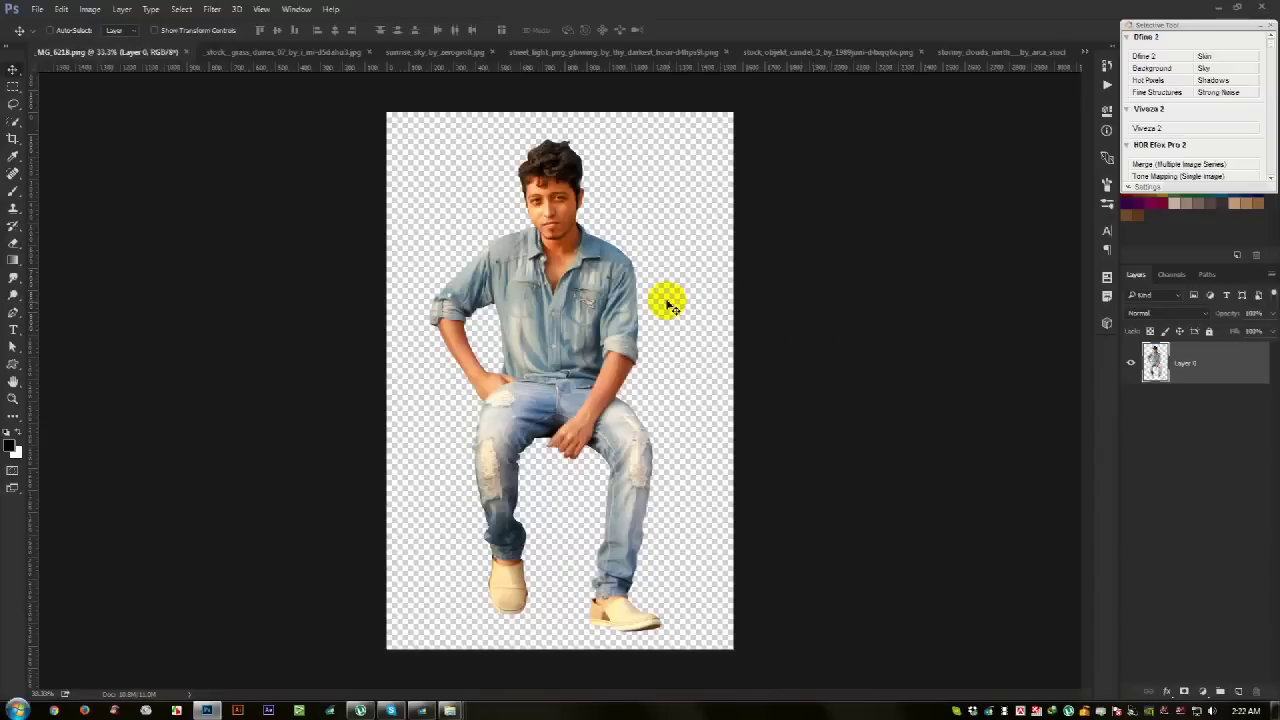
Step: Create a new blank document from the 1920 × 1080 px preset with a white background
{"action": "left_click", "coordinate": [36, 8]}
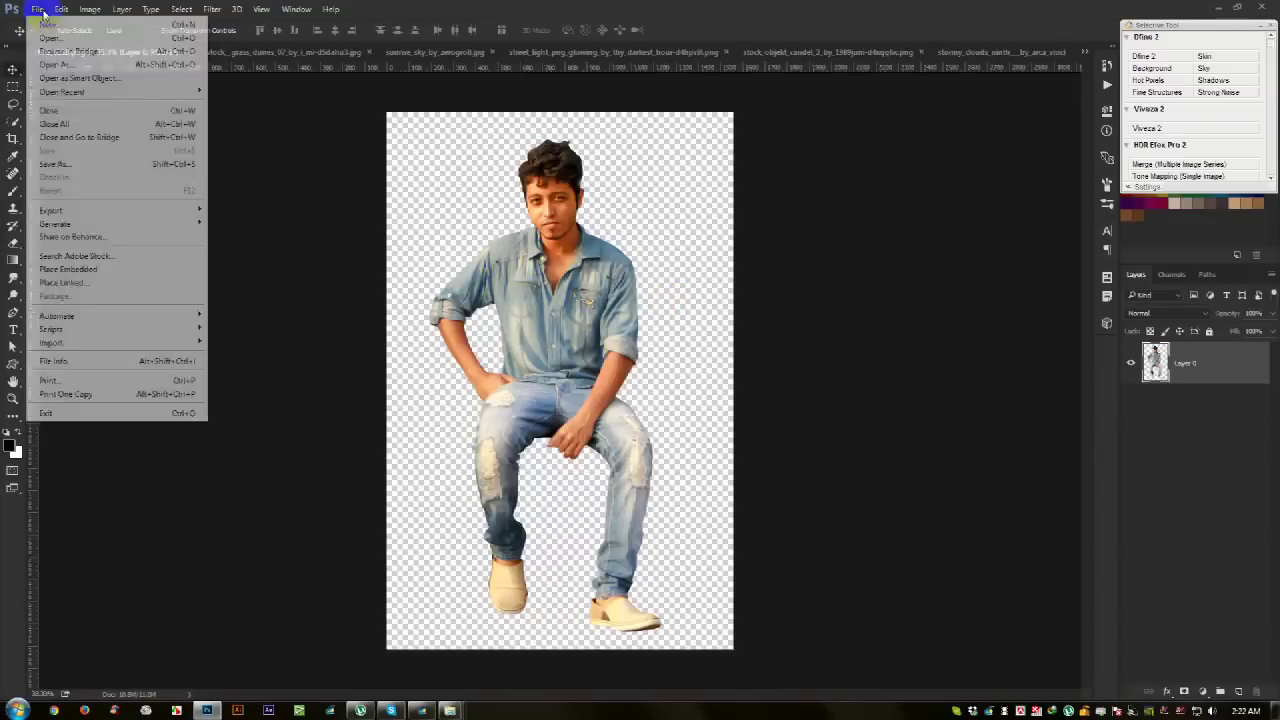
{"action": "left_click", "coordinate": [50, 20]}
{"action": "left_click", "coordinate": [495, 220]}
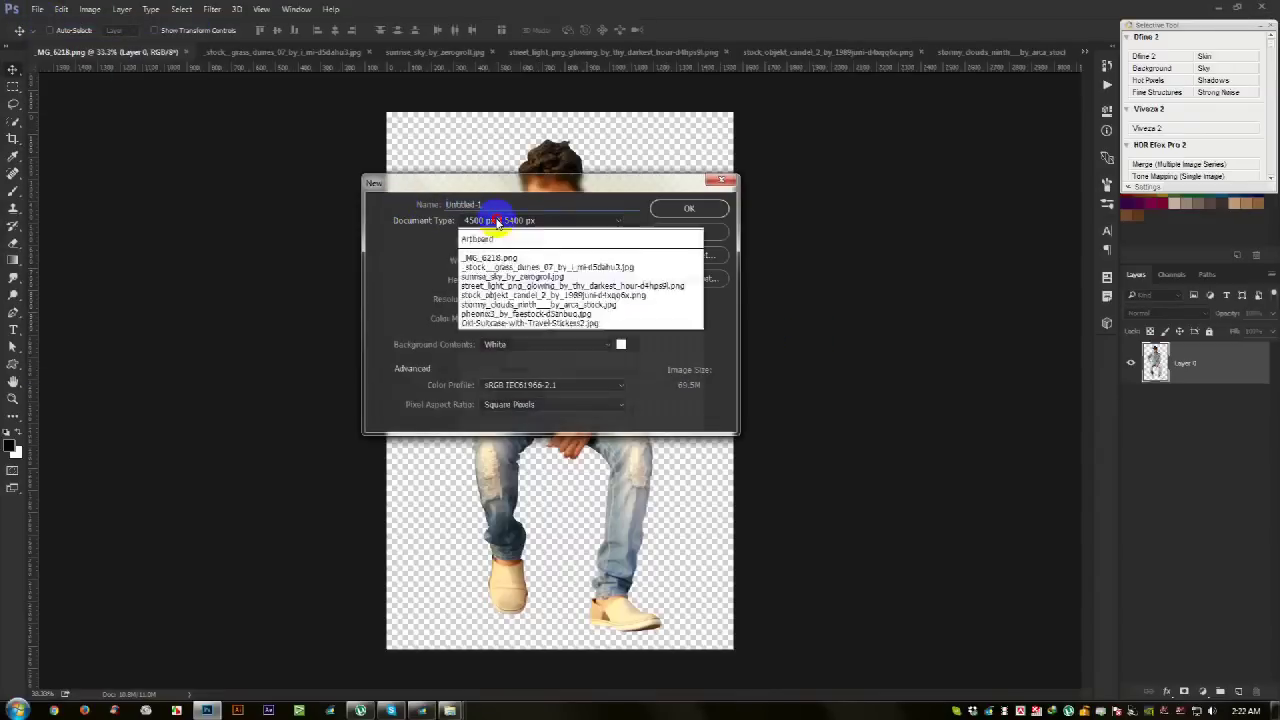
{"action": "left_click", "coordinate": [505, 262]}
{"action": "left_click_drag", "start_coordinate": [511, 259], "coordinate": [421, 268]}
{"action": "left_click_drag", "start_coordinate": [511, 279], "coordinate": [366, 300]}
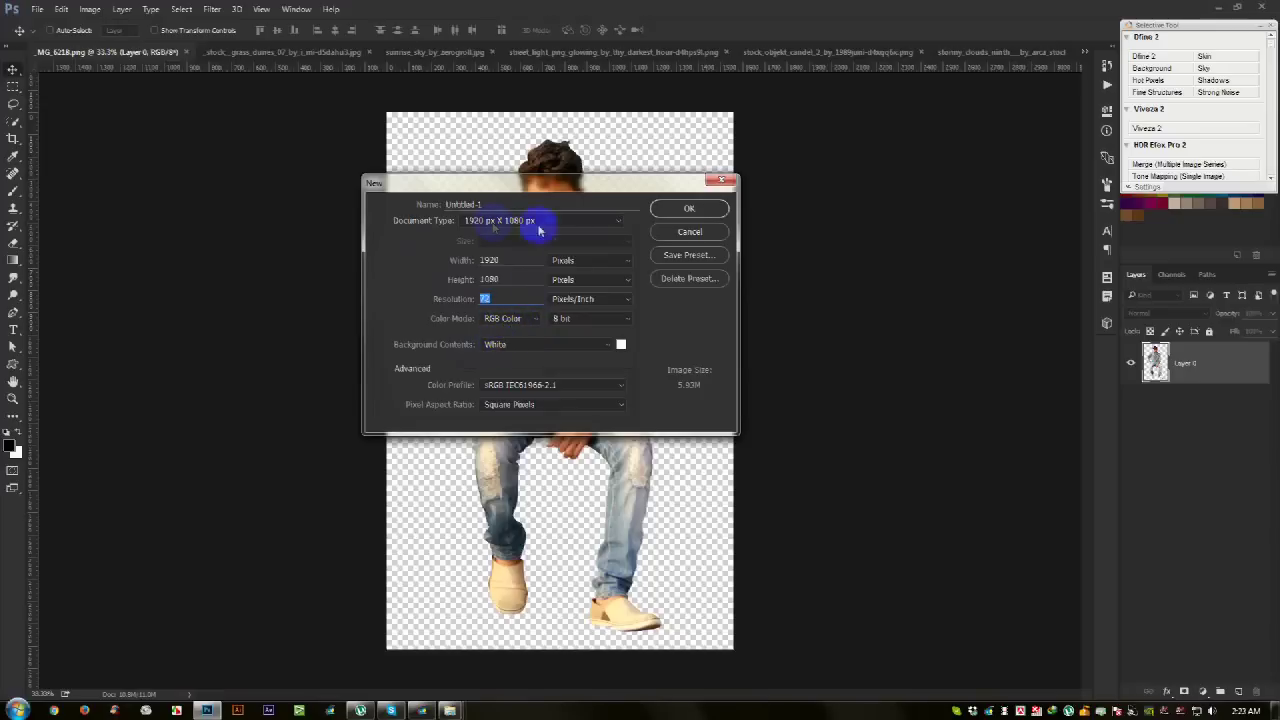
{"action": "left_click", "coordinate": [689, 210]}
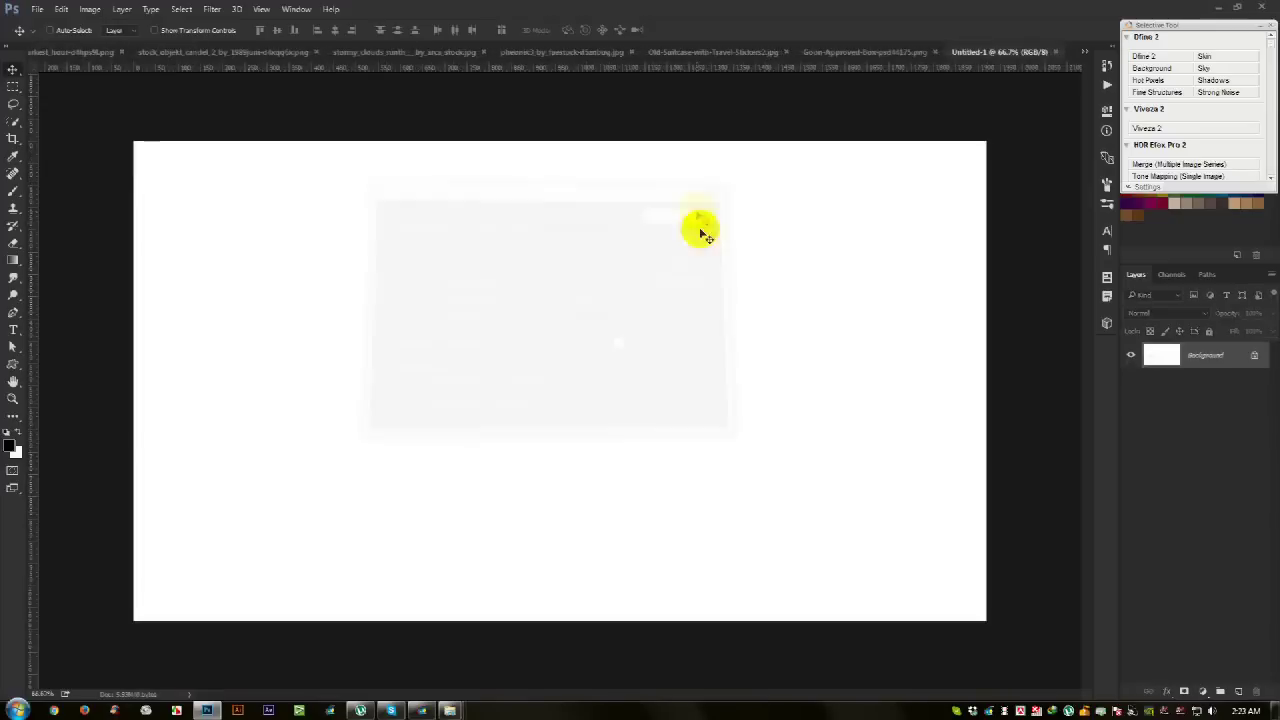
Step: Review the crate, suitcase, desert, stormy clouds, candle lantern and street lamp images
{"action": "left_click", "coordinate": [890, 58]}
{"action": "left_click", "coordinate": [806, 56]}
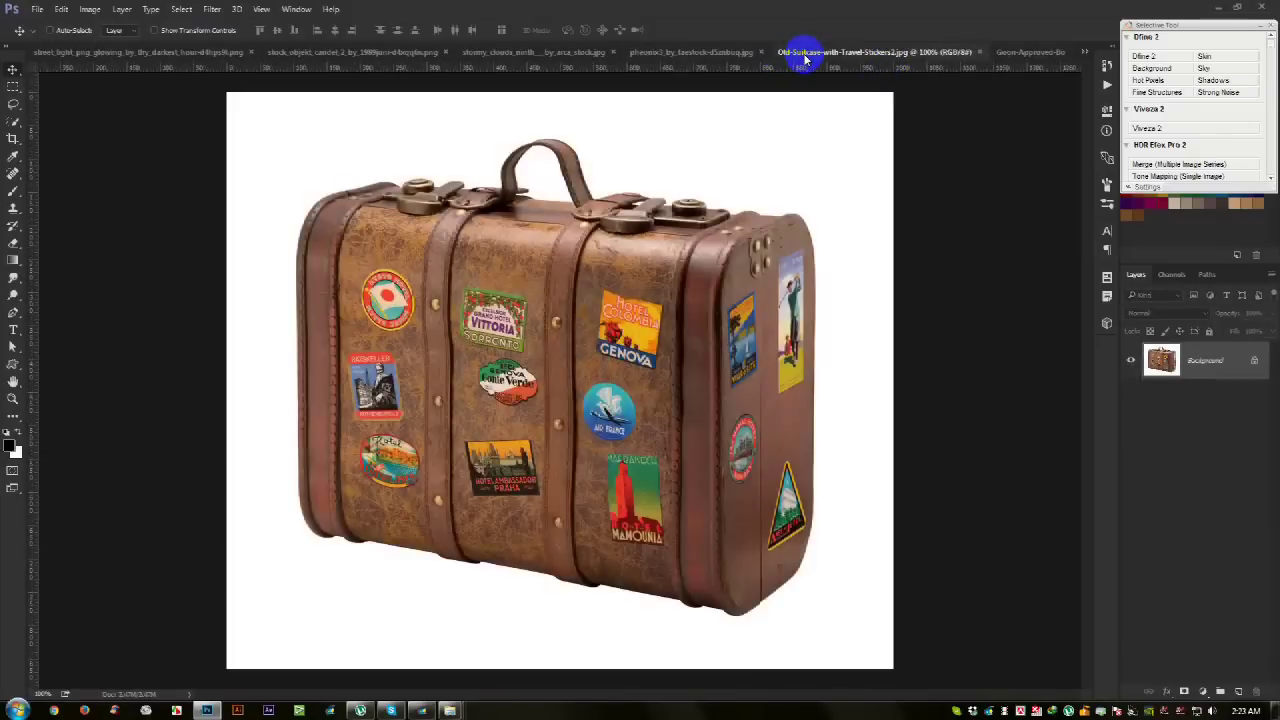
{"action": "left_click", "coordinate": [726, 54]}
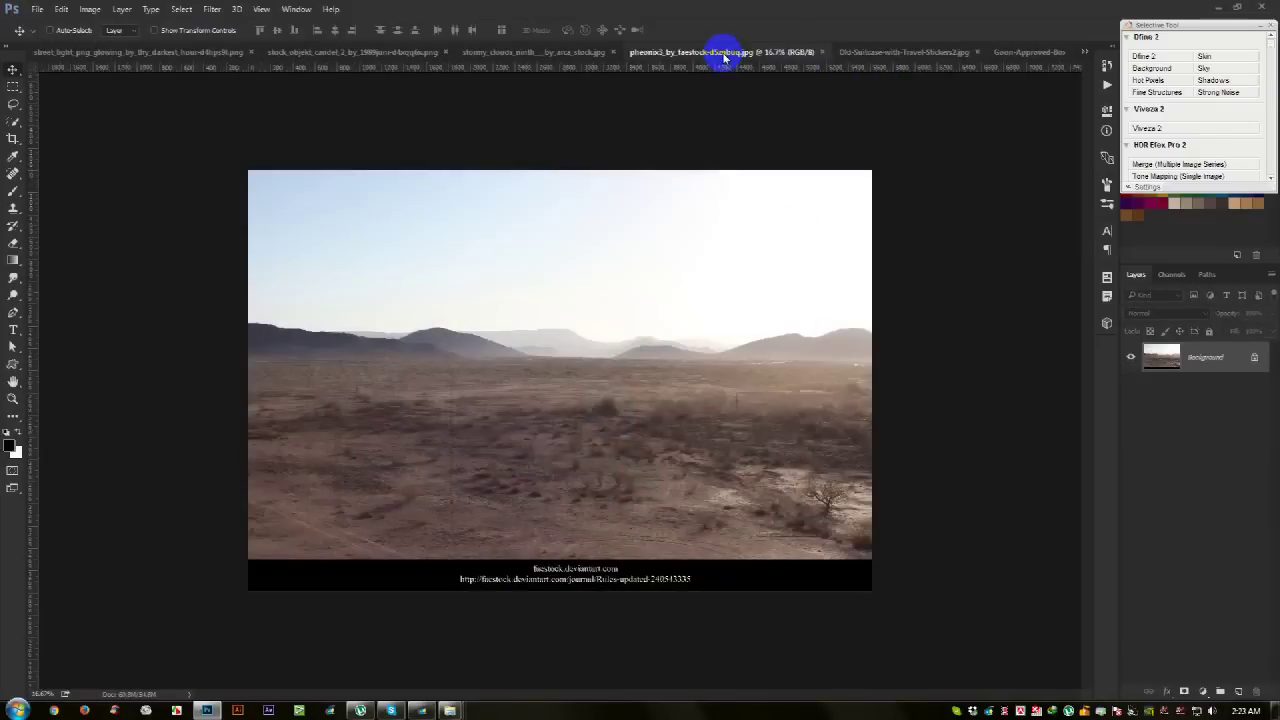
{"action": "left_click", "coordinate": [580, 53]}
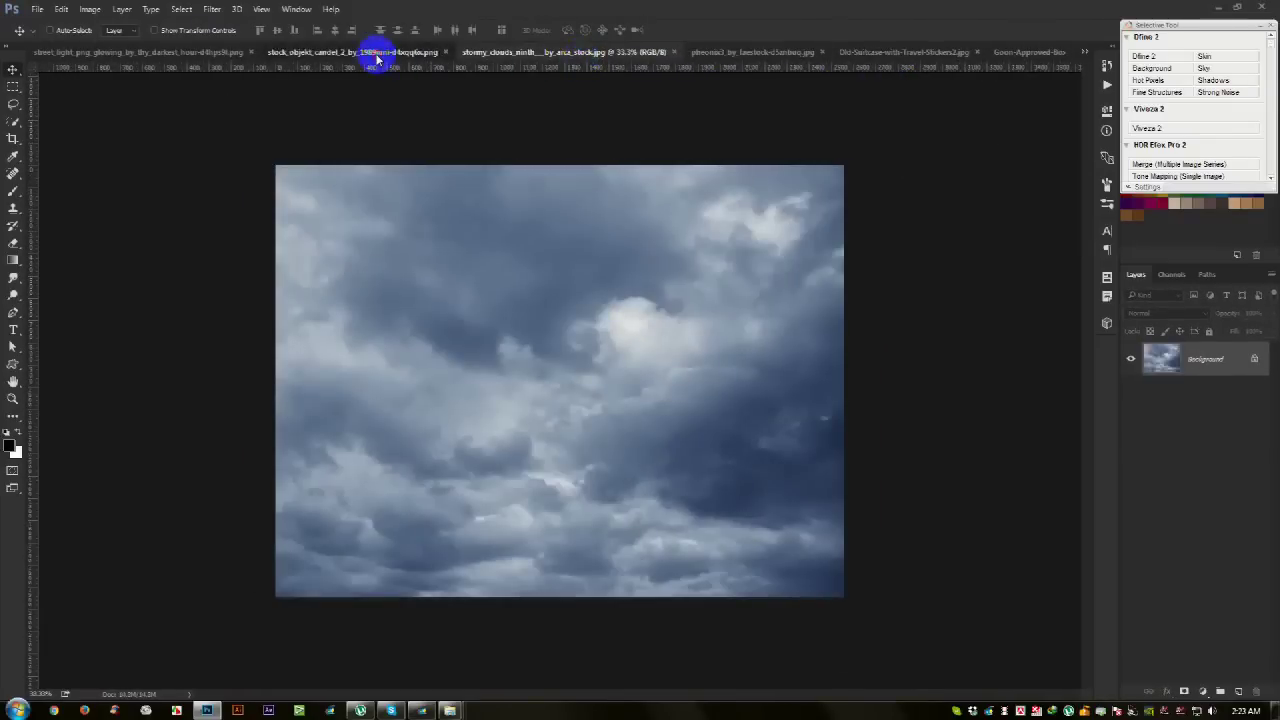
{"action": "left_click", "coordinate": [371, 52]}
{"action": "left_click", "coordinate": [157, 52]}
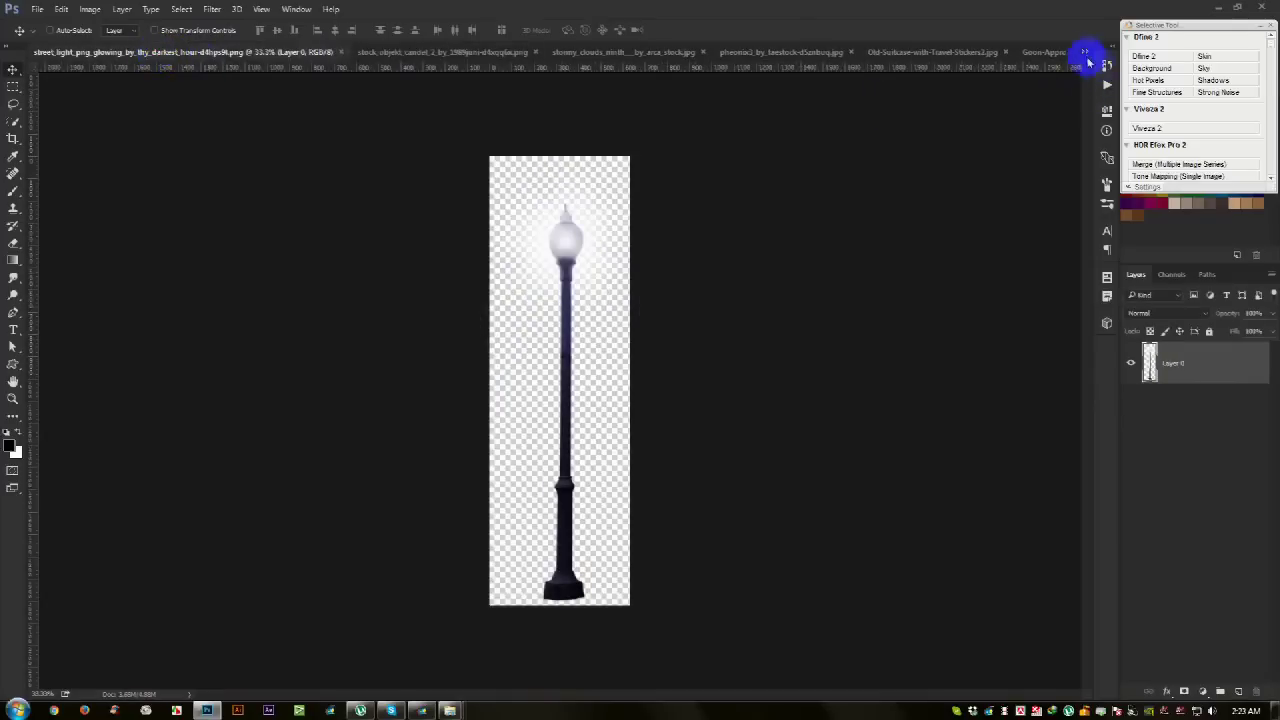
Step: Use the tab overflow list to view the sunrise sky, then the grass dunes photo
{"action": "left_click", "coordinate": [1088, 55]}
{"action": "left_click", "coordinate": [845, 88]}
{"action": "left_click", "coordinate": [1088, 55]}
{"action": "left_click", "coordinate": [880, 71]}
{"action": "left_click", "coordinate": [592, 480]}
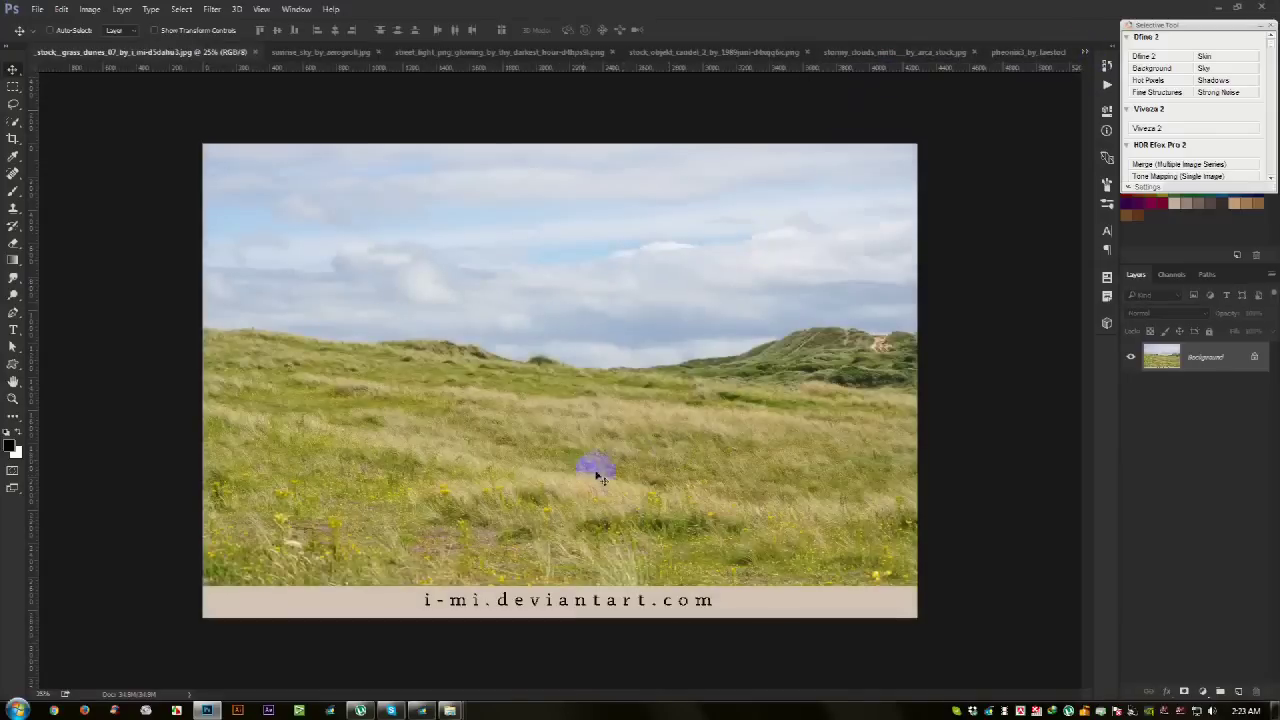
Step: Duplicate the grass dunes Background layer into the Untitled-1 document
{"action": "right_click", "coordinate": [1180, 352]}
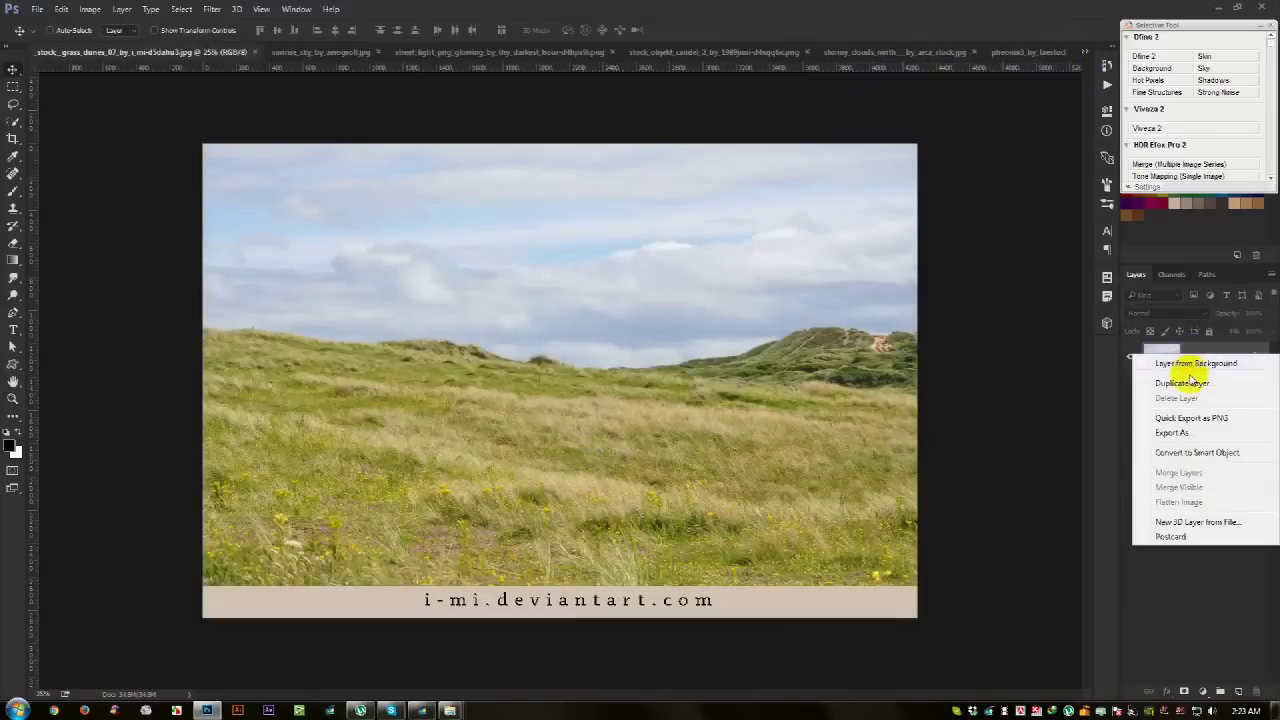
{"action": "left_click", "coordinate": [1185, 386]}
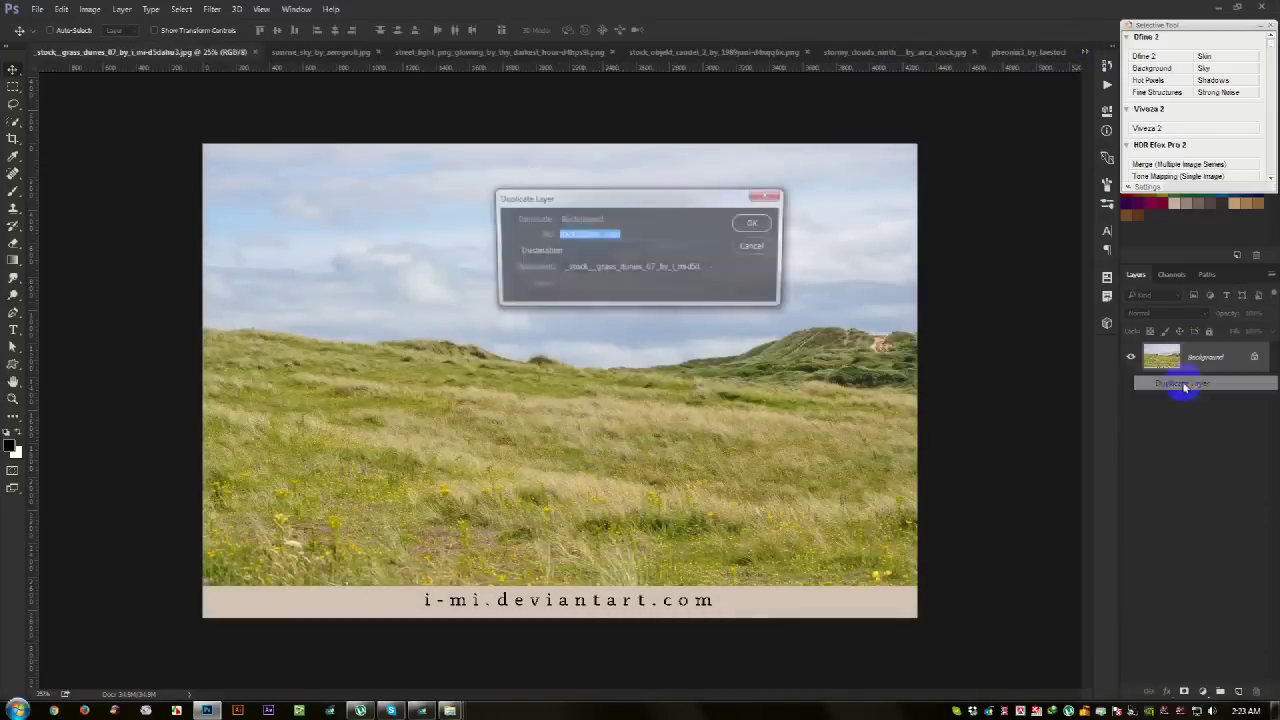
{"action": "left_click", "coordinate": [697, 267]}
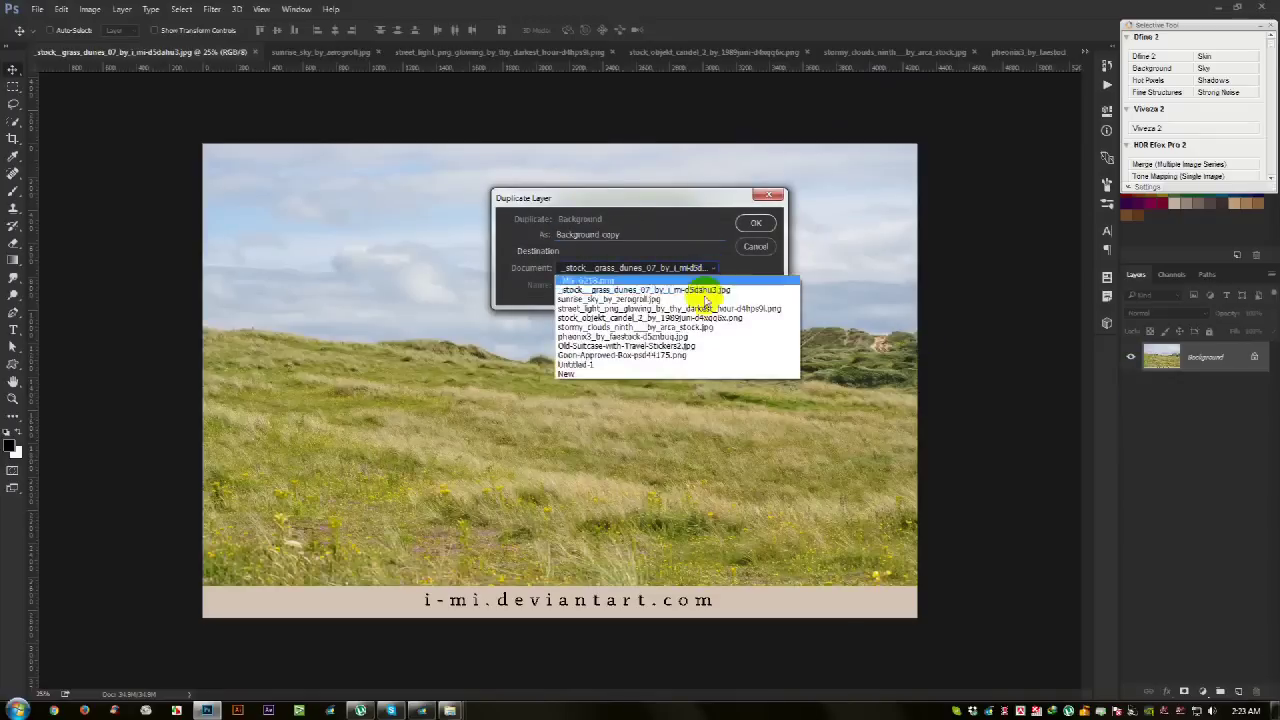
{"action": "left_click", "coordinate": [578, 374]}
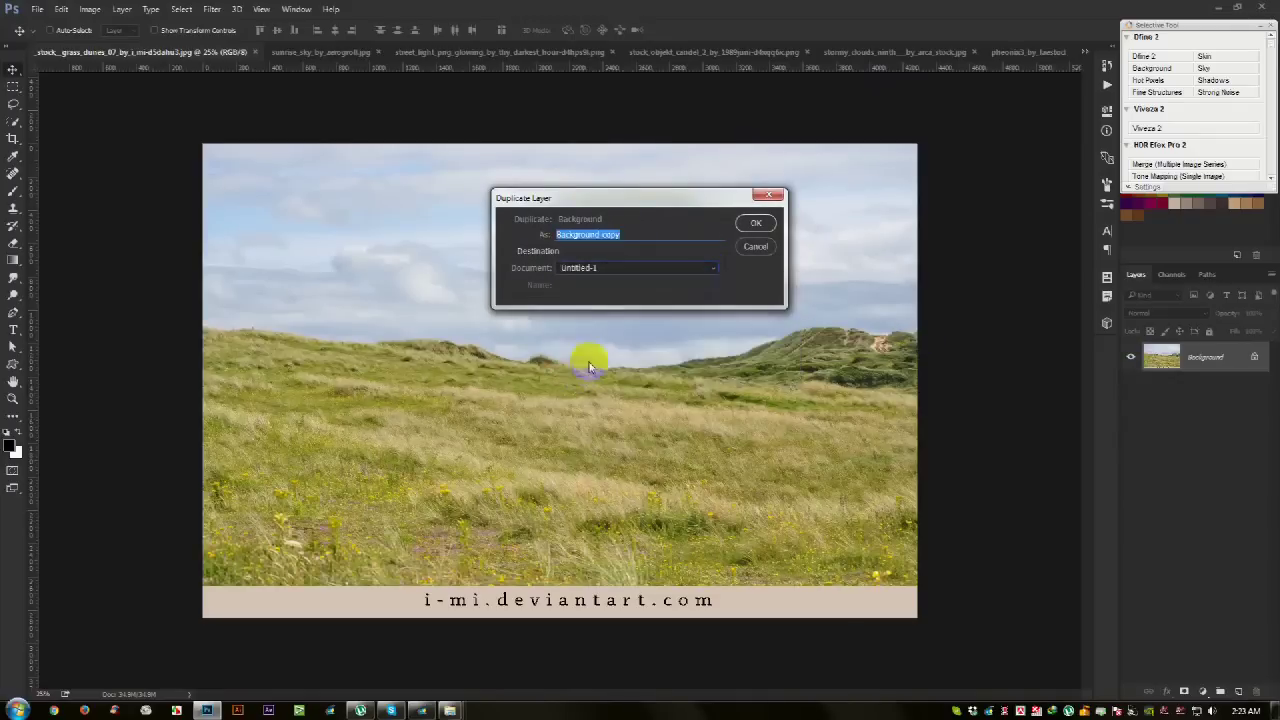
{"action": "left_click", "coordinate": [754, 223]}
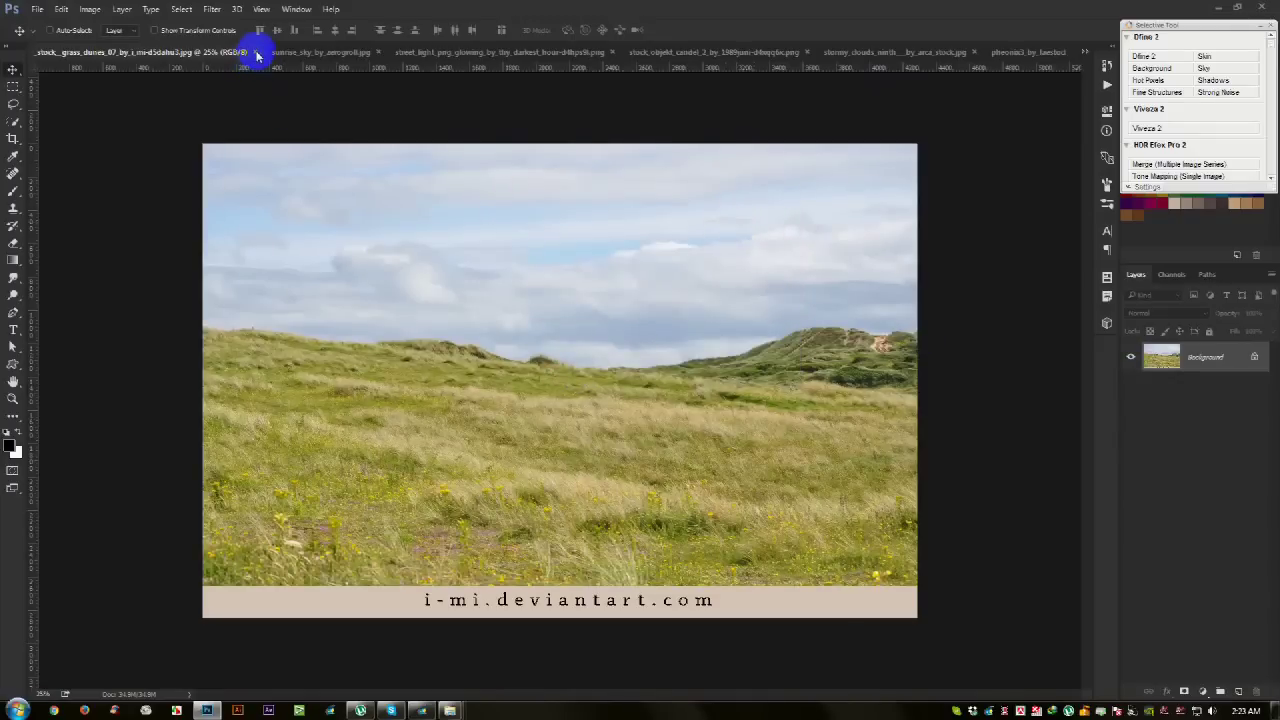
Step: Close the grass dunes image and switch to the Untitled-1 document
{"action": "left_click", "coordinate": [255, 51]}
{"action": "left_click", "coordinate": [1084, 51]}
{"action": "left_click", "coordinate": [846, 172]}
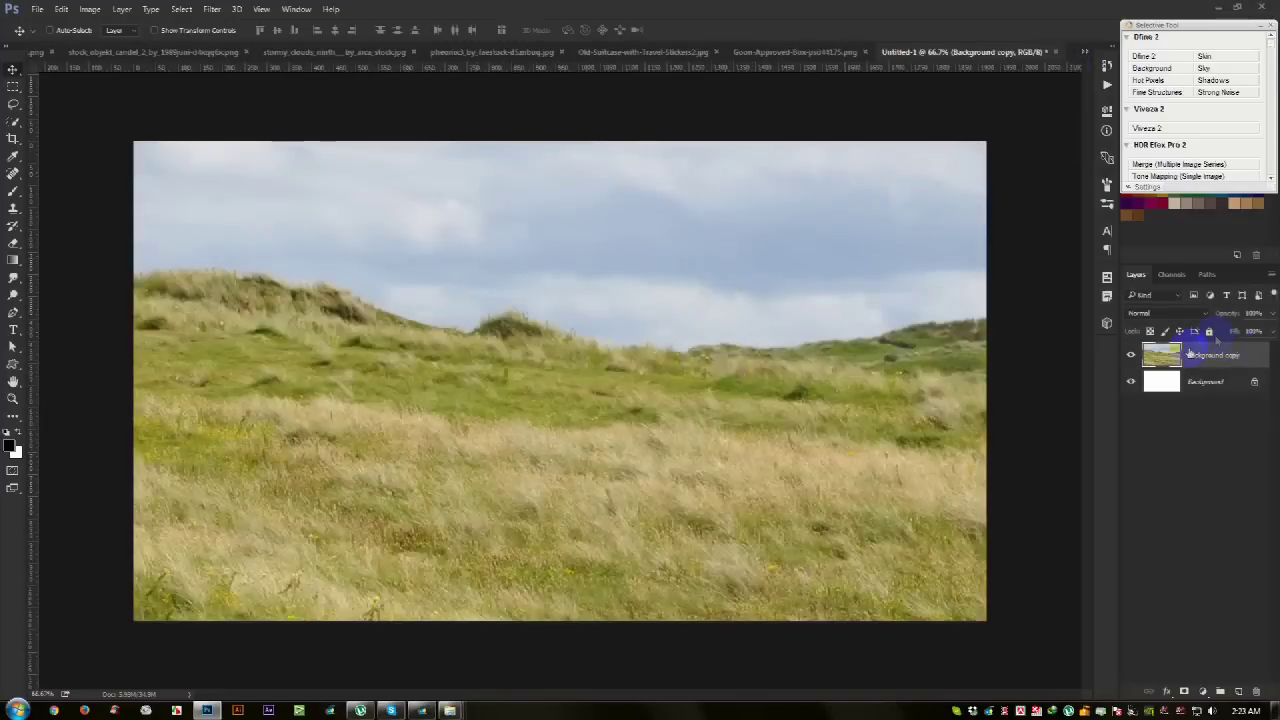
Step: Scale and flatten the grass photo along the canvas bottom, align it left, and drag a duplicate rightward
{"action": "key", "text": "ctrl+t"}
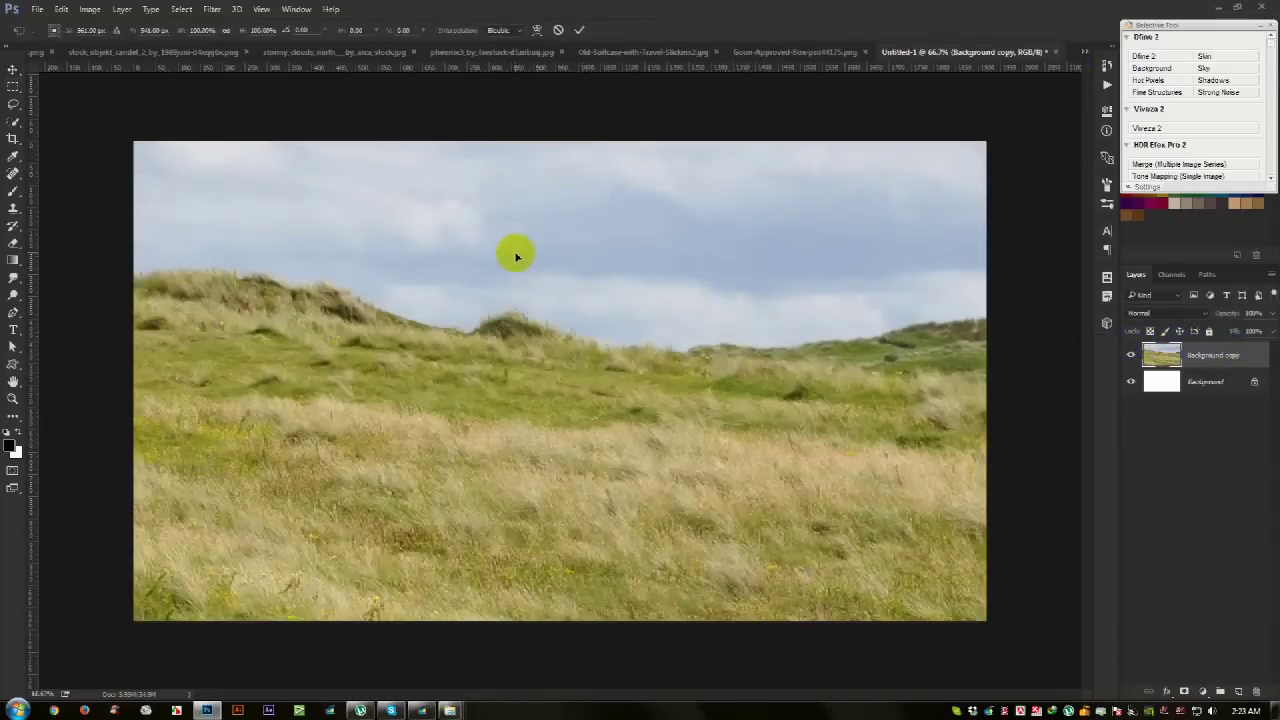
{"action": "key", "text": "ctrl+0"}
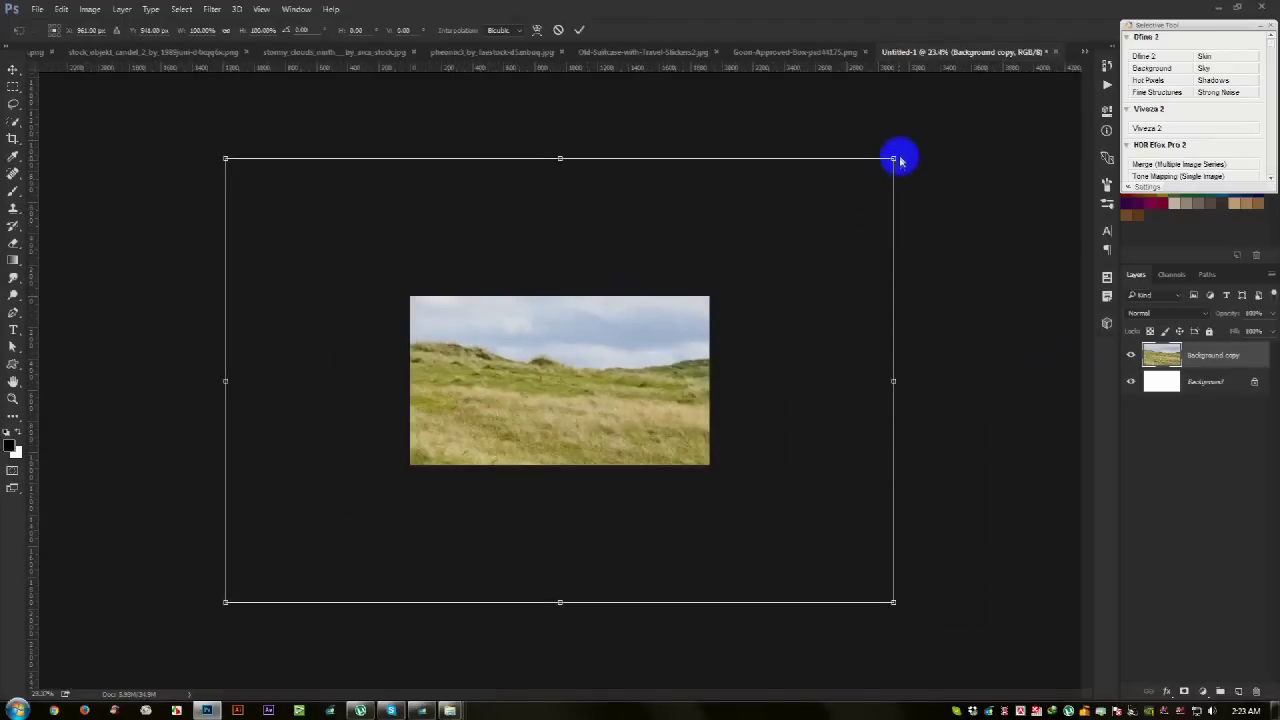
{"action": "left_click_drag", "start_coordinate": [896, 156], "coordinate": [688, 306]}
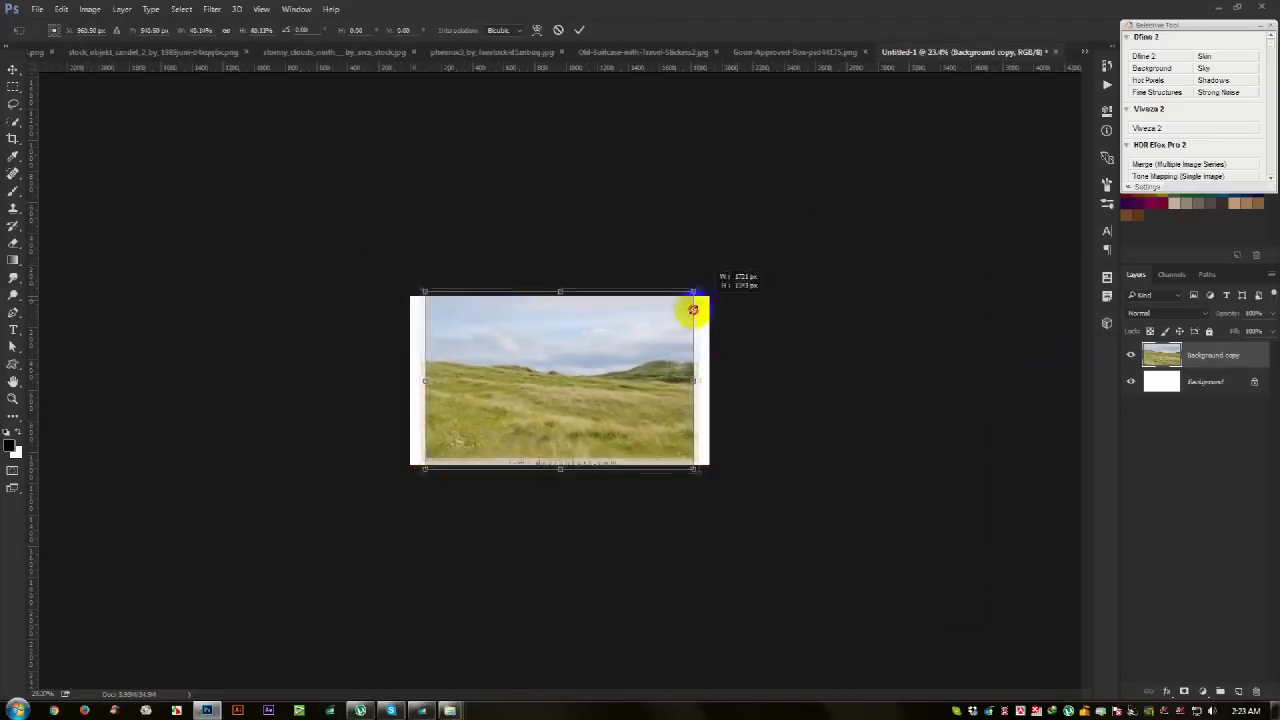
{"action": "key", "text": "ctrl+plus"}
{"action": "left_click_drag", "start_coordinate": [617, 407], "coordinate": [617, 431]}
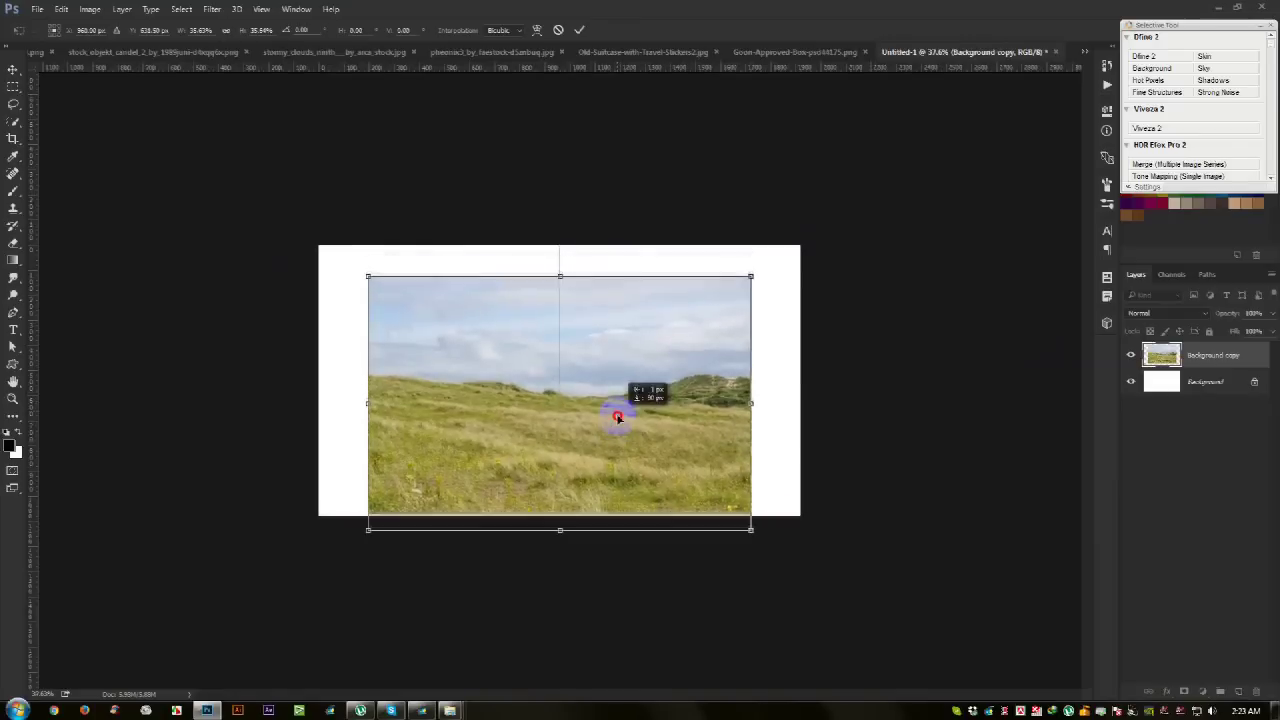
{"action": "key", "text": "ctrl+plus"}
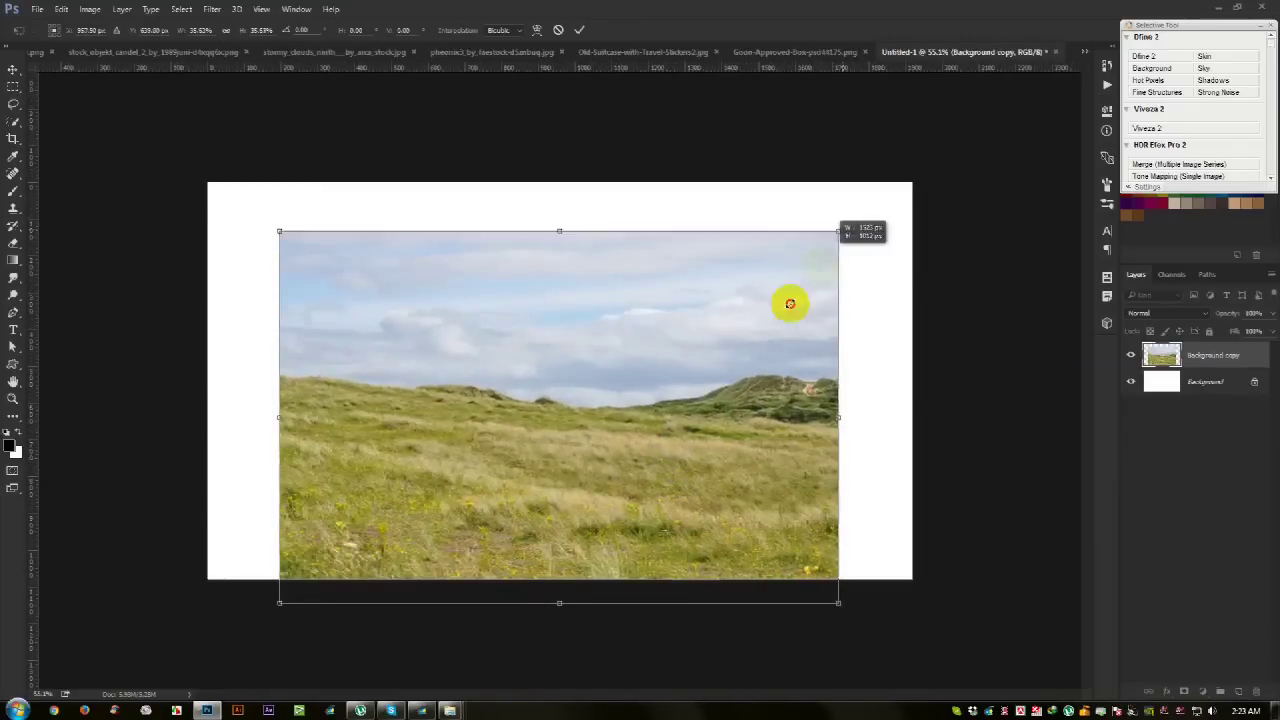
{"action": "mouse_move", "coordinate": [842, 230]}
{"action": "left_mouse_down"}
{"action": "mouse_move", "coordinate": [757, 300]}
{"action": "mouse_move", "coordinate": [820, 263]}
{"action": "left_mouse_up"}
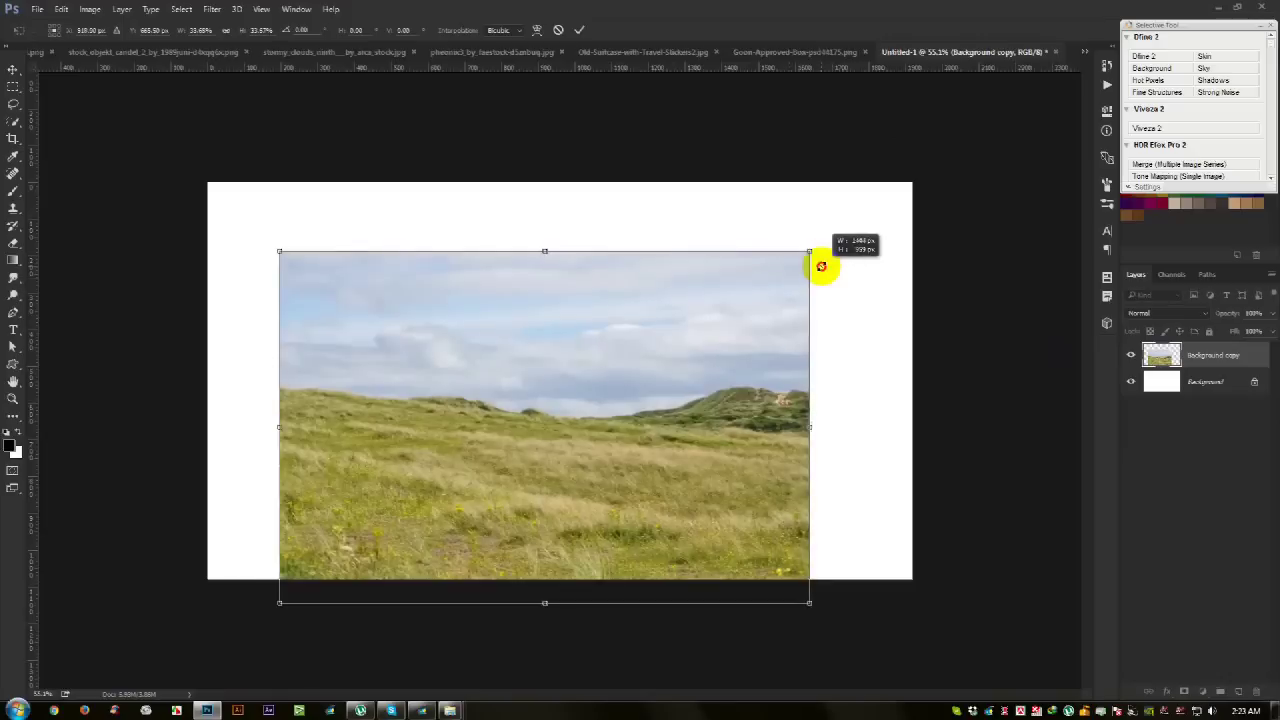
{"action": "left_click_drag", "start_coordinate": [551, 251], "coordinate": [549, 282]}
{"action": "key", "text": "Return"}
{"action": "left_click_drag", "start_coordinate": [607, 339], "coordinate": [519, 358]}
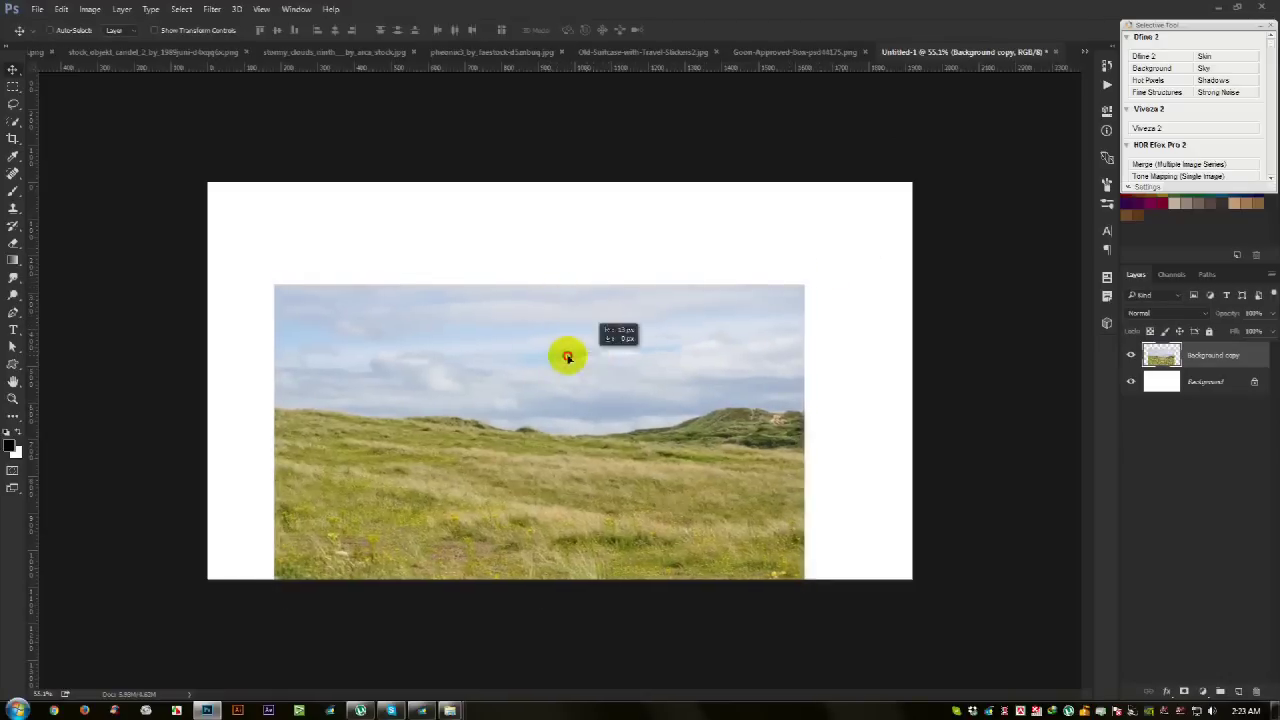
{"action": "left_click_drag", "start_coordinate": [519, 358], "coordinate": [755, 400]}
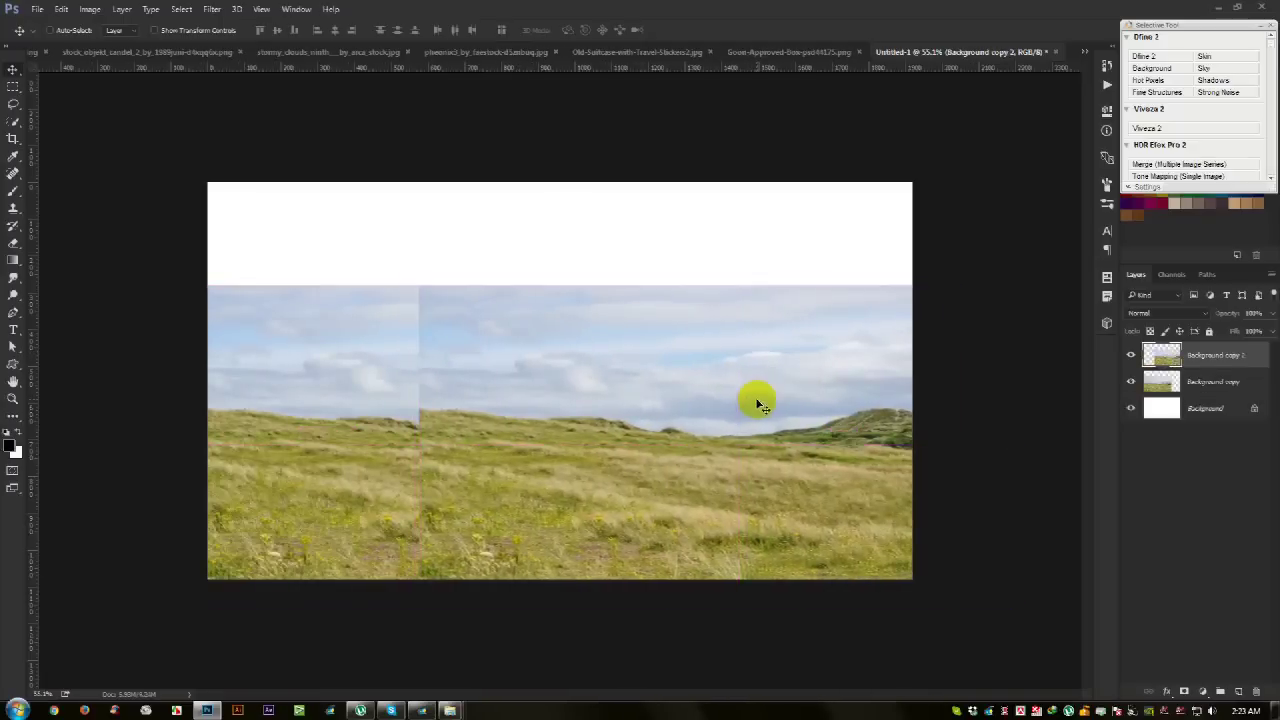
Step: Rotate the right grass copy about -2.6° and nudge it down to line up with the left piece
{"action": "key", "text": "ctrl+t"}
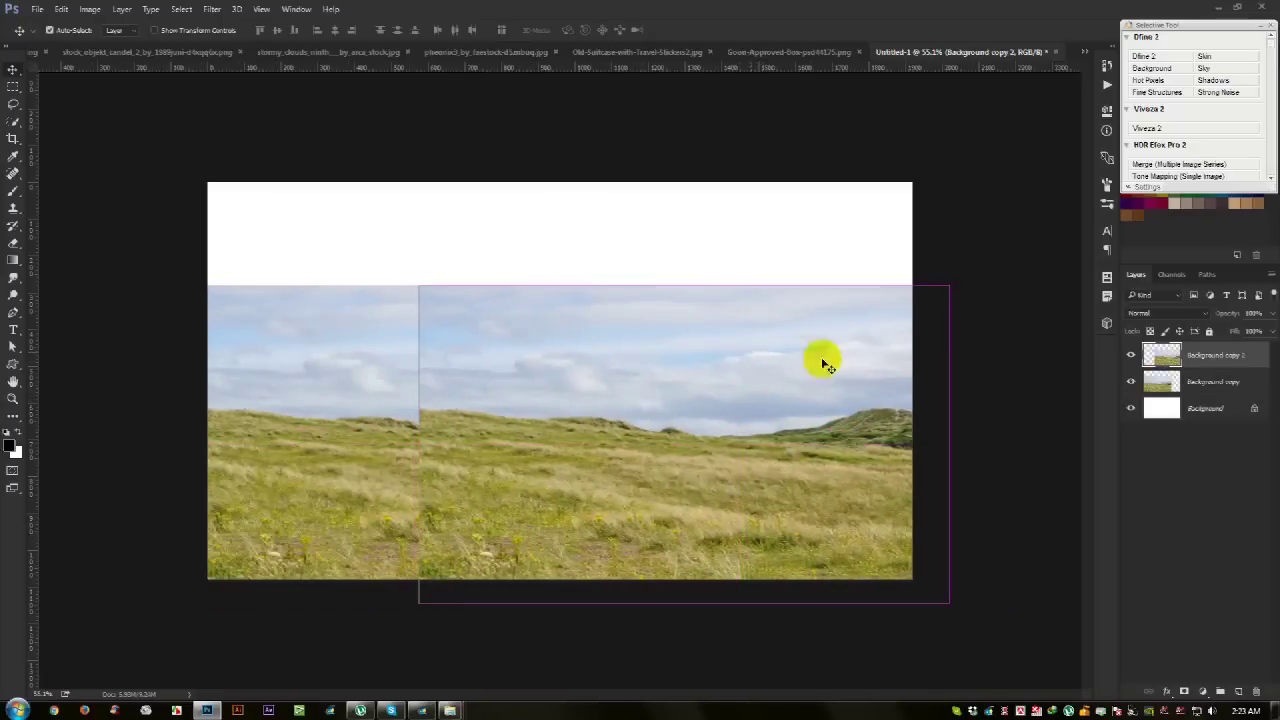
{"action": "left_click_drag", "start_coordinate": [1043, 349], "coordinate": [1043, 340]}
{"action": "left_click_drag", "start_coordinate": [828, 412], "coordinate": [814, 403]}
{"action": "key", "text": "Return"}
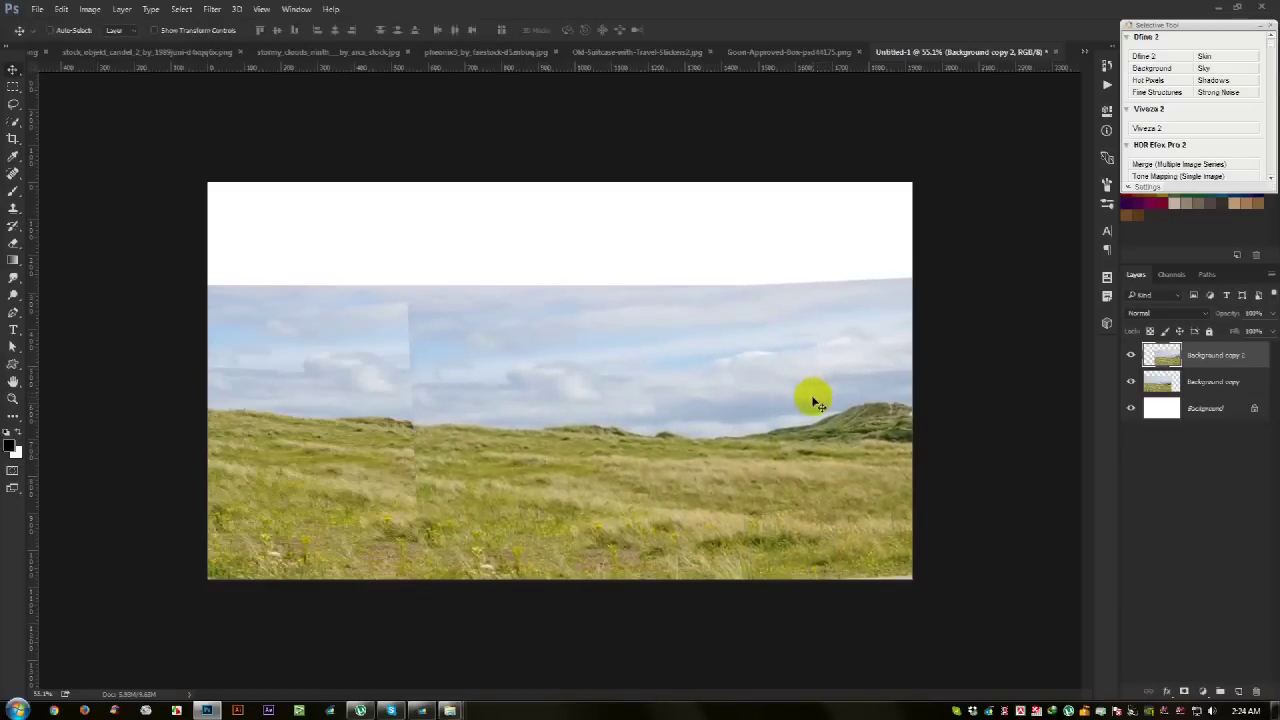
{"action": "left_click", "coordinate": [13, 243]}
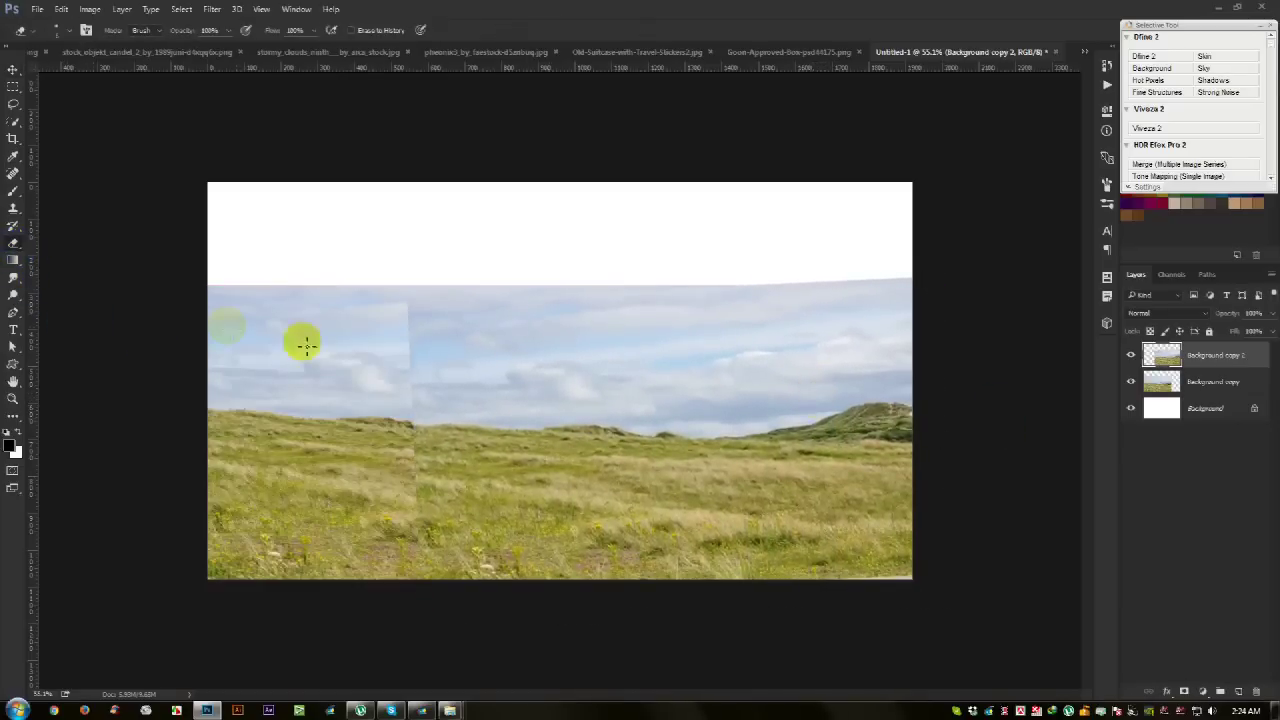
Step: Erase the vertical seam between the grass copies with a fully soft eraser brush
{"action": "right_click", "coordinate": [360, 352]}
{"action": "left_click", "coordinate": [463, 467]}
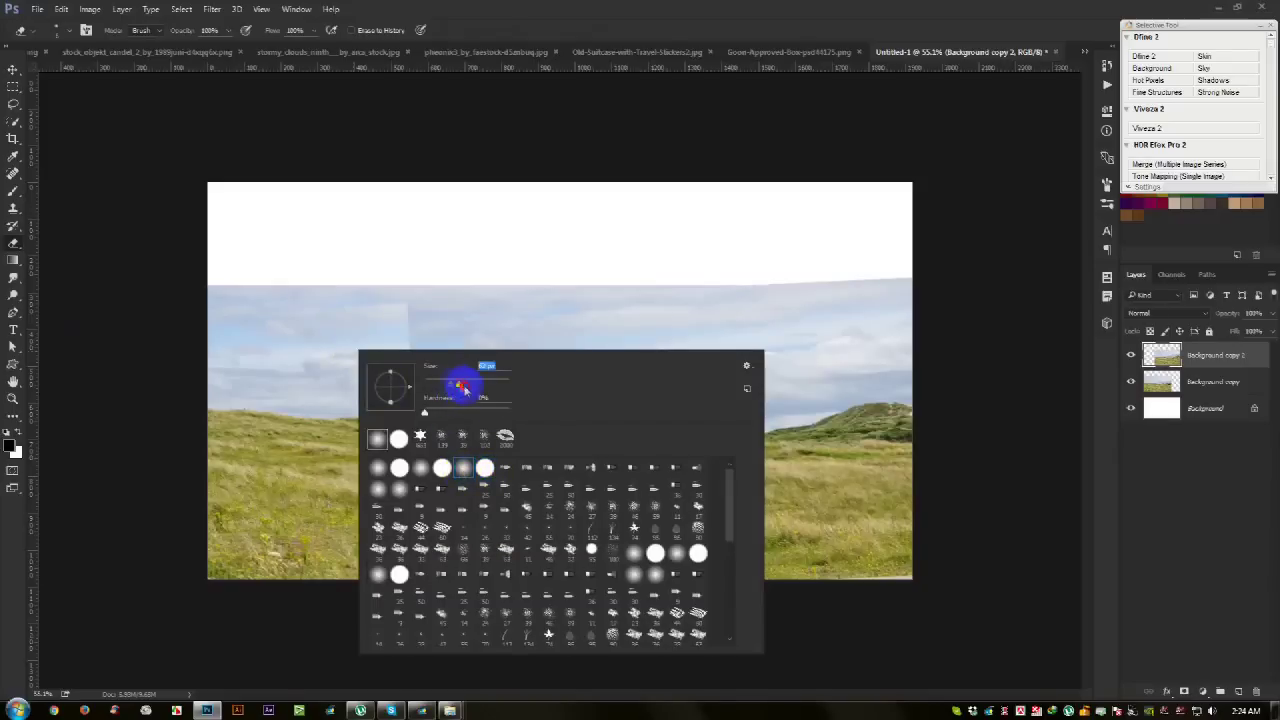
{"action": "left_click", "coordinate": [491, 374]}
{"action": "left_click", "coordinate": [405, 316]}
{"action": "left_click_drag", "start_coordinate": [405, 316], "coordinate": [400, 485]}
{"action": "left_click_drag", "start_coordinate": [469, 572], "coordinate": [443, 531]}
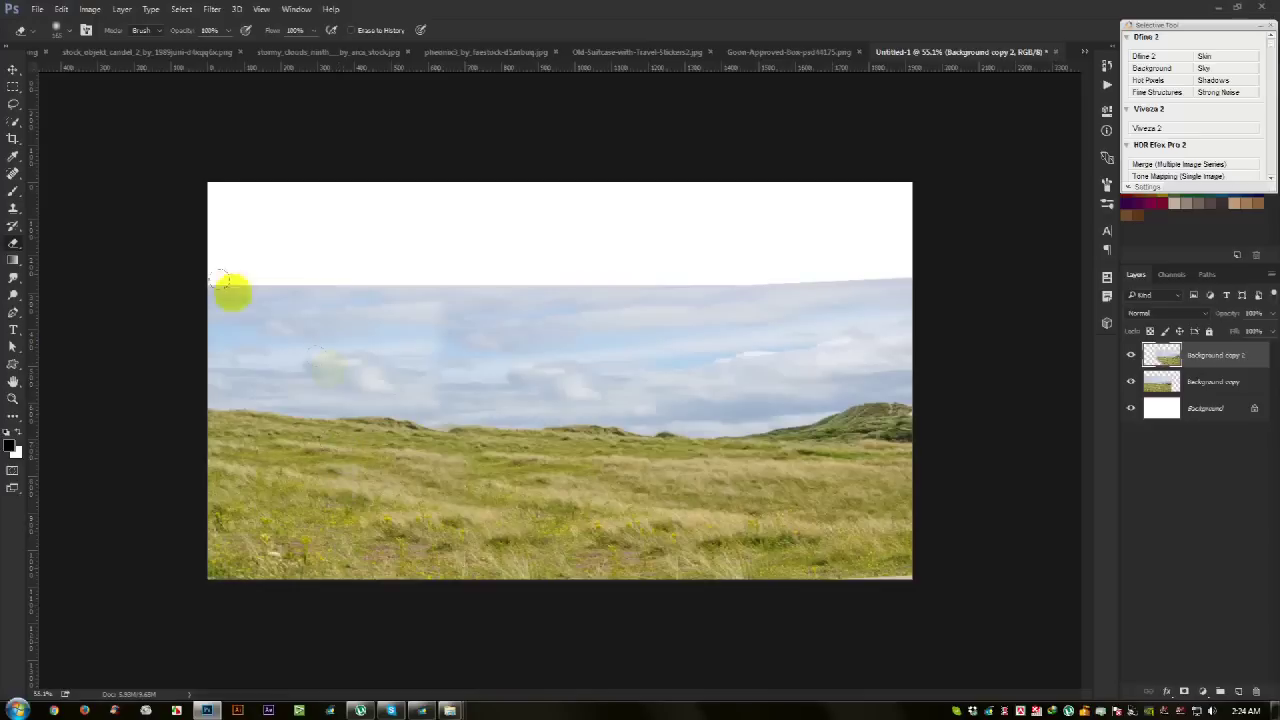
Step: Nudge the top grass copy down slightly and select the Background copy layer
{"action": "left_click", "coordinate": [18, 72]}
{"action": "key", "text": "Down"}
{"action": "key", "text": "Down"}
{"action": "key", "text": "Down"}
{"action": "key", "text": "Down"}
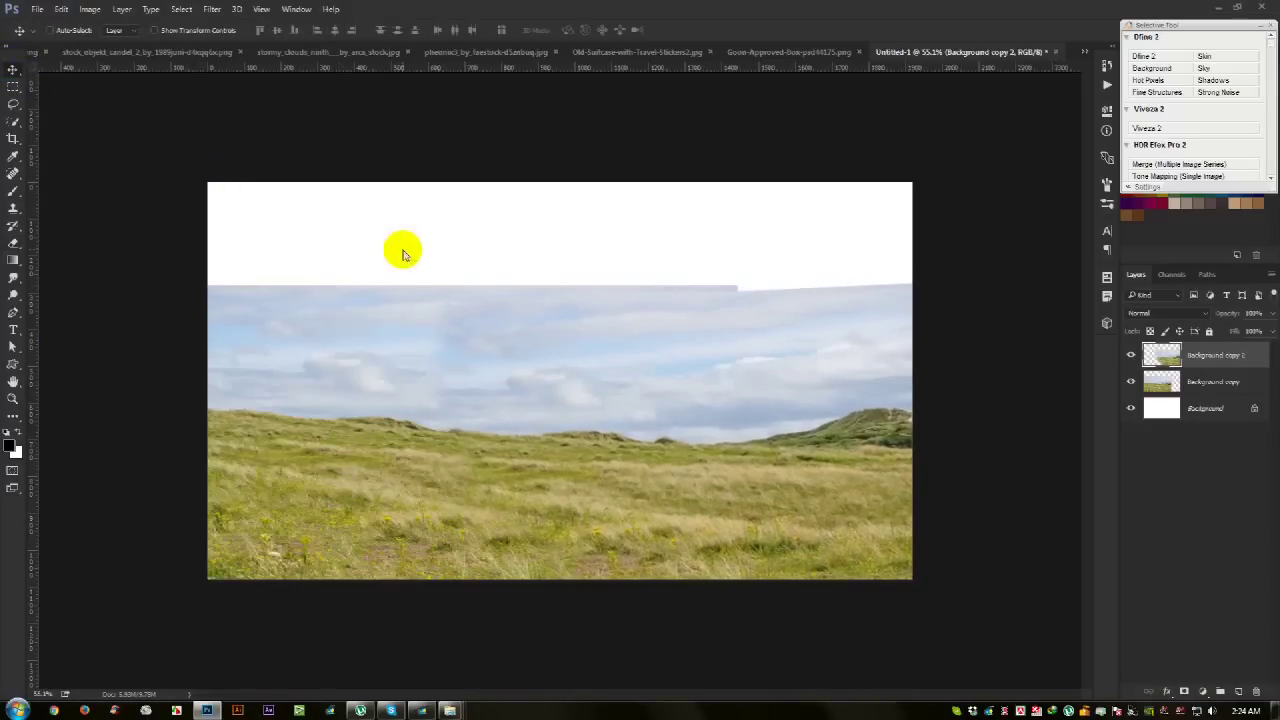
{"action": "key", "text": "Down"}
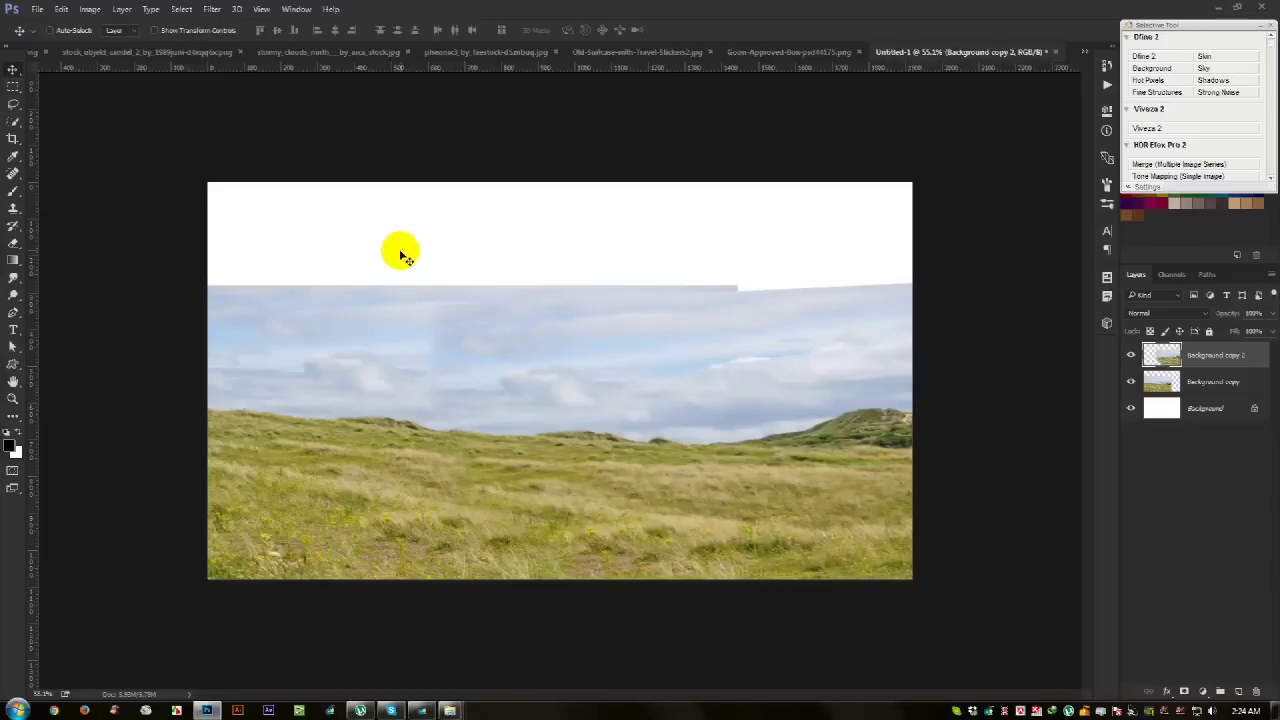
{"action": "left_click", "coordinate": [1201, 381]}
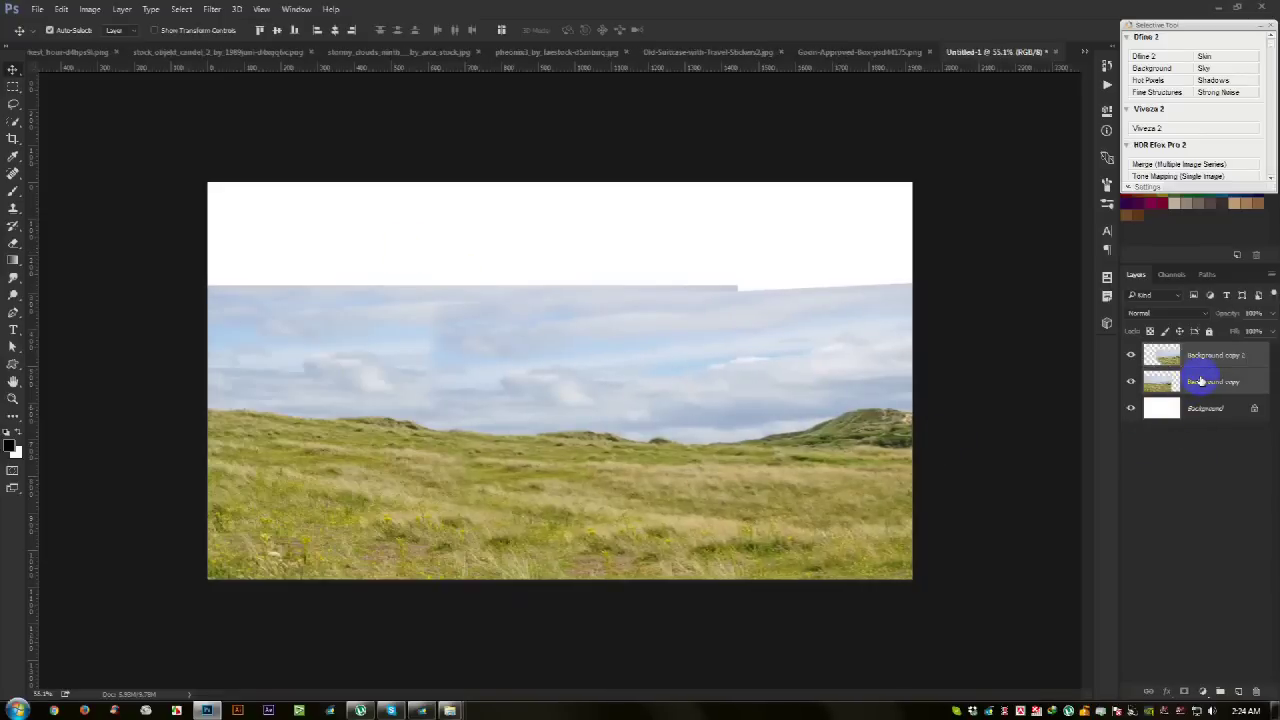
Step: Merge the two grassland layers into one layer
{"action": "key", "text": "ctrl+e"}
{"action": "key", "text": "ctrl+plus"}
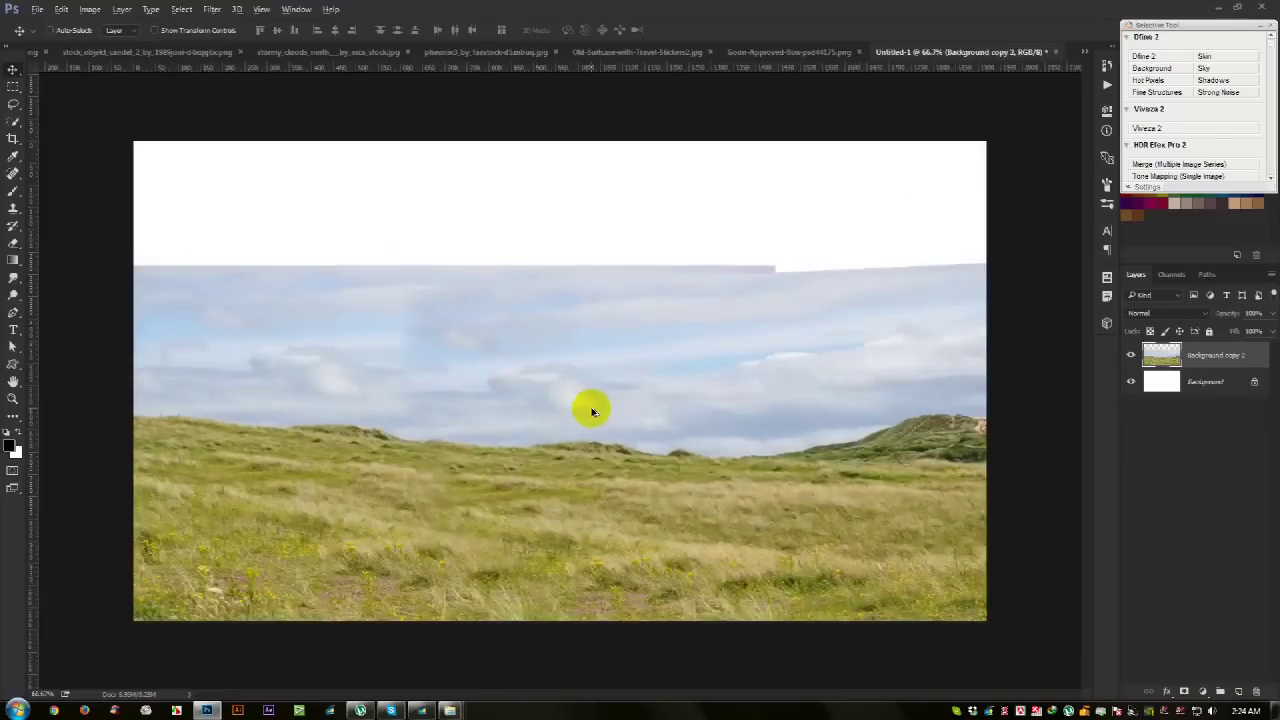
{"action": "left_click", "coordinate": [603, 446]}
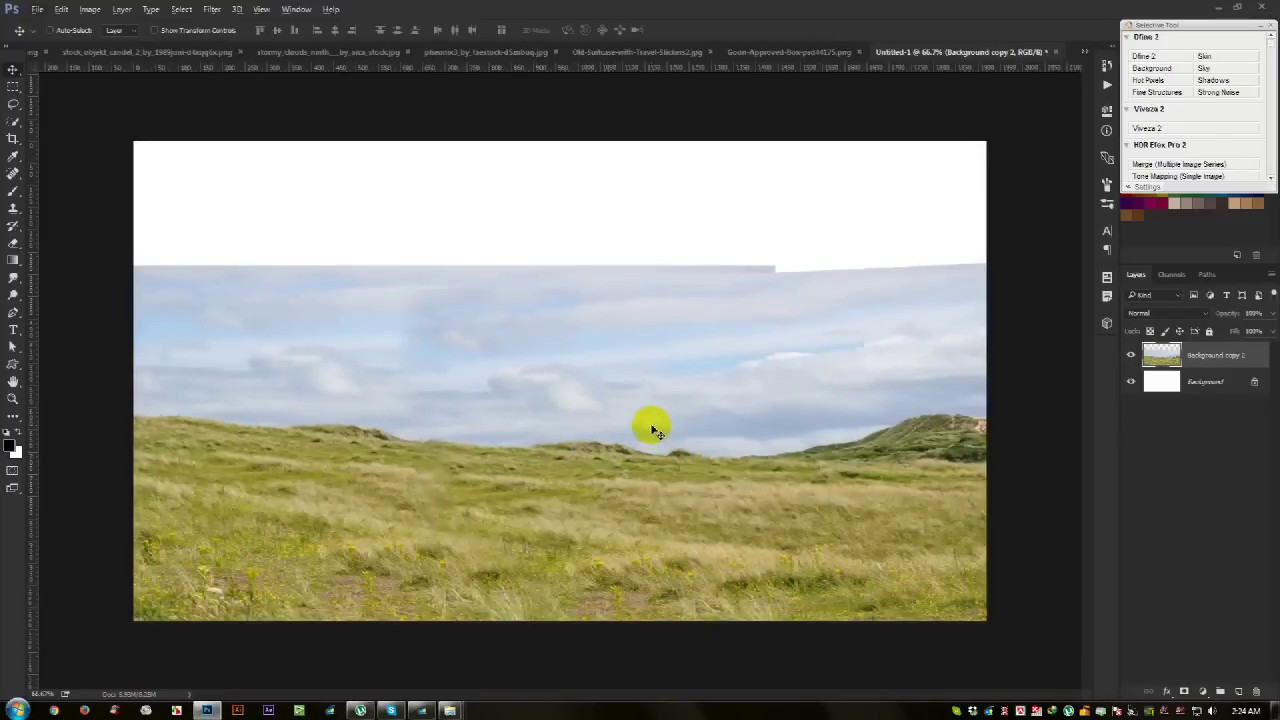
Step: Rotate the merged grassland slightly counter-clockwise and enlarge it a little
{"action": "key", "text": "ctrl+t"}
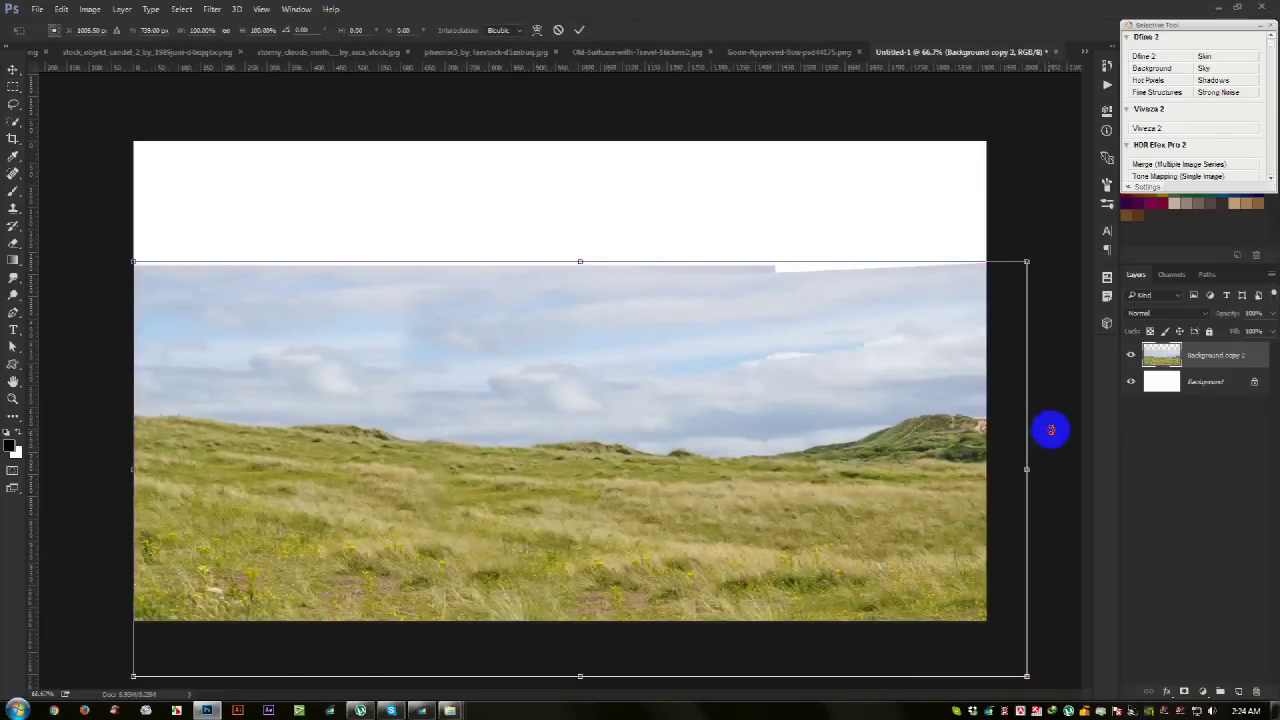
{"action": "left_click_drag", "start_coordinate": [1050, 430], "coordinate": [1051, 420]}
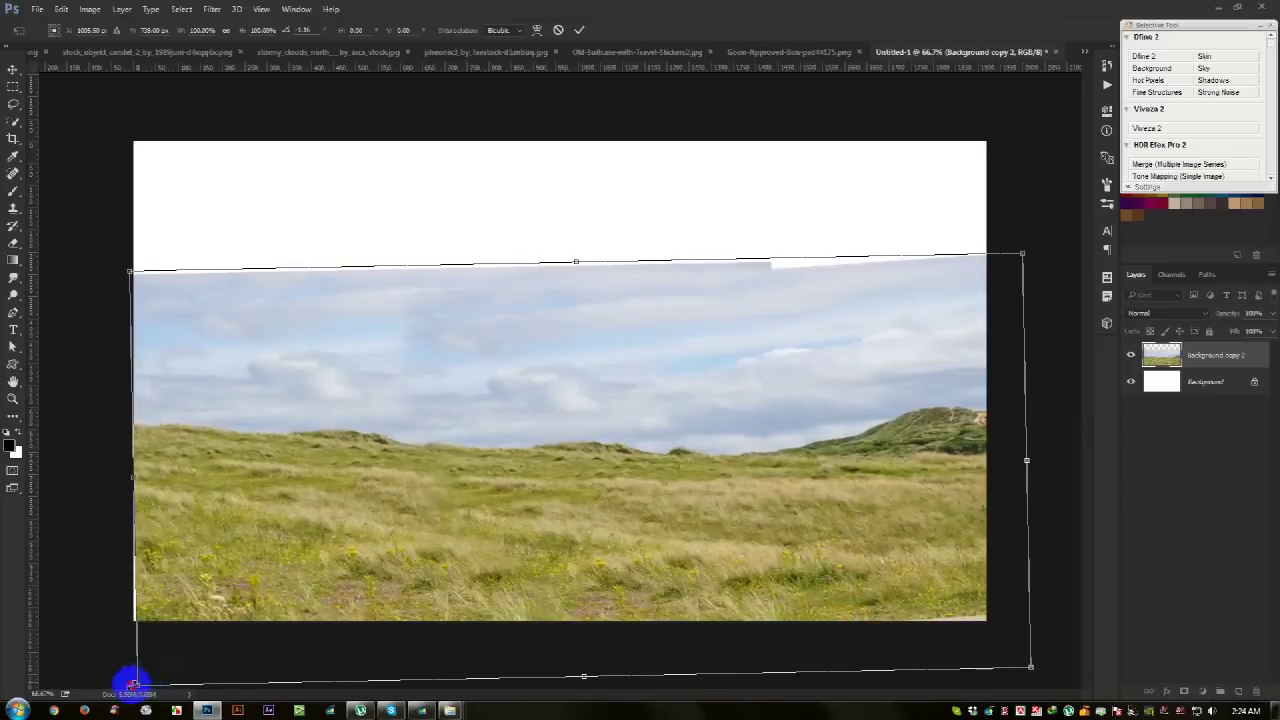
{"action": "left_click_drag", "start_coordinate": [134, 683], "coordinate": [126, 688]}
{"action": "key", "text": "Return"}
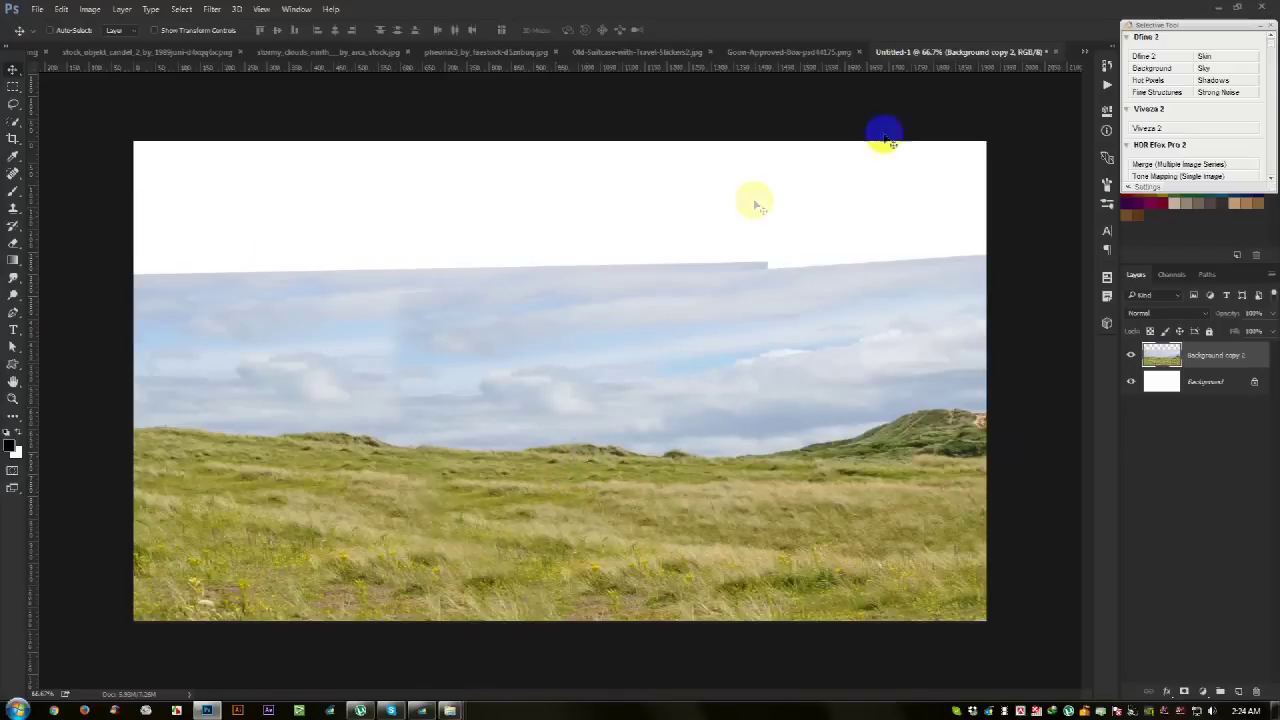
{"action": "left_click", "coordinate": [786, 51]}
Step: Cycle through the desert, crate, suitcase, lantern and street light tabs, ending on the stormy clouds
{"action": "left_click", "coordinate": [652, 51]}
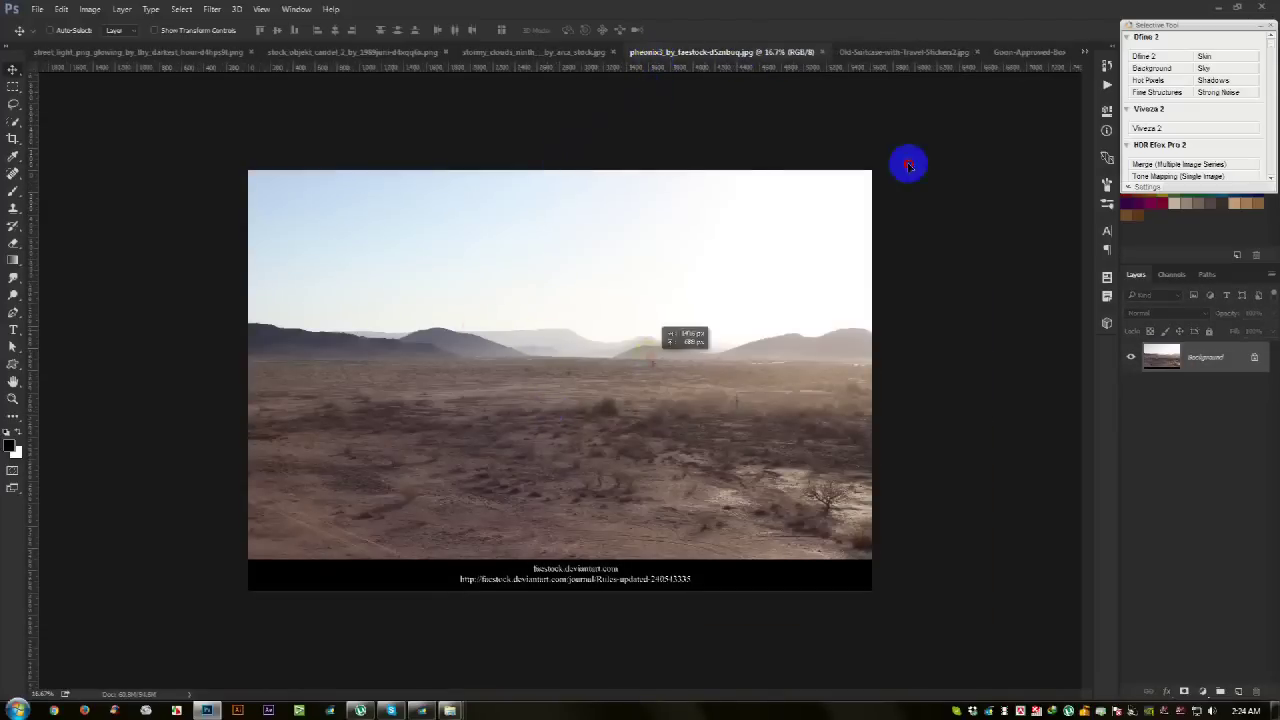
{"action": "left_click", "coordinate": [1012, 51]}
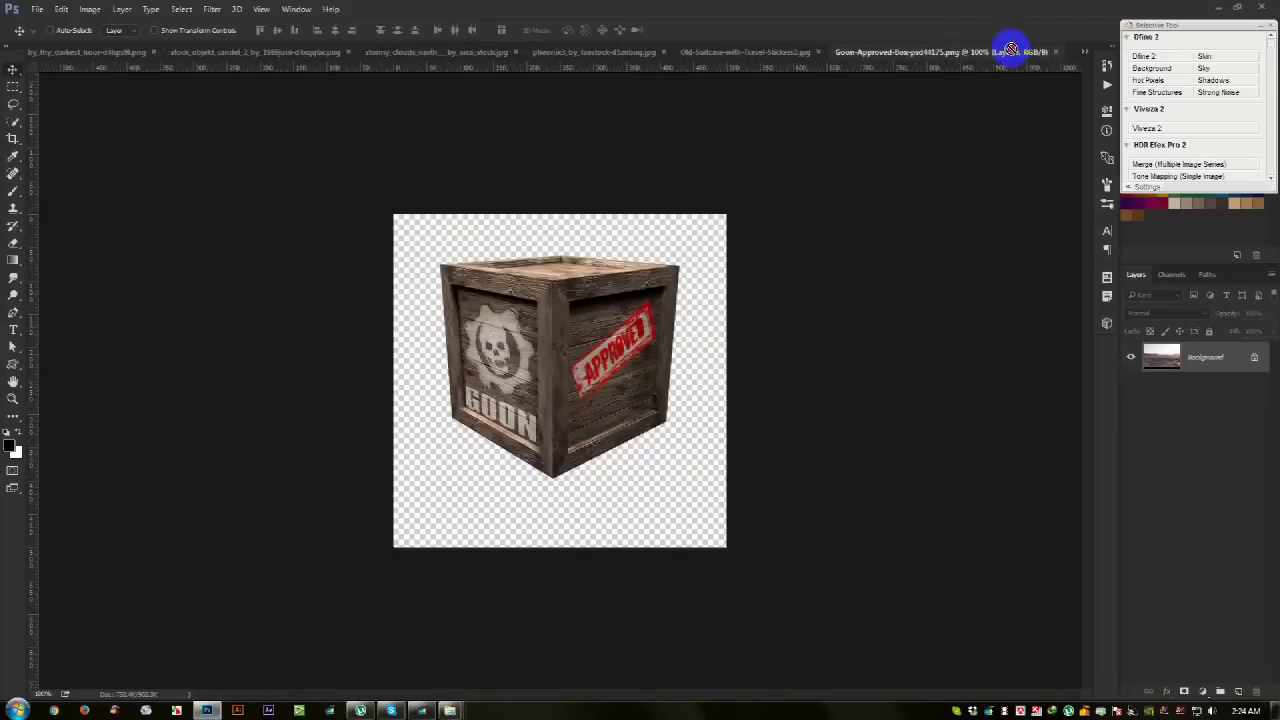
{"action": "left_click", "coordinate": [812, 54]}
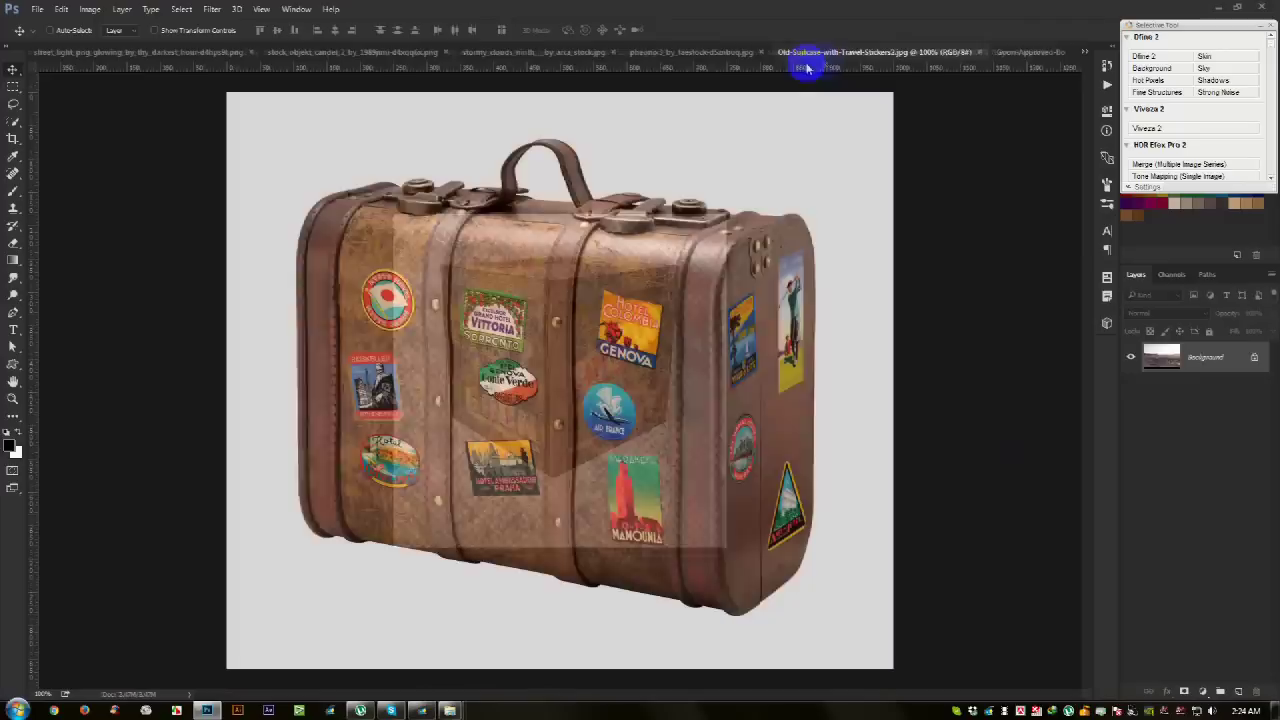
{"action": "left_click", "coordinate": [532, 51]}
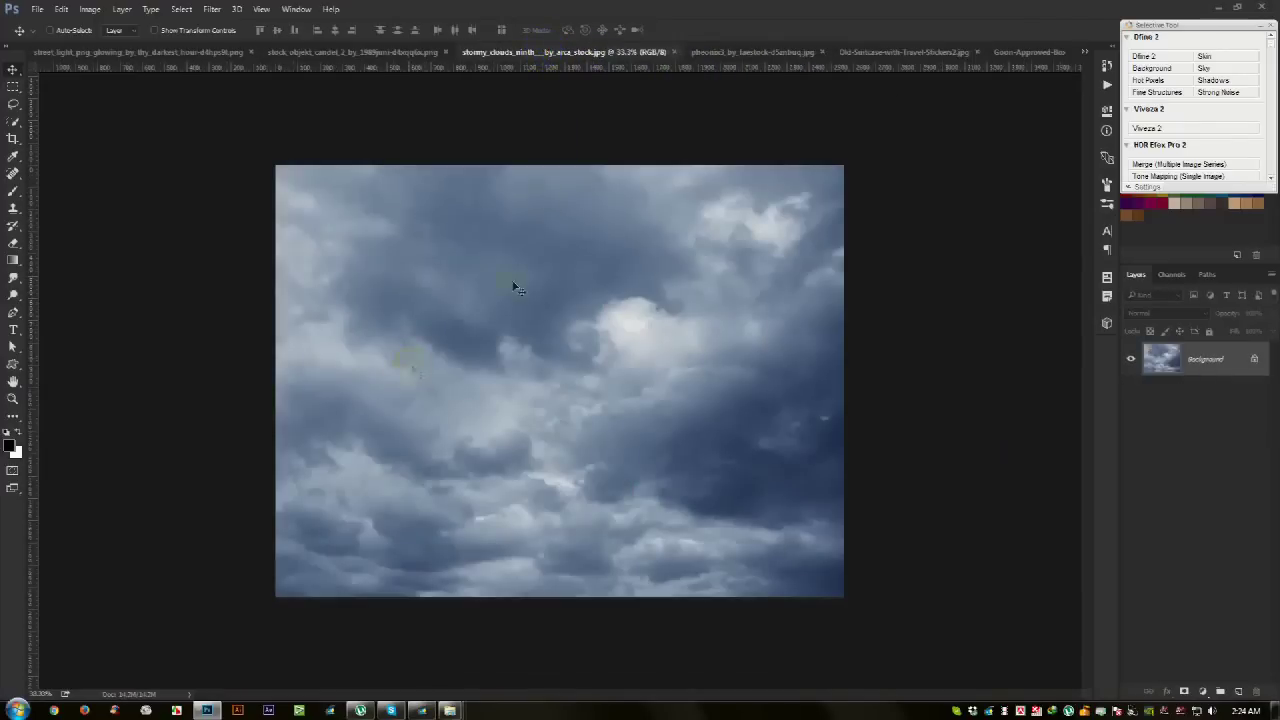
{"action": "left_click", "coordinate": [337, 52]}
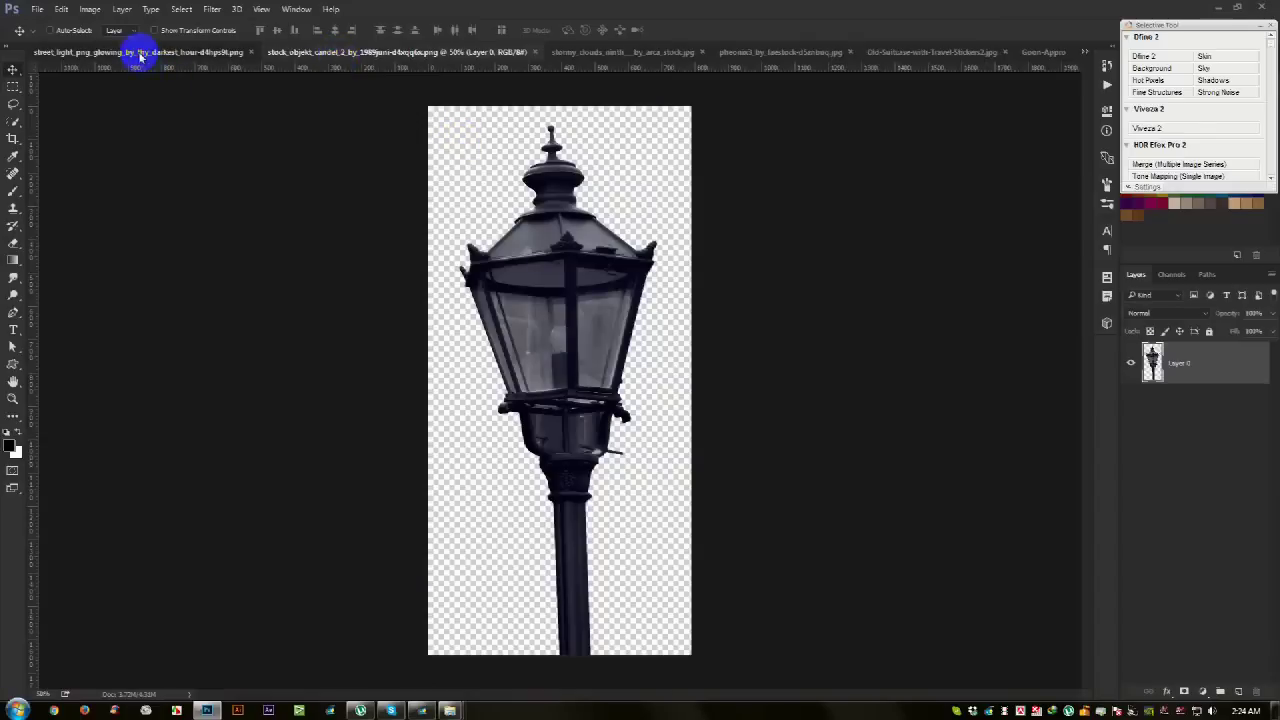
{"action": "left_click", "coordinate": [140, 57]}
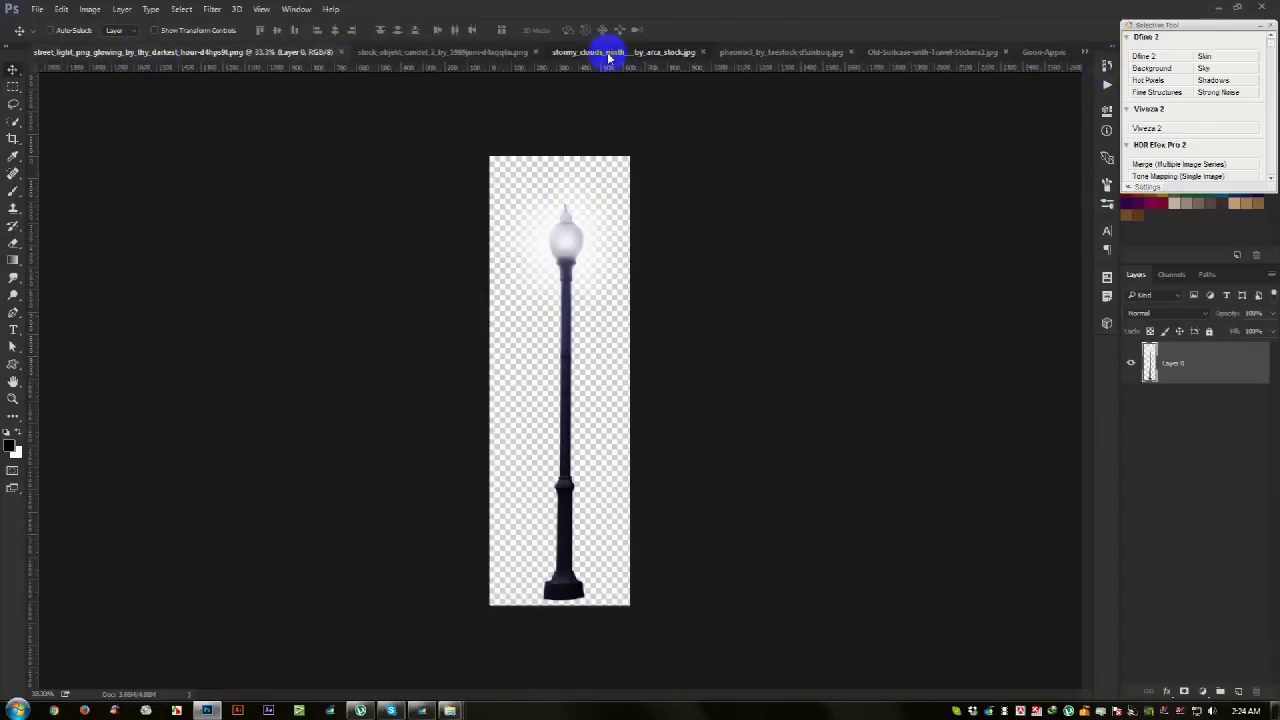
{"action": "left_click", "coordinate": [608, 53]}
{"action": "right_click", "coordinate": [1220, 378]}
Step: Duplicate the stormy clouds layer into Untitled-1 and close the clouds photo
{"action": "left_click", "coordinate": [1185, 387]}
{"action": "left_click", "coordinate": [660, 267]}
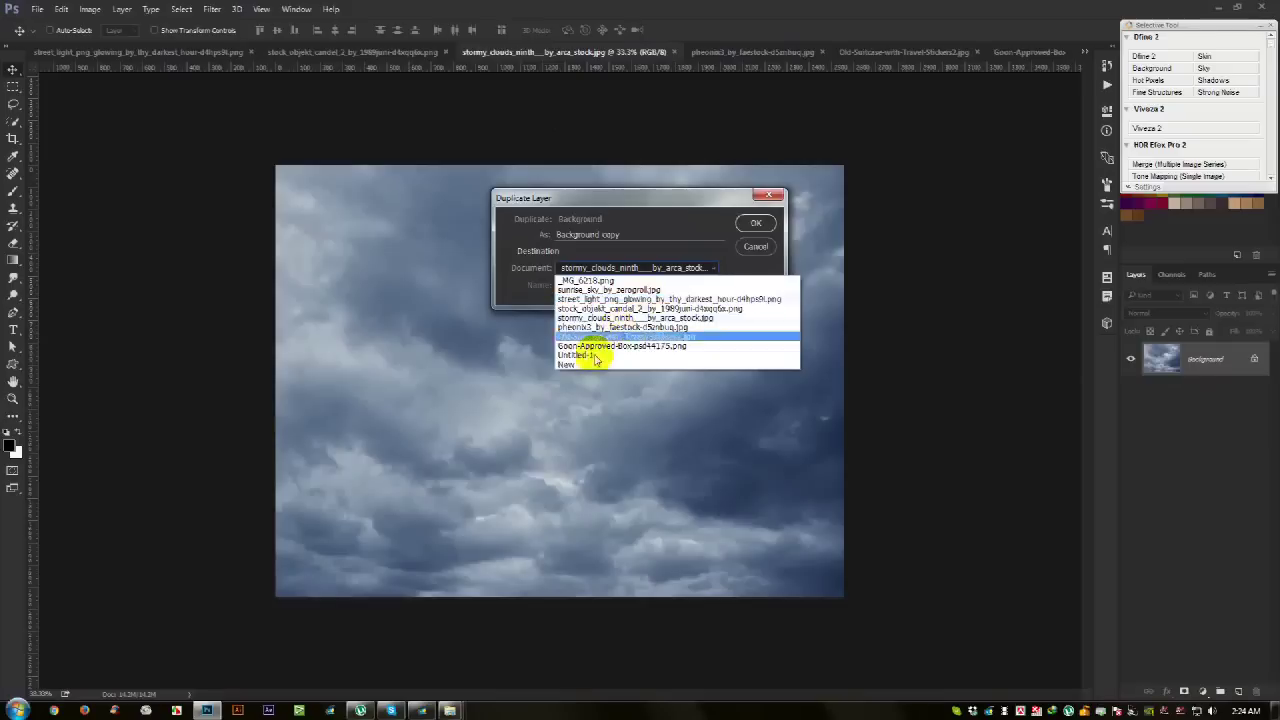
{"action": "left_click", "coordinate": [592, 356]}
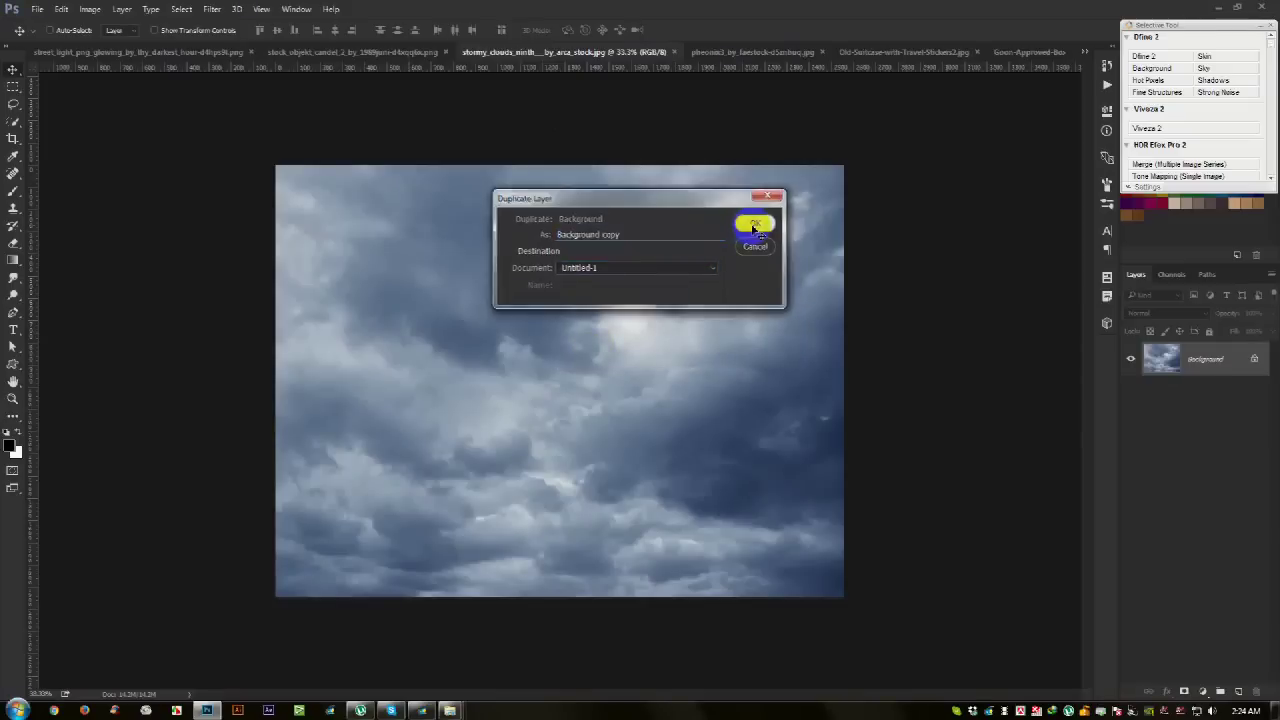
{"action": "left_click", "coordinate": [756, 222]}
{"action": "left_click", "coordinate": [676, 53]}
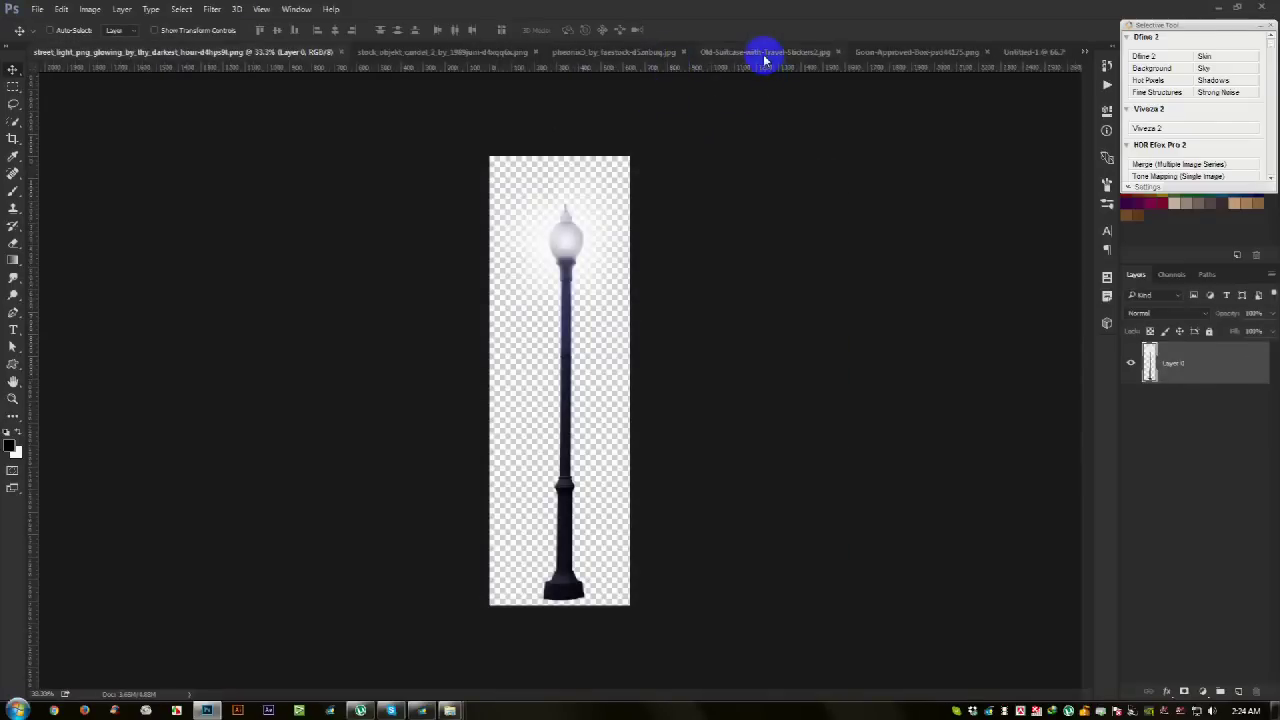
{"action": "left_click", "coordinate": [763, 53]}
{"action": "left_click", "coordinate": [898, 53]}
{"action": "left_click", "coordinate": [1030, 52]}
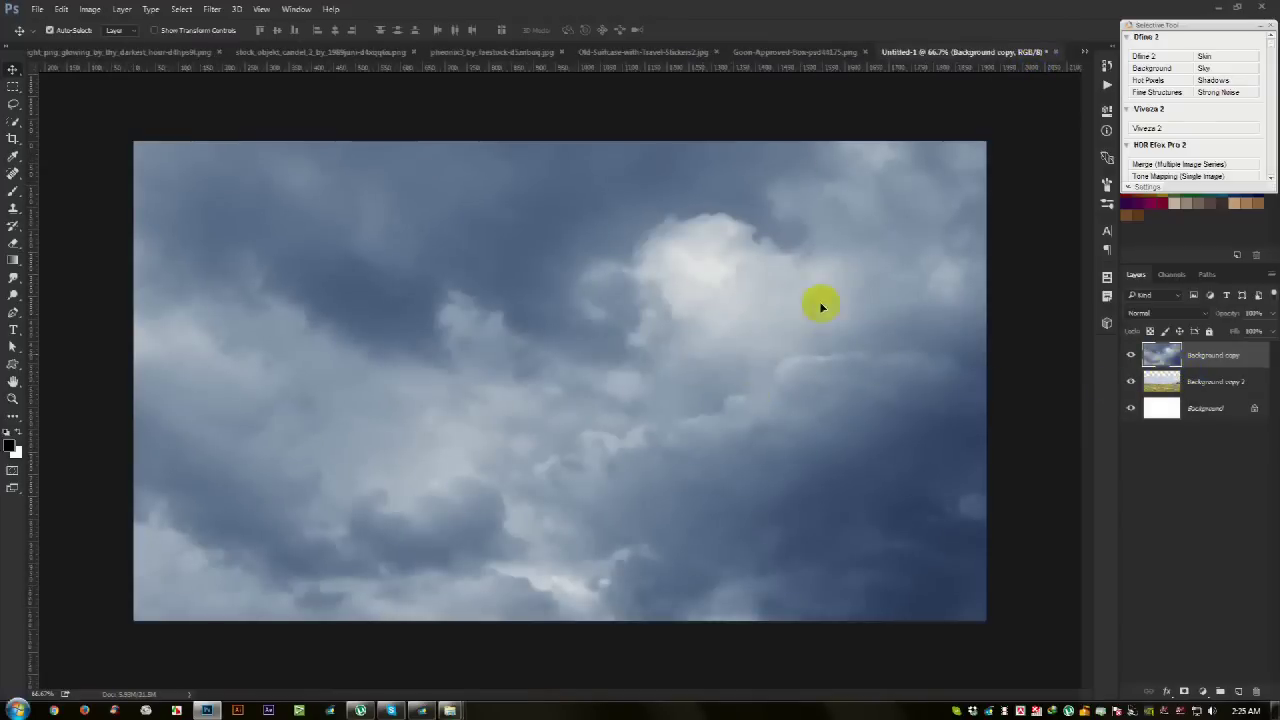
Step: Scale the clouds to cover the top-left sky down to the horizon, then copy them rightward
{"action": "key", "text": "ctrl+t"}
{"action": "key", "text": "ctrl+0"}
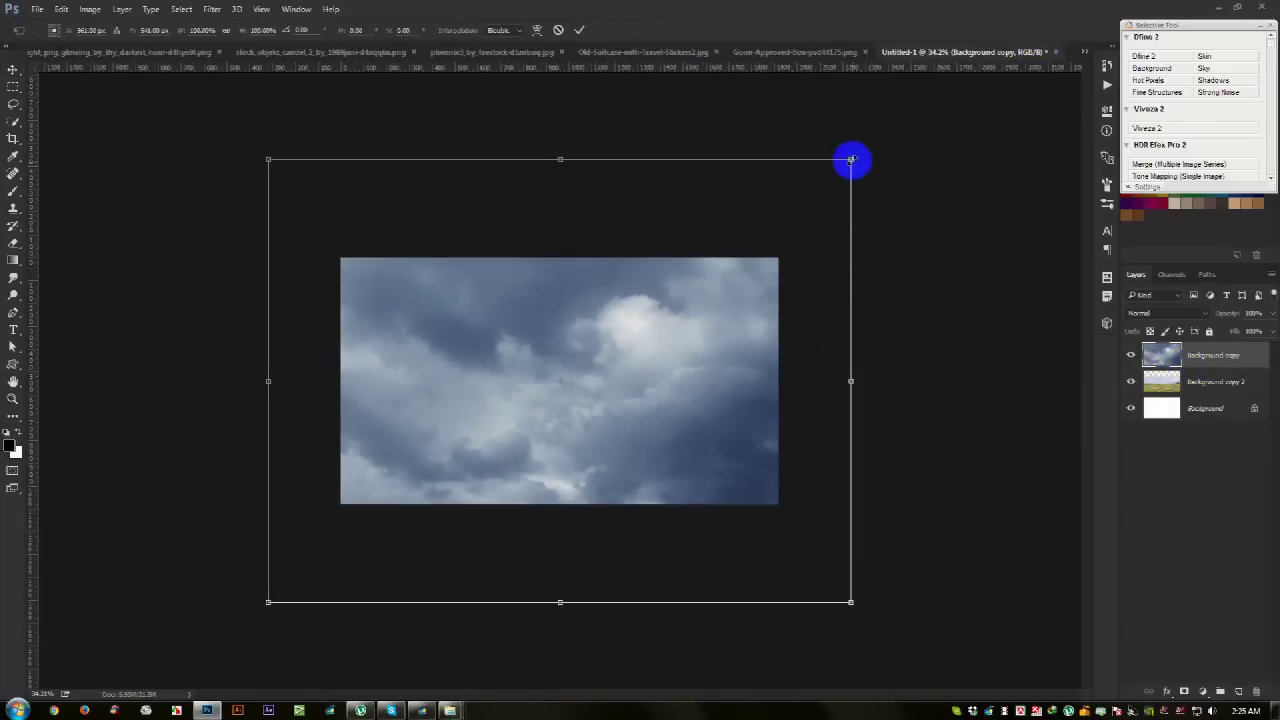
{"action": "left_click_drag", "start_coordinate": [851, 160], "coordinate": [645, 322]}
{"action": "key", "text": "ctrl+0"}
{"action": "left_click_drag", "start_coordinate": [612, 382], "coordinate": [343, 258]}
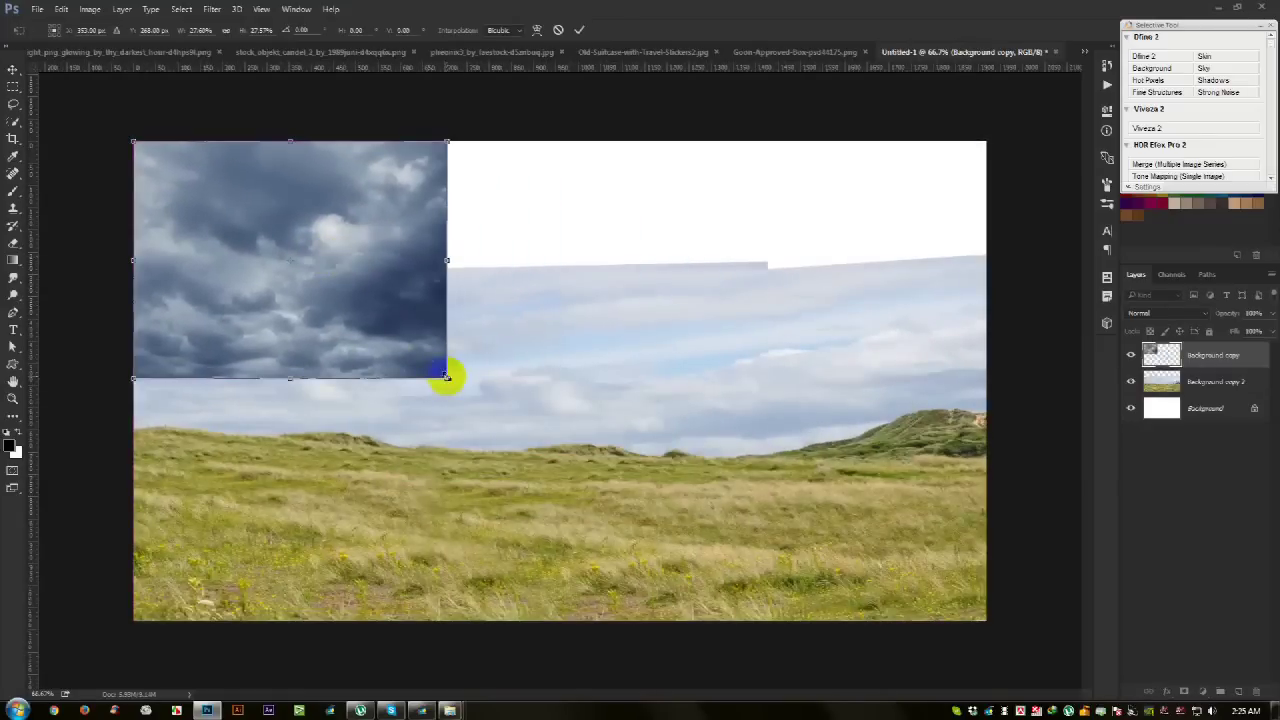
{"action": "left_click_drag", "start_coordinate": [447, 378], "coordinate": [558, 456]}
{"action": "double_click", "coordinate": [537, 441]}
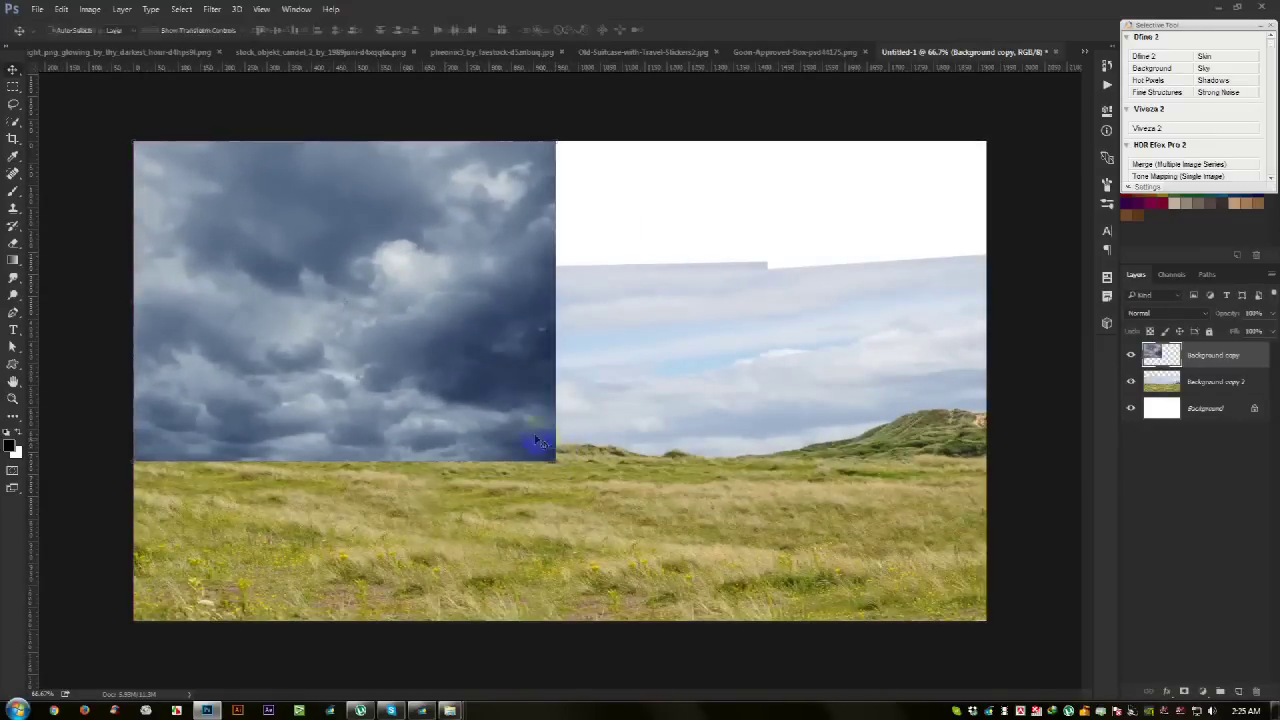
{"action": "mouse_move", "coordinate": [510, 400]}
{"action": "left_mouse_down"}
{"action": "mouse_move", "coordinate": [800, 389]}
{"action": "mouse_move", "coordinate": [743, 380]}
{"action": "mouse_move", "coordinate": [951, 360]}
{"action": "left_mouse_up"}
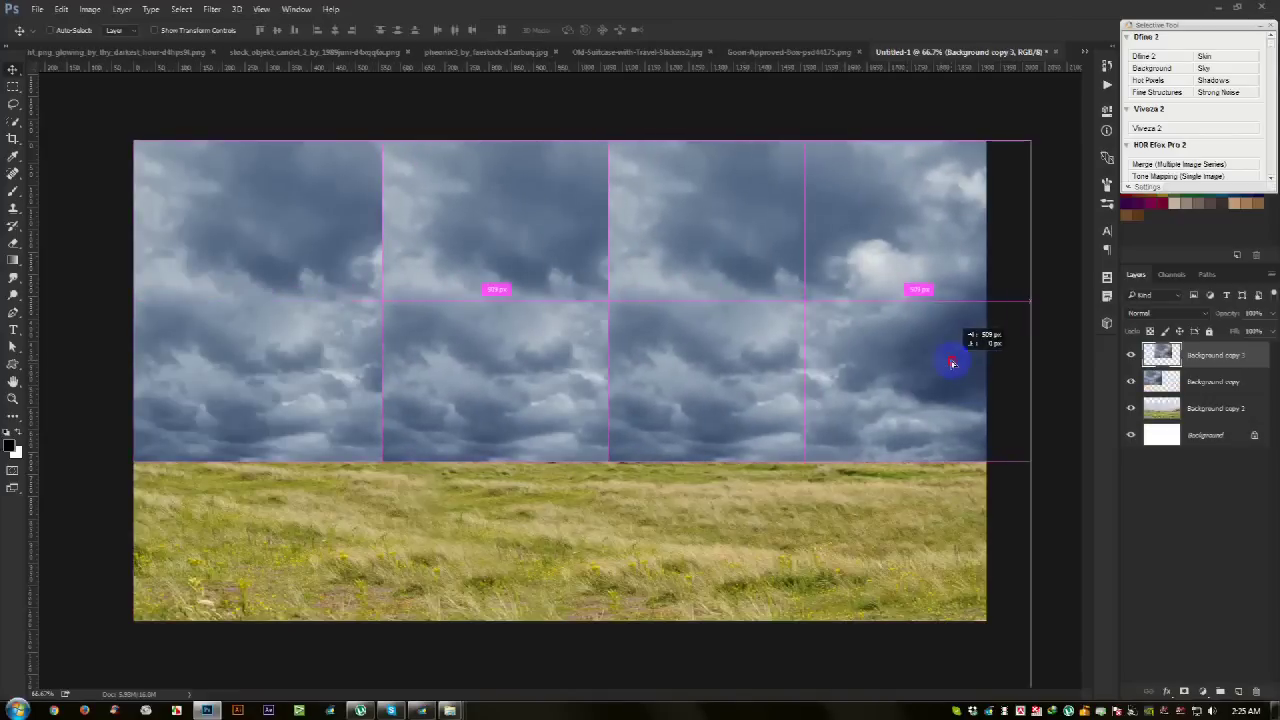
Step: Erase the left cloud seam on the Background copy 3 layer
{"action": "left_click", "coordinate": [1203, 391]}
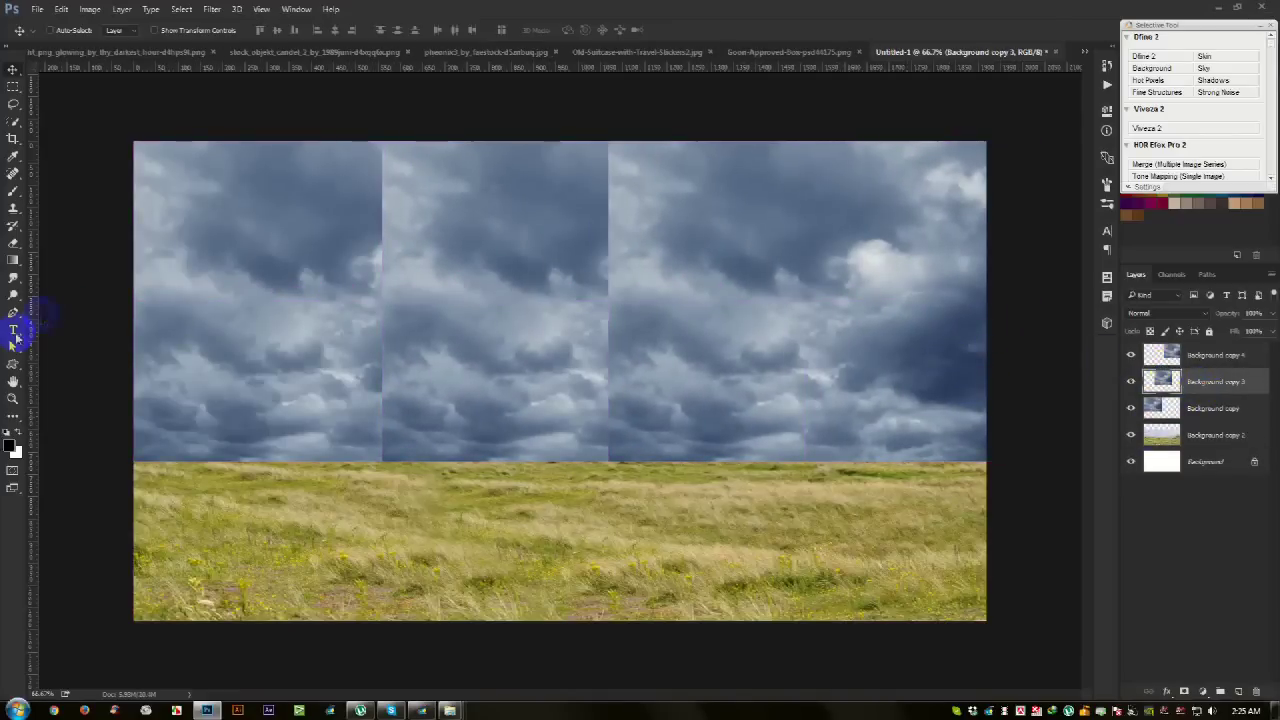
{"action": "left_click", "coordinate": [13, 245]}
{"action": "mouse_move", "coordinate": [356, 105]}
{"action": "left_mouse_down"}
{"action": "mouse_move", "coordinate": [372, 214]}
{"action": "mouse_move", "coordinate": [324, 131]}
{"action": "left_mouse_up"}
{"action": "left_click_drag", "start_coordinate": [376, 274], "coordinate": [351, 359]}
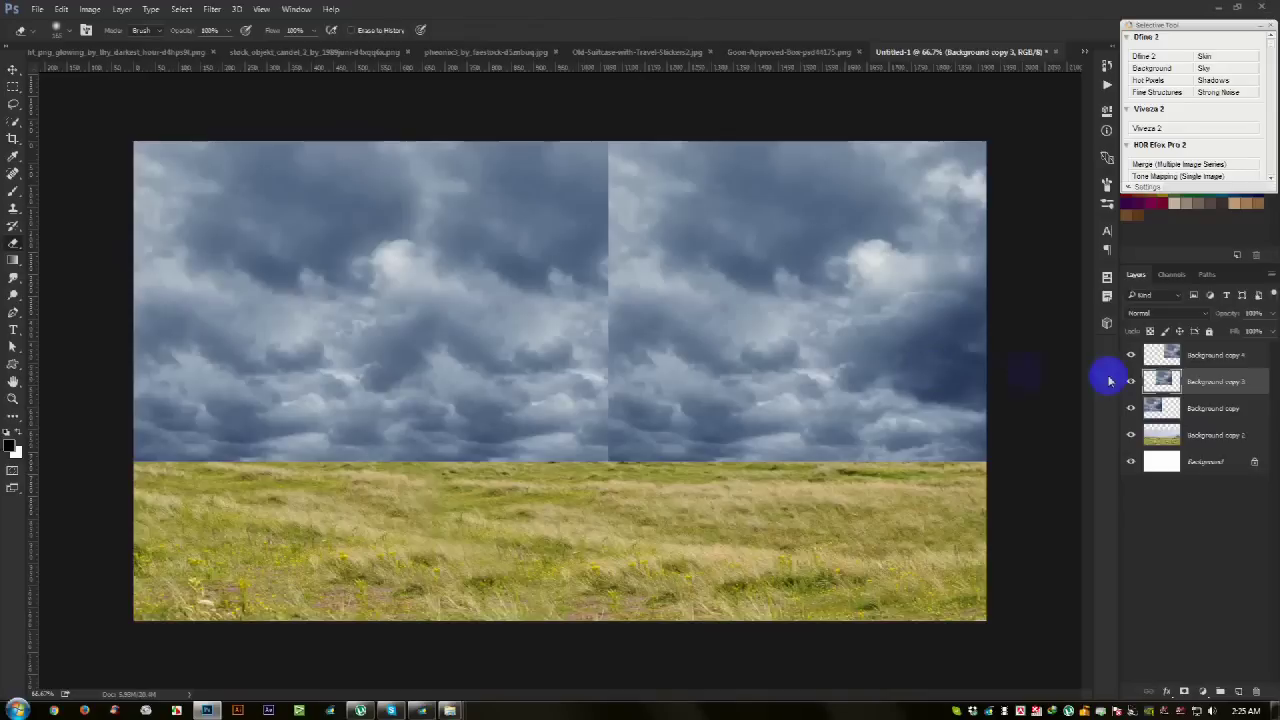
Step: Erase the right-hand cloud seams on Background copy 4, then select the other cloud layers
{"action": "left_click", "coordinate": [1183, 360]}
{"action": "mouse_move", "coordinate": [603, 392]}
{"action": "left_mouse_down"}
{"action": "mouse_move", "coordinate": [612, 325]}
{"action": "mouse_move", "coordinate": [599, 243]}
{"action": "left_mouse_up"}
{"action": "left_click_drag", "start_coordinate": [610, 190], "coordinate": [606, 183]}
{"action": "mouse_move", "coordinate": [650, 265]}
{"action": "left_mouse_down"}
{"action": "mouse_move", "coordinate": [663, 191]}
{"action": "mouse_move", "coordinate": [614, 129]}
{"action": "mouse_move", "coordinate": [720, 163]}
{"action": "mouse_move", "coordinate": [715, 212]}
{"action": "left_mouse_up"}
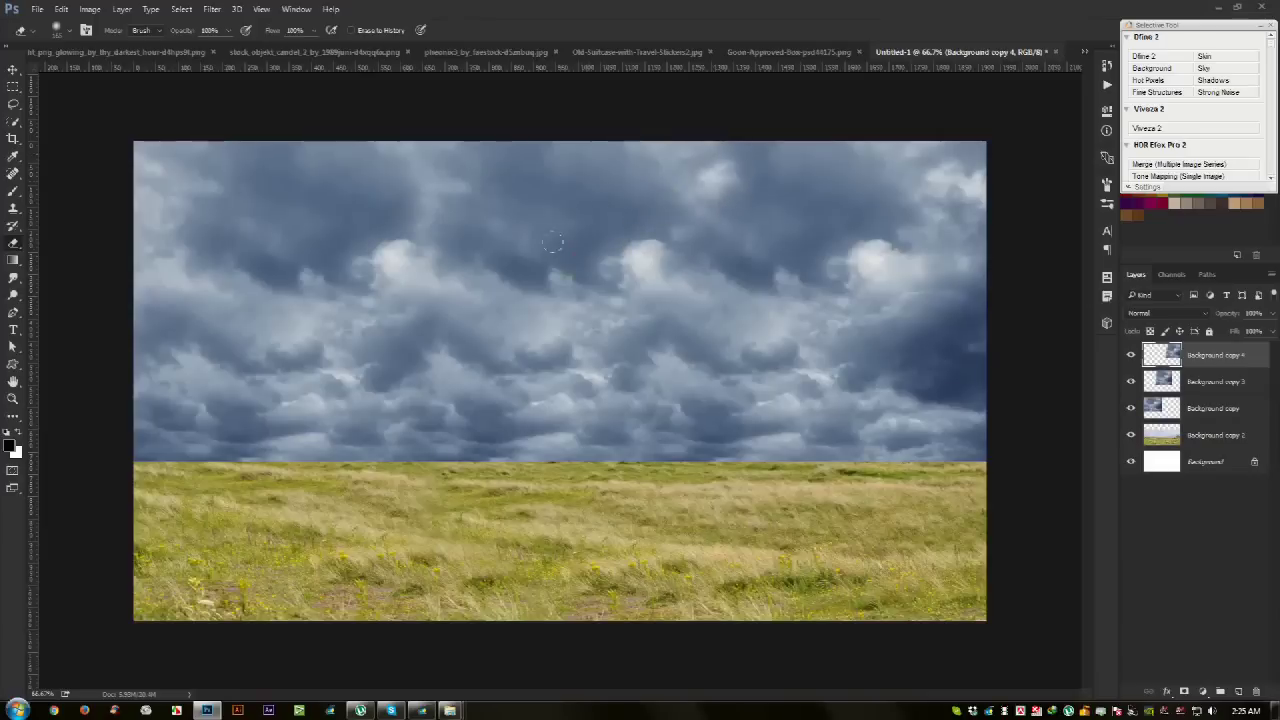
{"action": "left_click_drag", "start_coordinate": [553, 241], "coordinate": [537, 298]}
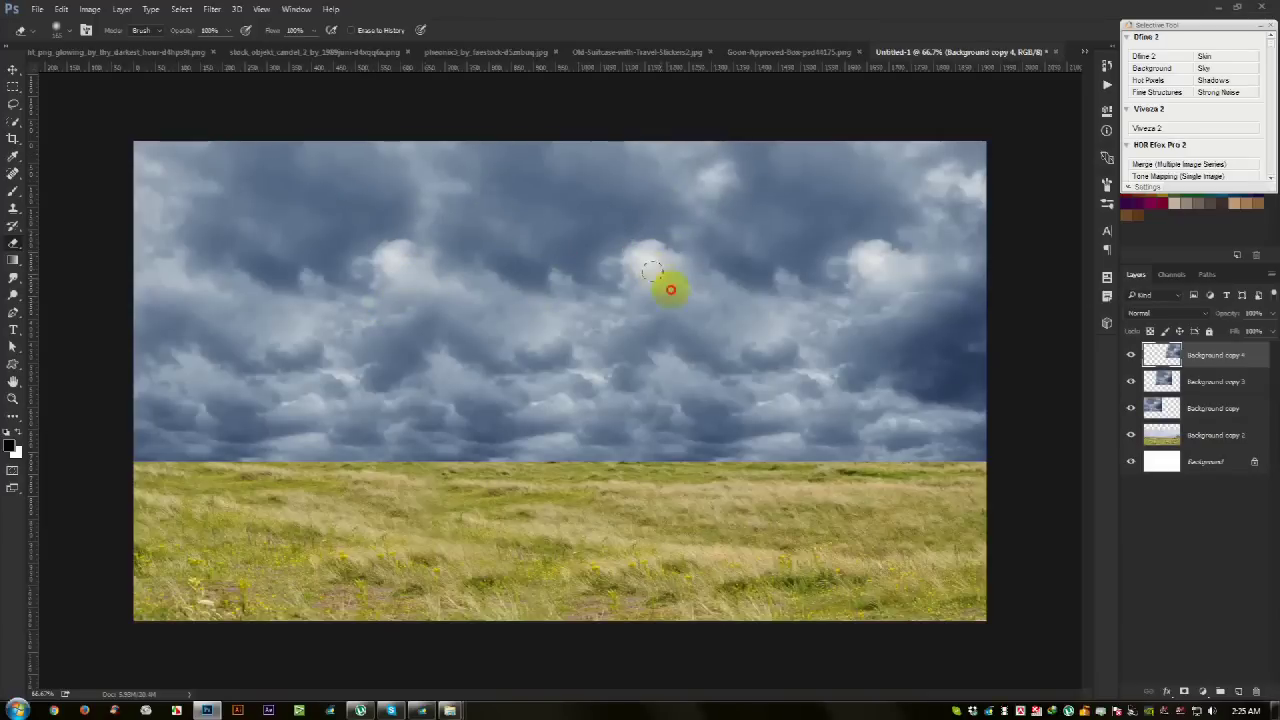
{"action": "left_click", "coordinate": [1195, 408], "text": "shift"}
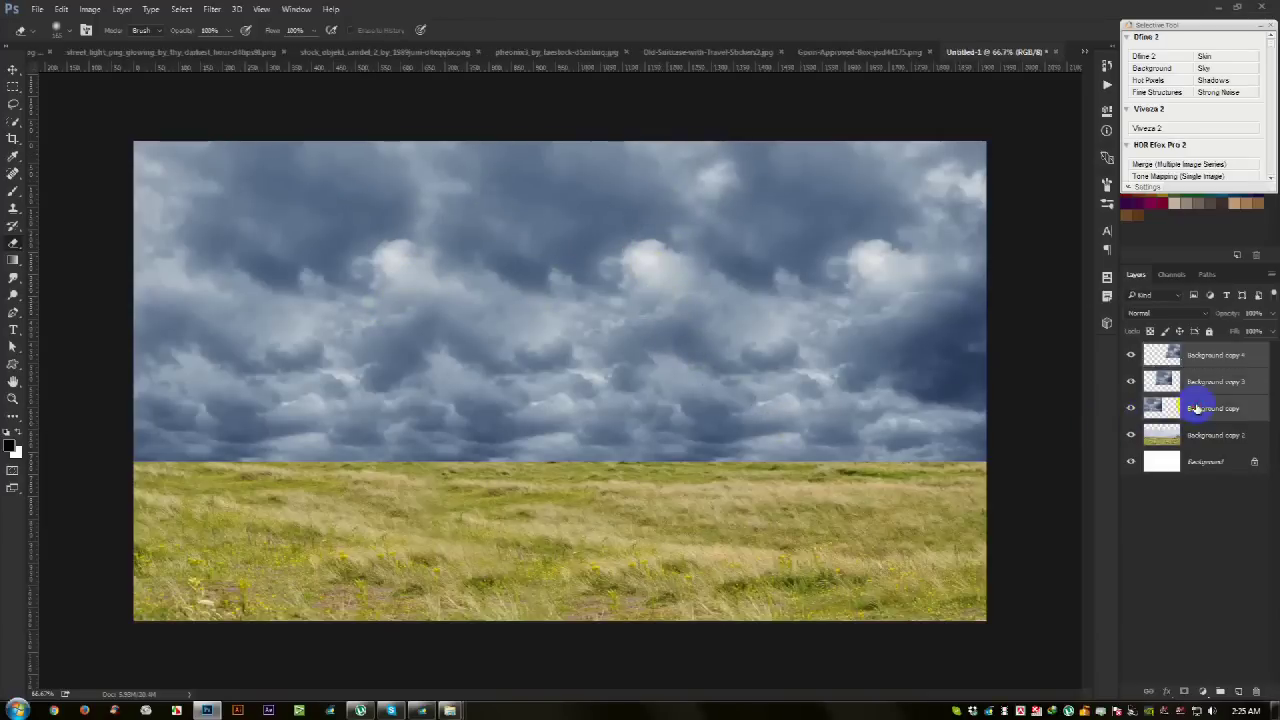
Step: Merge the cloud copies and flare the merged sky in perspective, stretching its top upward
{"action": "key", "text": "ctrl+e"}
{"action": "key", "text": "ctrl+t"}
{"action": "left_click_drag", "start_coordinate": [903, 195], "coordinate": [880, 195]}
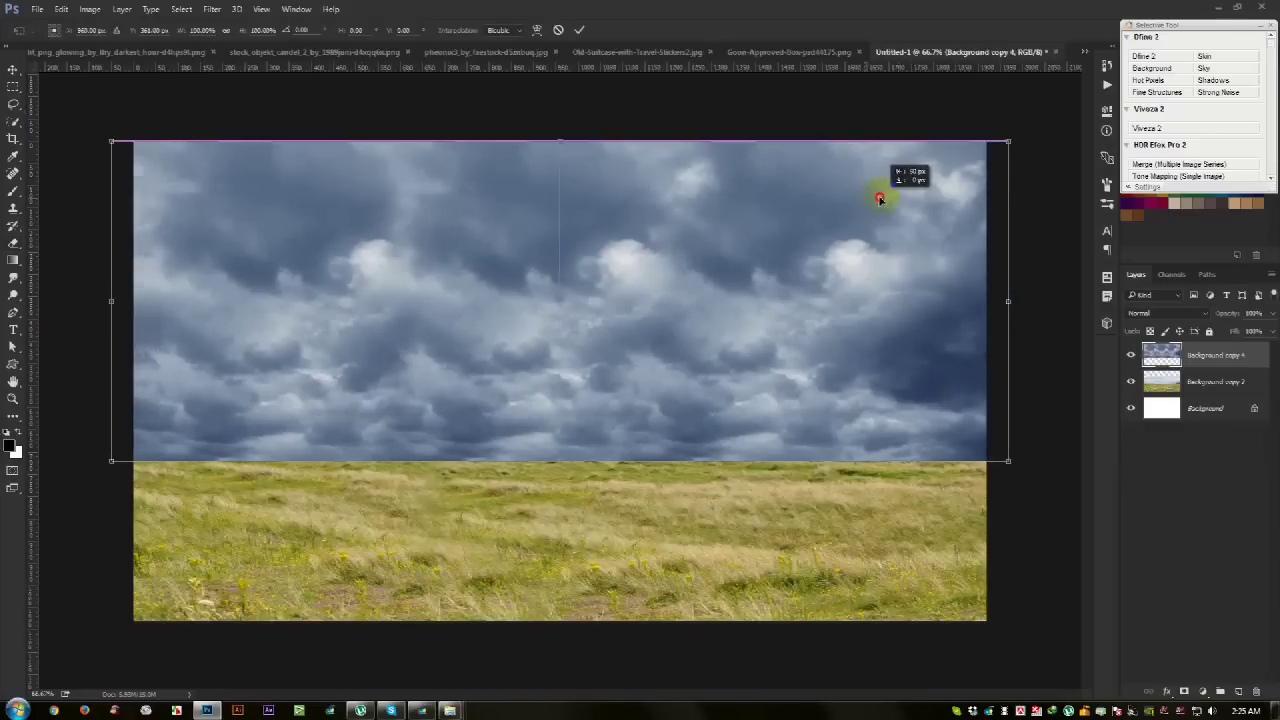
{"action": "left_click_drag", "start_coordinate": [1010, 142], "coordinate": [1091, 142]}
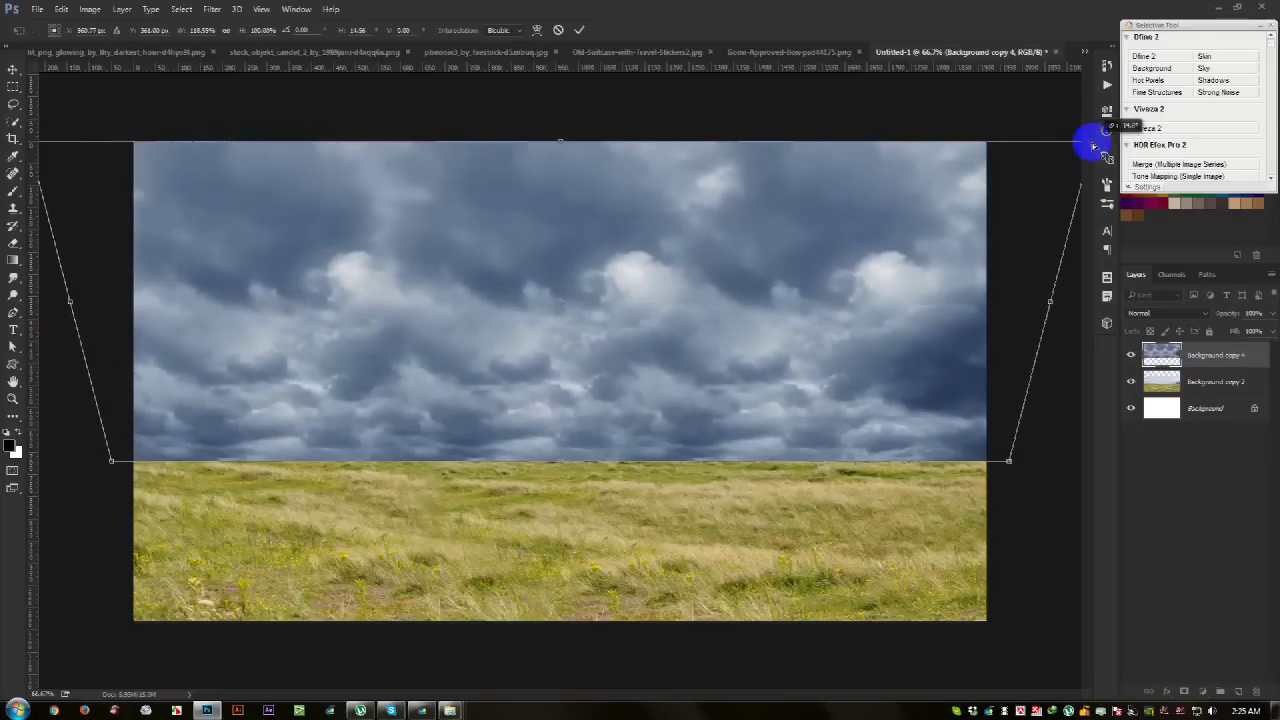
{"action": "left_click_drag", "start_coordinate": [566, 102], "coordinate": [571, 48]}
{"action": "key", "text": "Return"}
Step: Move the clouds layer beneath the grassland and select Background copy 2
{"action": "key", "text": "e"}
{"action": "left_click", "coordinate": [14, 68]}
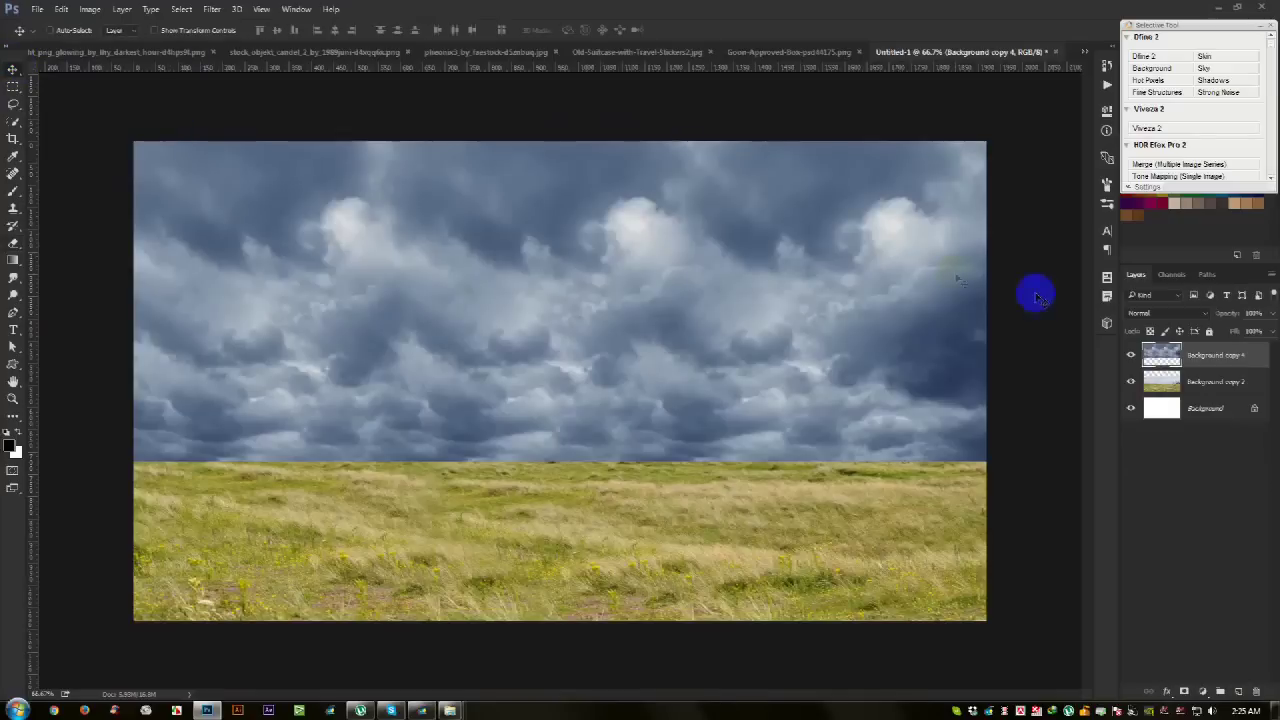
{"action": "left_click_drag", "start_coordinate": [1162, 355], "coordinate": [1180, 370]}
{"action": "left_click", "coordinate": [1190, 357]}
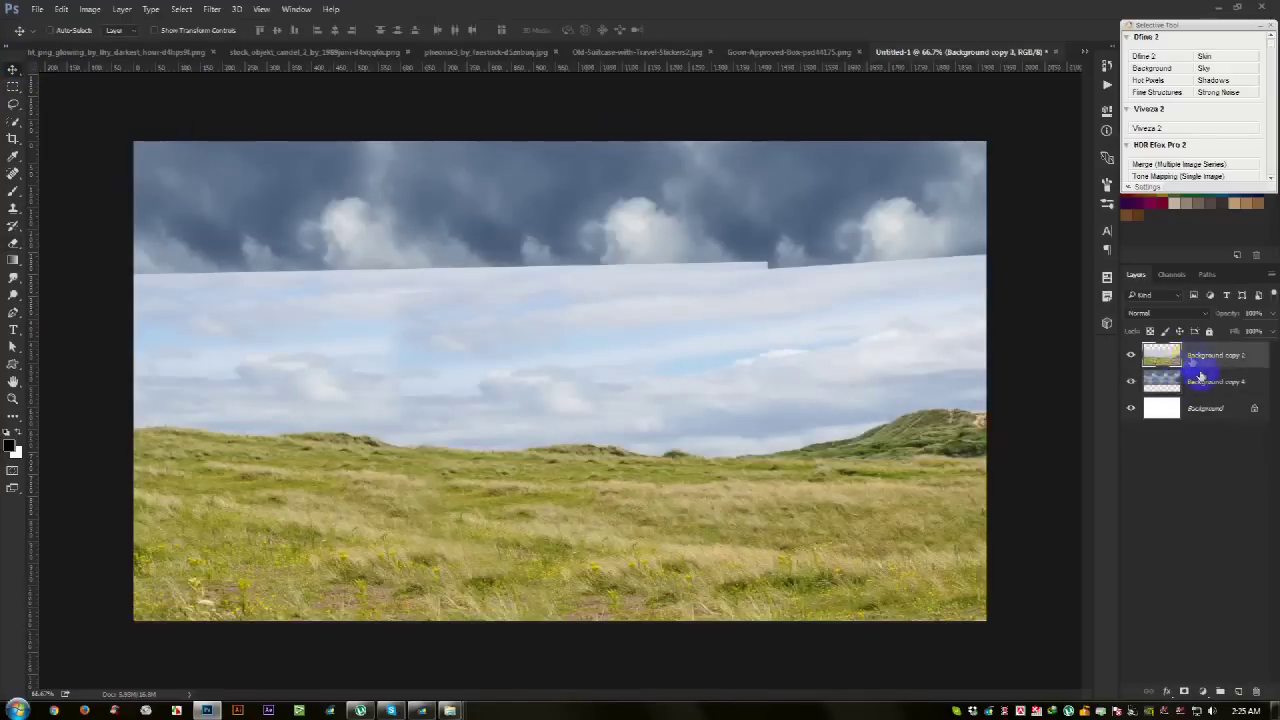
Step: Add a layer mask to Background copy 2 with a vertical gradient fading it into the sky
{"action": "left_click", "coordinate": [1180, 691]}
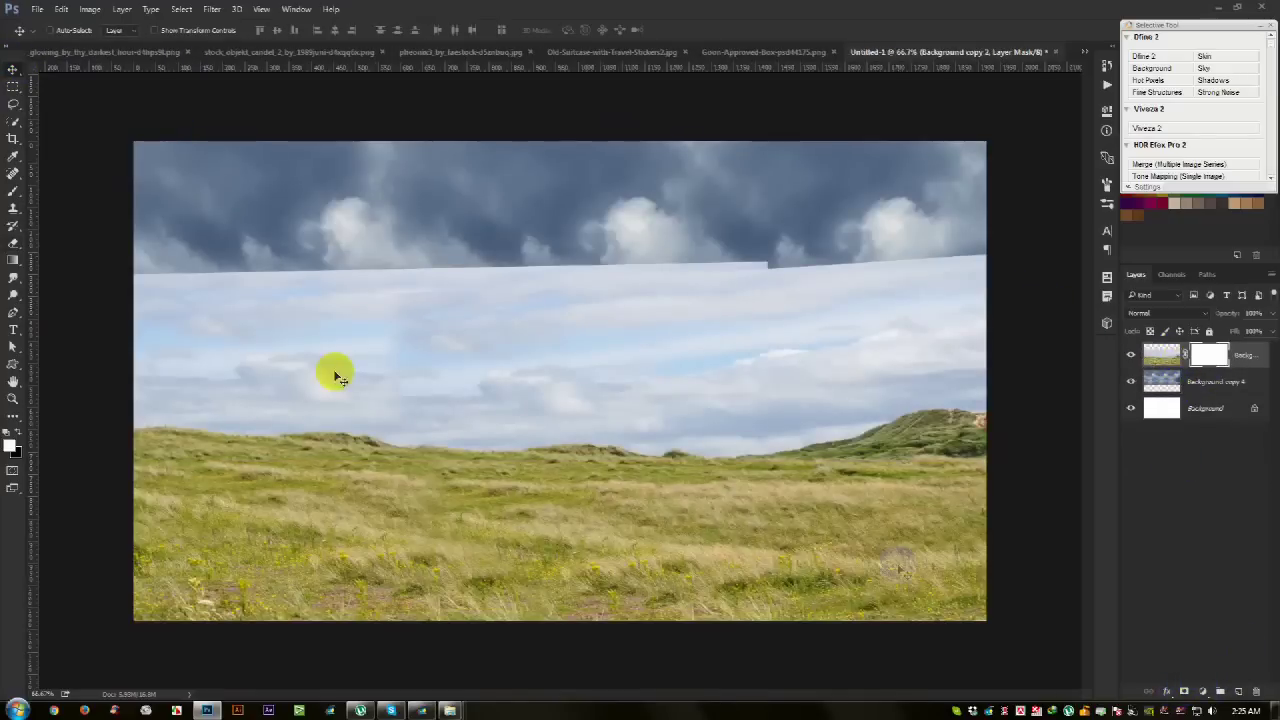
{"action": "left_click", "coordinate": [14, 261]}
{"action": "mouse_move", "coordinate": [540, 267]}
{"action": "left_mouse_down"}
{"action": "mouse_move", "coordinate": [563, 502]}
{"action": "mouse_move", "coordinate": [560, 368]}
{"action": "left_mouse_up"}
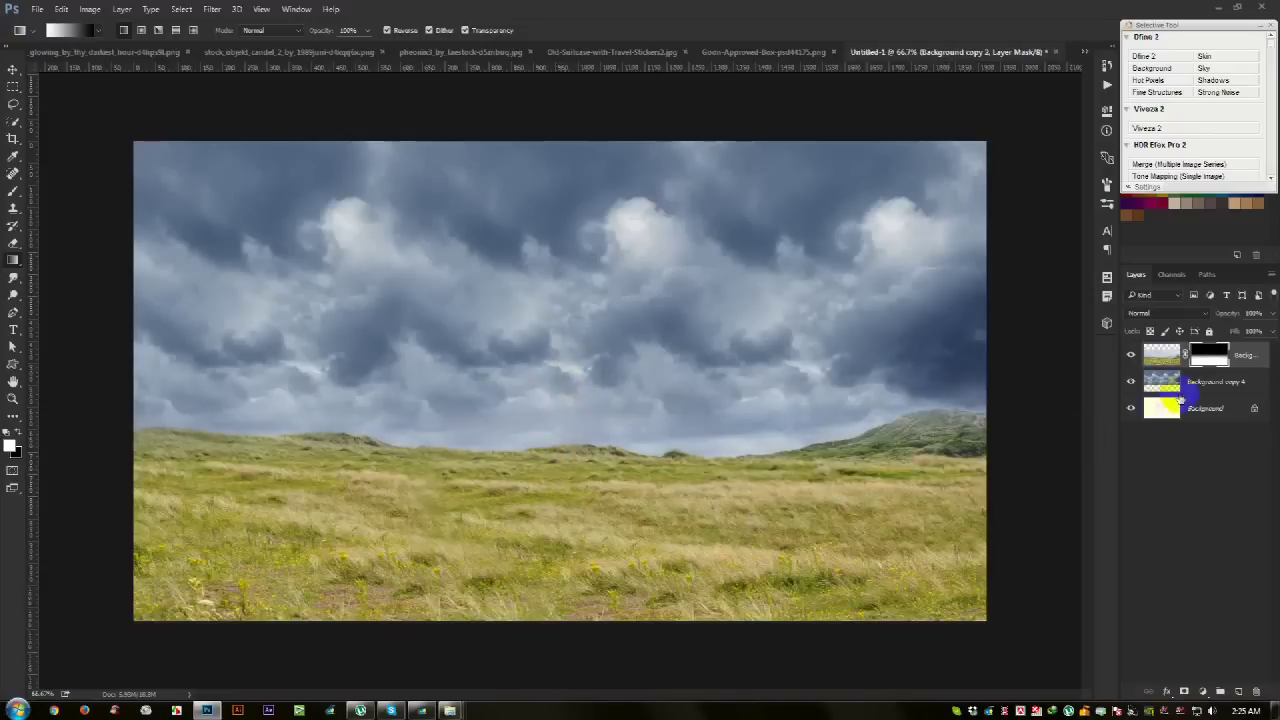
Step: Stretch the stormy sky layer so it fills the upper canvas
{"action": "left_click", "coordinate": [1200, 383]}
{"action": "key", "text": "ctrl+t"}
{"action": "left_click_drag", "start_coordinate": [563, 491], "coordinate": [567, 482]}
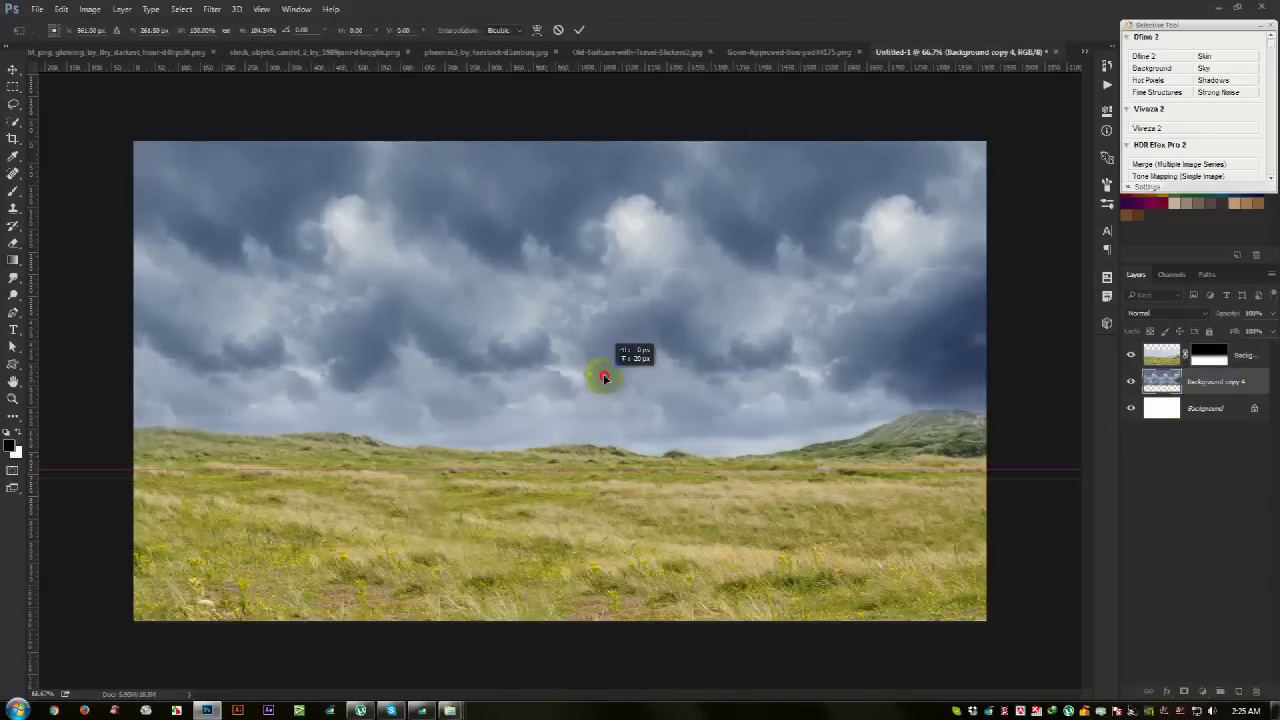
{"action": "left_click_drag", "start_coordinate": [596, 420], "coordinate": [604, 400]}
{"action": "key", "text": "ctrl+minus"}
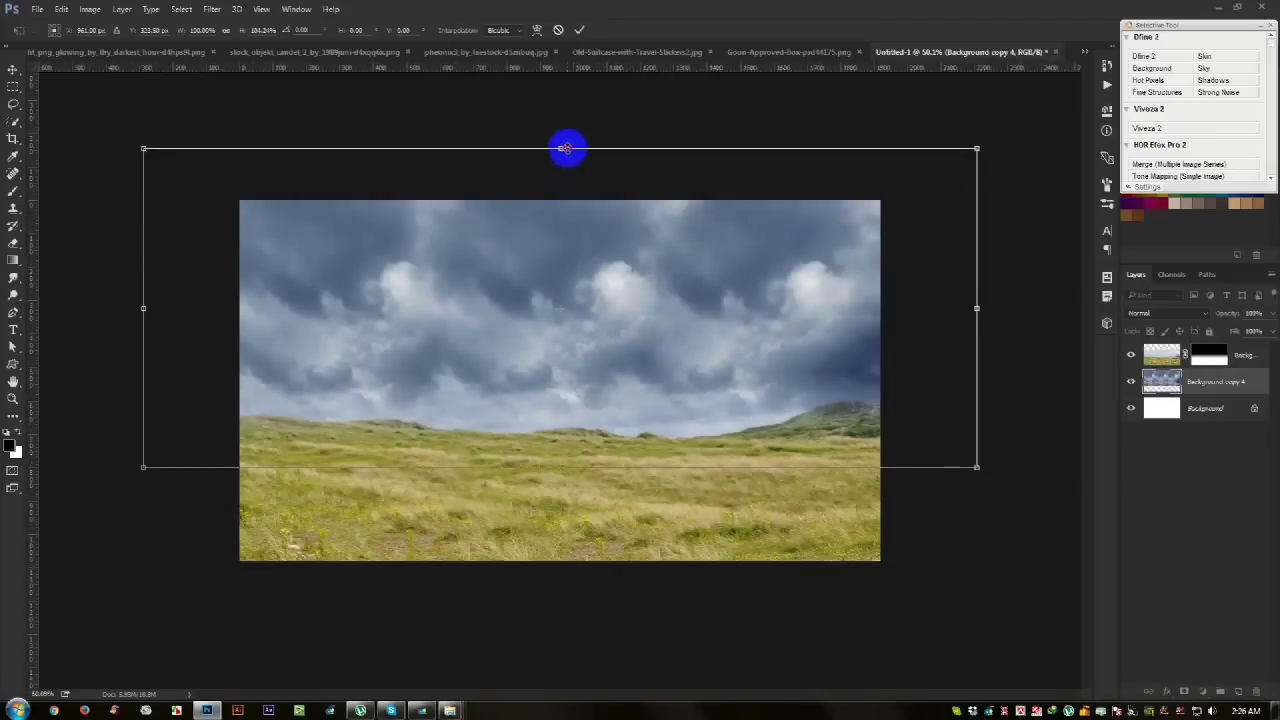
{"action": "left_click_drag", "start_coordinate": [566, 149], "coordinate": [570, 181]}
{"action": "key", "text": "Return"}
{"action": "key", "text": "g"}
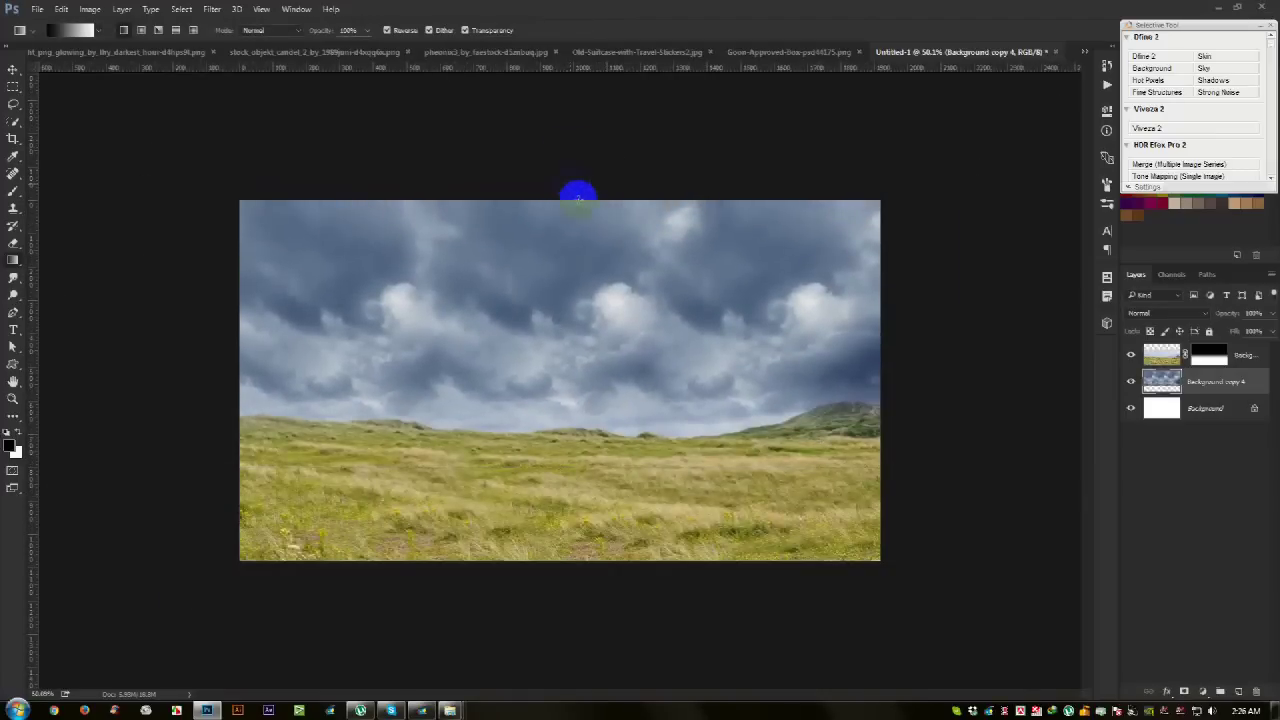
{"action": "scroll", "coordinate": [623, 323], "scroll_direction": "up", "scroll_amount": 2}
{"action": "left_click", "coordinate": [12, 67]}
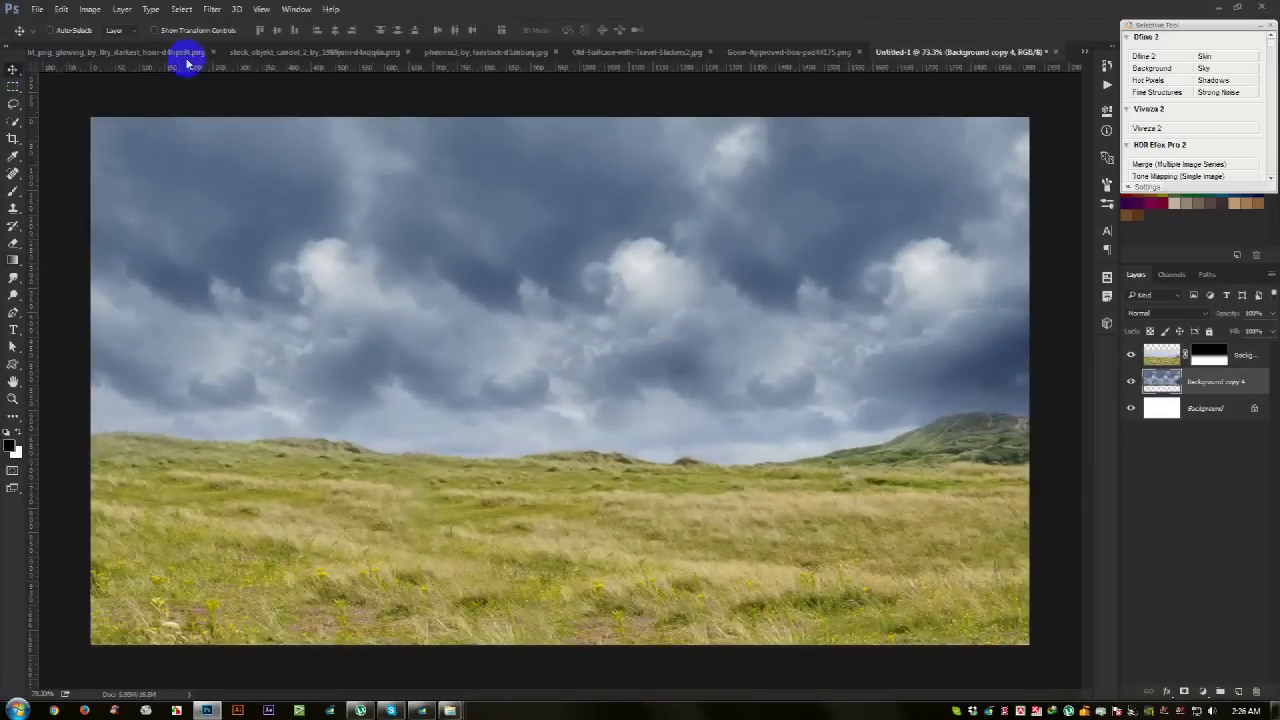
Step: Look through the open images and drag the desert landscape photo into the composite
{"action": "left_click", "coordinate": [258, 51]}
{"action": "left_click", "coordinate": [137, 58]}
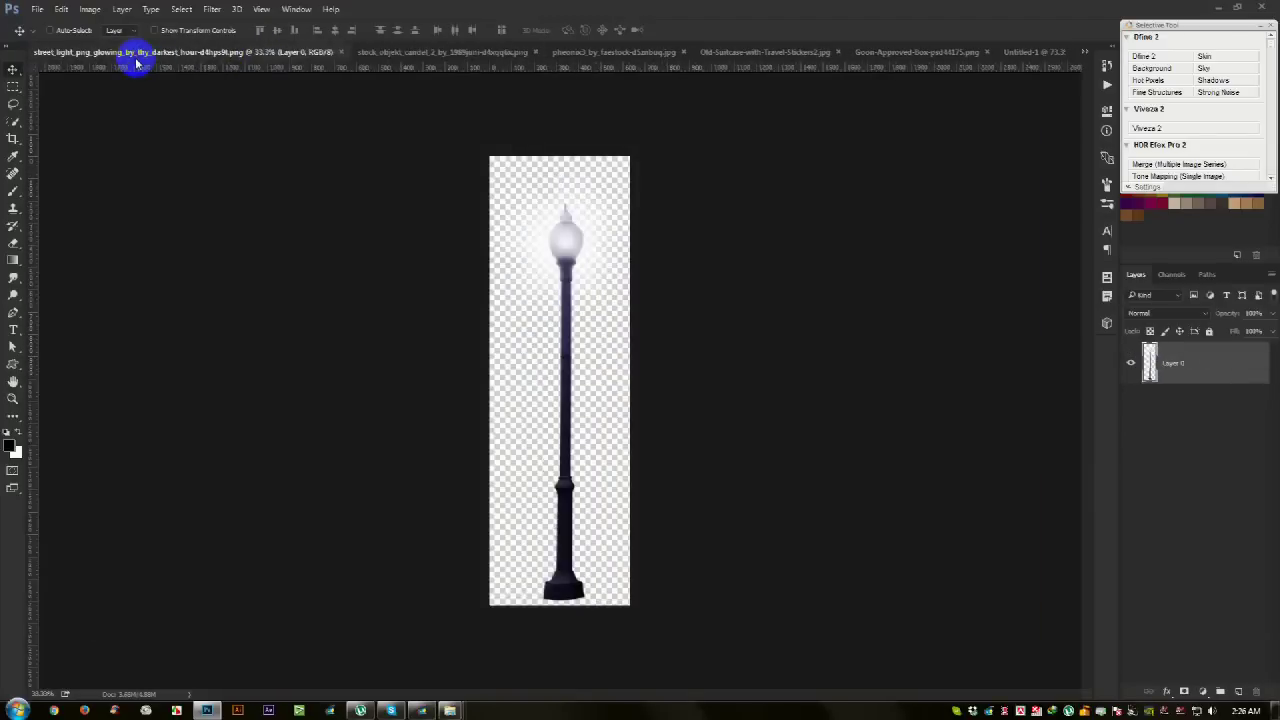
{"action": "left_click", "coordinate": [1025, 54]}
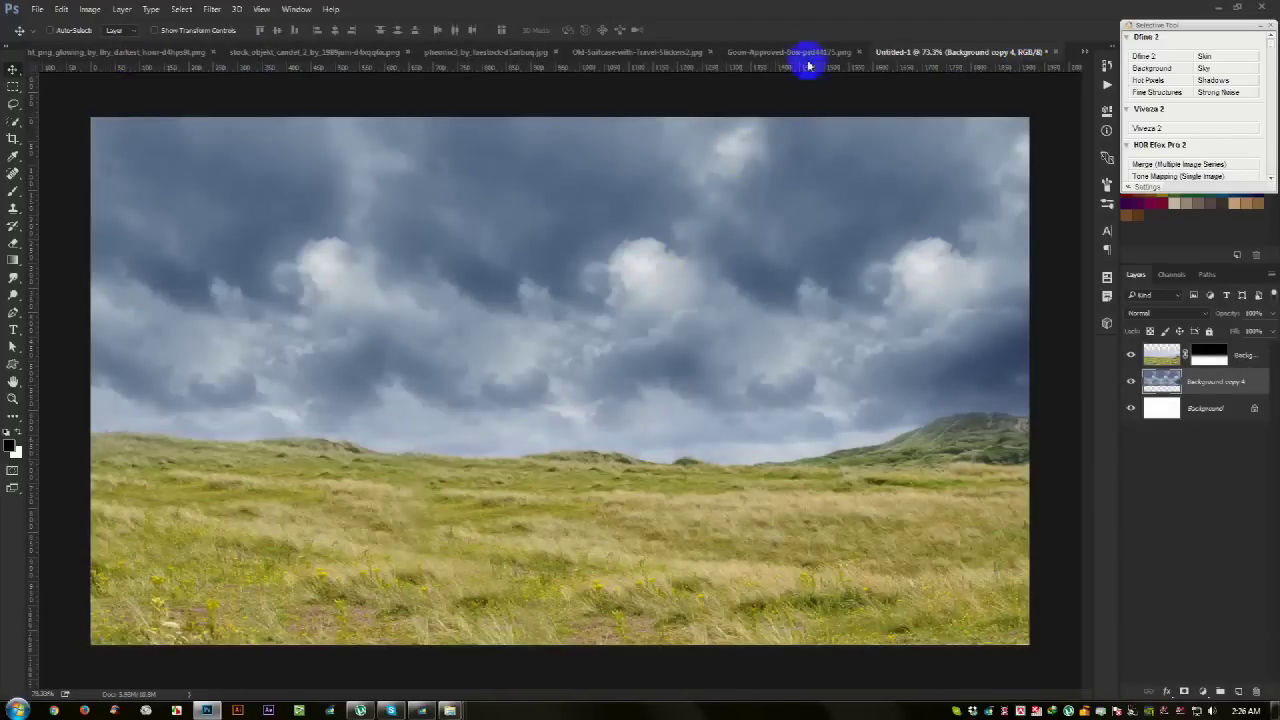
{"action": "left_click", "coordinate": [806, 52]}
{"action": "left_click", "coordinate": [626, 52]}
{"action": "left_click", "coordinate": [545, 51]}
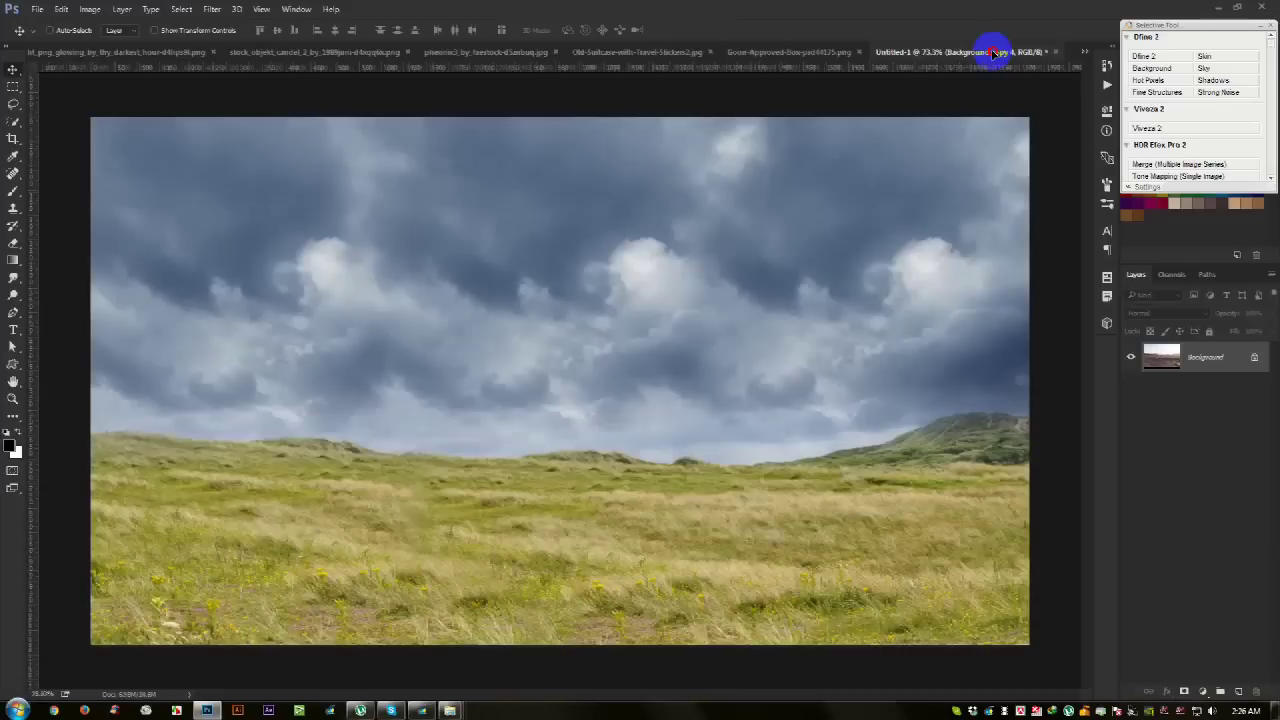
{"action": "left_click_drag", "start_coordinate": [990, 53], "coordinate": [637, 271]}
Step: Scale the desert photo down from its corners and move it down over the canvas
{"action": "key", "text": "ctrl+t"}
{"action": "key", "text": "ctrl+0"}
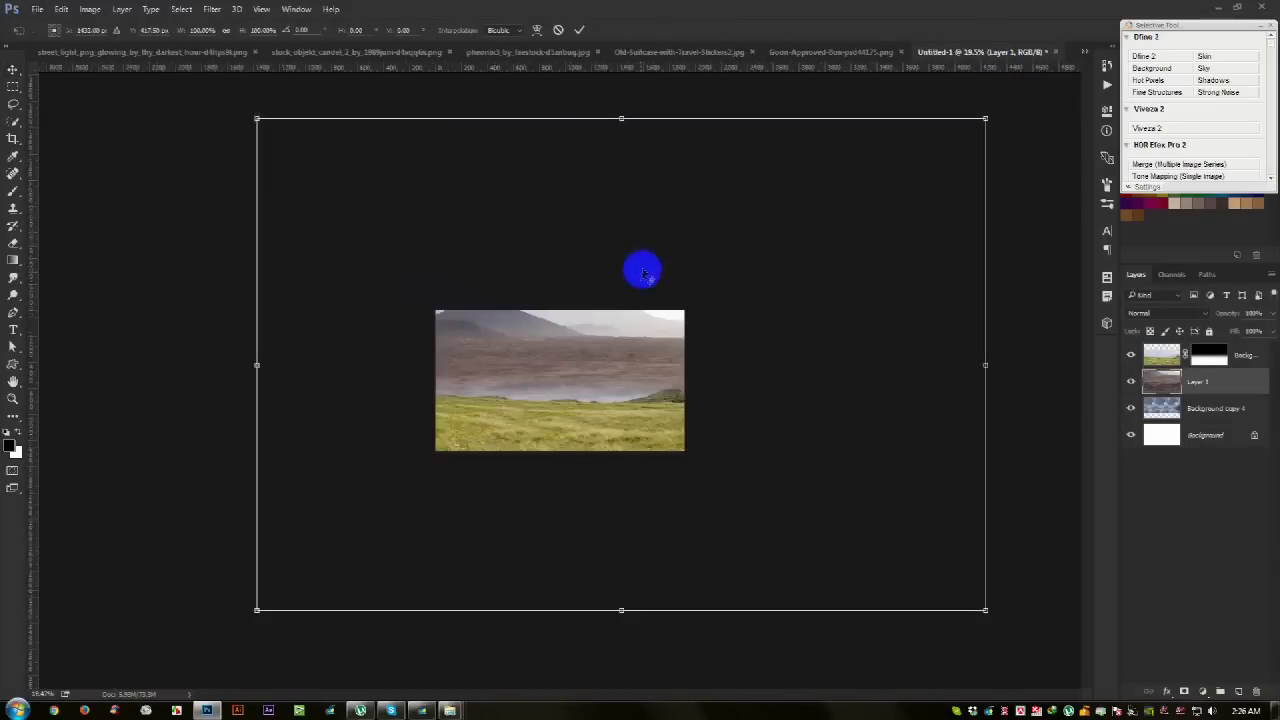
{"action": "left_click_drag", "start_coordinate": [988, 118], "coordinate": [696, 326]}
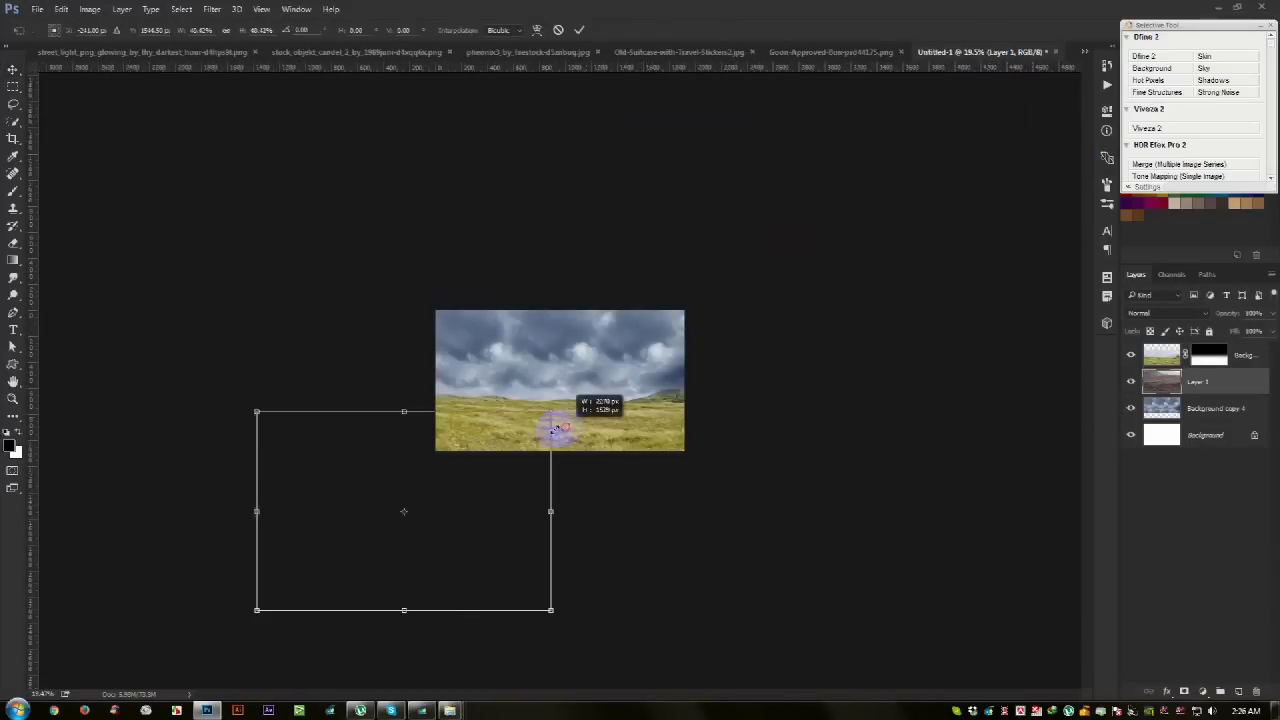
{"action": "key", "text": "ctrl+0"}
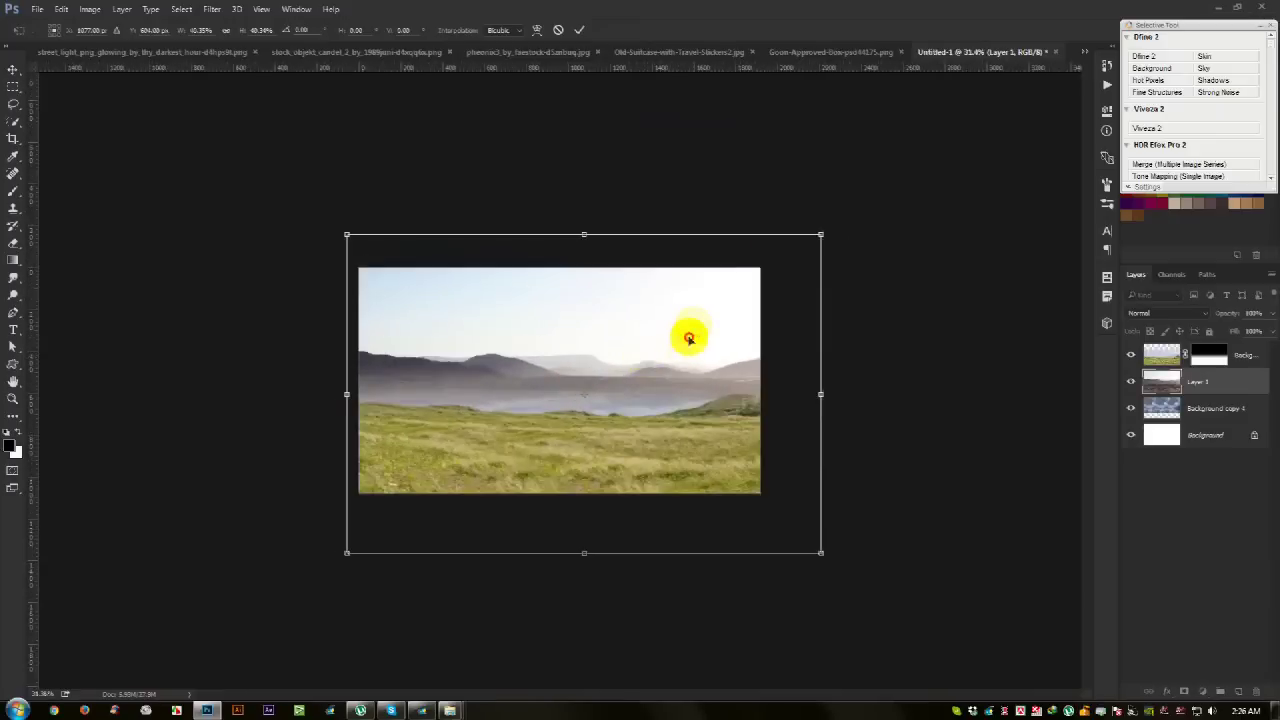
{"action": "left_click_drag", "start_coordinate": [688, 334], "coordinate": [680, 362]}
{"action": "key", "text": "ctrl+0"}
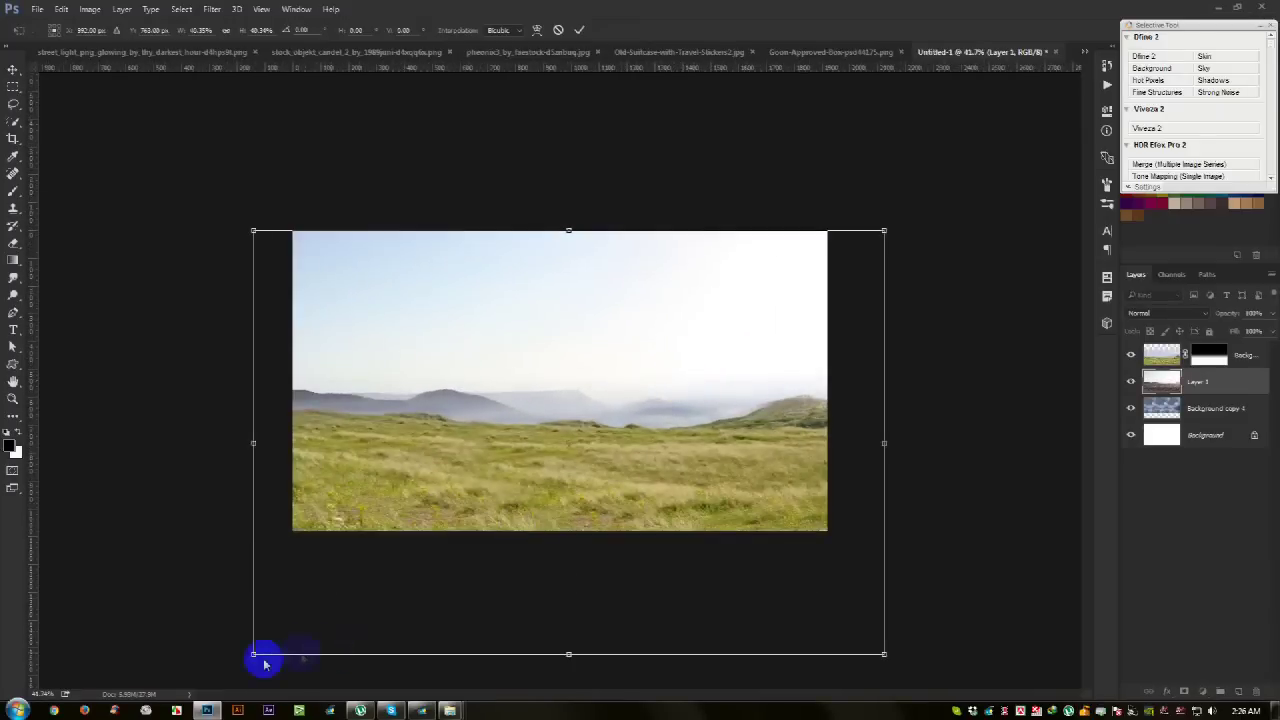
{"action": "left_click_drag", "start_coordinate": [253, 655], "coordinate": [291, 629]}
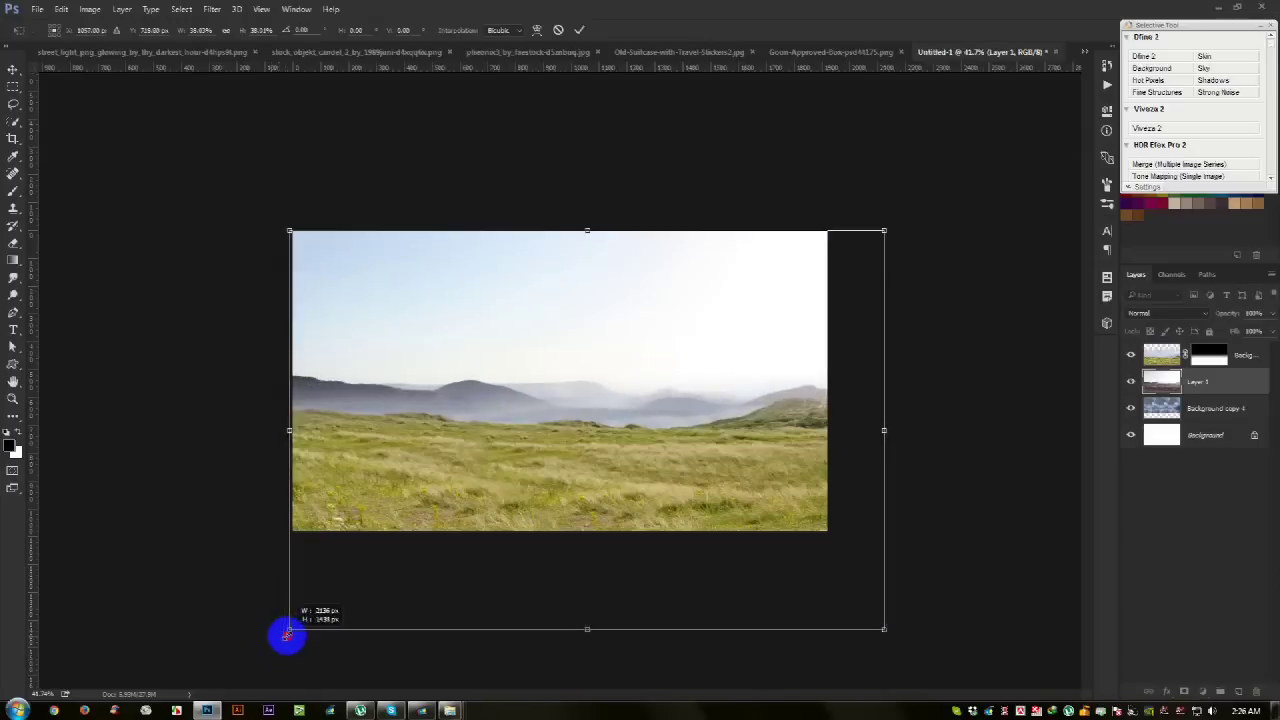
{"action": "left_click_drag", "start_coordinate": [884, 629], "coordinate": [821, 599]}
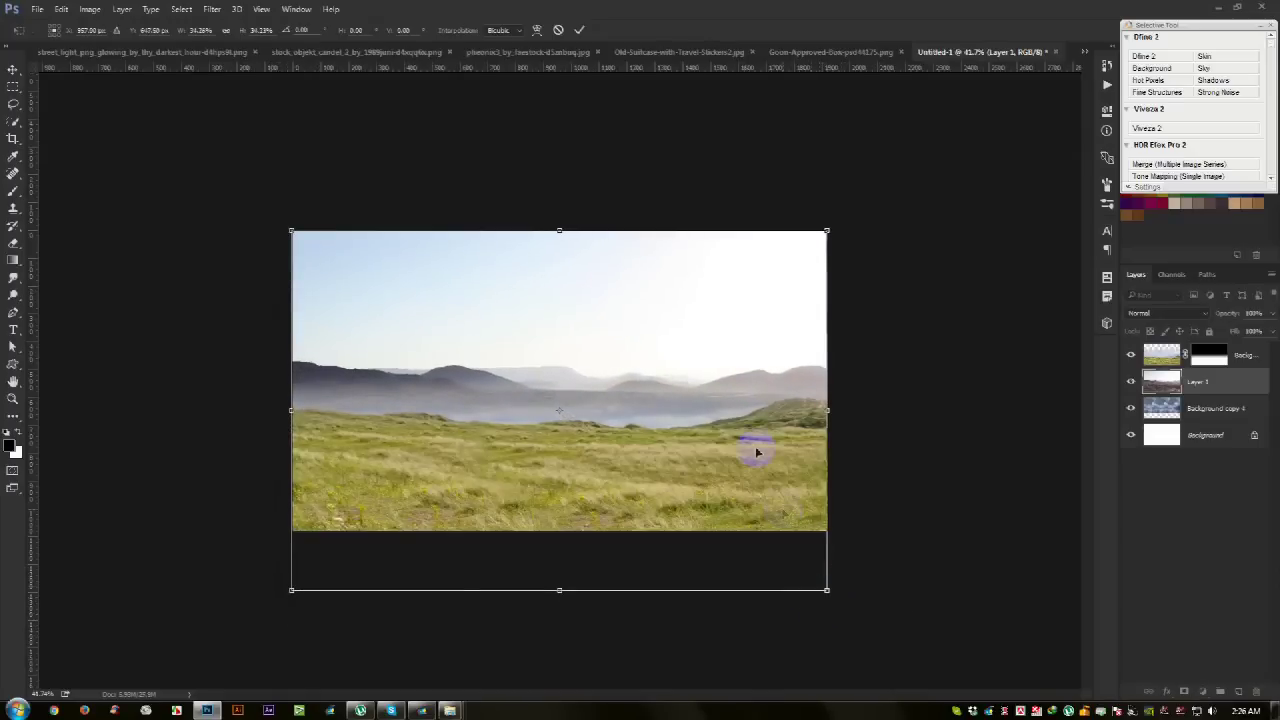
{"action": "left_click_drag", "start_coordinate": [754, 449], "coordinate": [756, 476]}
Step: Fine-tune the mountain layer's size, commit it and nudge it upward
{"action": "key", "text": "ctrl+plus"}
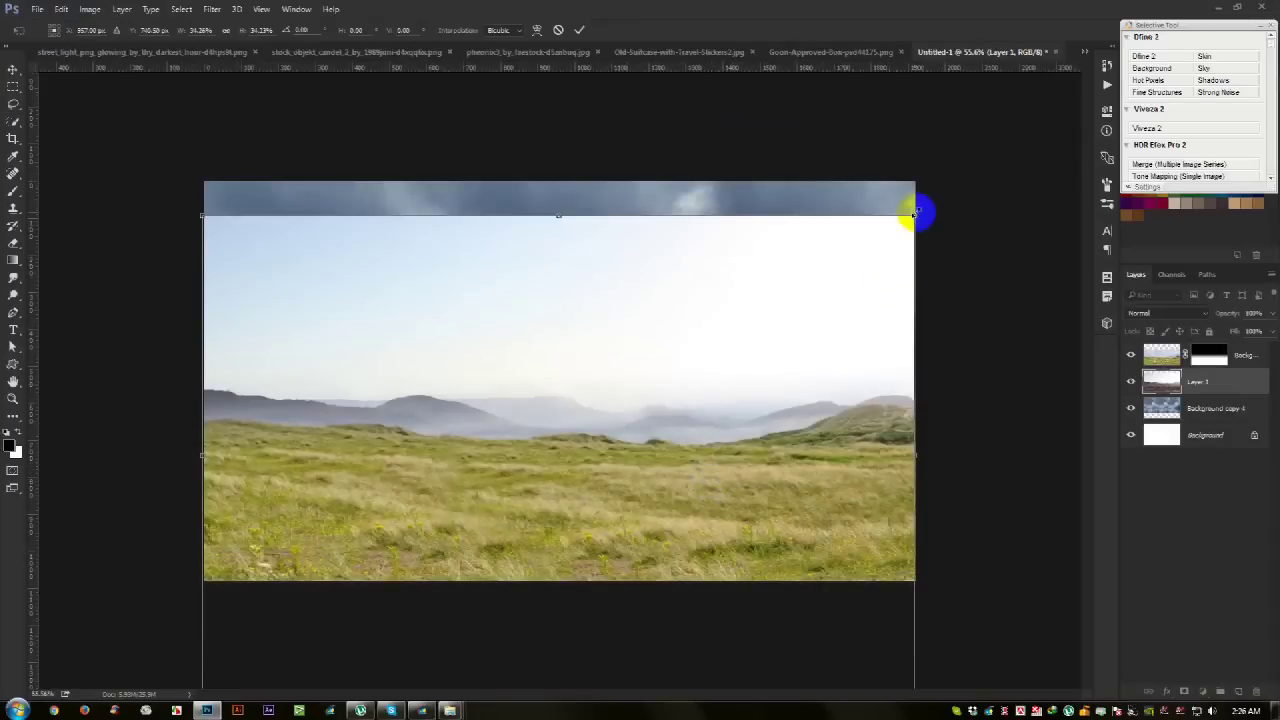
{"action": "left_click_drag", "start_coordinate": [916, 213], "coordinate": [918, 211]}
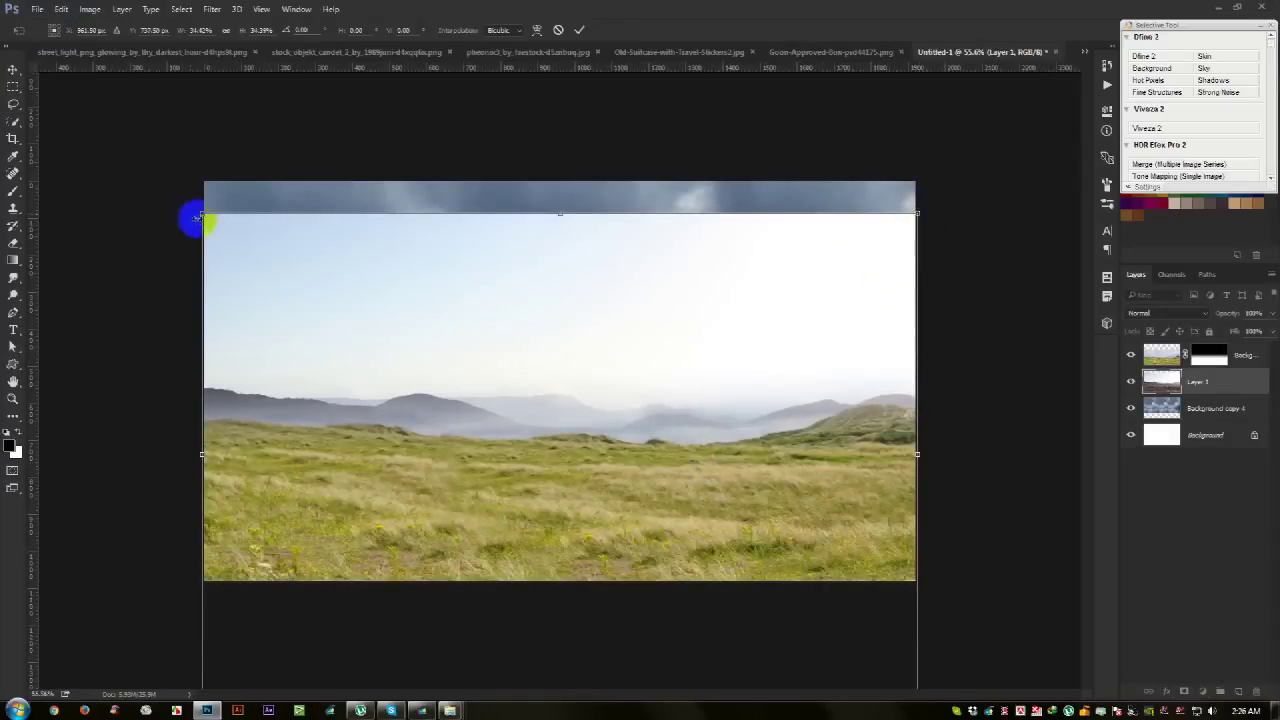
{"action": "key", "text": "Return"}
{"action": "key", "text": "shift+Up"}
{"action": "key", "text": "shift+Up"}
{"action": "key", "text": "shift+Up"}
{"action": "key", "text": "shift+Up"}
{"action": "key", "text": "shift+Up"}
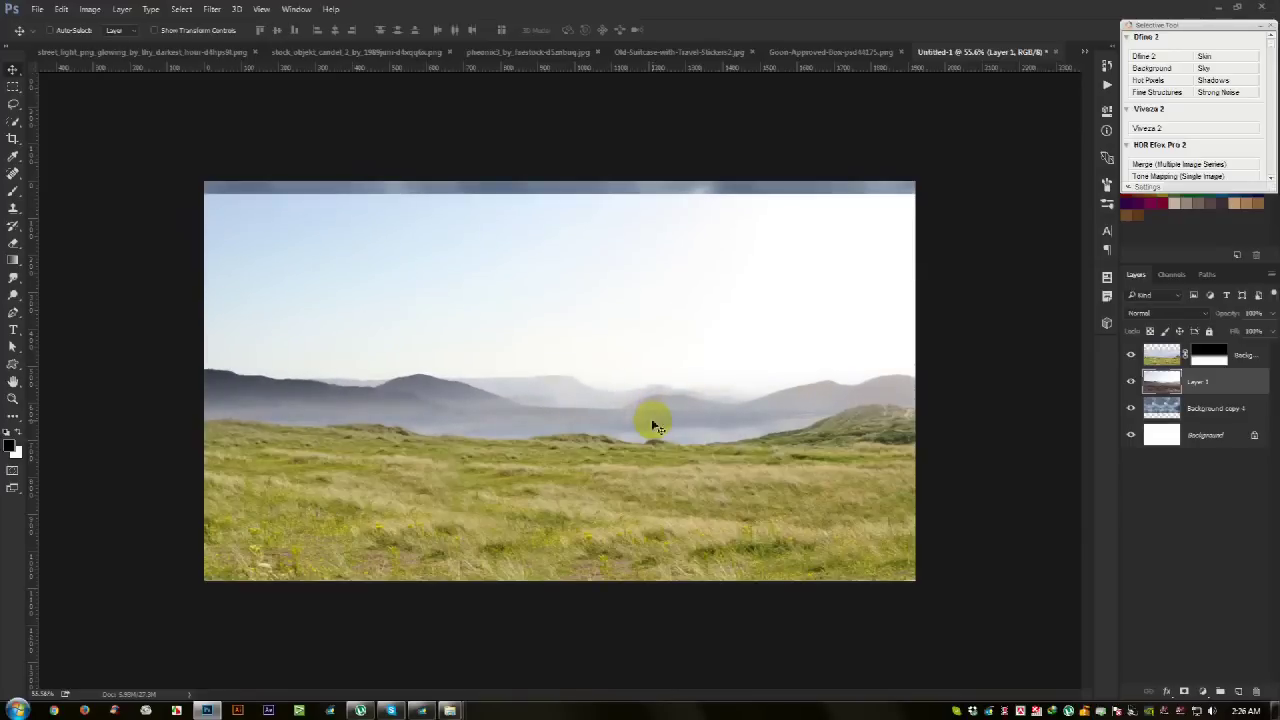
{"action": "left_click", "coordinate": [1184, 692]}
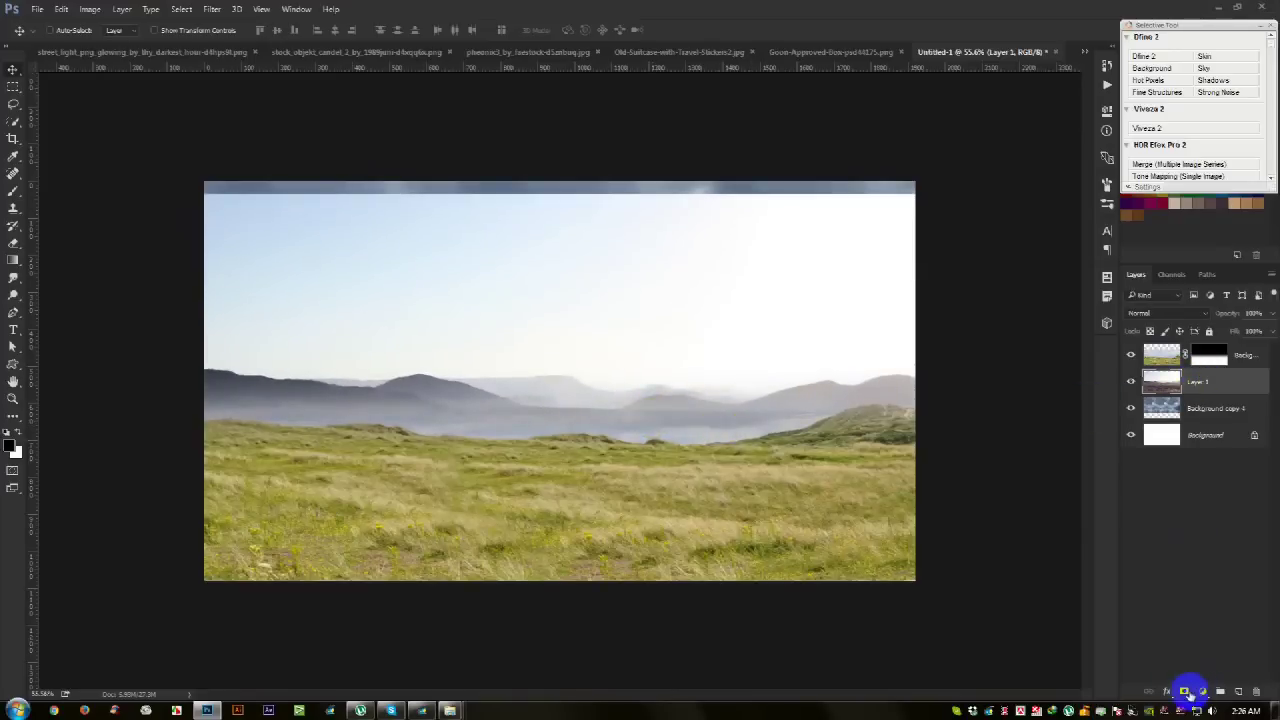
Step: Mask Layer 1 with a gradient that fades the desert sky to reveal storm clouds
{"action": "left_click", "coordinate": [1184, 692]}
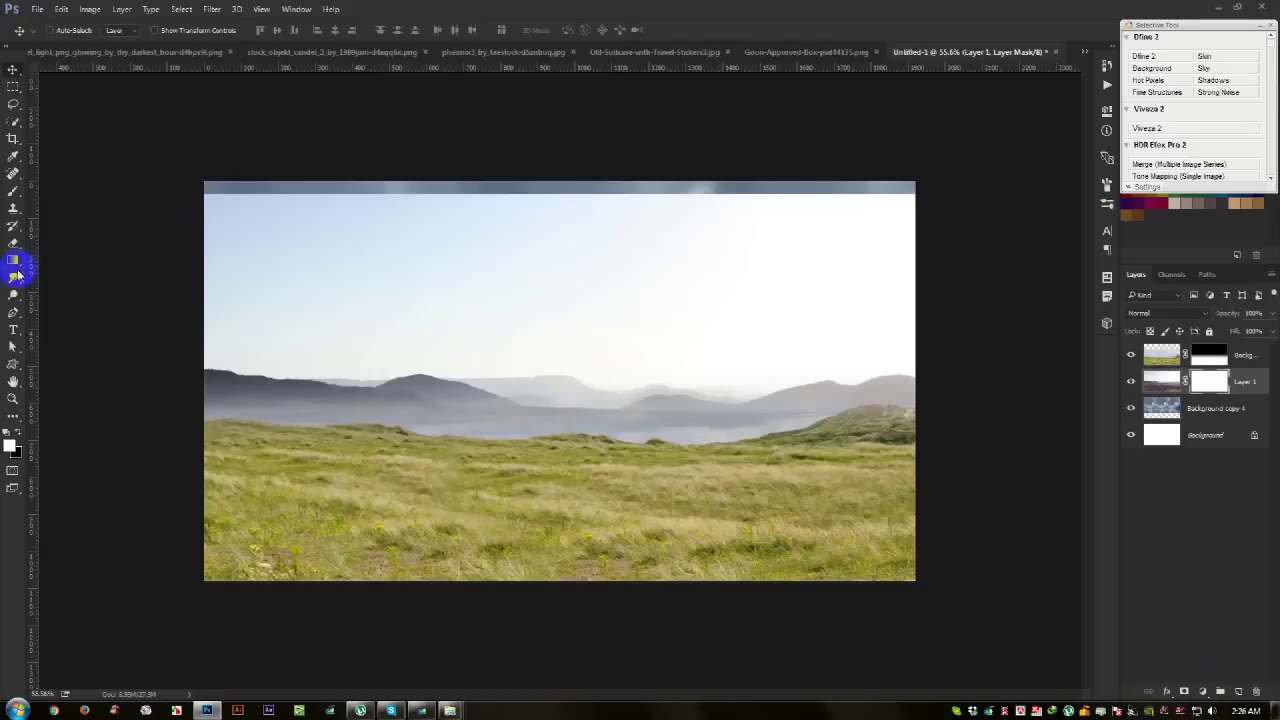
{"action": "left_click", "coordinate": [31, 263]}
{"action": "left_click_drag", "start_coordinate": [541, 188], "coordinate": [555, 396]}
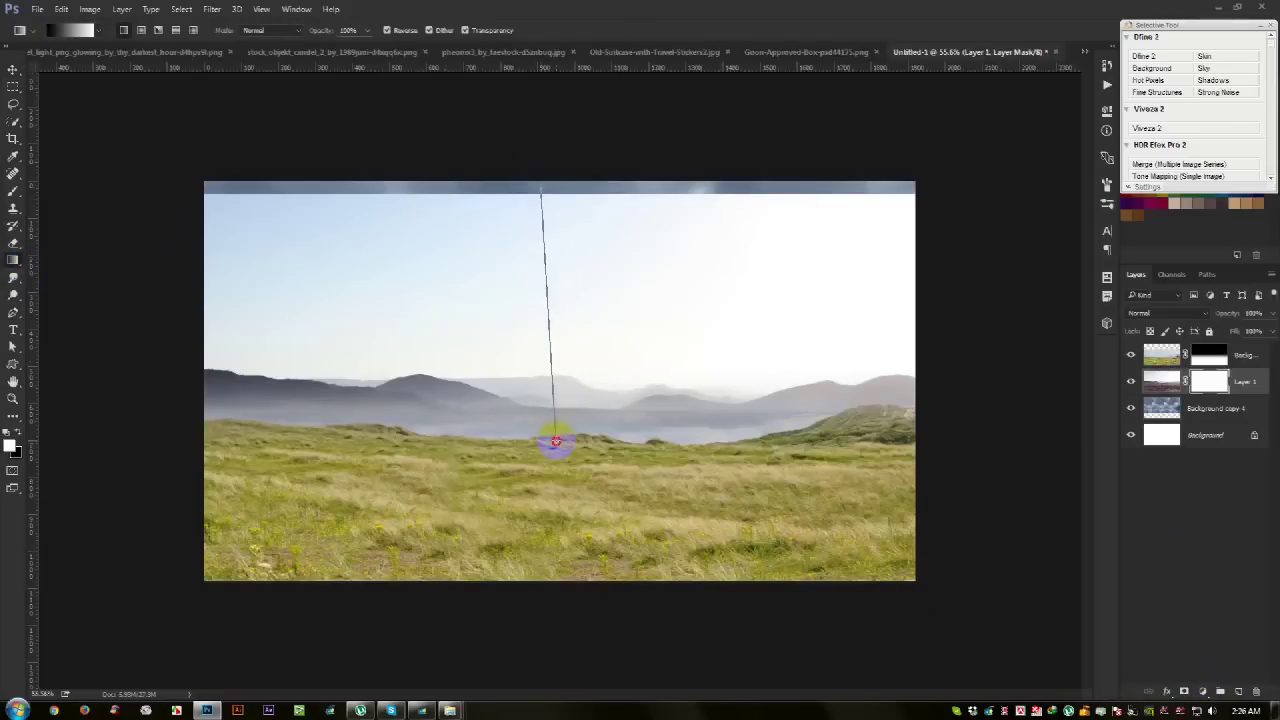
{"action": "left_click_drag", "start_coordinate": [543, 309], "coordinate": [543, 423]}
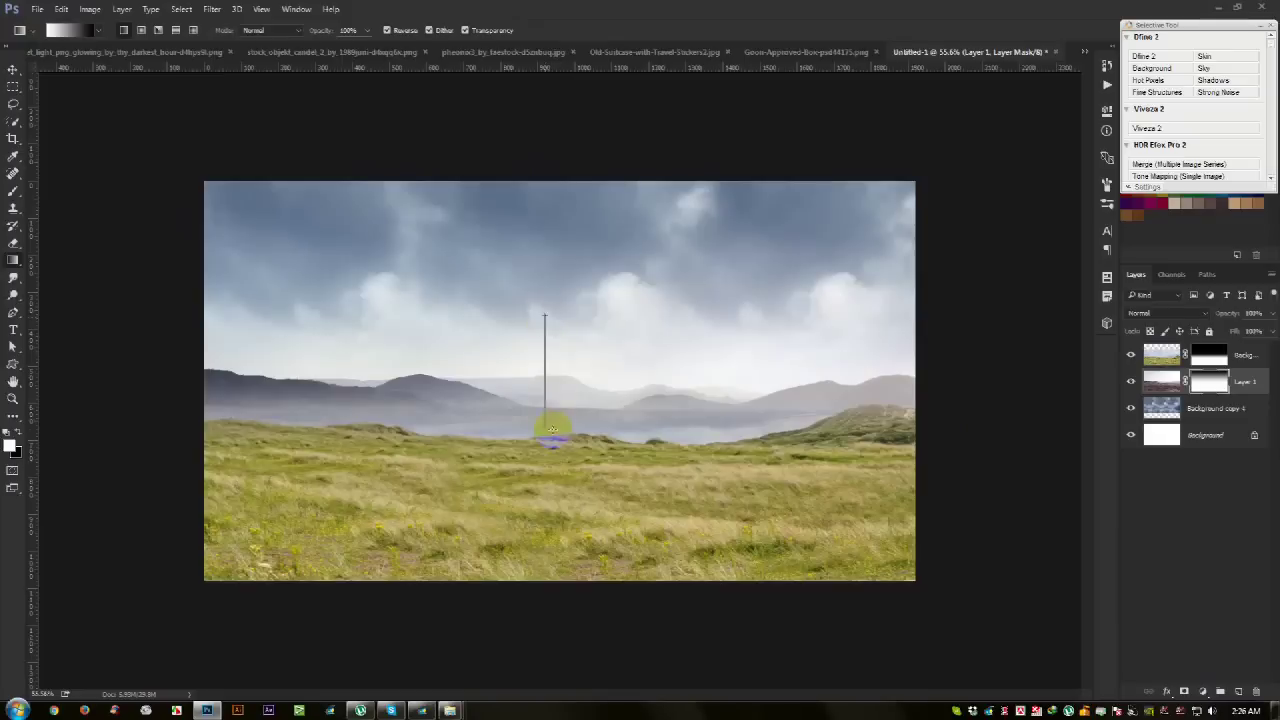
{"action": "mouse_move", "coordinate": [545, 357]}
{"action": "left_mouse_down"}
{"action": "mouse_move", "coordinate": [545, 445]}
{"action": "mouse_move", "coordinate": [561, 475]}
{"action": "left_mouse_up"}
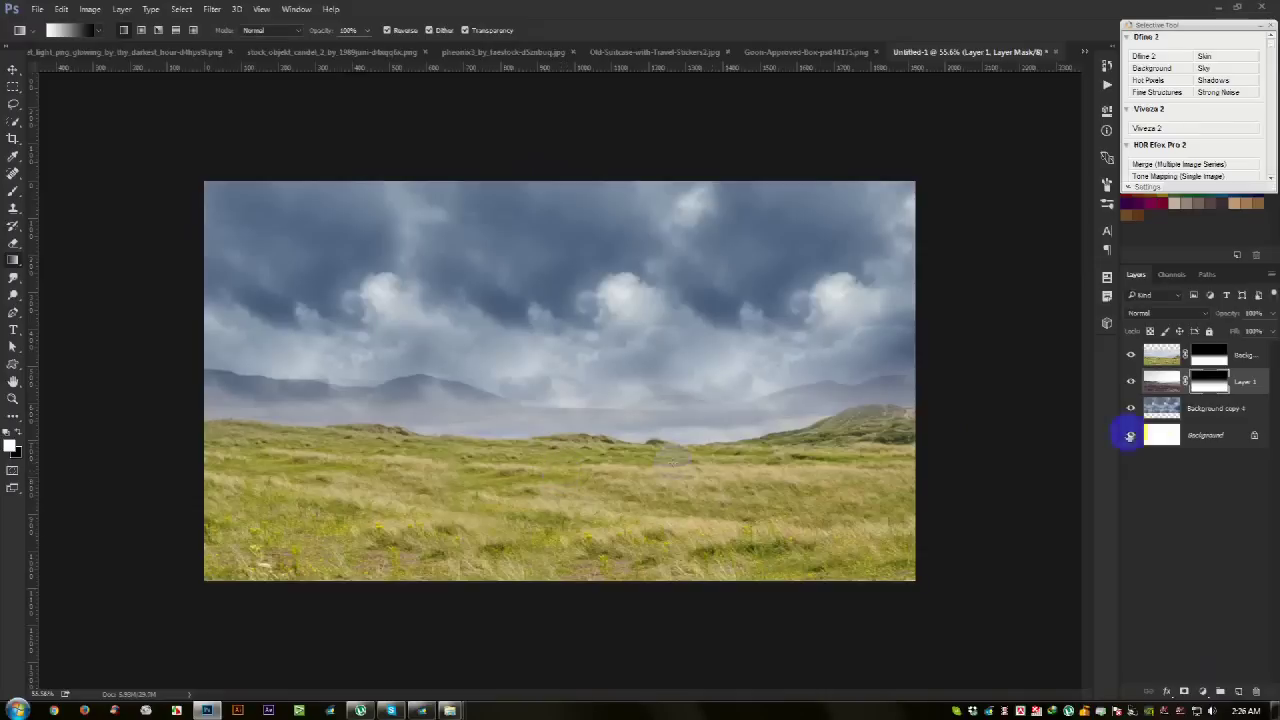
Step: Redraw the gradient on the grassland layer's mask so the mountains show through
{"action": "left_click", "coordinate": [1182, 393]}
{"action": "left_click", "coordinate": [1205, 357]}
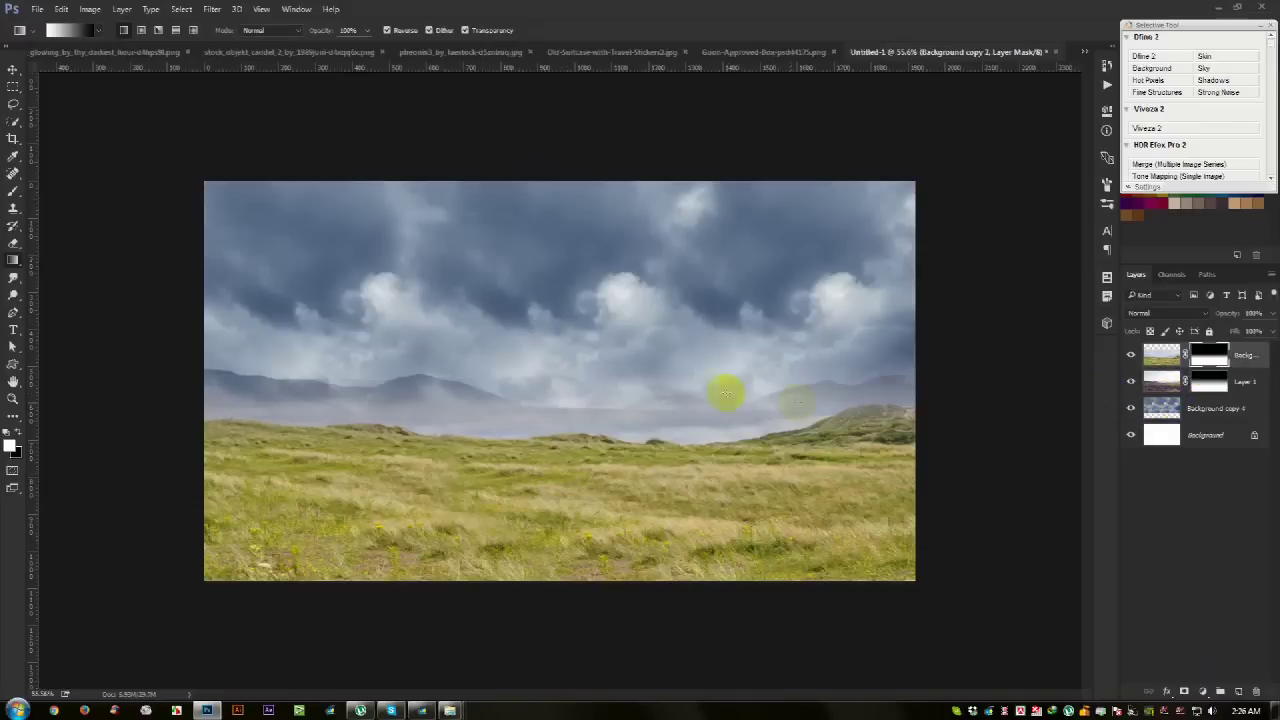
{"action": "mouse_move", "coordinate": [608, 476]}
{"action": "left_mouse_down"}
{"action": "mouse_move", "coordinate": [596, 489]}
{"action": "mouse_move", "coordinate": [590, 475]}
{"action": "left_mouse_up"}
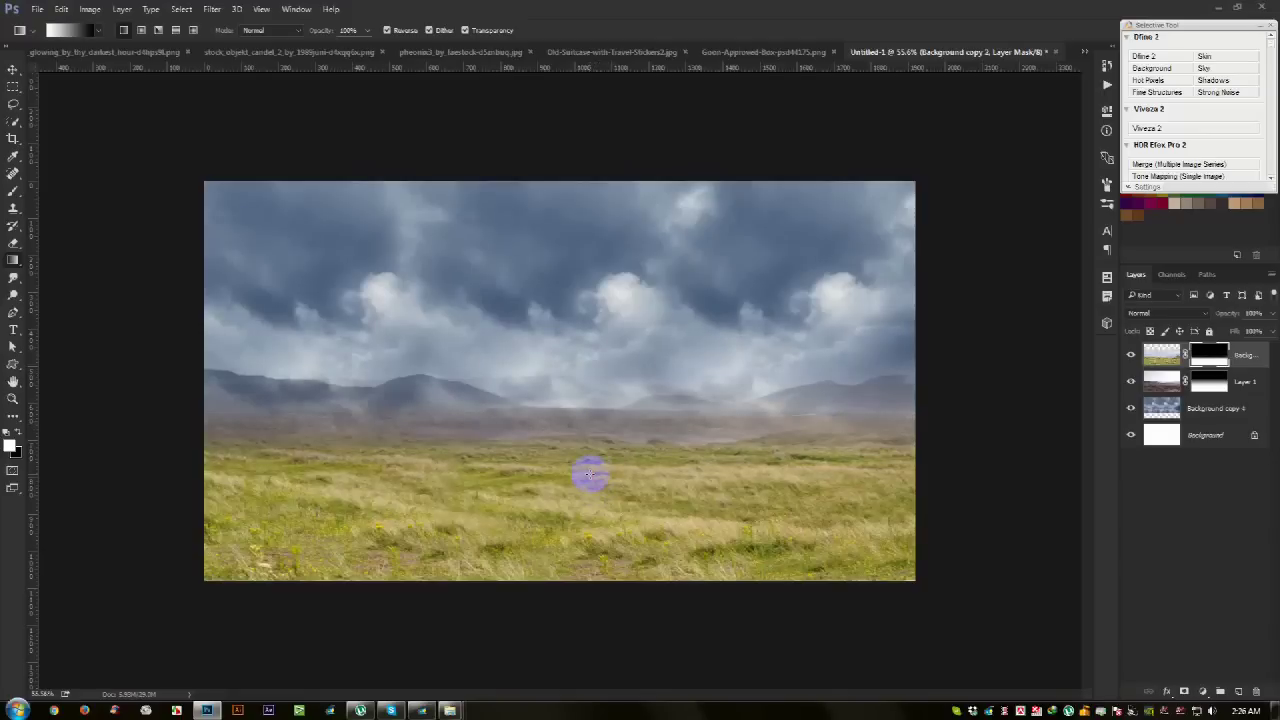
Step: Move the mountain layer down slightly
{"action": "left_click", "coordinate": [13, 70]}
{"action": "scroll", "coordinate": [506, 432], "scroll_direction": "up", "scroll_amount": 1}
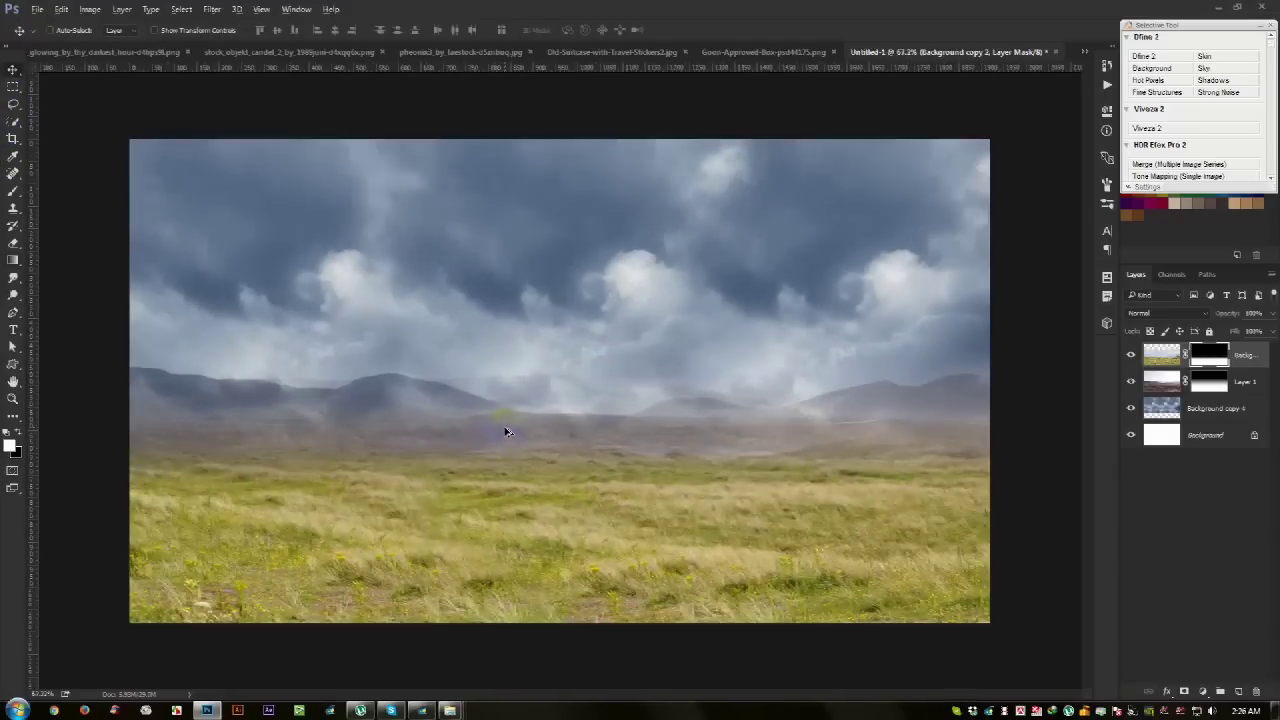
{"action": "left_click_drag", "start_coordinate": [976, 388], "coordinate": [979, 385]}
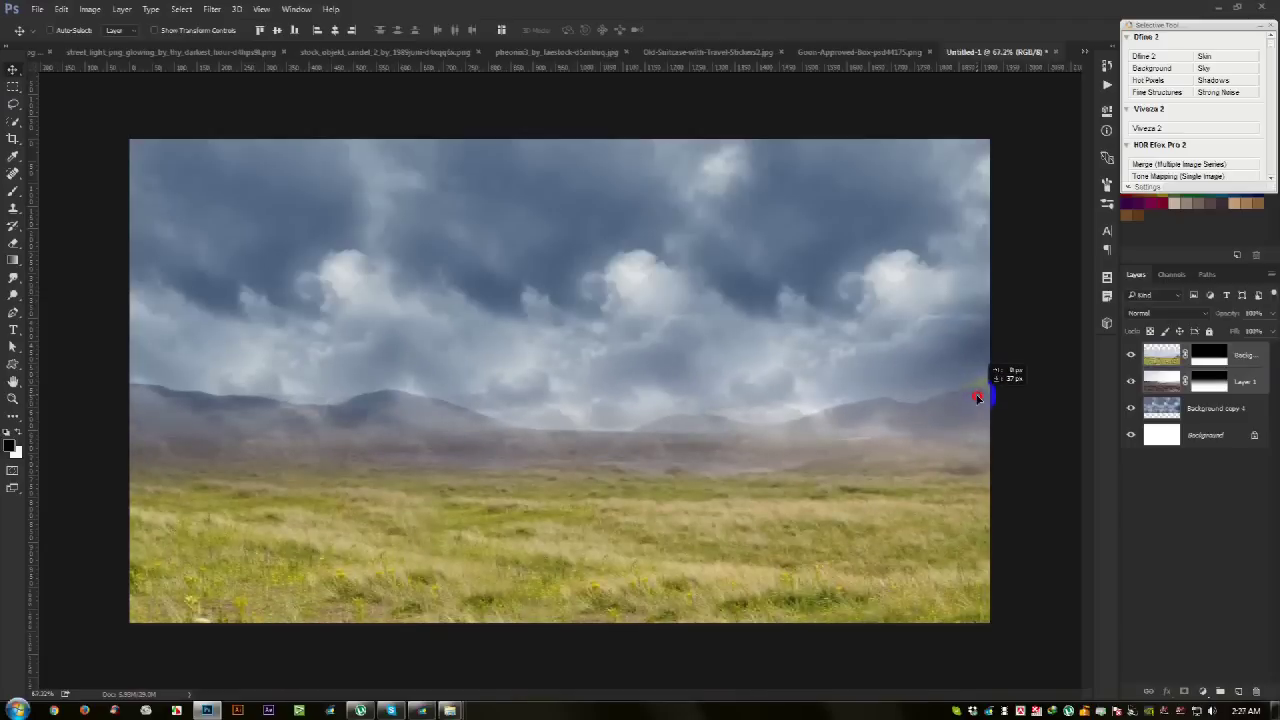
Step: Squash the stormy sky layer's bottom edge upward
{"action": "left_click", "coordinate": [1199, 412]}
{"action": "key", "text": "ctrl+t"}
{"action": "mouse_move", "coordinate": [566, 489]}
{"action": "left_mouse_down"}
{"action": "mouse_move", "coordinate": [591, 385]}
{"action": "mouse_move", "coordinate": [600, 466]}
{"action": "left_mouse_up"}
{"action": "double_click", "coordinate": [599, 478]}
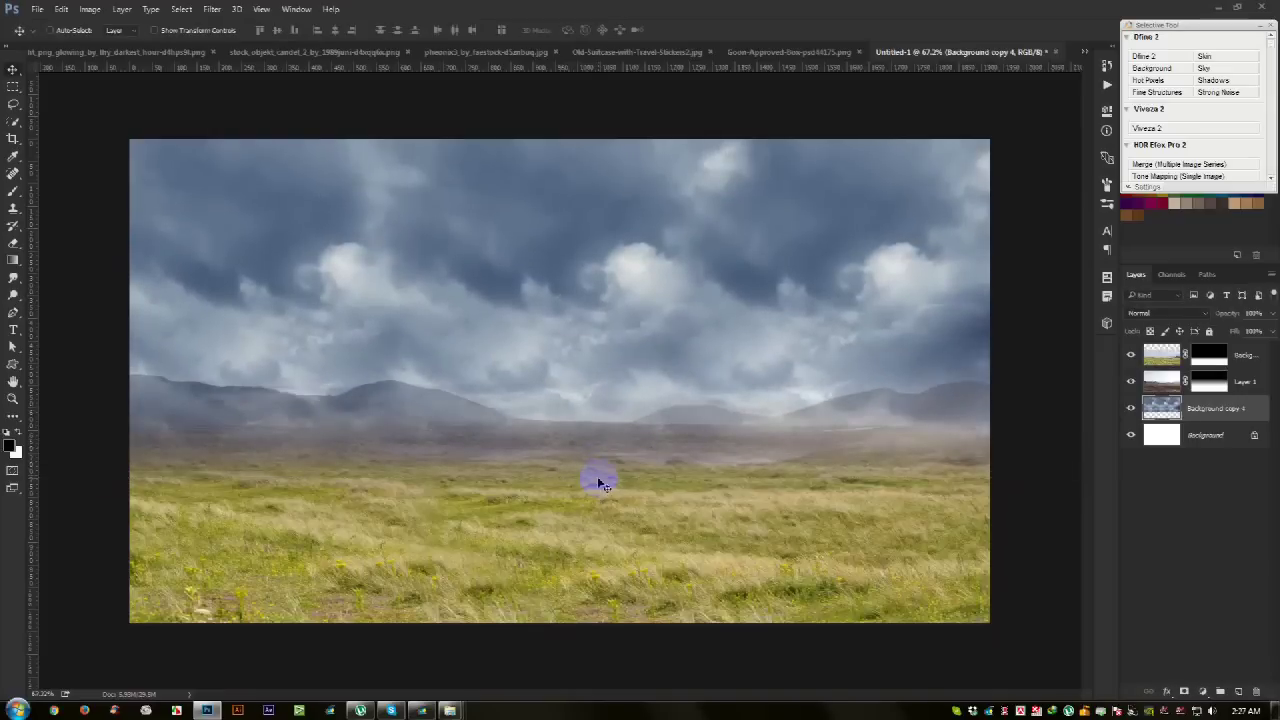
Step: Mask the storm-cloud layer and paint along the horizon with a 0% hardness brush
{"action": "left_click", "coordinate": [1184, 691]}
{"action": "left_click", "coordinate": [12, 193]}
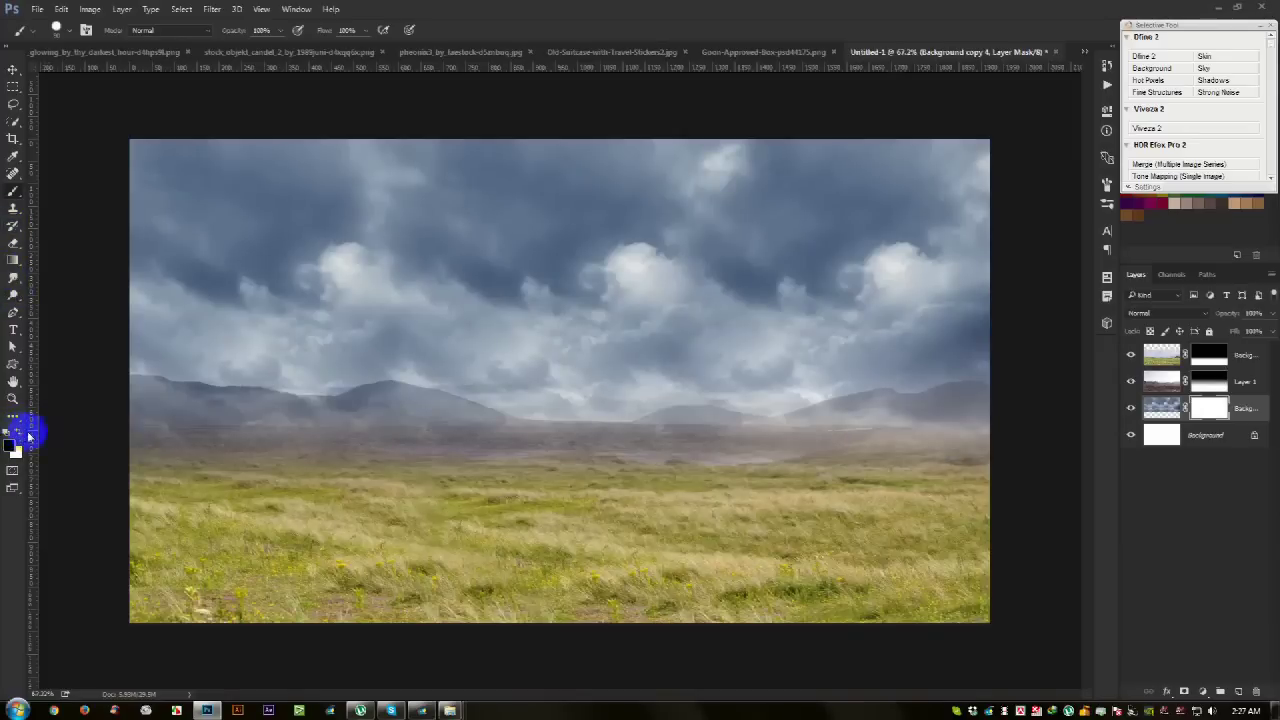
{"action": "left_click_drag", "start_coordinate": [108, 444], "coordinate": [182, 458]}
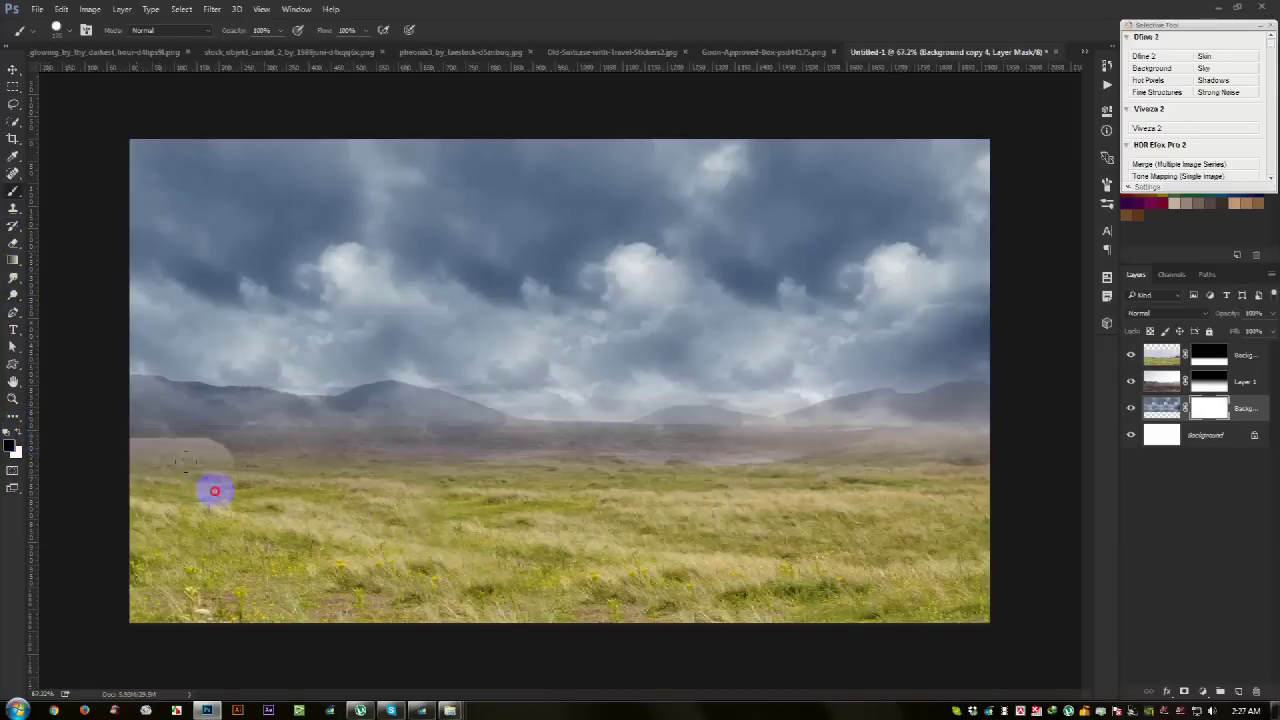
{"action": "right_click", "coordinate": [346, 453]}
{"action": "left_click", "coordinate": [463, 515]}
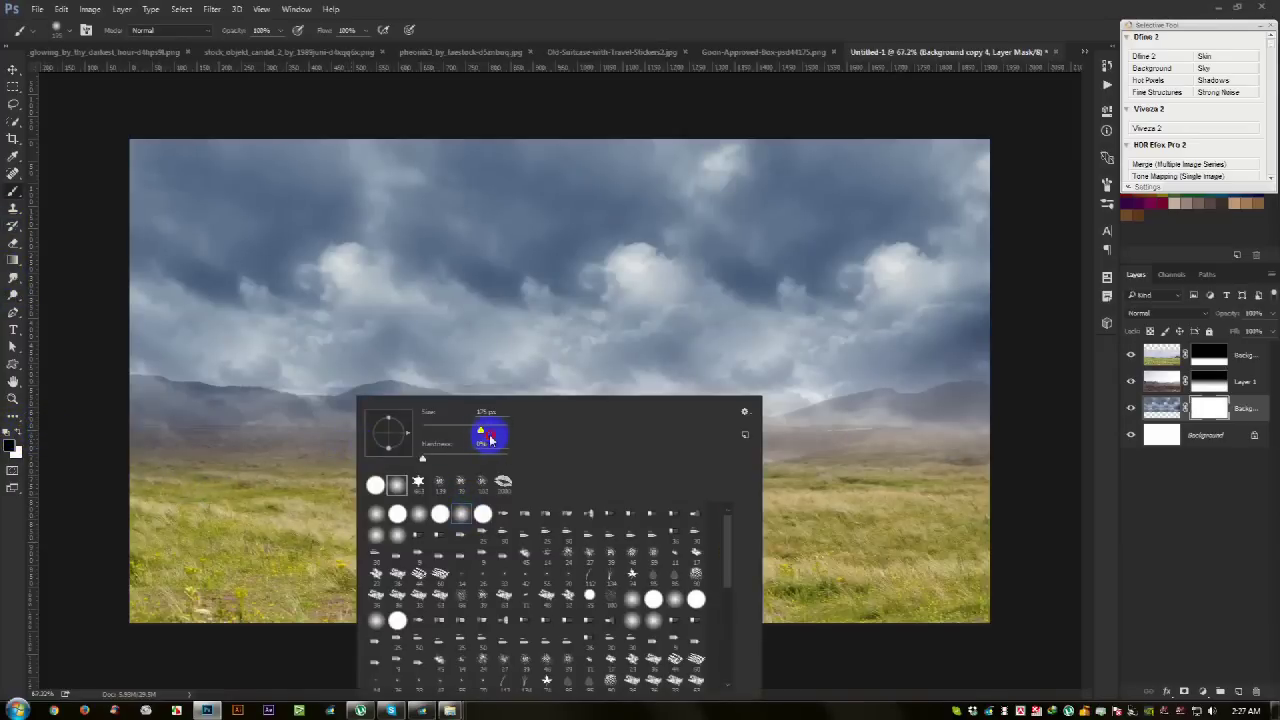
{"action": "left_click_drag", "start_coordinate": [185, 492], "coordinate": [1015, 517]}
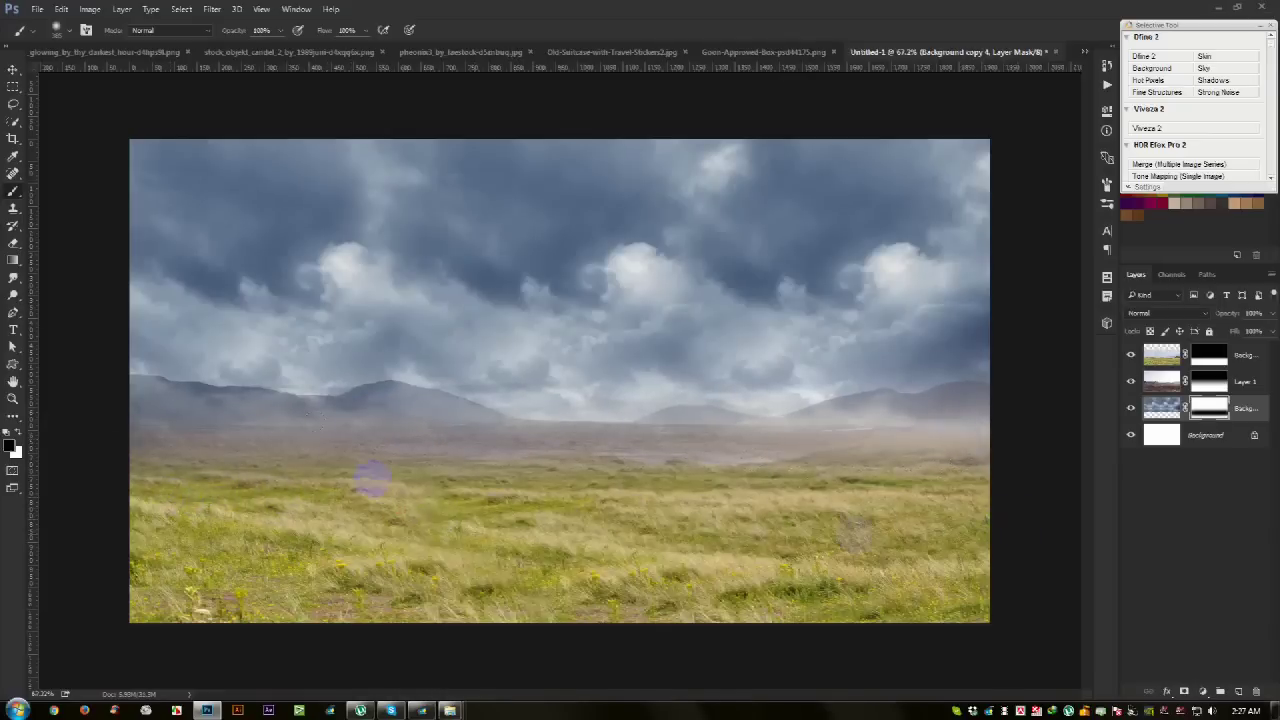
Step: Select the top grass layer and open the adjustment-layer menu
{"action": "left_click", "coordinate": [13, 70]}
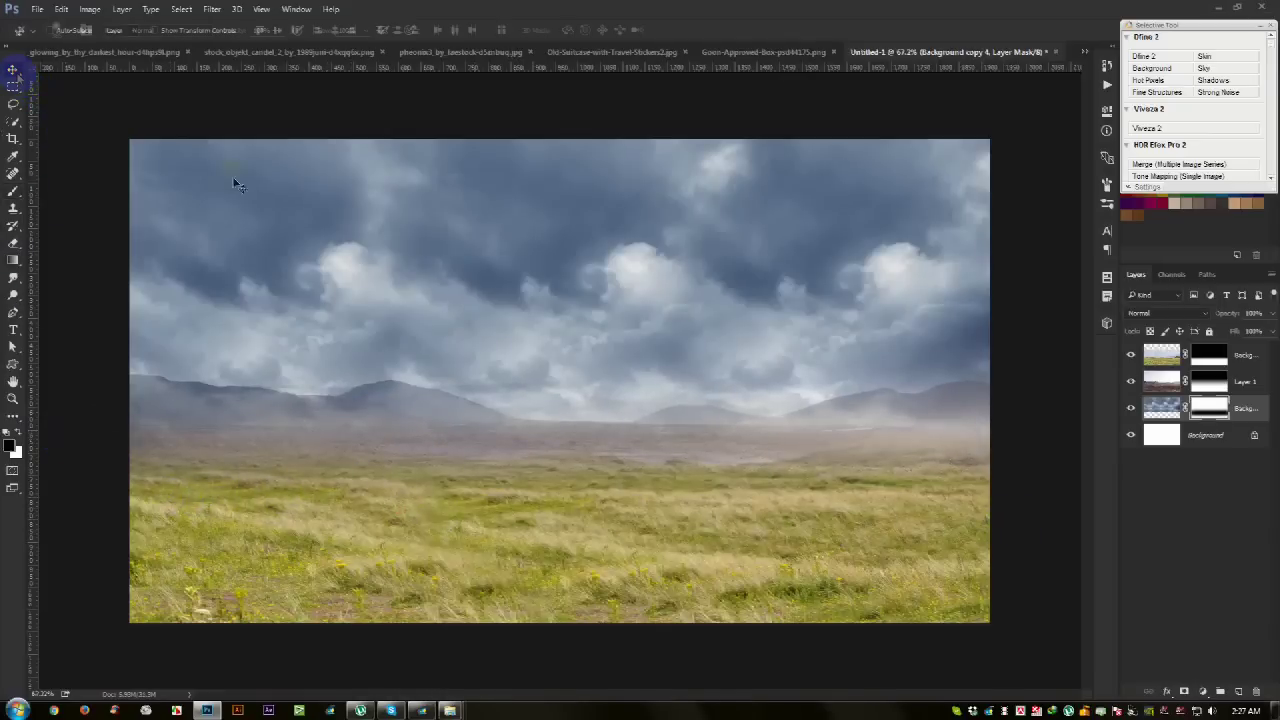
{"action": "left_click", "coordinate": [1245, 357]}
{"action": "left_click", "coordinate": [1202, 691]}
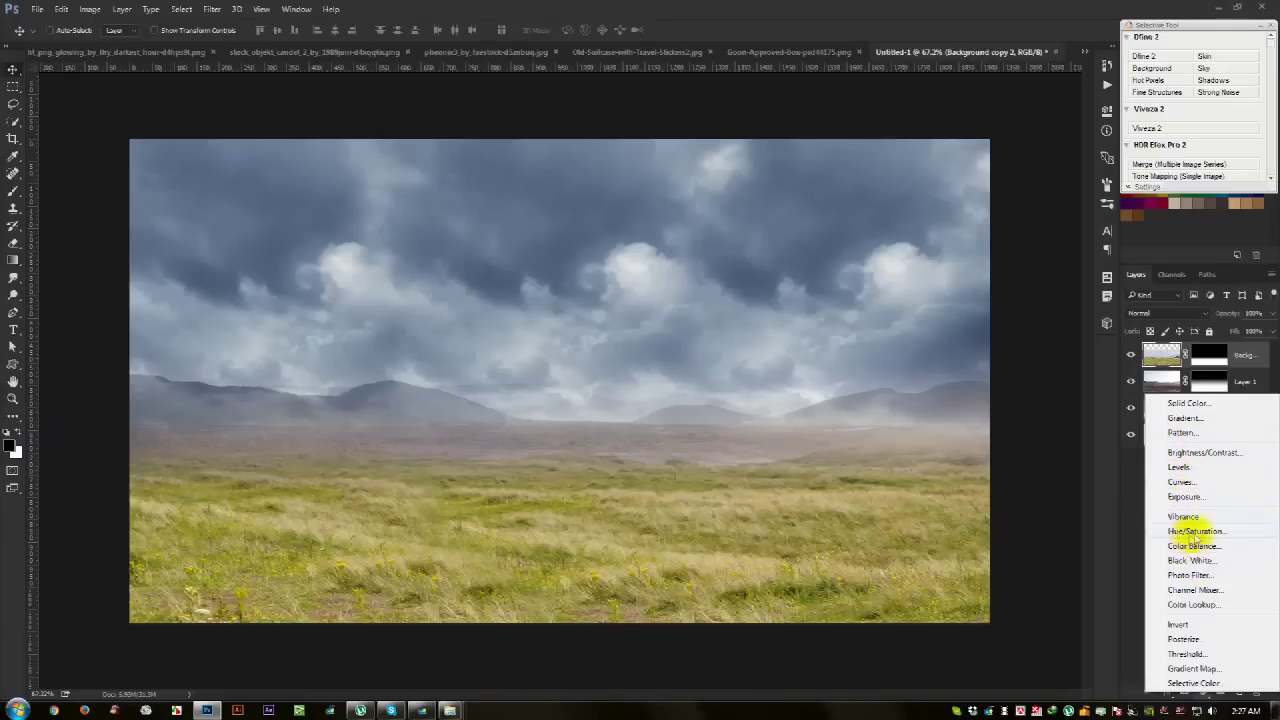
Step: Add a clipped Hue/Saturation to the grass: Hue -11, Saturation -31, Lightness -17
{"action": "left_click", "coordinate": [1200, 532]}
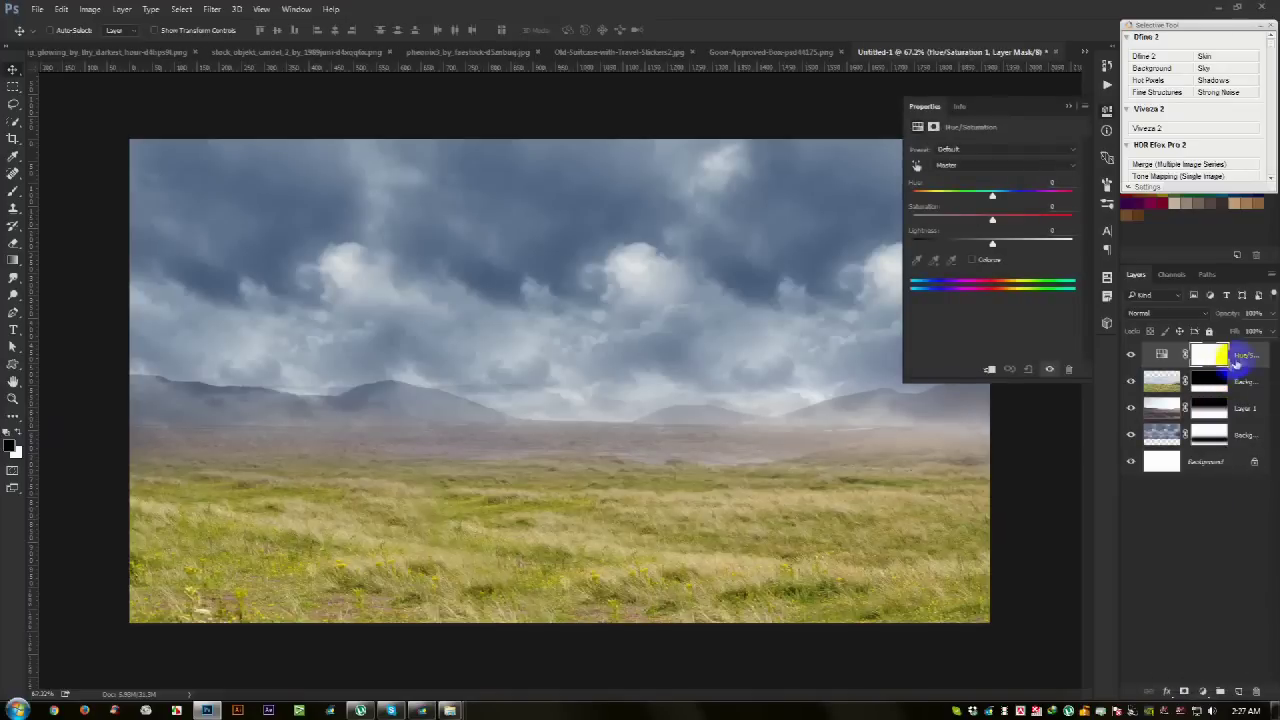
{"action": "right_click", "coordinate": [1226, 357]}
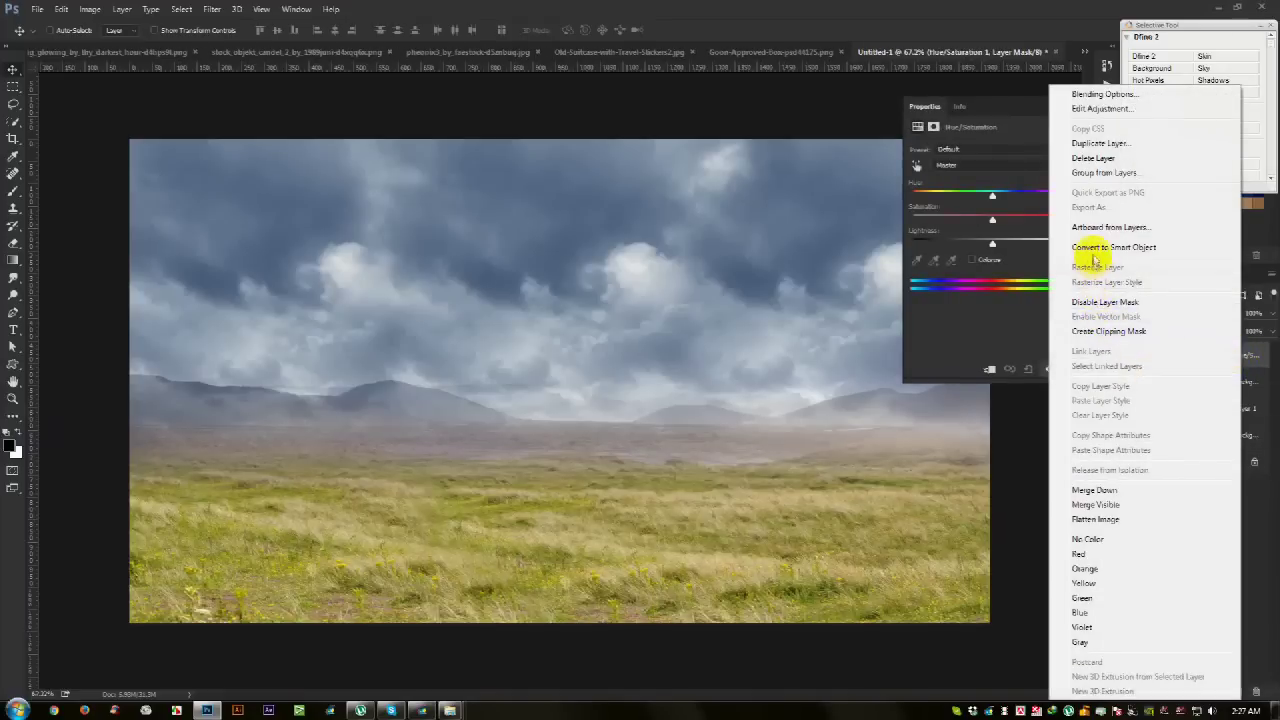
{"action": "left_click", "coordinate": [1122, 340]}
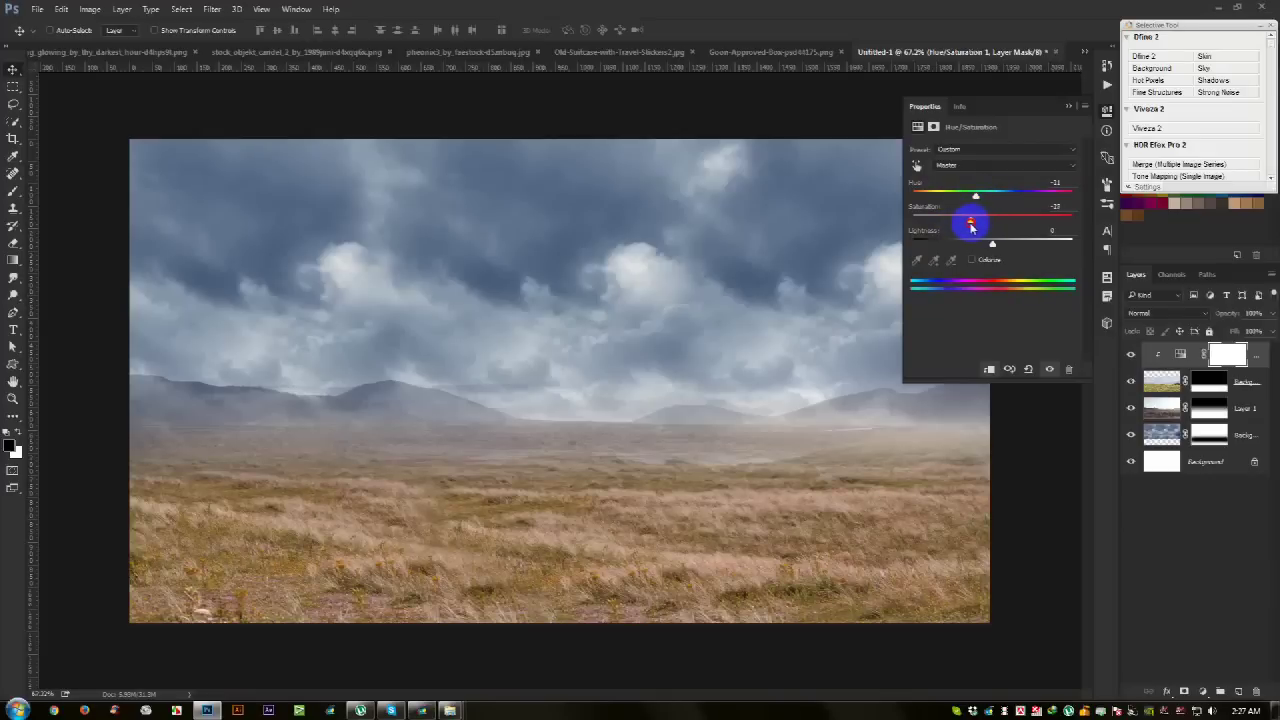
{"action": "left_click_drag", "start_coordinate": [992, 247], "coordinate": [983, 247]}
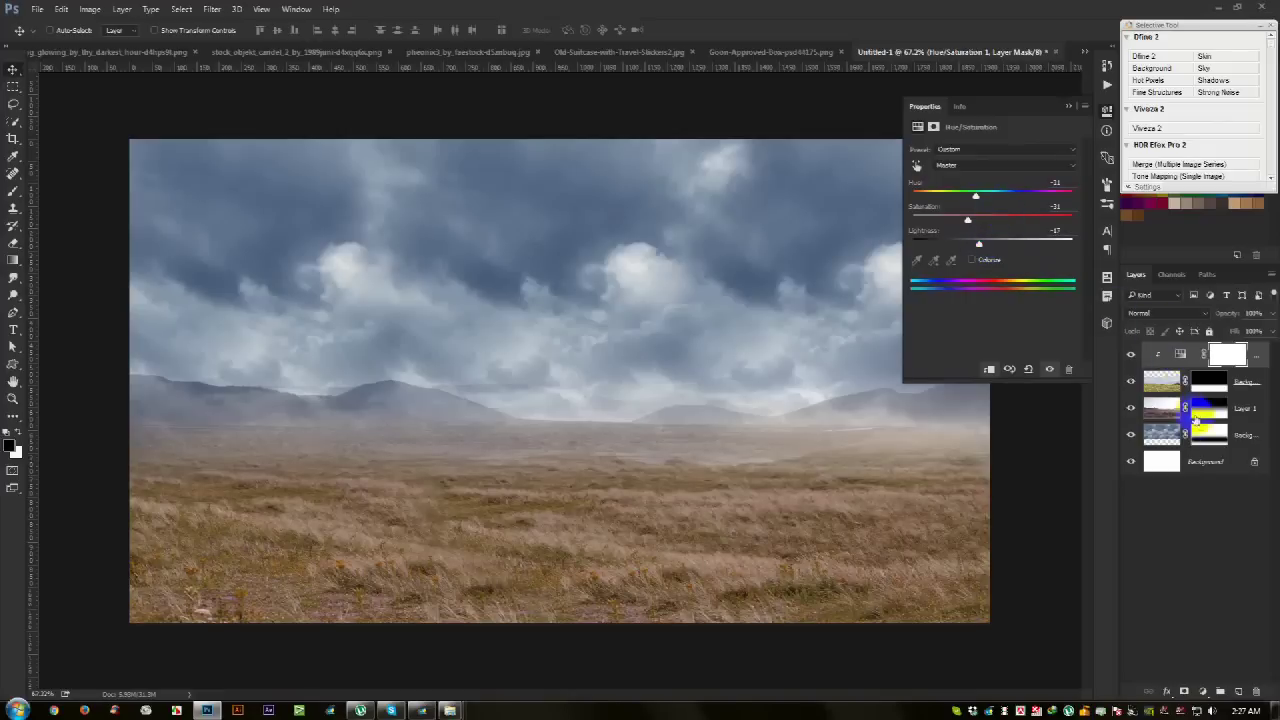
Step: Add a Hue/Saturation clipped to the sky layer with Hue set to -7
{"action": "left_click", "coordinate": [1232, 436]}
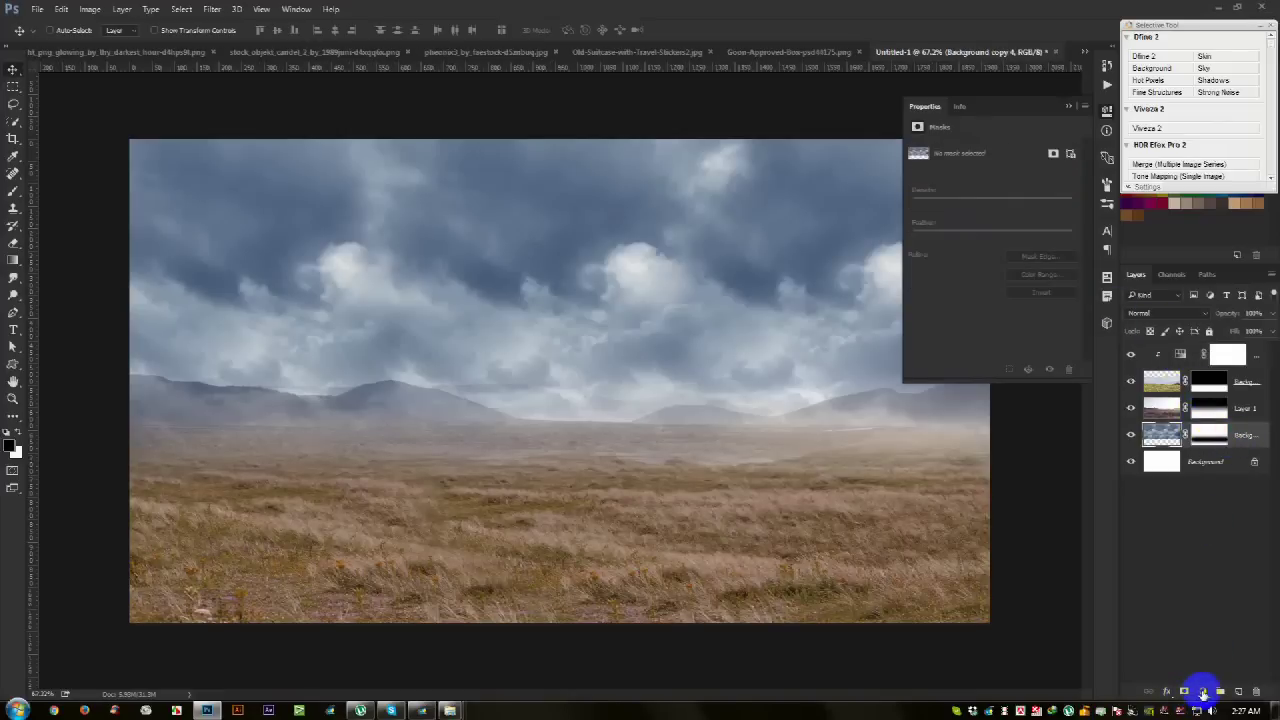
{"action": "left_click", "coordinate": [1203, 692]}
{"action": "left_click", "coordinate": [1180, 526]}
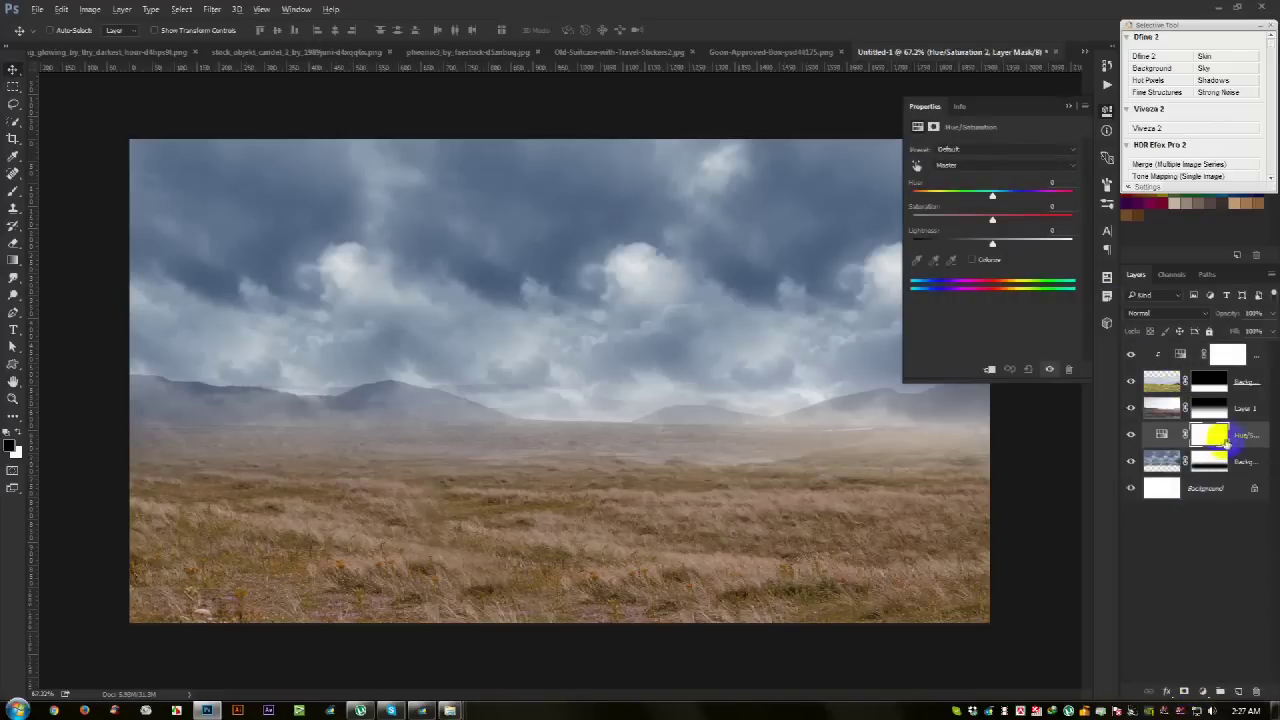
{"action": "key", "text": "ctrl+alt+g"}
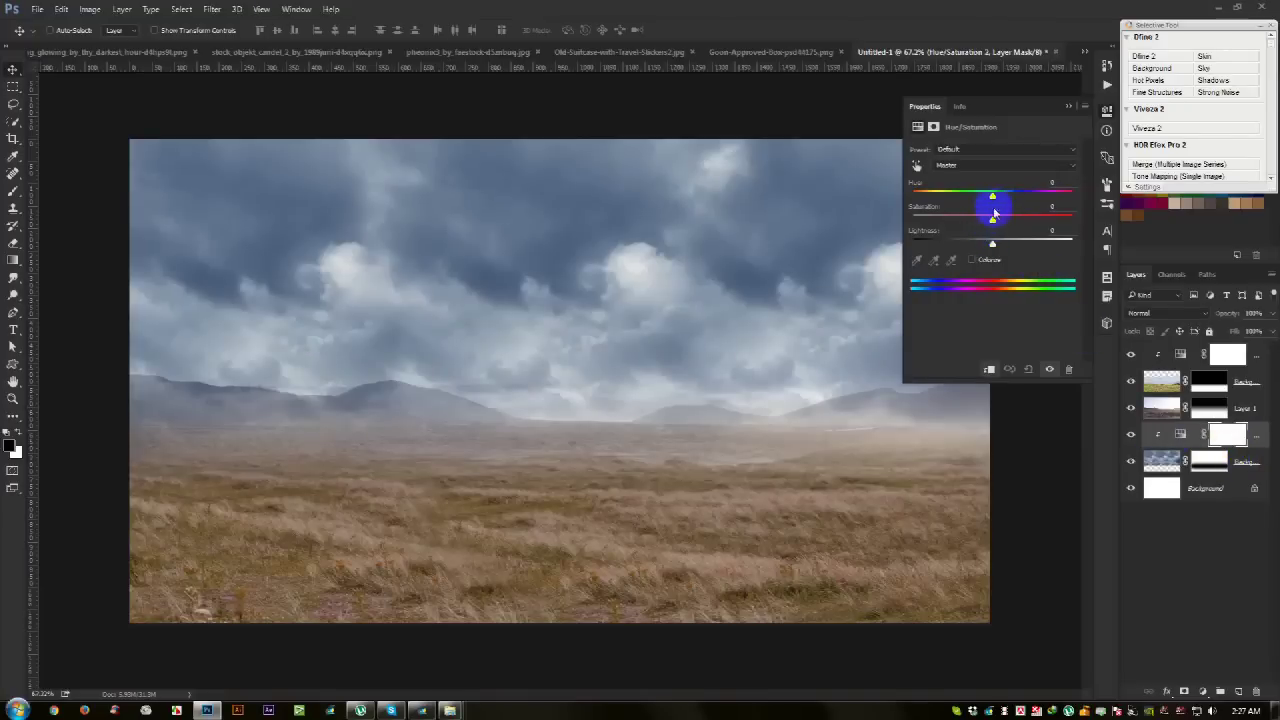
{"action": "mouse_move", "coordinate": [990, 204]}
{"action": "left_mouse_down"}
{"action": "mouse_move", "coordinate": [943, 214]}
{"action": "mouse_move", "coordinate": [1023, 216]}
{"action": "mouse_move", "coordinate": [988, 216]}
{"action": "left_mouse_up"}
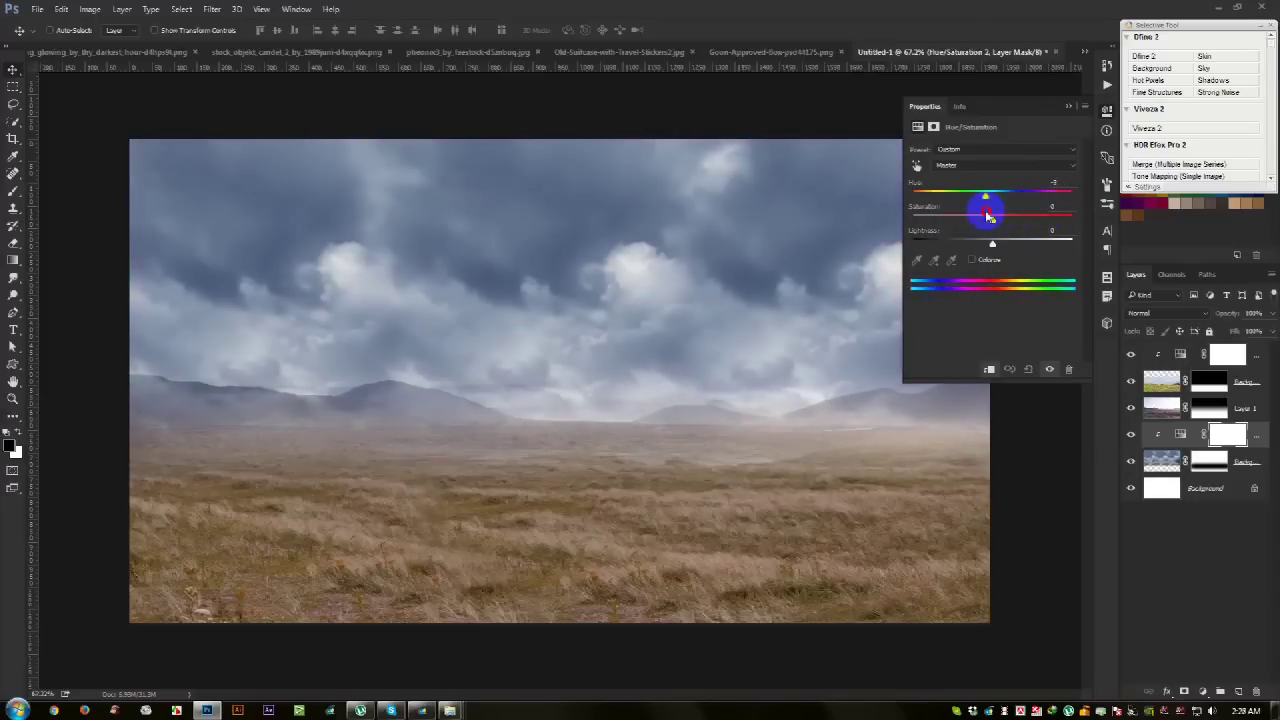
{"action": "left_click", "coordinate": [1068, 106]}
{"action": "left_click", "coordinate": [1218, 461]}
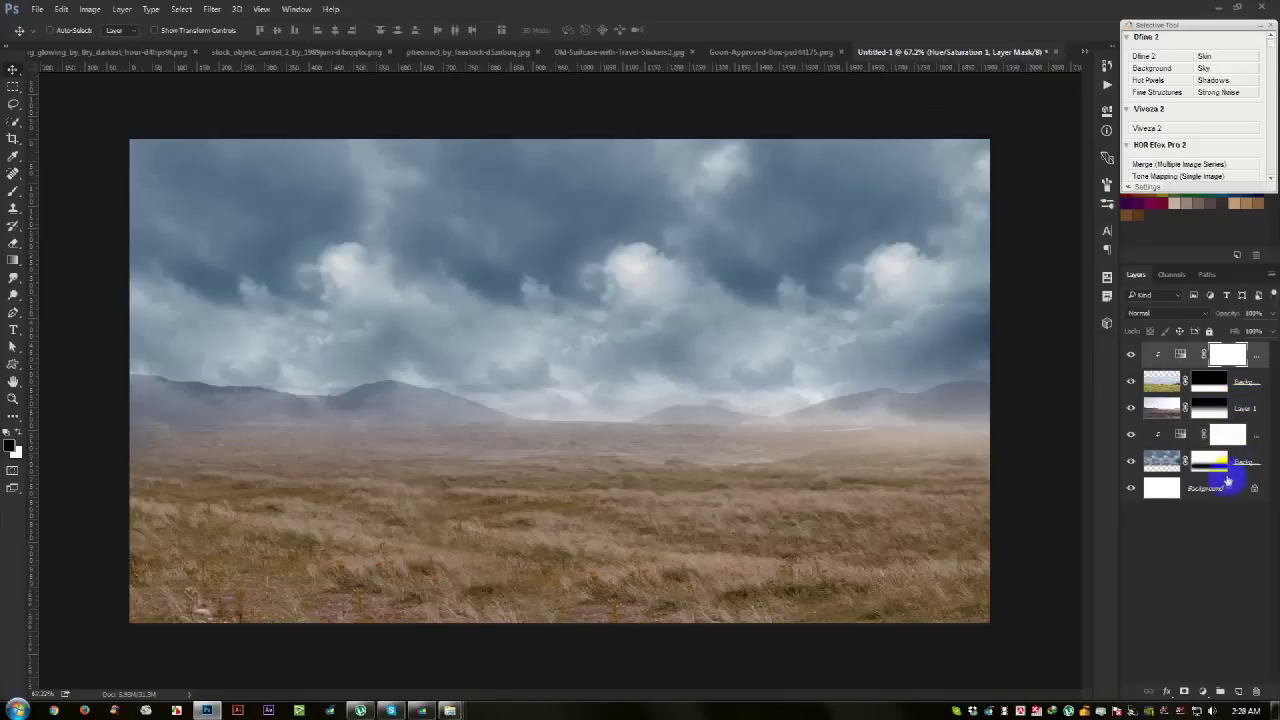
Step: Select Background copy 2 and put it into Warp transform mode
{"action": "left_click_drag", "start_coordinate": [884, 412], "coordinate": [886, 418]}
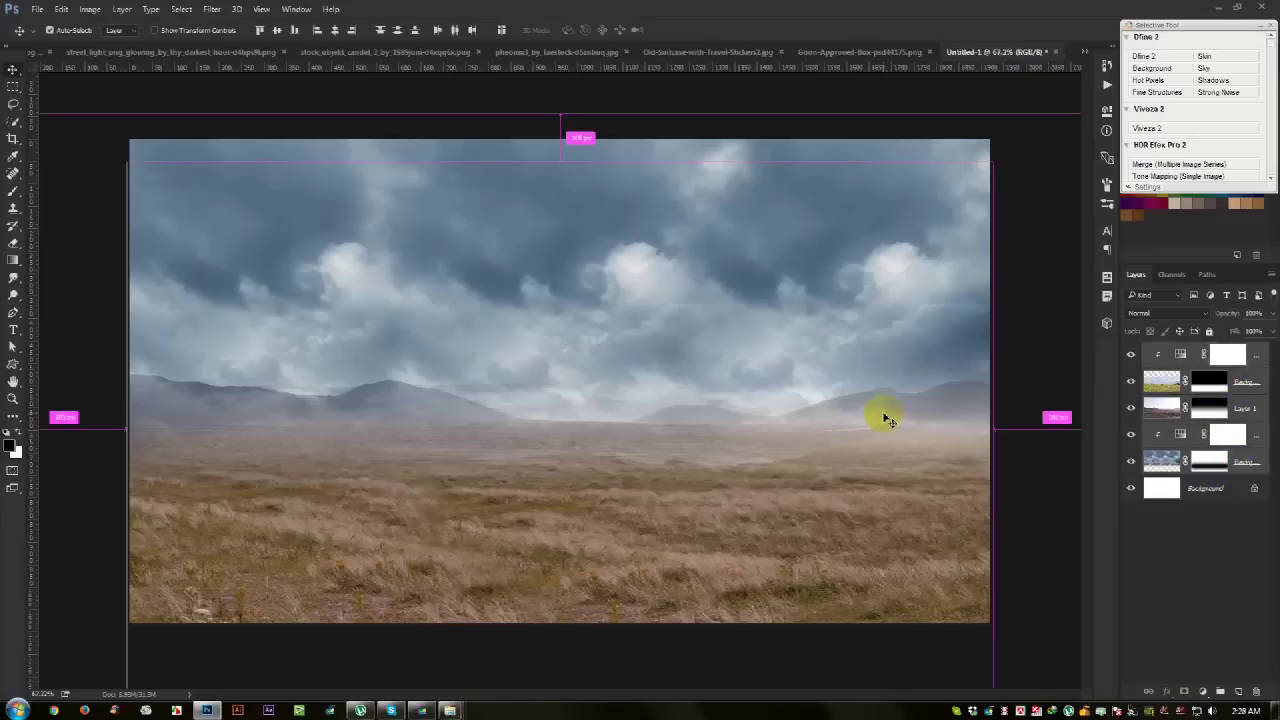
{"action": "left_click", "coordinate": [1244, 382]}
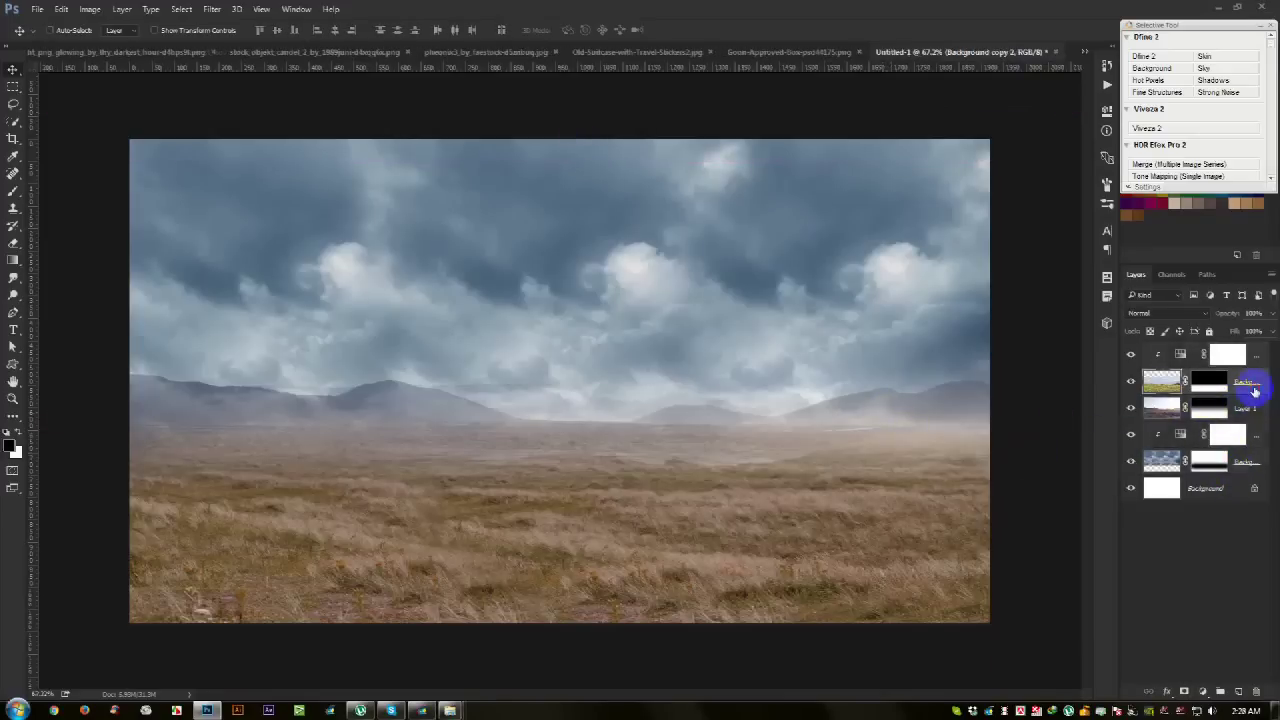
{"action": "key", "text": "ctrl+t"}
{"action": "key", "text": "ctrl+minus"}
{"action": "right_click", "coordinate": [608, 488]}
{"action": "left_click", "coordinate": [665, 356]}
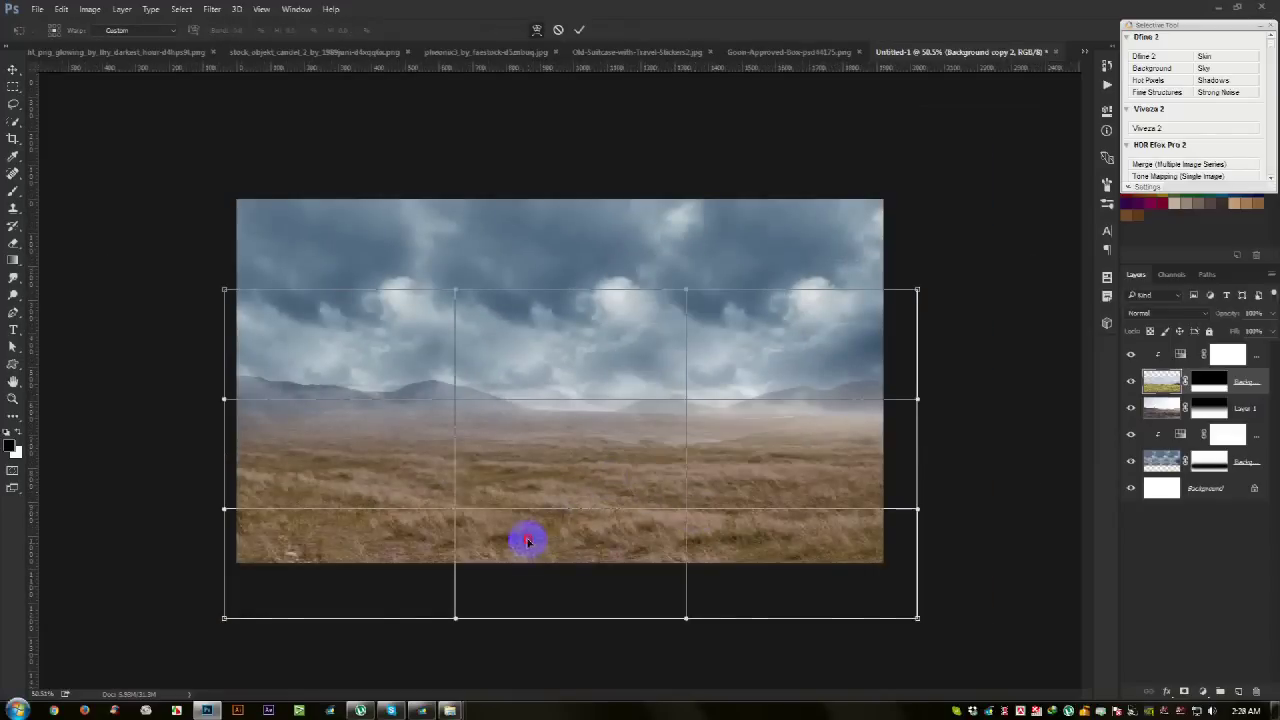
Step: Bend the lower grassland and its left edge with the warp mesh, then commit
{"action": "mouse_move", "coordinate": [526, 537]}
{"action": "left_mouse_down"}
{"action": "mouse_move", "coordinate": [722, 512]}
{"action": "mouse_move", "coordinate": [567, 516]}
{"action": "left_mouse_up"}
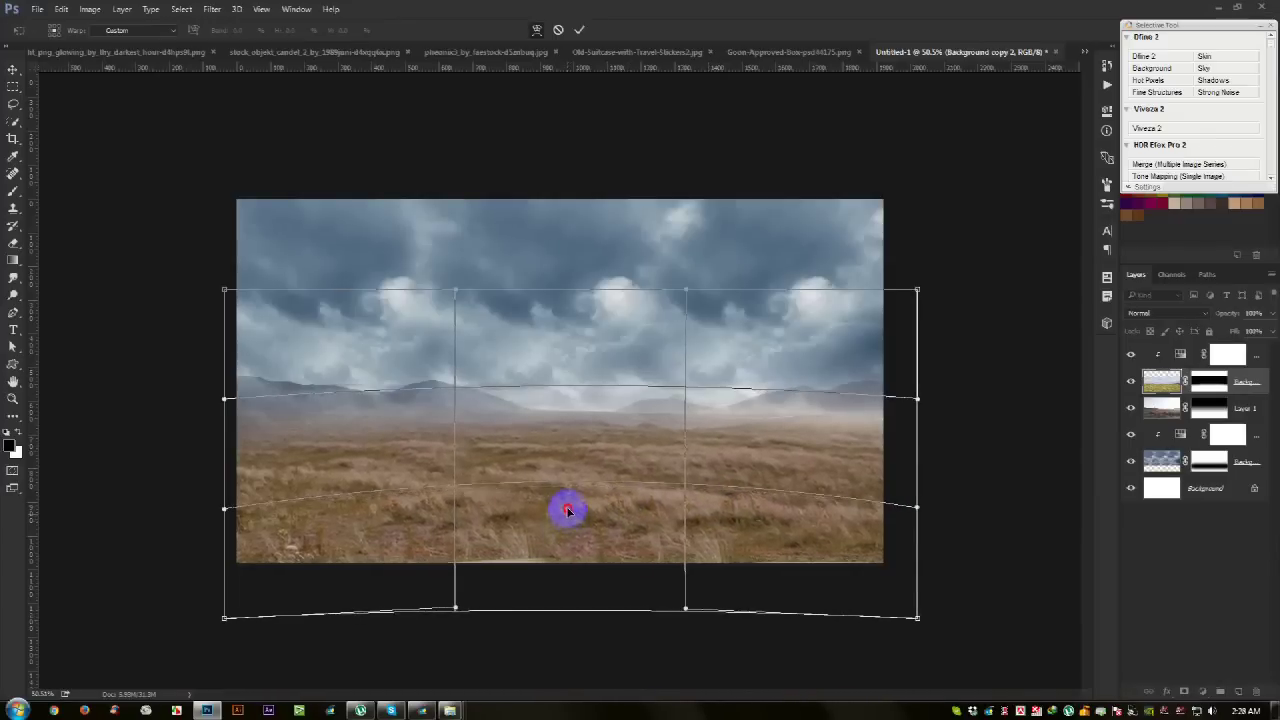
{"action": "left_click_drag", "start_coordinate": [567, 516], "coordinate": [529, 526]}
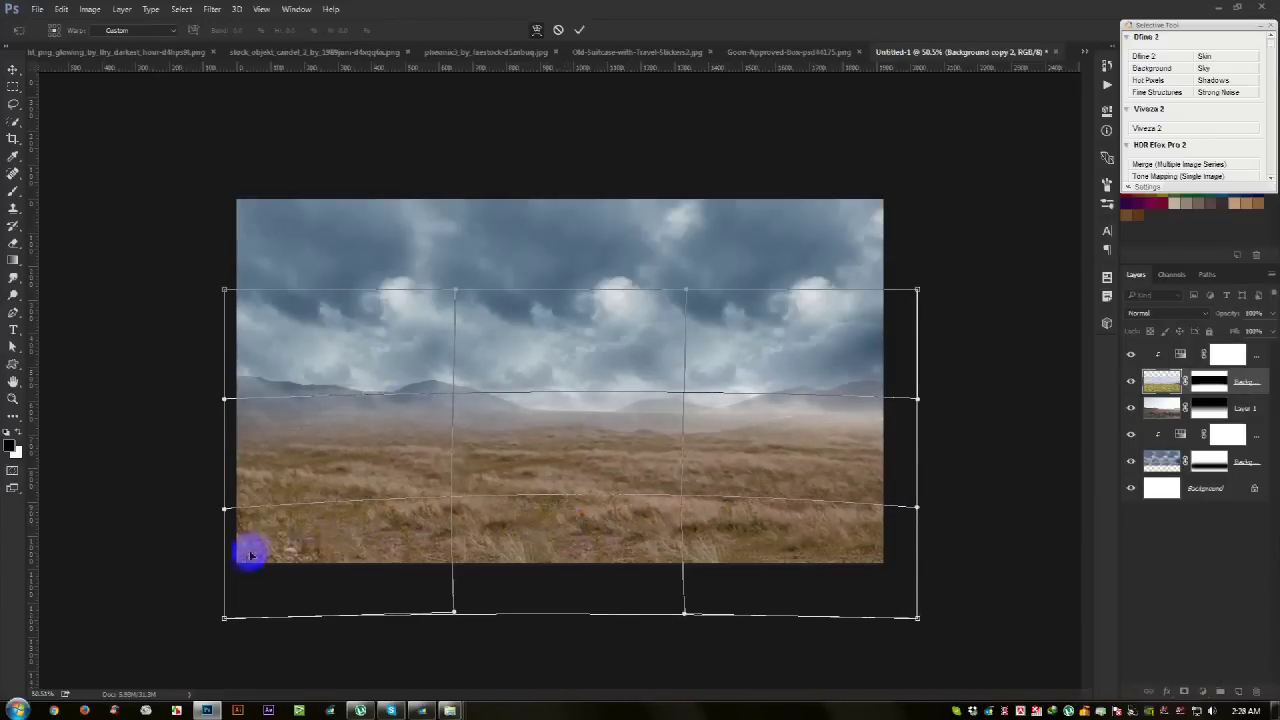
{"action": "left_click_drag", "start_coordinate": [250, 555], "coordinate": [231, 560]}
{"action": "left_click_drag", "start_coordinate": [344, 488], "coordinate": [346, 487]}
{"action": "left_click_drag", "start_coordinate": [770, 505], "coordinate": [766, 499]}
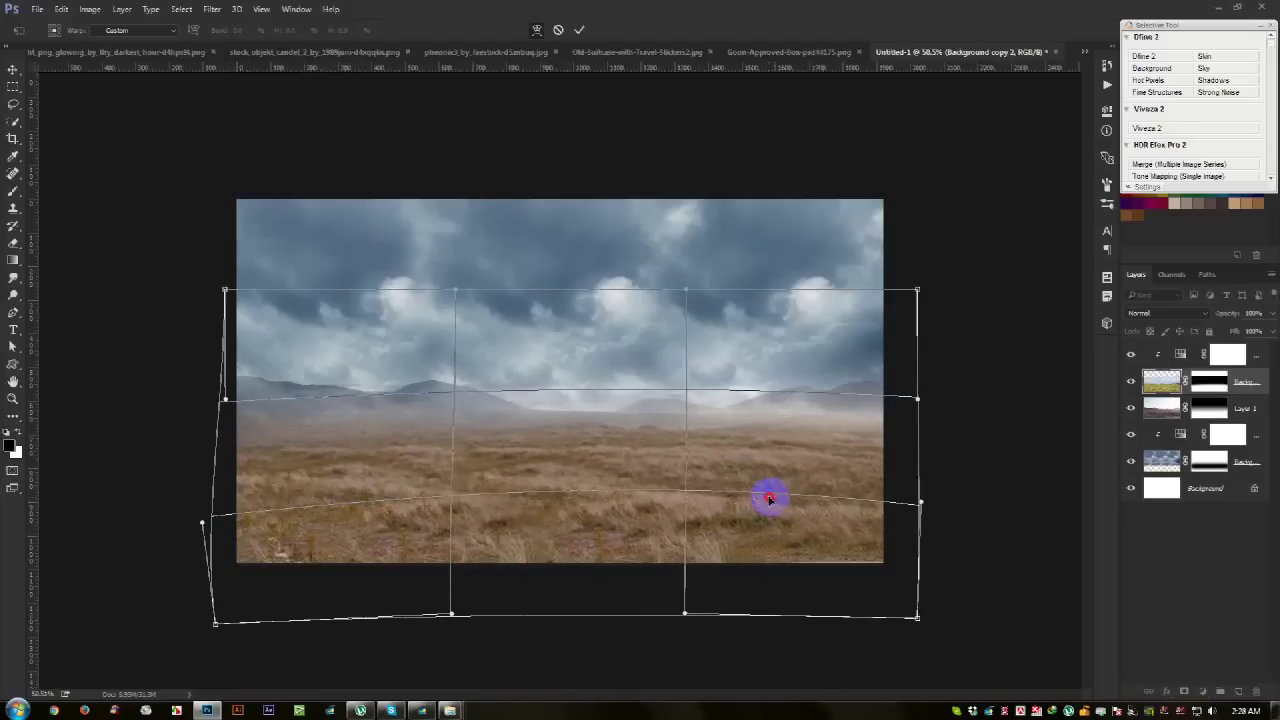
{"action": "left_click", "coordinate": [579, 29]}
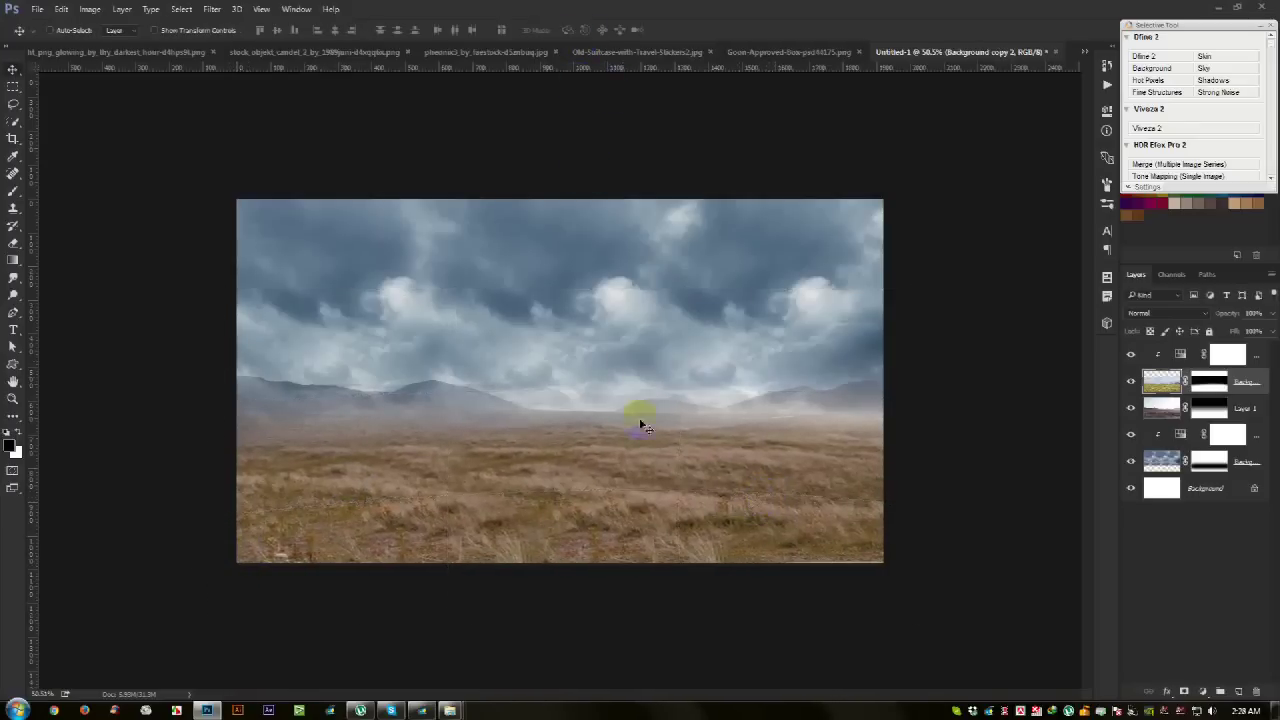
Step: Look through the Edit menu, then bring up the crate image
{"action": "scroll", "coordinate": [611, 477], "scroll_direction": "up", "scroll_amount": 2}
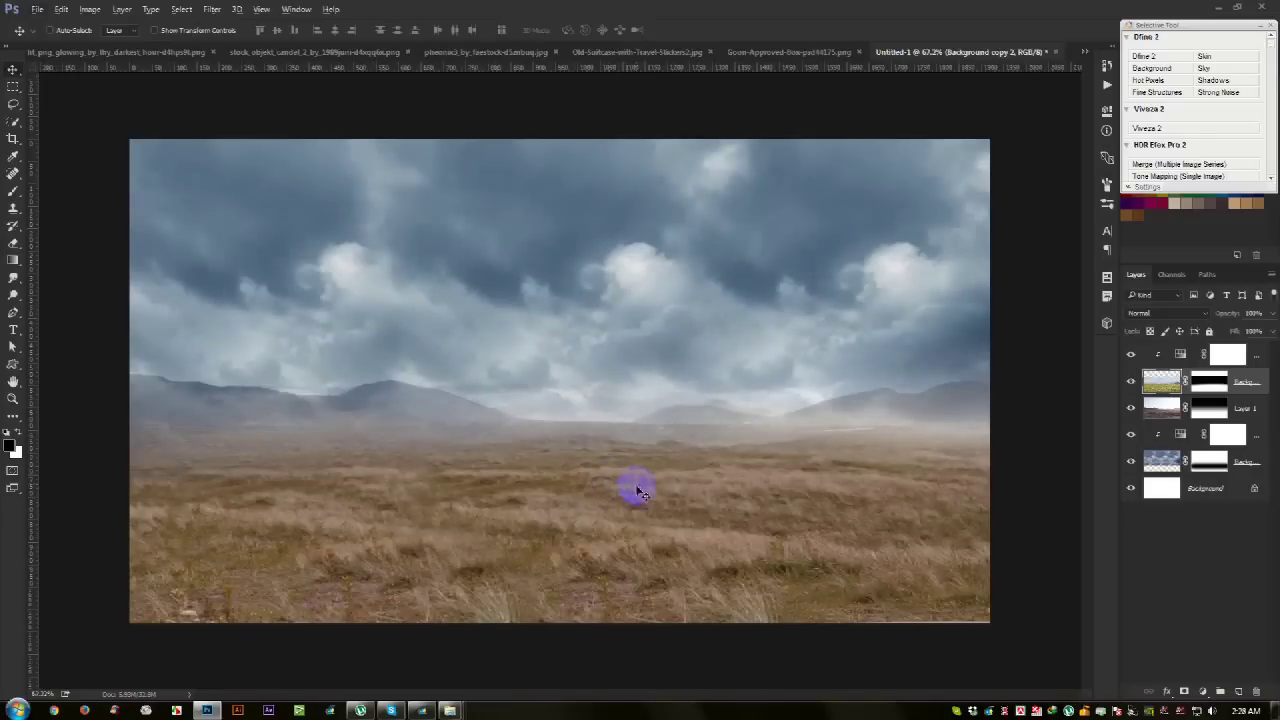
{"action": "key", "text": "alt+e"}
{"action": "key", "text": "Down"}
{"action": "key", "text": "Escape"}
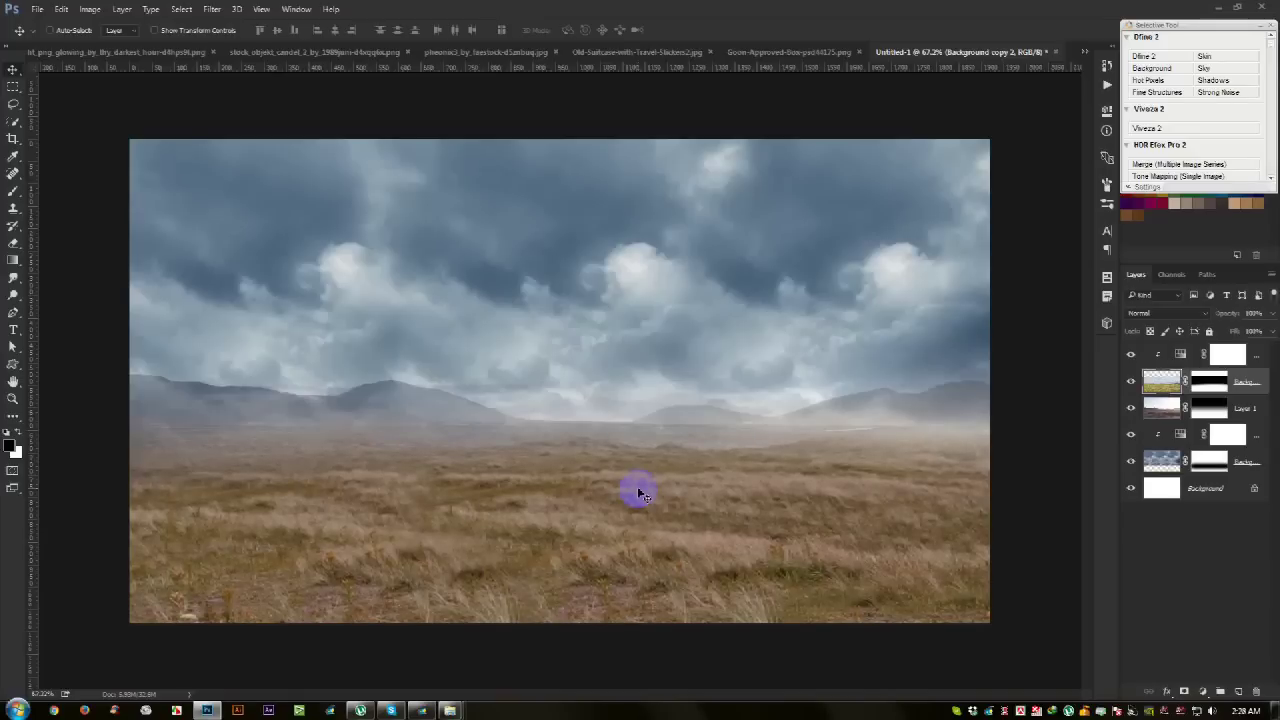
{"action": "left_click", "coordinate": [766, 51]}
Step: Set a shrunken GOON crate on the grassland, then start dragging in the street lamp
{"action": "mouse_move", "coordinate": [608, 294]}
{"action": "left_mouse_down"}
{"action": "mouse_move", "coordinate": [1016, 57]}
{"action": "mouse_move", "coordinate": [726, 354]}
{"action": "left_mouse_up"}
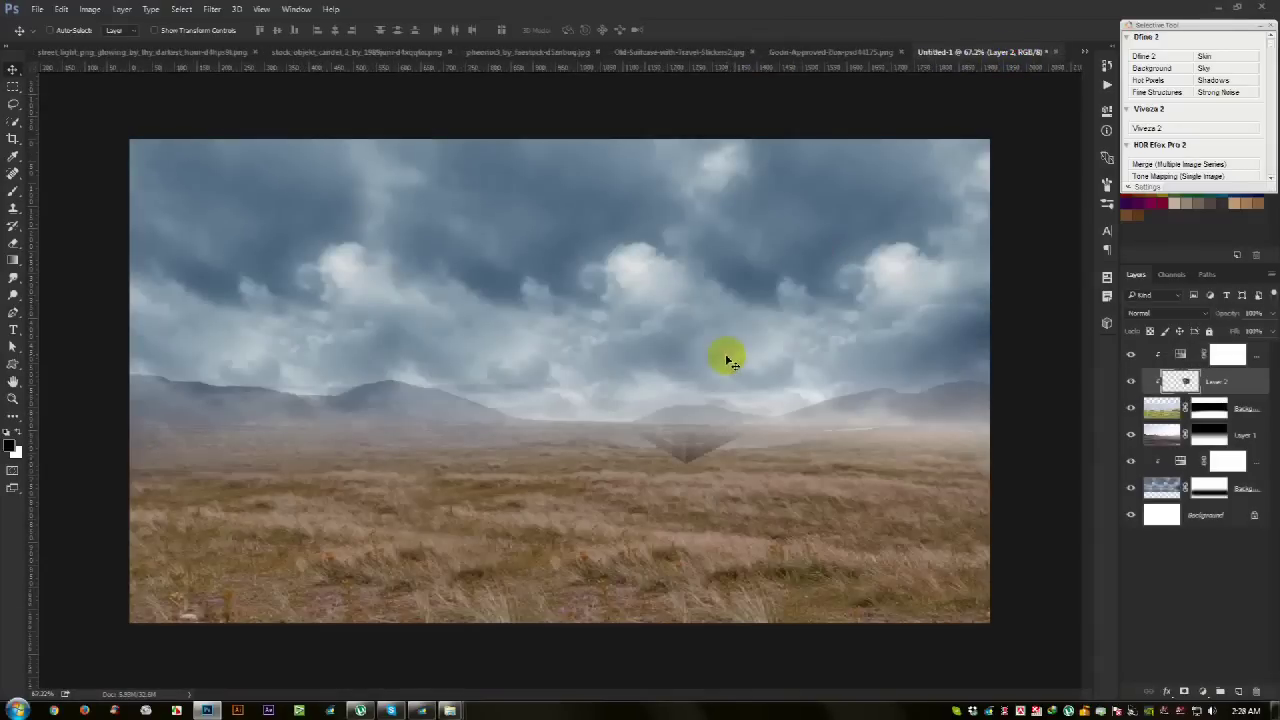
{"action": "left_click_drag", "start_coordinate": [1212, 362], "coordinate": [1218, 366]}
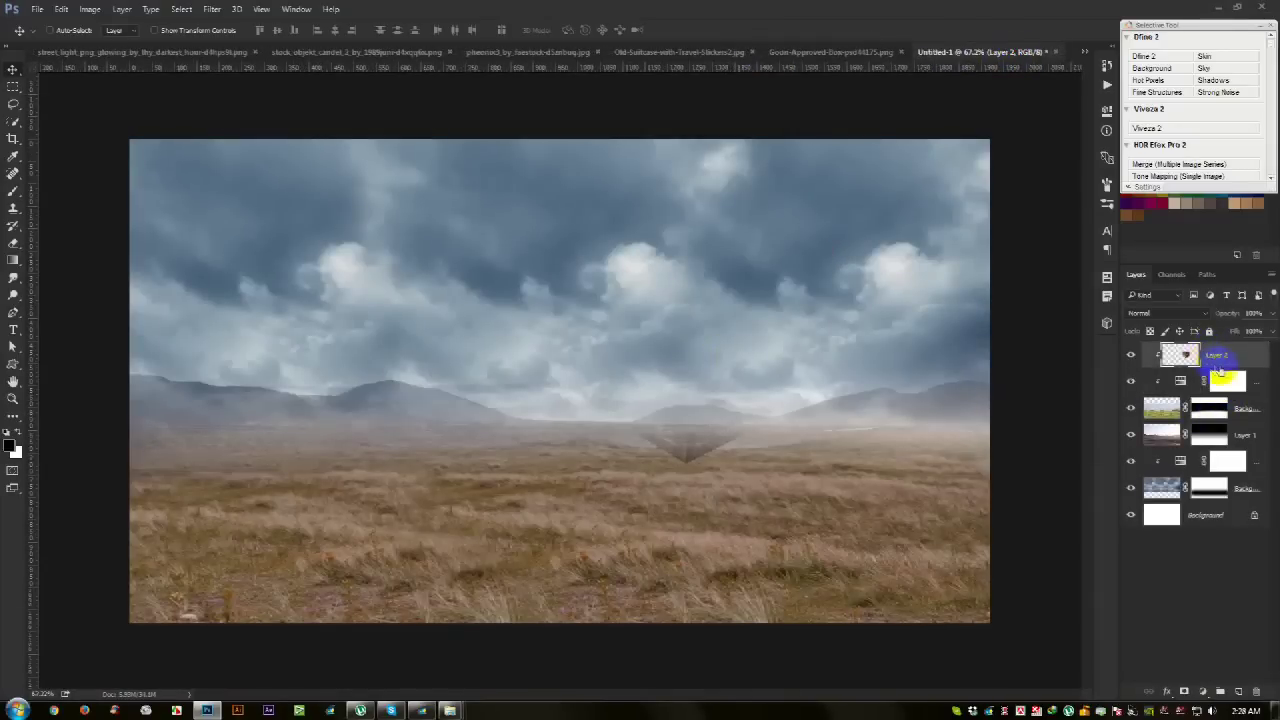
{"action": "left_click_drag", "start_coordinate": [700, 385], "coordinate": [757, 454]}
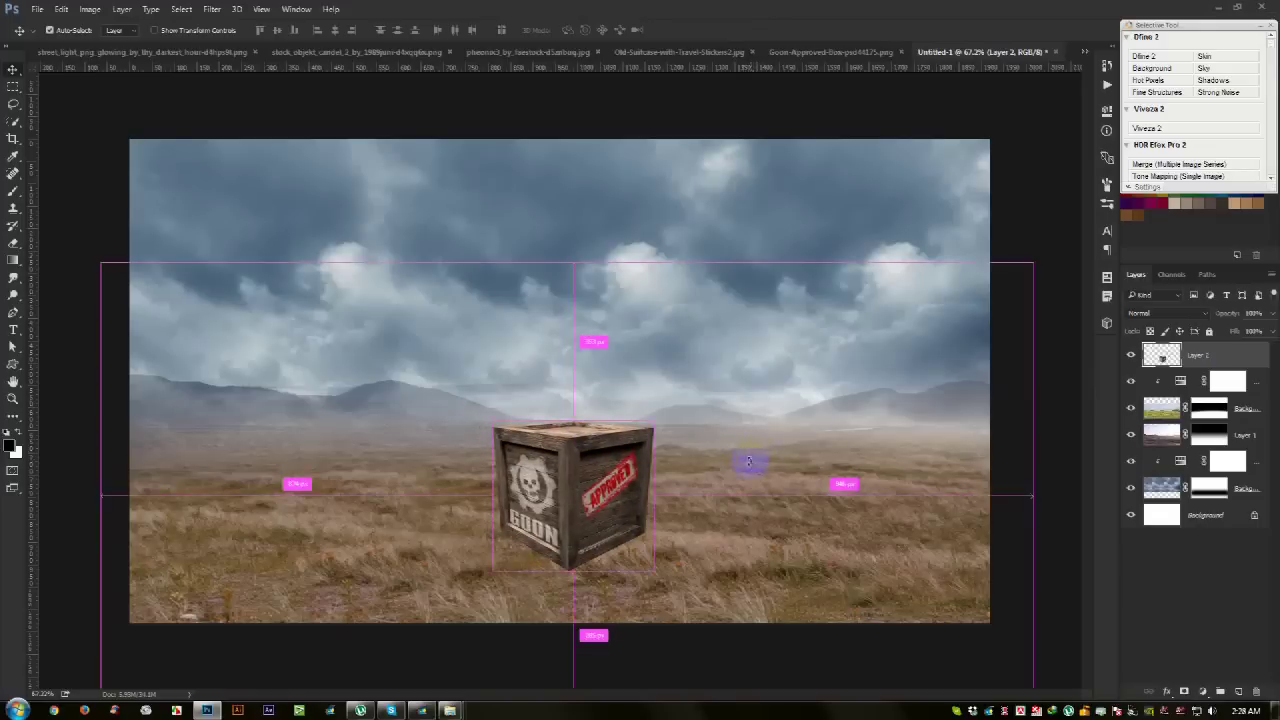
{"action": "key", "text": "ctrl+t"}
{"action": "left_click_drag", "start_coordinate": [652, 426], "coordinate": [585, 487]}
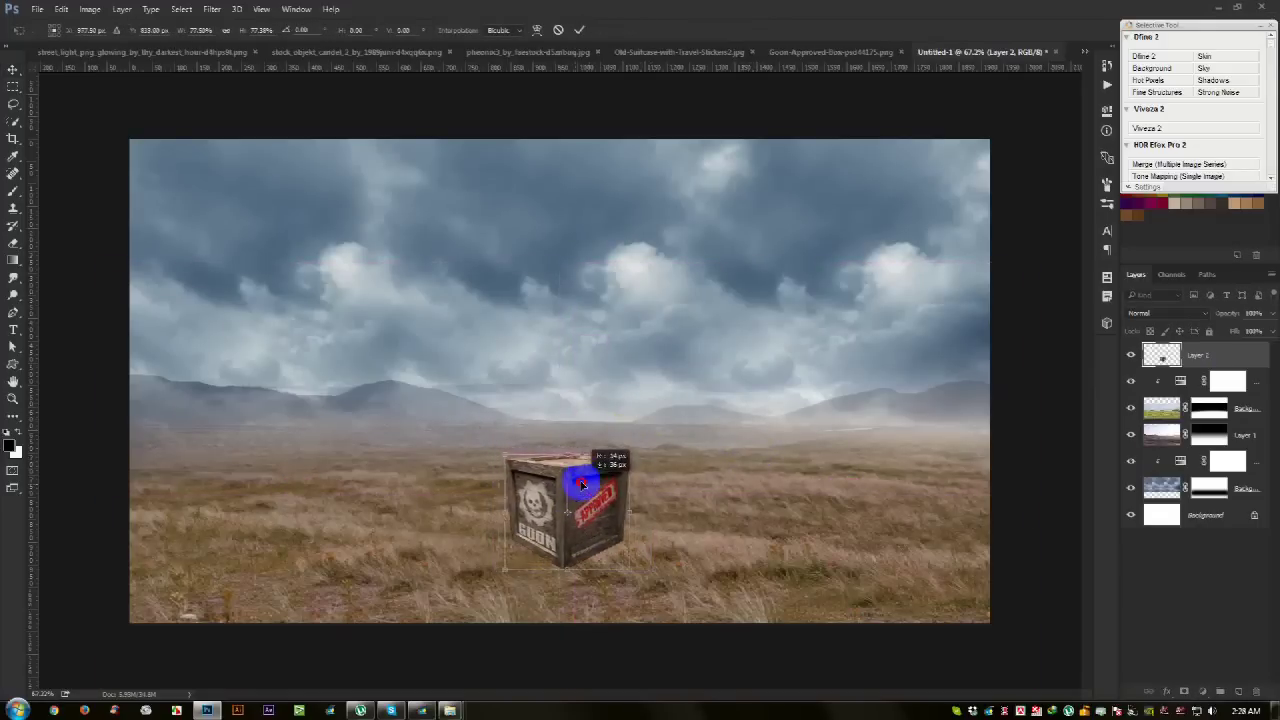
{"action": "key", "text": "Return"}
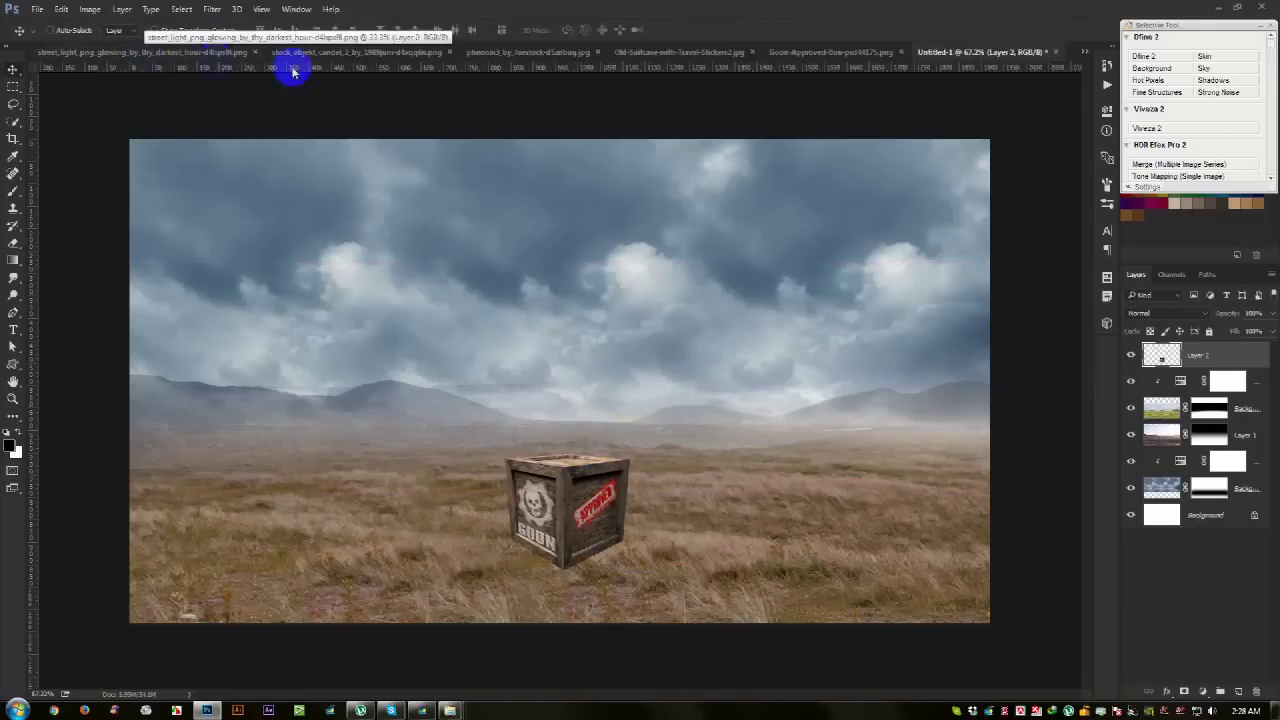
{"action": "left_click", "coordinate": [314, 51]}
{"action": "mouse_move", "coordinate": [550, 282]}
{"action": "left_mouse_down"}
{"action": "mouse_move", "coordinate": [595, 297]}
{"action": "mouse_move", "coordinate": [542, 278]}
{"action": "mouse_move", "coordinate": [985, 62]}
{"action": "left_mouse_up"}
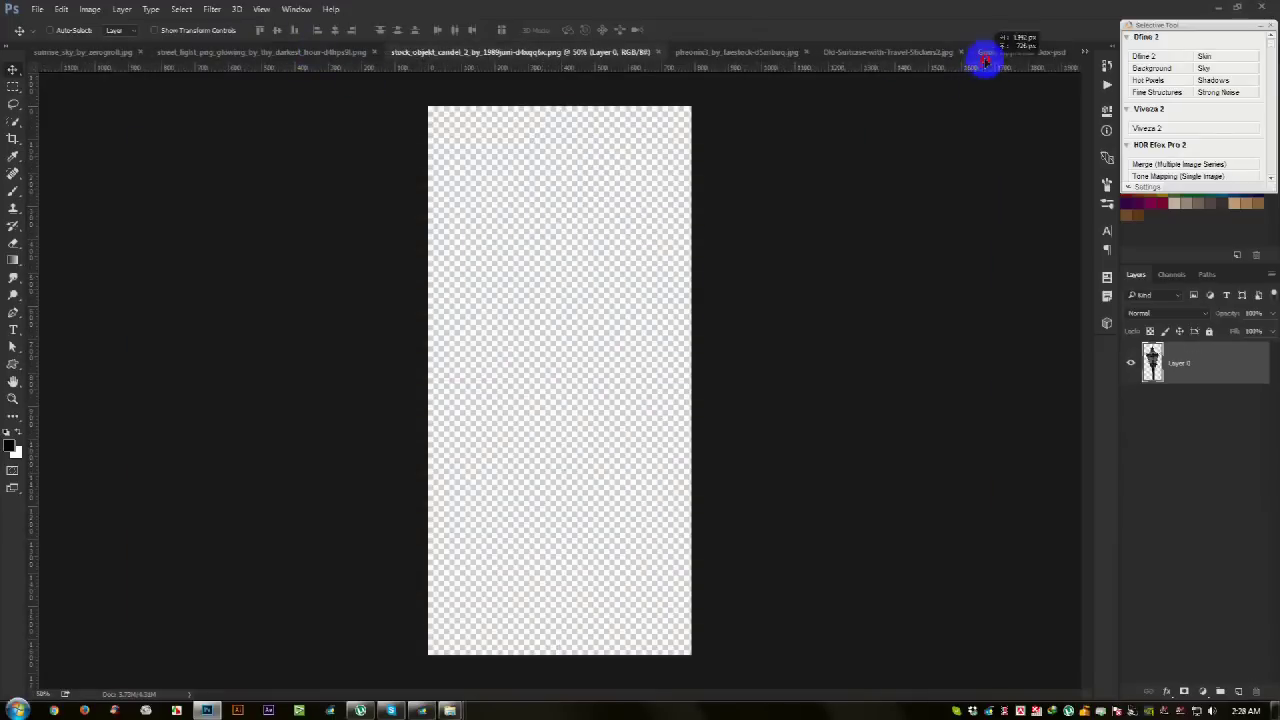
Step: Drag the candle street lamp across the open documents into the Untitled-1 composite
{"action": "mouse_move", "coordinate": [985, 57]}
{"action": "left_mouse_down"}
{"action": "mouse_move", "coordinate": [735, 57]}
{"action": "mouse_move", "coordinate": [708, 168]}
{"action": "left_mouse_up"}
{"action": "left_click_drag", "start_coordinate": [1024, 277], "coordinate": [903, 141]}
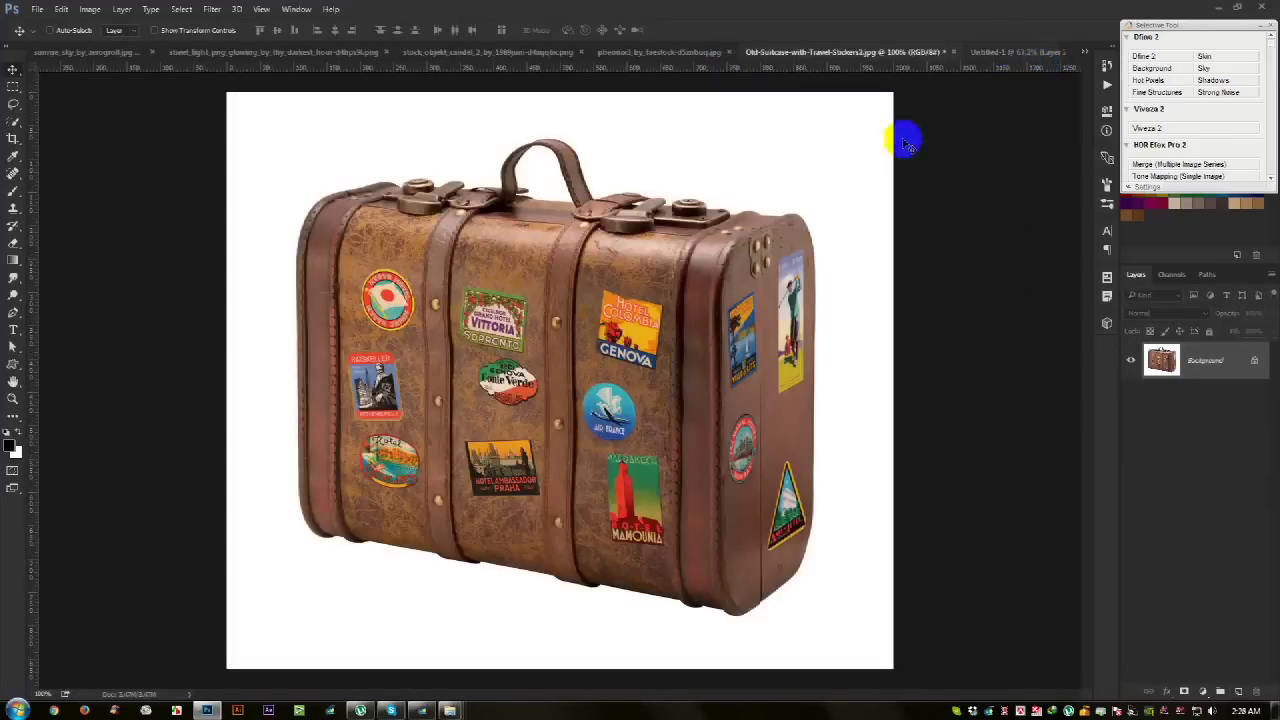
{"action": "mouse_move", "coordinate": [903, 141]}
{"action": "left_mouse_down"}
{"action": "mouse_move", "coordinate": [1018, 56]}
{"action": "mouse_move", "coordinate": [925, 57]}
{"action": "left_mouse_up"}
{"action": "left_click_drag", "start_coordinate": [1050, 60], "coordinate": [938, 55]}
Step: Close the suitcase image without saving and bring the composite back into view
{"action": "left_click", "coordinate": [953, 52]}
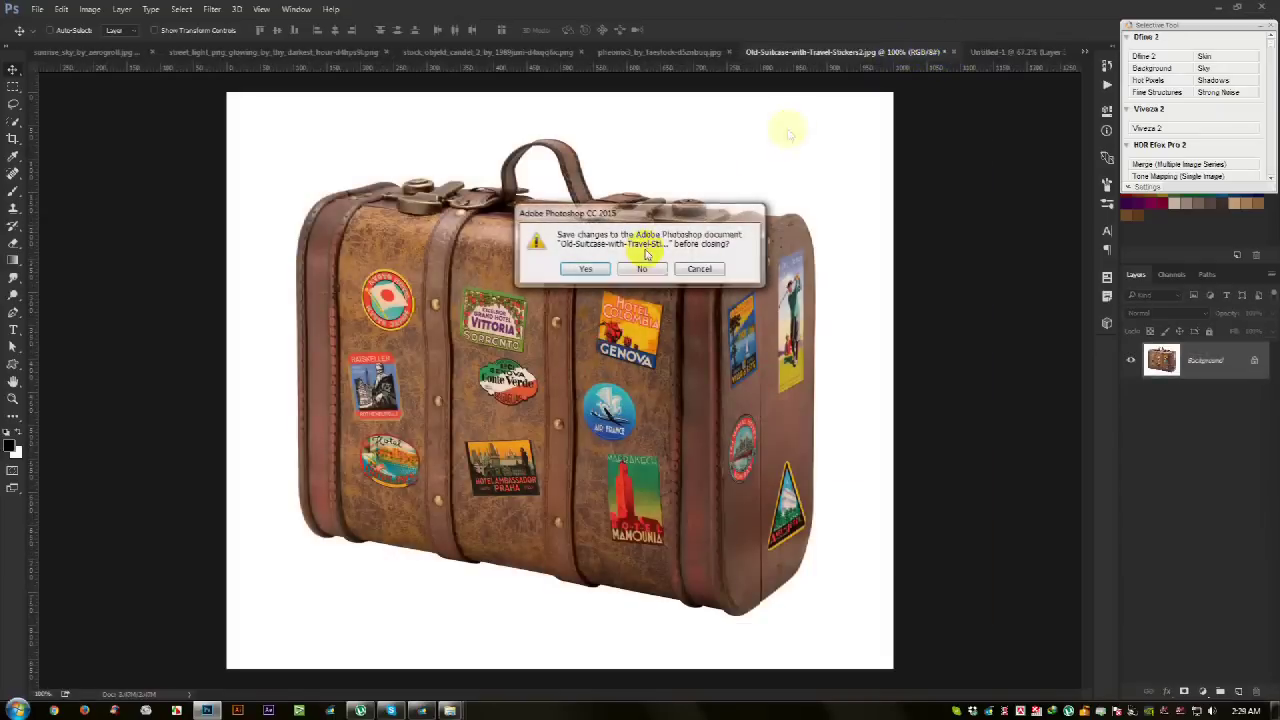
{"action": "left_click", "coordinate": [712, 266]}
{"action": "left_click", "coordinate": [788, 58]}
{"action": "left_click_drag", "start_coordinate": [571, 314], "coordinate": [965, 68]}
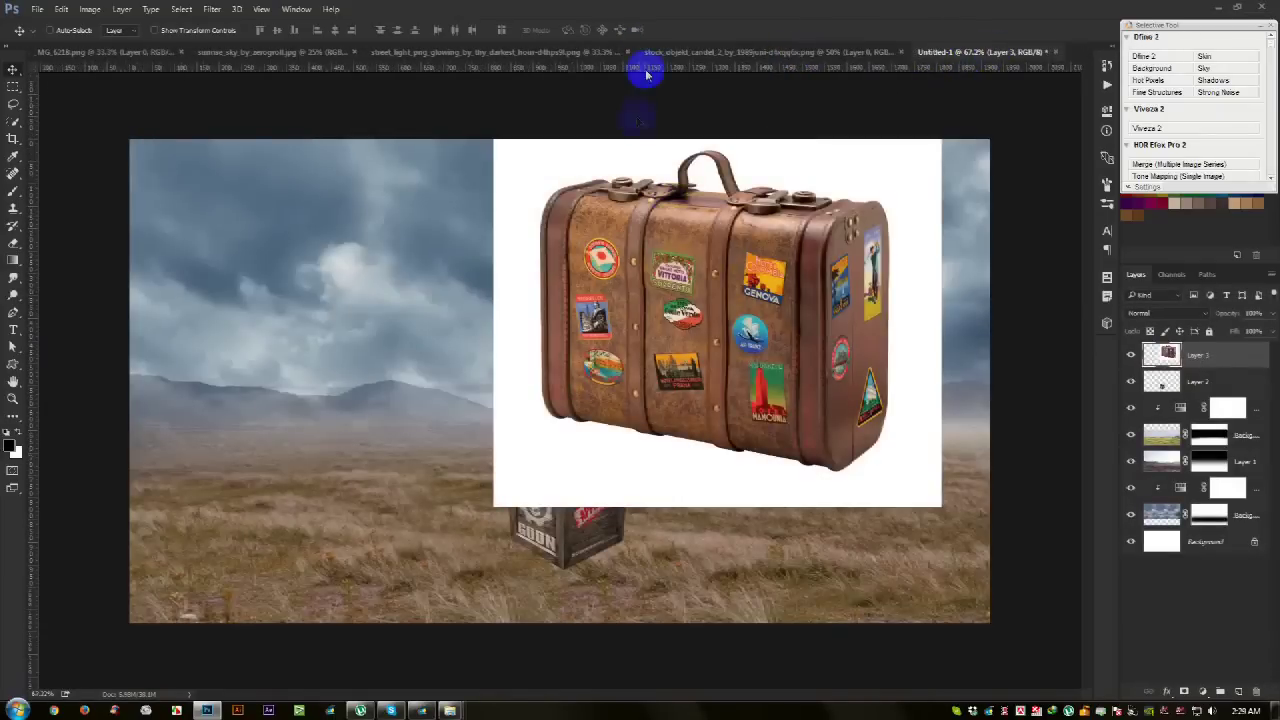
Step: Bring the lantern into the composite and close its source document
{"action": "left_click", "coordinate": [660, 55]}
{"action": "mouse_move", "coordinate": [586, 257]}
{"action": "left_mouse_down"}
{"action": "mouse_move", "coordinate": [965, 85]}
{"action": "mouse_move", "coordinate": [517, 114]}
{"action": "left_mouse_up"}
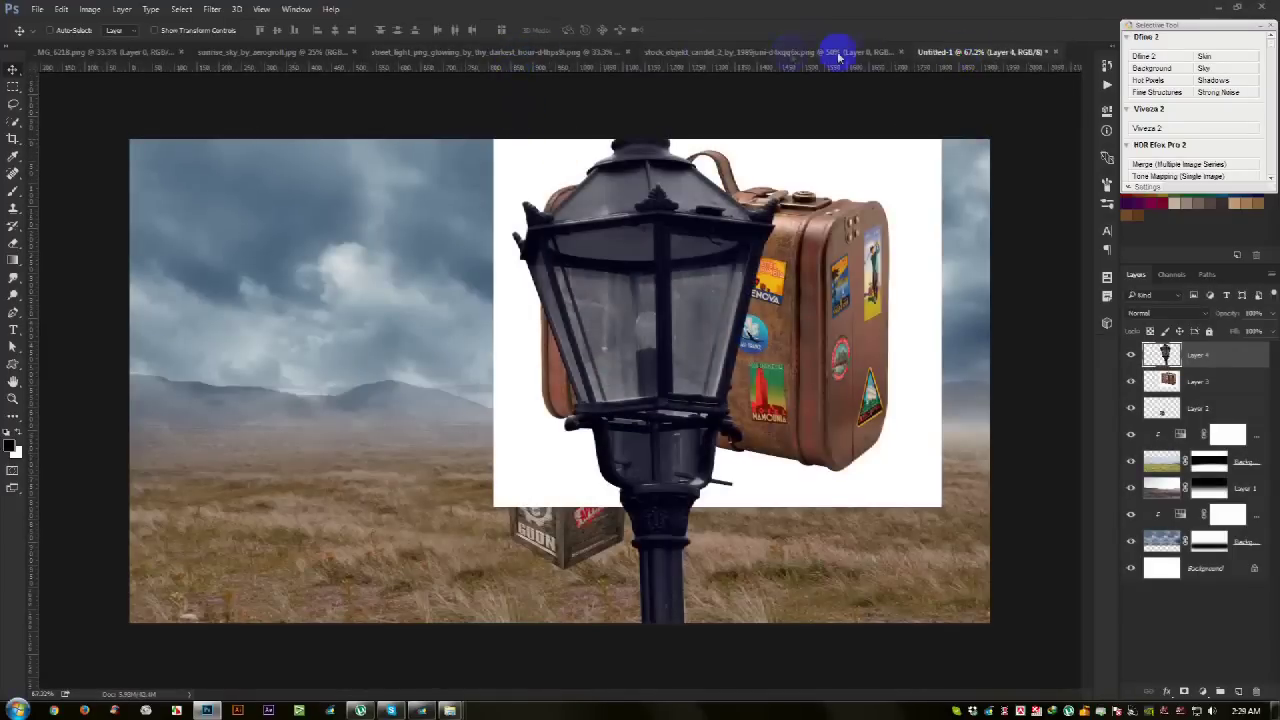
{"action": "left_click", "coordinate": [900, 51]}
{"action": "left_click", "coordinate": [741, 55]}
{"action": "left_click", "coordinate": [586, 52]}
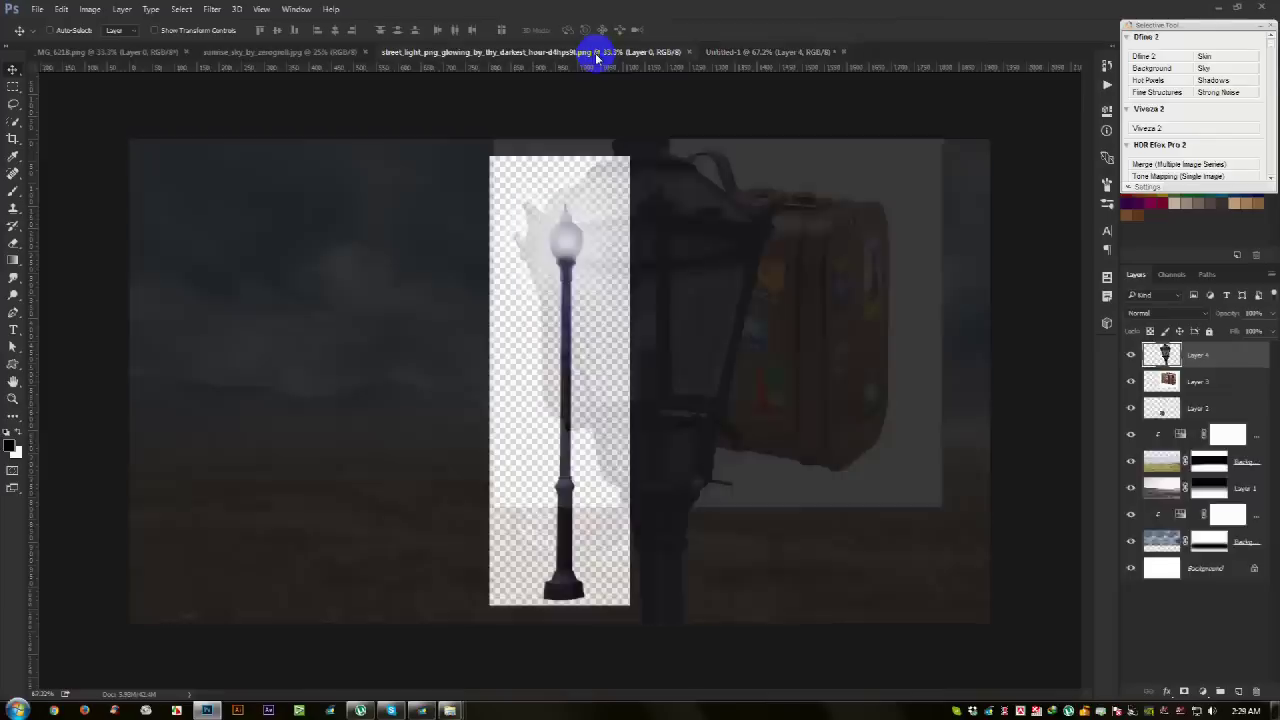
Step: Drag the glowing street lamp into the composite and shrink it sharply
{"action": "mouse_move", "coordinate": [571, 229]}
{"action": "left_mouse_down"}
{"action": "mouse_move", "coordinate": [791, 65]}
{"action": "mouse_move", "coordinate": [424, 290]}
{"action": "left_mouse_up"}
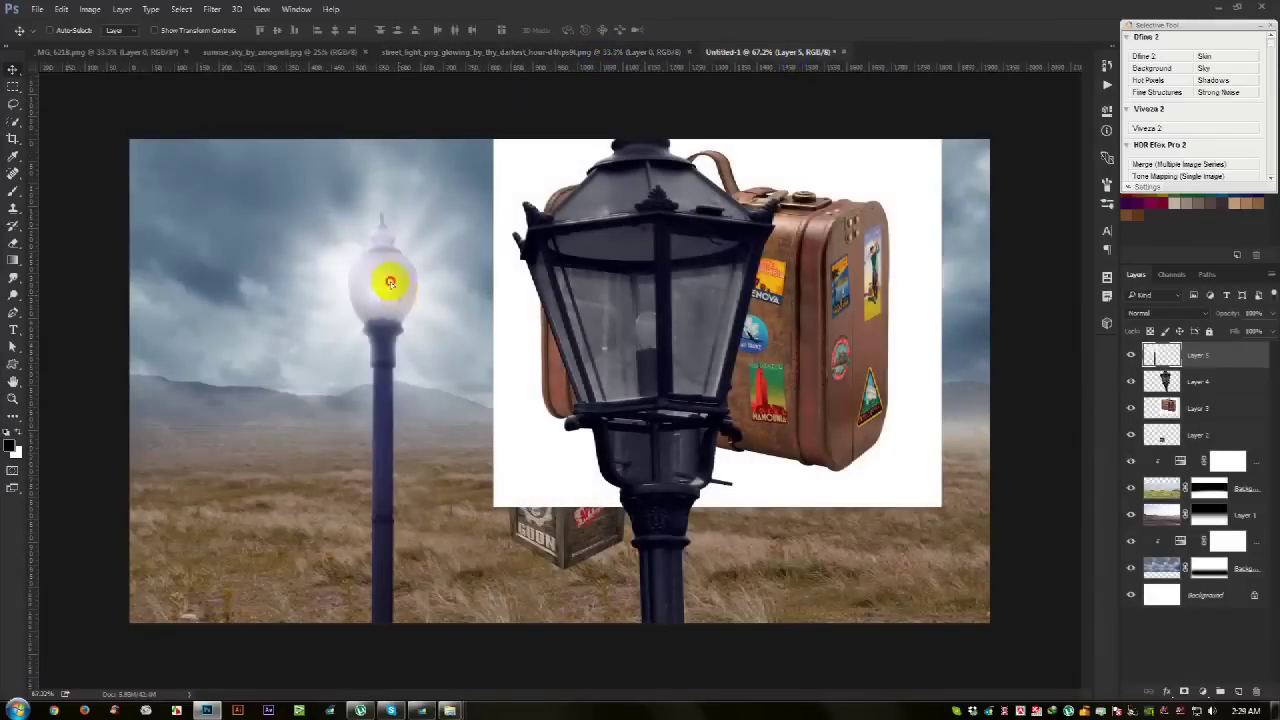
{"action": "left_click_drag", "start_coordinate": [390, 283], "coordinate": [369, 243]}
{"action": "key", "text": "ctrl+t"}
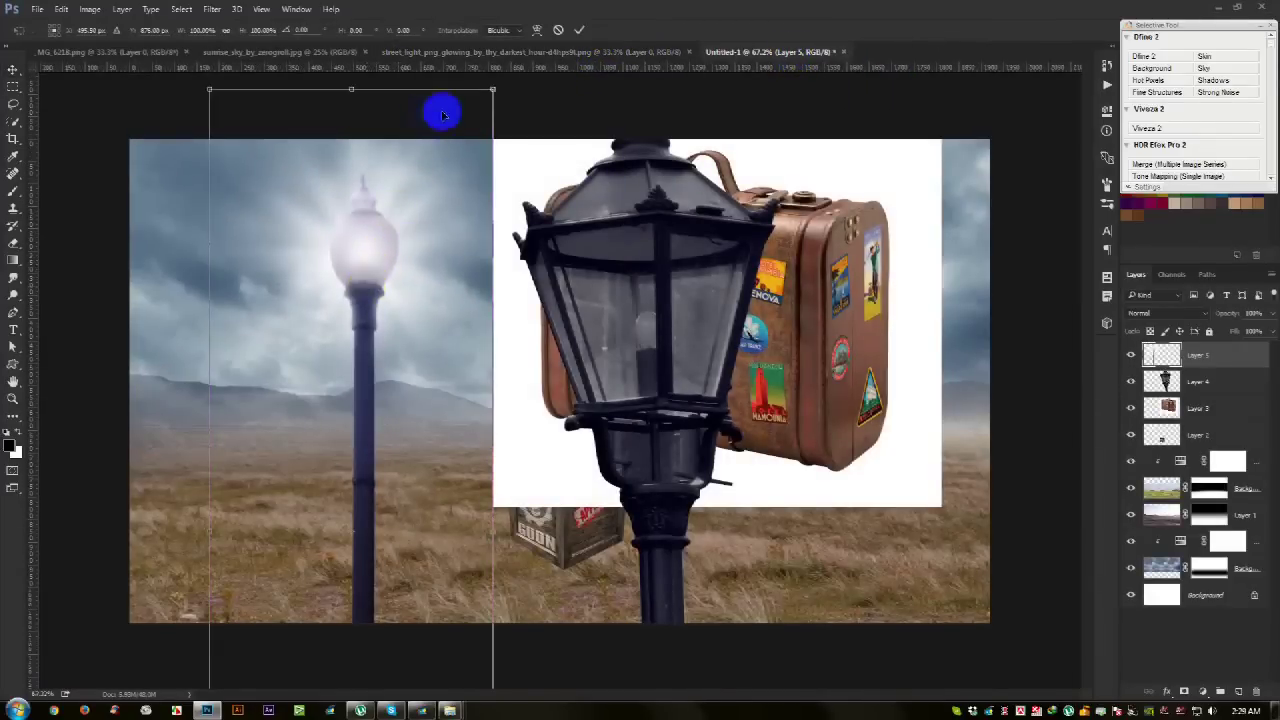
{"action": "mouse_move", "coordinate": [492, 90]}
{"action": "left_mouse_down"}
{"action": "mouse_move", "coordinate": [377, 370]}
{"action": "mouse_move", "coordinate": [386, 323]}
{"action": "left_mouse_up"}
{"action": "double_click", "coordinate": [386, 329]}
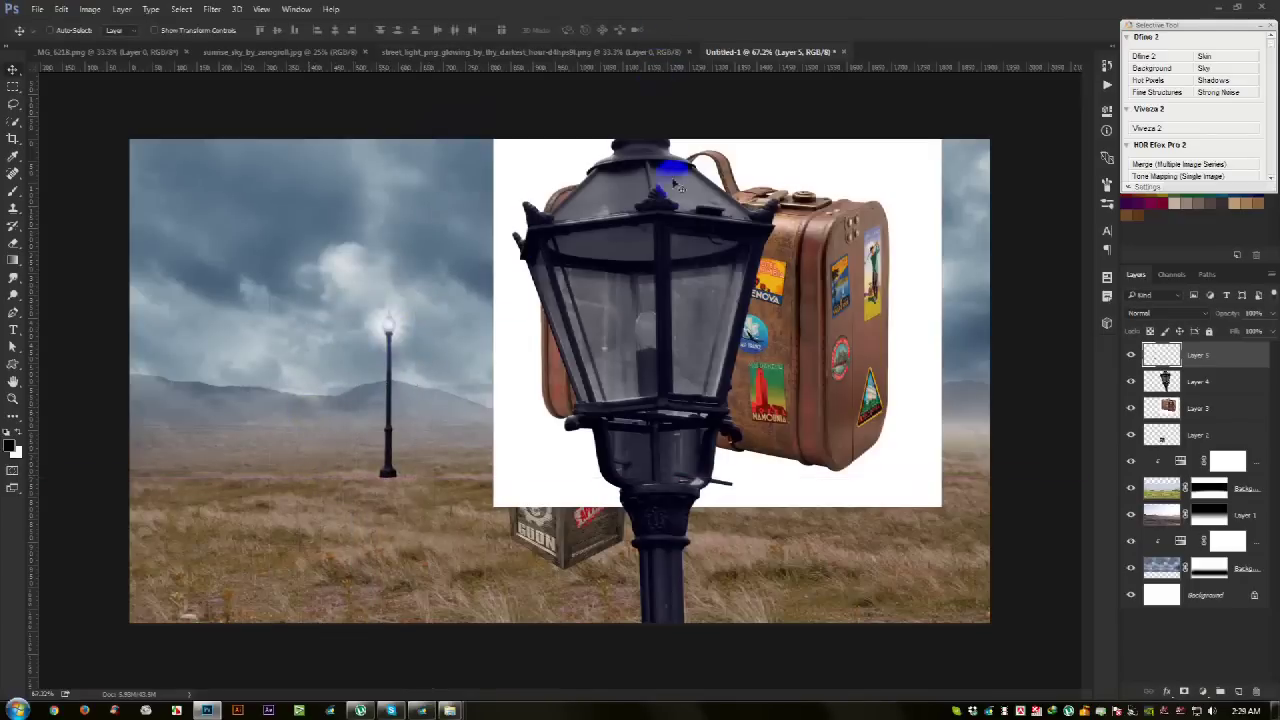
Step: Hide the lantern, suitcase and box layers
{"action": "left_click_drag", "start_coordinate": [1131, 382], "coordinate": [1131, 435]}
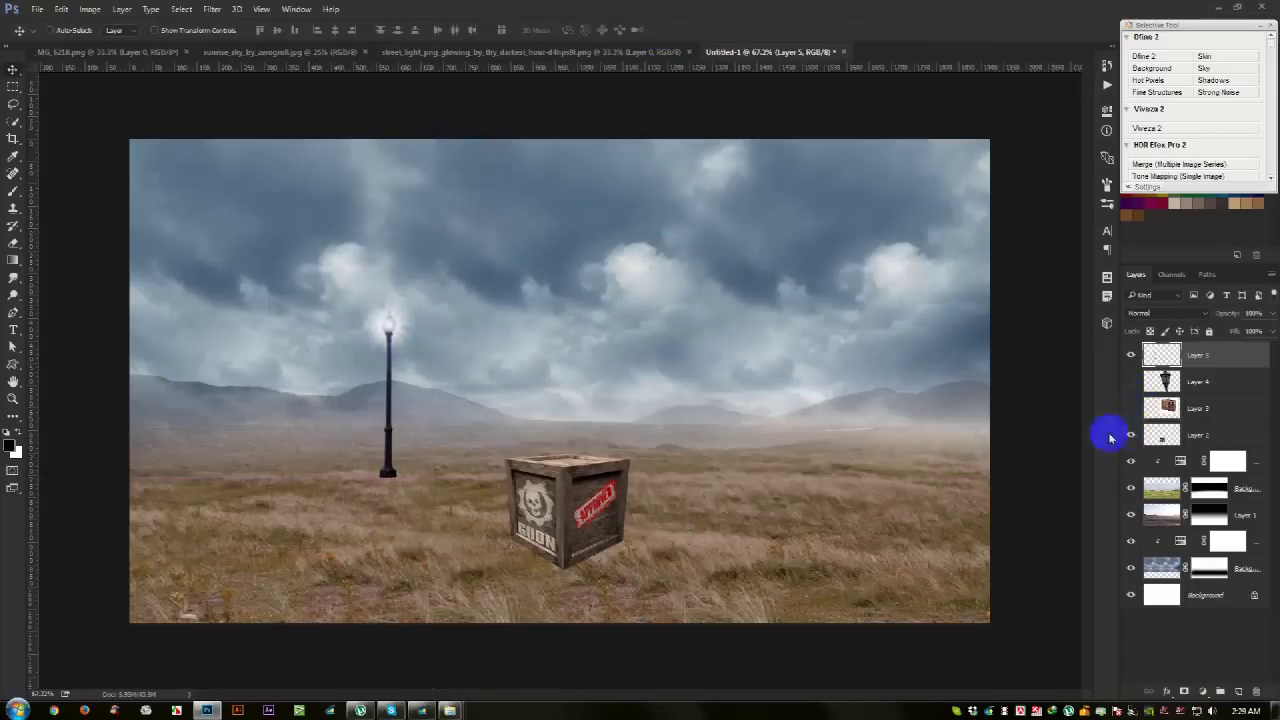
{"action": "scroll", "coordinate": [383, 430], "scroll_direction": "up", "scroll_amount": 2}
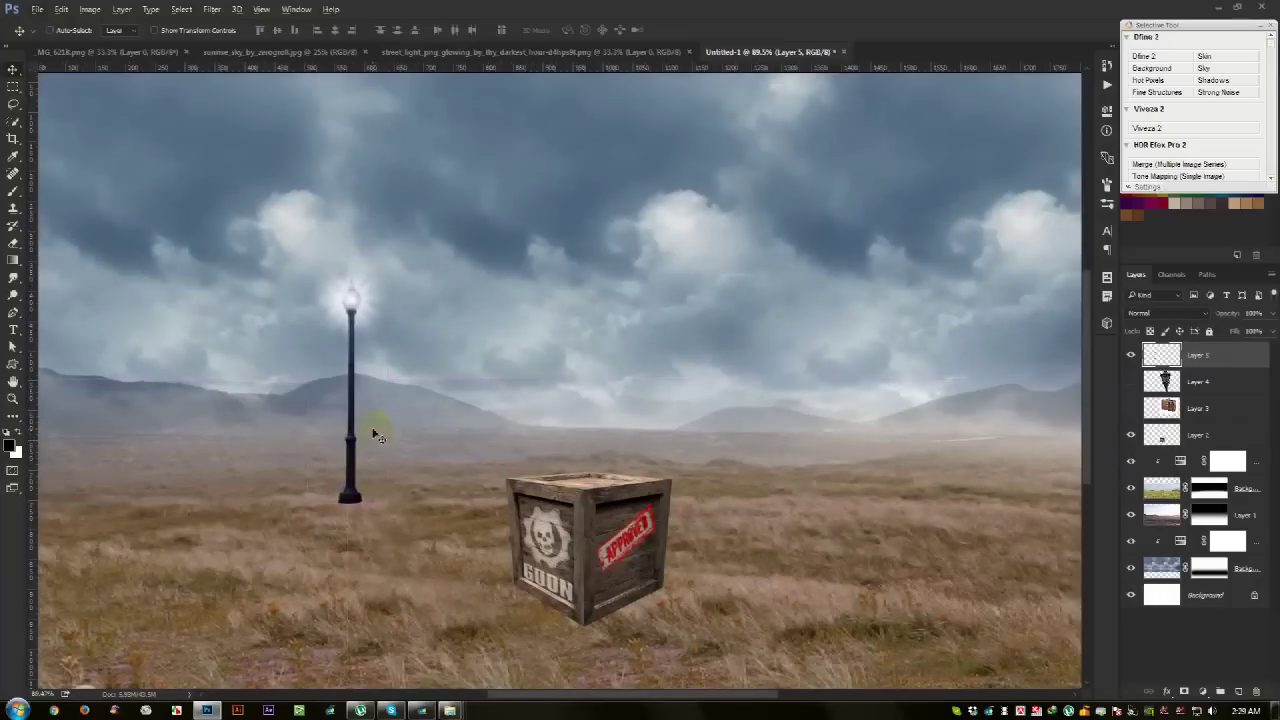
{"action": "scroll", "coordinate": [378, 435], "scroll_direction": "down", "scroll_amount": 3}
Step: Enlarge the lamp post to span the canvas height in the left foreground
{"action": "mouse_move", "coordinate": [371, 437]}
{"action": "left_mouse_down"}
{"action": "mouse_move", "coordinate": [345, 507]}
{"action": "mouse_move", "coordinate": [358, 430]}
{"action": "left_mouse_up"}
{"action": "key", "text": "ctrl+t"}
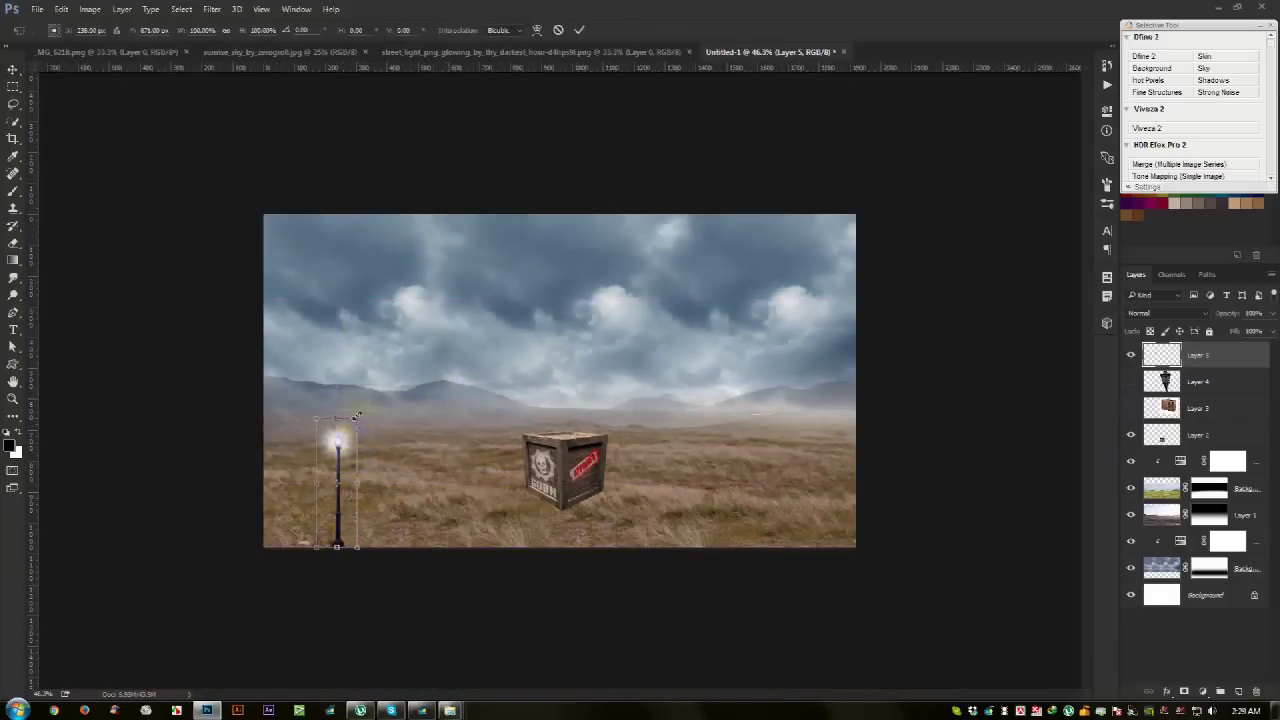
{"action": "left_click_drag", "start_coordinate": [358, 416], "coordinate": [358, 323]}
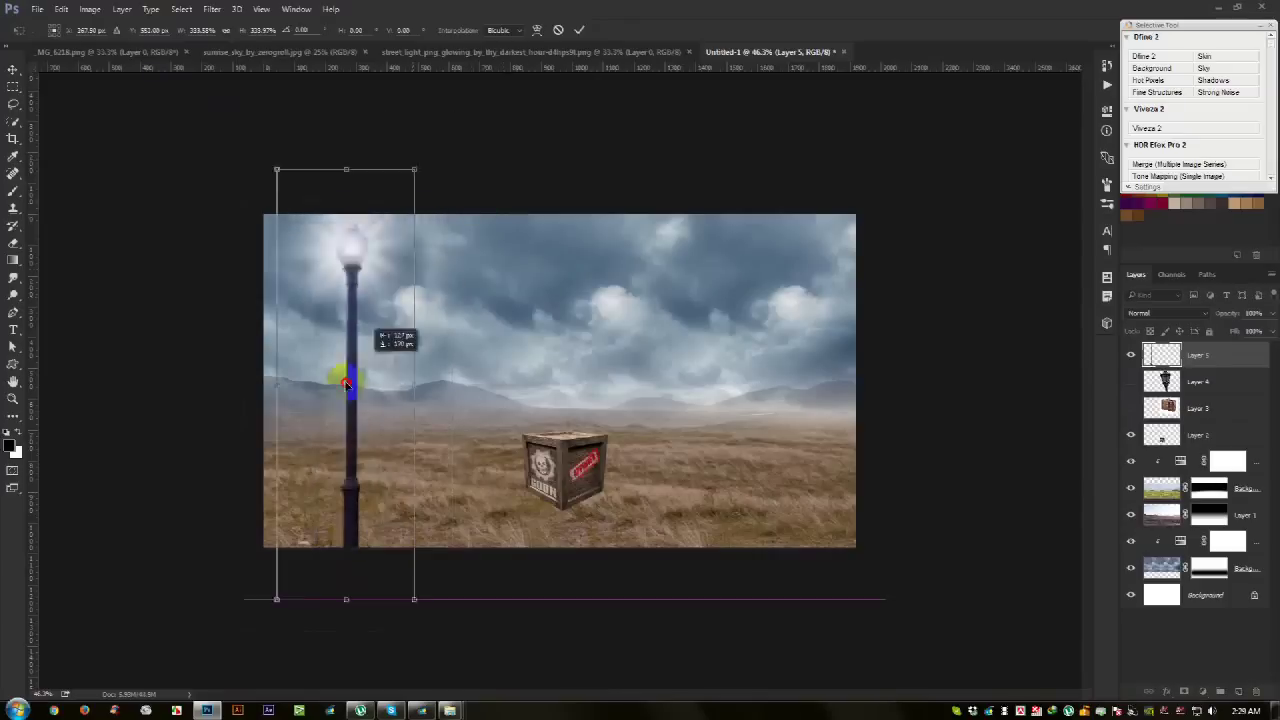
{"action": "left_click_drag", "start_coordinate": [358, 323], "coordinate": [350, 376]}
{"action": "key", "text": "Return"}
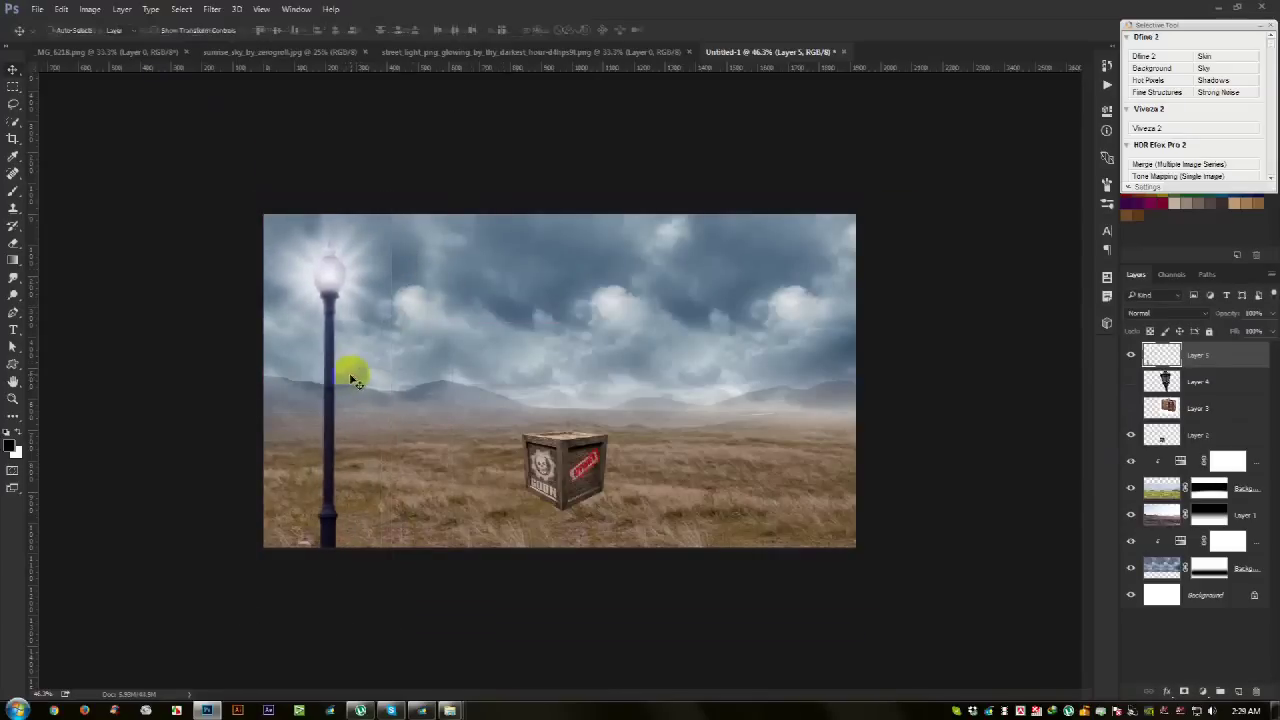
{"action": "key", "text": "ctrl+plus"}
{"action": "left_click", "coordinate": [13, 243]}
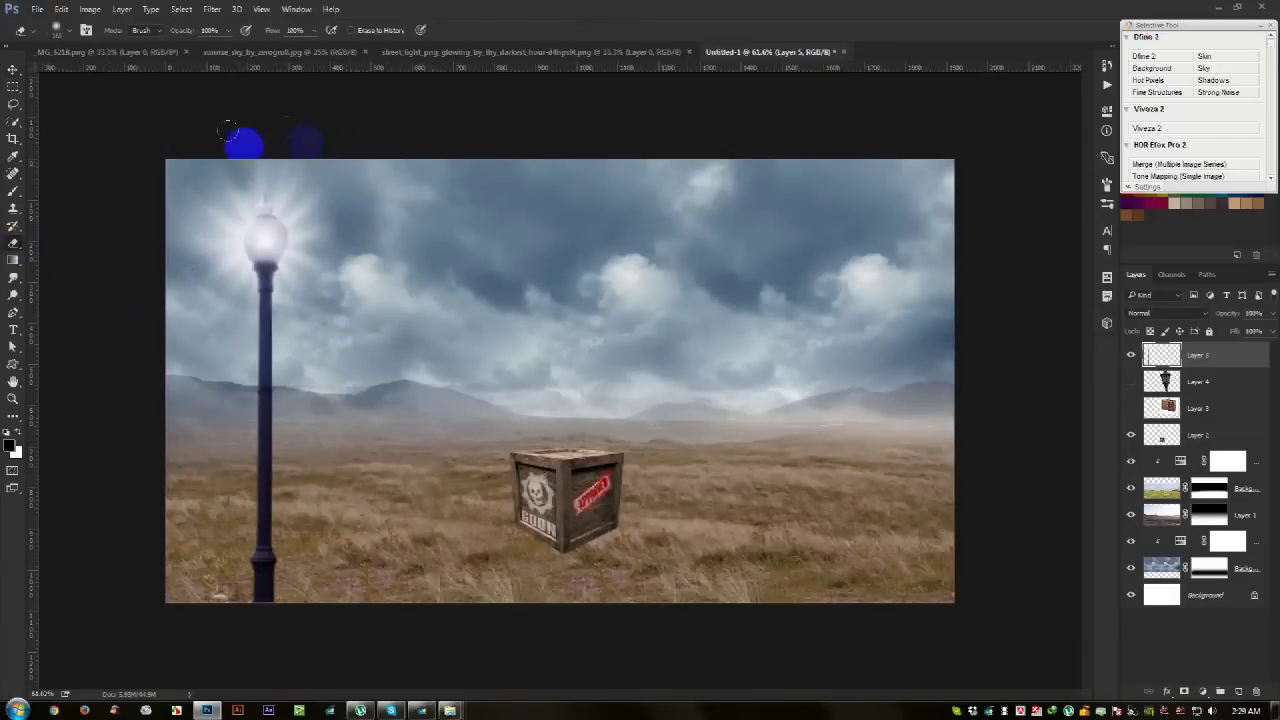
Step: Alt-drag two smaller copies of the lamp post, stepping them back along the row
{"action": "left_click", "coordinate": [13, 69]}
{"action": "left_click_drag", "start_coordinate": [253, 311], "coordinate": [375, 312]}
{"action": "left_click_drag", "start_coordinate": [446, 134], "coordinate": [403, 268]}
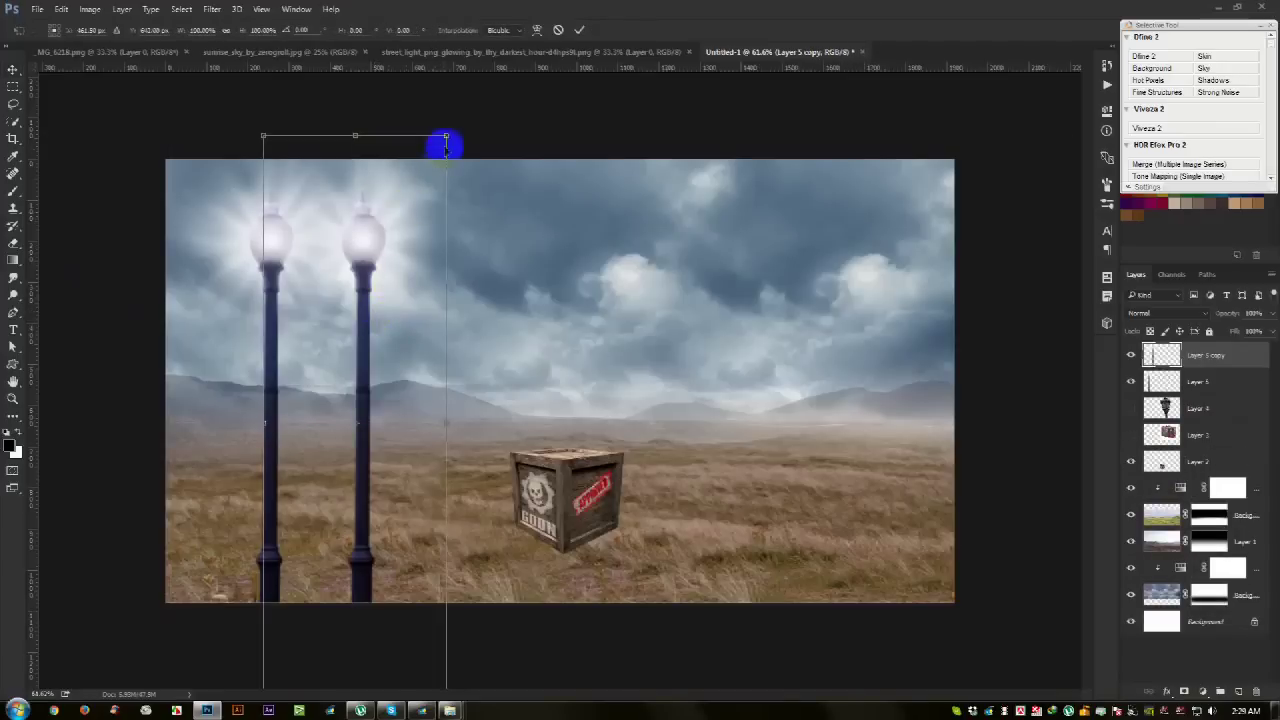
{"action": "left_click_drag", "start_coordinate": [359, 352], "coordinate": [349, 336]}
{"action": "left_click", "coordinate": [579, 30]}
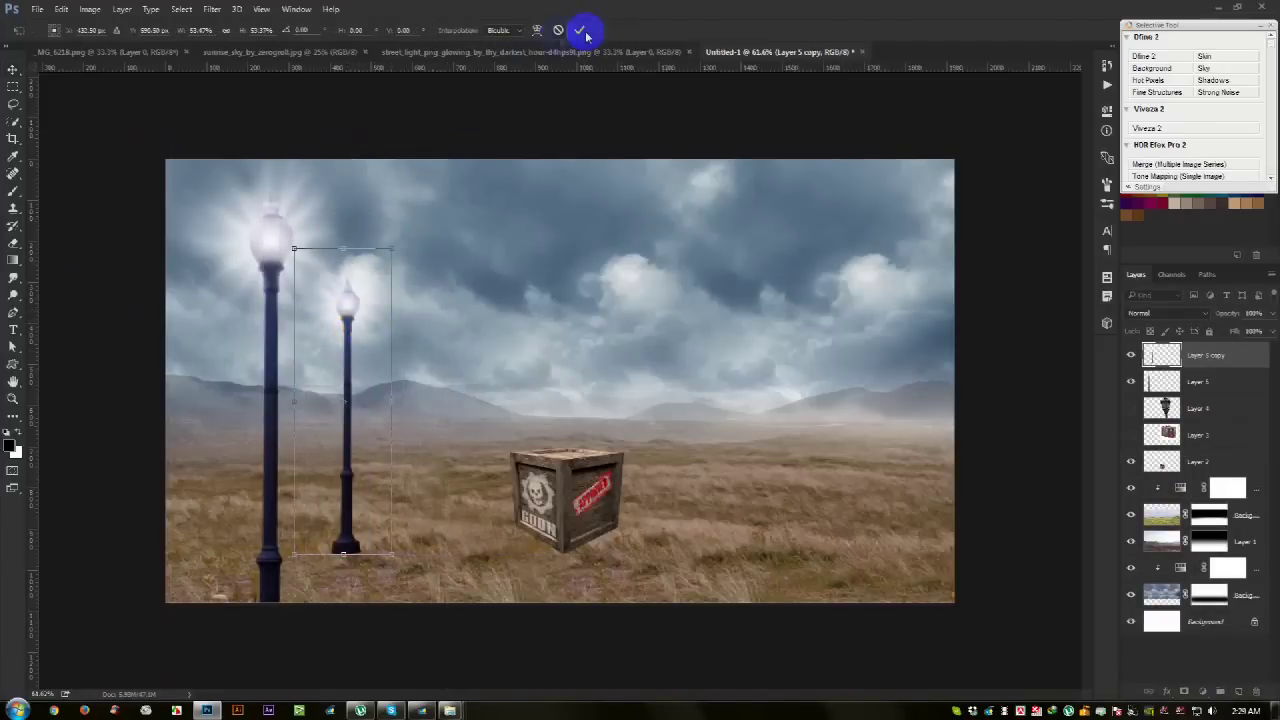
{"action": "left_click_drag", "start_coordinate": [403, 465], "coordinate": [432, 440]}
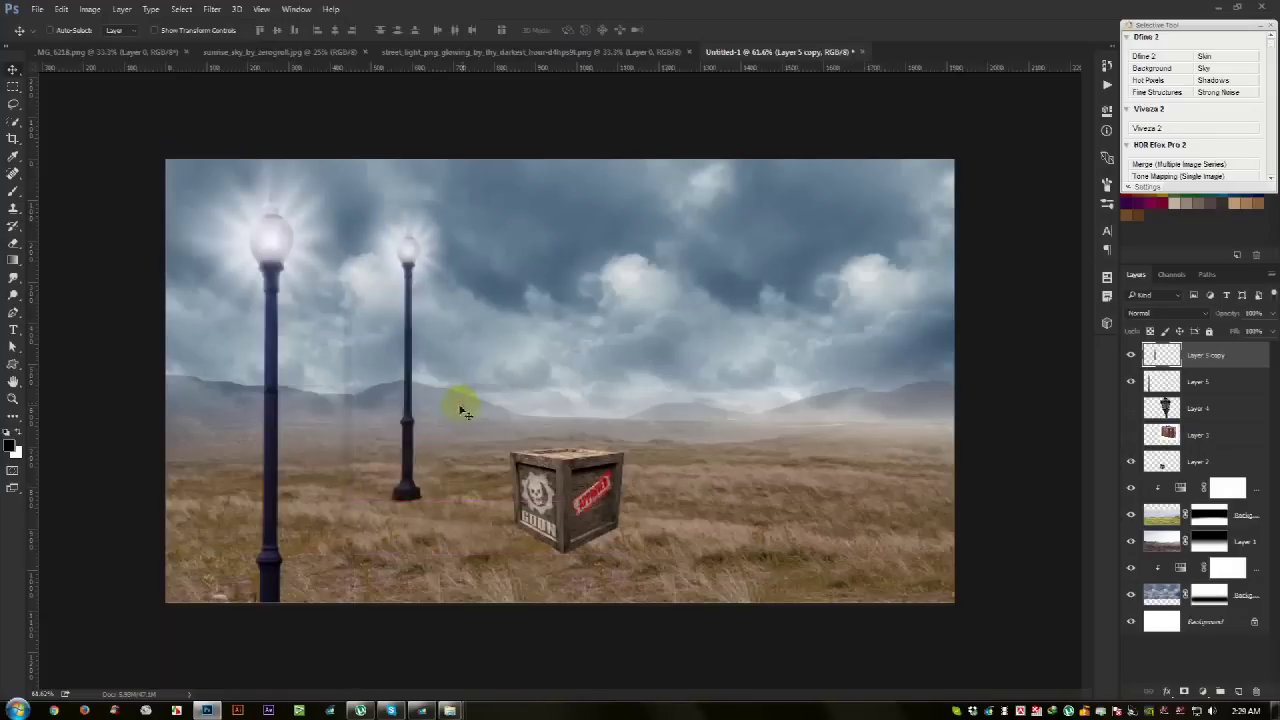
{"action": "left_click_drag", "start_coordinate": [432, 440], "coordinate": [423, 437]}
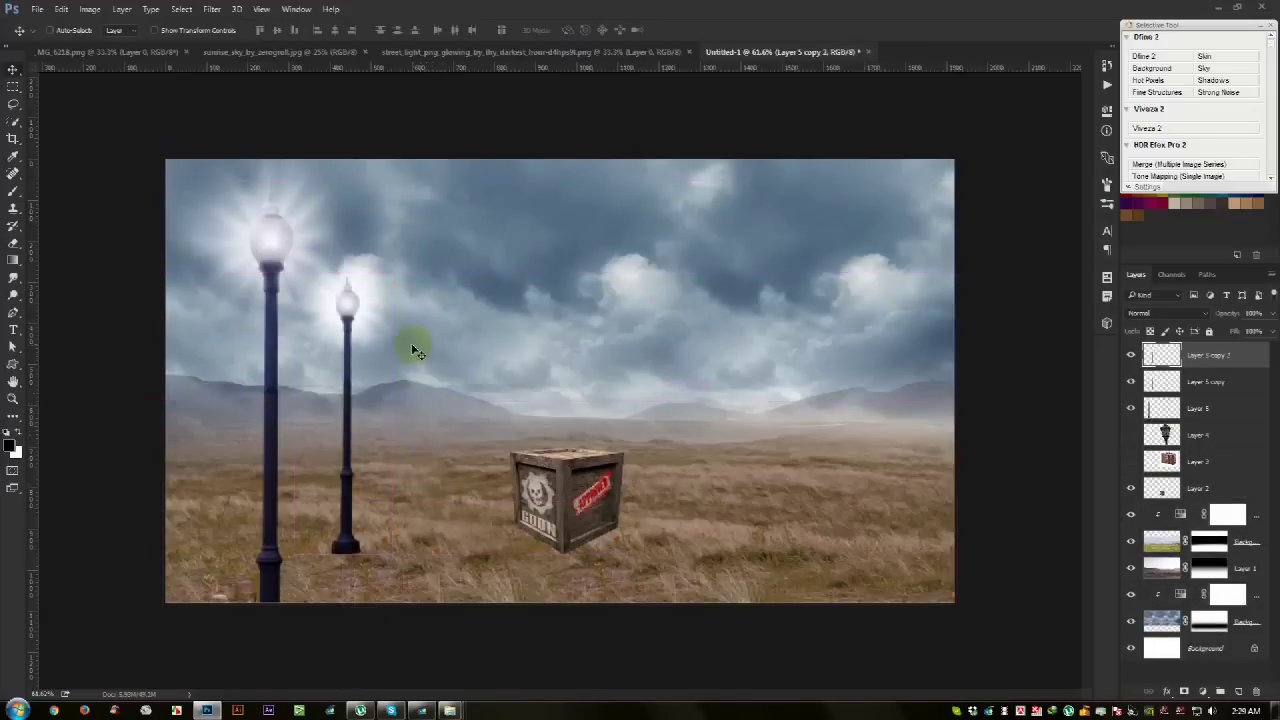
{"action": "key", "text": "ctrl+t"}
{"action": "mouse_move", "coordinate": [392, 250]}
{"action": "left_mouse_down"}
{"action": "mouse_move", "coordinate": [390, 381]}
{"action": "mouse_move", "coordinate": [409, 379]}
{"action": "left_mouse_up"}
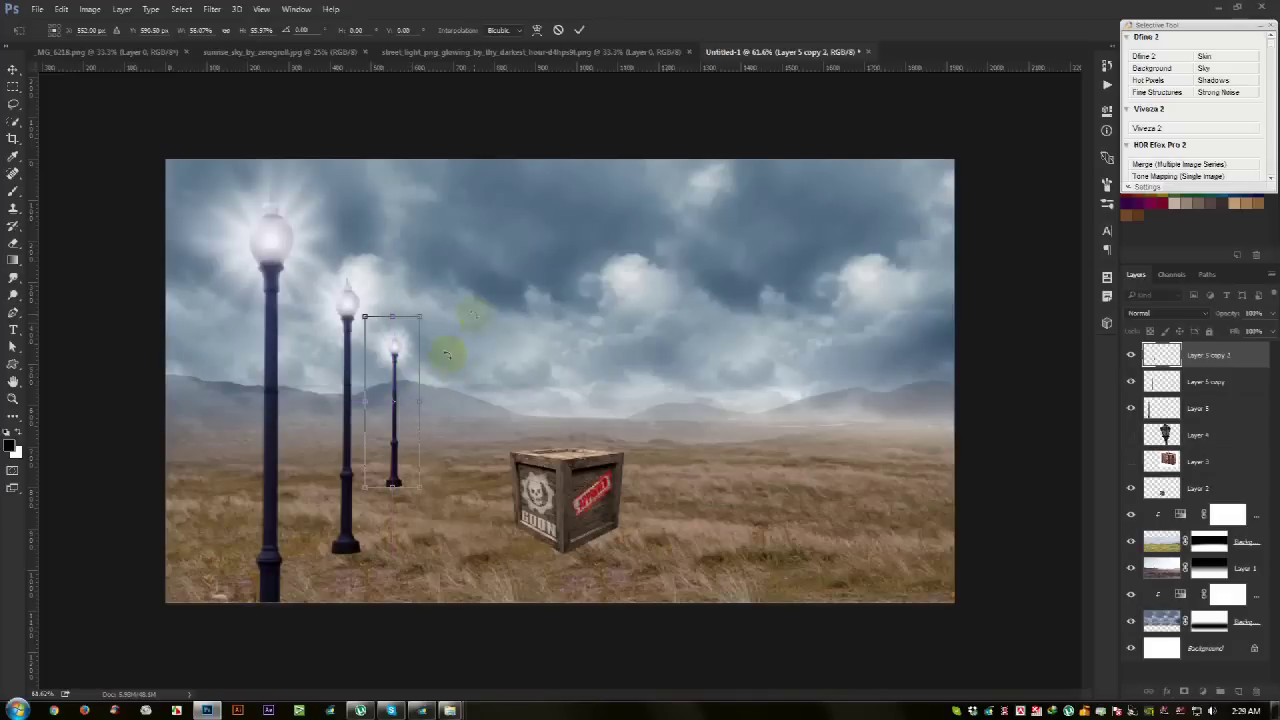
{"action": "left_click", "coordinate": [578, 31]}
Step: Add a fourth and fifth lamp, each scaled down further and spaced evenly up the row
{"action": "left_click_drag", "start_coordinate": [427, 412], "coordinate": [484, 386]}
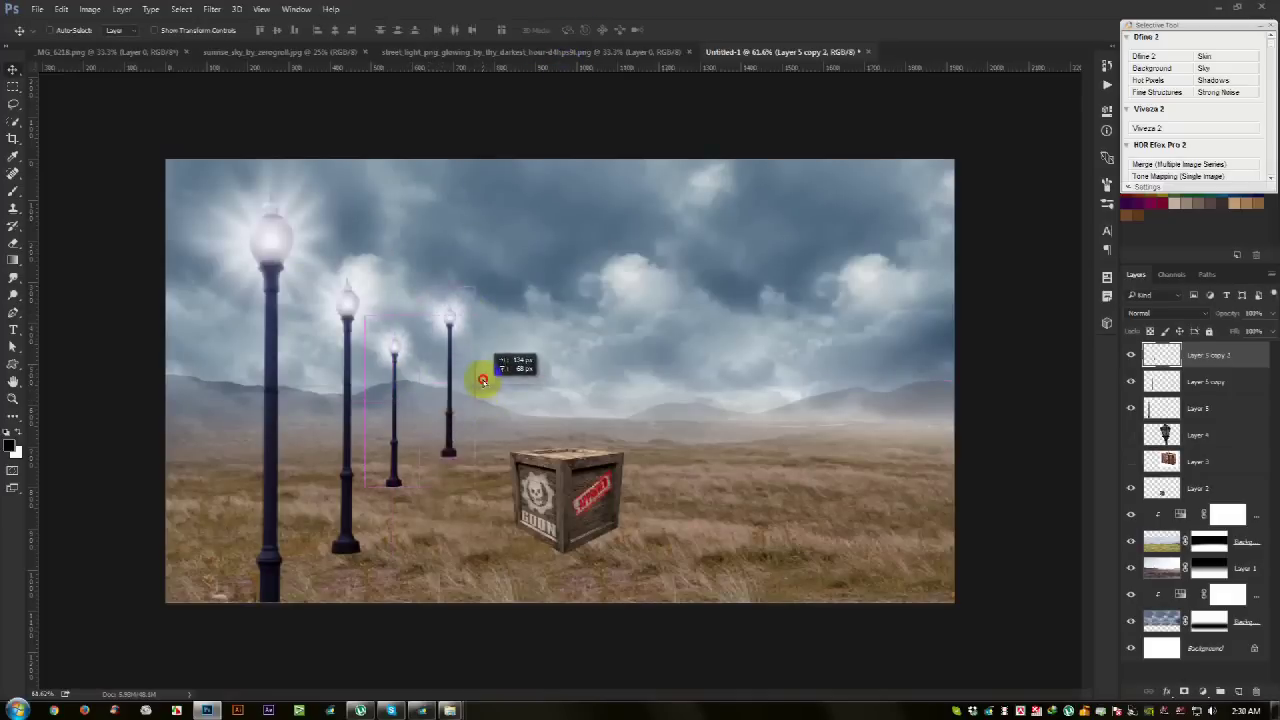
{"action": "key", "text": "ctrl+t"}
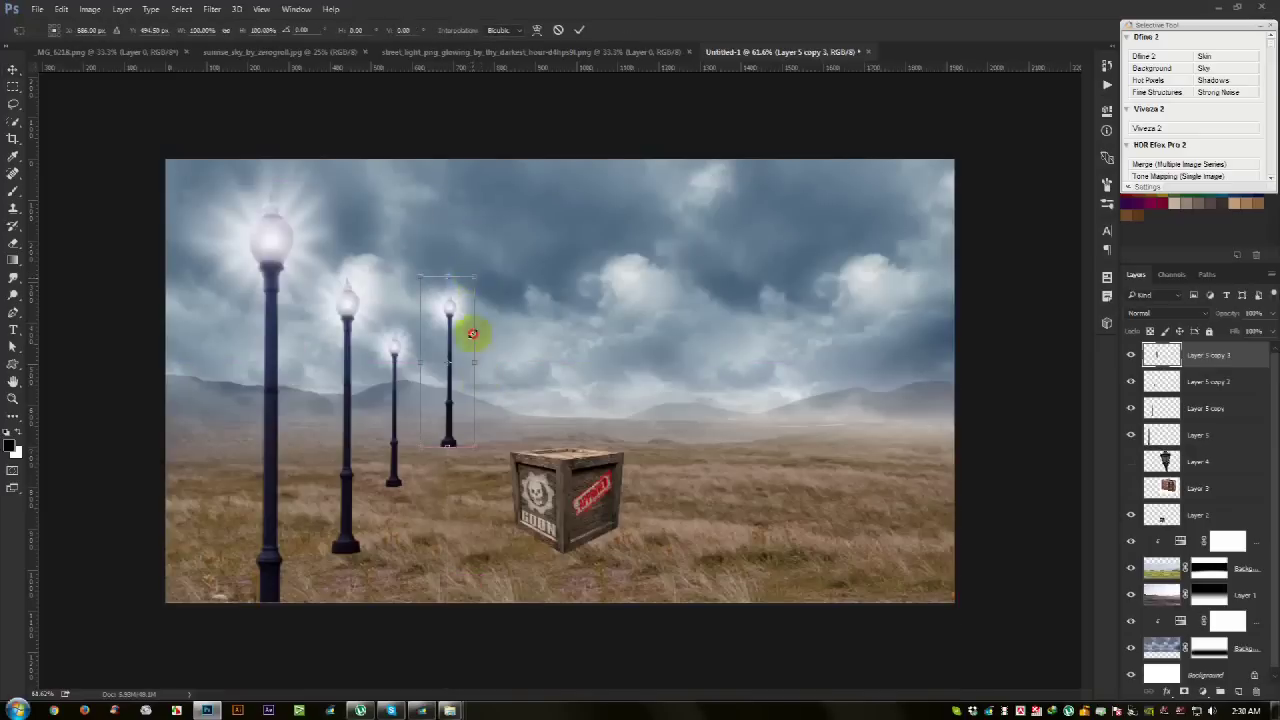
{"action": "left_click_drag", "start_coordinate": [472, 333], "coordinate": [464, 372]}
{"action": "key", "text": "Return"}
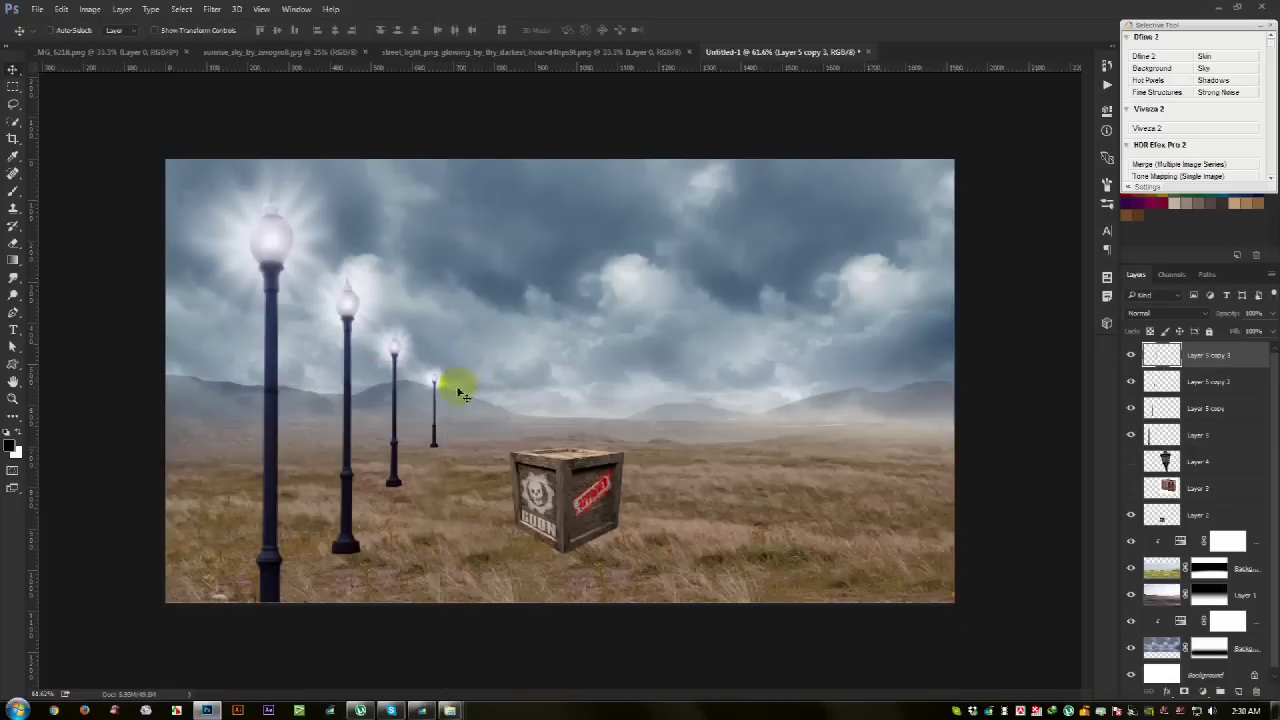
{"action": "mouse_move", "coordinate": [473, 404]}
{"action": "left_mouse_down"}
{"action": "mouse_move", "coordinate": [490, 394]}
{"action": "mouse_move", "coordinate": [481, 410]}
{"action": "left_mouse_up"}
{"action": "key", "text": "ctrl+t"}
{"action": "key", "text": "Return"}
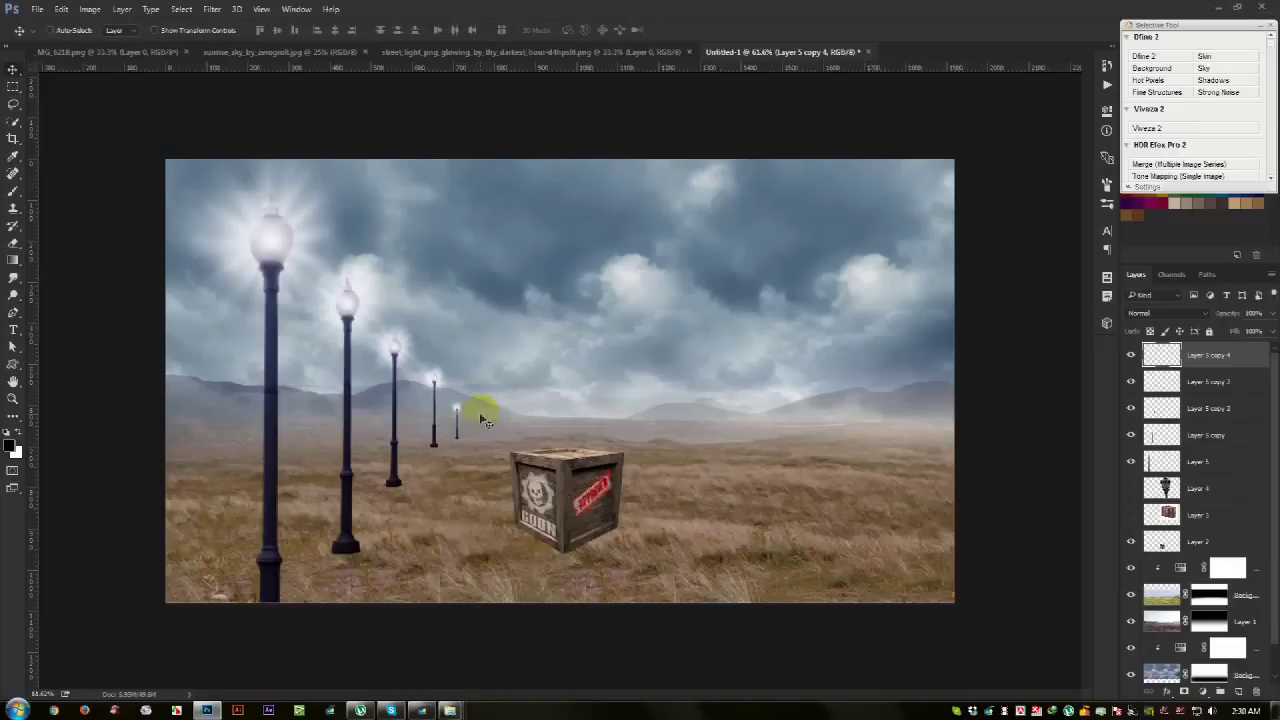
{"action": "scroll", "coordinate": [479, 412], "scroll_direction": "up", "scroll_amount": 3}
{"action": "left_click_drag", "start_coordinate": [479, 412], "coordinate": [503, 436]}
{"action": "scroll", "coordinate": [503, 436], "scroll_direction": "up", "scroll_amount": 3}
Step: Add two tiny lamp copies at the far end of the row near the horizon
{"action": "key", "text": "ctrl+alt+t"}
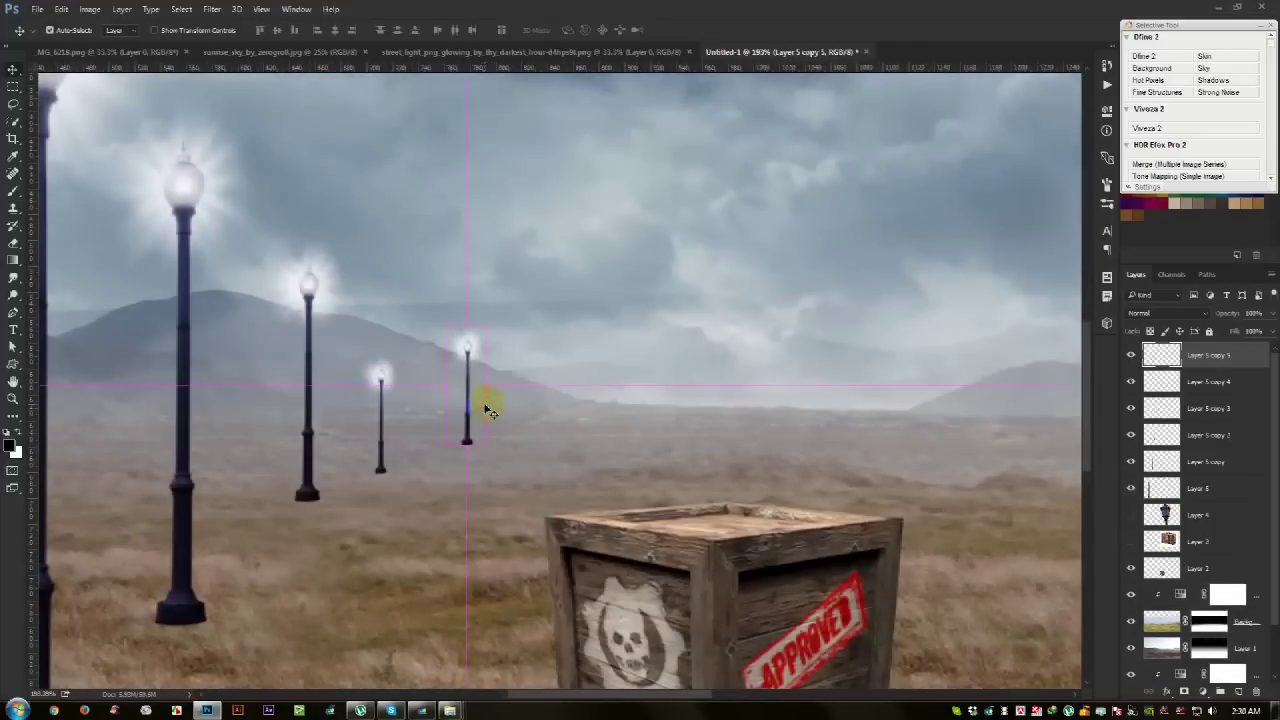
{"action": "left_click_drag", "start_coordinate": [490, 328], "coordinate": [480, 406]}
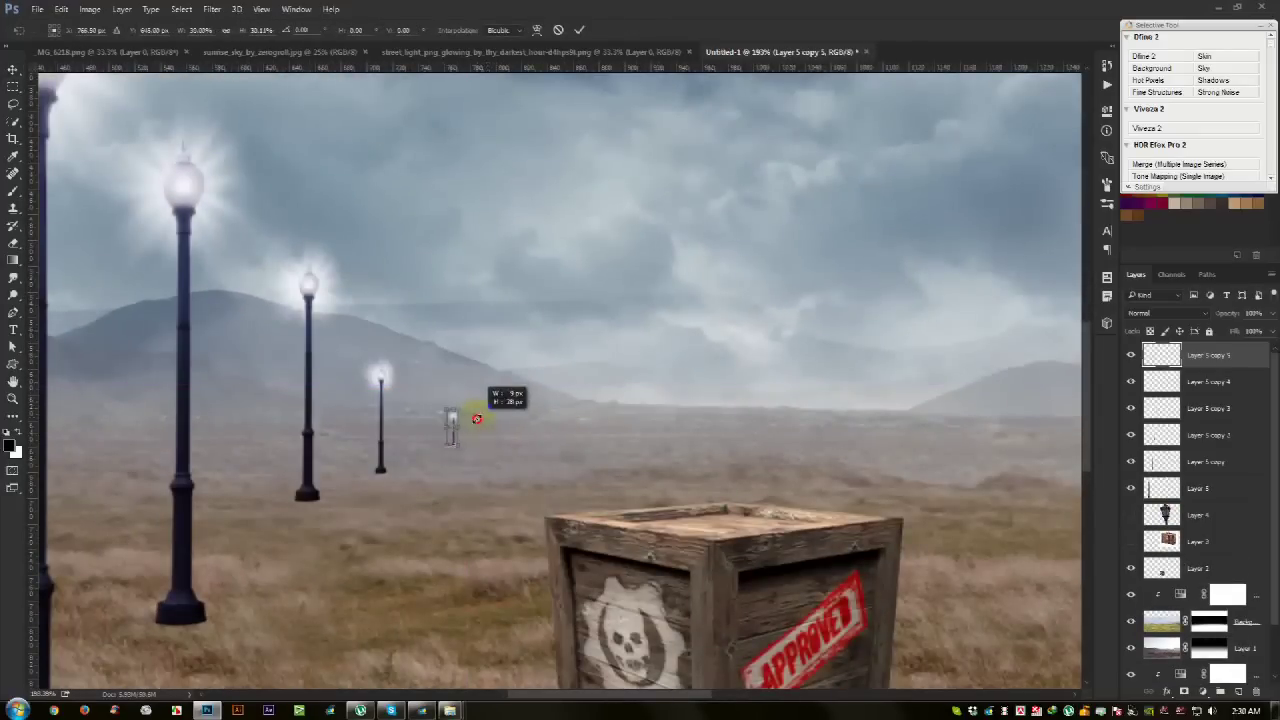
{"action": "key", "text": "Return"}
{"action": "mouse_move", "coordinate": [483, 418]}
{"action": "left_mouse_down"}
{"action": "mouse_move", "coordinate": [474, 406]}
{"action": "mouse_move", "coordinate": [475, 438]}
{"action": "left_mouse_up"}
{"action": "key", "text": "ctrl+alt+t"}
{"action": "key", "text": "Return"}
{"action": "scroll", "coordinate": [470, 447], "scroll_direction": "down", "scroll_amount": 3}
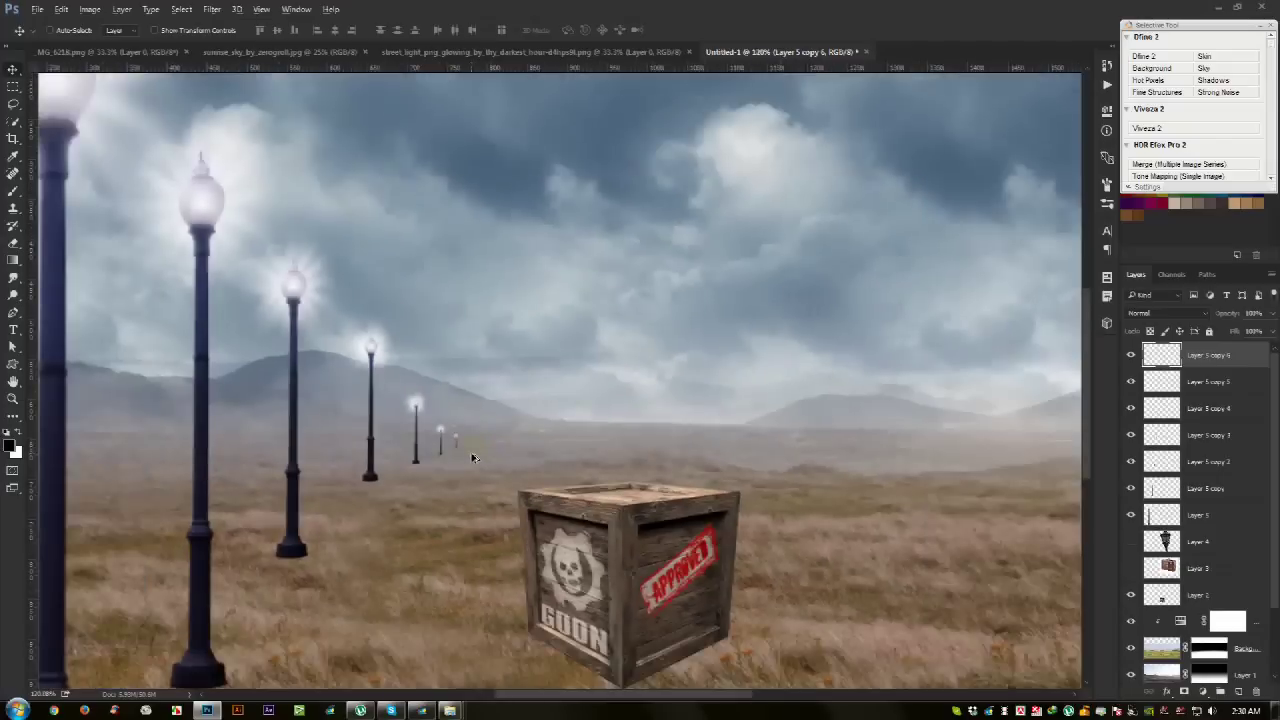
{"action": "scroll", "coordinate": [470, 450], "scroll_direction": "down", "scroll_amount": 3}
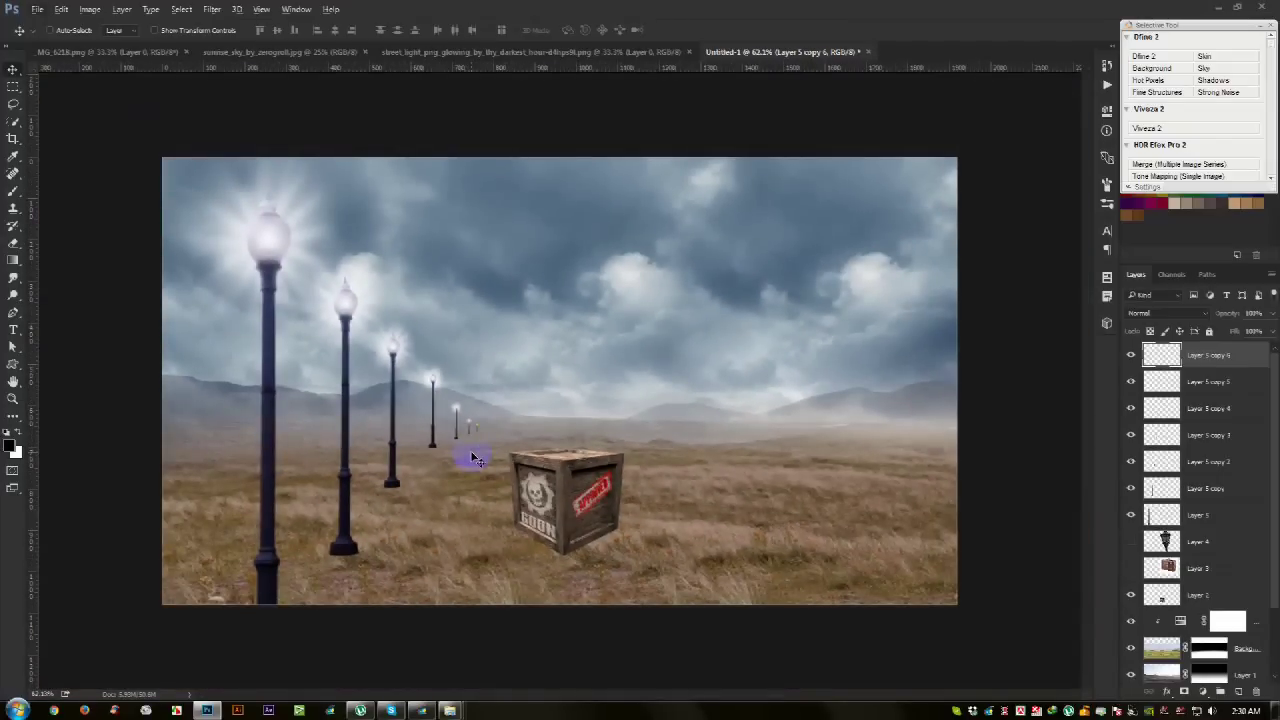
Step: Group all lamp layers as Group 1, delete the lantern Layer 4, and show the suitcase
{"action": "left_click", "coordinate": [1200, 520]}
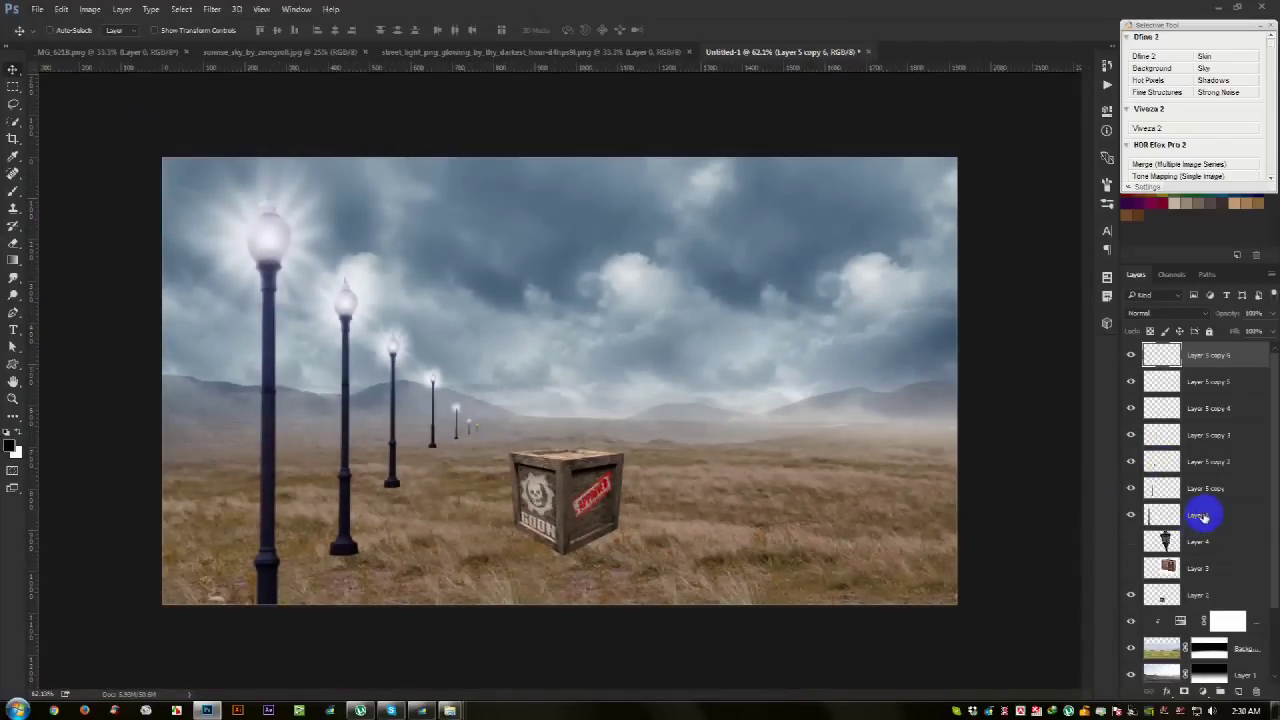
{"action": "left_click", "coordinate": [1180, 518], "text": "shift"}
{"action": "key", "text": "ctrl+g"}
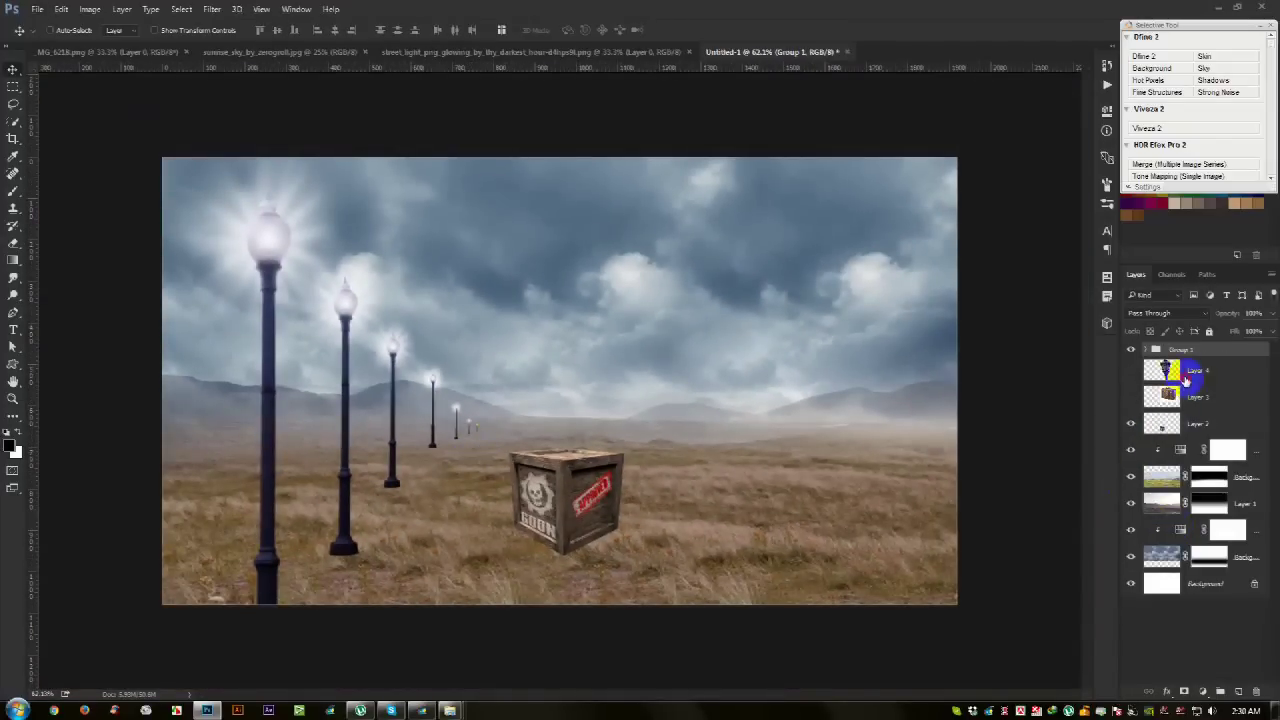
{"action": "left_click", "coordinate": [1135, 371]}
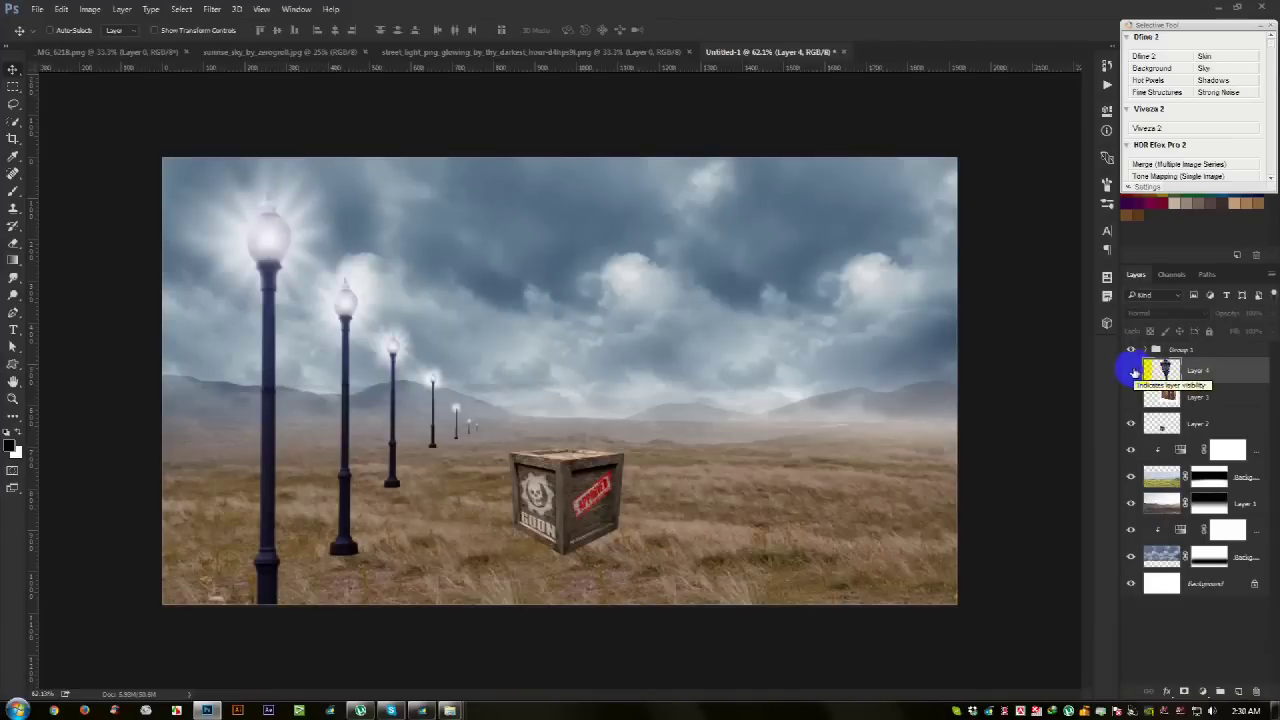
{"action": "left_click", "coordinate": [1131, 372]}
{"action": "key", "text": "Delete"}
{"action": "left_click", "coordinate": [1131, 372]}
Step: Move the suitcase and delete its white background with the Magic Wand, including inside the handle
{"action": "left_click_drag", "start_coordinate": [820, 352], "coordinate": [778, 397]}
{"action": "right_click", "coordinate": [14, 128]}
{"action": "left_click", "coordinate": [70, 132]}
{"action": "left_click", "coordinate": [482, 244]}
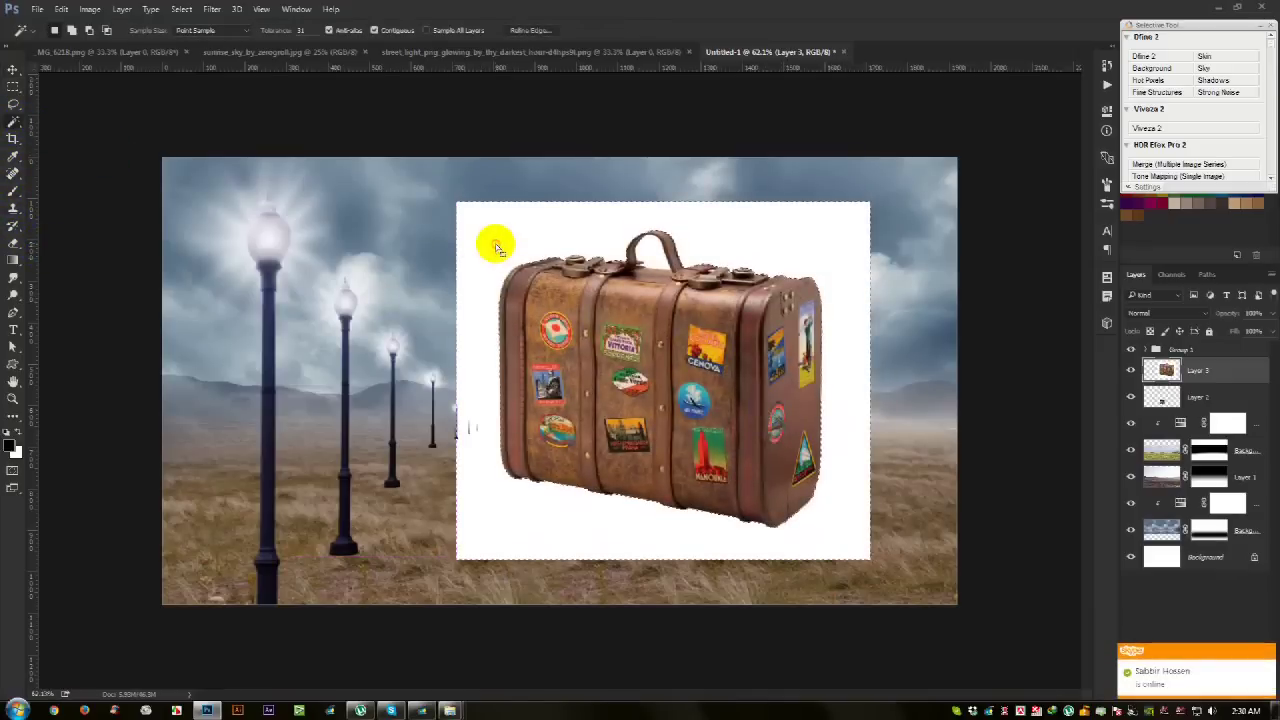
{"action": "key", "text": "Delete"}
{"action": "left_click", "coordinate": [648, 254]}
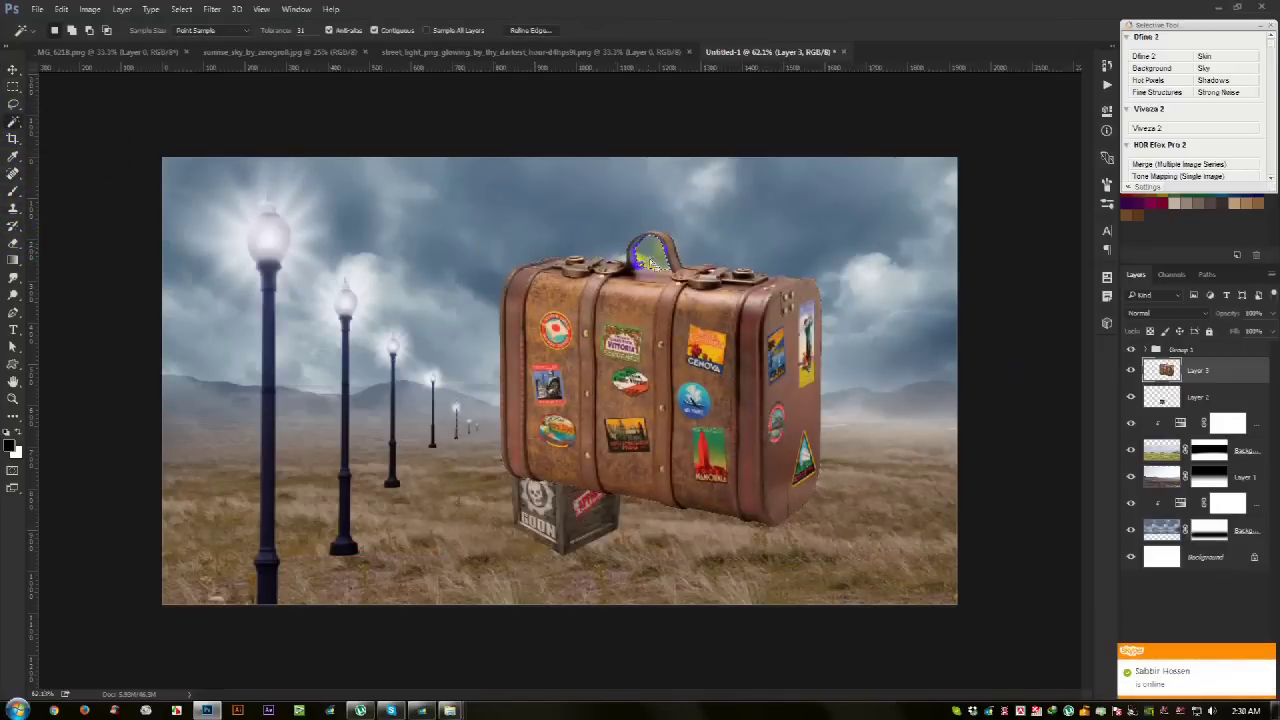
Step: Shrink the suitcase and set it on the grass right of the crate
{"action": "key", "text": "ctrl+t"}
{"action": "left_click_drag", "start_coordinate": [825, 231], "coordinate": [693, 350]}
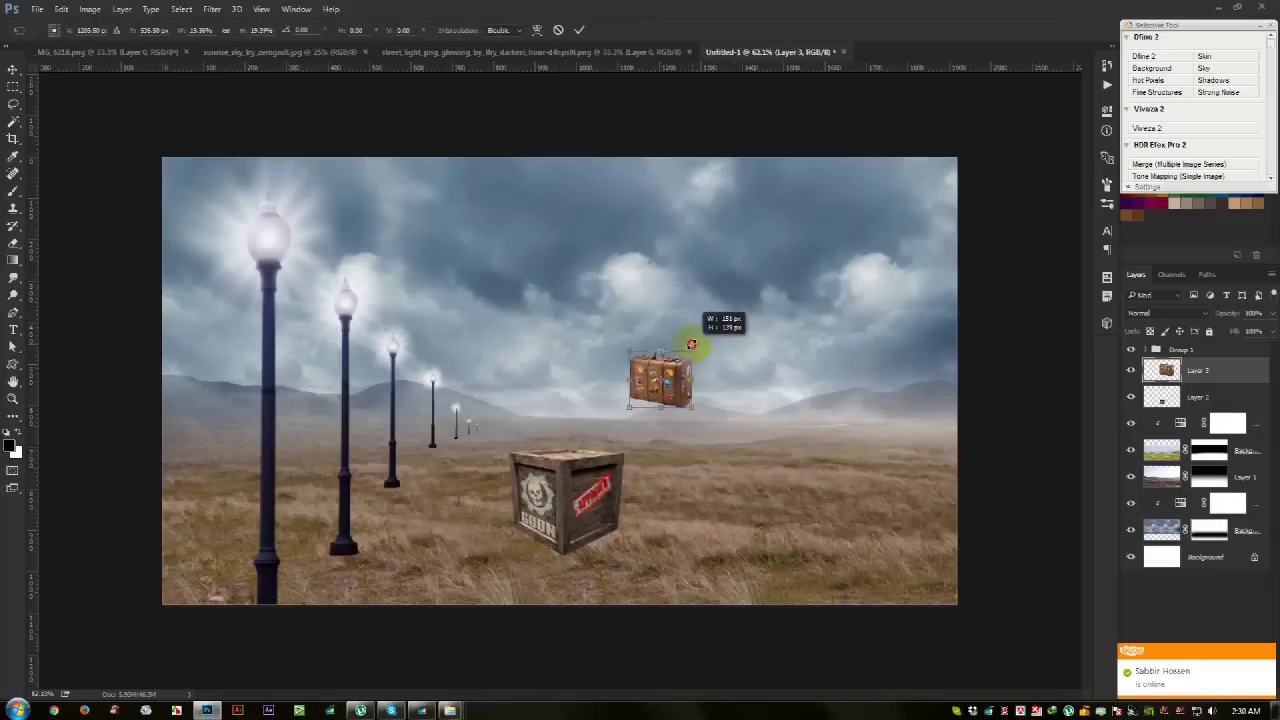
{"action": "key", "text": "Return"}
{"action": "key", "text": "w"}
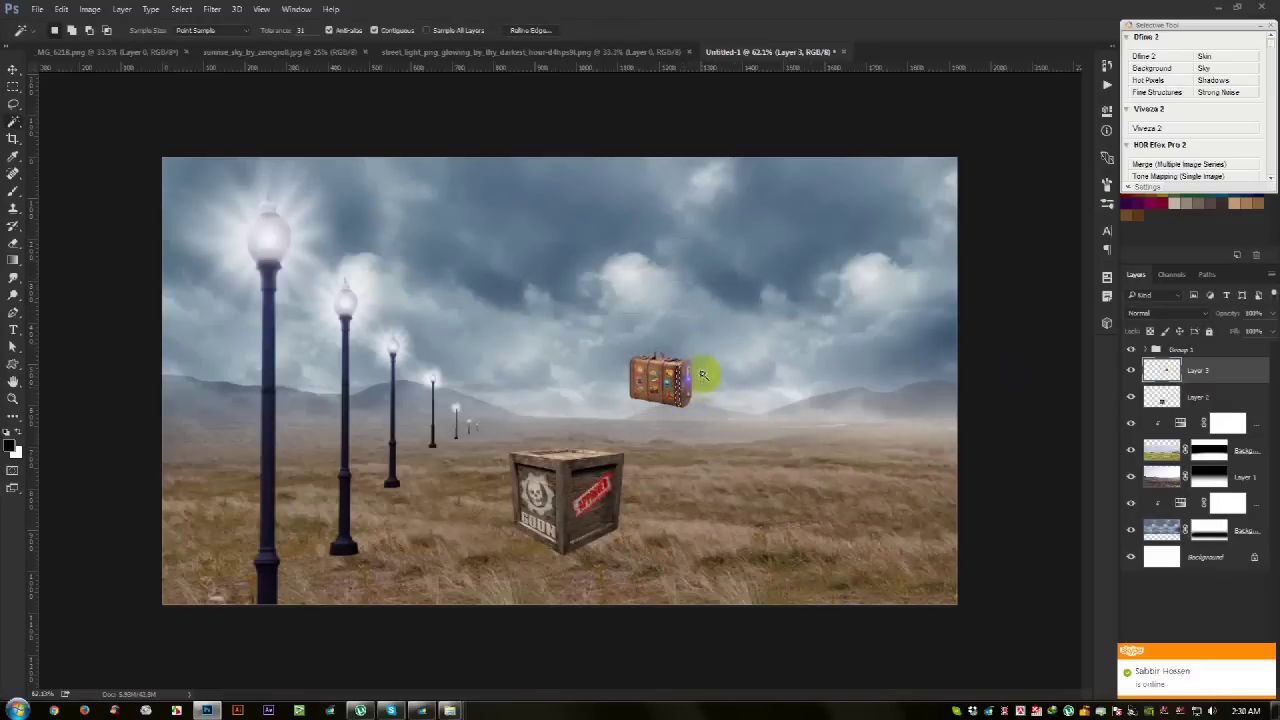
{"action": "left_click", "coordinate": [13, 69]}
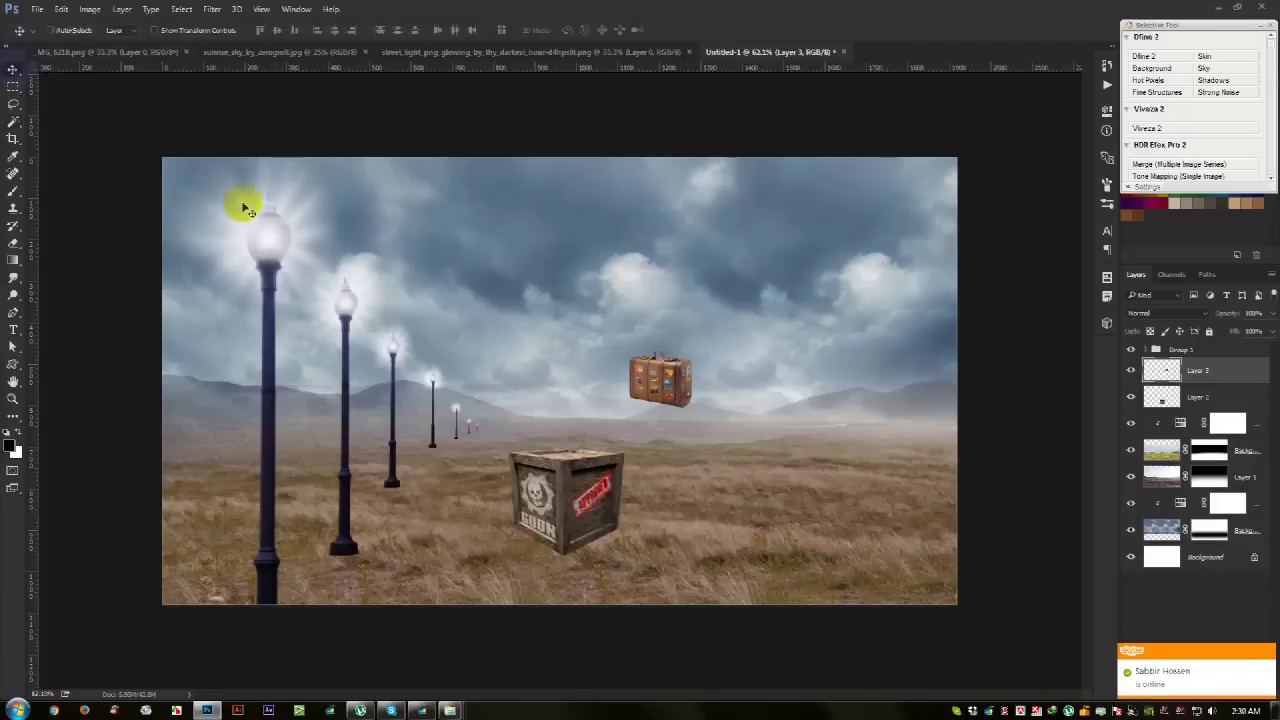
{"action": "left_click_drag", "start_coordinate": [652, 436], "coordinate": [793, 546]}
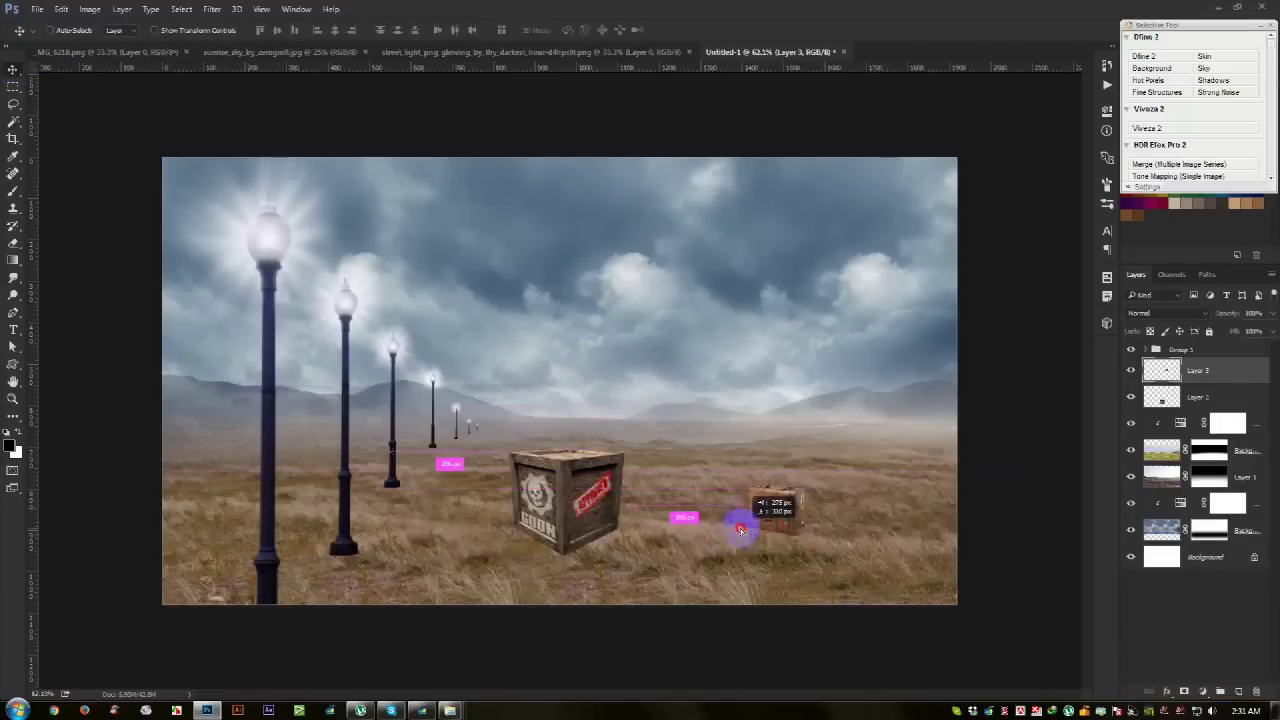
{"action": "left_click_drag", "start_coordinate": [787, 537], "coordinate": [814, 520]}
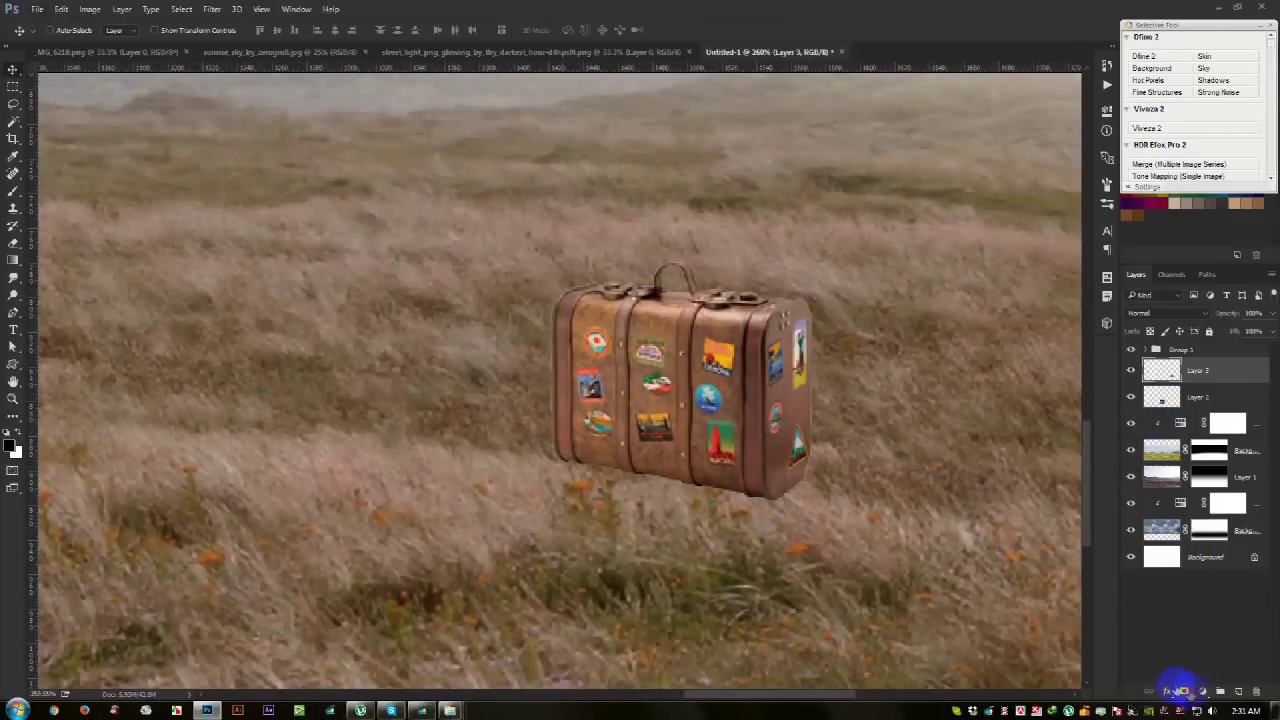
Step: Add a mask to the suitcase layer and set up a larger grass brush in black
{"action": "left_click", "coordinate": [1184, 691]}
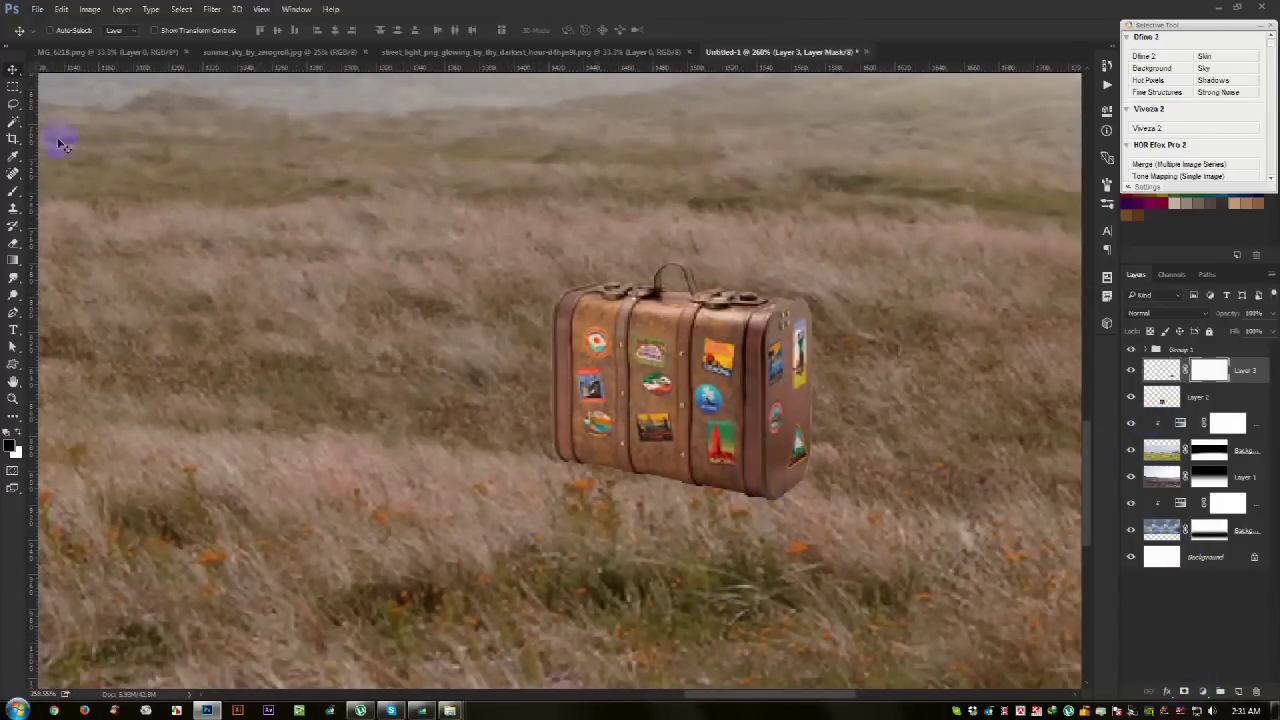
{"action": "left_click", "coordinate": [20, 191]}
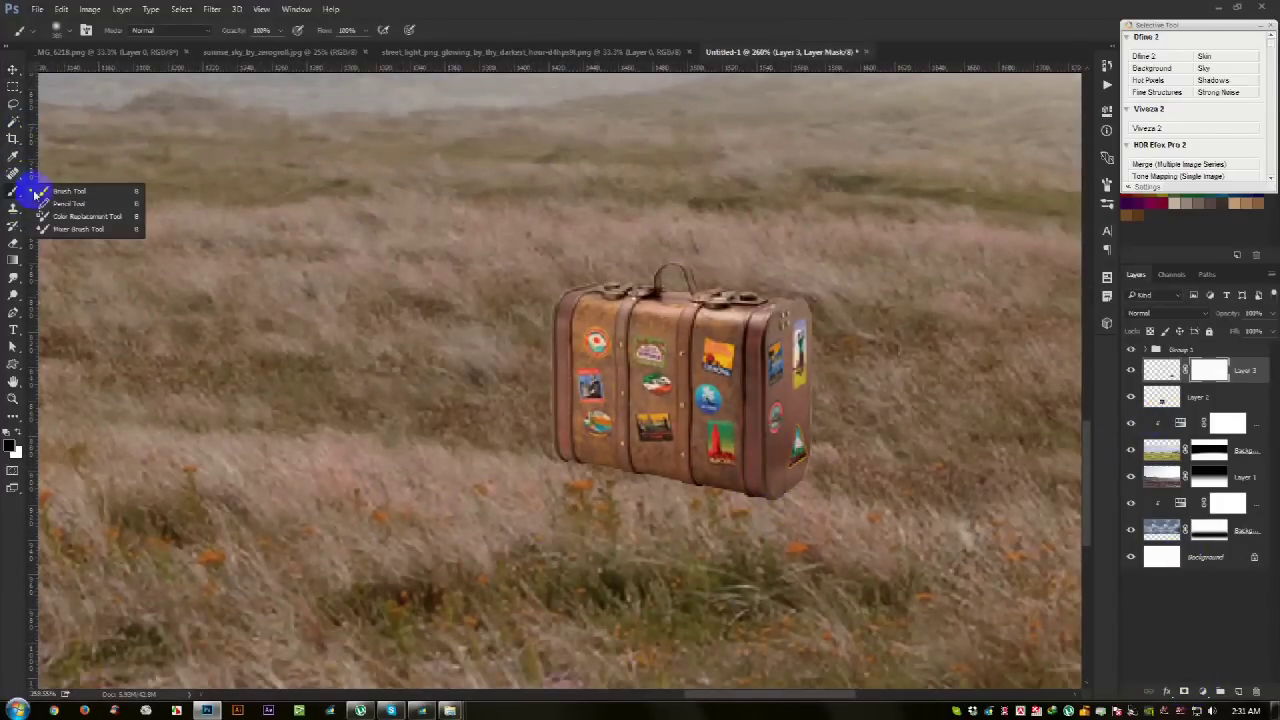
{"action": "right_click", "coordinate": [253, 251]}
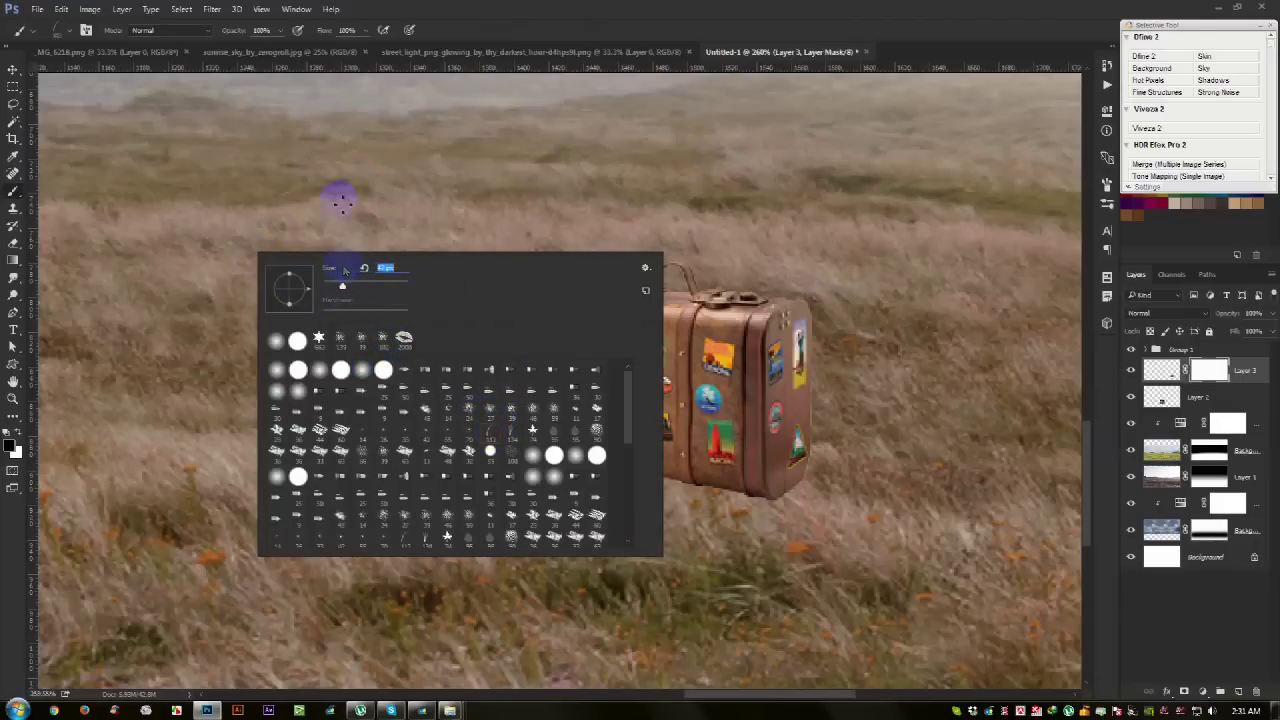
{"action": "left_click", "coordinate": [357, 287]}
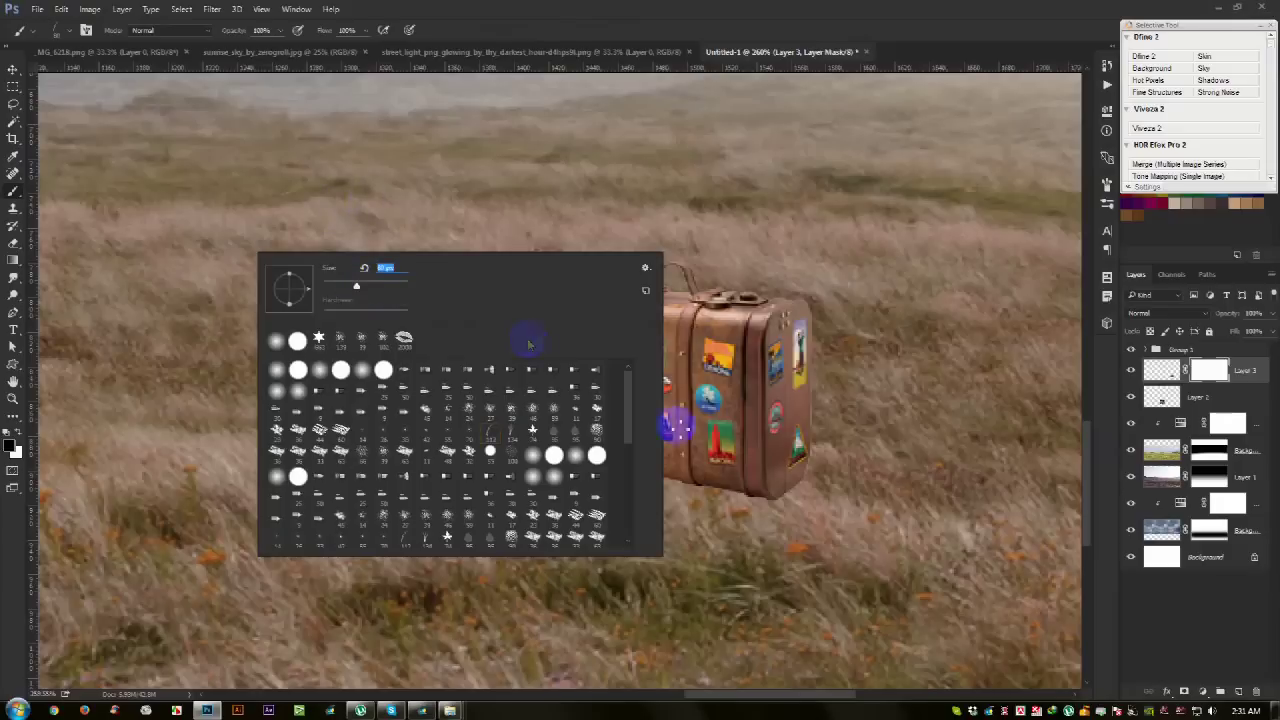
{"action": "left_click", "coordinate": [770, 505]}
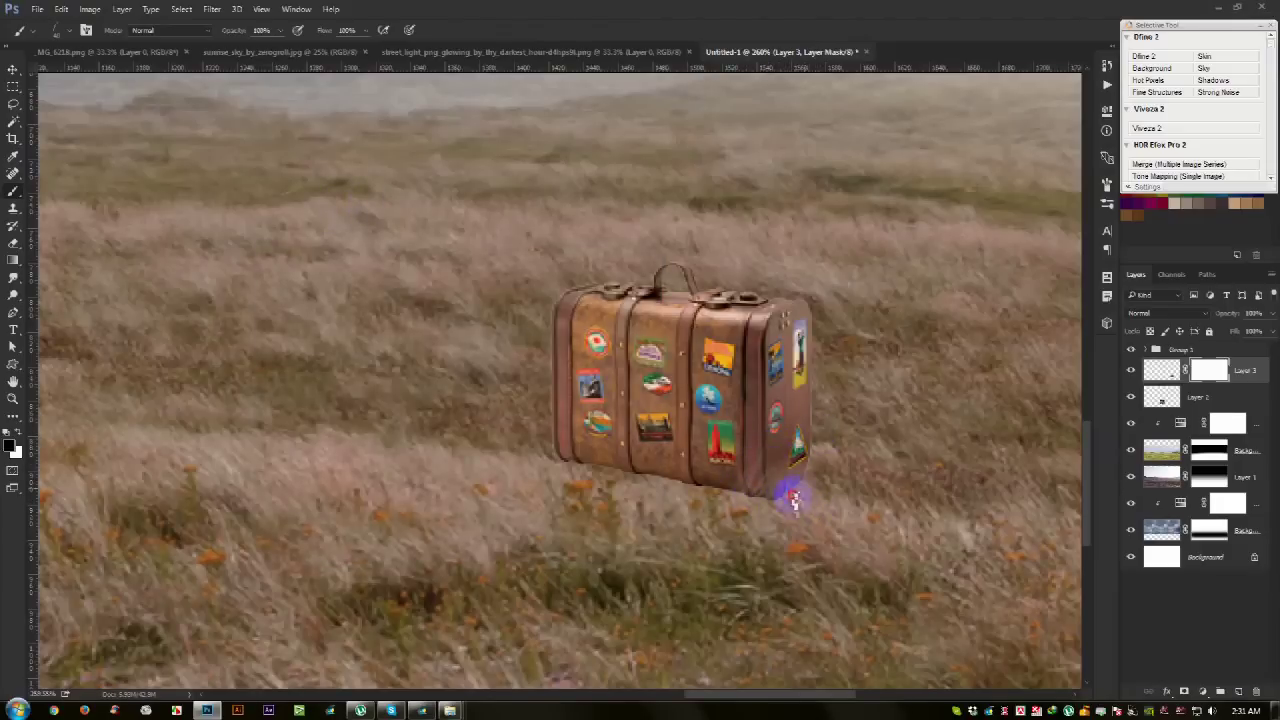
{"action": "left_click", "coordinate": [15, 452]}
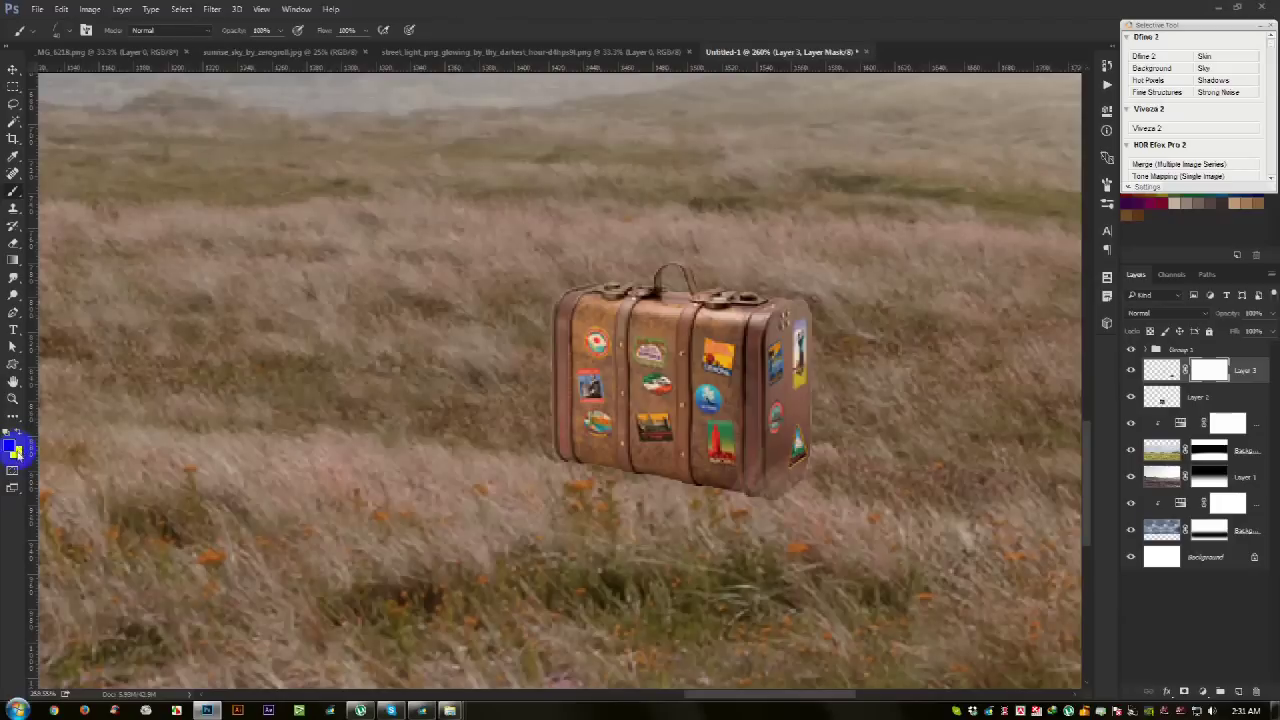
{"action": "left_click", "coordinate": [580, 352]}
{"action": "left_click", "coordinate": [772, 180]}
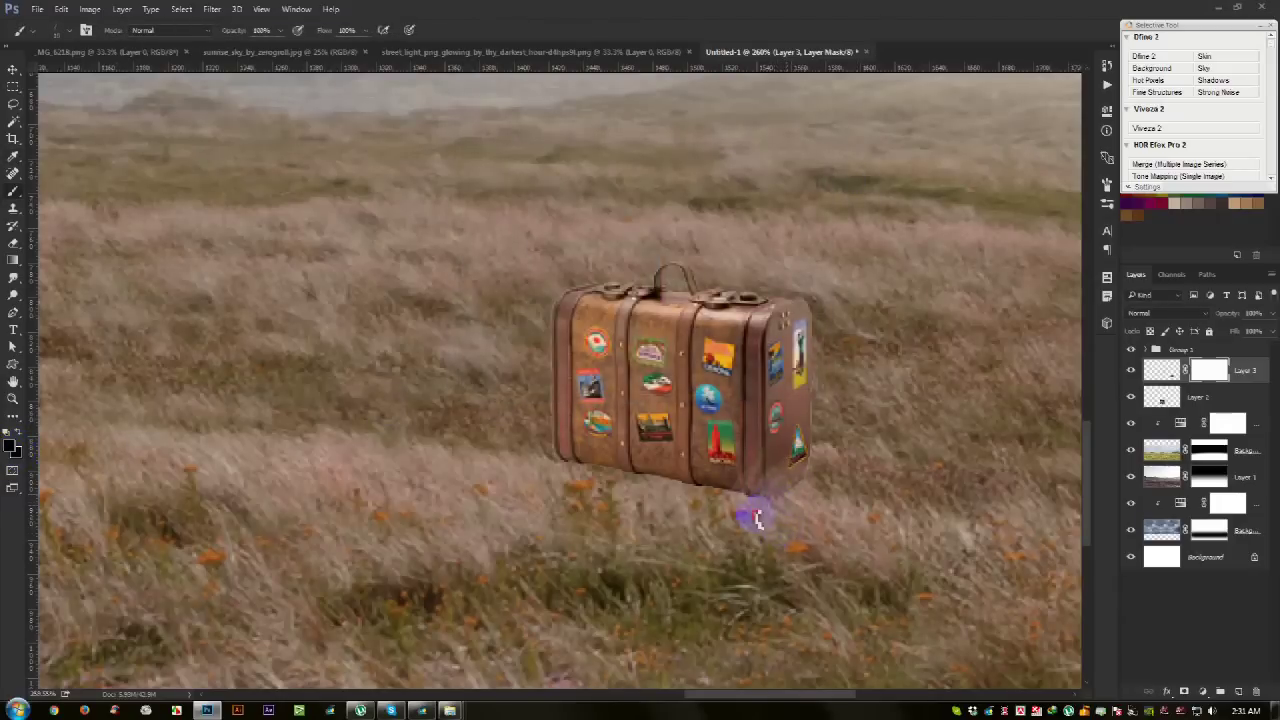
Step: Paint the mask along the suitcase's bottom edge so grass blades overlap it
{"action": "left_click_drag", "start_coordinate": [731, 497], "coordinate": [613, 484]}
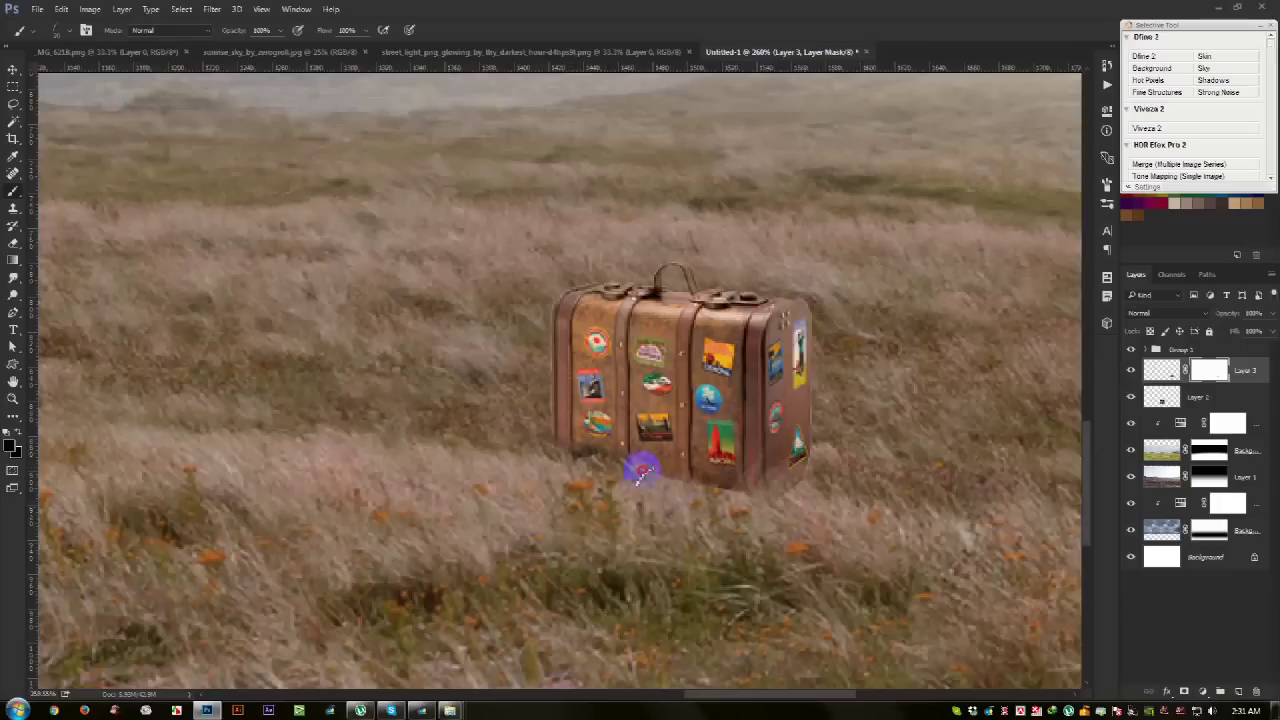
{"action": "left_click_drag", "start_coordinate": [697, 502], "coordinate": [748, 503]}
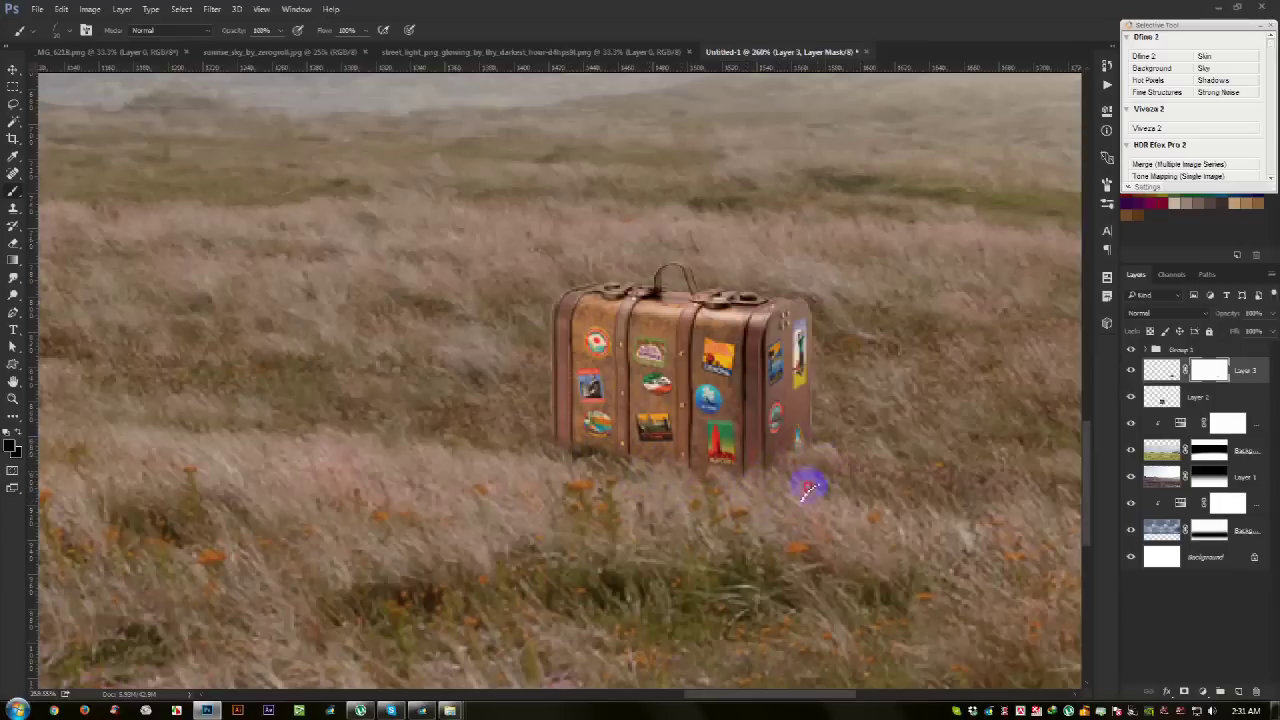
{"action": "mouse_move", "coordinate": [575, 462]}
{"action": "left_mouse_down"}
{"action": "mouse_move", "coordinate": [300, 522]}
{"action": "mouse_move", "coordinate": [586, 557]}
{"action": "mouse_move", "coordinate": [600, 586]}
{"action": "mouse_move", "coordinate": [646, 486]}
{"action": "mouse_move", "coordinate": [700, 442]}
{"action": "left_mouse_up"}
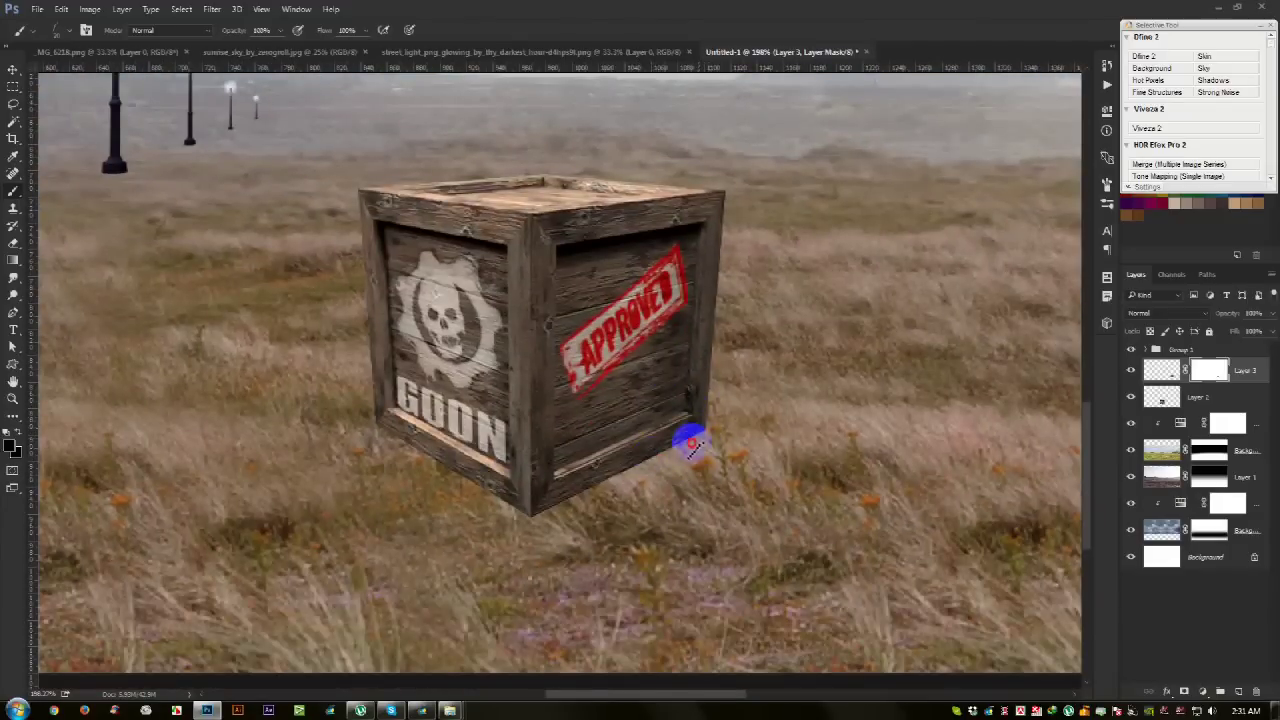
Step: Add a mask to crate Layer 2 and paint grass over its bottom edge and lower corner
{"action": "left_click", "coordinate": [1198, 400]}
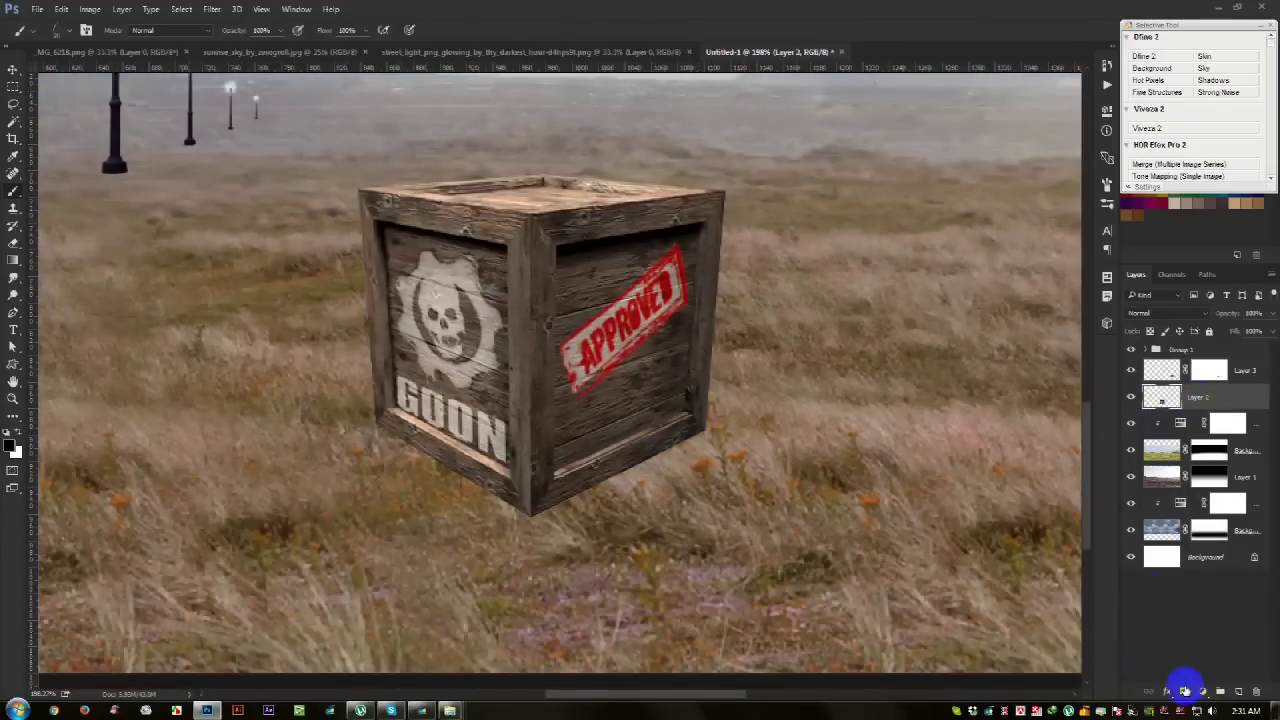
{"action": "left_click", "coordinate": [1184, 690]}
{"action": "left_click_drag", "start_coordinate": [714, 432], "coordinate": [644, 460]}
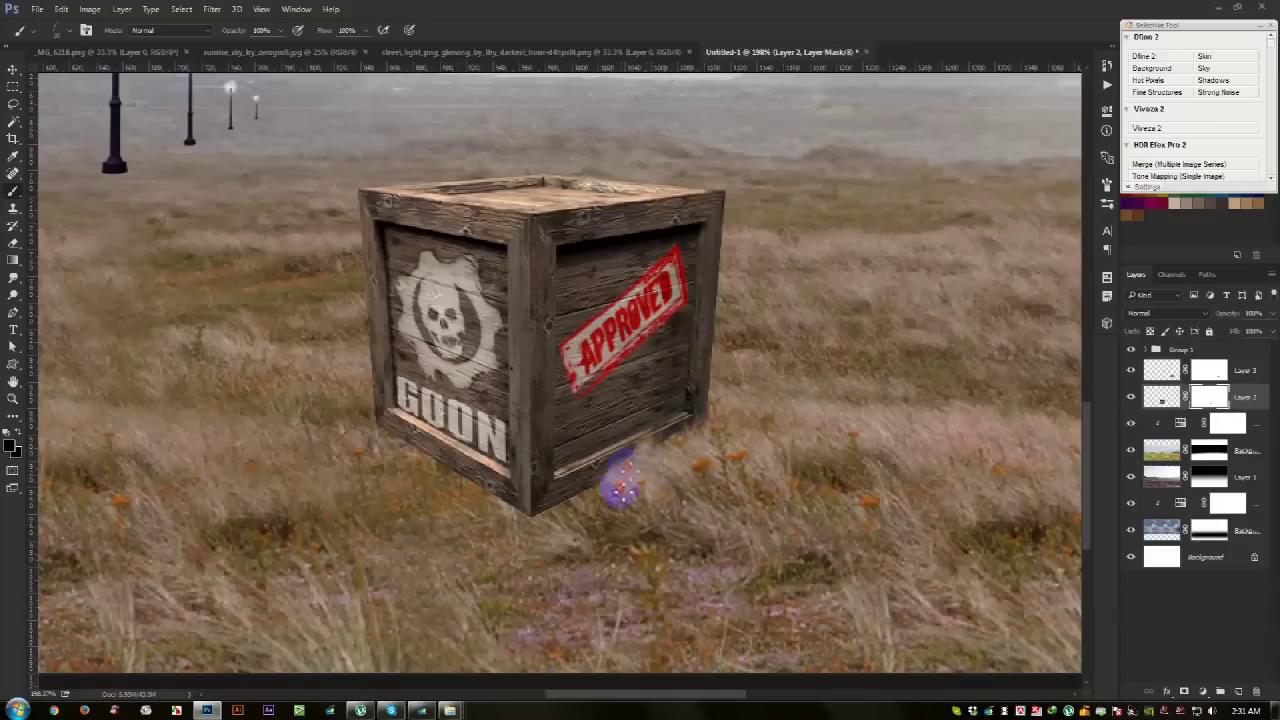
{"action": "mouse_move", "coordinate": [524, 521]}
{"action": "left_mouse_down"}
{"action": "mouse_move", "coordinate": [416, 469]}
{"action": "mouse_move", "coordinate": [414, 457]}
{"action": "mouse_move", "coordinate": [466, 486]}
{"action": "mouse_move", "coordinate": [371, 423]}
{"action": "left_mouse_up"}
{"action": "left_click_drag", "start_coordinate": [503, 507], "coordinate": [490, 535]}
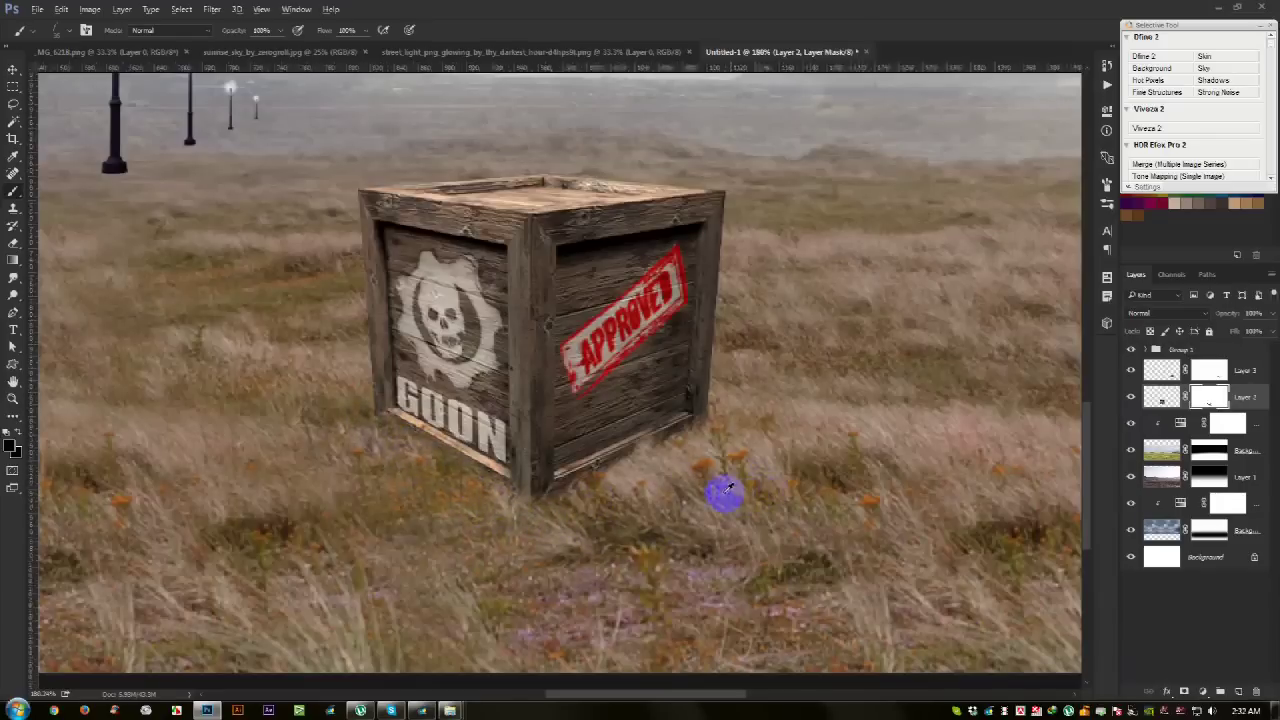
{"action": "key", "text": "ctrl+0"}
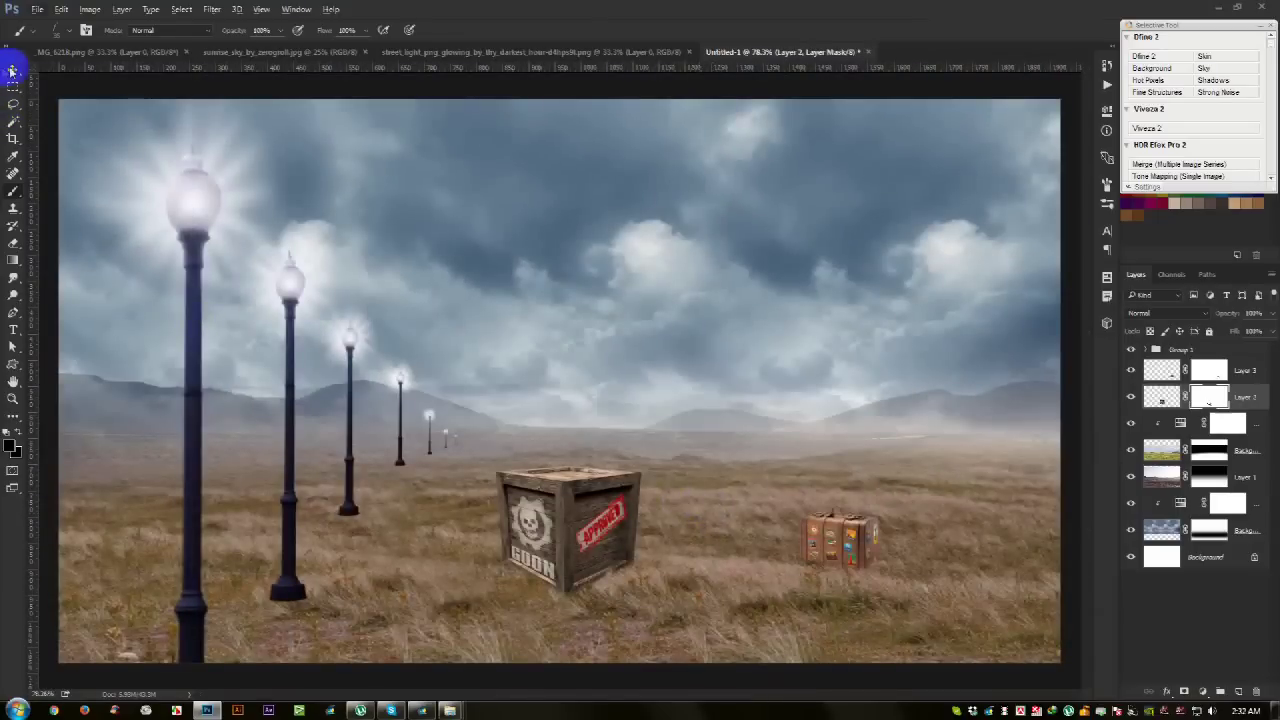
Step: Drag the man's photo into the composite and move Group 1 below Layer 2
{"action": "left_click", "coordinate": [12, 70]}
{"action": "left_click", "coordinate": [66, 51]}
{"action": "mouse_move", "coordinate": [527, 314]}
{"action": "left_mouse_down"}
{"action": "mouse_move", "coordinate": [814, 38]}
{"action": "mouse_move", "coordinate": [607, 283]}
{"action": "left_mouse_up"}
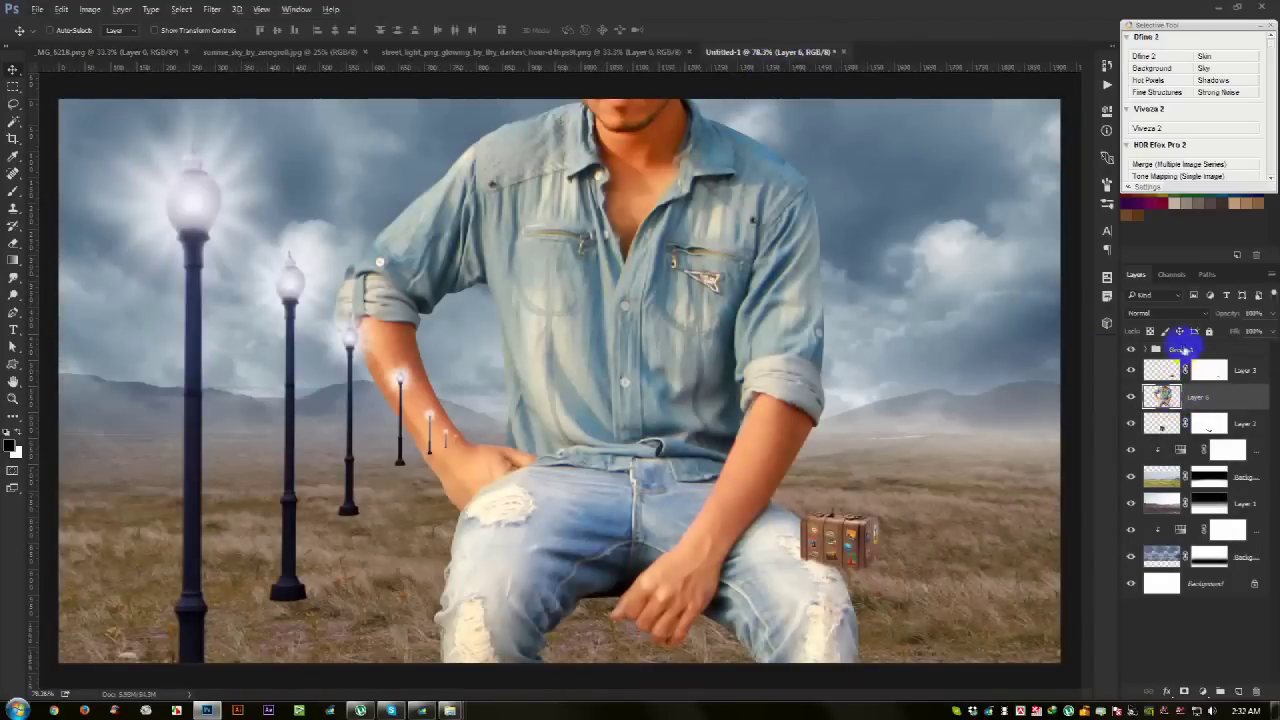
{"action": "left_click", "coordinate": [1180, 349]}
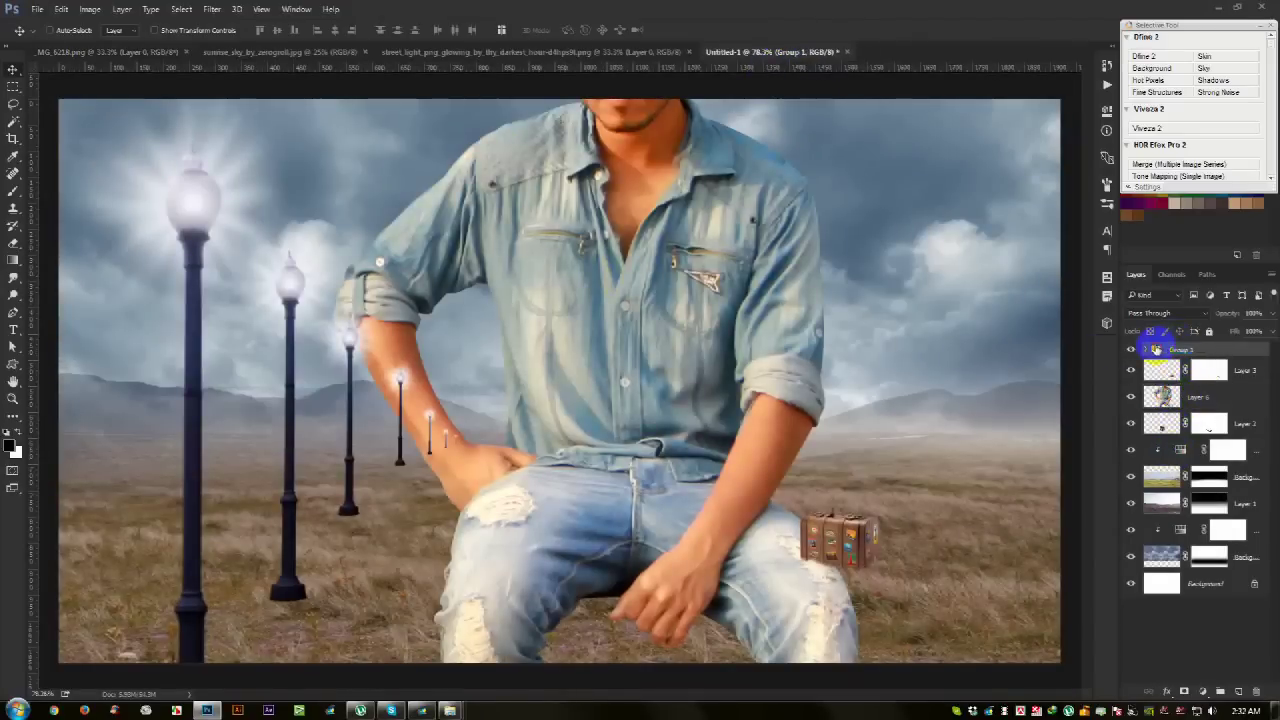
{"action": "left_click_drag", "start_coordinate": [1157, 349], "coordinate": [1168, 428]}
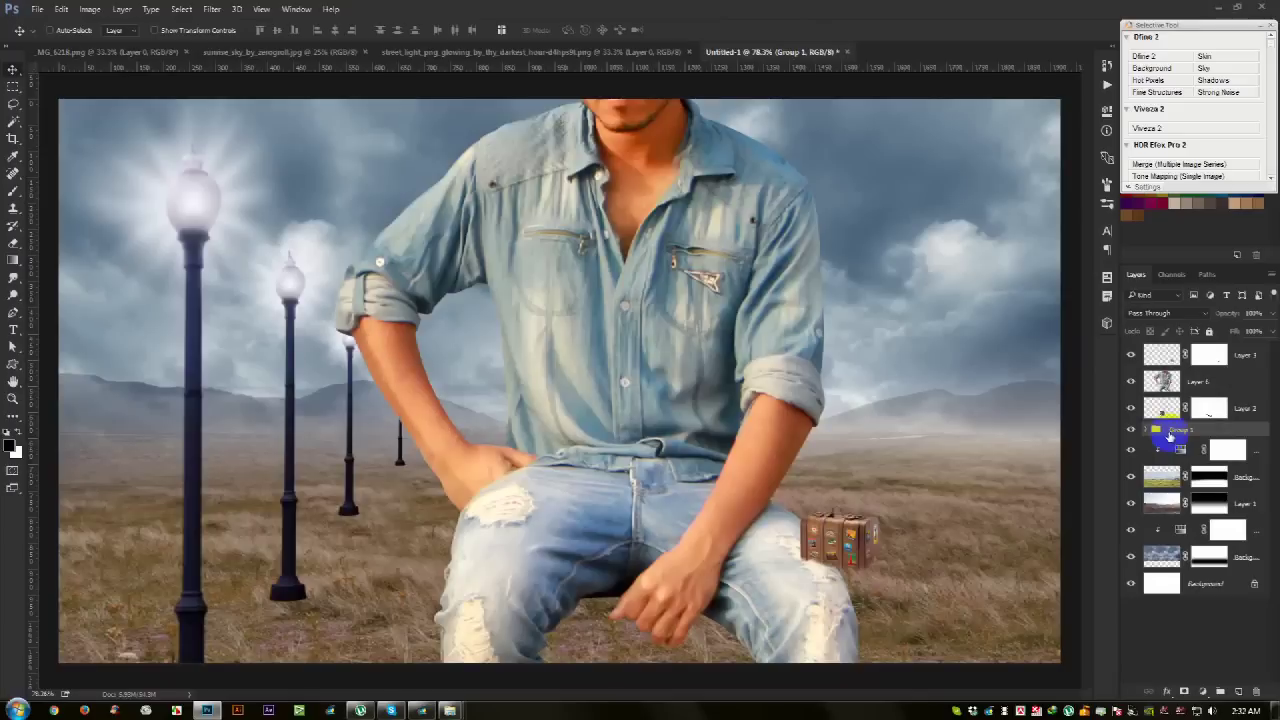
Step: Convert the man's Layer 6 to a Smart Object, scale it to about 27%, and seat him on the crate
{"action": "left_click", "coordinate": [1204, 381]}
{"action": "right_click", "coordinate": [1204, 381]}
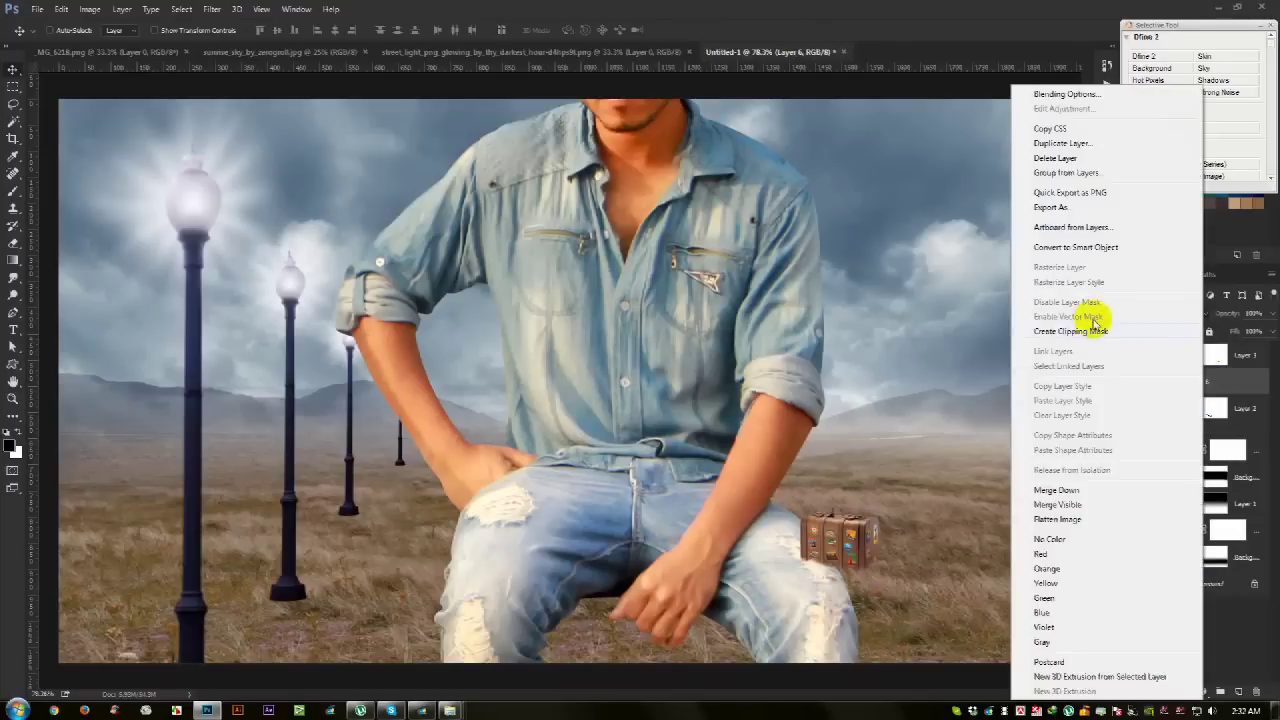
{"action": "left_click", "coordinate": [1063, 249]}
{"action": "key", "text": "ctrl+t"}
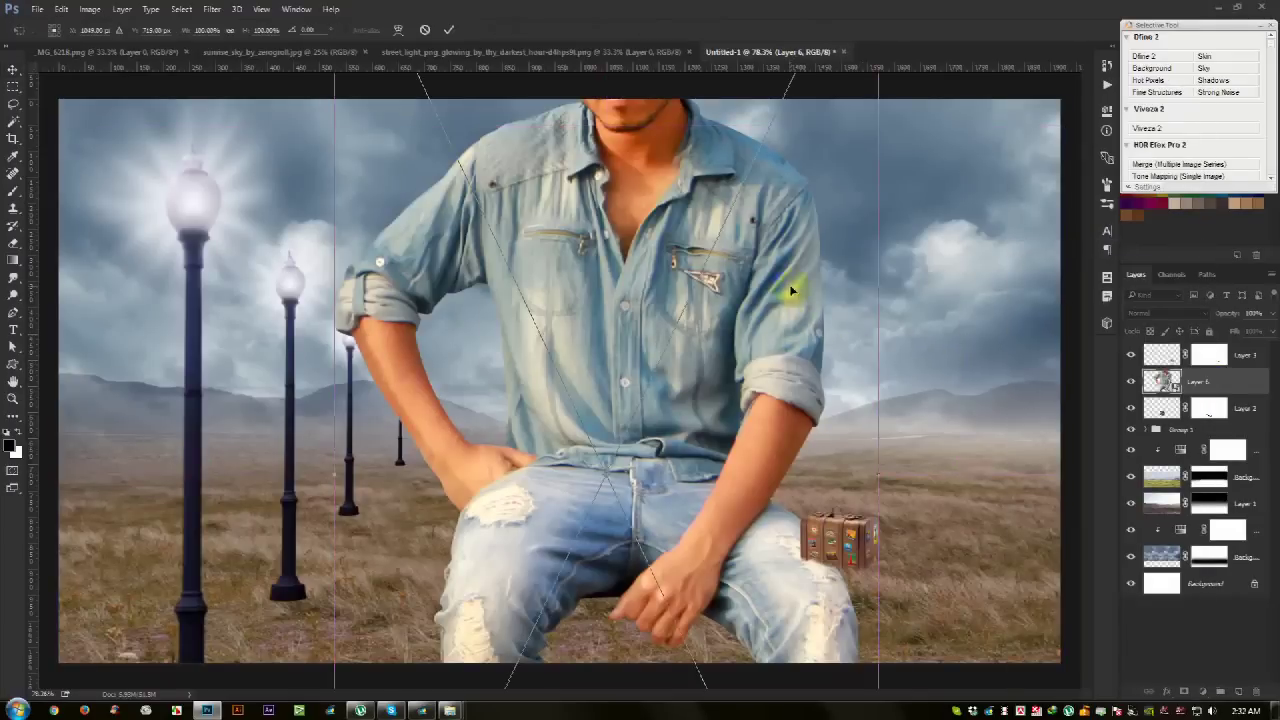
{"action": "key", "text": "ctrl+minus"}
{"action": "key", "text": "ctrl+minus"}
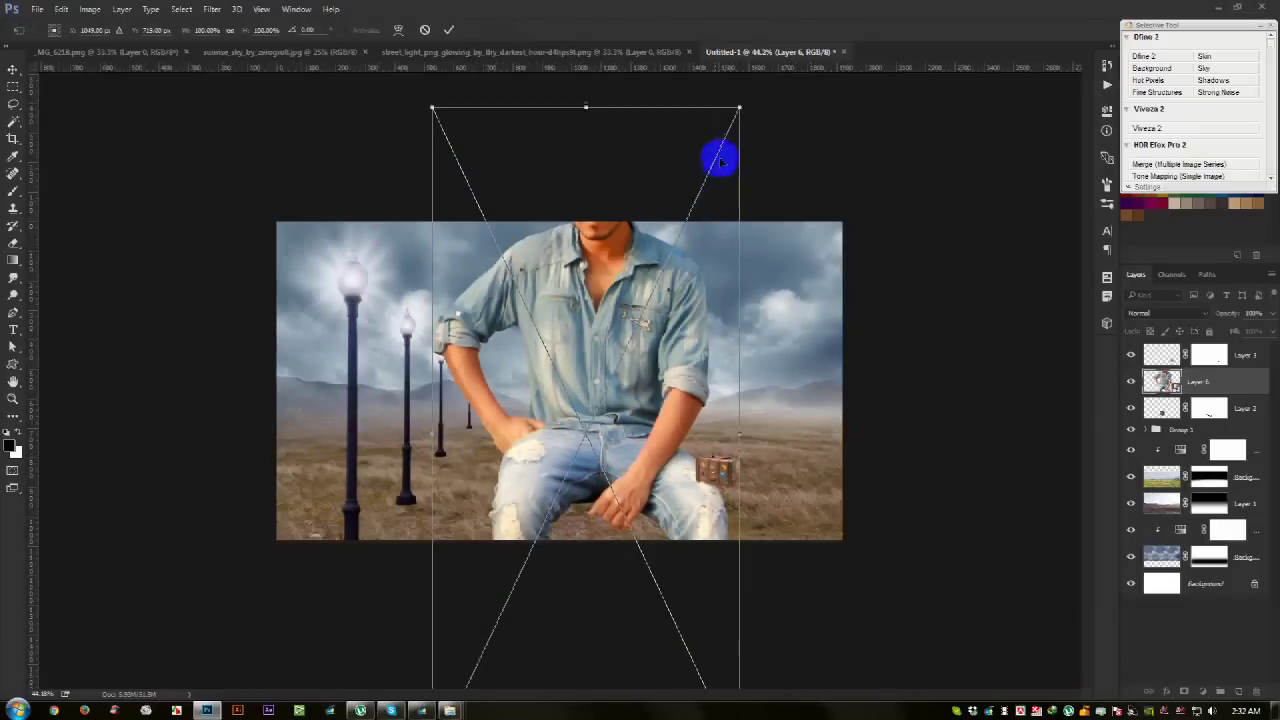
{"action": "left_click_drag", "start_coordinate": [739, 108], "coordinate": [630, 344]}
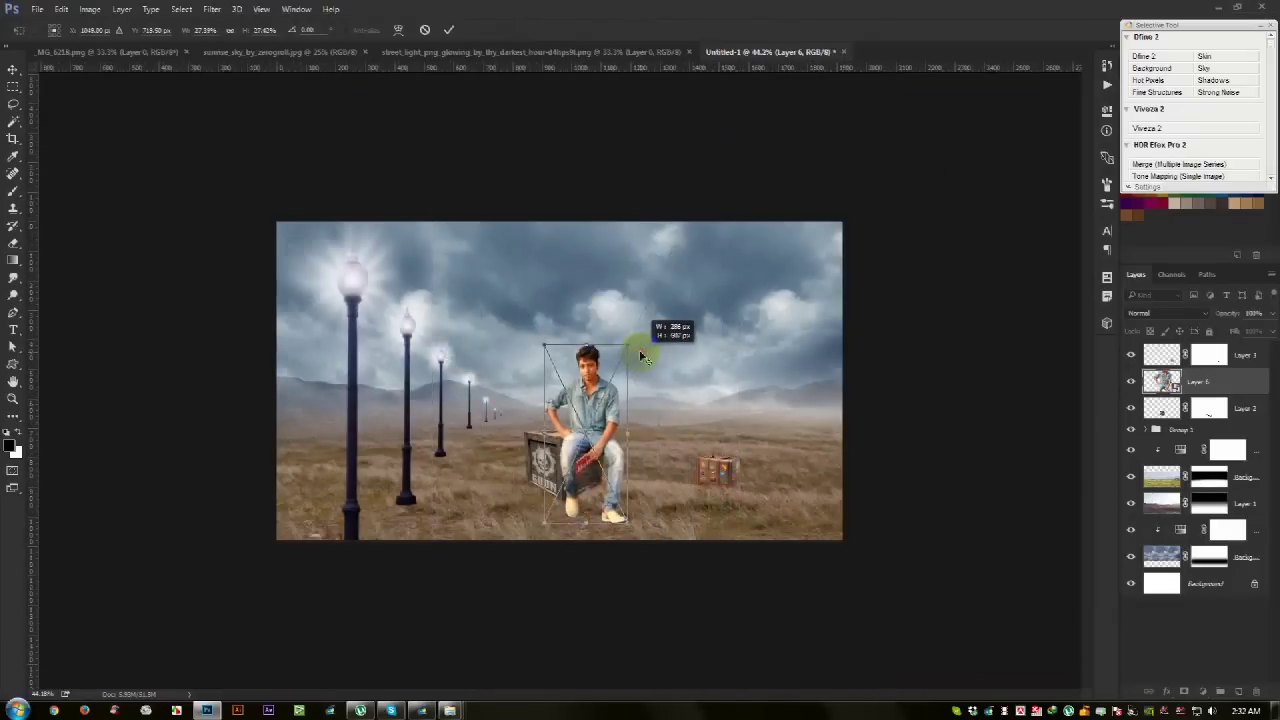
{"action": "key", "text": "ctrl+plus"}
{"action": "key", "text": "ctrl+plus"}
{"action": "left_click_drag", "start_coordinate": [584, 404], "coordinate": [539, 379]}
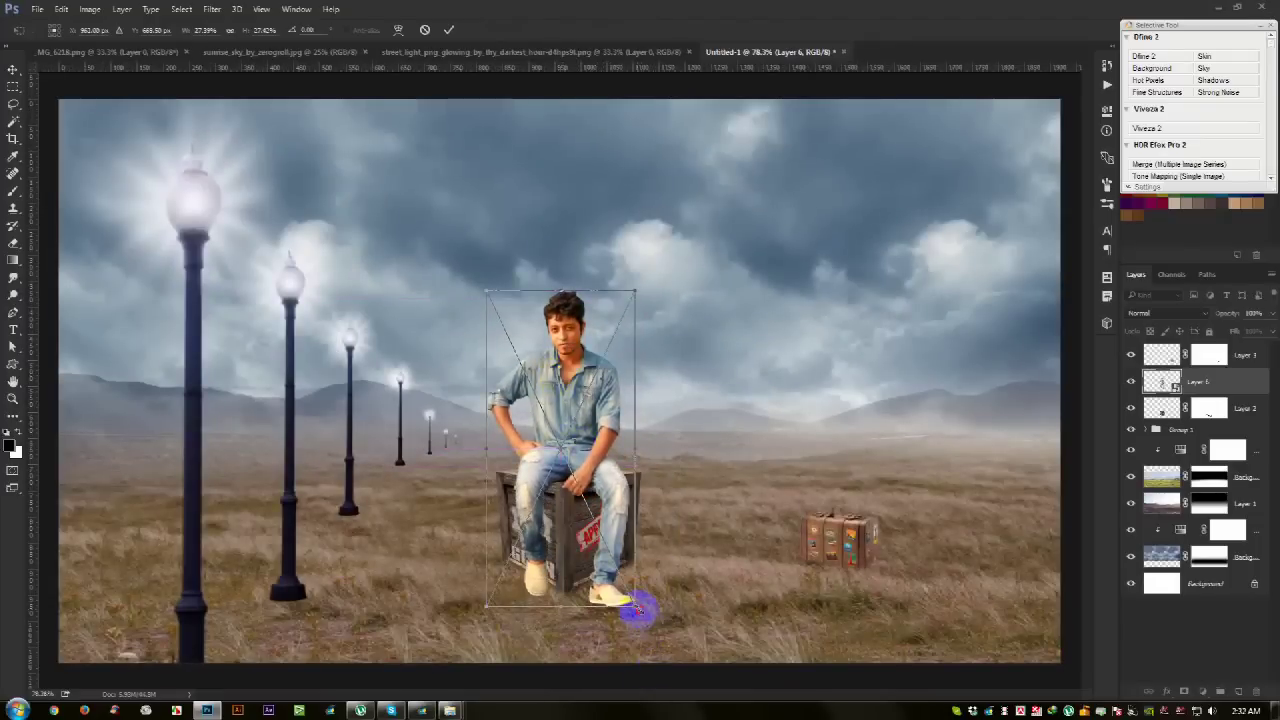
{"action": "left_click_drag", "start_coordinate": [635, 605], "coordinate": [641, 619]}
{"action": "key", "text": "Return"}
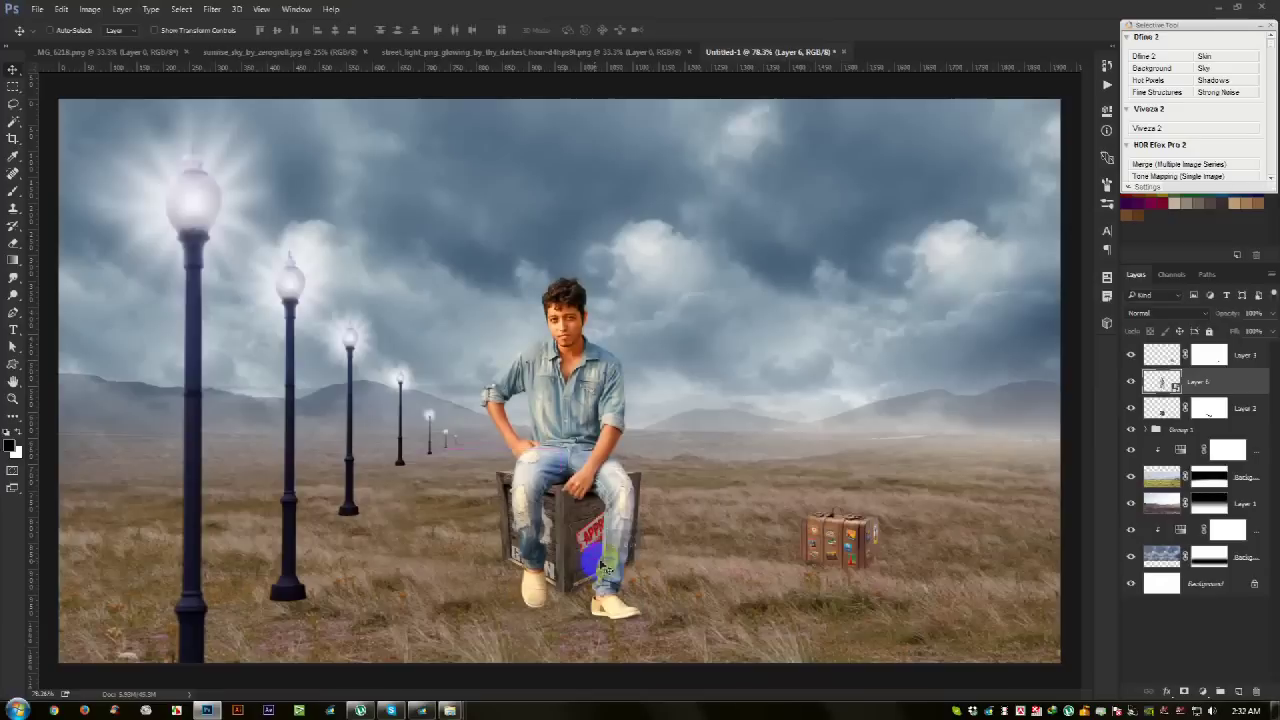
{"action": "left_click_drag", "start_coordinate": [603, 568], "coordinate": [604, 547]}
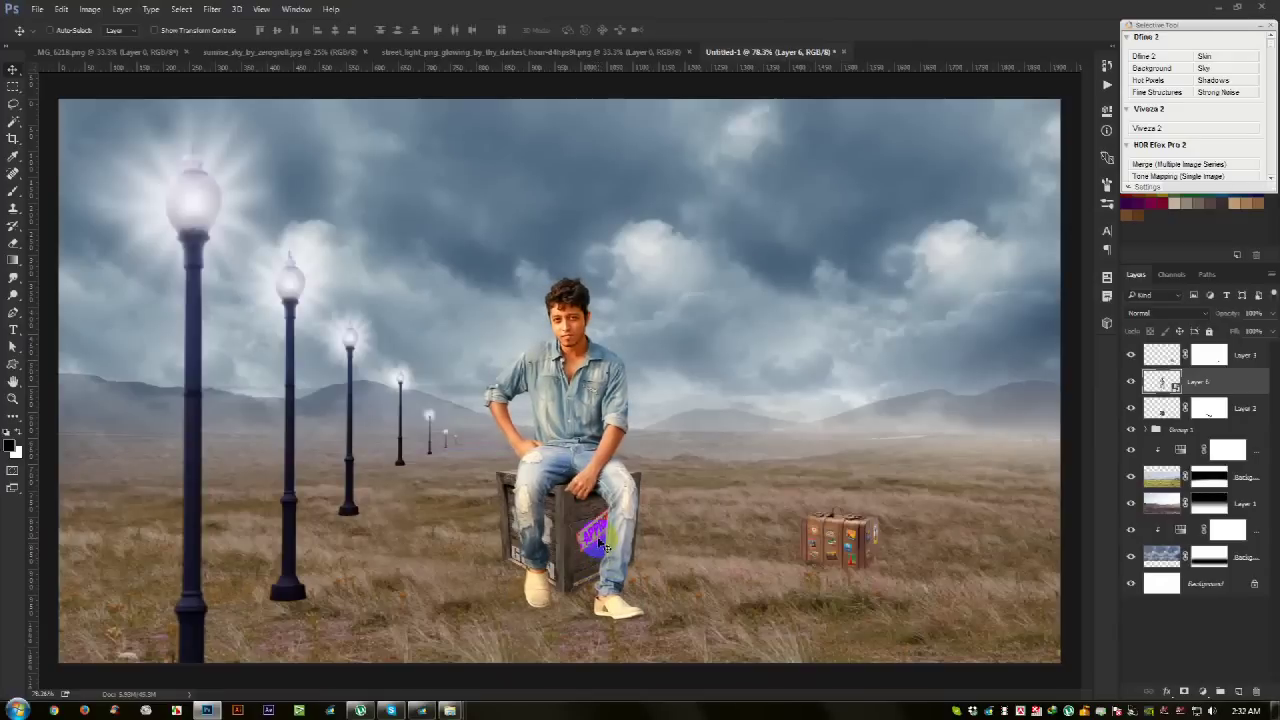
{"action": "scroll", "coordinate": [603, 547], "scroll_direction": "down", "scroll_amount": 3}
{"action": "left_click", "coordinate": [1175, 432]}
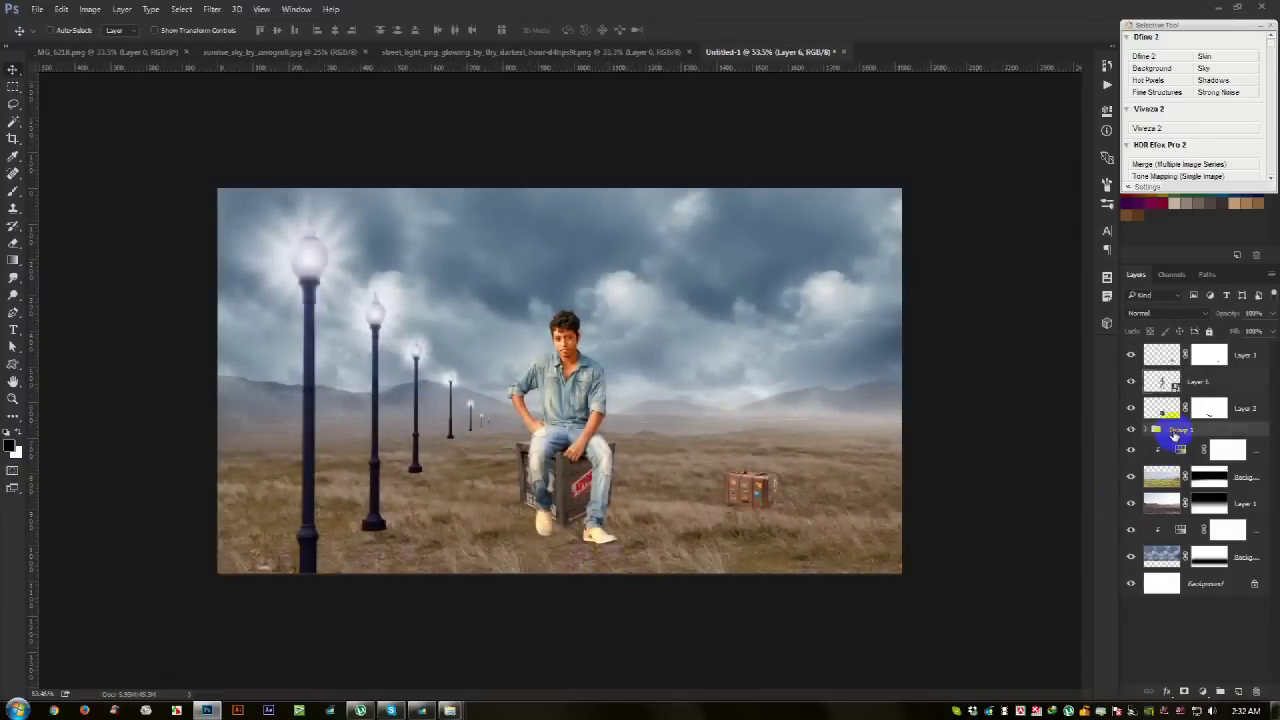
Step: Duplicate Group 1, flip the copy horizontally, and place it as the right-hand lamp row
{"action": "key", "text": "ctrl+j"}
{"action": "key", "text": "ctrl+t"}
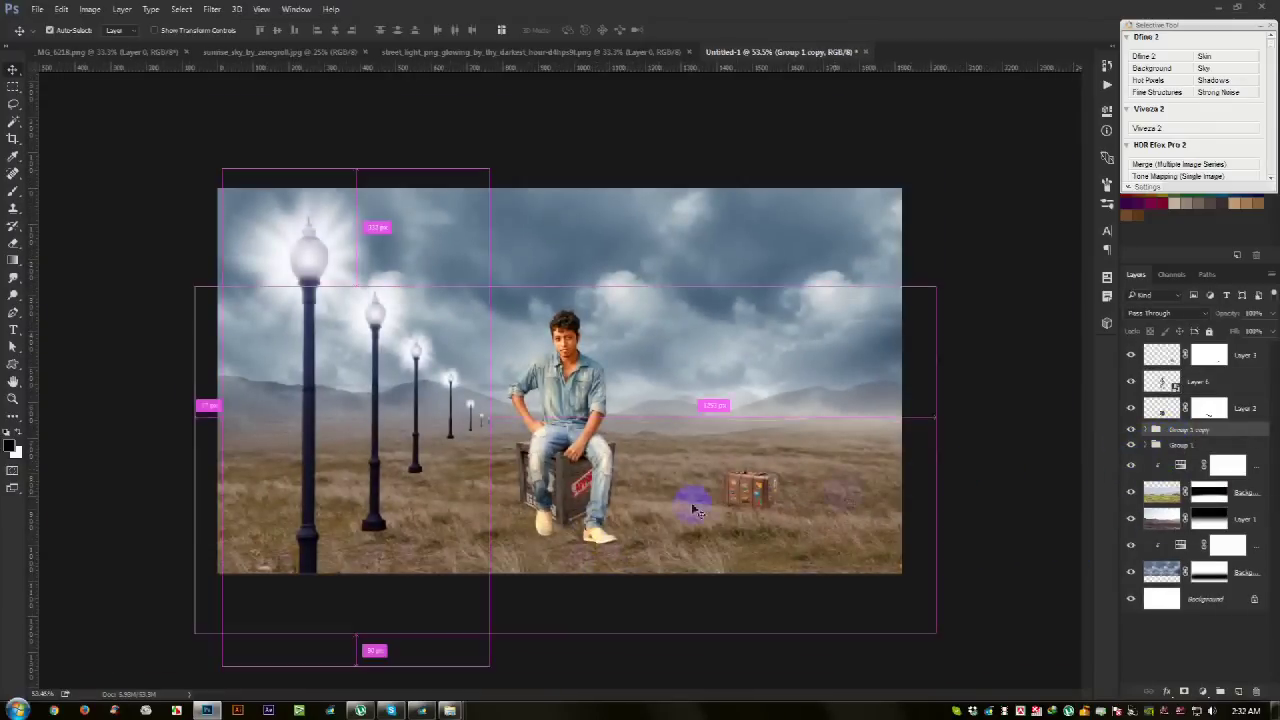
{"action": "right_click", "coordinate": [407, 429]}
{"action": "left_click", "coordinate": [468, 627]}
{"action": "left_click_drag", "start_coordinate": [443, 583], "coordinate": [838, 525]}
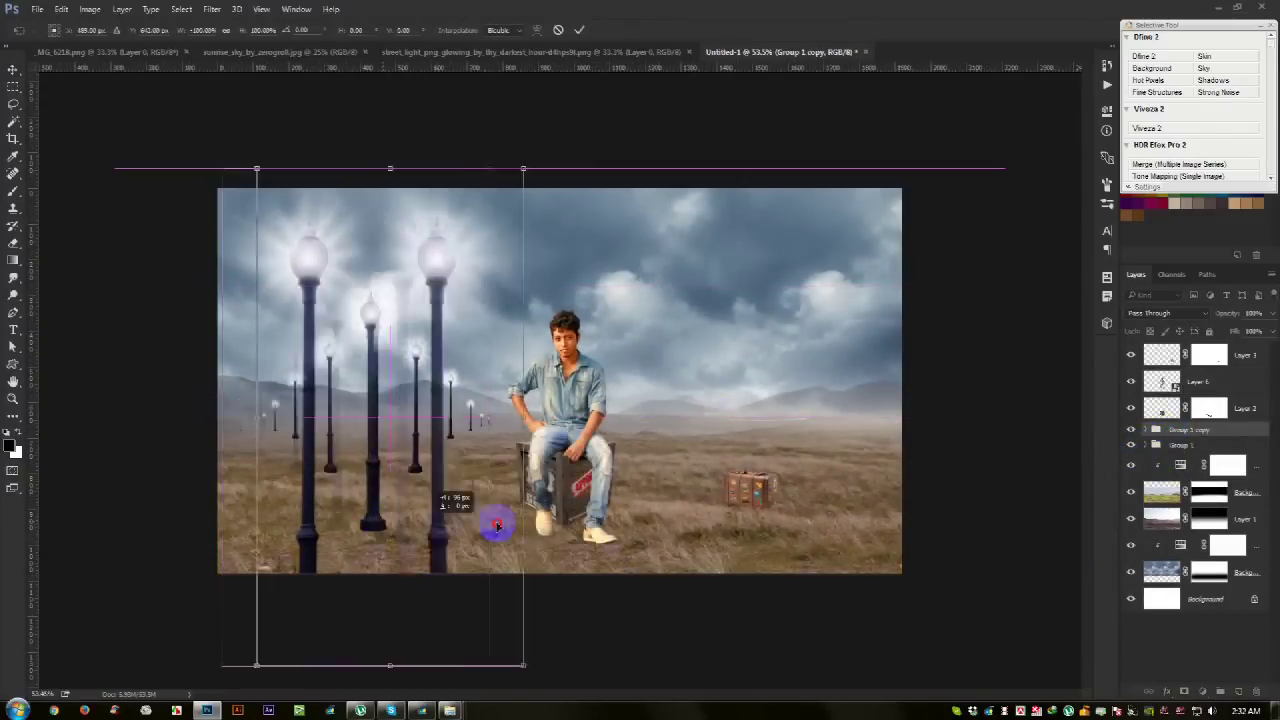
{"action": "mouse_move", "coordinate": [852, 526]}
{"action": "left_mouse_down"}
{"action": "mouse_move", "coordinate": [763, 523]}
{"action": "mouse_move", "coordinate": [840, 524]}
{"action": "left_mouse_up"}
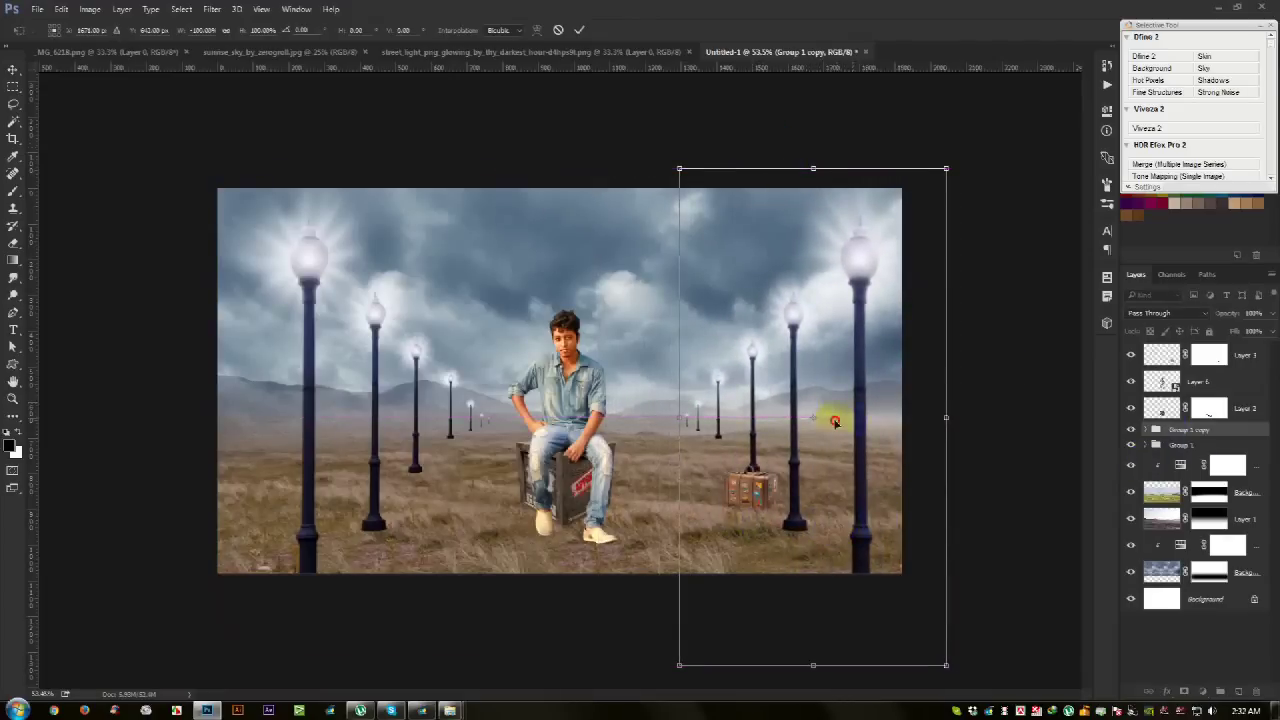
{"action": "left_click_drag", "start_coordinate": [835, 421], "coordinate": [811, 421]}
{"action": "left_click", "coordinate": [580, 33]}
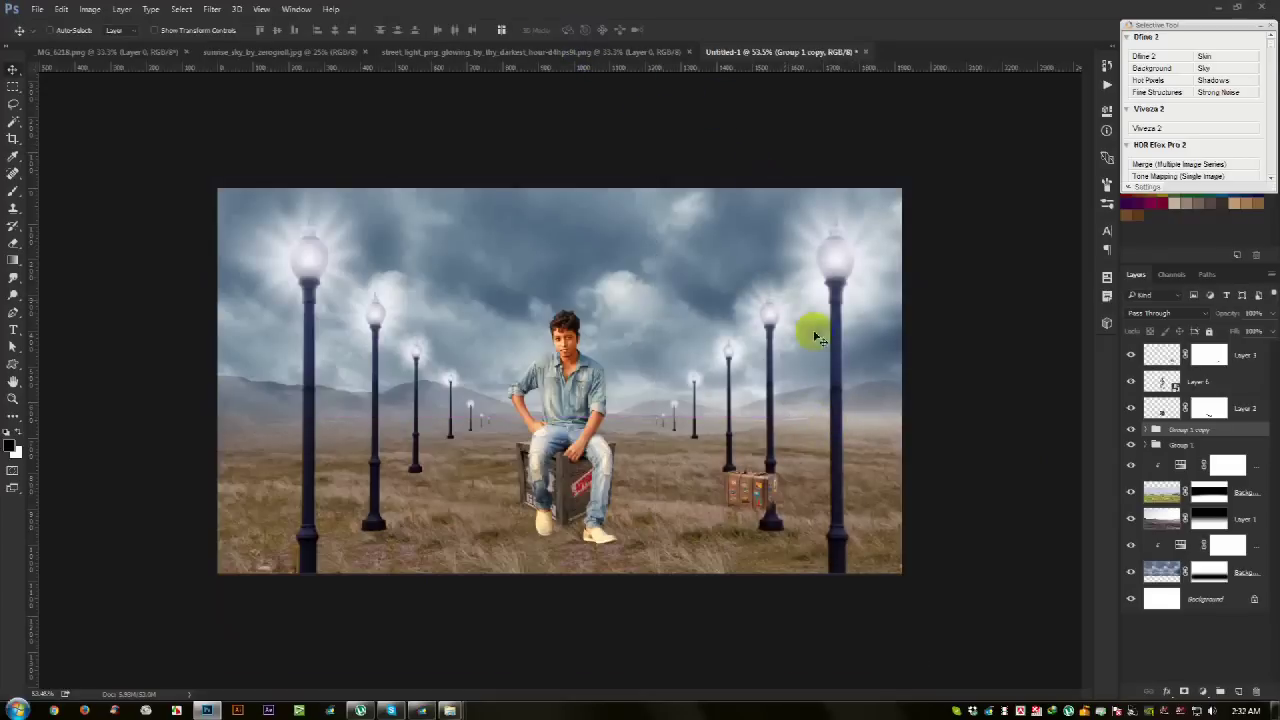
{"action": "left_click_drag", "start_coordinate": [811, 336], "coordinate": [806, 344]}
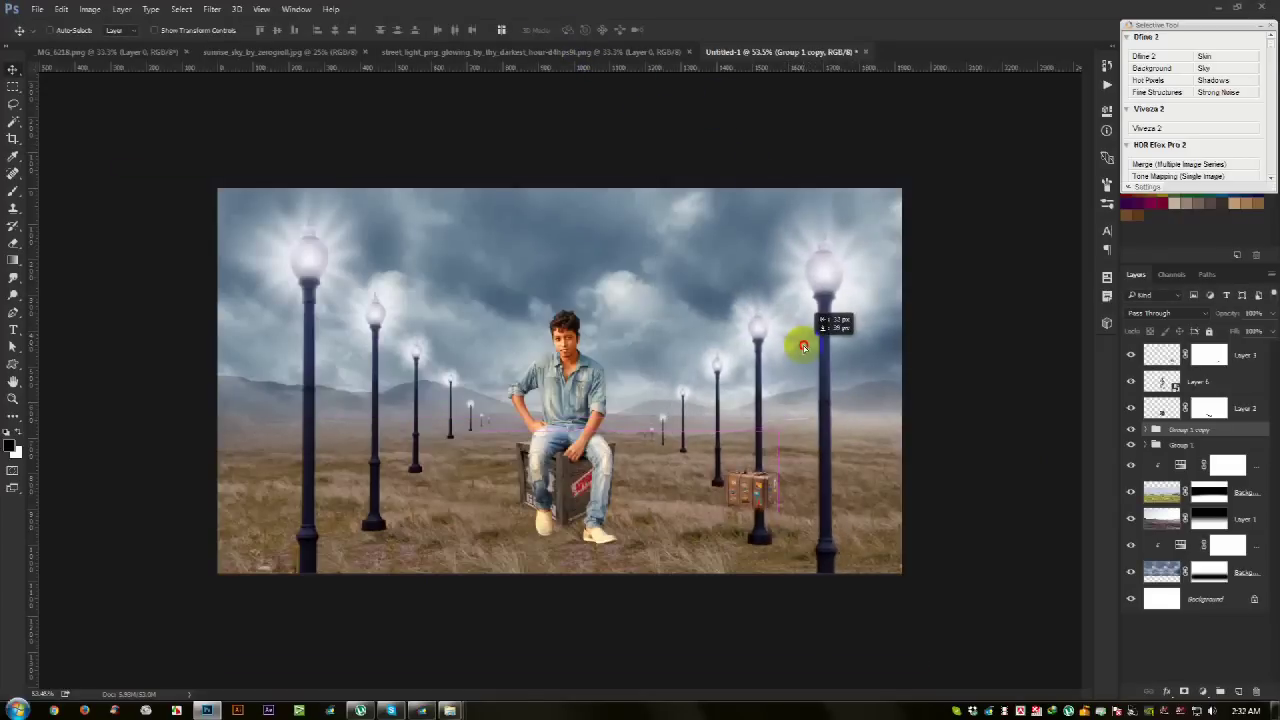
{"action": "mouse_move", "coordinate": [806, 344]}
{"action": "left_mouse_down"}
{"action": "mouse_move", "coordinate": [800, 354]}
{"action": "mouse_move", "coordinate": [851, 358]}
{"action": "left_mouse_up"}
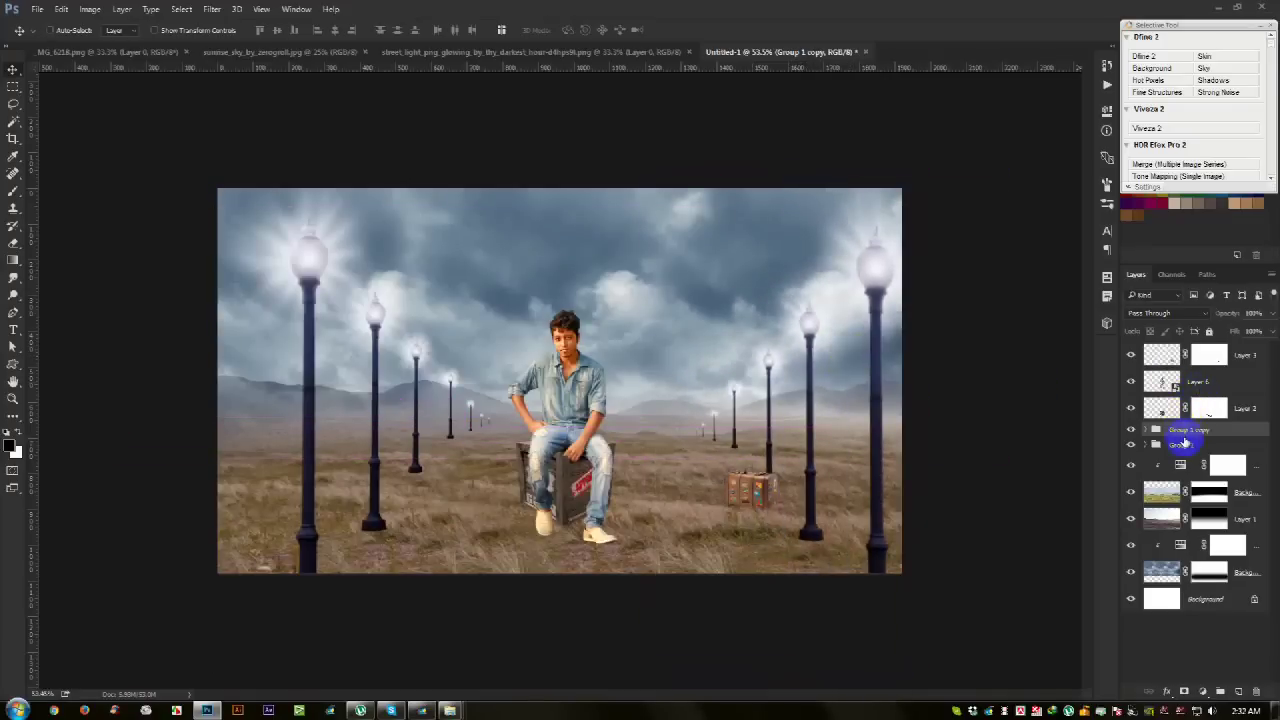
Step: Shift the left lamp row left, enlarge it, and rotate it about 3 degrees
{"action": "left_click", "coordinate": [1183, 443]}
{"action": "mouse_move", "coordinate": [670, 440]}
{"action": "left_mouse_down"}
{"action": "mouse_move", "coordinate": [631, 461]}
{"action": "mouse_move", "coordinate": [631, 442]}
{"action": "left_mouse_up"}
{"action": "key", "text": "ctrl+t"}
{"action": "left_click_drag", "start_coordinate": [450, 173], "coordinate": [545, 73]}
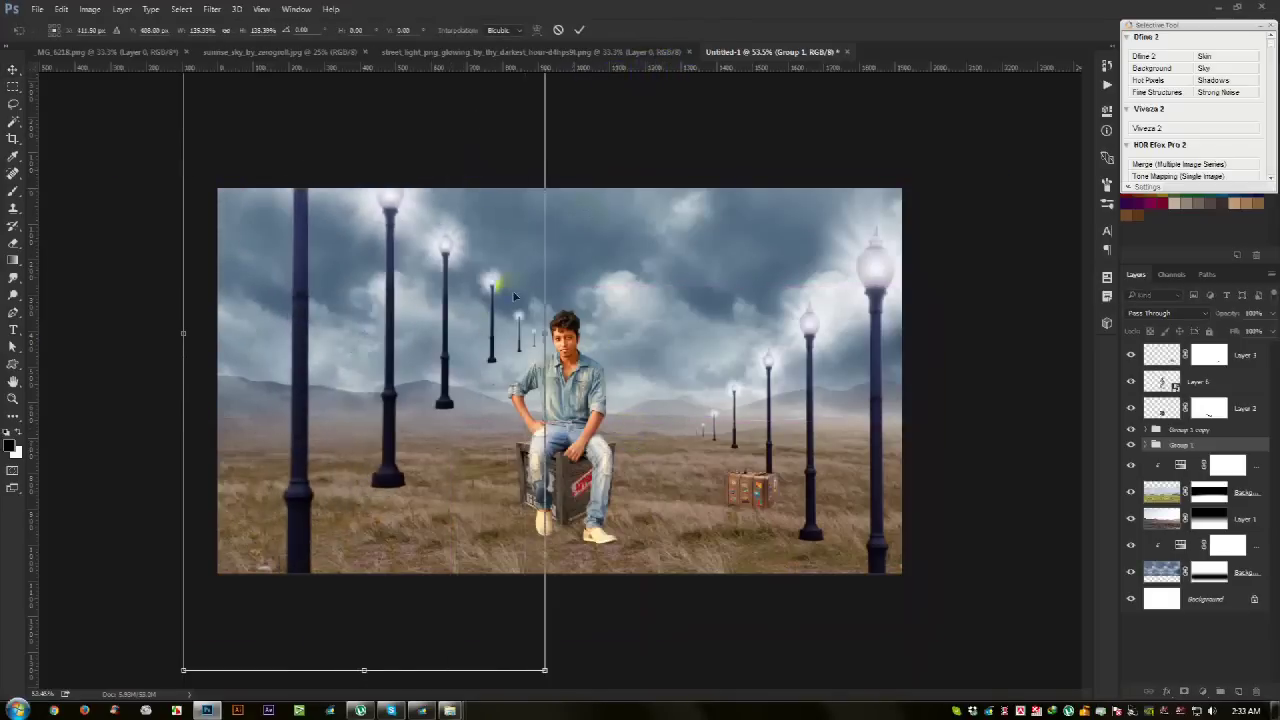
{"action": "left_click_drag", "start_coordinate": [513, 296], "coordinate": [470, 300]}
{"action": "mouse_move", "coordinate": [590, 385]}
{"action": "left_mouse_down"}
{"action": "mouse_move", "coordinate": [600, 400]}
{"action": "mouse_move", "coordinate": [575, 380]}
{"action": "left_mouse_up"}
{"action": "mouse_move", "coordinate": [449, 409]}
{"action": "left_mouse_down"}
{"action": "mouse_move", "coordinate": [445, 427]}
{"action": "mouse_move", "coordinate": [391, 430]}
{"action": "mouse_move", "coordinate": [437, 412]}
{"action": "mouse_move", "coordinate": [423, 436]}
{"action": "left_mouse_up"}
{"action": "key", "text": "Return"}
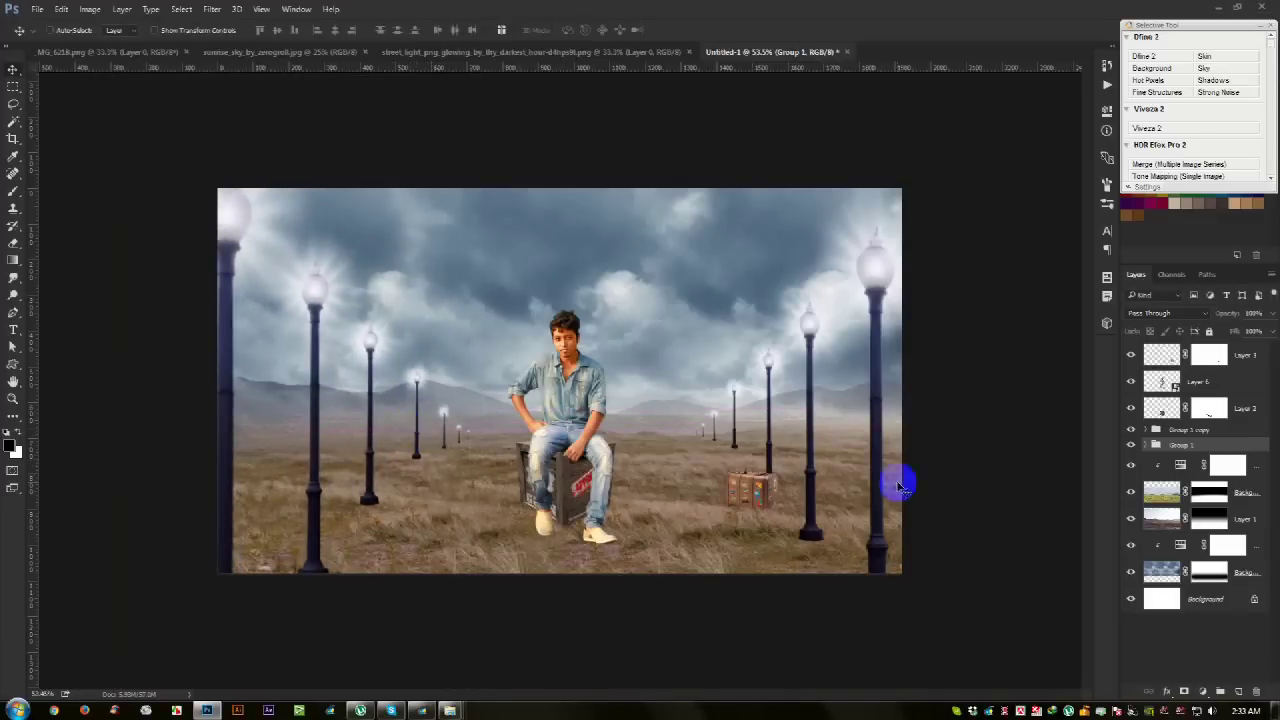
Step: Move the mirrored right lamp row up and about 35 px left
{"action": "left_click", "coordinate": [1183, 432]}
{"action": "left_click_drag", "start_coordinate": [914, 394], "coordinate": [927, 378]}
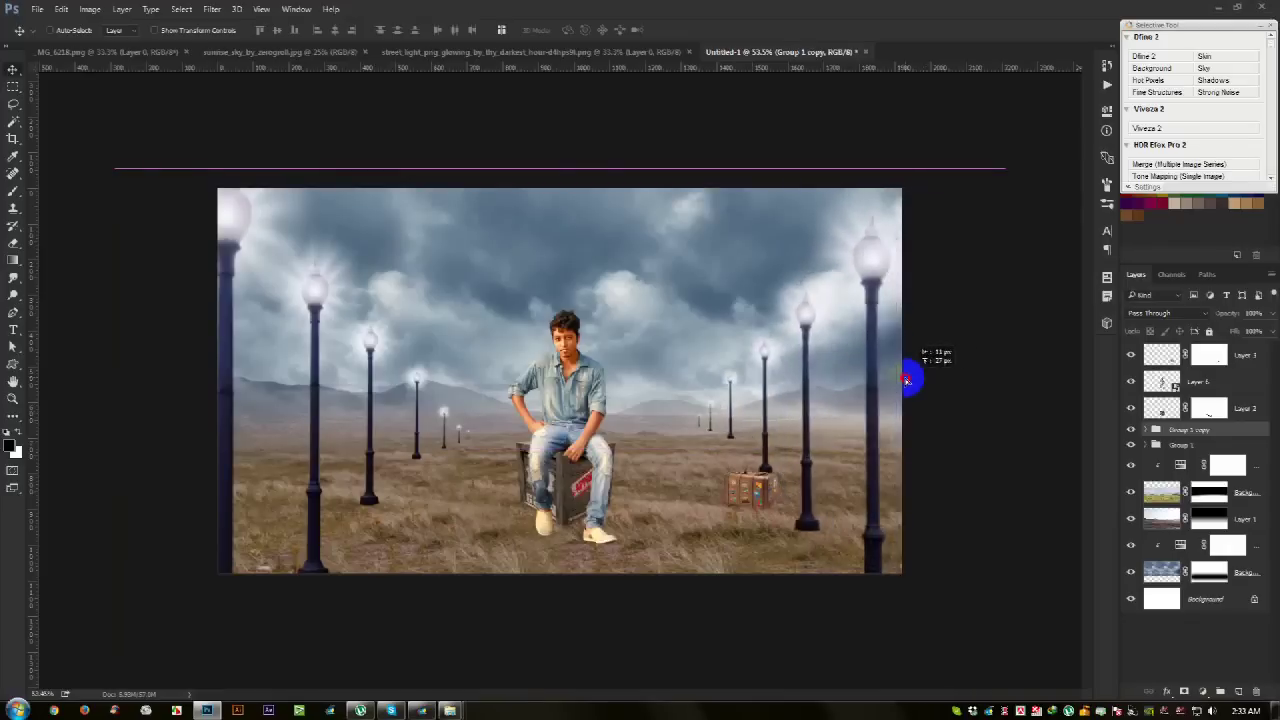
{"action": "left_click_drag", "start_coordinate": [927, 378], "coordinate": [893, 376]}
{"action": "left_click", "coordinate": [1208, 410]}
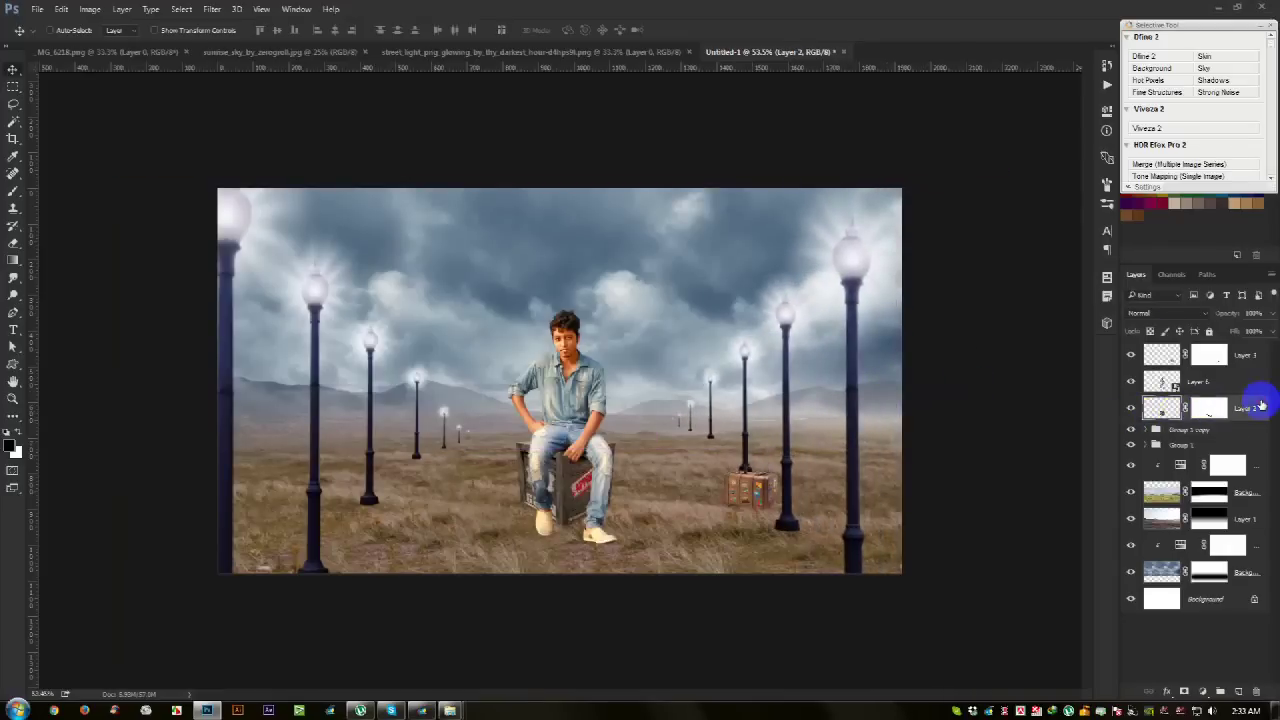
Step: Move the suitcase about 50 px left, keeping its original size
{"action": "left_click", "coordinate": [1245, 355]}
{"action": "left_click_drag", "start_coordinate": [963, 424], "coordinate": [892, 424]}
{"action": "key", "text": "ctrl+t"}
{"action": "left_click_drag", "start_coordinate": [712, 460], "coordinate": [730, 453]}
{"action": "key", "text": "Escape"}
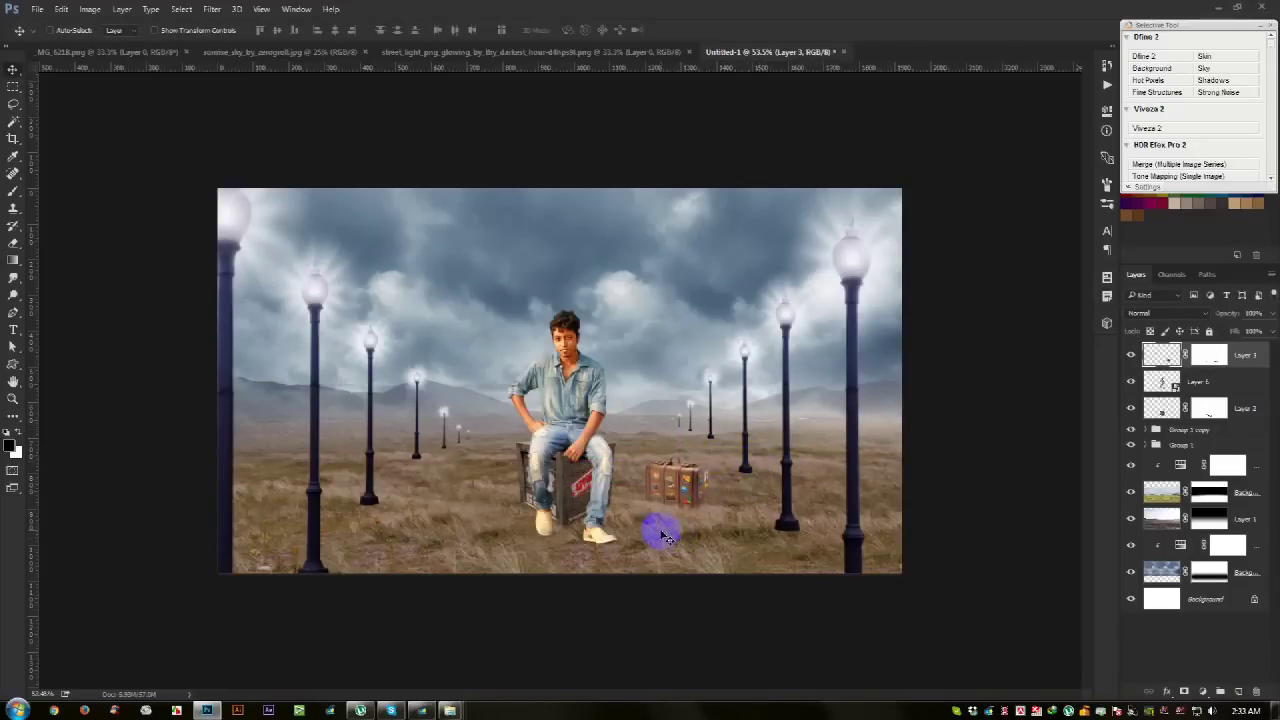
Step: Reposition the left lamp row, Group 1, in the field
{"action": "left_click", "coordinate": [1180, 444]}
{"action": "left_click_drag", "start_coordinate": [682, 439], "coordinate": [674, 422]}
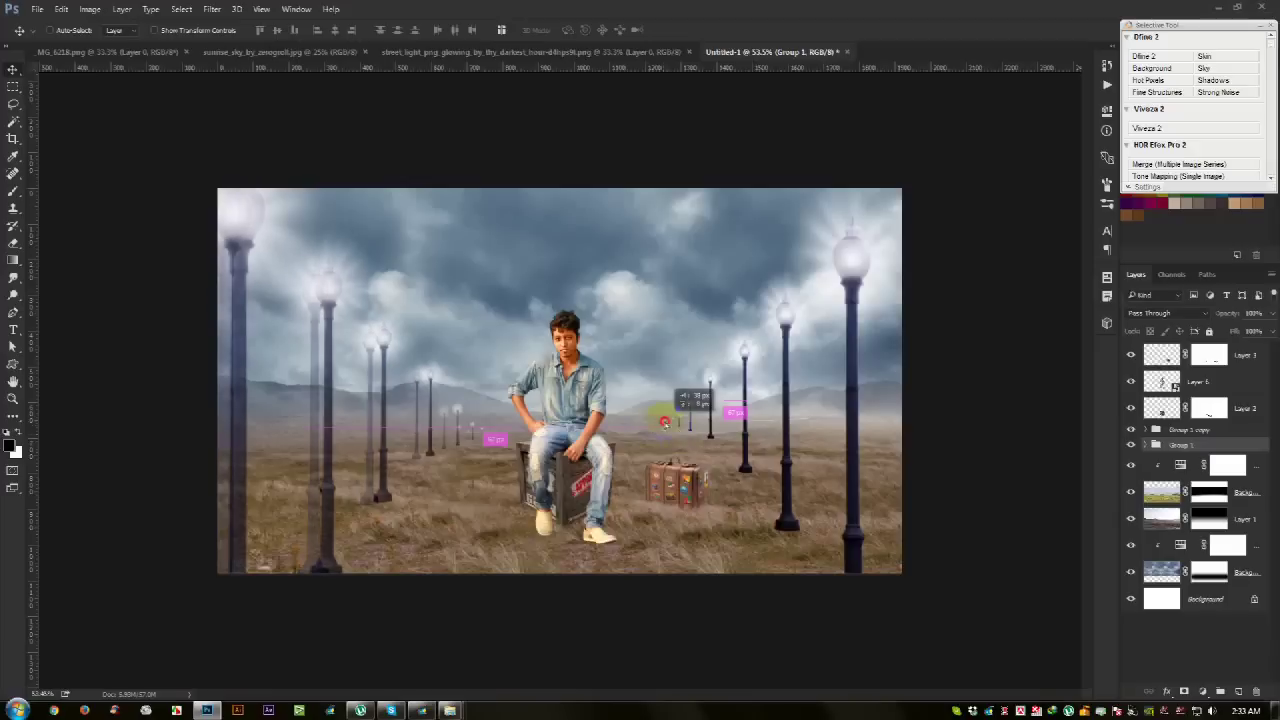
{"action": "left_click_drag", "start_coordinate": [674, 422], "coordinate": [510, 440]}
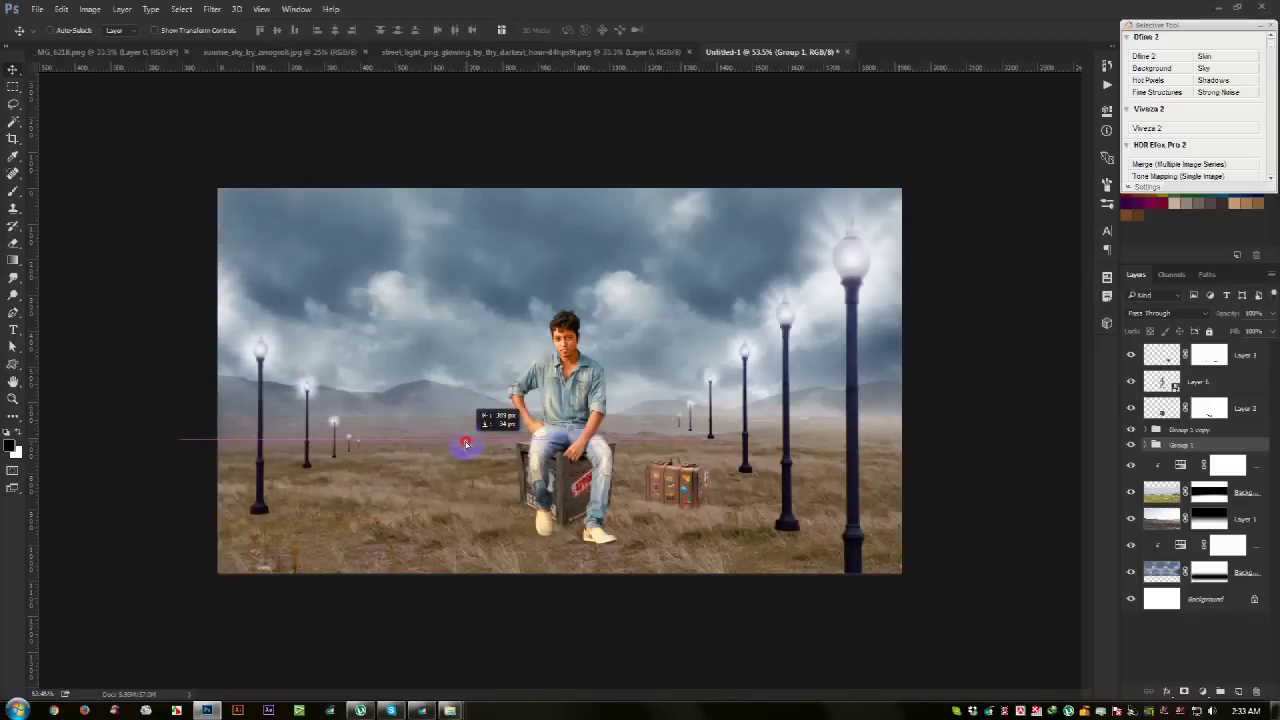
{"action": "left_click_drag", "start_coordinate": [510, 440], "coordinate": [537, 440]}
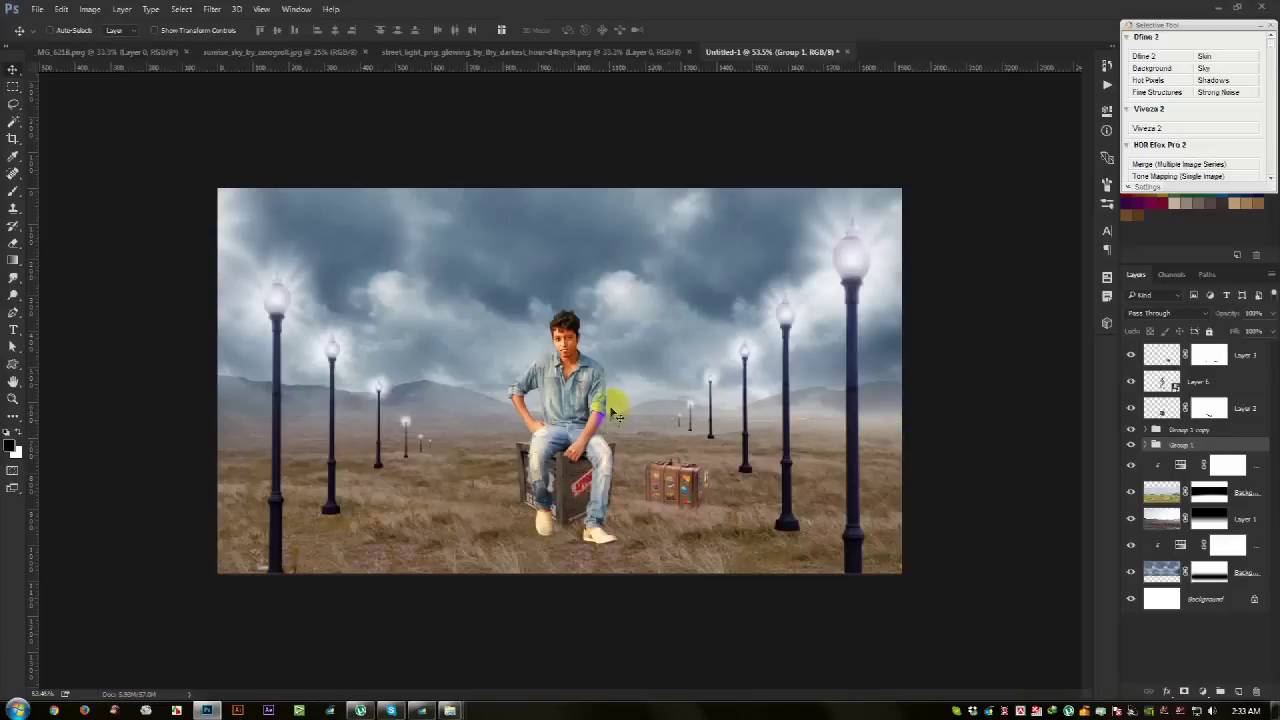
Step: Move the seated man about 20 px left, scale him to about 107%, and duplicate the left lamp group
{"action": "left_click", "coordinate": [1225, 386]}
{"action": "left_click_drag", "start_coordinate": [810, 350], "coordinate": [790, 370]}
{"action": "key", "text": "ctrl+t"}
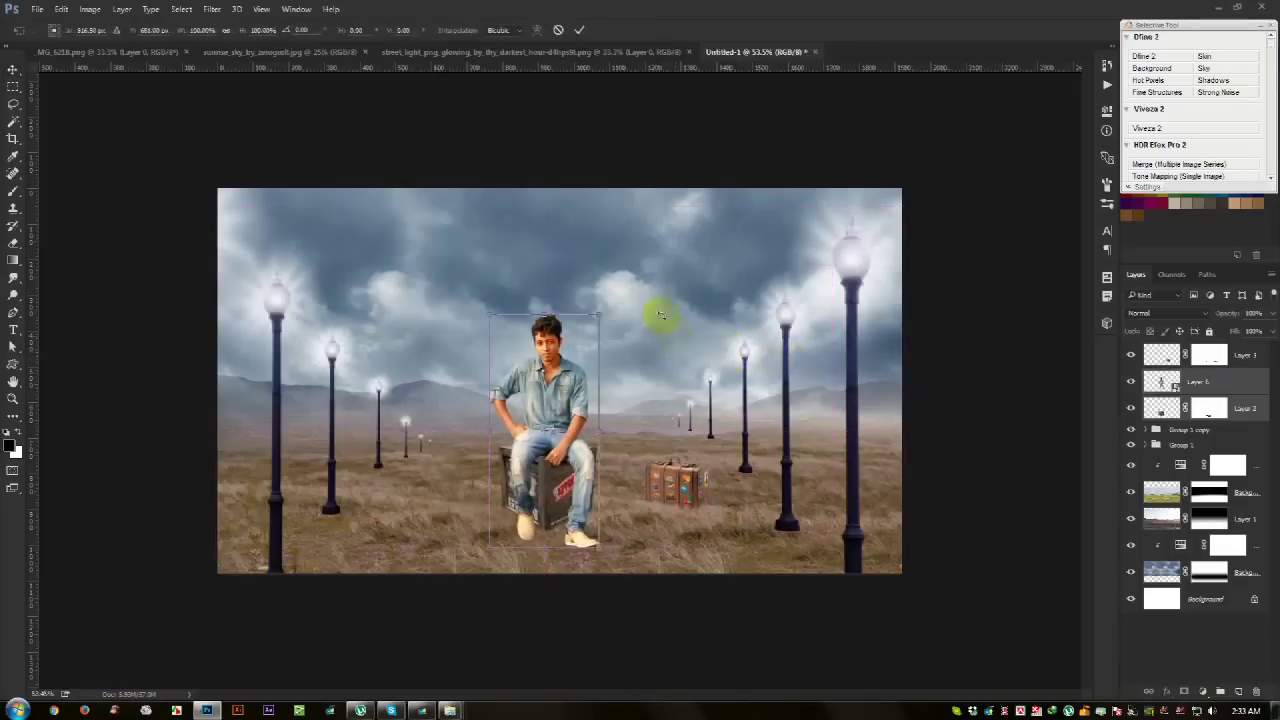
{"action": "left_click_drag", "start_coordinate": [603, 310], "coordinate": [604, 298]}
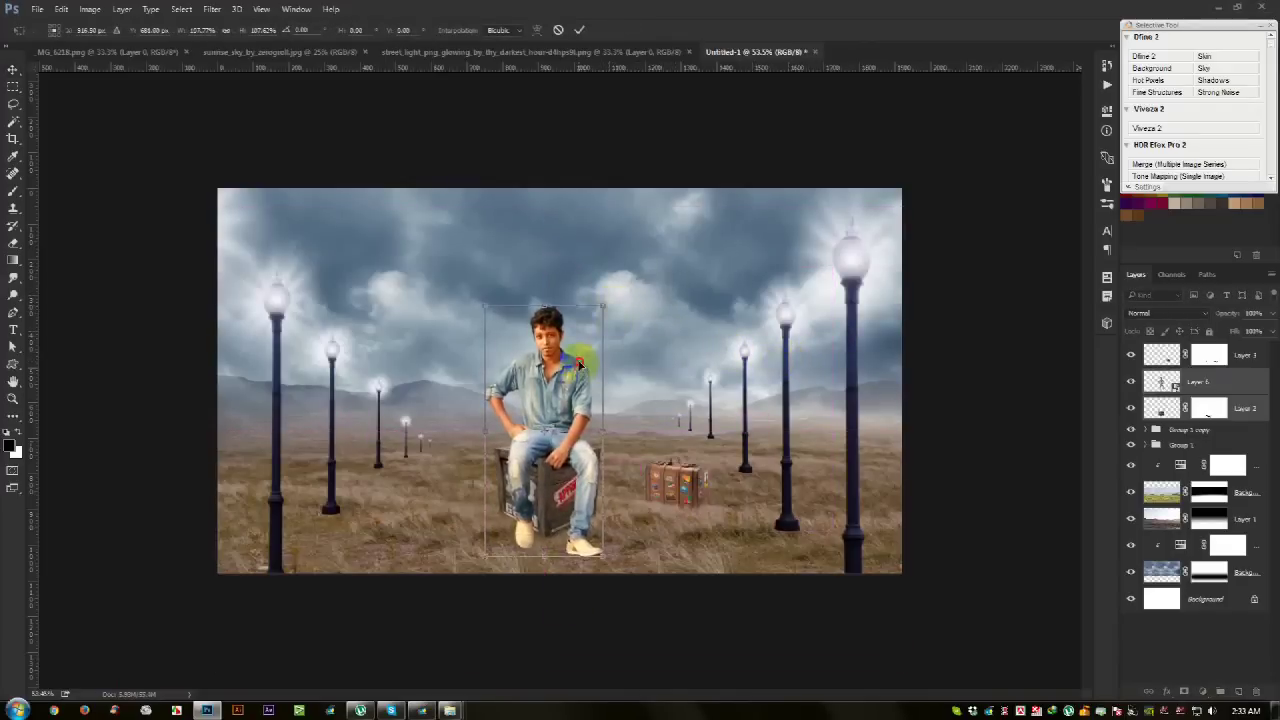
{"action": "left_click_drag", "start_coordinate": [582, 373], "coordinate": [581, 365]}
{"action": "key", "text": "Return"}
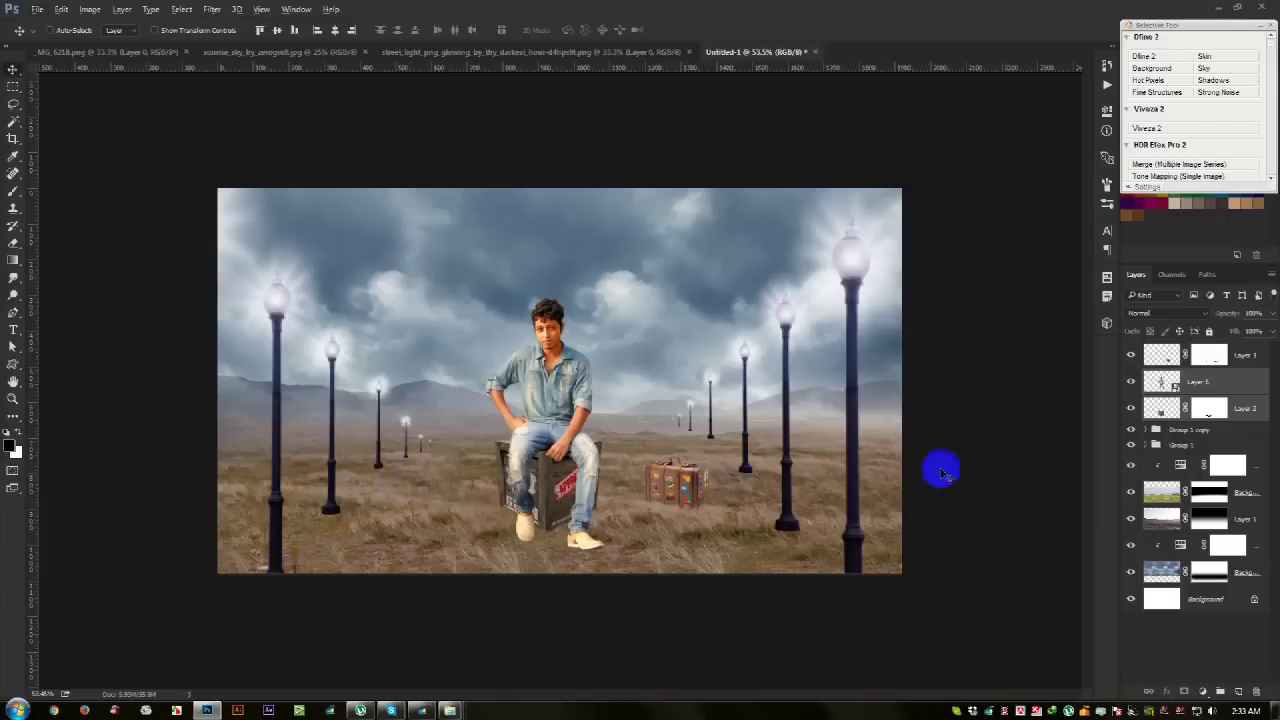
{"action": "left_click", "coordinate": [1200, 446]}
{"action": "key", "text": "ctrl+j"}
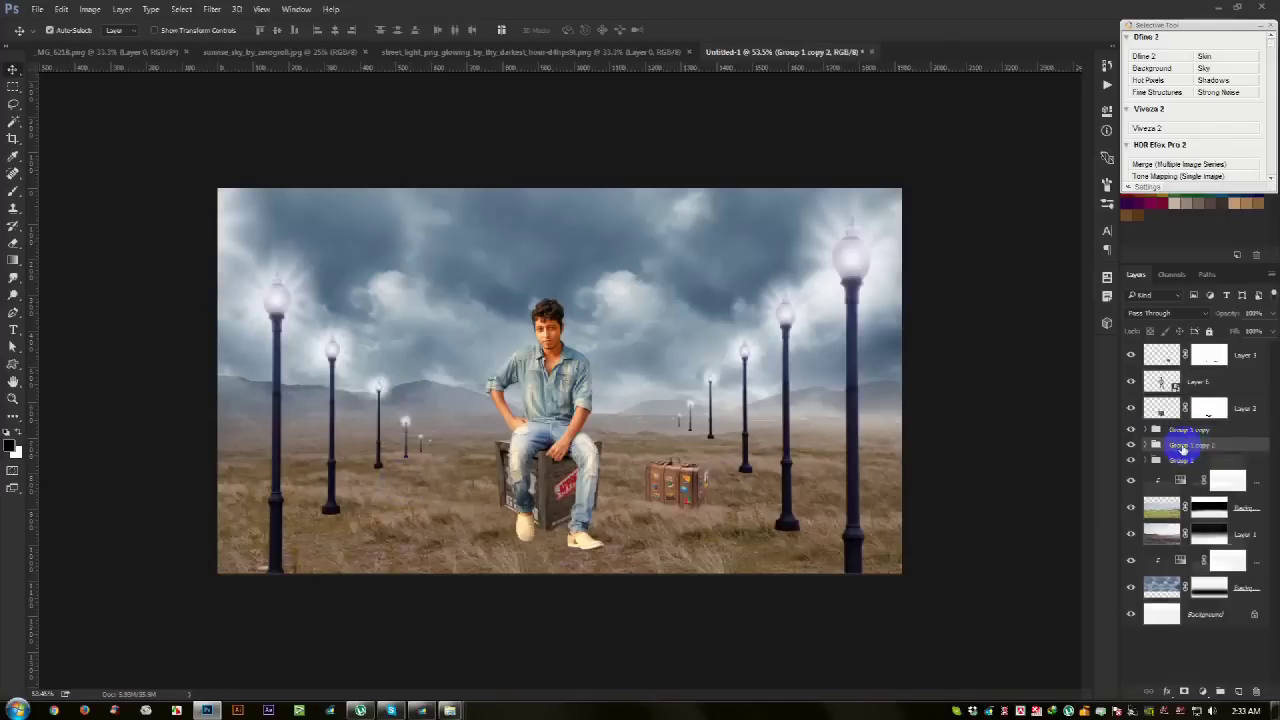
Step: Make the Group 1 copy a rasterized black lamp-post silhouette placed below Group 1
{"action": "right_click", "coordinate": [1184, 446]}
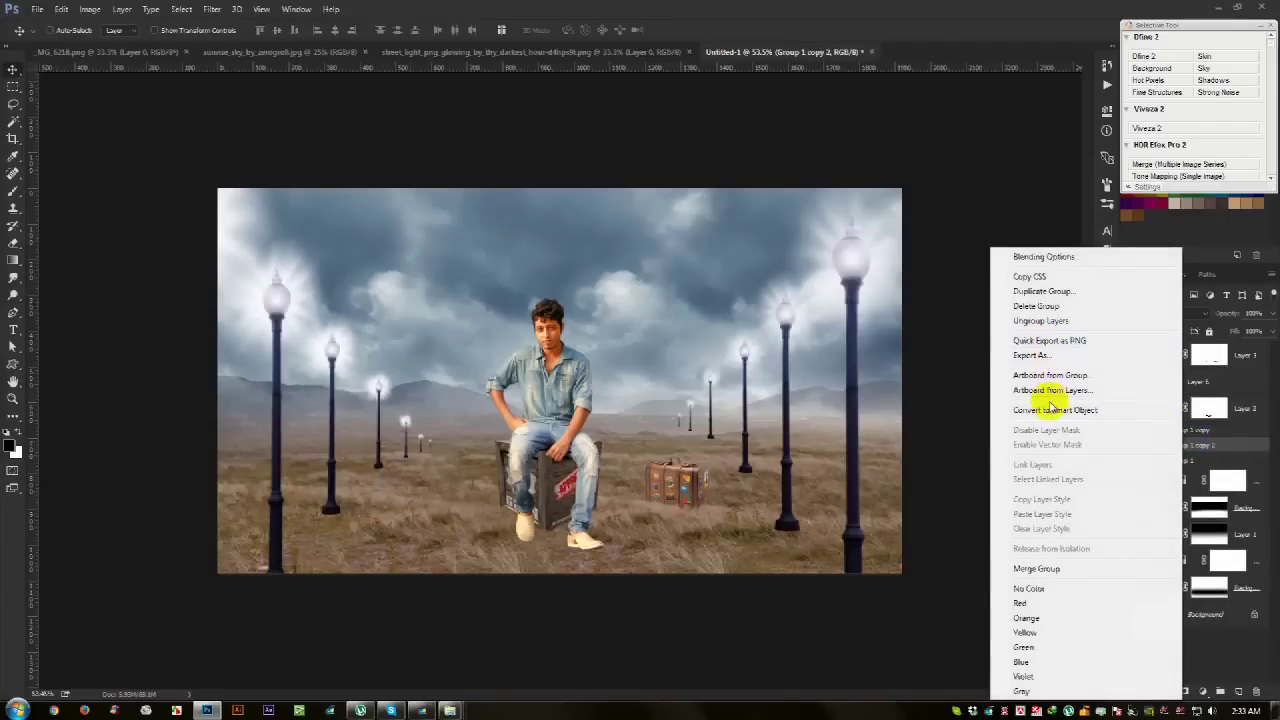
{"action": "left_click", "coordinate": [1050, 409]}
{"action": "left_click", "coordinate": [1160, 450], "text": "ctrl"}
{"action": "right_click", "coordinate": [1234, 452]}
{"action": "left_click", "coordinate": [1100, 300]}
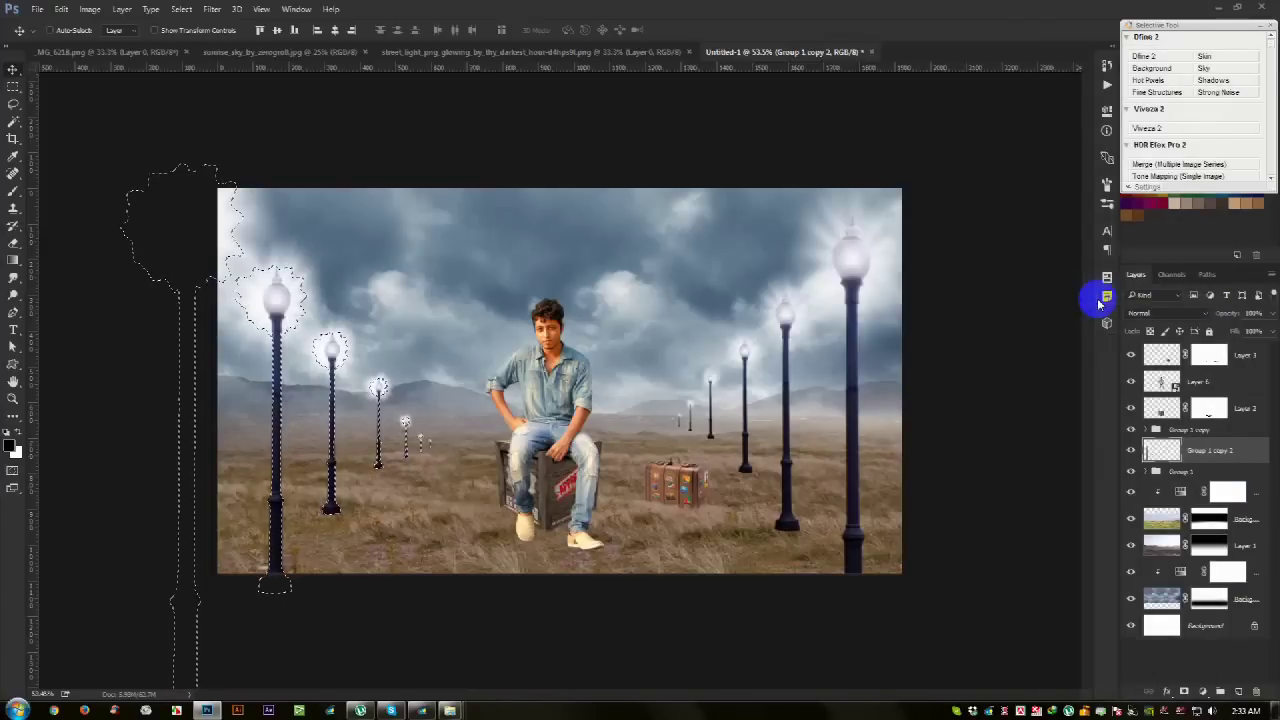
{"action": "key", "text": "alt+BackSpace"}
{"action": "key", "text": "ctrl+d"}
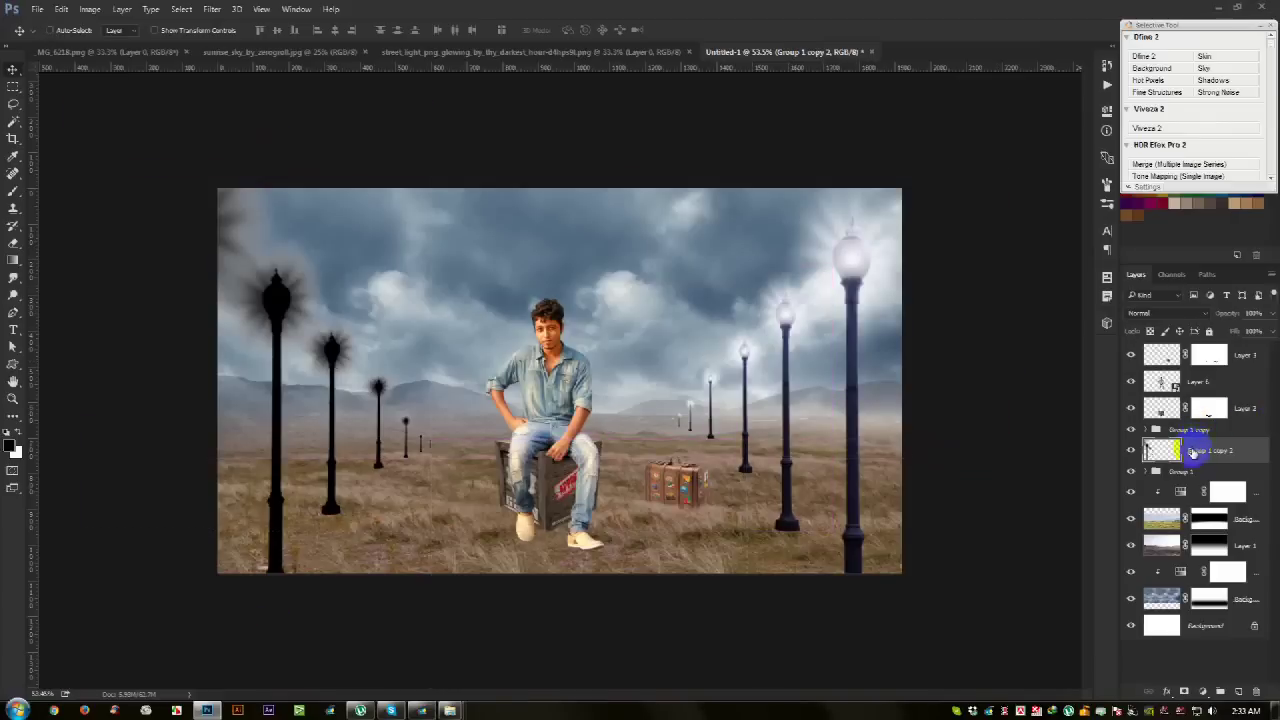
{"action": "left_click_drag", "start_coordinate": [1196, 452], "coordinate": [1194, 490]}
Step: Flatten the black lamp copy into a slanted shadow and move it under the scene
{"action": "key", "text": "ctrl+t"}
{"action": "left_click_drag", "start_coordinate": [251, 103], "coordinate": [610, 494]}
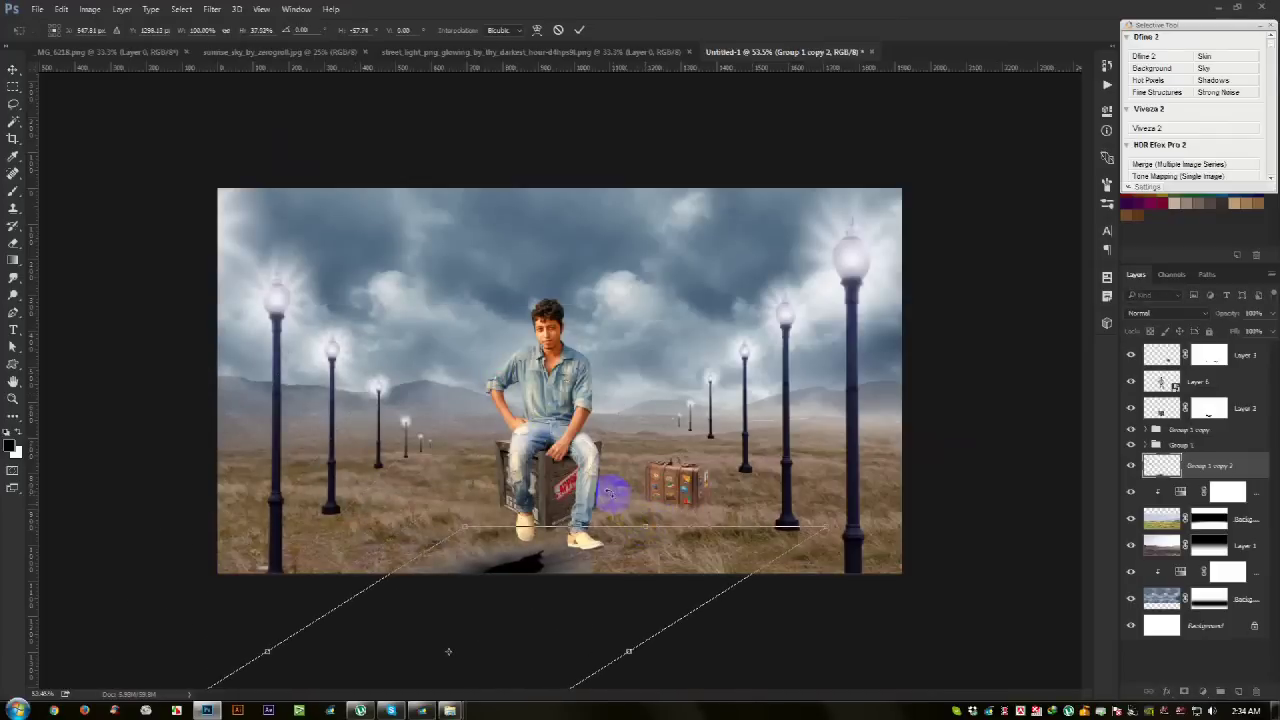
{"action": "key", "text": "Return"}
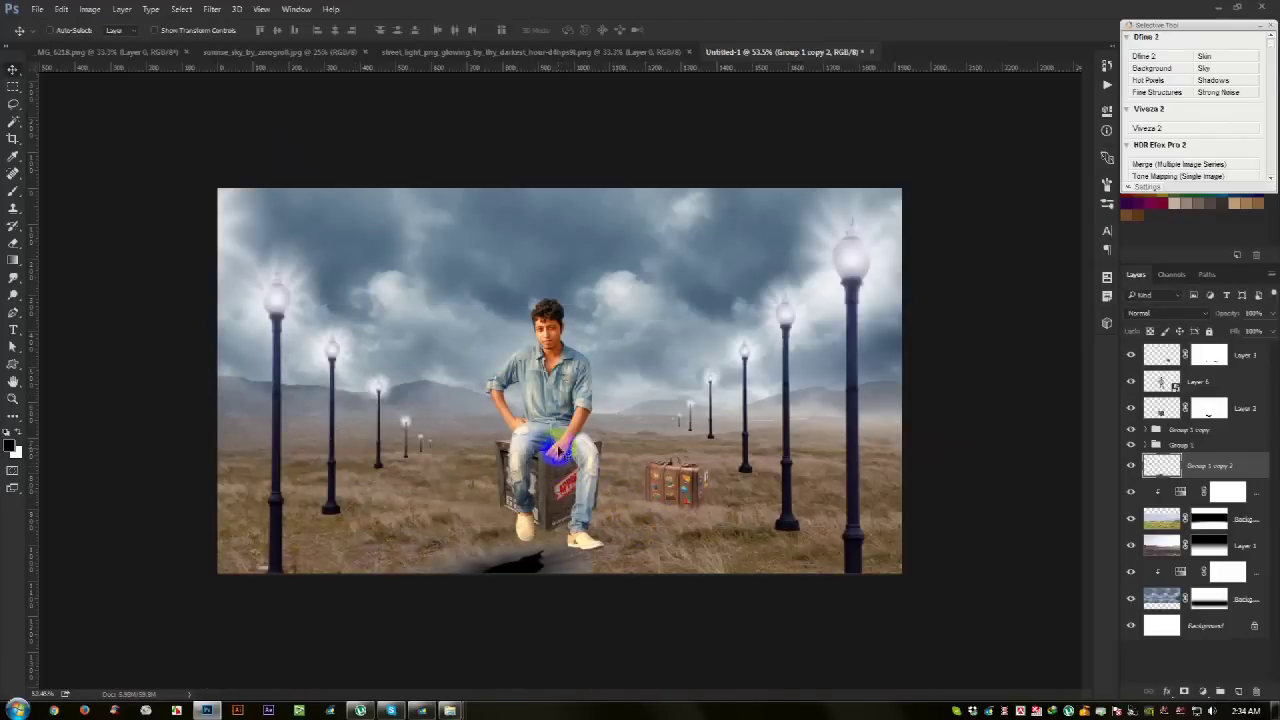
{"action": "mouse_move", "coordinate": [530, 517]}
{"action": "left_mouse_down"}
{"action": "mouse_move", "coordinate": [558, 345]}
{"action": "mouse_move", "coordinate": [556, 378]}
{"action": "mouse_move", "coordinate": [593, 385]}
{"action": "left_mouse_up"}
Step: Skew and distort the shadow so the lamp shadows angle across the grass toward the lower left
{"action": "scroll", "coordinate": [538, 418], "scroll_direction": "down", "scroll_amount": 2}
{"action": "key", "text": "ctrl+t"}
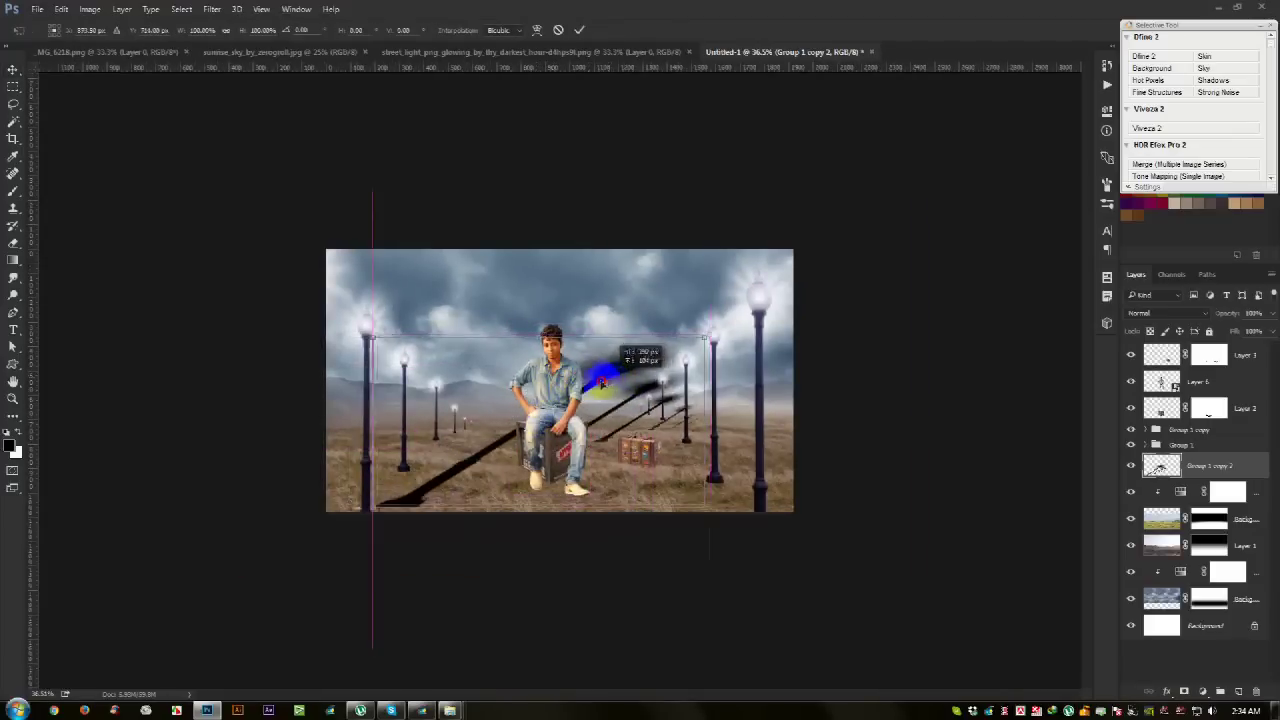
{"action": "left_click_drag", "start_coordinate": [520, 345], "coordinate": [97, 384]}
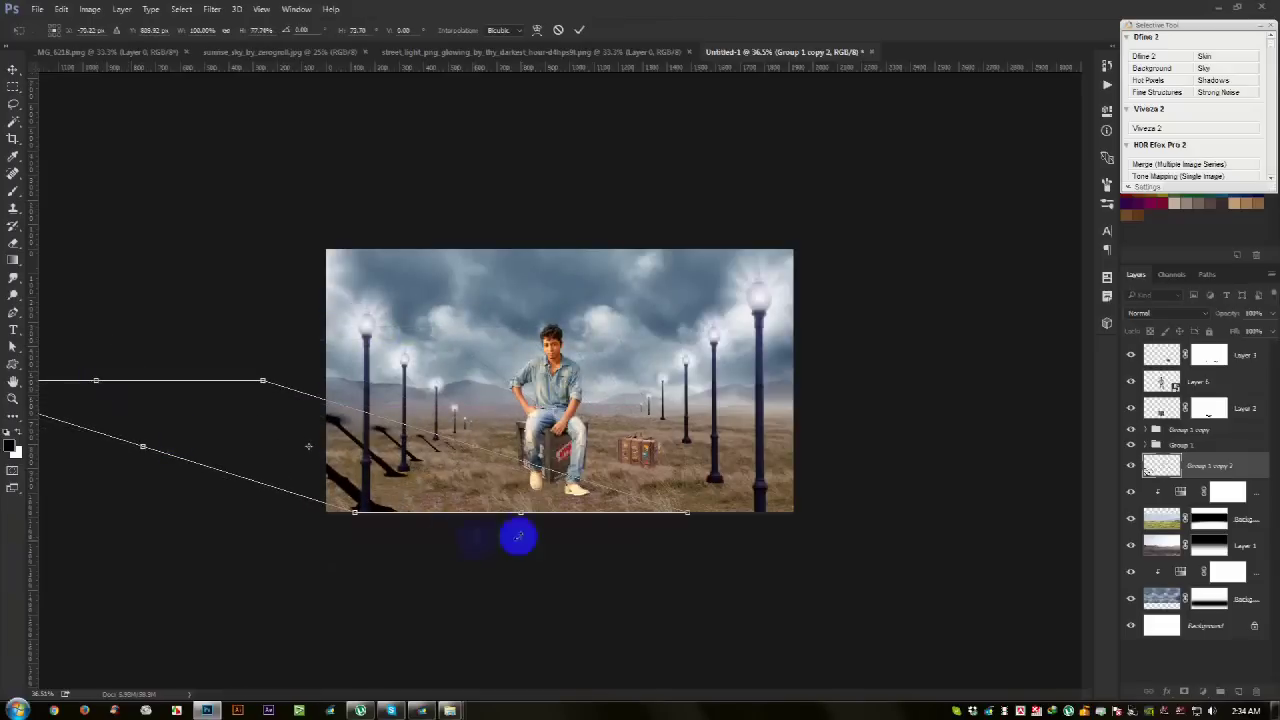
{"action": "mouse_move", "coordinate": [571, 528]}
{"action": "left_mouse_down"}
{"action": "mouse_move", "coordinate": [492, 396]}
{"action": "mouse_move", "coordinate": [458, 455]}
{"action": "mouse_move", "coordinate": [665, 505]}
{"action": "left_mouse_up"}
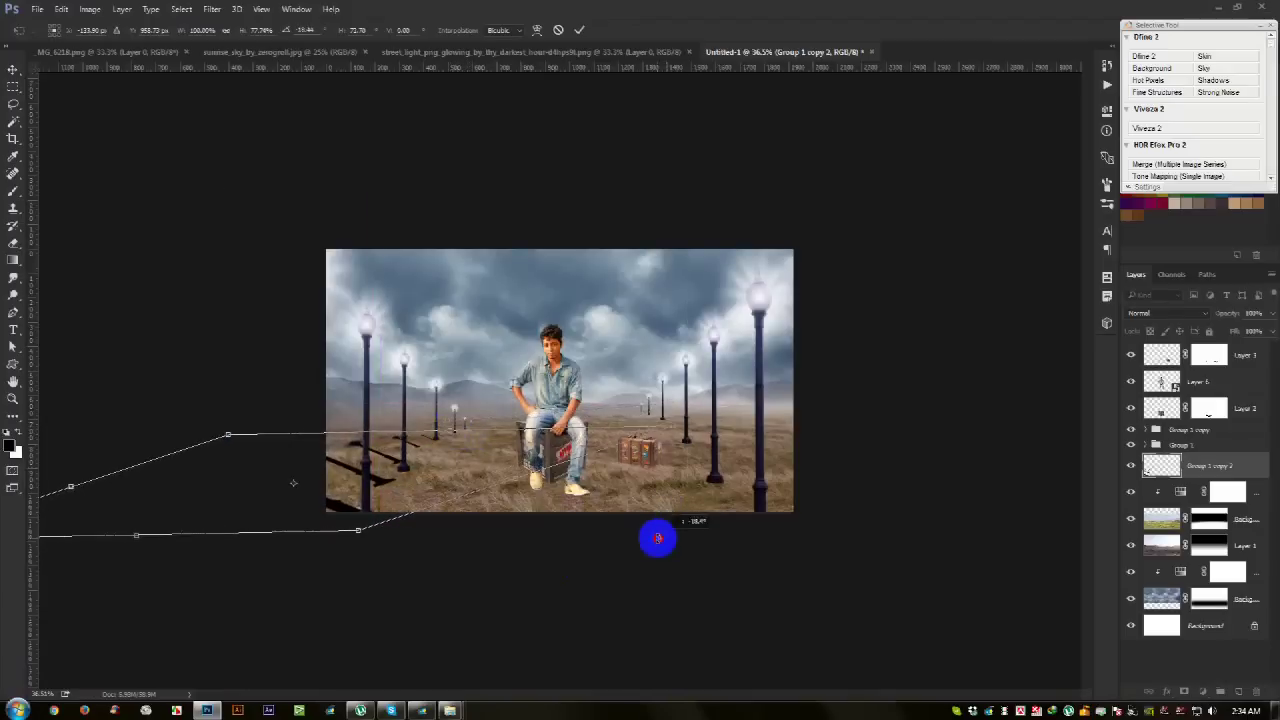
{"action": "mouse_move", "coordinate": [665, 505]}
{"action": "left_mouse_down"}
{"action": "mouse_move", "coordinate": [490, 425]}
{"action": "mouse_move", "coordinate": [505, 410]}
{"action": "left_mouse_up"}
{"action": "scroll", "coordinate": [307, 477], "scroll_direction": "up", "scroll_amount": 3}
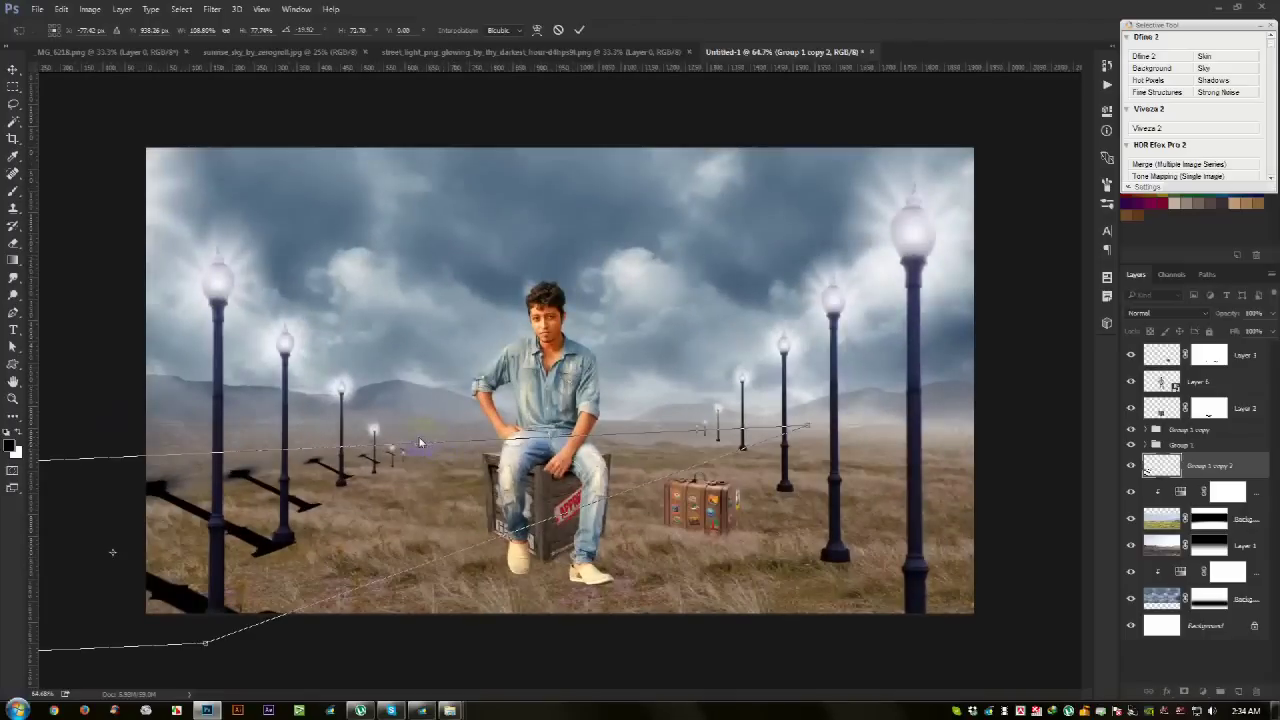
{"action": "left_click_drag", "start_coordinate": [416, 452], "coordinate": [415, 456]}
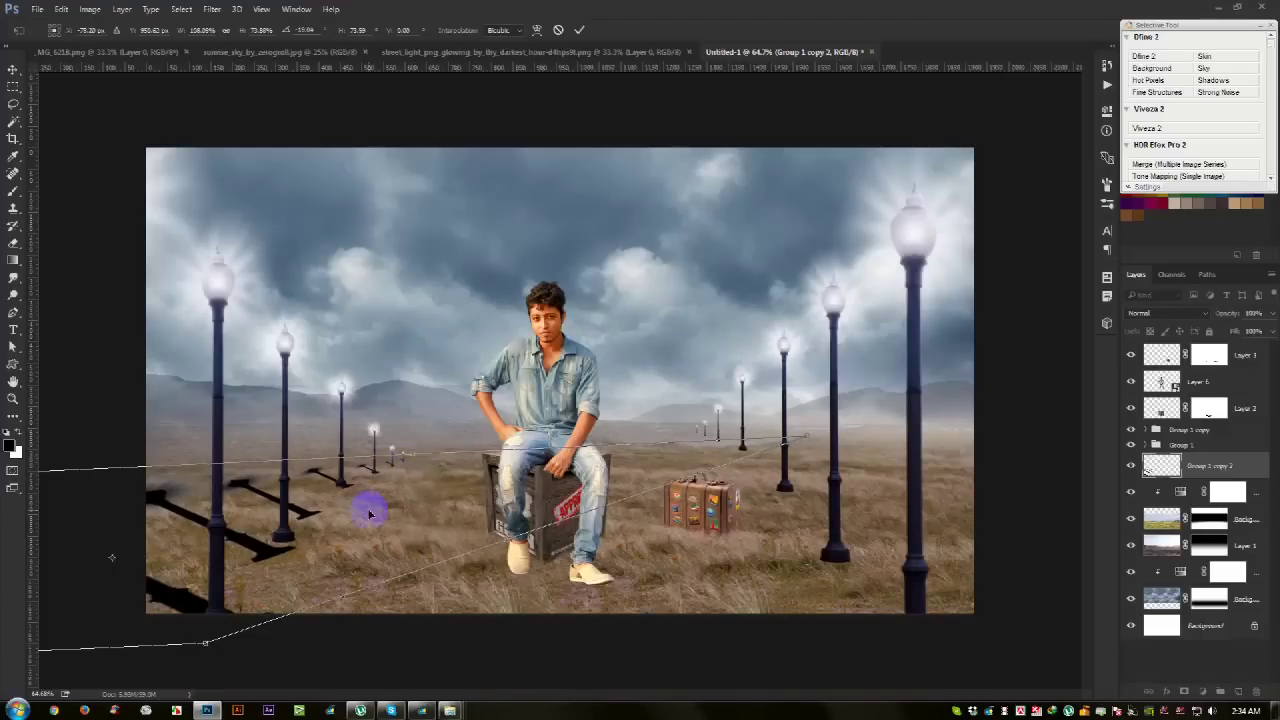
{"action": "mouse_move", "coordinate": [200, 645]}
{"action": "left_mouse_down"}
{"action": "mouse_move", "coordinate": [160, 629]}
{"action": "mouse_move", "coordinate": [177, 623]}
{"action": "mouse_move", "coordinate": [161, 644]}
{"action": "left_mouse_up"}
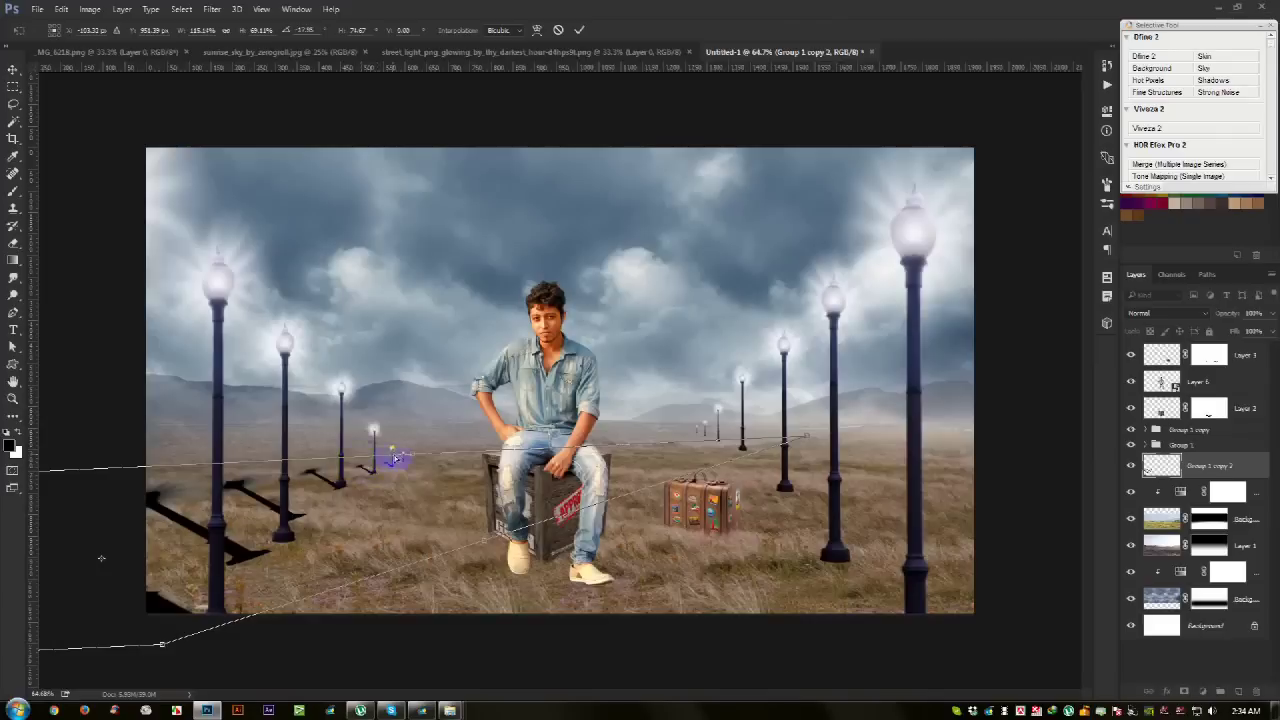
{"action": "left_click_drag", "start_coordinate": [414, 458], "coordinate": [415, 454]}
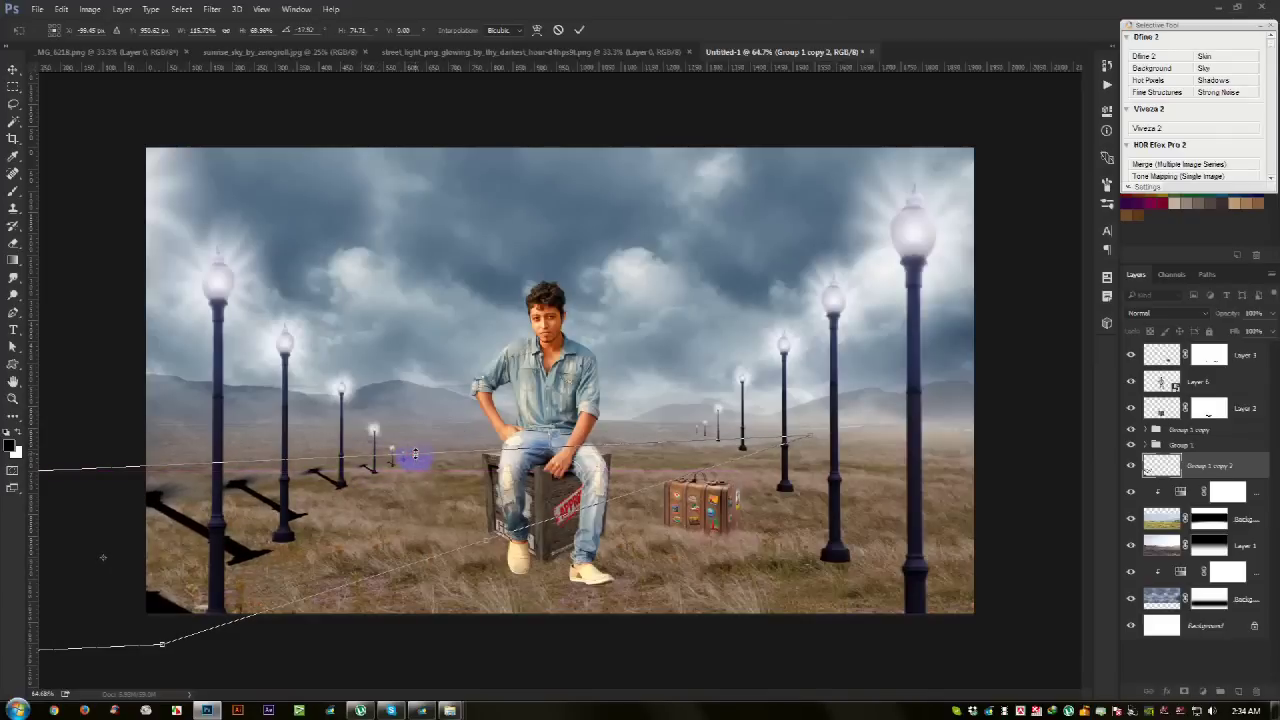
{"action": "key", "text": "Return"}
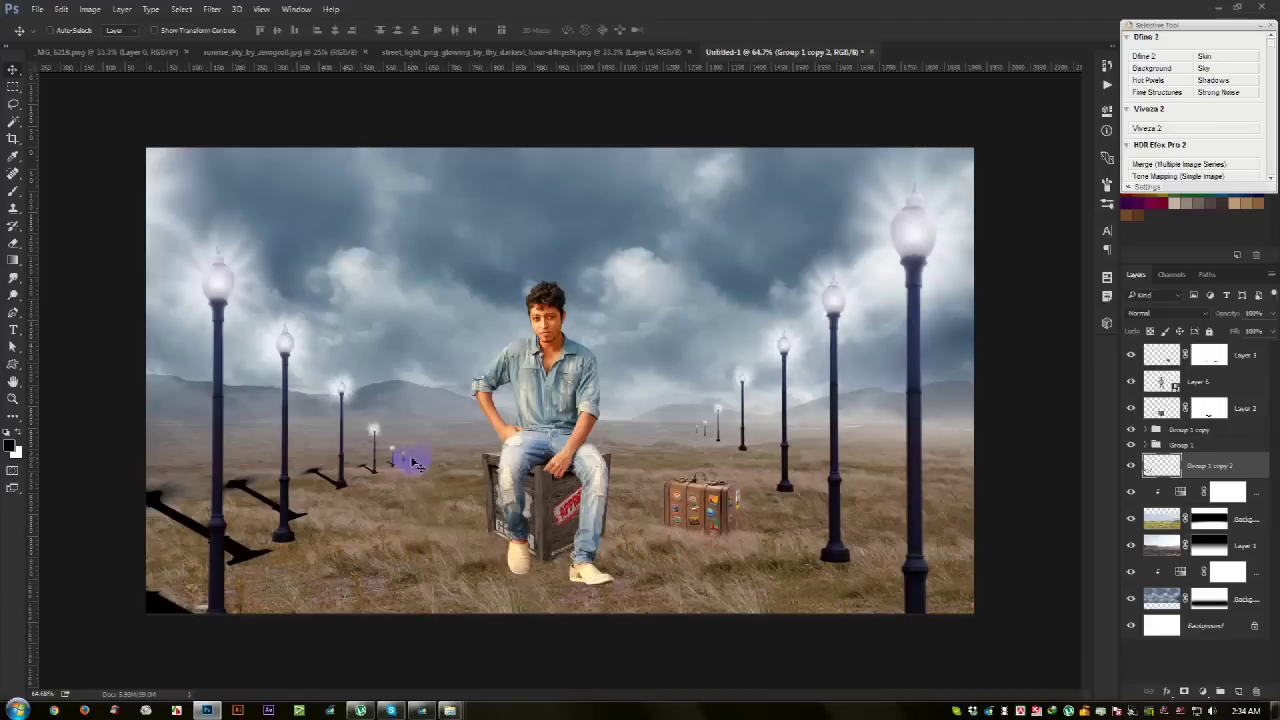
Step: Delete the long lamp shadows and clip a Hue/Saturation layer (saturation −32) to the man
{"action": "key", "text": "Delete"}
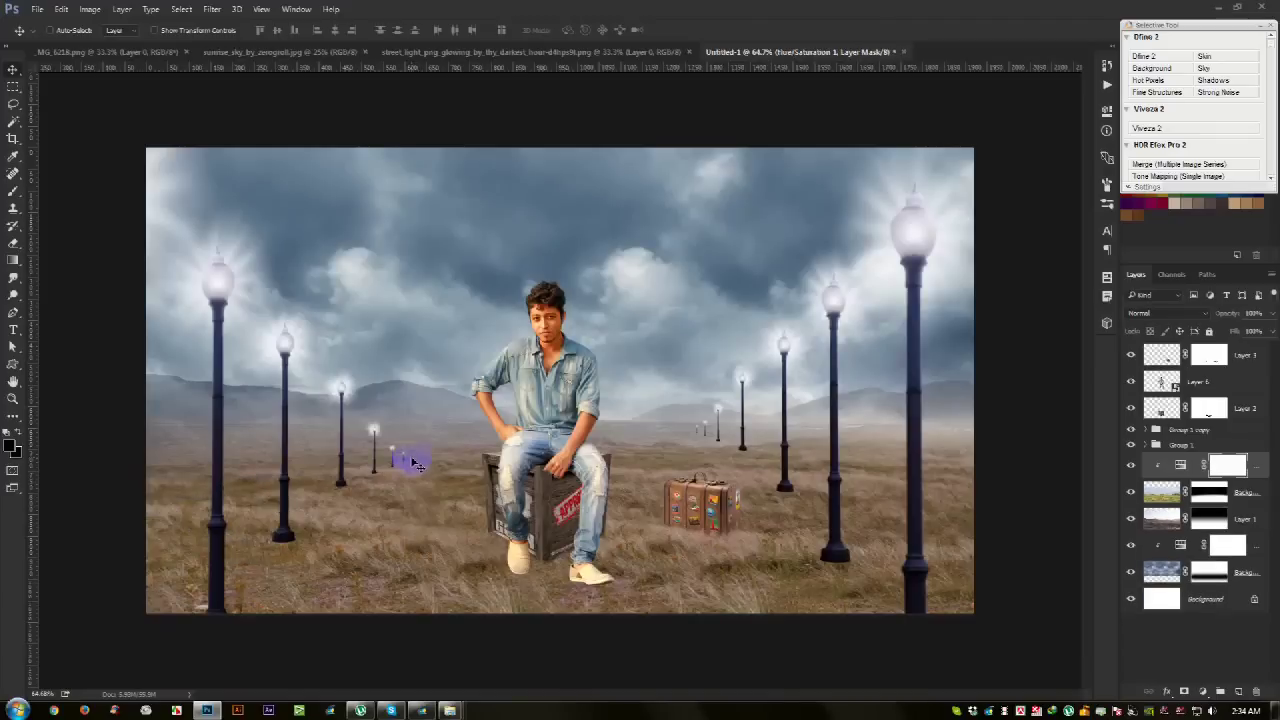
{"action": "left_click", "coordinate": [1205, 382]}
{"action": "left_click", "coordinate": [1202, 691]}
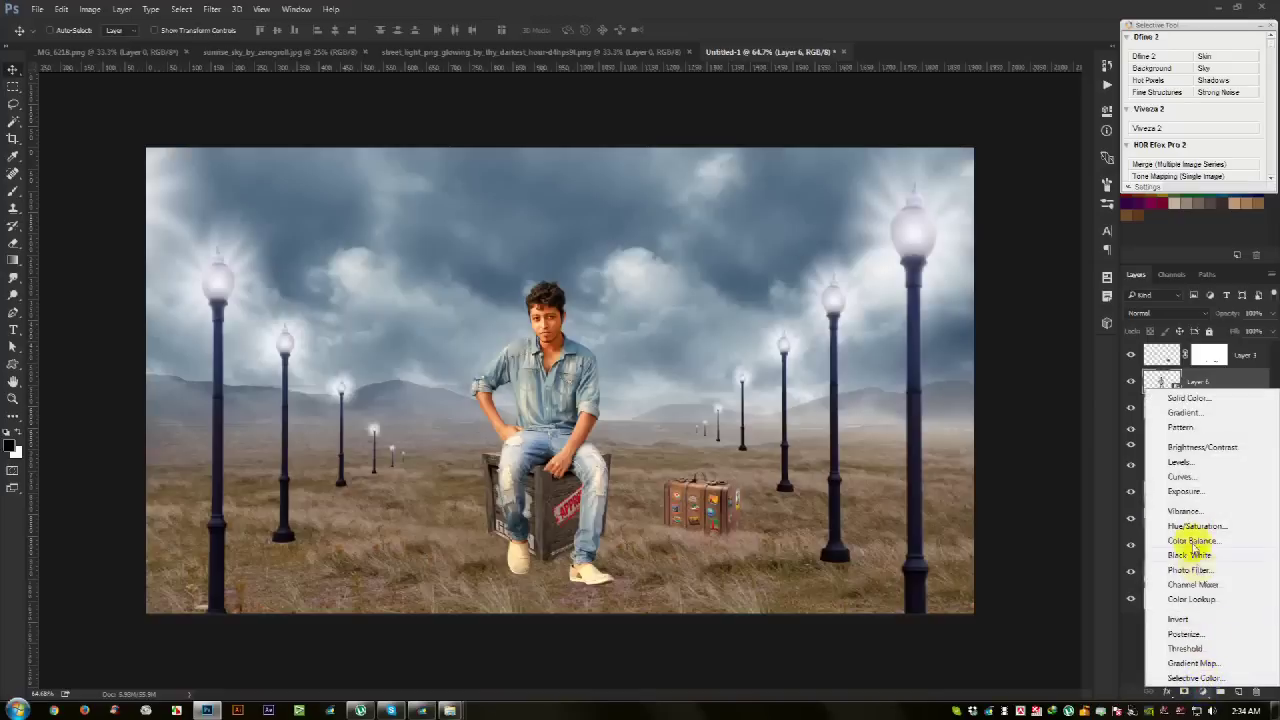
{"action": "left_click", "coordinate": [1195, 527]}
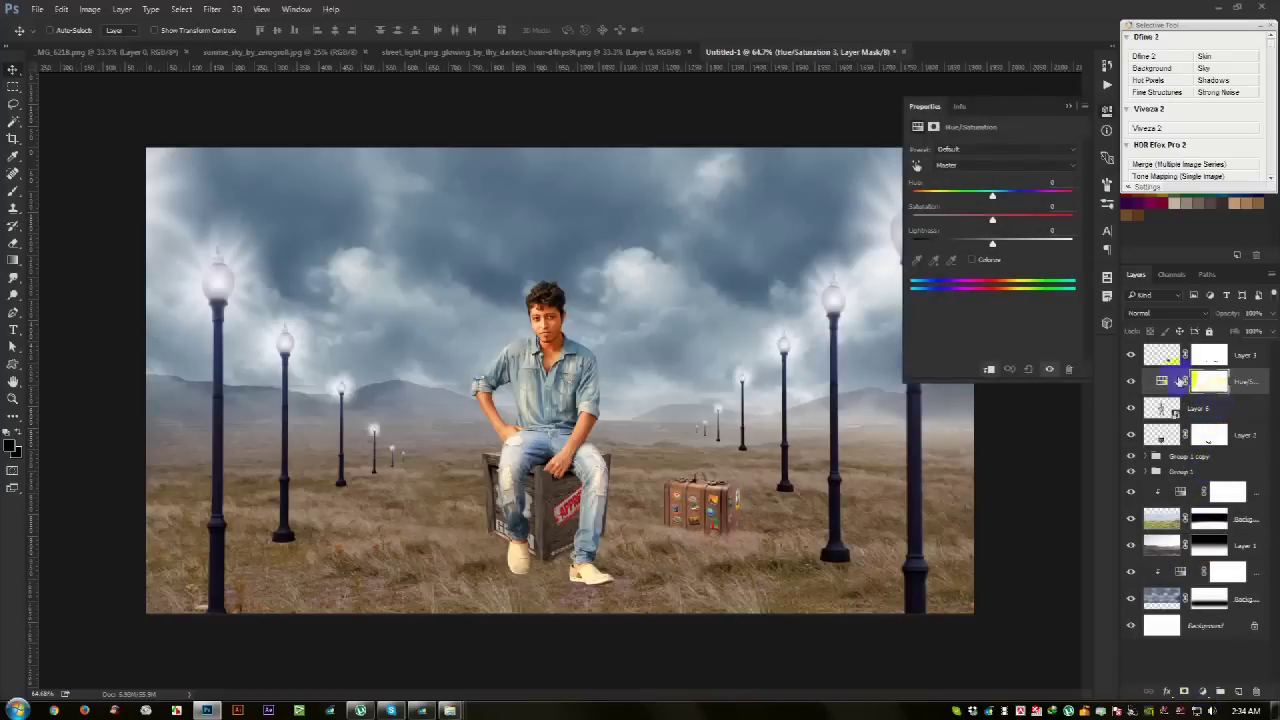
{"action": "left_click", "coordinate": [1181, 381], "text": "alt"}
{"action": "left_click", "coordinate": [993, 224]}
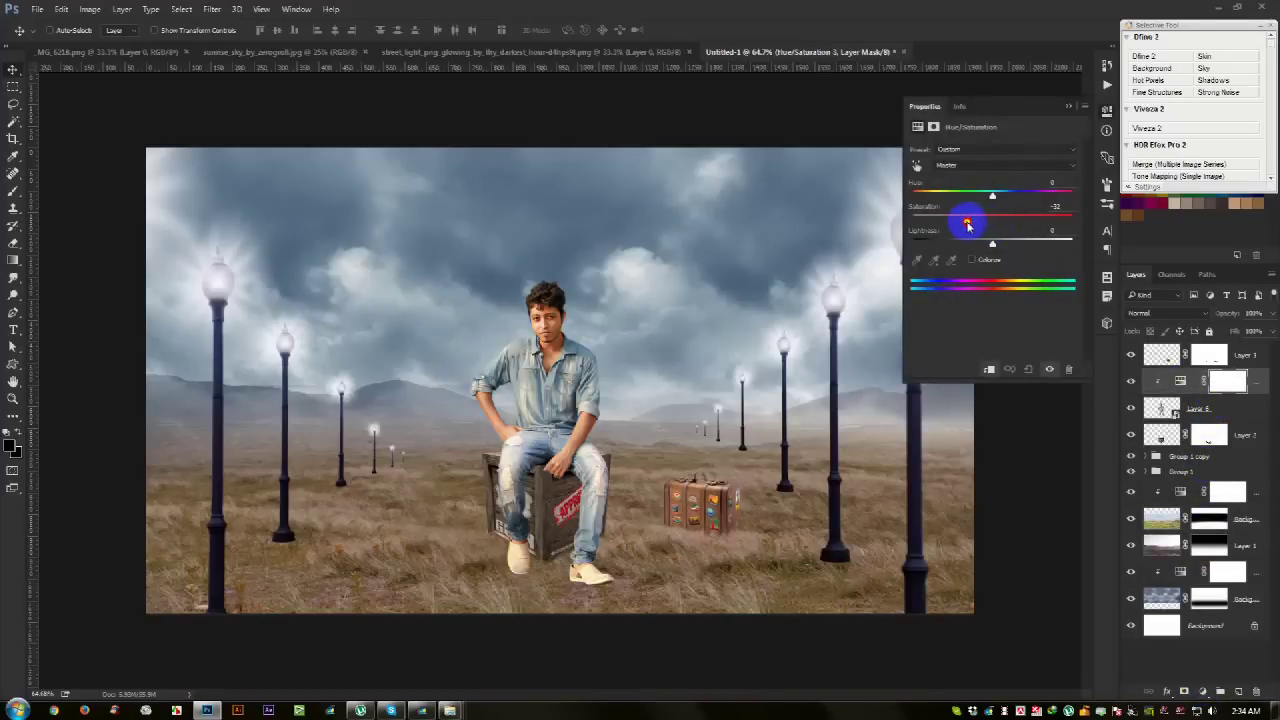
{"action": "left_click", "coordinate": [1069, 107]}
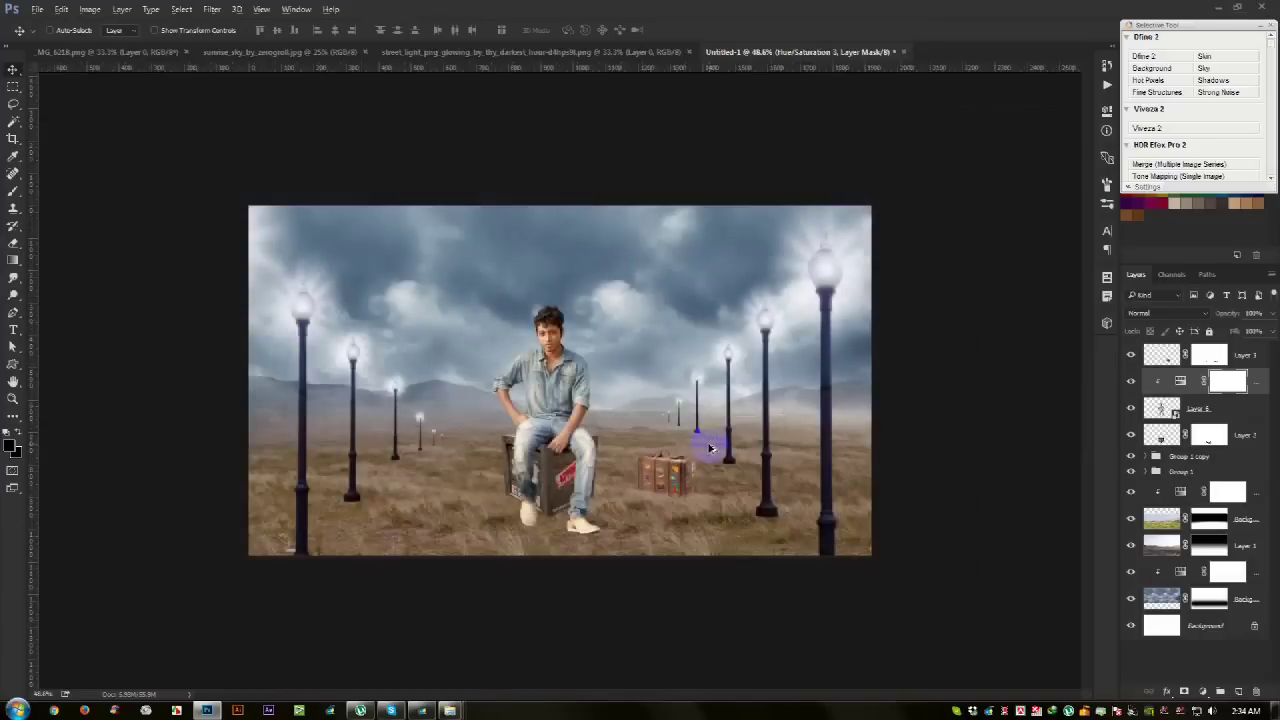
Step: Zoom out and expand Group 1 to show its lamp layers
{"action": "mouse_move", "coordinate": [717, 430]}
{"action": "left_mouse_down"}
{"action": "mouse_move", "coordinate": [773, 441]}
{"action": "mouse_move", "coordinate": [736, 410]}
{"action": "left_mouse_up"}
{"action": "left_click", "coordinate": [1192, 468]}
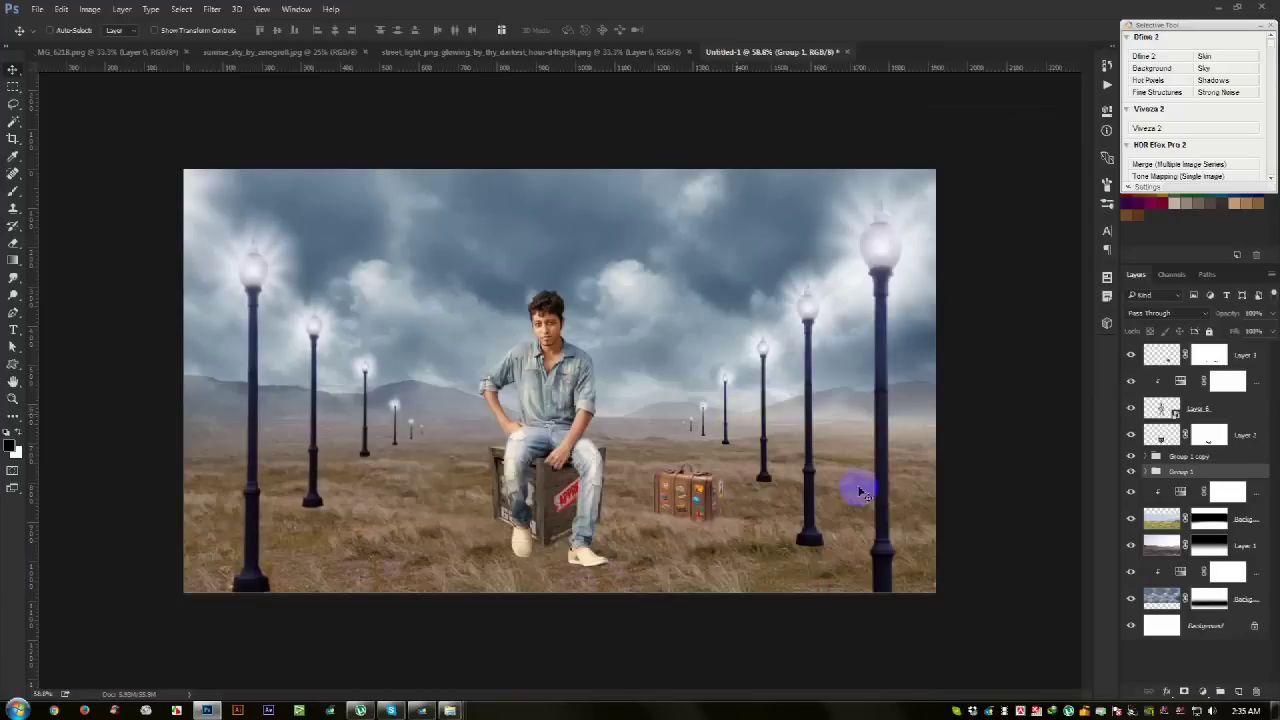
{"action": "left_click", "coordinate": [1148, 471]}
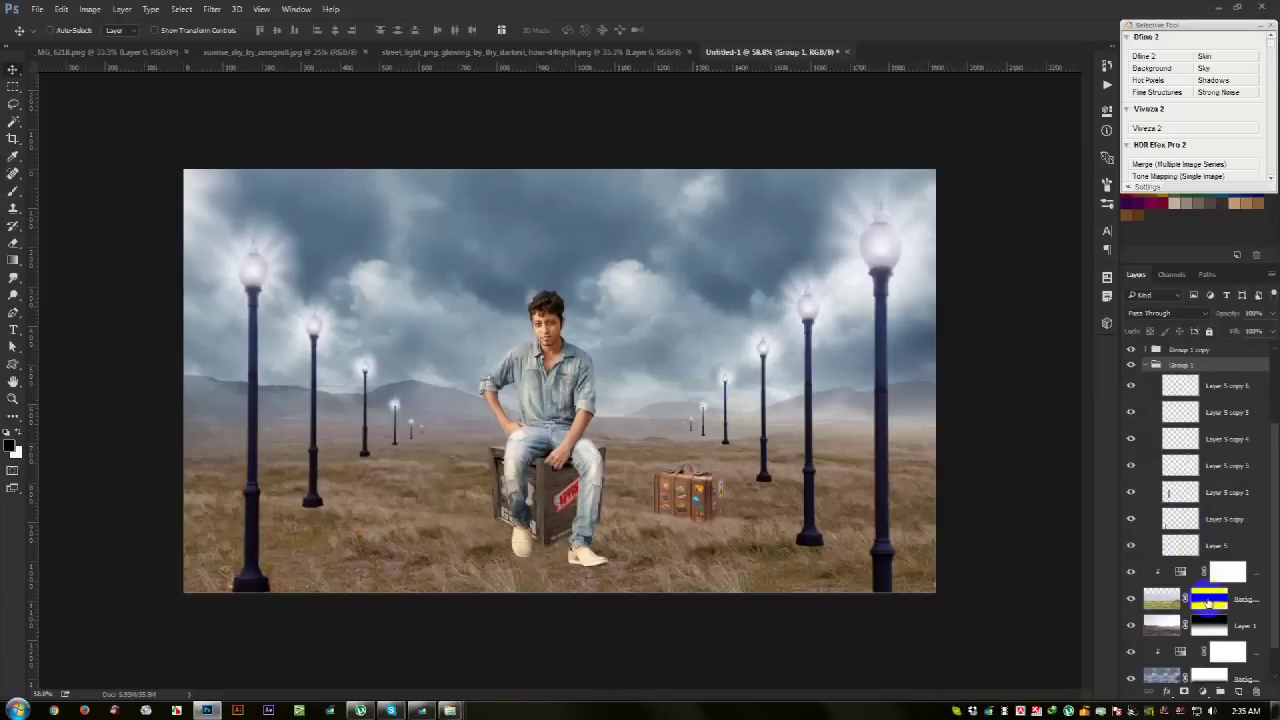
Step: Paint a soft black dab on a new layer in Group 1 and place it under the nearest lamp base
{"action": "left_click", "coordinate": [1202, 552]}
{"action": "left_click", "coordinate": [1238, 691]}
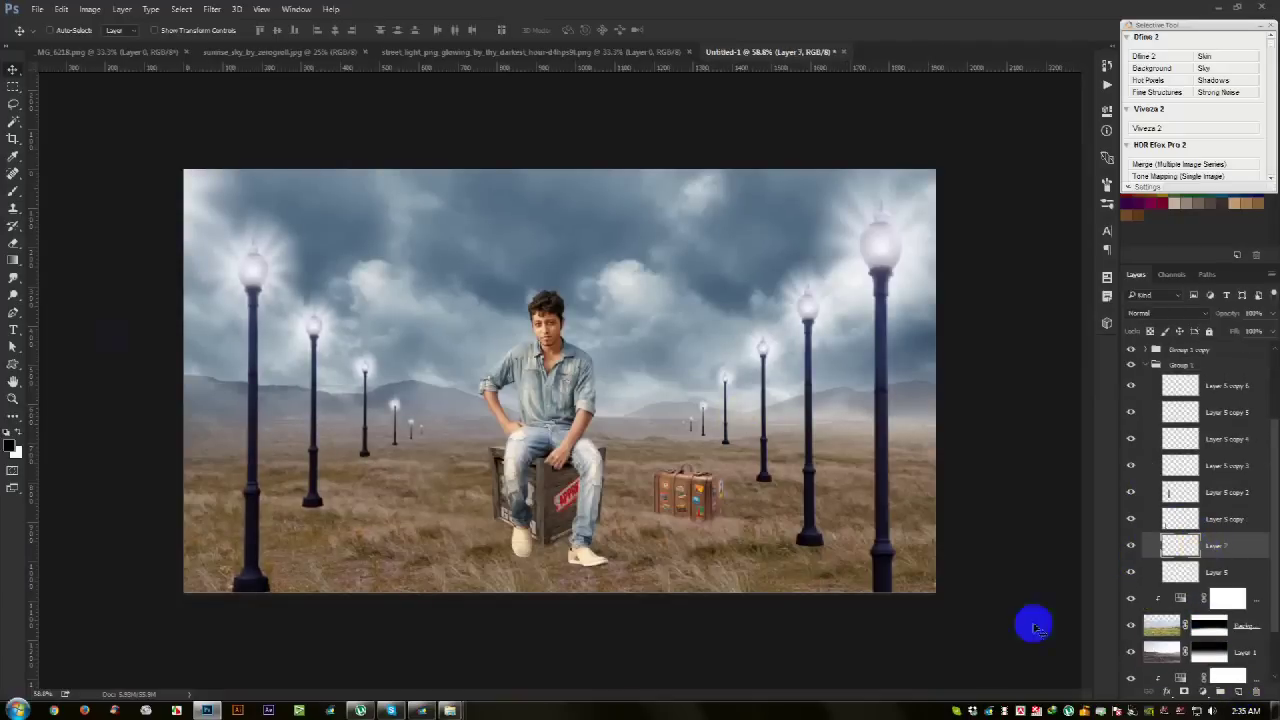
{"action": "left_click", "coordinate": [13, 197]}
{"action": "right_click", "coordinate": [463, 440]}
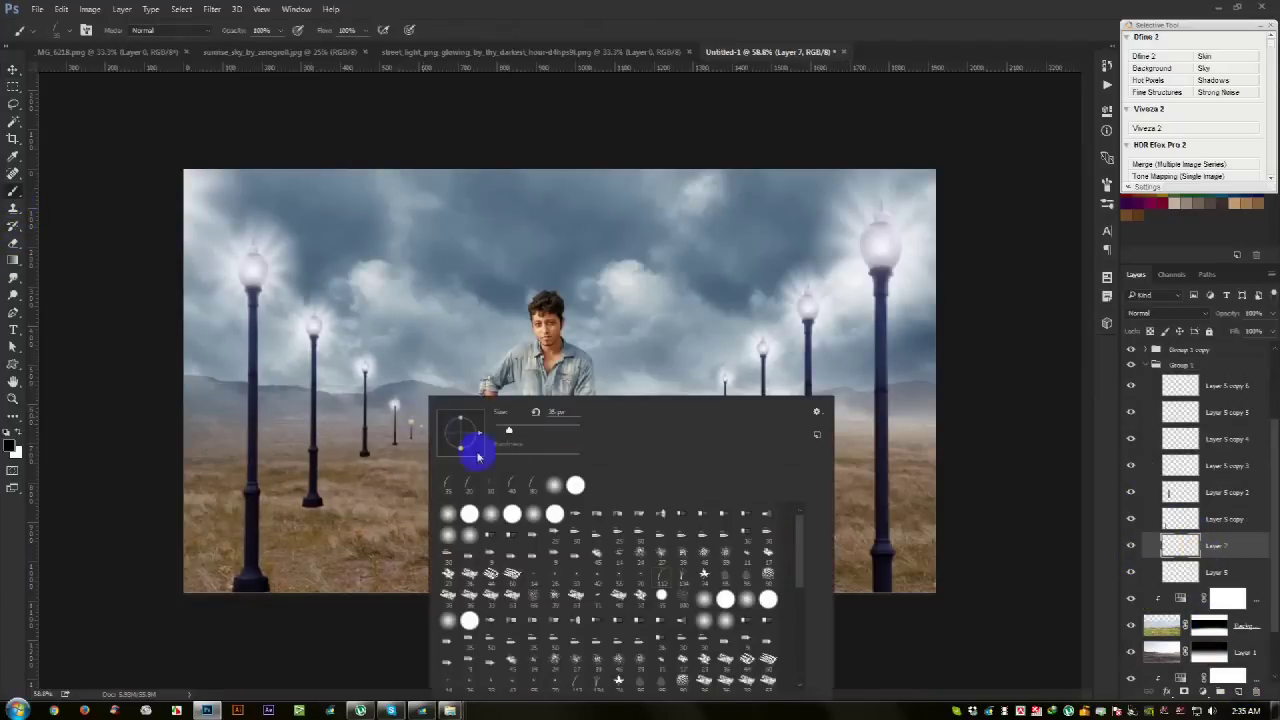
{"action": "left_click", "coordinate": [574, 16]}
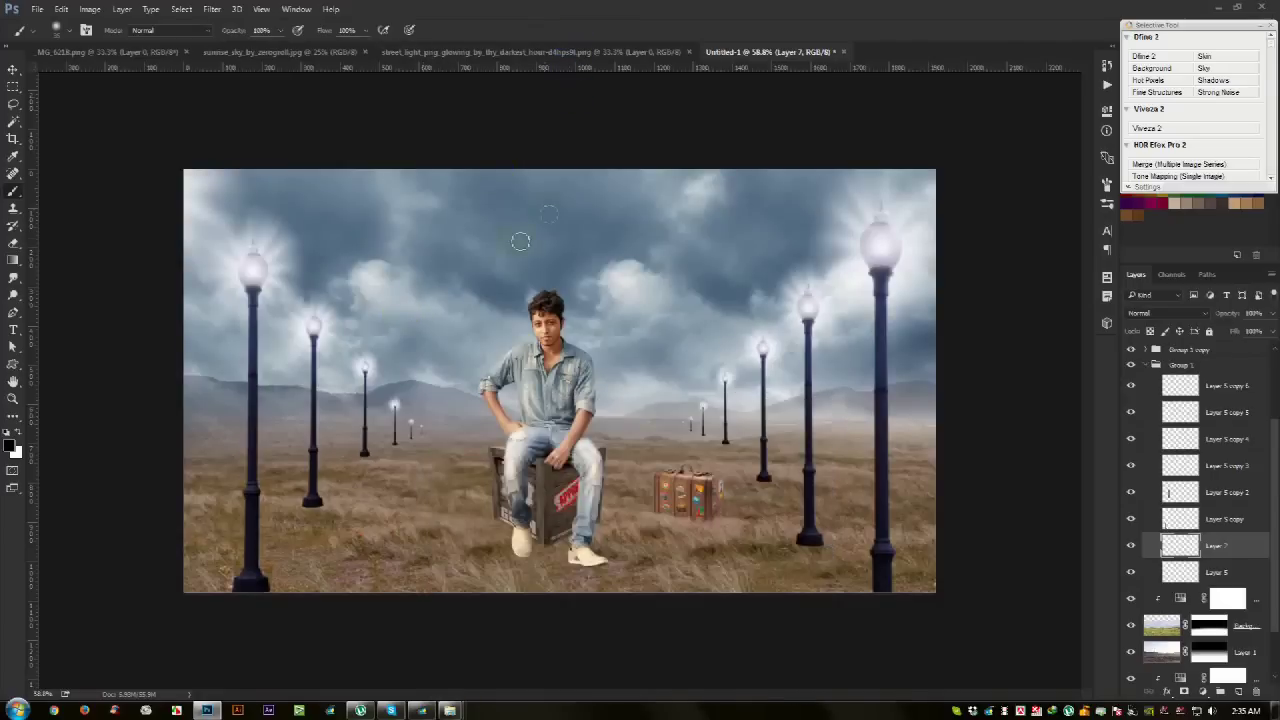
{"action": "left_click", "coordinate": [388, 511]}
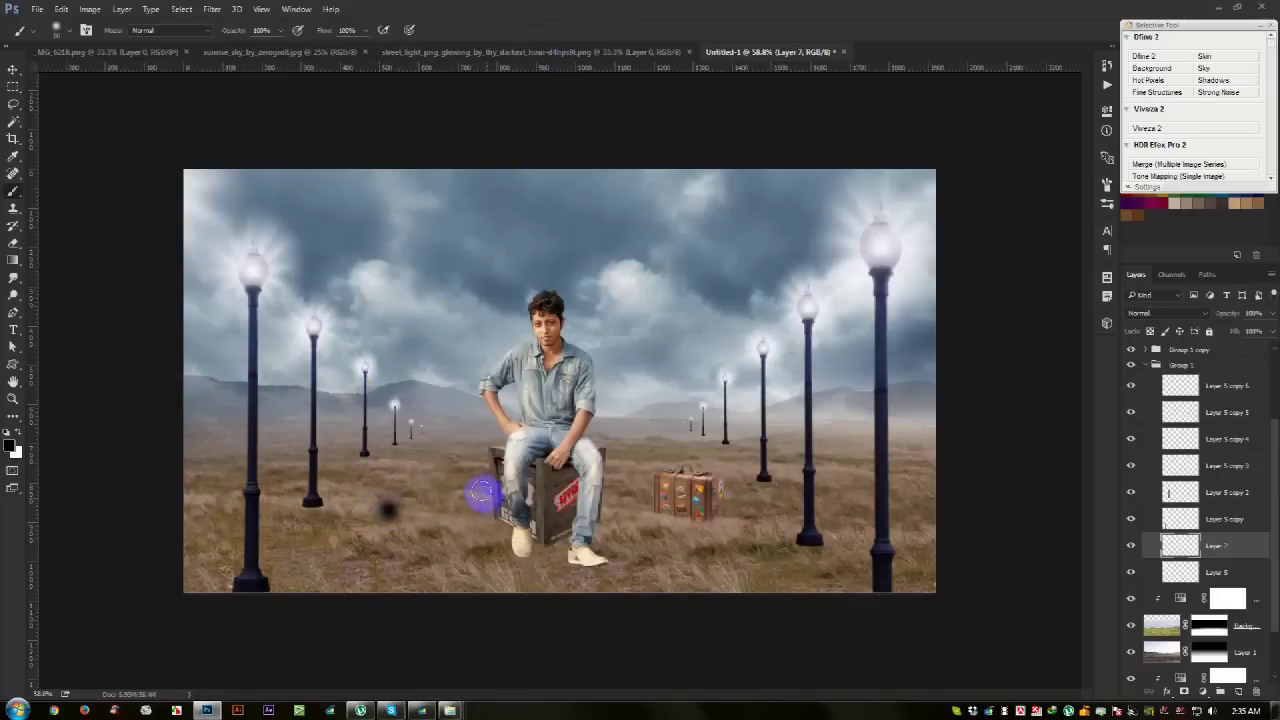
{"action": "key", "text": "ctrl+t"}
{"action": "scroll", "coordinate": [378, 530], "scroll_direction": "up", "scroll_amount": 3}
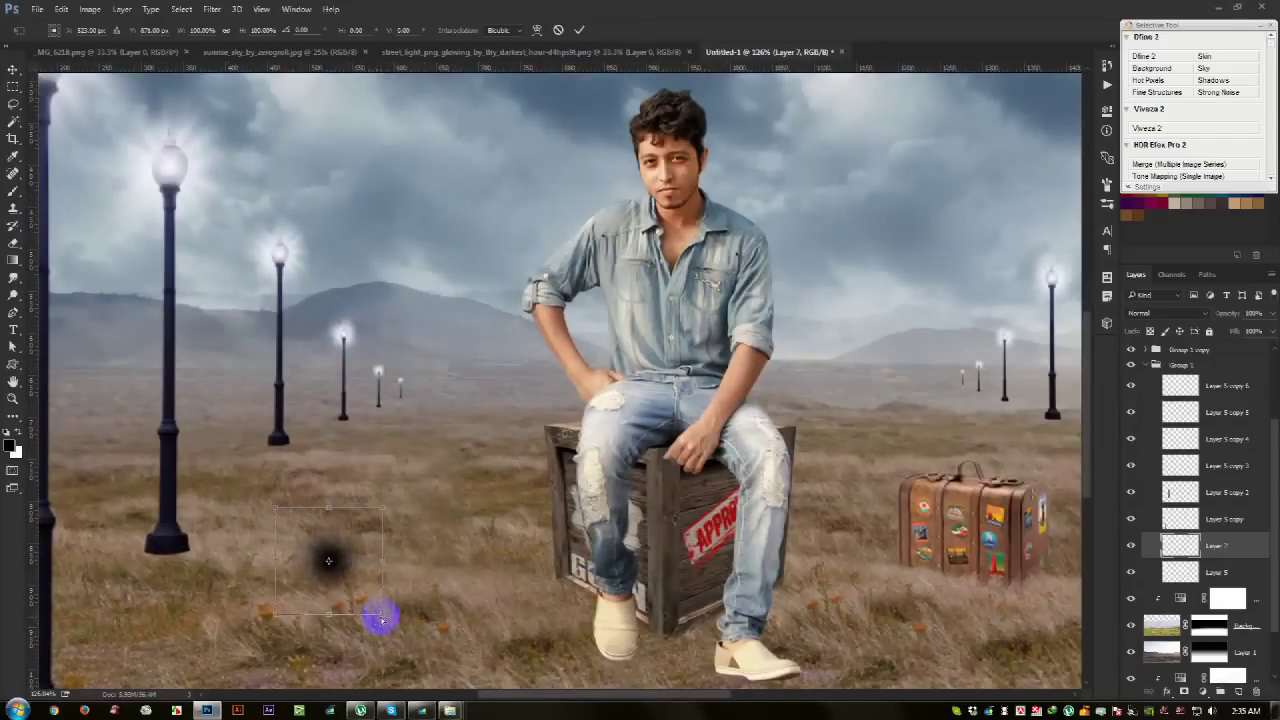
{"action": "left_click_drag", "start_coordinate": [349, 551], "coordinate": [209, 572]}
{"action": "key", "text": "Return"}
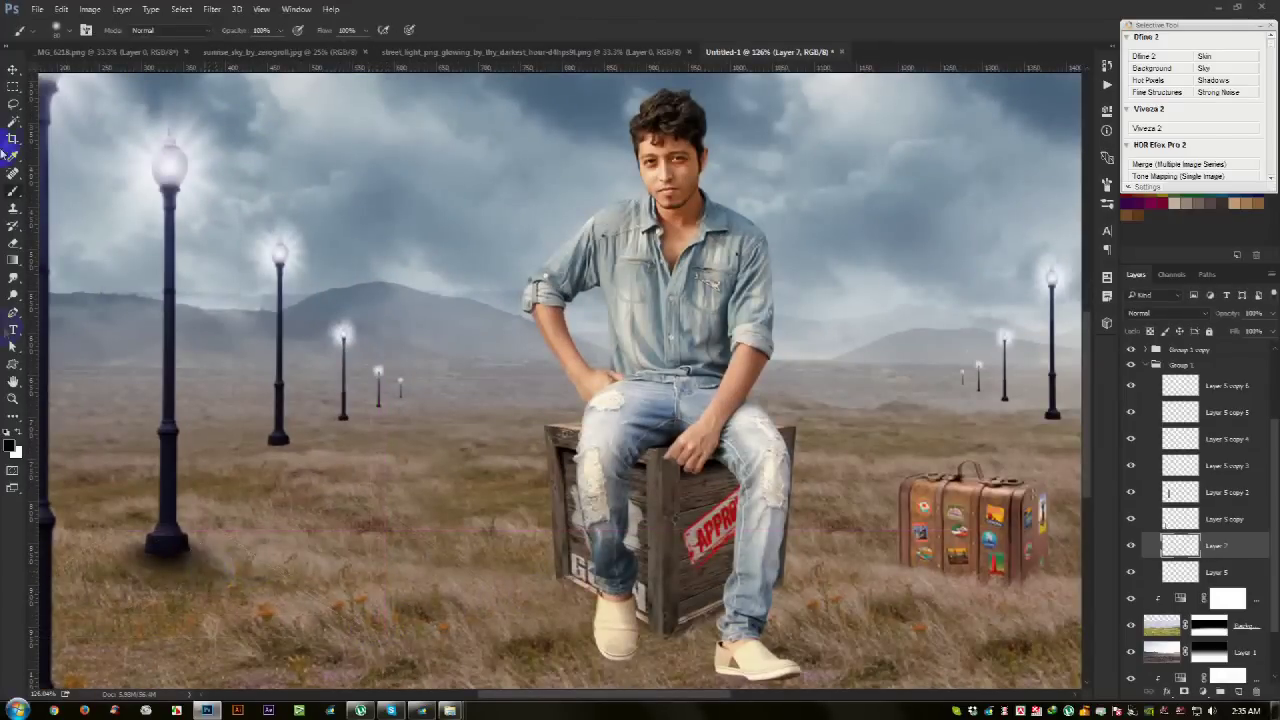
Step: Duplicate the shadow under the second and third lamp posts, resizing each copy
{"action": "left_click", "coordinate": [10, 70]}
{"action": "mouse_move", "coordinate": [199, 519]}
{"action": "left_mouse_down"}
{"action": "mouse_move", "coordinate": [322, 437]}
{"action": "mouse_move", "coordinate": [343, 463]}
{"action": "mouse_move", "coordinate": [354, 426]}
{"action": "mouse_move", "coordinate": [296, 449]}
{"action": "mouse_move", "coordinate": [316, 483]}
{"action": "left_mouse_up"}
{"action": "key", "text": "ctrl+t"}
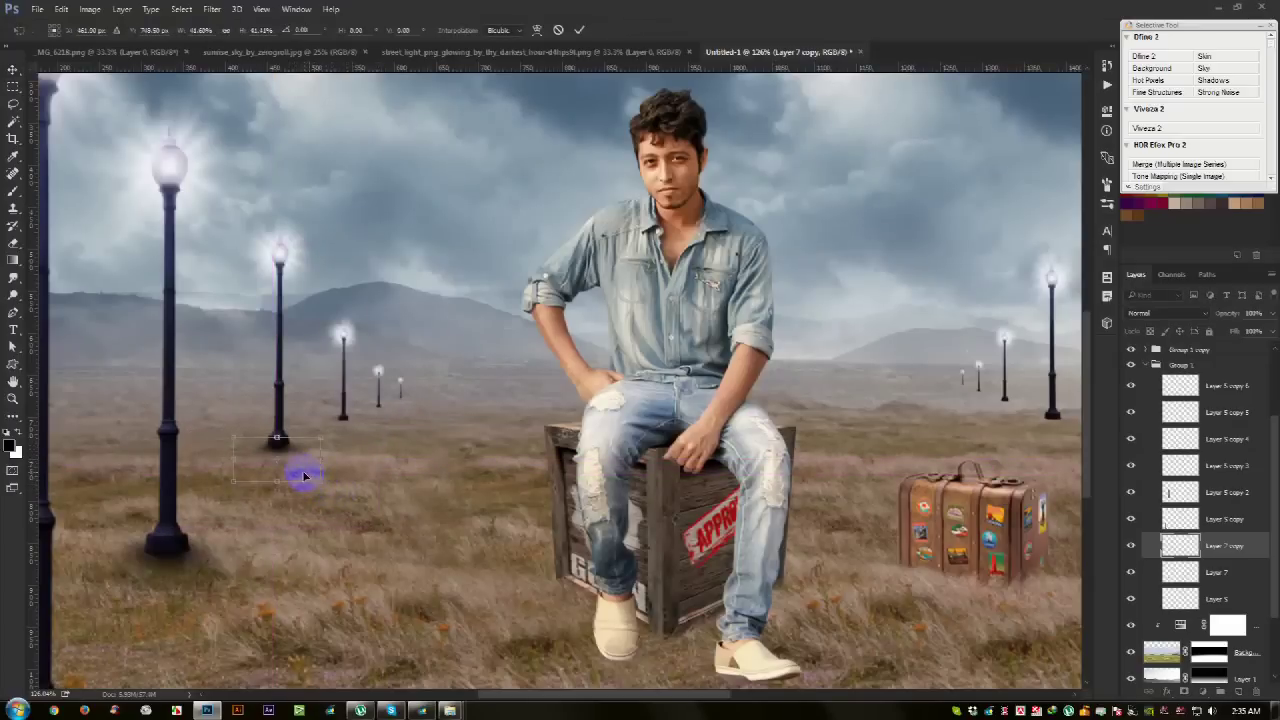
{"action": "key", "text": "Return"}
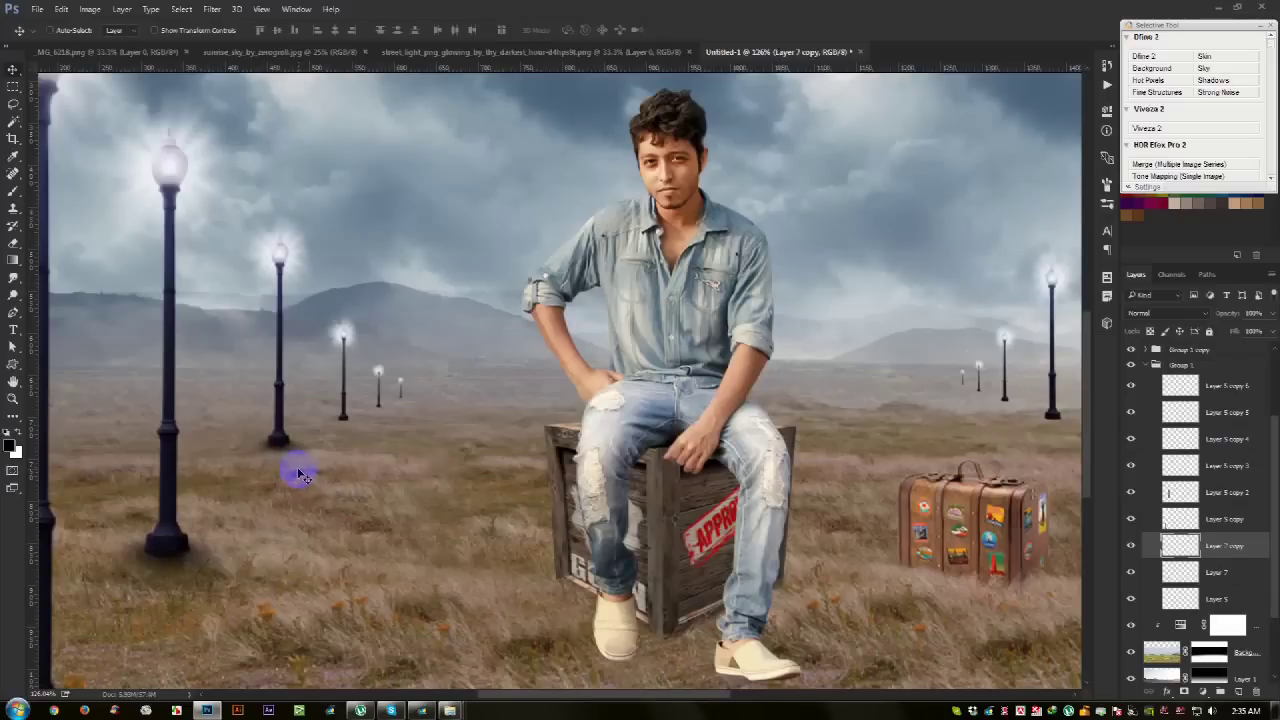
{"action": "mouse_move", "coordinate": [301, 466]}
{"action": "left_mouse_down"}
{"action": "mouse_move", "coordinate": [380, 432]}
{"action": "mouse_move", "coordinate": [367, 457]}
{"action": "mouse_move", "coordinate": [356, 437]}
{"action": "left_mouse_up"}
{"action": "key", "text": "ctrl+t"}
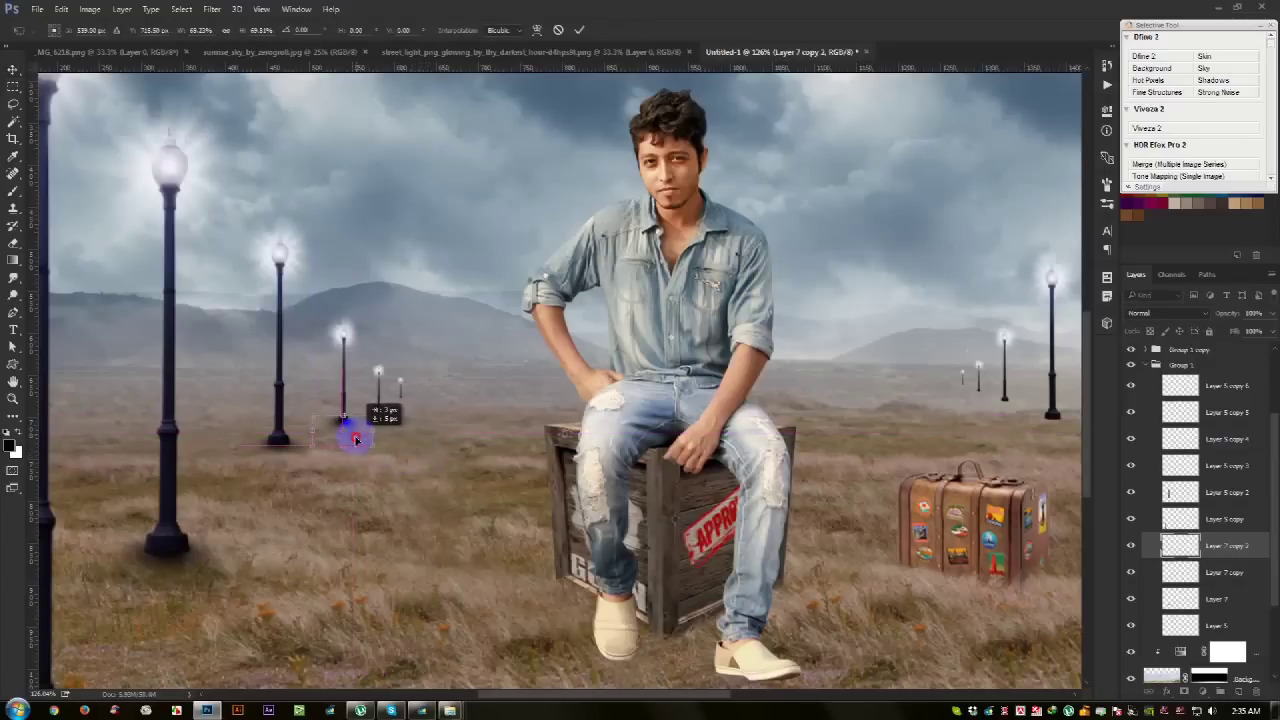
{"action": "key", "text": "Return"}
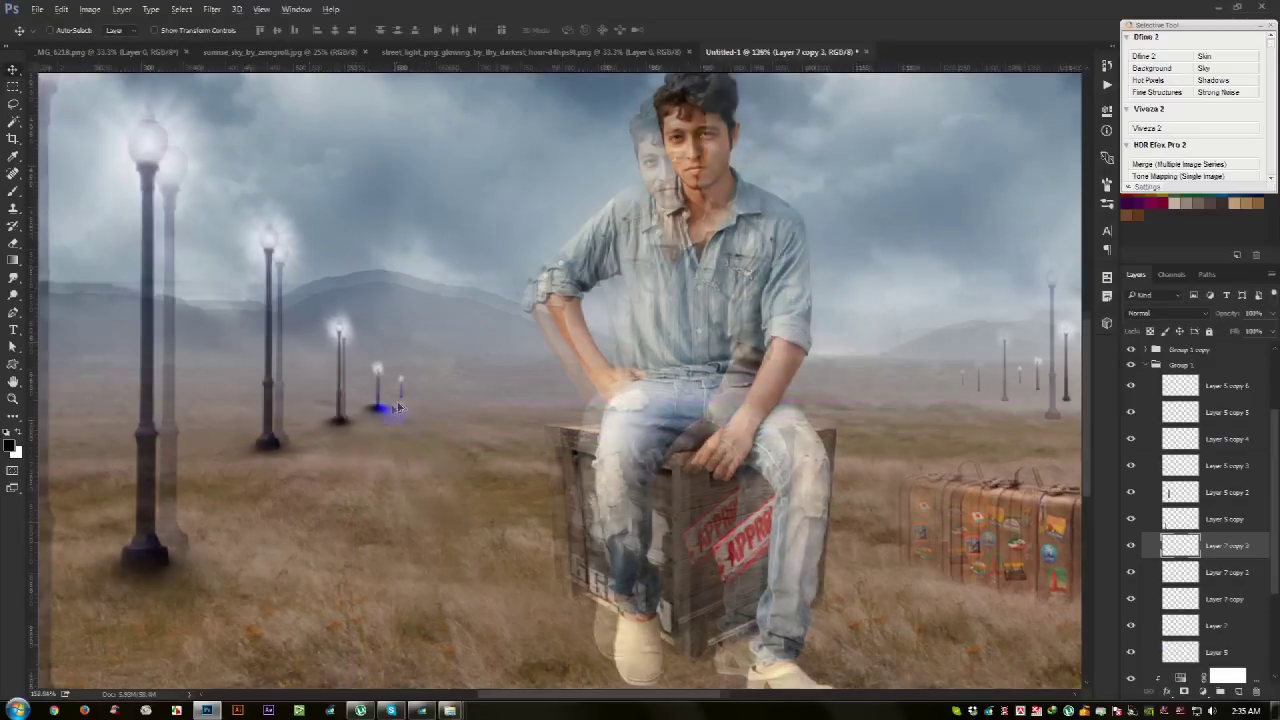
Step: Shrink shadow copies to about 29% and place them under the distant lamps
{"action": "scroll", "coordinate": [397, 407], "scroll_direction": "up", "scroll_amount": 3}
{"action": "scroll", "coordinate": [380, 429], "scroll_direction": "up", "scroll_amount": 2}
{"action": "key", "text": "ctrl+t"}
{"action": "mouse_move", "coordinate": [456, 468]}
{"action": "left_mouse_down"}
{"action": "mouse_move", "coordinate": [395, 447]}
{"action": "mouse_move", "coordinate": [435, 423]}
{"action": "left_mouse_up"}
{"action": "key", "text": "Return"}
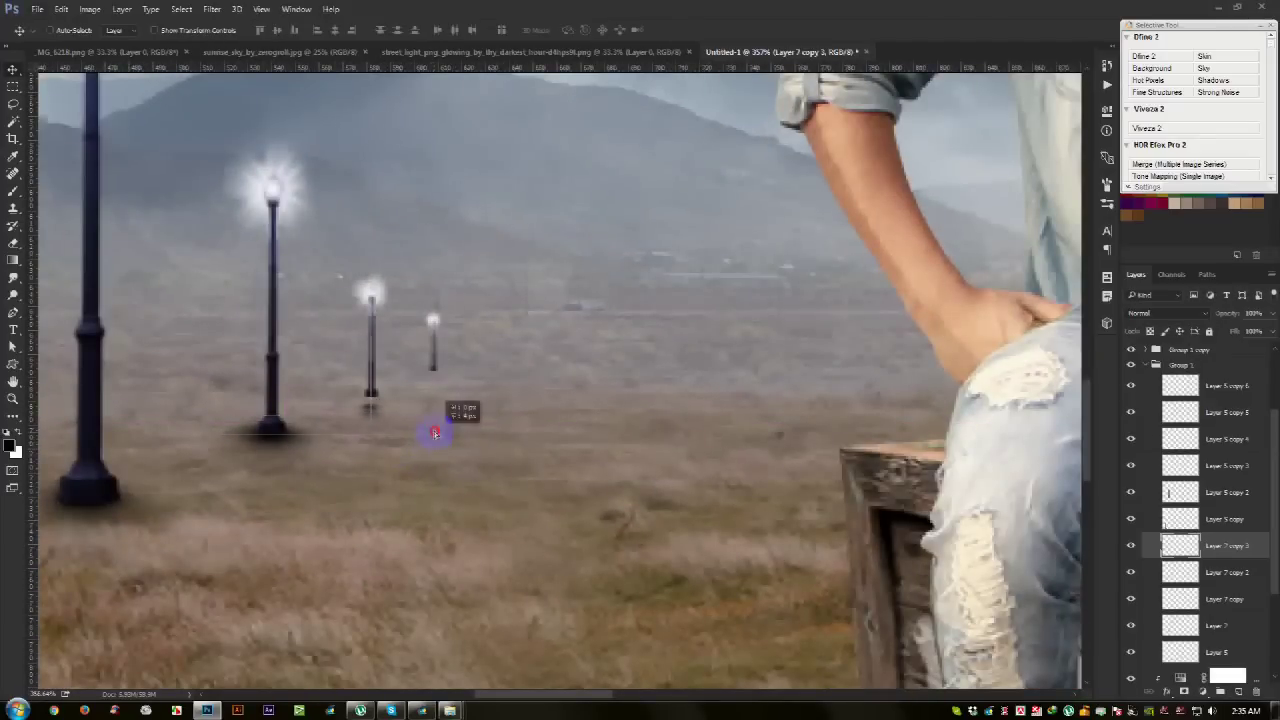
{"action": "mouse_move", "coordinate": [418, 428]}
{"action": "left_mouse_down"}
{"action": "mouse_move", "coordinate": [428, 384]}
{"action": "mouse_move", "coordinate": [464, 388]}
{"action": "mouse_move", "coordinate": [443, 388]}
{"action": "left_mouse_up"}
{"action": "key", "text": "ctrl+j"}
{"action": "key", "text": "ctrl+t"}
{"action": "key", "text": "Return"}
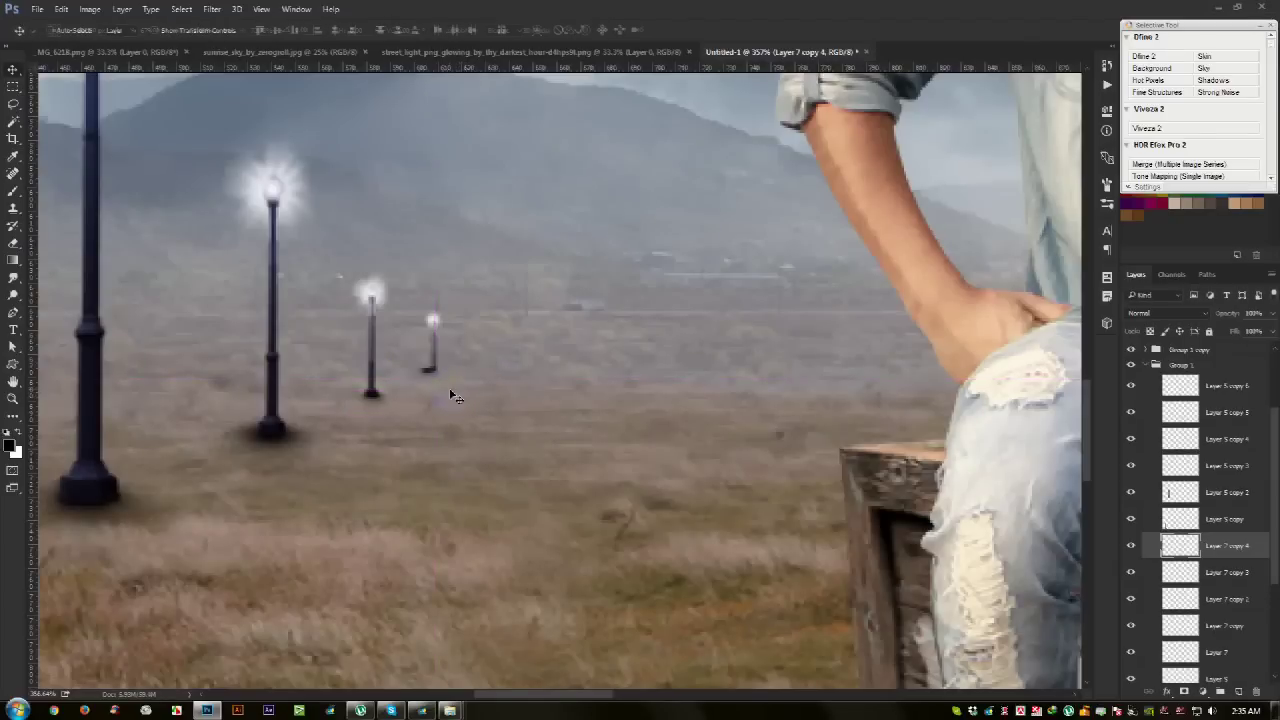
{"action": "left_click_drag", "start_coordinate": [455, 458], "coordinate": [438, 474]}
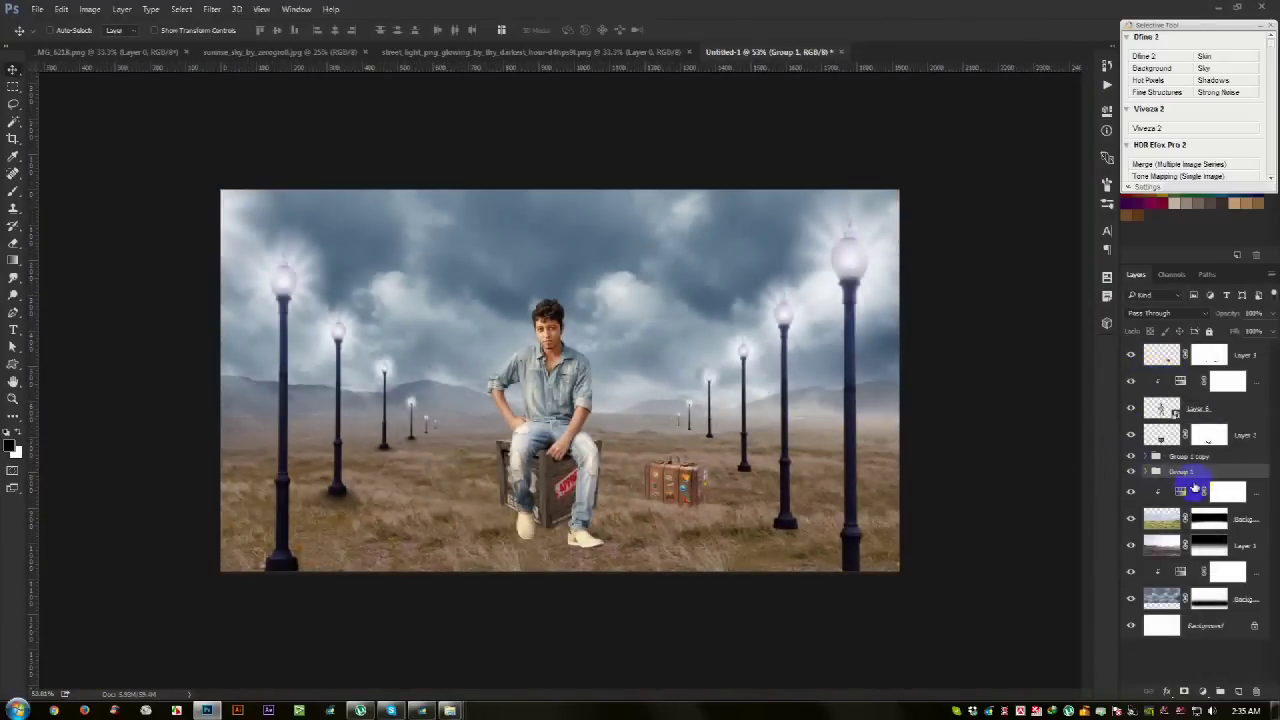
Step: Delete Group 1 copy and put a horizontally flipped duplicate of Group 1 on the right side
{"action": "left_click_drag", "start_coordinate": [1190, 457], "coordinate": [1180, 470]}
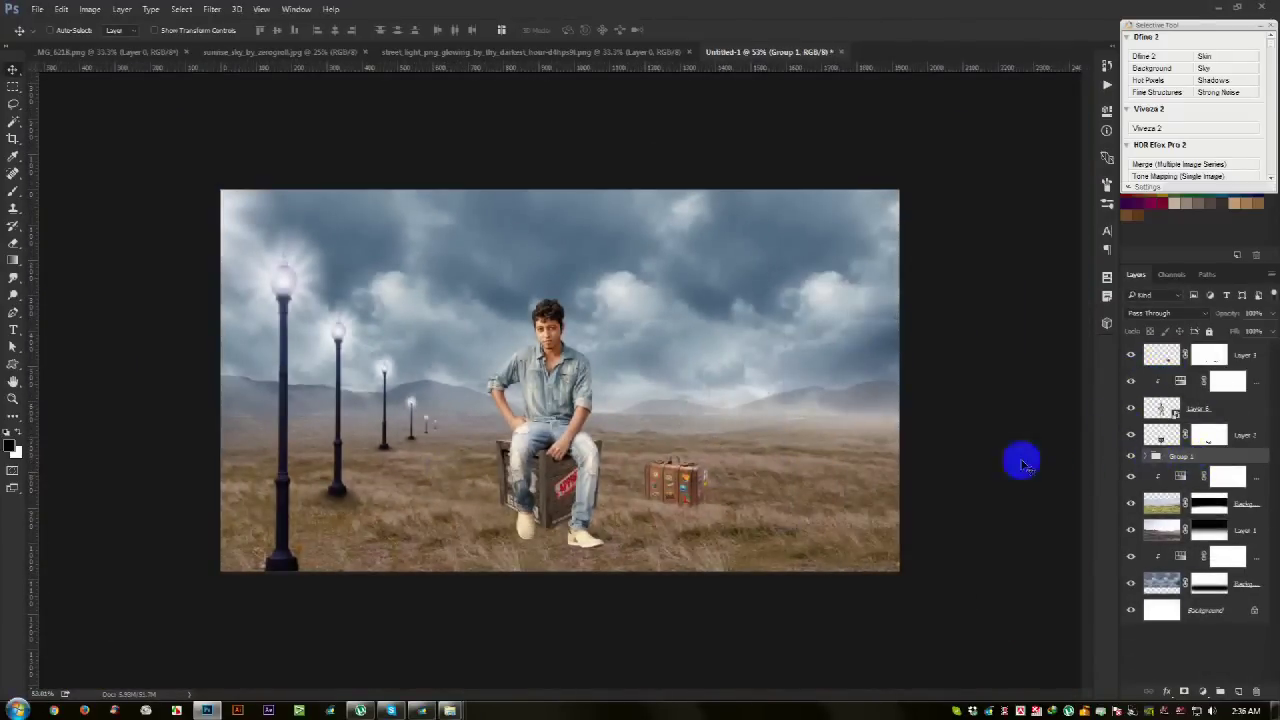
{"action": "left_click_drag", "start_coordinate": [451, 457], "coordinate": [517, 455]}
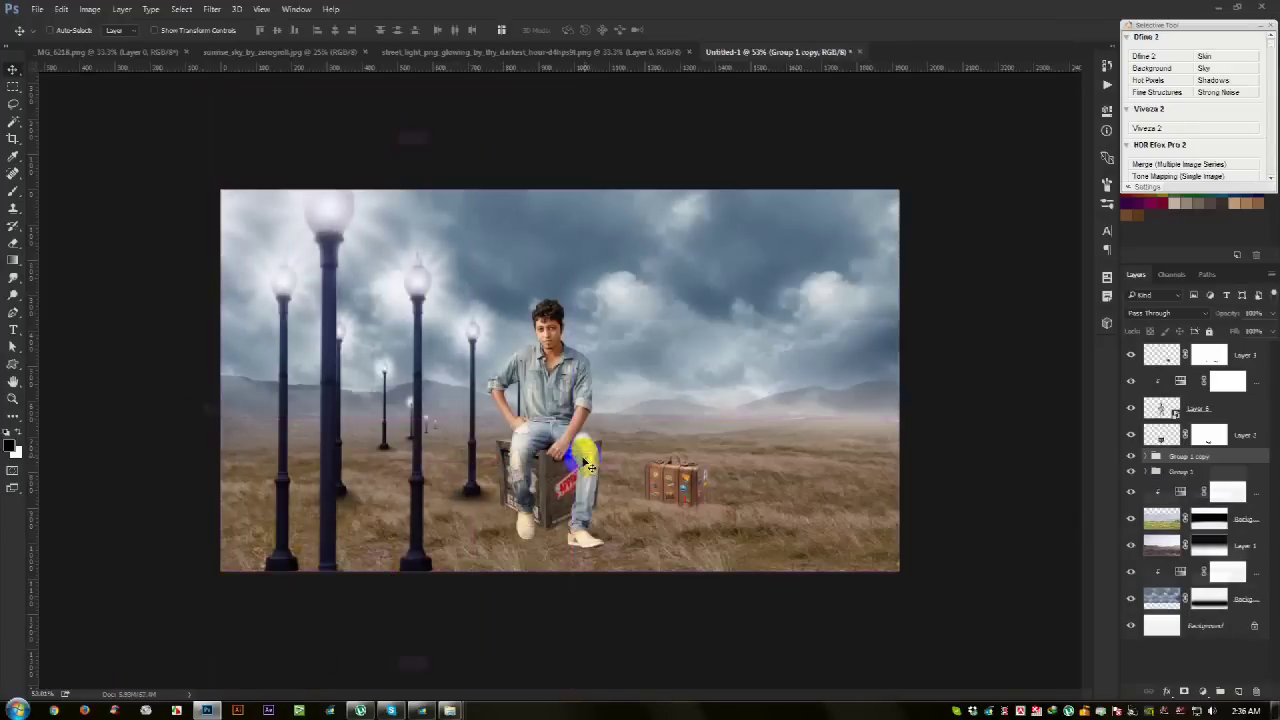
{"action": "key", "text": "ctrl+t"}
{"action": "right_click", "coordinate": [511, 452]}
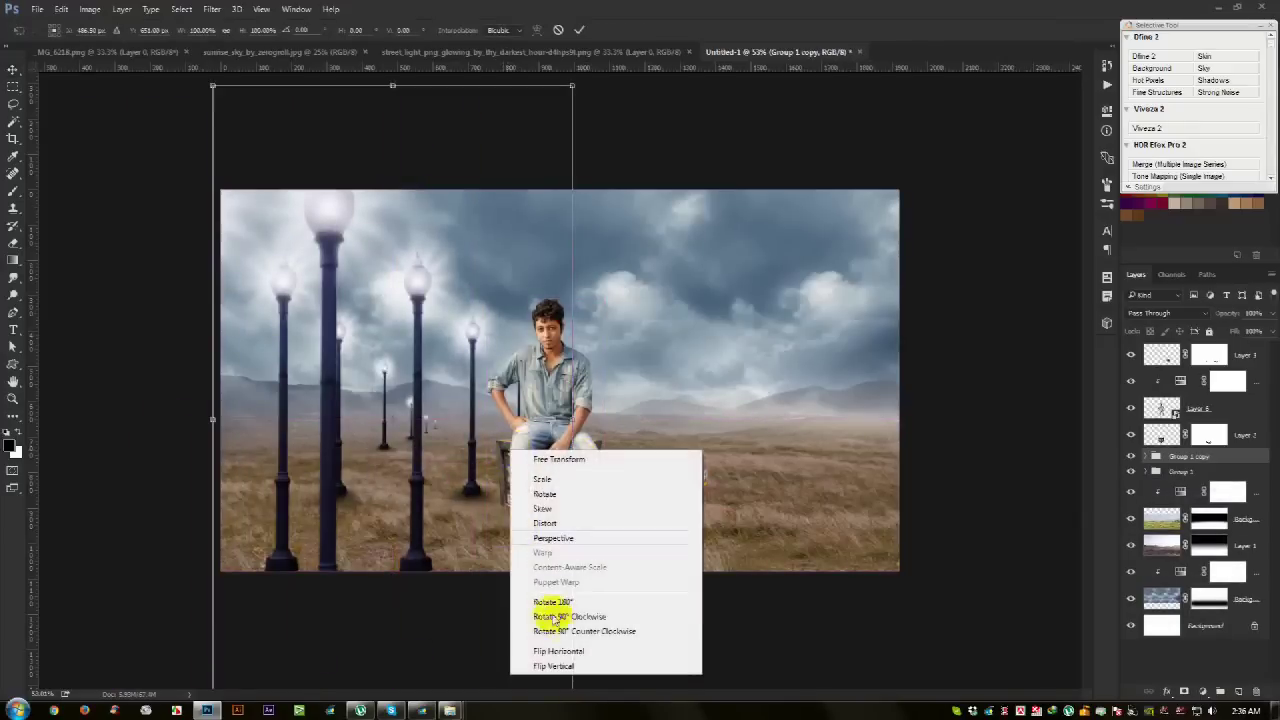
{"action": "left_click", "coordinate": [577, 652]}
{"action": "mouse_move", "coordinate": [476, 488]}
{"action": "left_mouse_down"}
{"action": "mouse_move", "coordinate": [933, 477]}
{"action": "mouse_move", "coordinate": [903, 466]}
{"action": "mouse_move", "coordinate": [920, 466]}
{"action": "mouse_move", "coordinate": [896, 477]}
{"action": "left_mouse_up"}
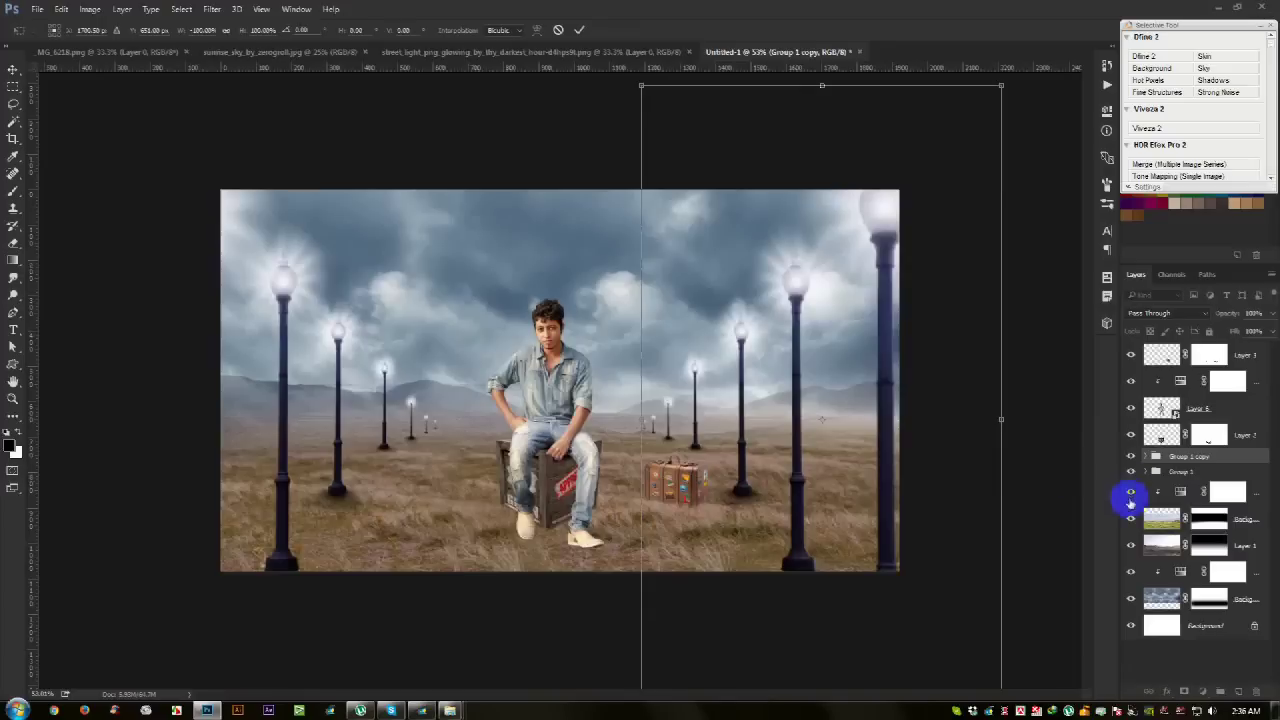
{"action": "key", "text": "Return"}
{"action": "left_click_drag", "start_coordinate": [943, 479], "coordinate": [937, 471]}
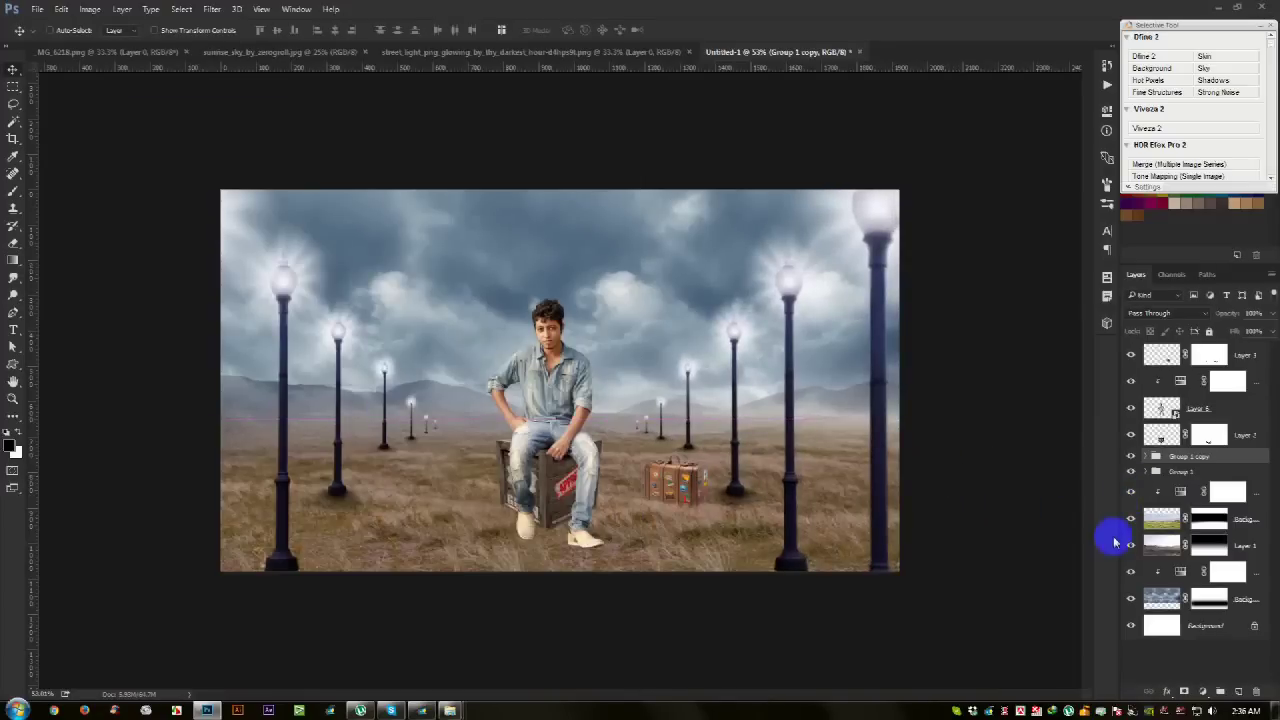
{"action": "left_click", "coordinate": [1200, 435]}
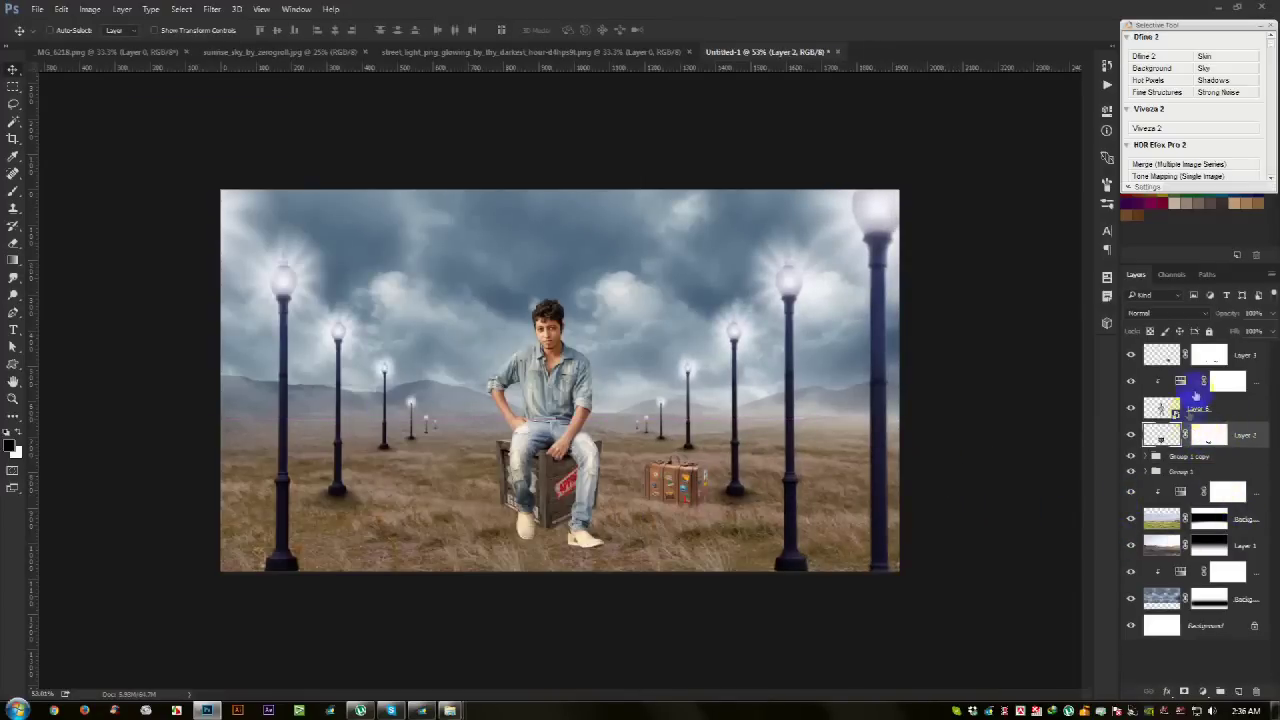
Step: Group the man, his shadow and adjustment down to Layer 2 into a group named Man
{"action": "left_click", "coordinate": [1208, 353]}
{"action": "left_click_drag", "start_coordinate": [736, 443], "coordinate": [726, 445]}
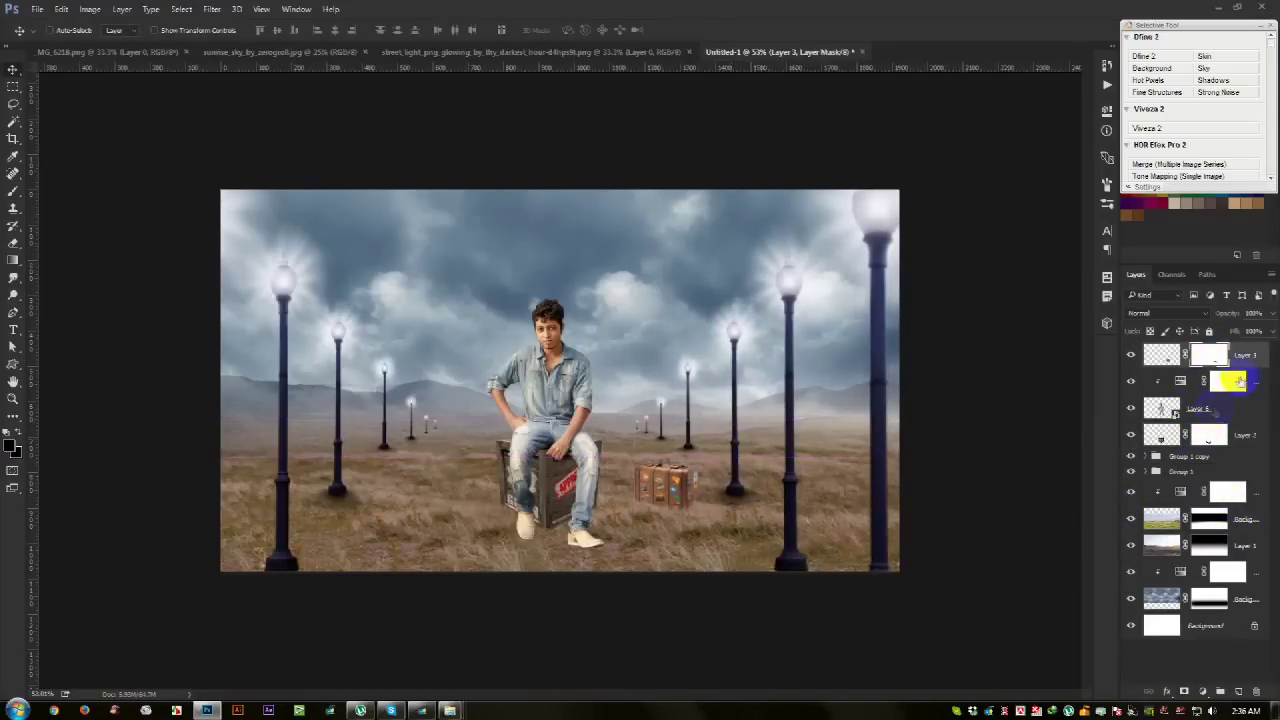
{"action": "left_click_drag", "start_coordinate": [1246, 402], "coordinate": [1238, 432]}
{"action": "key", "text": "ctrl+g"}
{"action": "type", "text": "Man"}
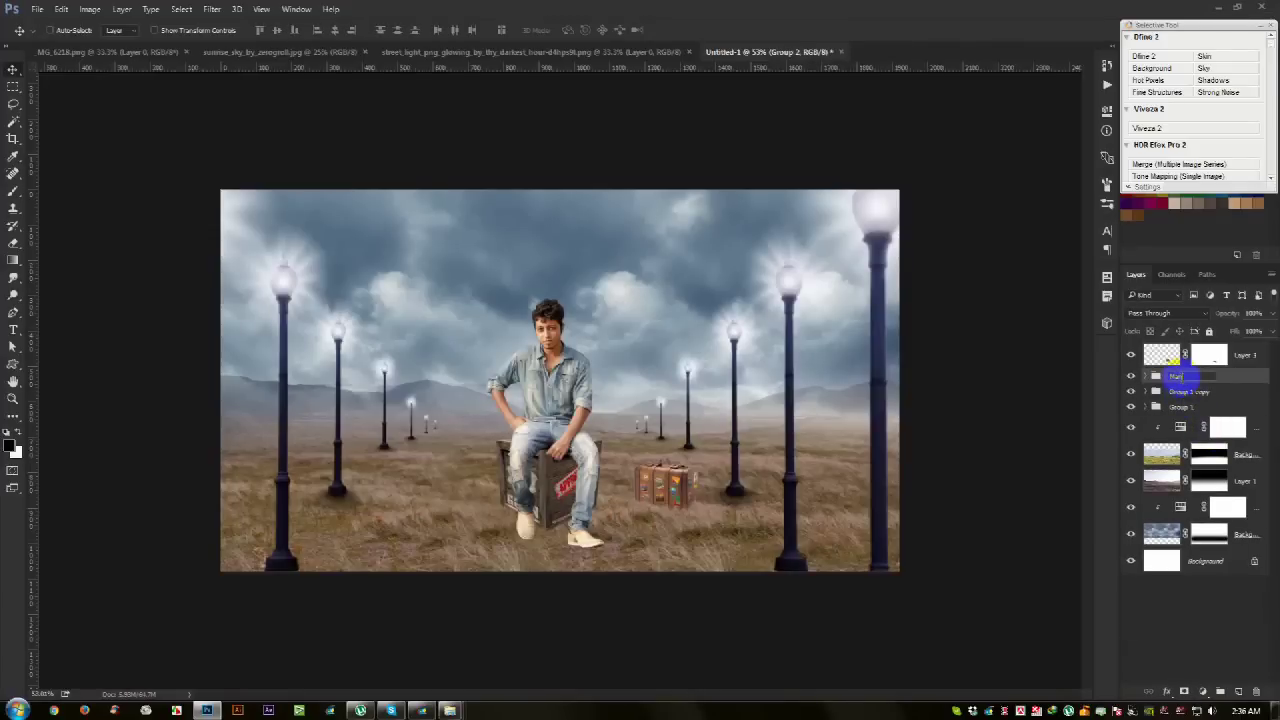
{"action": "key", "text": "Return"}
{"action": "left_click", "coordinate": [1147, 376]}
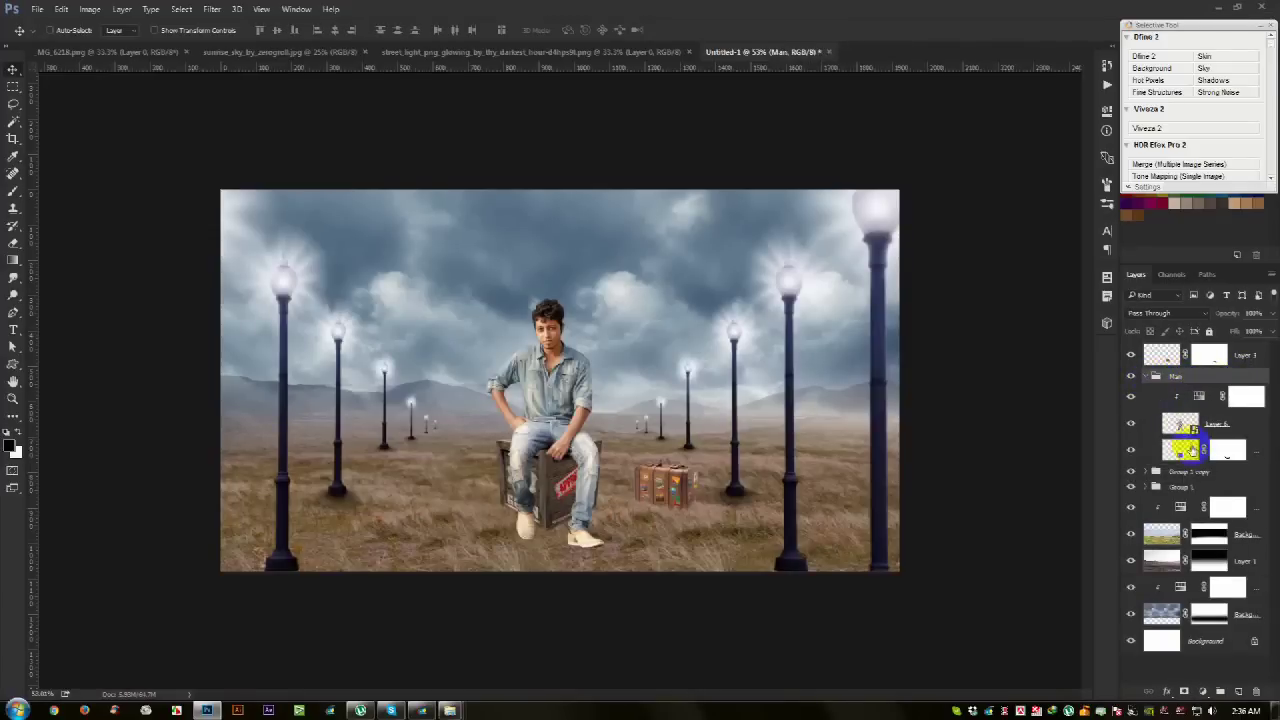
Step: Duplicate the crate's Layer 2 and rasterize the copy
{"action": "left_click", "coordinate": [1190, 450]}
{"action": "key", "text": "ctrl+j"}
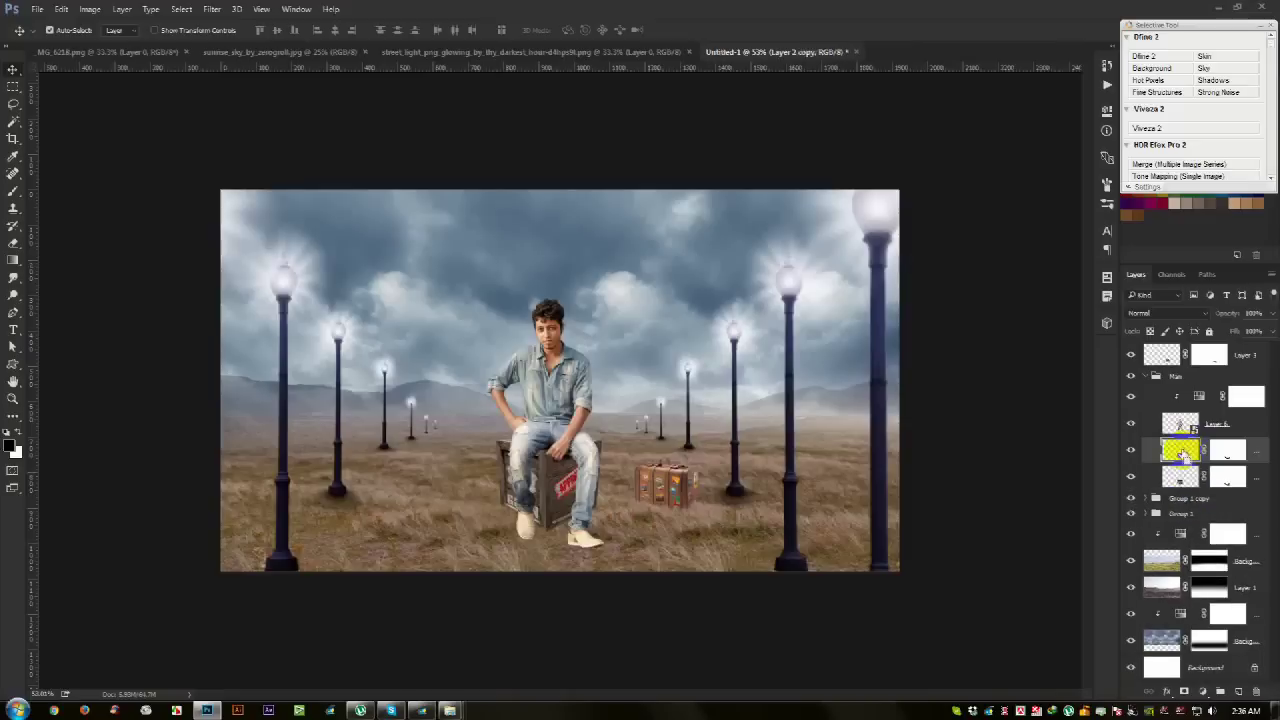
{"action": "right_click", "coordinate": [1183, 452]}
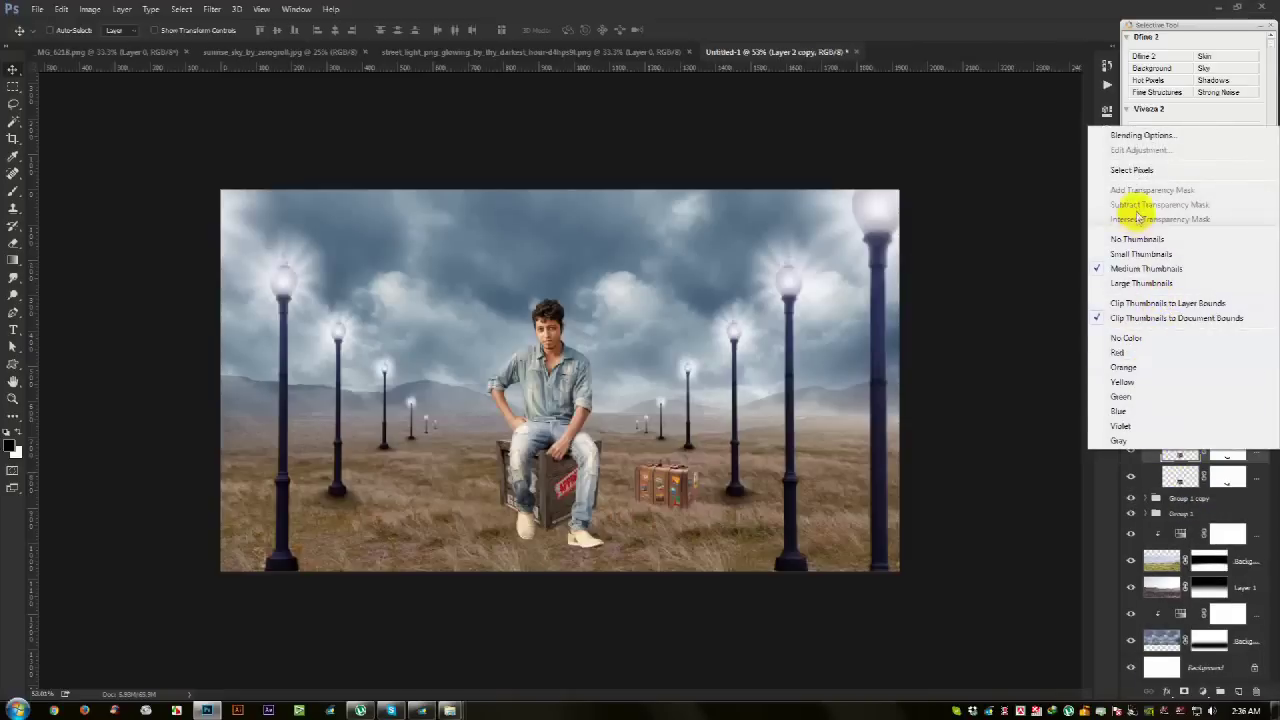
{"action": "left_click", "coordinate": [1055, 490]}
{"action": "right_click", "coordinate": [1257, 449]}
{"action": "key", "text": "Escape"}
{"action": "right_click", "coordinate": [1180, 450]}
{"action": "left_click", "coordinate": [1100, 300]}
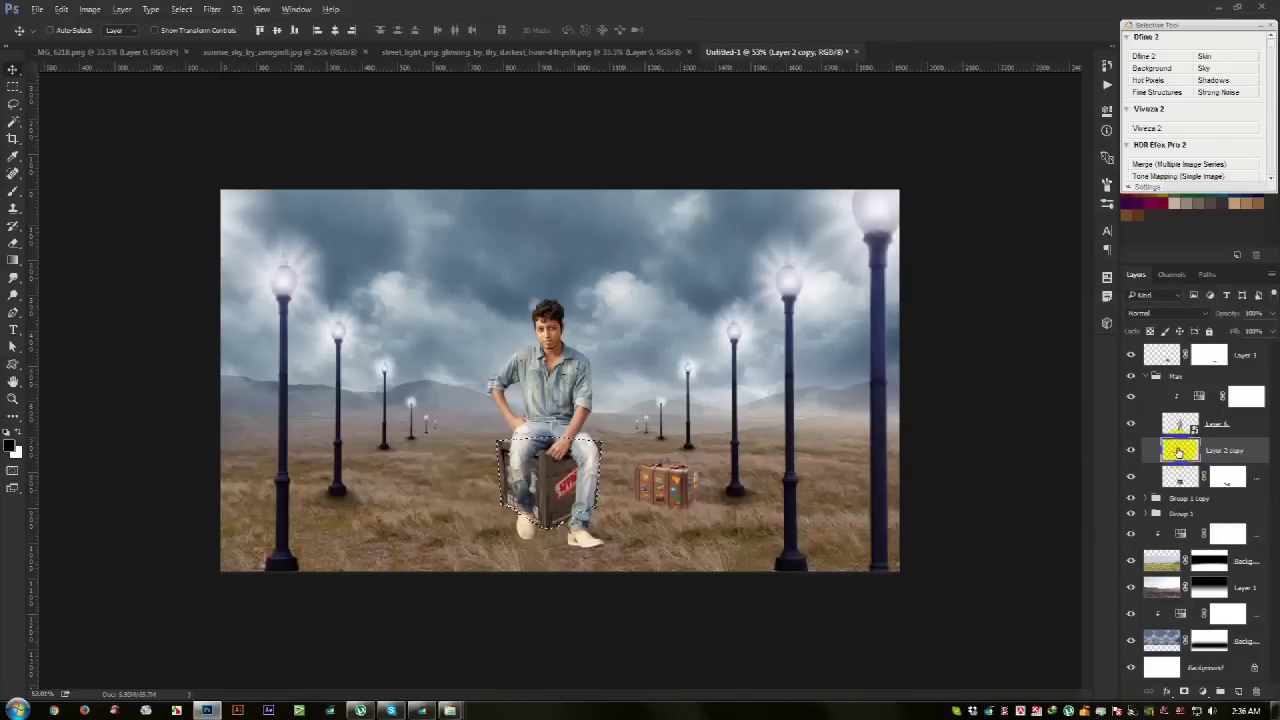
Step: Fill the crate copy with black and distort it into a flattened perspective trapezoid
{"action": "key", "text": "alt+BackSpace"}
{"action": "key", "text": "ctrl+t"}
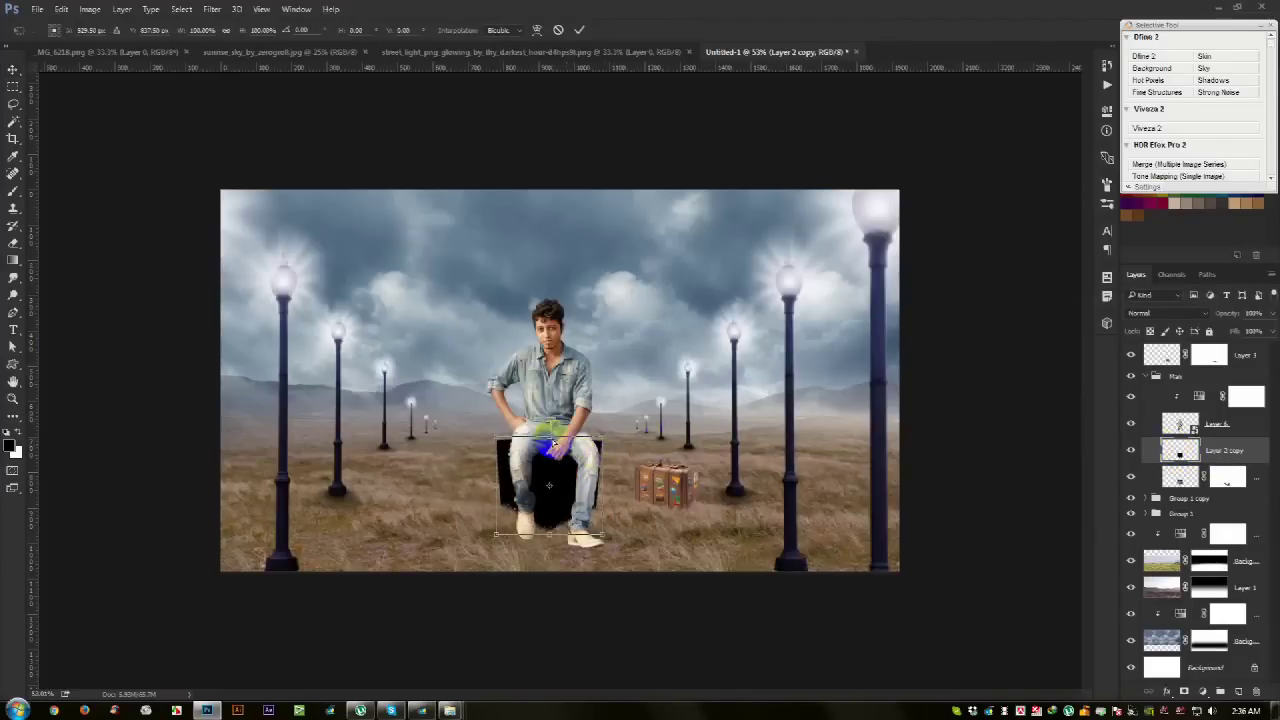
{"action": "left_click_drag", "start_coordinate": [549, 533], "coordinate": [550, 607]}
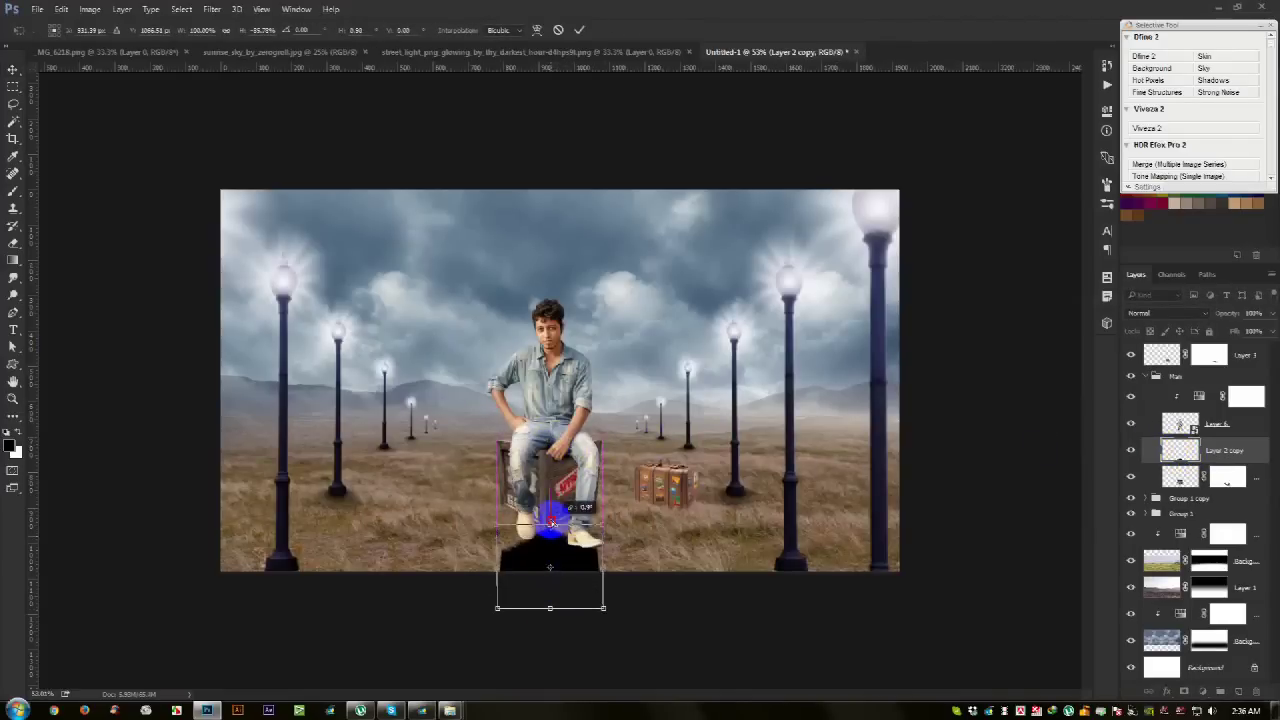
{"action": "left_click_drag", "start_coordinate": [551, 520], "coordinate": [571, 523]}
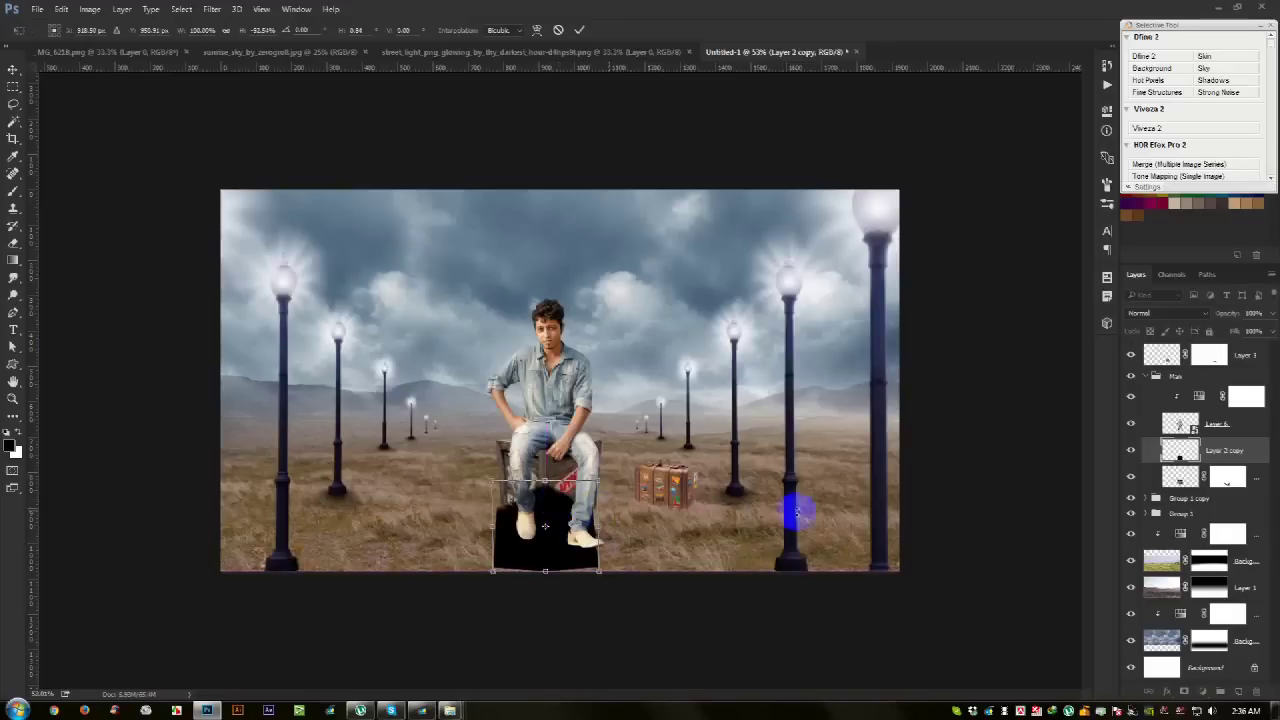
{"action": "mouse_move", "coordinate": [599, 571]}
{"action": "left_mouse_down"}
{"action": "mouse_move", "coordinate": [680, 567]}
{"action": "mouse_move", "coordinate": [640, 571]}
{"action": "left_mouse_up"}
{"action": "double_click", "coordinate": [547, 487]}
Step: Move the black shape below the crate, refine its trapezoid shape, and set opacity to 30%
{"action": "left_click_drag", "start_coordinate": [1220, 450], "coordinate": [1212, 492]}
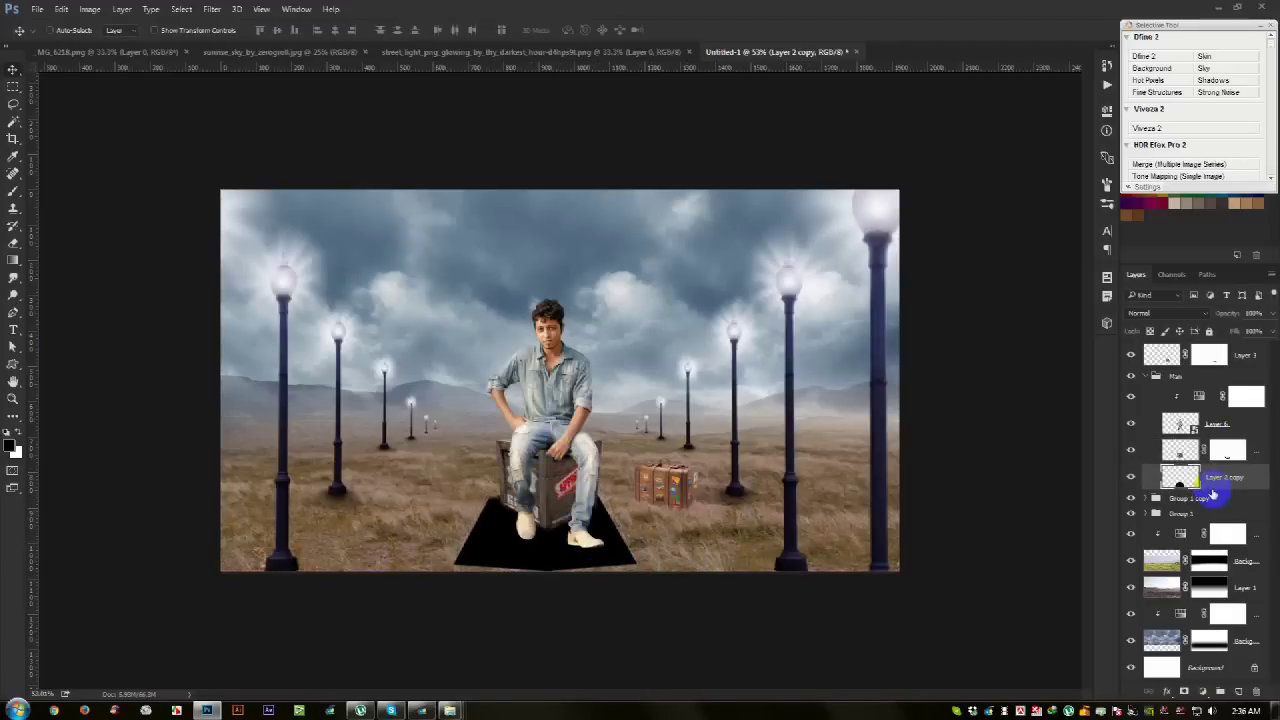
{"action": "left_click", "coordinate": [632, 532]}
{"action": "left_click_drag", "start_coordinate": [612, 535], "coordinate": [610, 540]}
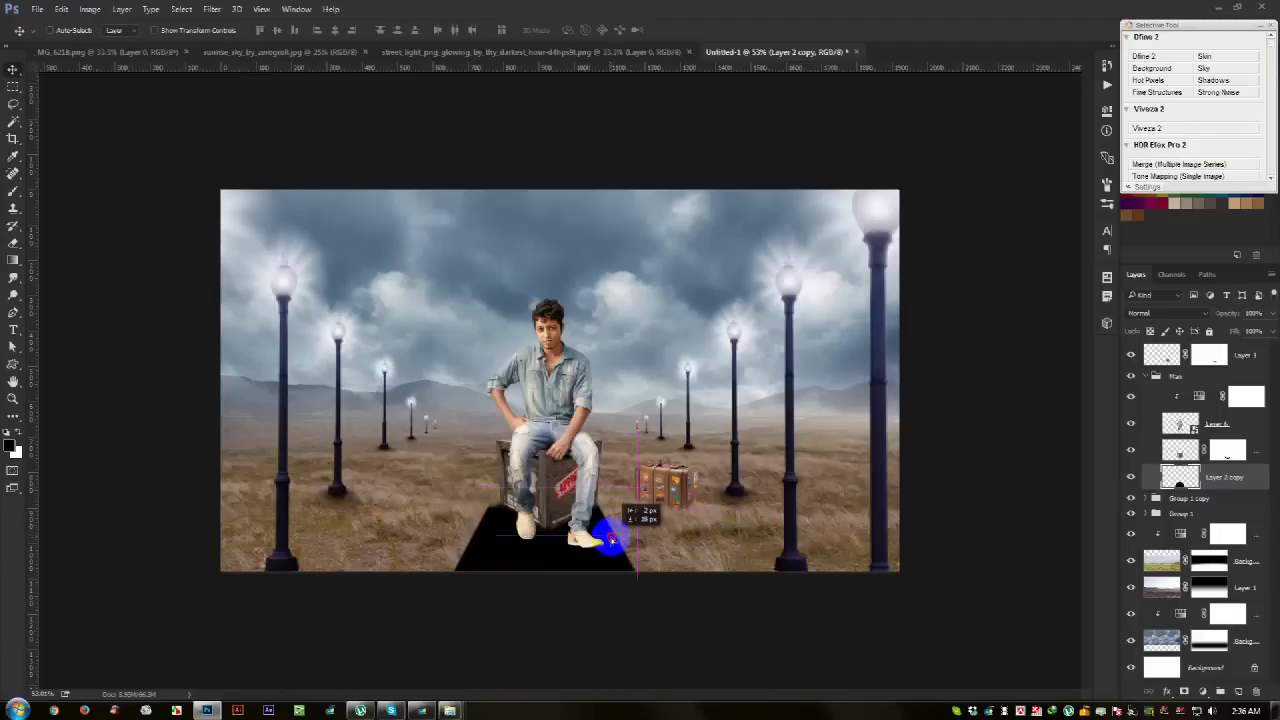
{"action": "key", "text": "ctrl+t"}
{"action": "left_click_drag", "start_coordinate": [651, 480], "coordinate": [624, 492]}
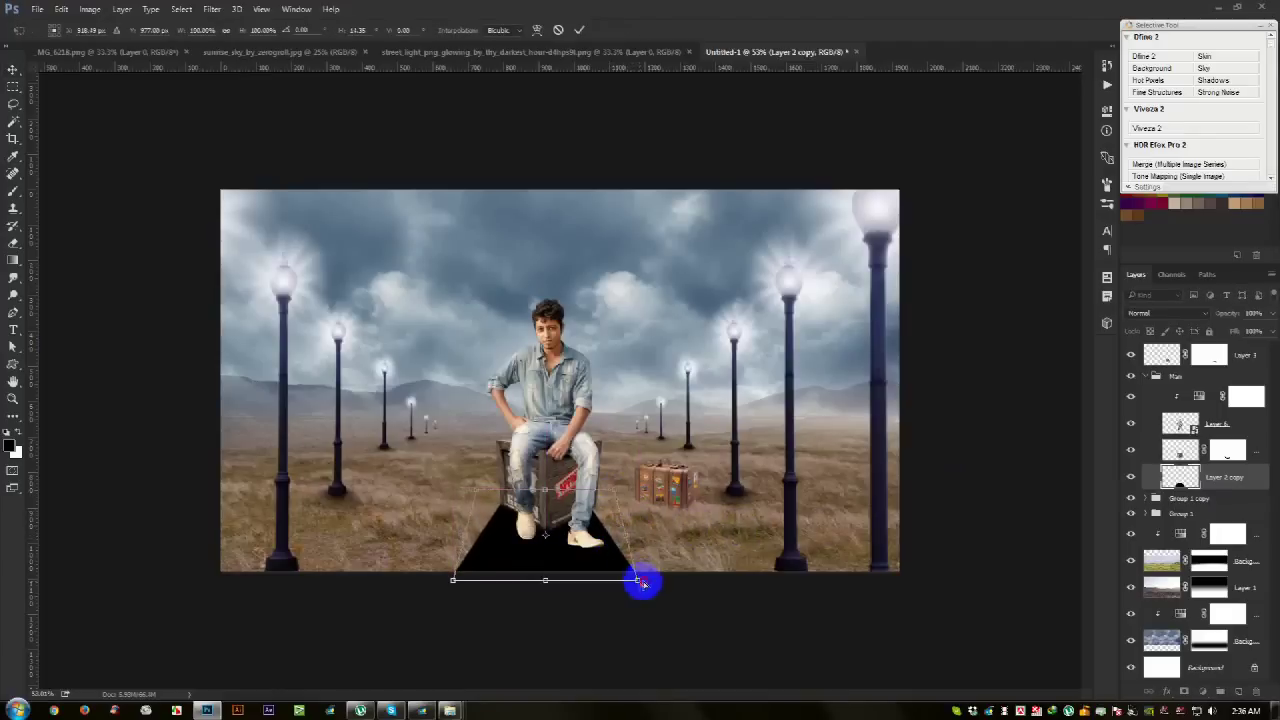
{"action": "left_click_drag", "start_coordinate": [640, 581], "coordinate": [657, 584]}
{"action": "key", "text": "Return"}
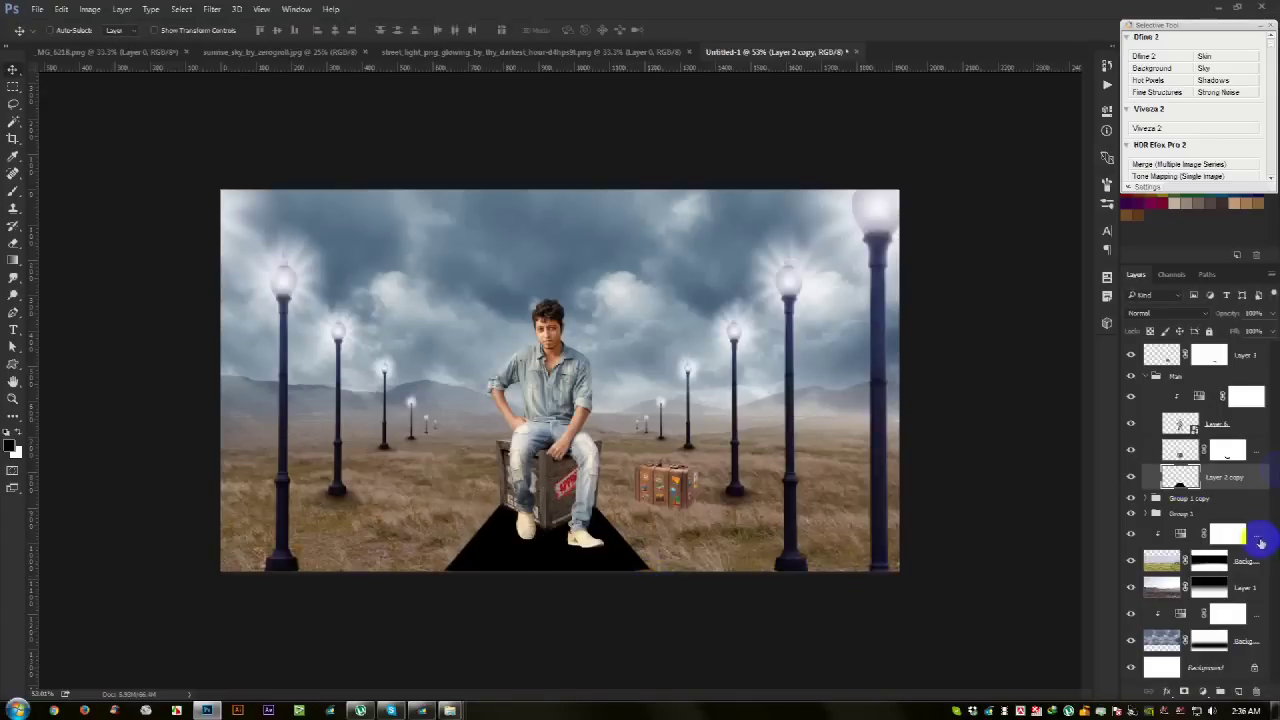
{"action": "key", "text": "3"}
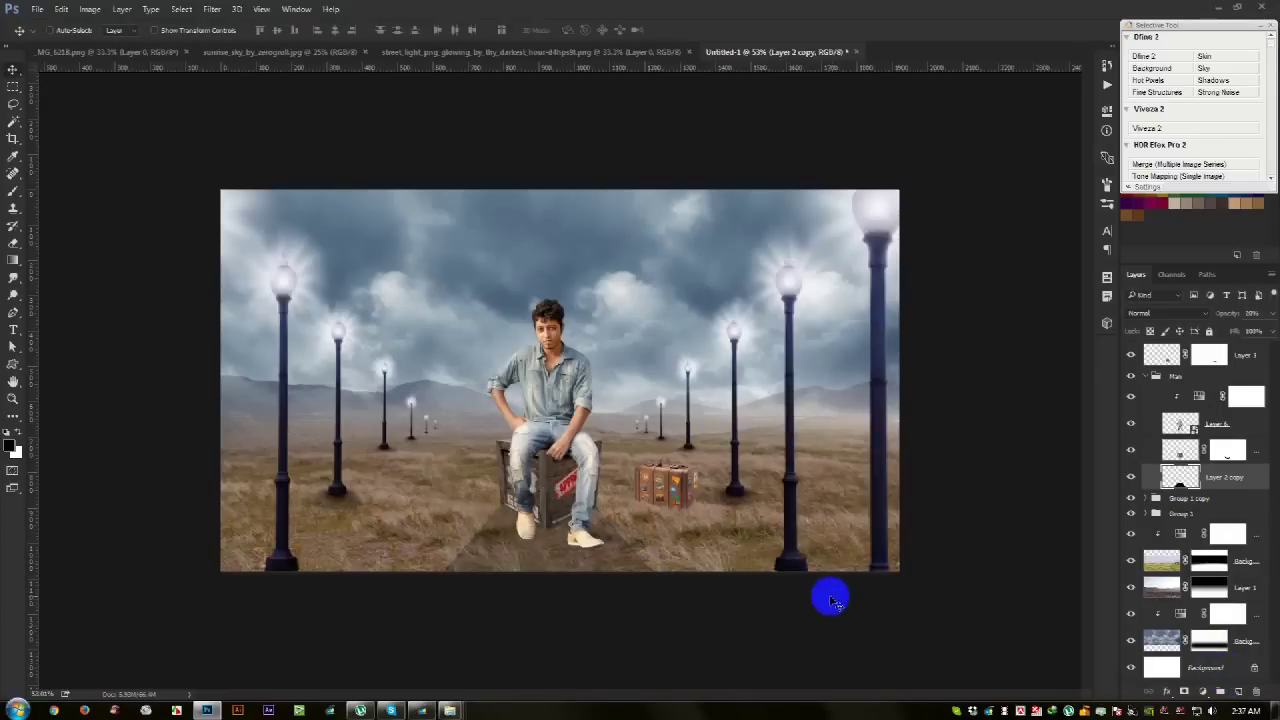
Step: Erase the crate shadow's lower edge and soften it with a Gaussian Blur
{"action": "left_click", "coordinate": [13, 243]}
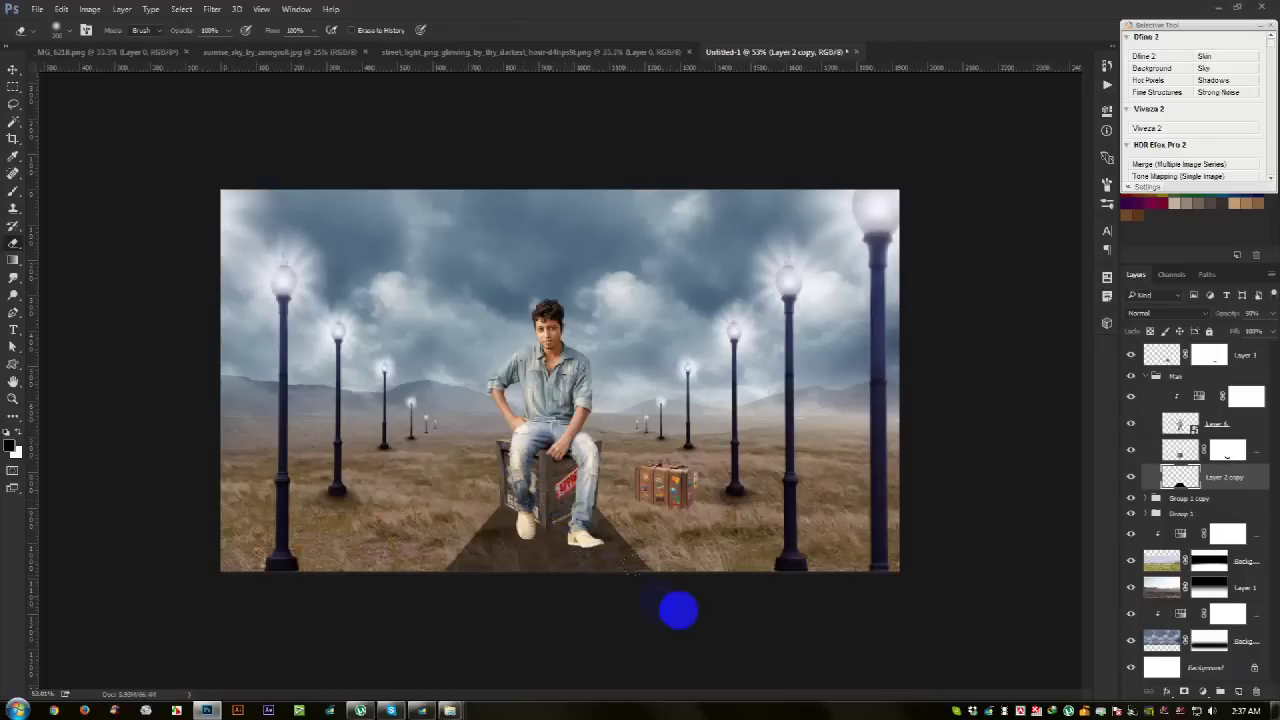
{"action": "left_click_drag", "start_coordinate": [634, 631], "coordinate": [481, 629]}
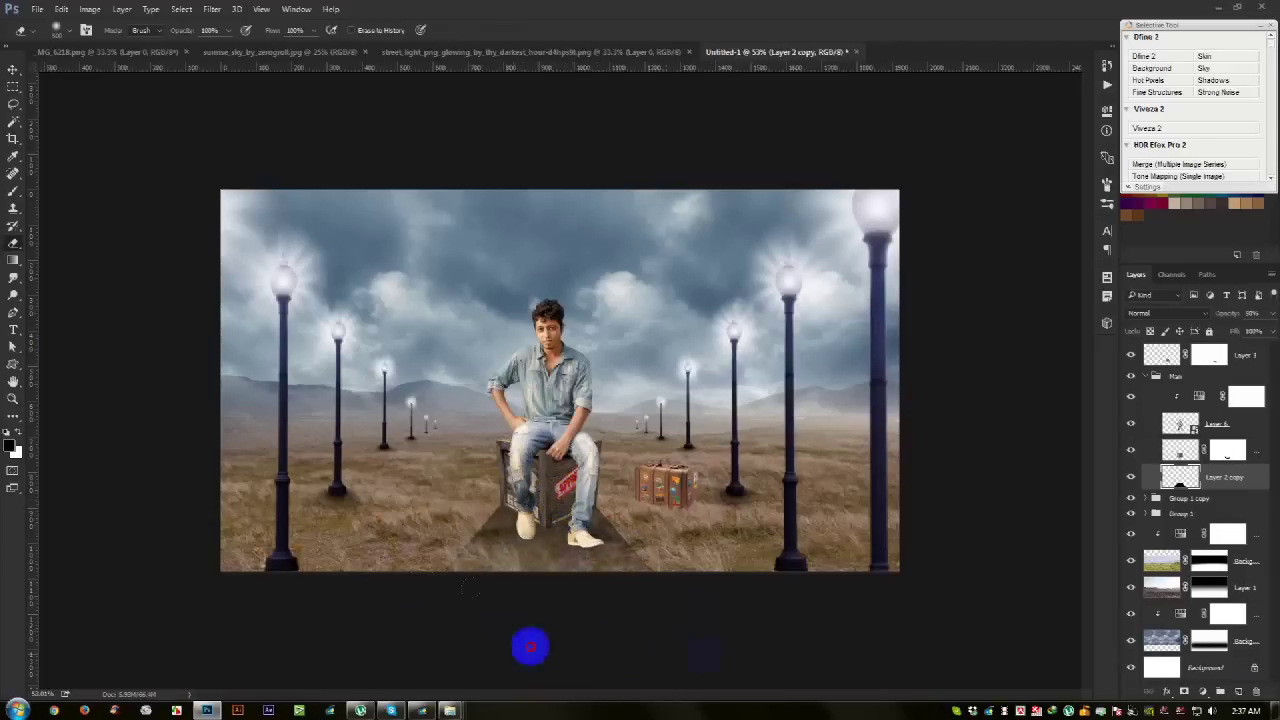
{"action": "left_click", "coordinate": [1212, 355]}
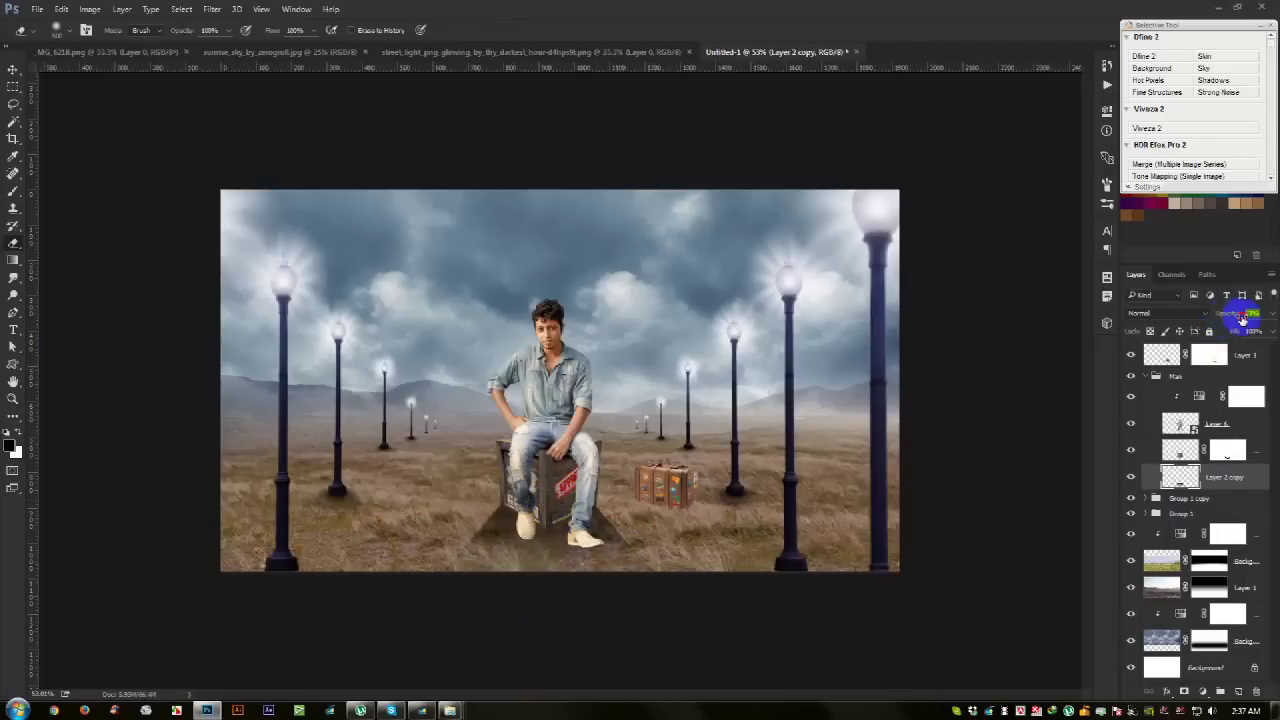
{"action": "left_click", "coordinate": [212, 9]}
{"action": "left_click", "coordinate": [420, 215]}
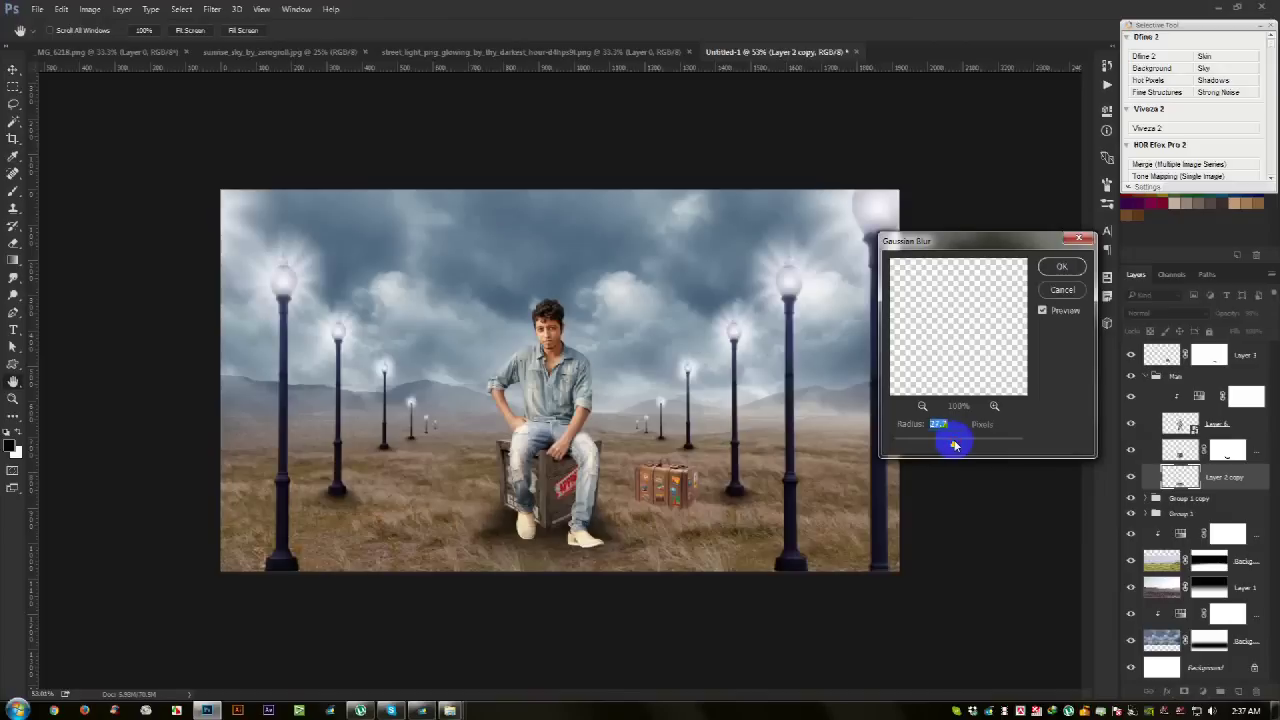
{"action": "left_click", "coordinate": [1061, 266]}
Step: Try Overlay and Soft Light blend modes on the shadow, then return it to Normal
{"action": "key", "text": "b"}
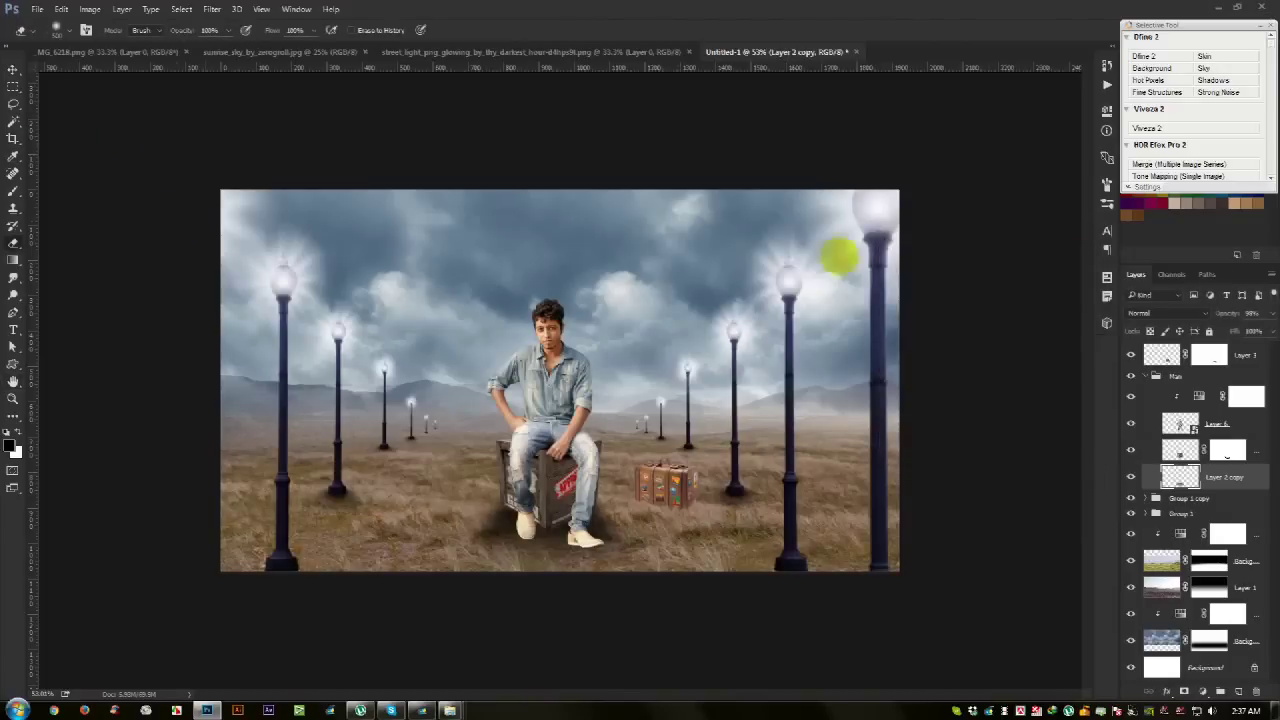
{"action": "left_click", "coordinate": [1165, 313]}
{"action": "left_click", "coordinate": [1135, 452]}
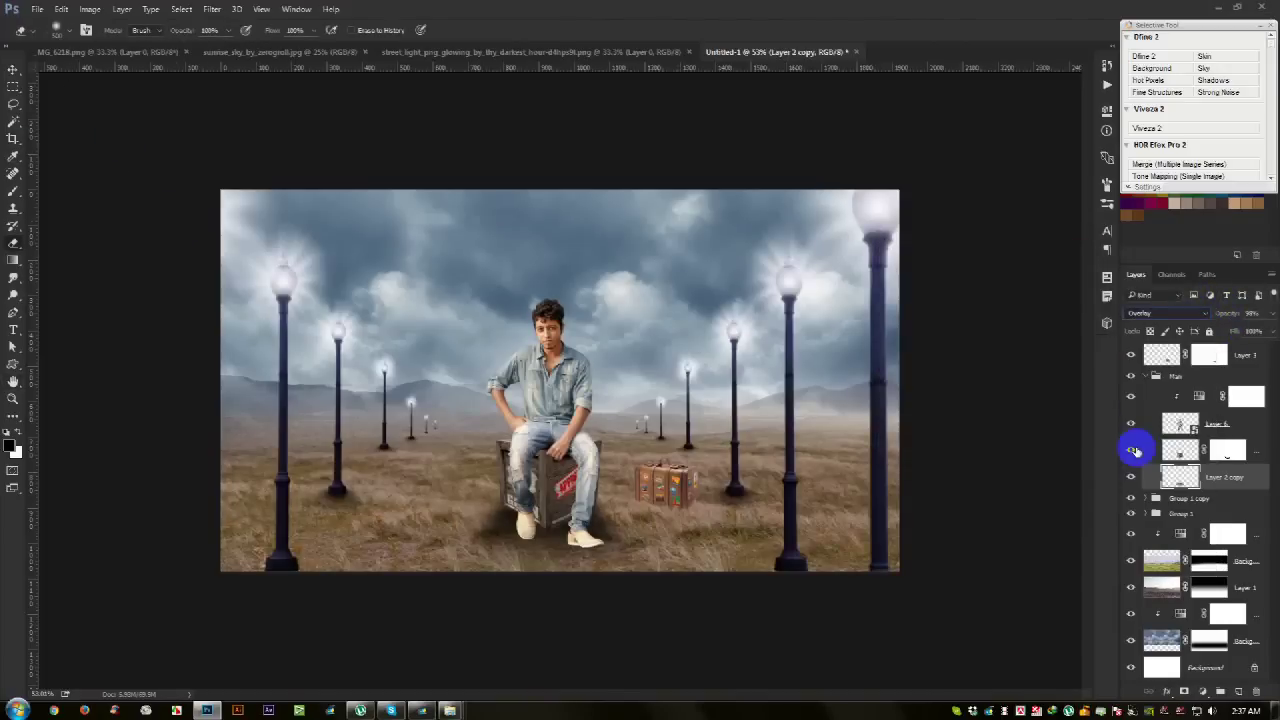
{"action": "left_click", "coordinate": [1155, 318]}
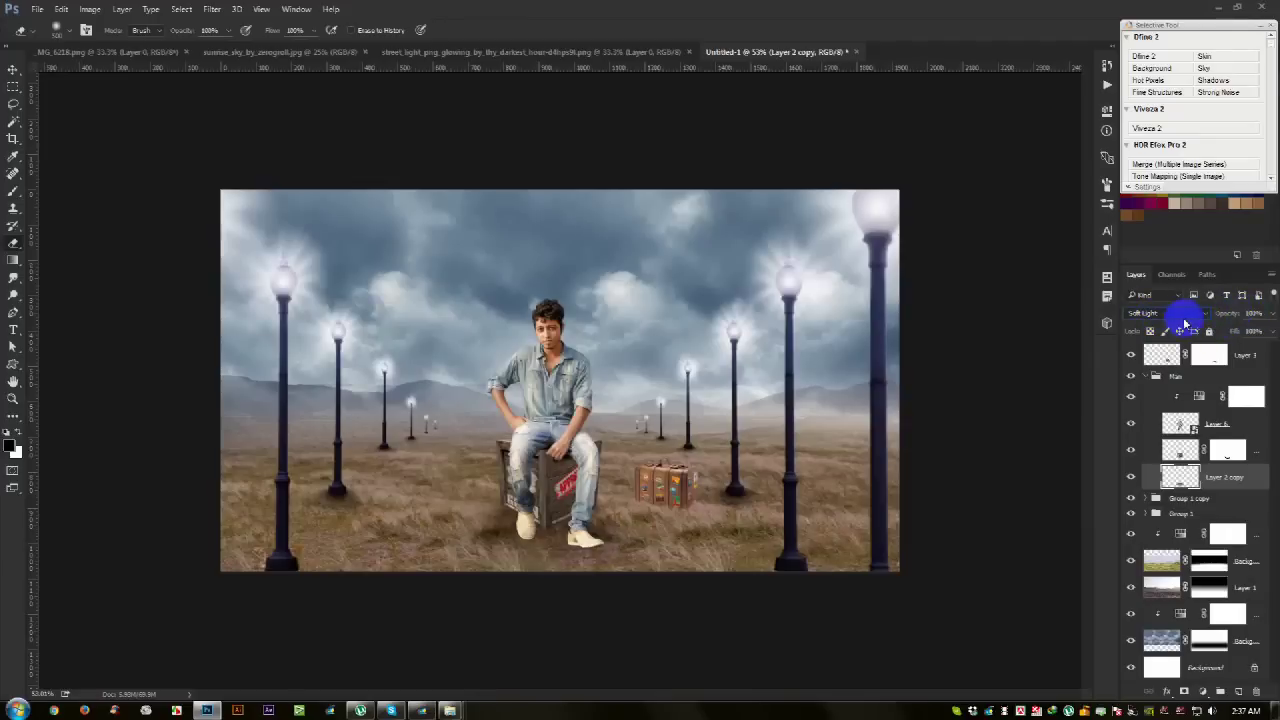
{"action": "left_click", "coordinate": [1180, 313]}
{"action": "left_click", "coordinate": [1152, 443]}
{"action": "left_click", "coordinate": [1171, 313]}
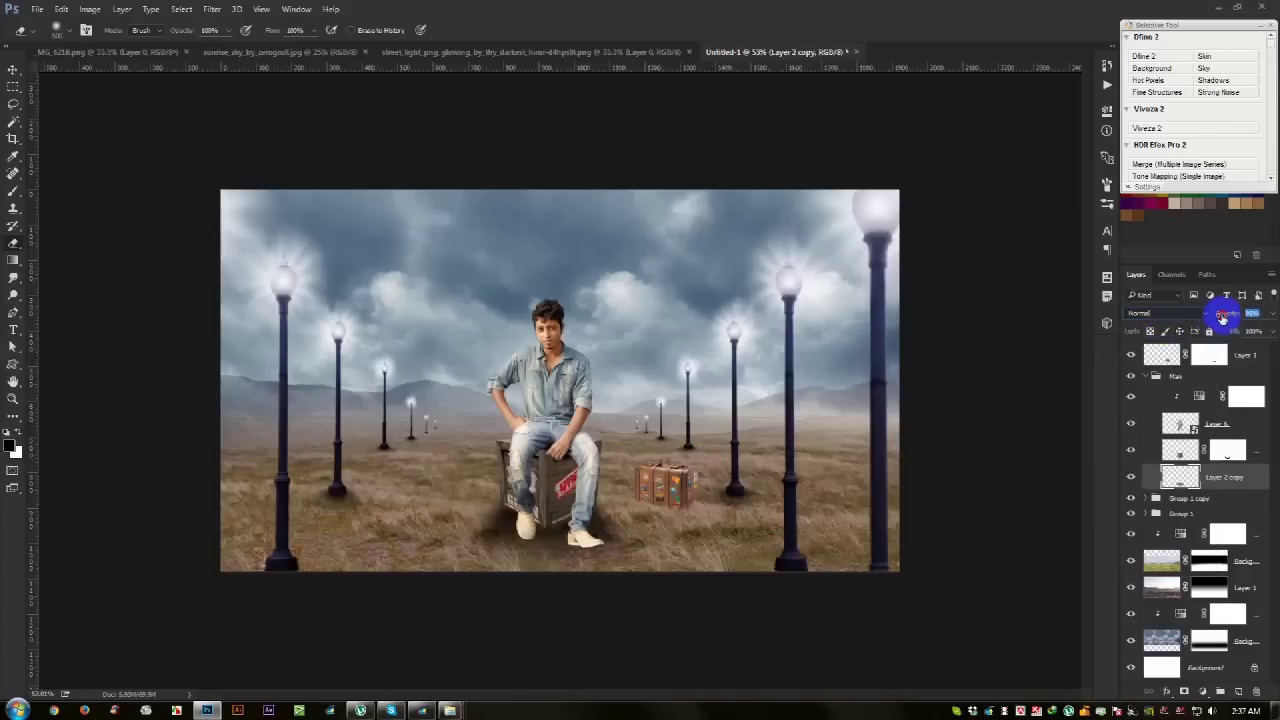
{"action": "type", "text": "37"}
Step: Add a new Layer 8 above Layer 2 and clip it to Layer 2
{"action": "left_click", "coordinate": [13, 69]}
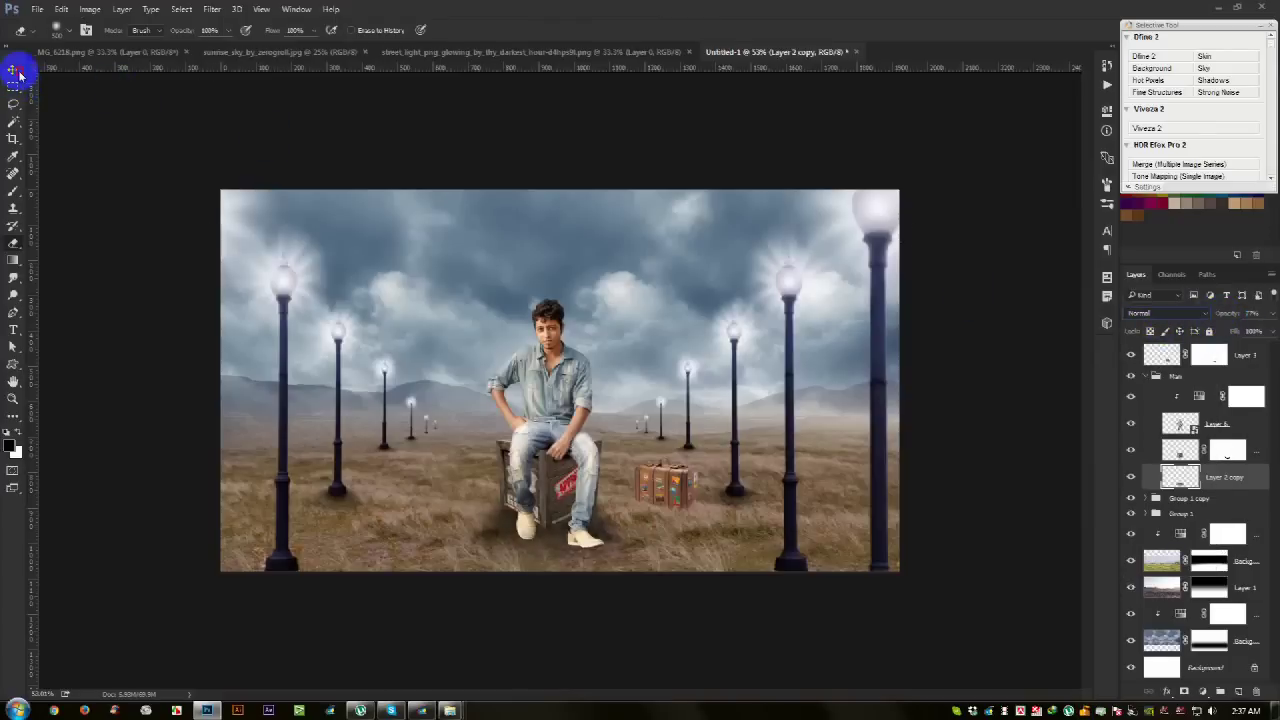
{"action": "scroll", "coordinate": [551, 572], "scroll_direction": "up", "scroll_amount": 2}
{"action": "scroll", "coordinate": [551, 580], "scroll_direction": "up", "scroll_amount": 1}
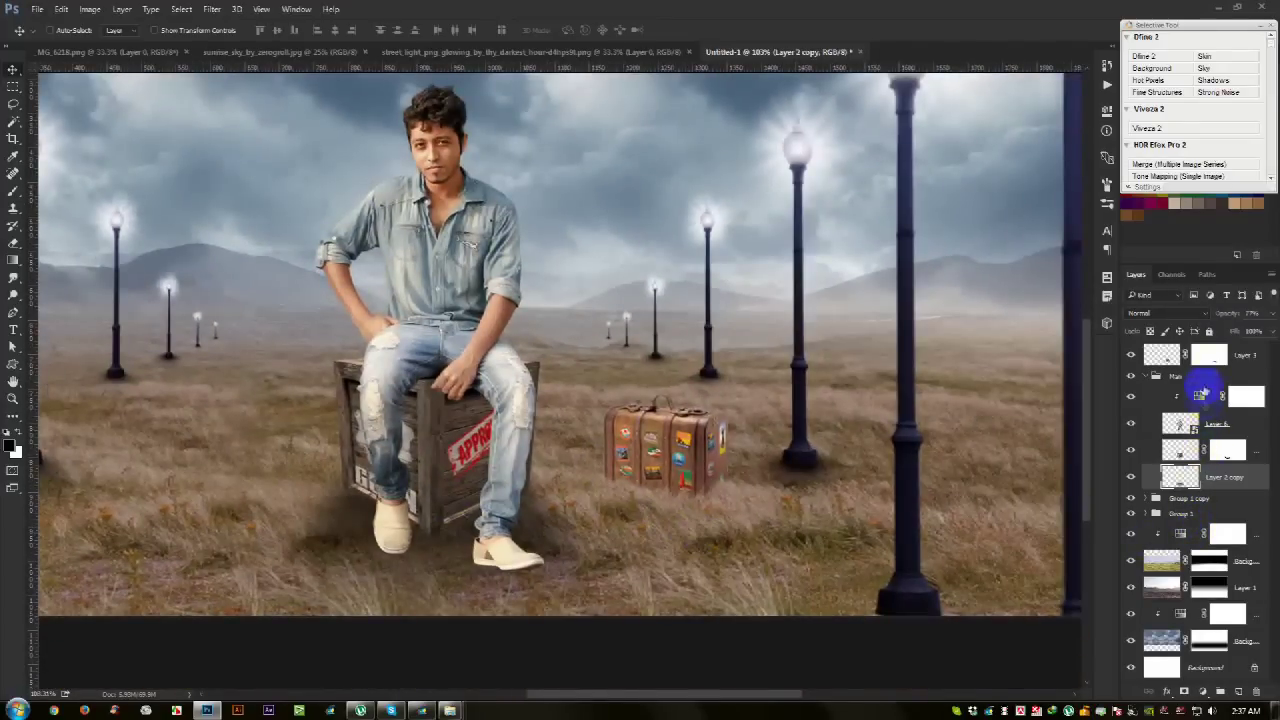
{"action": "left_click", "coordinate": [1240, 356]}
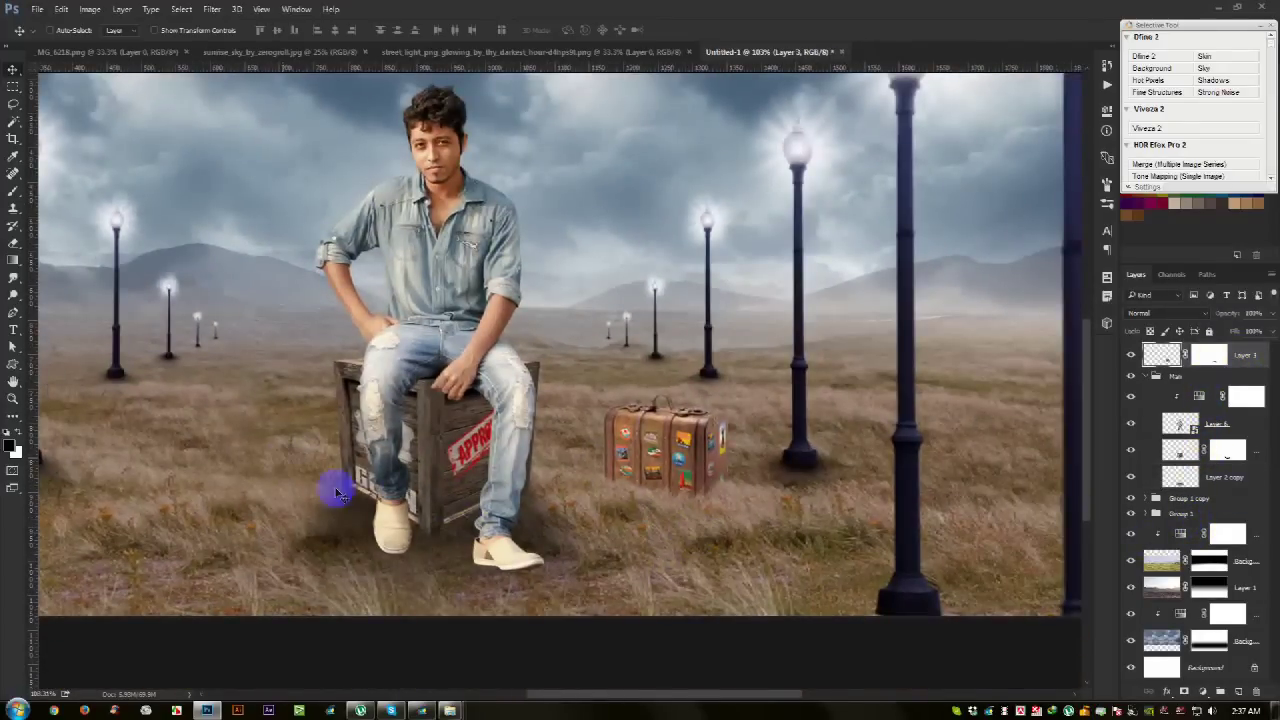
{"action": "scroll", "coordinate": [497, 555], "scroll_direction": "up", "scroll_amount": 1}
{"action": "left_click", "coordinate": [1255, 452]}
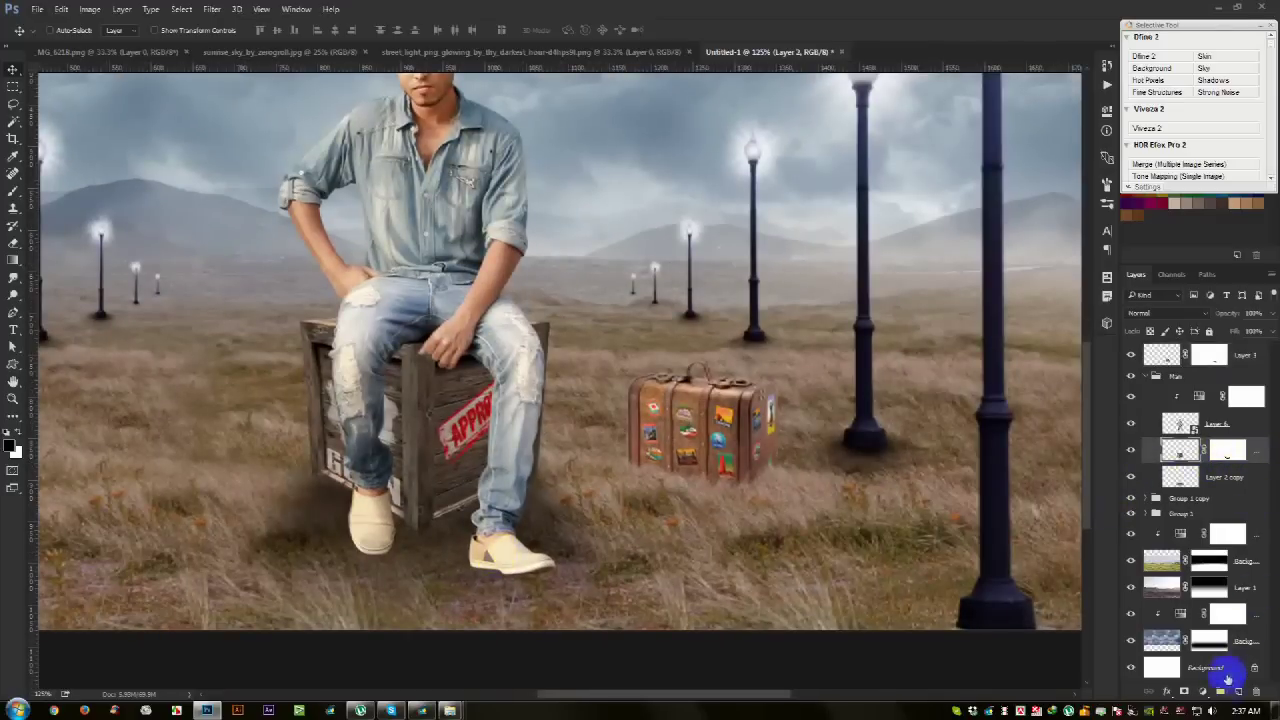
{"action": "left_click", "coordinate": [1237, 691]}
{"action": "left_click", "coordinate": [1228, 477], "text": "alt"}
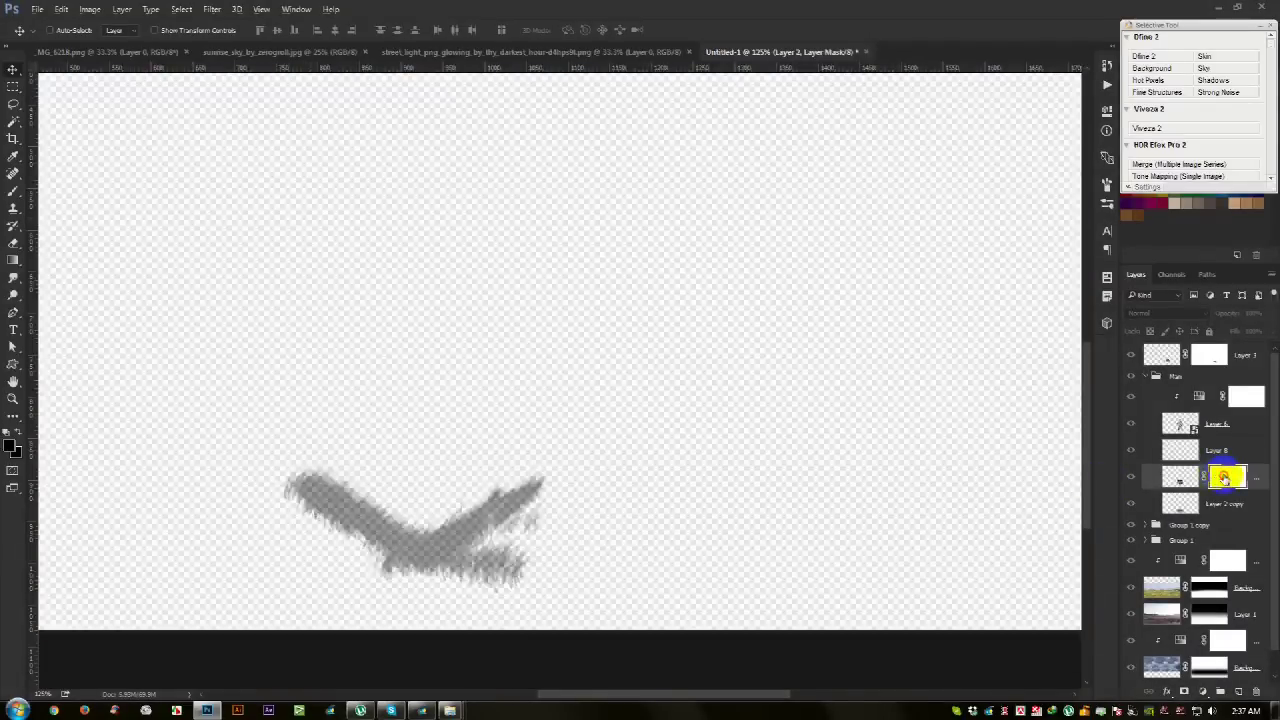
{"action": "left_click", "coordinate": [1225, 478]}
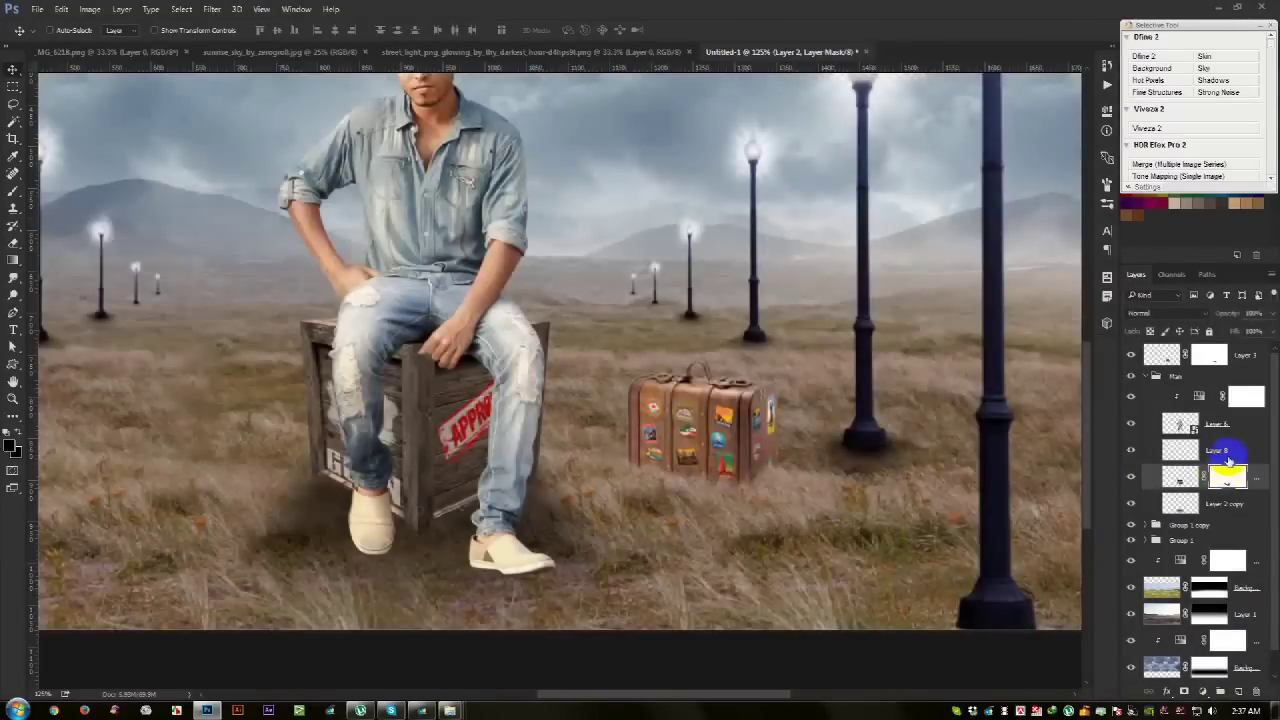
{"action": "left_click", "coordinate": [1230, 462], "text": "alt"}
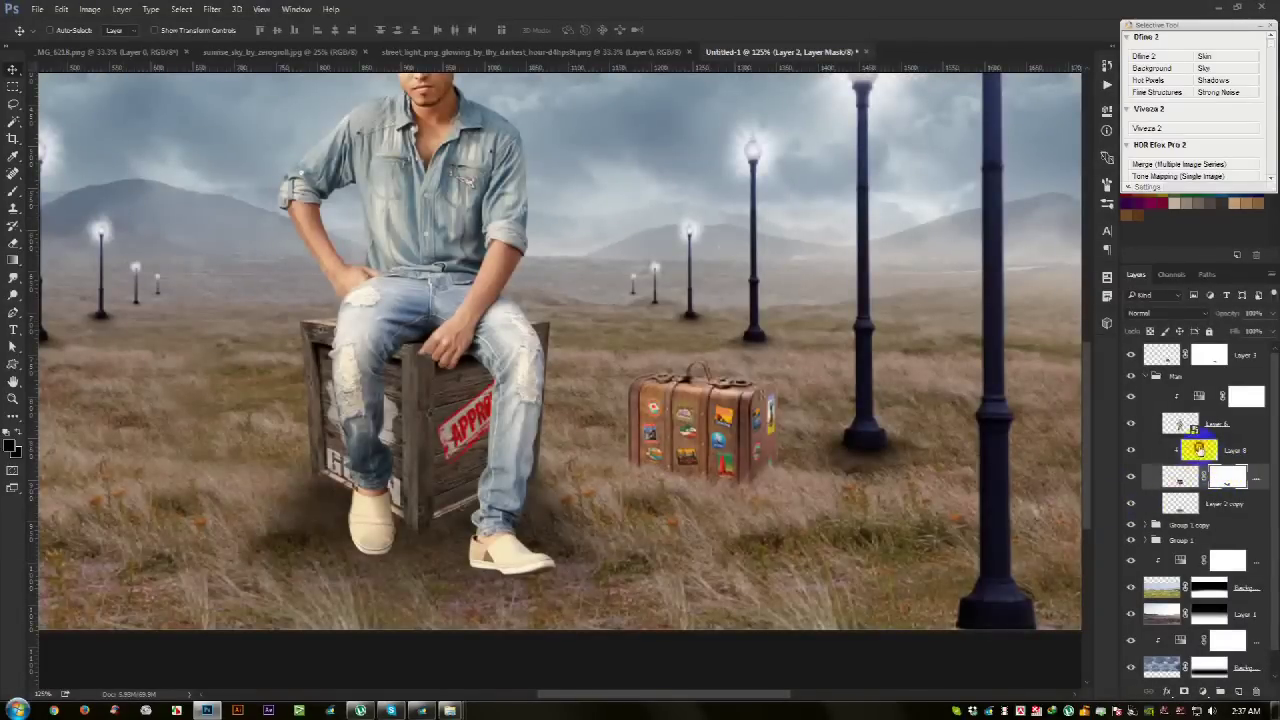
{"action": "left_click", "coordinate": [1198, 450]}
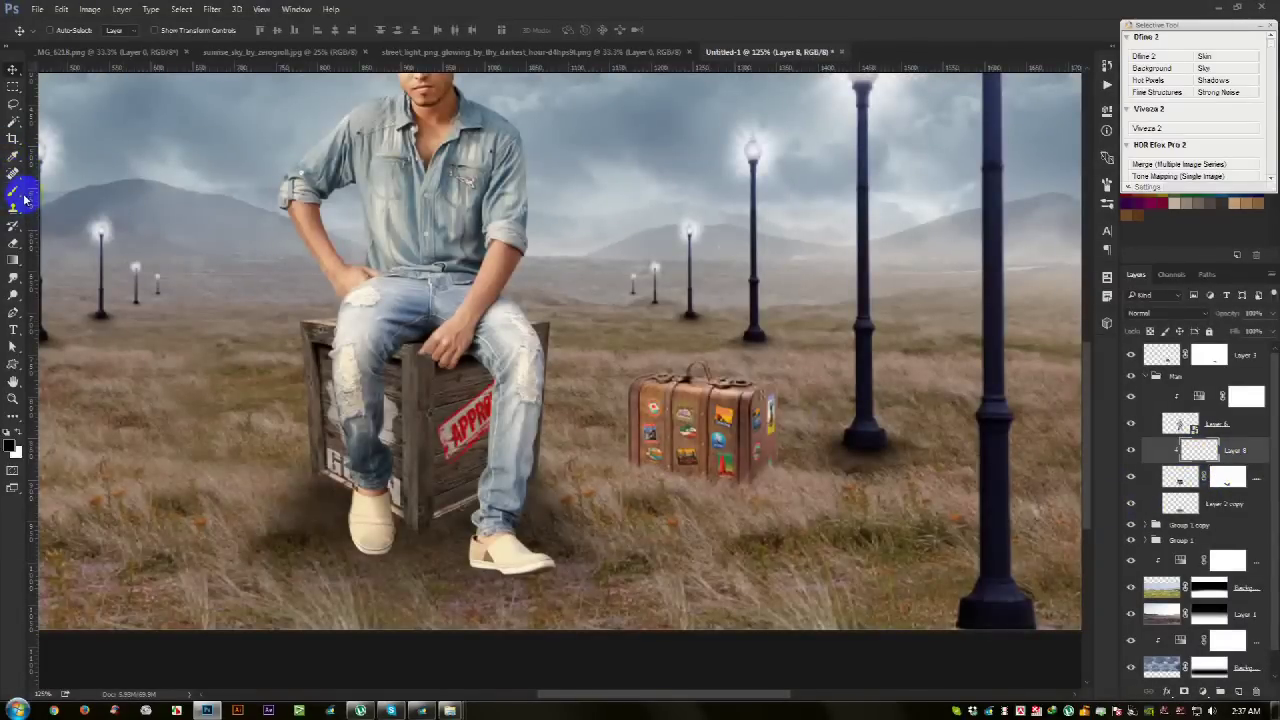
Step: Brush darker shading under the crate and along the leg, then lower the shadow opacity to 29%
{"action": "left_click", "coordinate": [13, 190]}
{"action": "left_click_drag", "start_coordinate": [280, 490], "coordinate": [550, 485]}
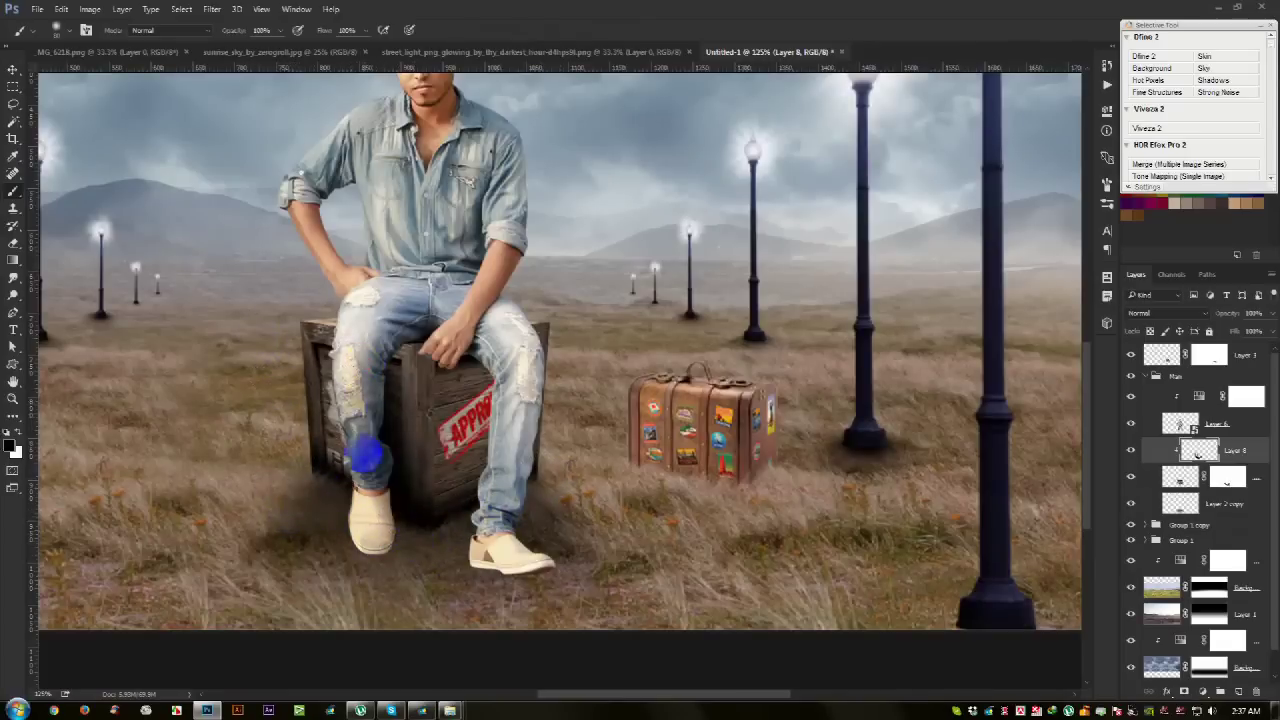
{"action": "left_click_drag", "start_coordinate": [478, 514], "coordinate": [504, 387]}
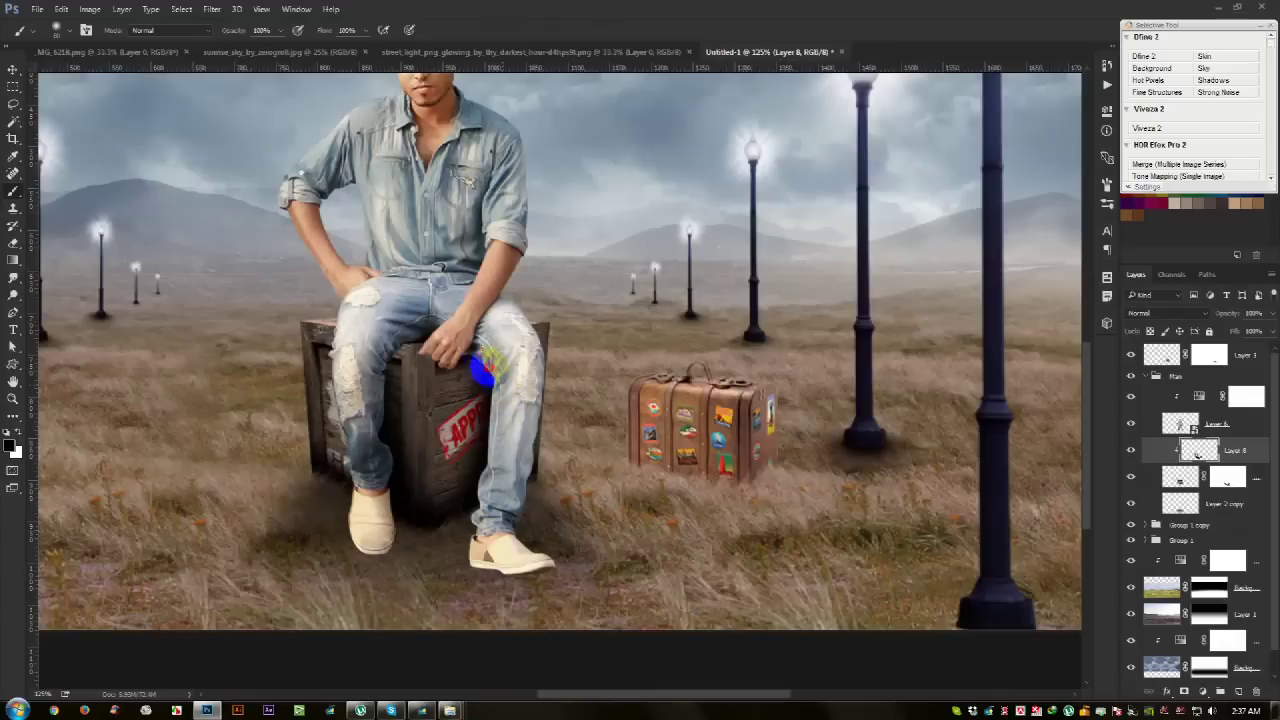
{"action": "left_click_drag", "start_coordinate": [428, 345], "coordinate": [543, 503]}
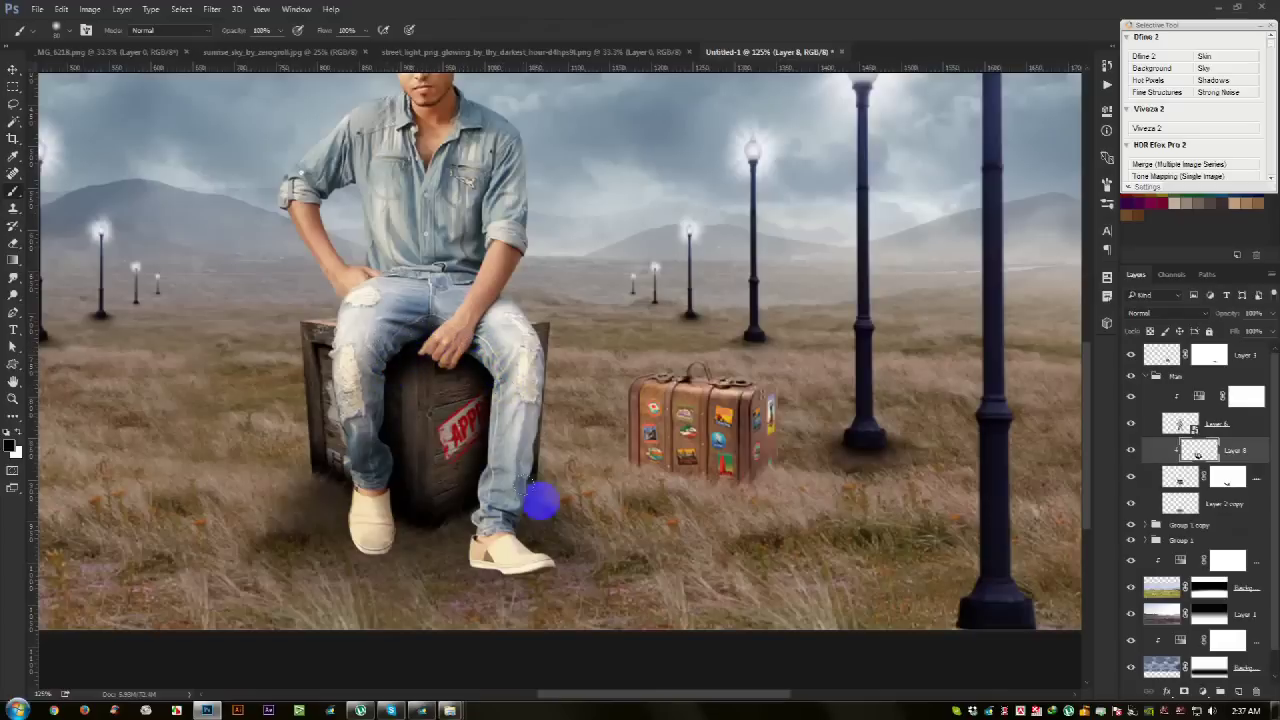
{"action": "left_click_drag", "start_coordinate": [1223, 311], "coordinate": [1204, 314]}
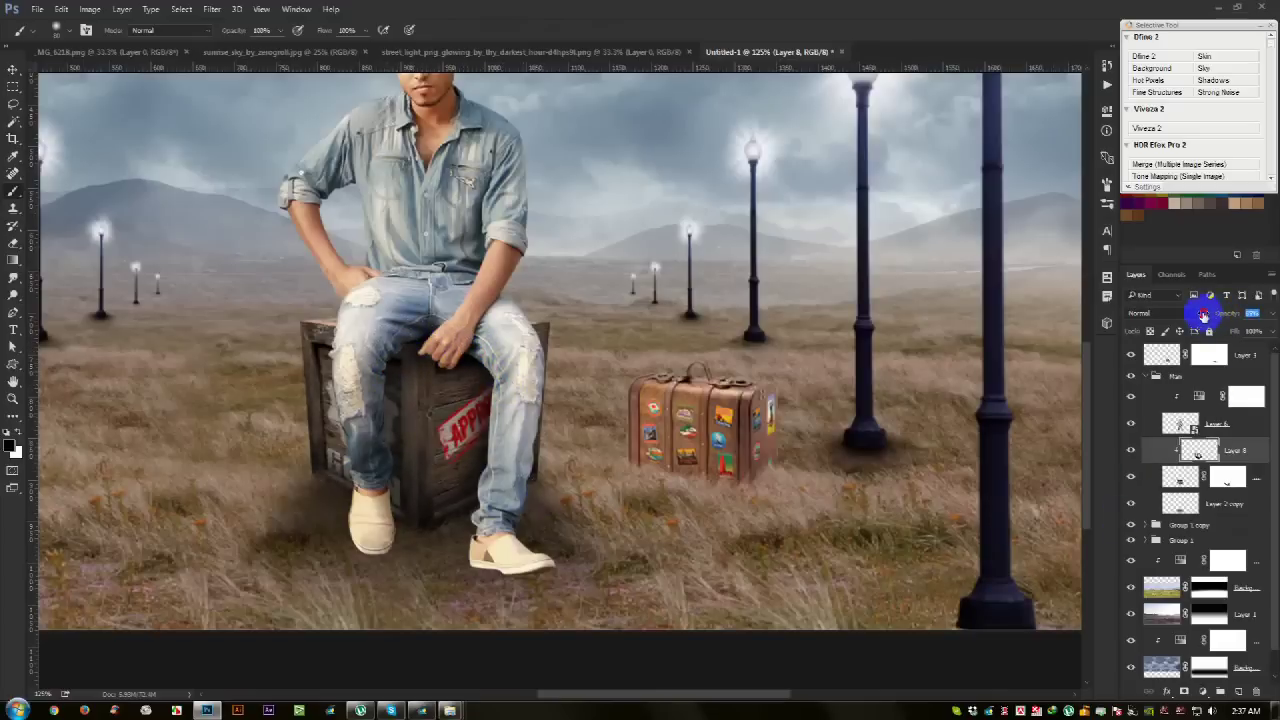
Step: On a new Layer 9 above Layer 8, paint soft shadow beneath both shoes and the left leg
{"action": "left_click", "coordinate": [1248, 445]}
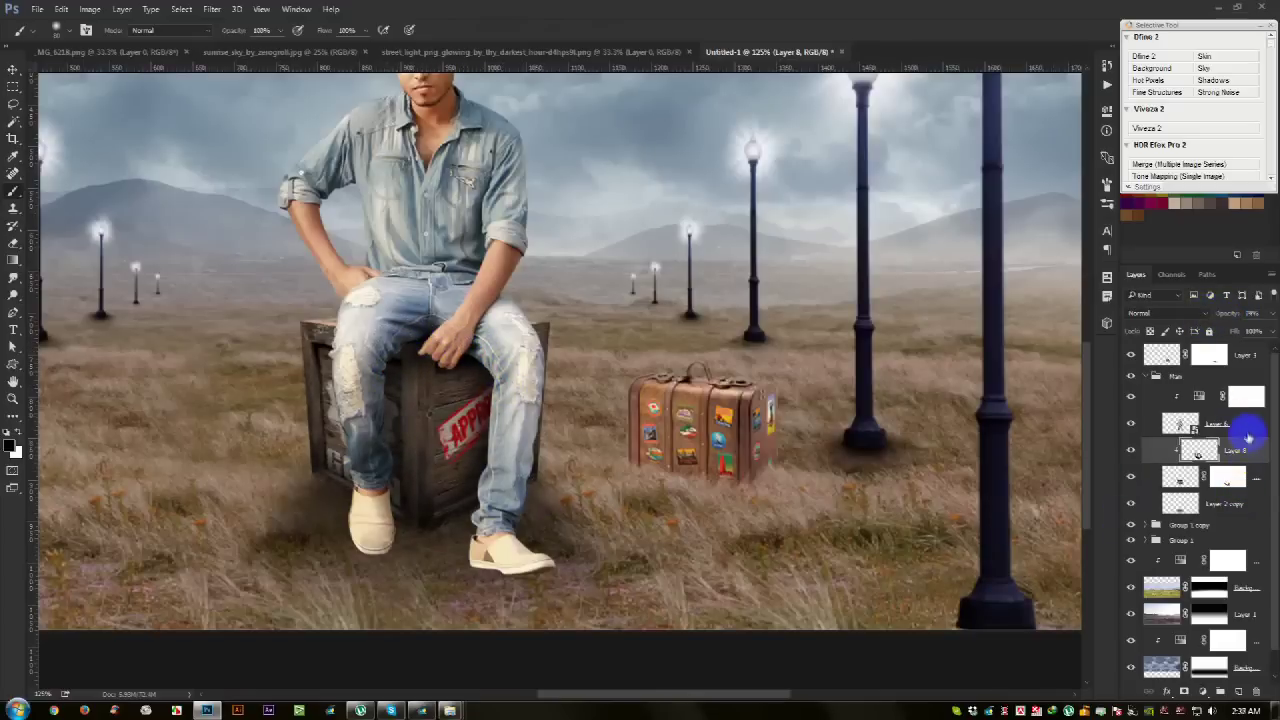
{"action": "left_click", "coordinate": [1238, 691]}
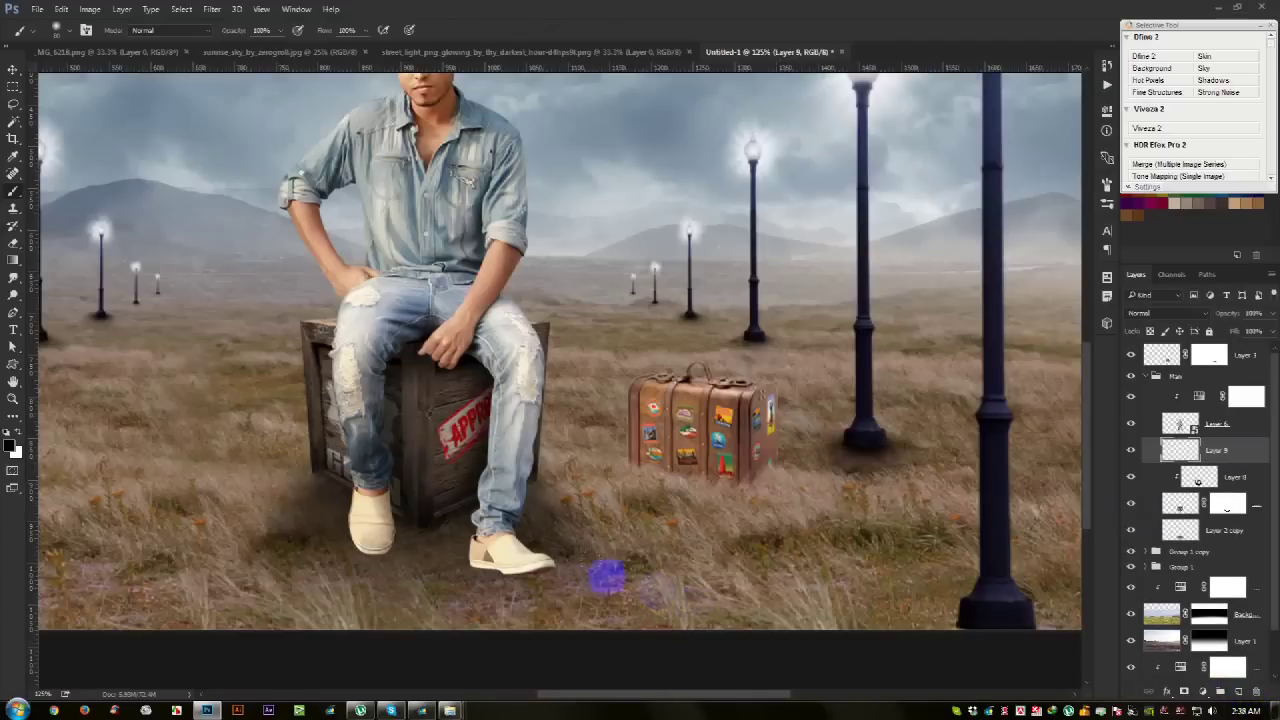
{"action": "left_click", "coordinate": [536, 578]}
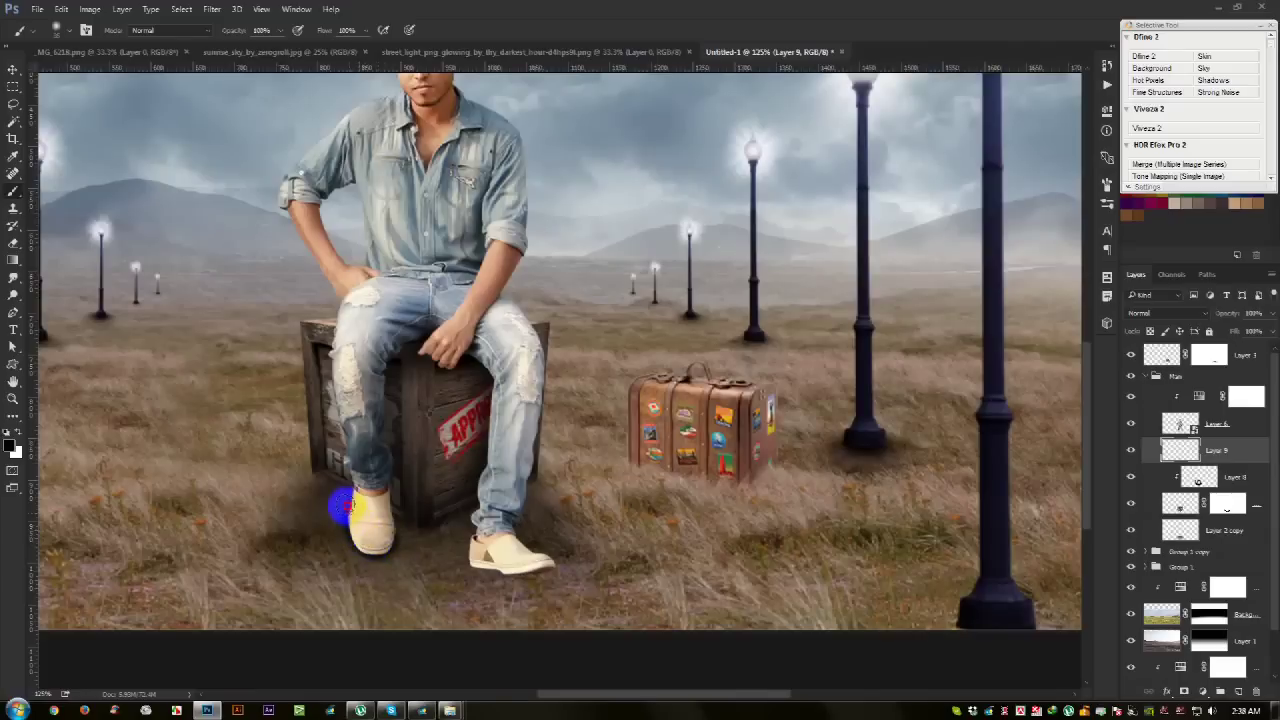
{"action": "left_click_drag", "start_coordinate": [340, 490], "coordinate": [362, 445]}
{"action": "left_click", "coordinate": [362, 533]}
{"action": "mouse_move", "coordinate": [360, 427]}
{"action": "left_mouse_down"}
{"action": "mouse_move", "coordinate": [417, 557]}
{"action": "mouse_move", "coordinate": [371, 514]}
{"action": "mouse_move", "coordinate": [369, 443]}
{"action": "mouse_move", "coordinate": [462, 577]}
{"action": "mouse_move", "coordinate": [508, 583]}
{"action": "mouse_move", "coordinate": [484, 560]}
{"action": "left_mouse_up"}
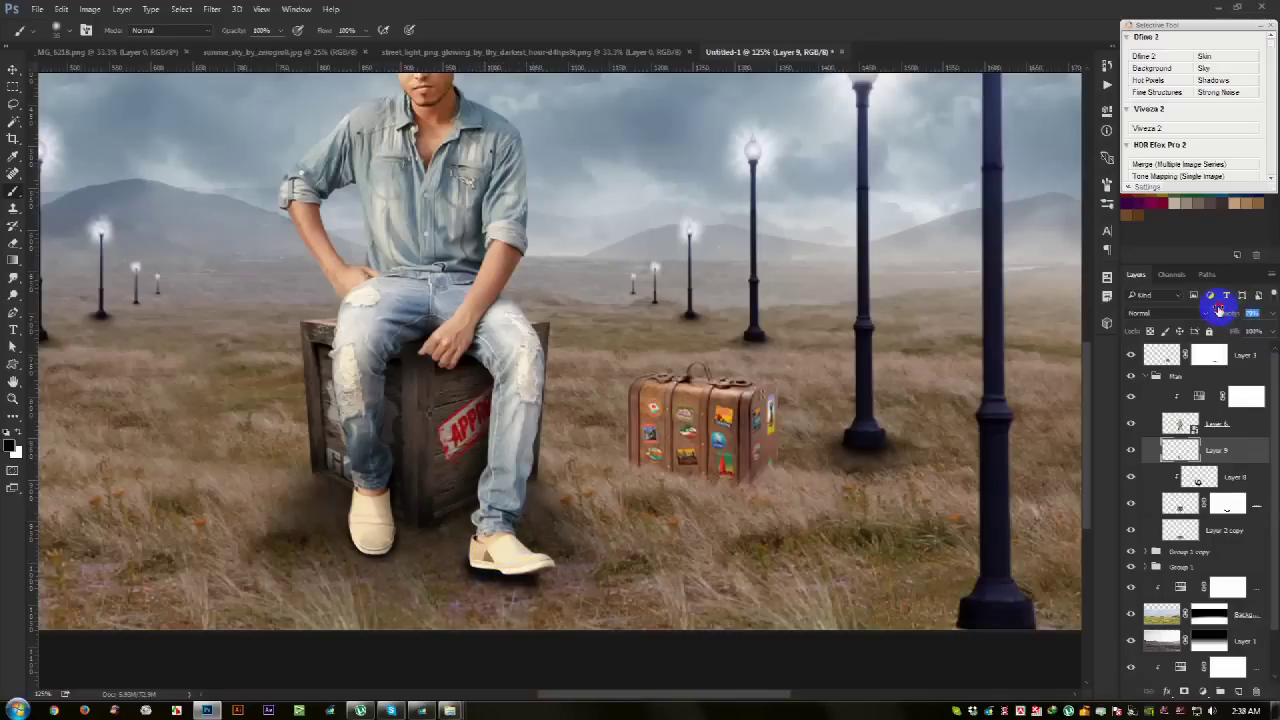
{"action": "scroll", "coordinate": [857, 470], "scroll_direction": "down", "scroll_amount": 3}
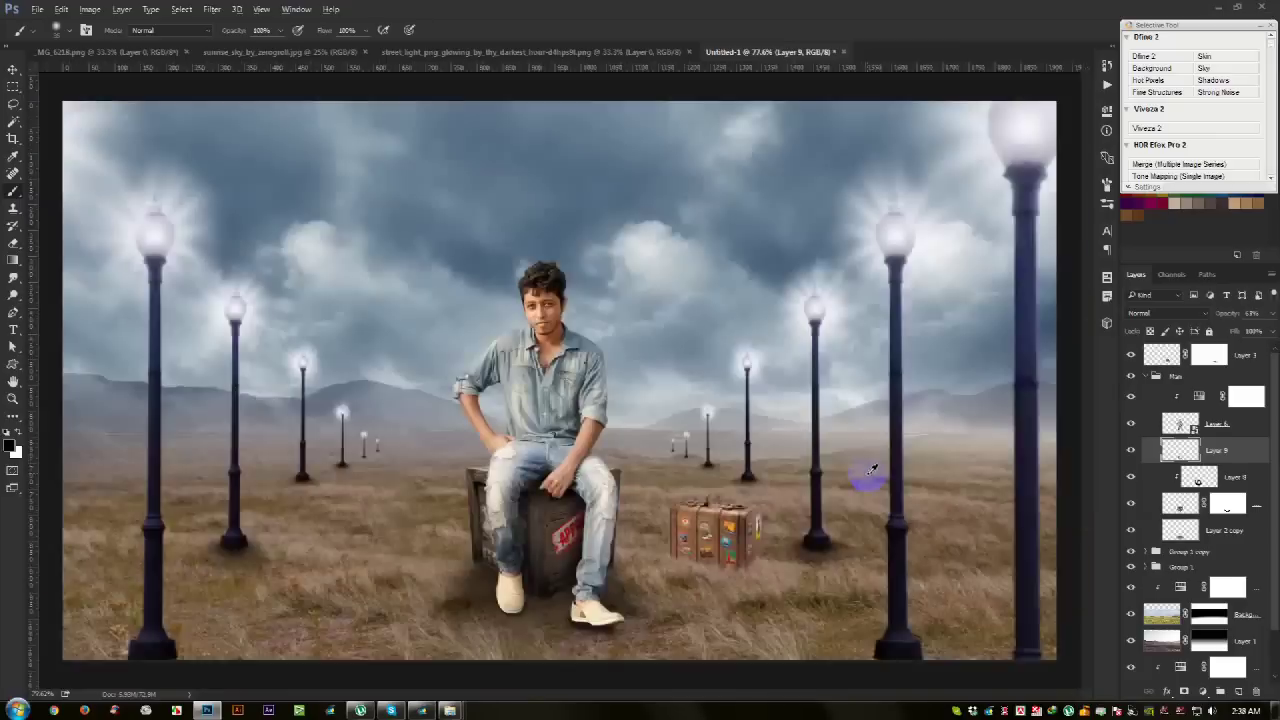
{"action": "scroll", "coordinate": [857, 505], "scroll_direction": "down", "scroll_amount": 2}
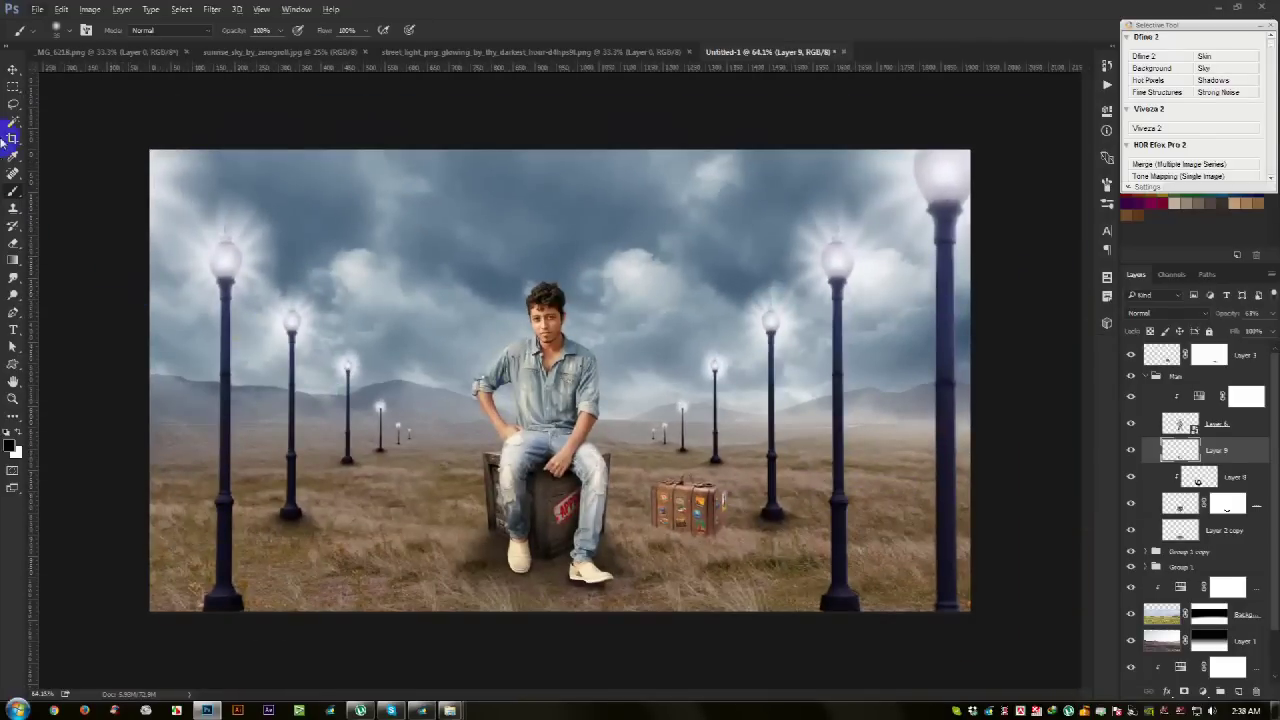
{"action": "left_click", "coordinate": [12, 71]}
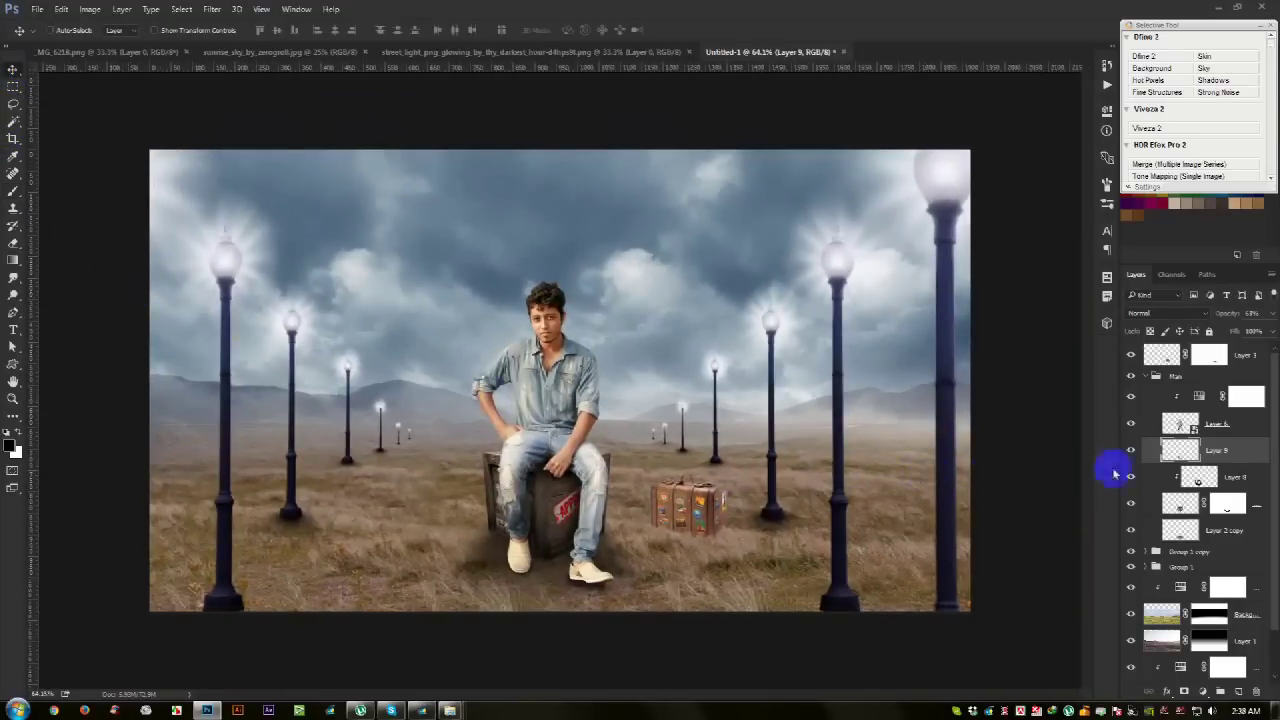
Step: Drag the Group 1 copy lamp row slightly right and down into the field
{"action": "left_click", "coordinate": [1148, 375]}
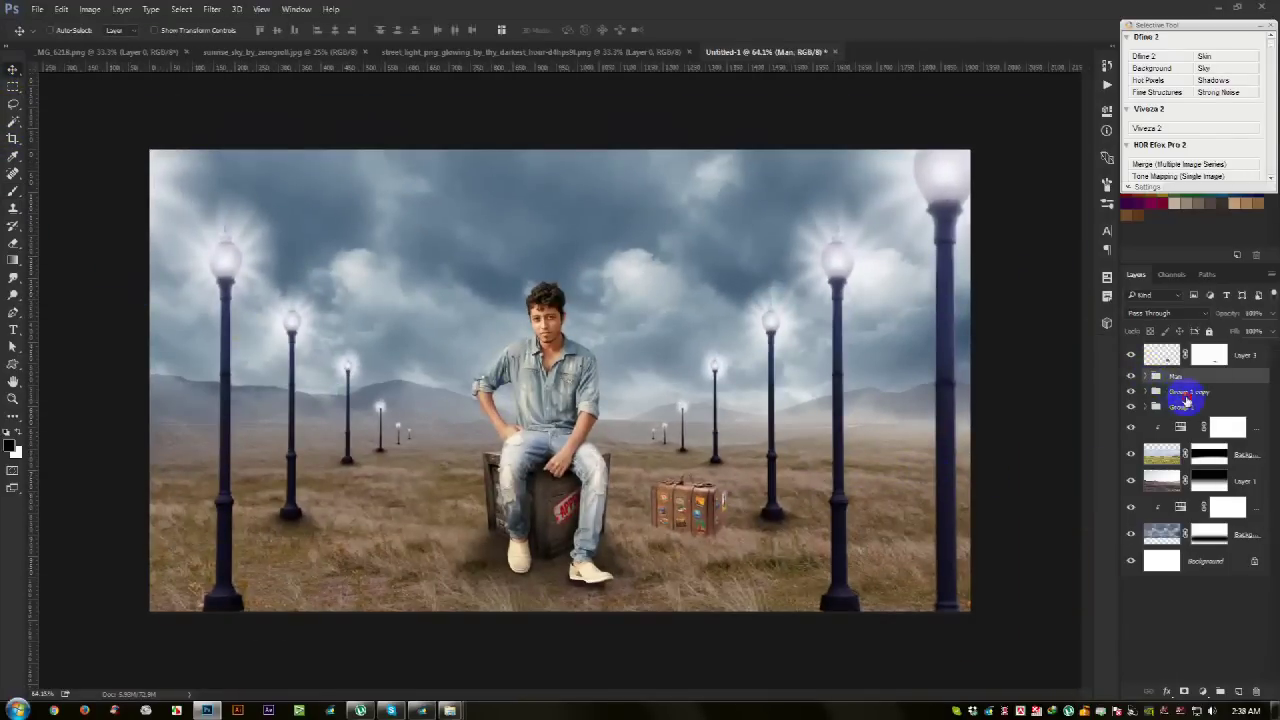
{"action": "left_click", "coordinate": [1180, 391]}
{"action": "left_click_drag", "start_coordinate": [945, 432], "coordinate": [1016, 465]}
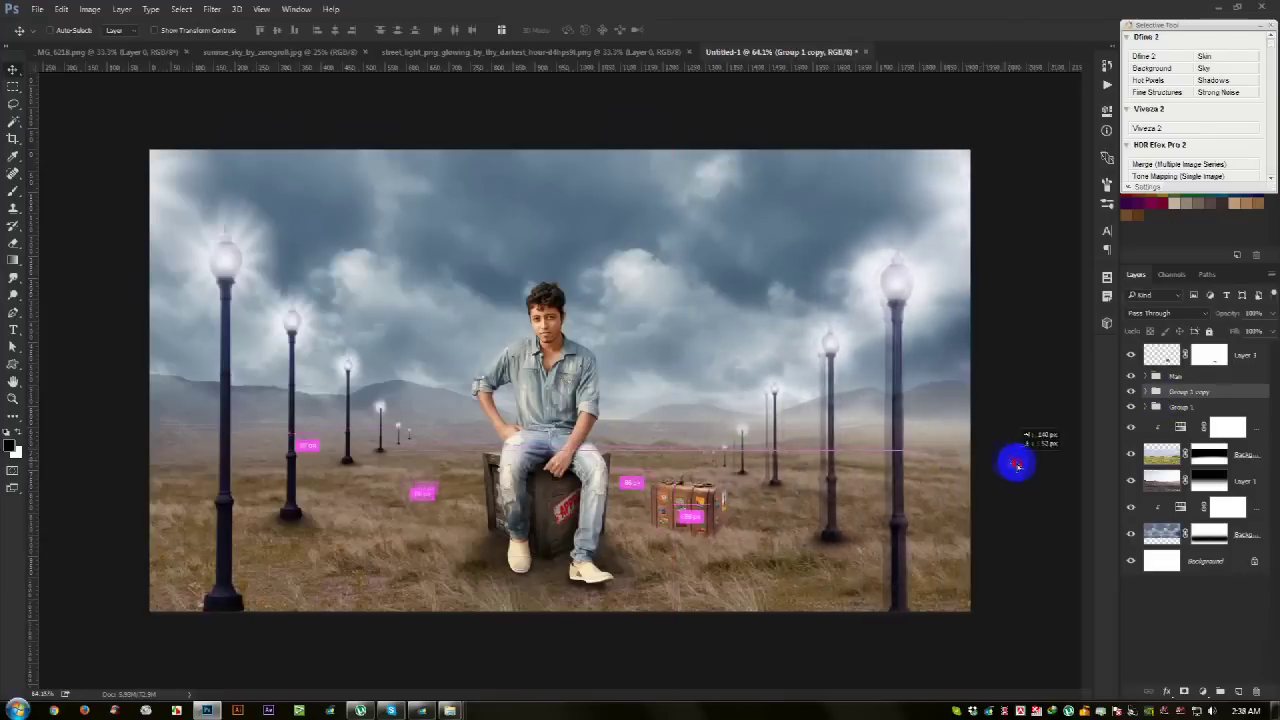
{"action": "left_click_drag", "start_coordinate": [1016, 465], "coordinate": [1013, 457]}
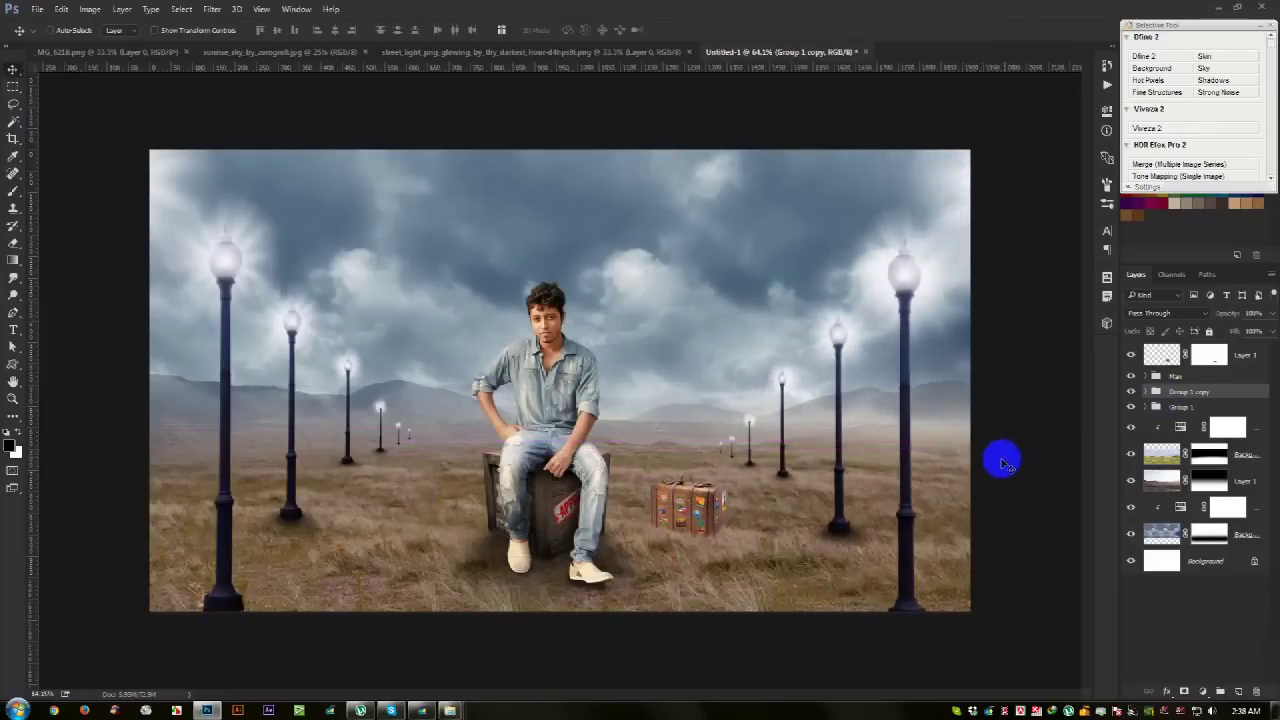
{"action": "left_click", "coordinate": [1259, 434]}
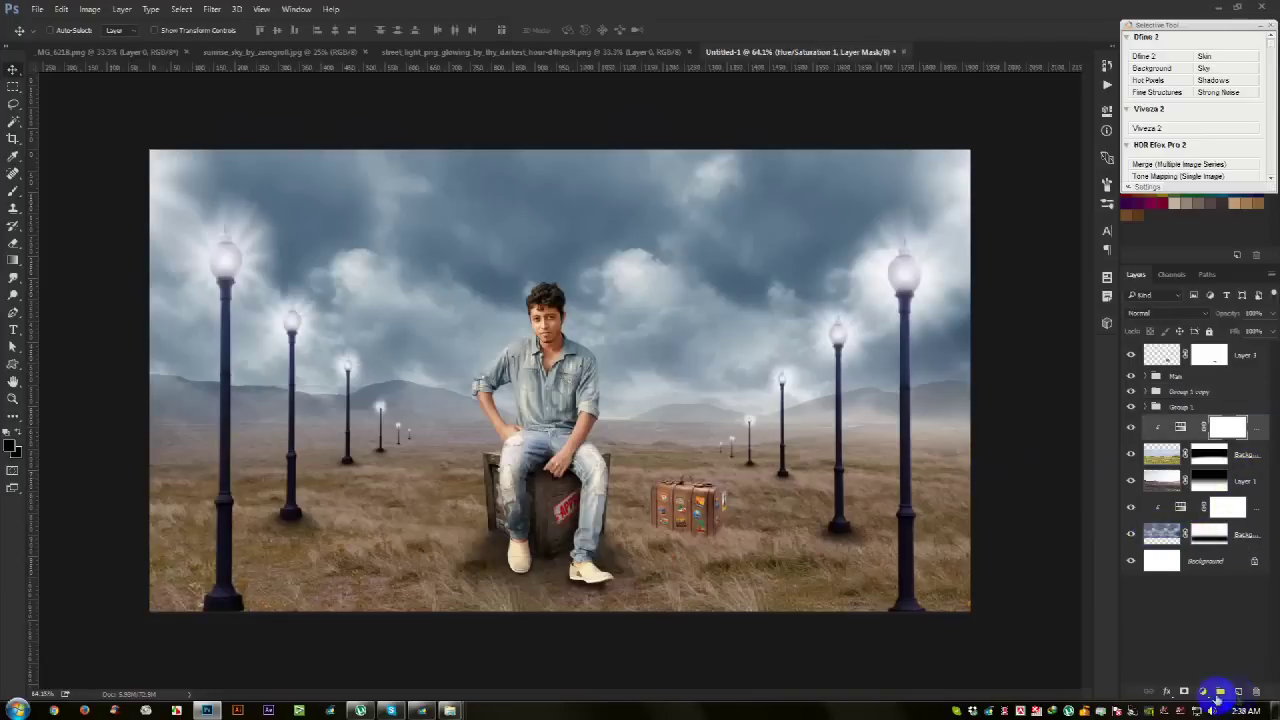
Step: Add a Curves adjustment that pulls down the highlights, lifts the black point and adds a midtone point
{"action": "left_click", "coordinate": [1203, 691]}
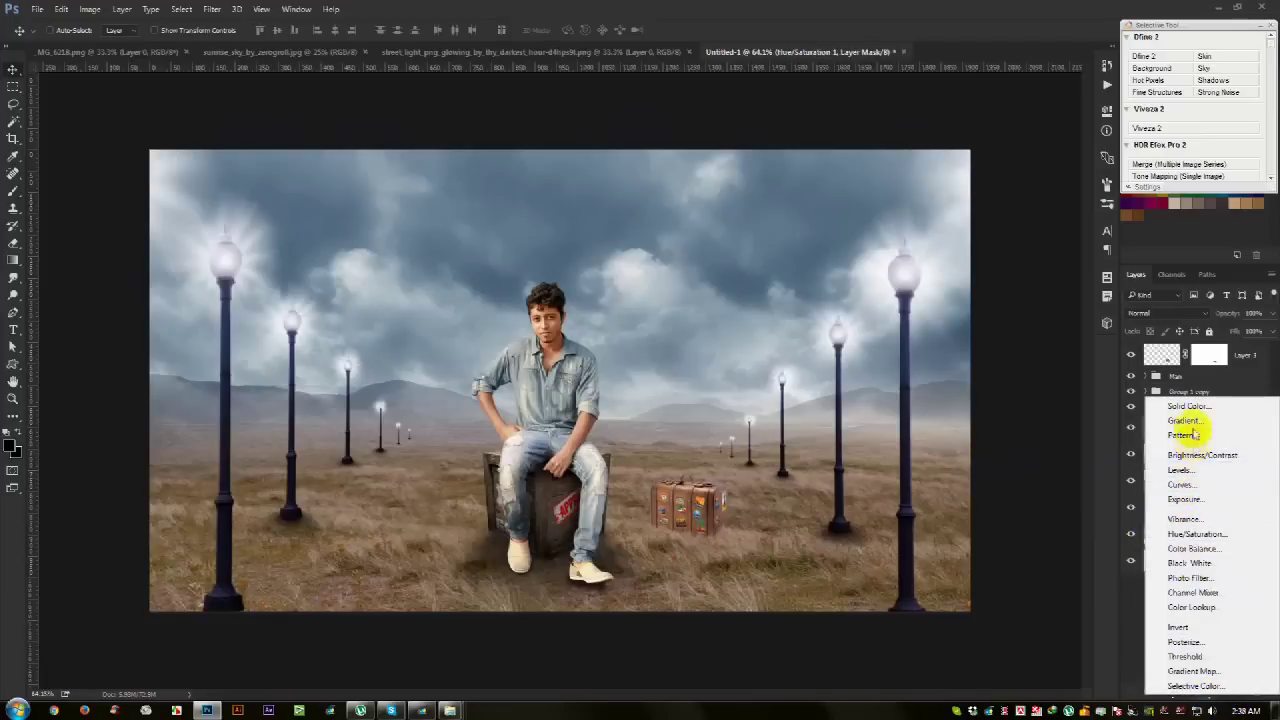
{"action": "left_click", "coordinate": [1182, 484]}
{"action": "mouse_move", "coordinate": [1070, 179]}
{"action": "left_mouse_down"}
{"action": "mouse_move", "coordinate": [1133, 248]}
{"action": "mouse_move", "coordinate": [1119, 227]}
{"action": "left_mouse_up"}
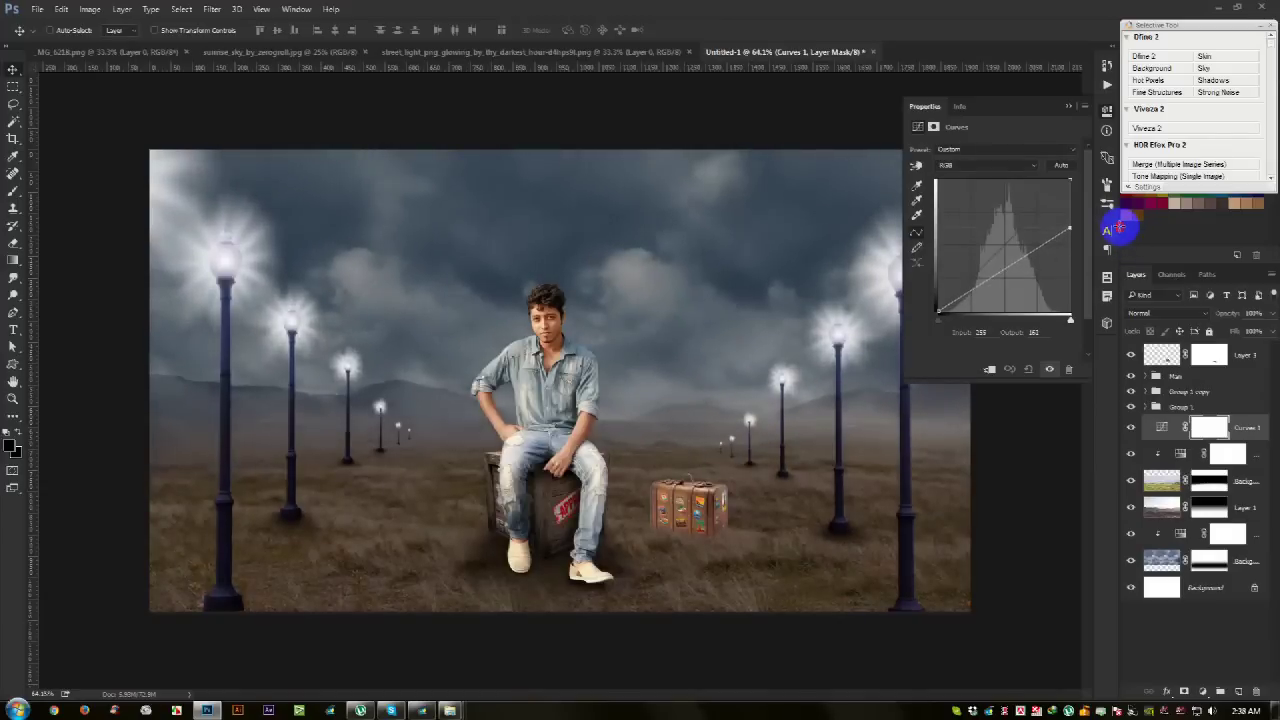
{"action": "mouse_move", "coordinate": [937, 309]}
{"action": "left_mouse_down"}
{"action": "mouse_move", "coordinate": [926, 296]}
{"action": "mouse_move", "coordinate": [960, 335]}
{"action": "left_mouse_up"}
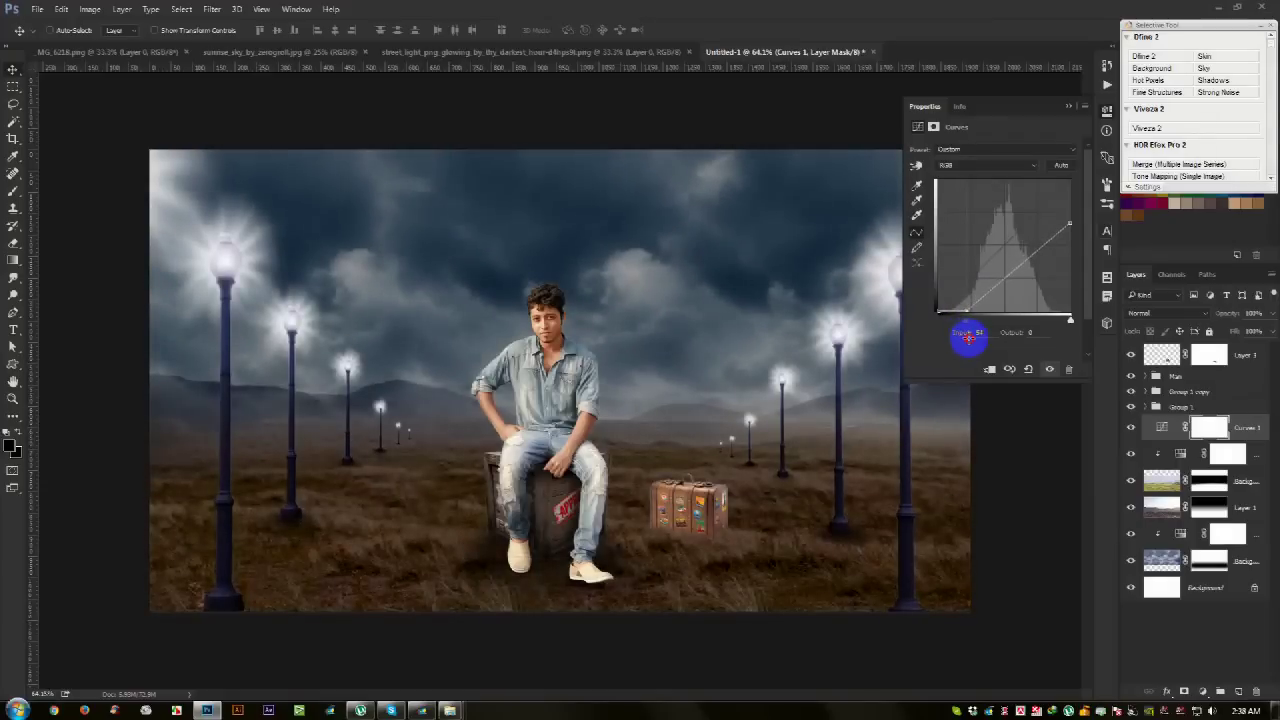
{"action": "left_click_drag", "start_coordinate": [1021, 262], "coordinate": [1024, 252]}
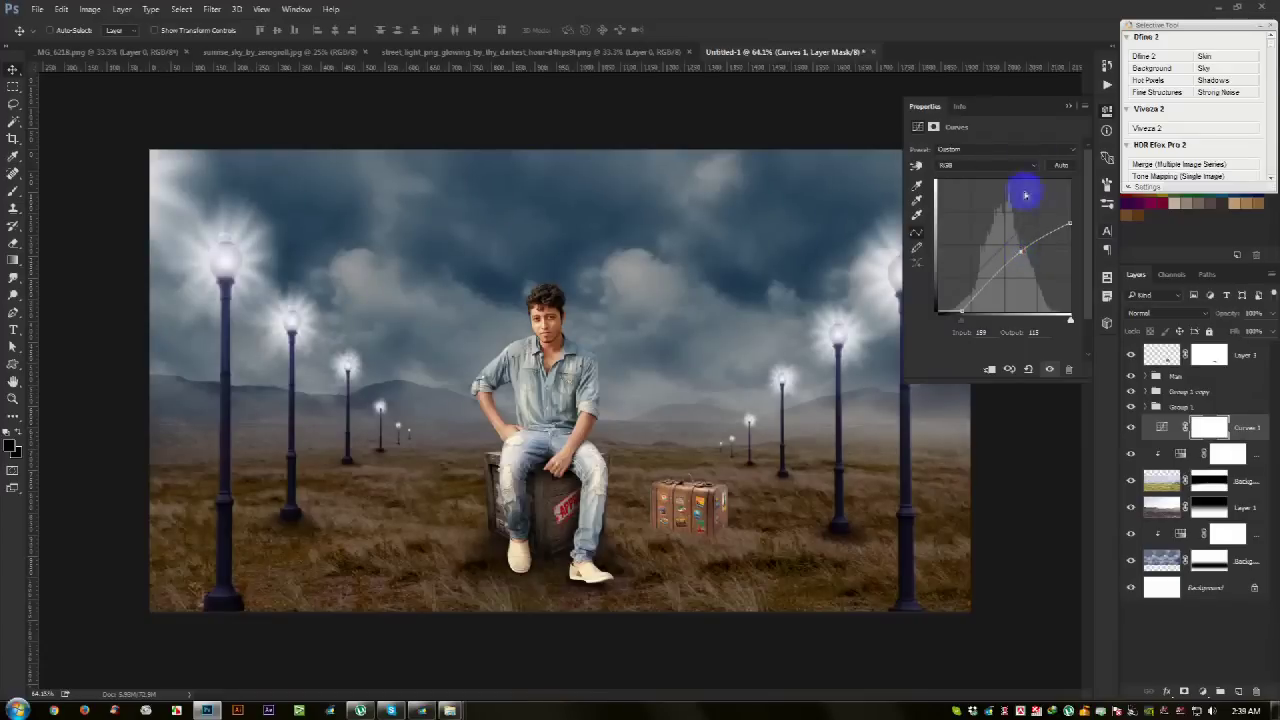
Step: Add a new empty layer above Hue/Saturation 1 to hold the fog
{"action": "left_click", "coordinate": [1070, 110]}
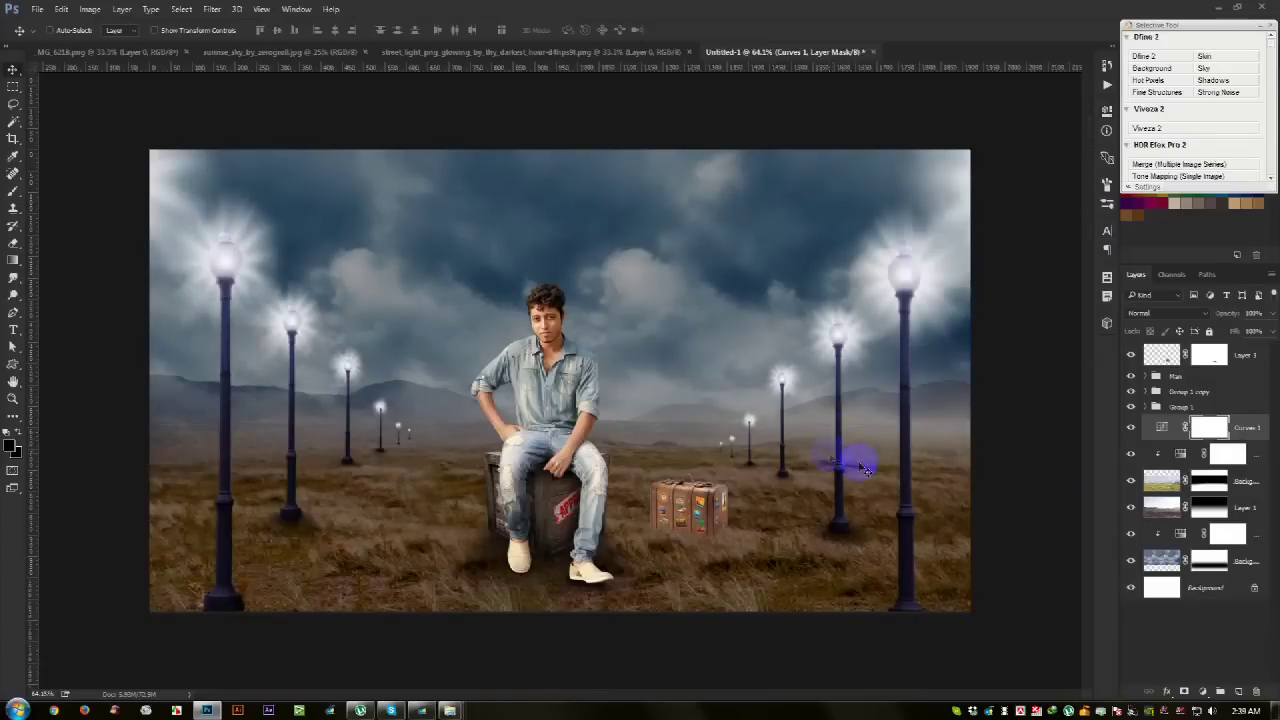
{"action": "left_click", "coordinate": [1228, 453]}
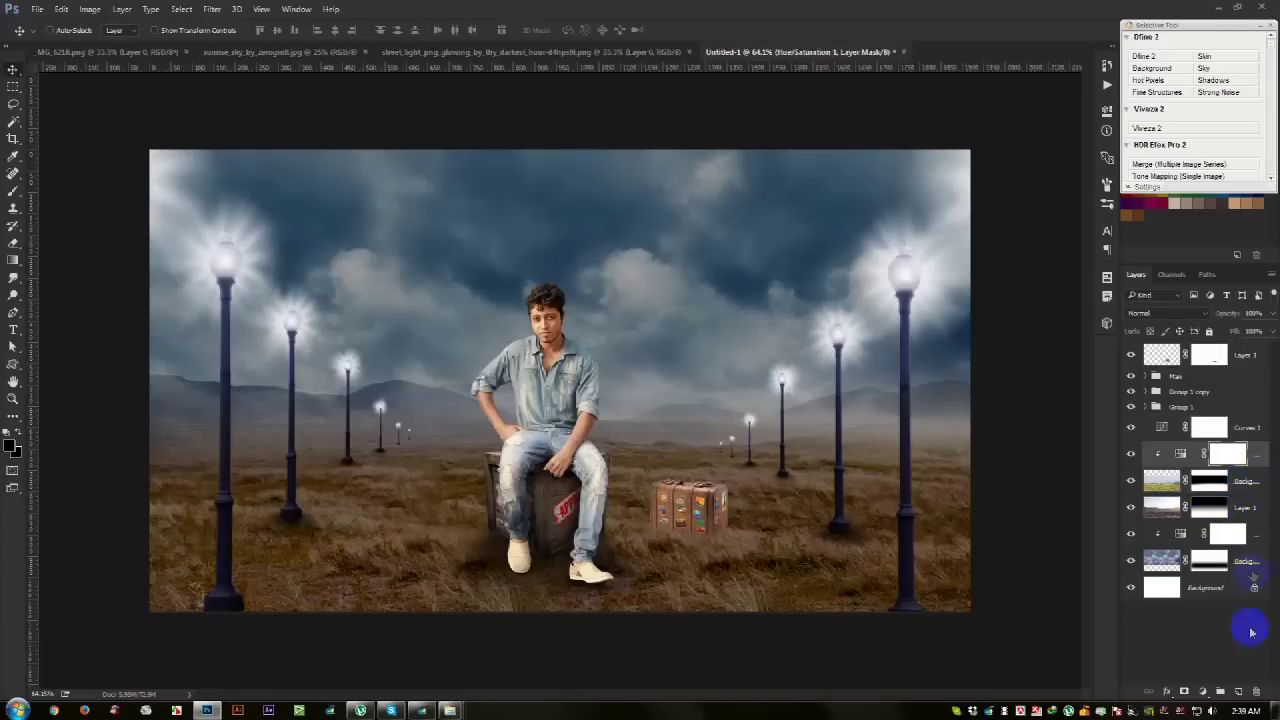
{"action": "left_click", "coordinate": [1238, 691]}
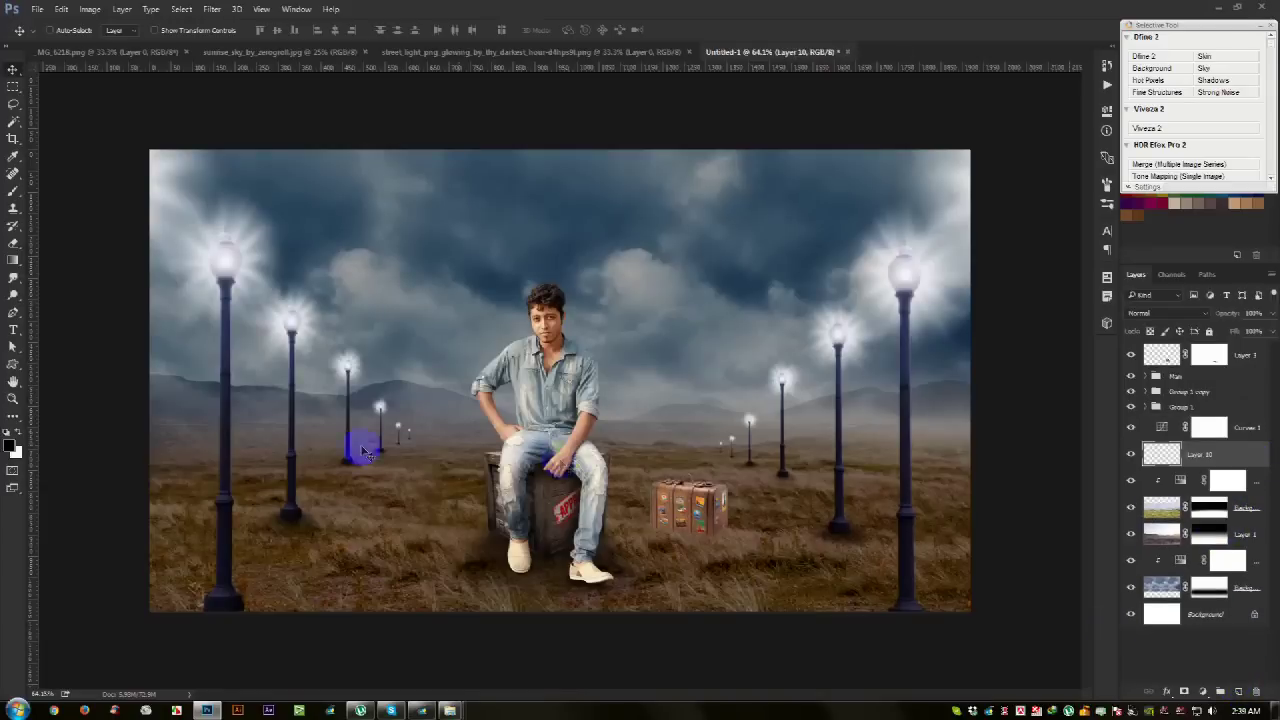
Step: Switch to the Brush tool with white foreground and reset the brush presets to defaults
{"action": "left_click", "coordinate": [20, 195]}
{"action": "left_click", "coordinate": [21, 432]}
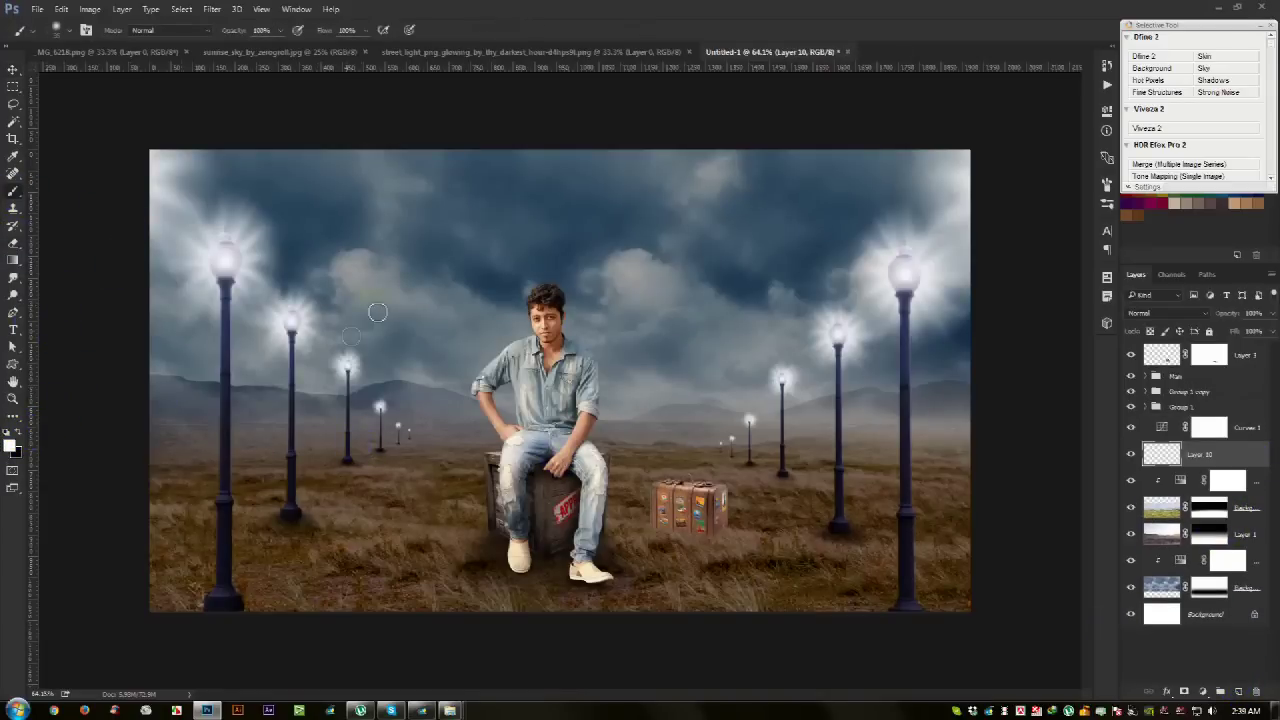
{"action": "right_click", "coordinate": [377, 312]}
{"action": "scroll", "coordinate": [540, 426], "scroll_direction": "down", "scroll_amount": 3}
{"action": "right_click", "coordinate": [522, 257]}
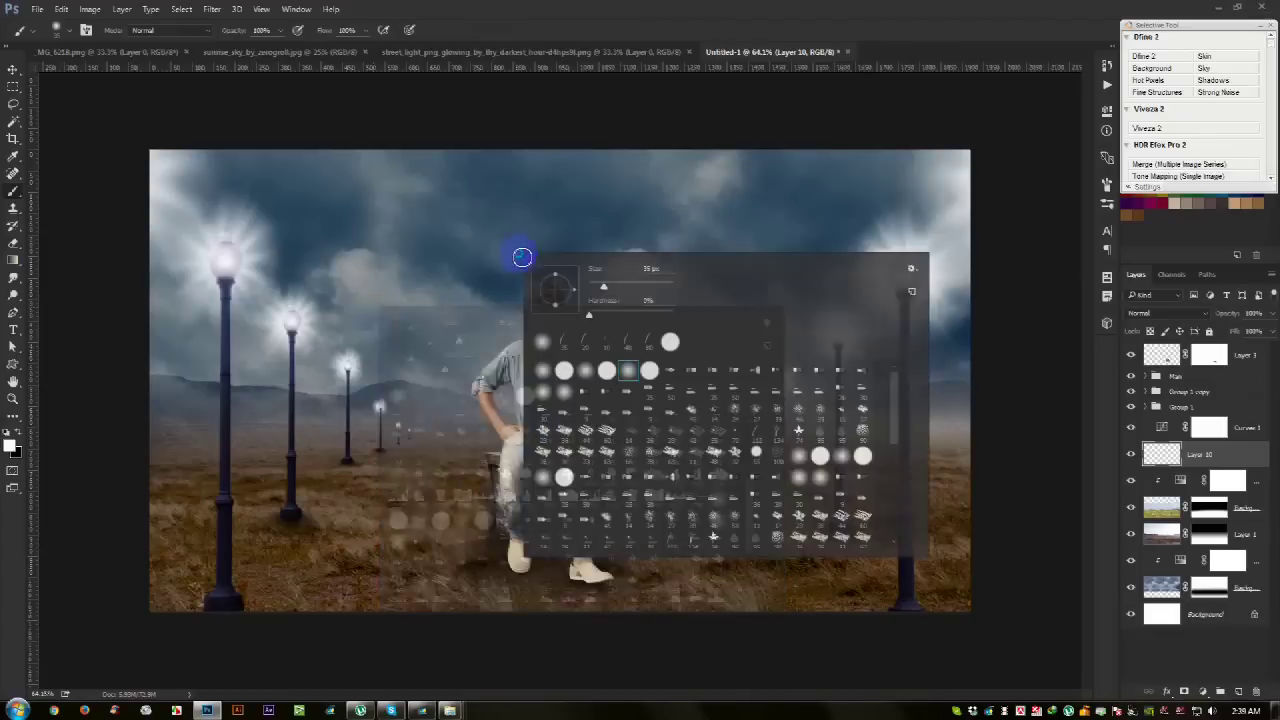
{"action": "left_click", "coordinate": [911, 268]}
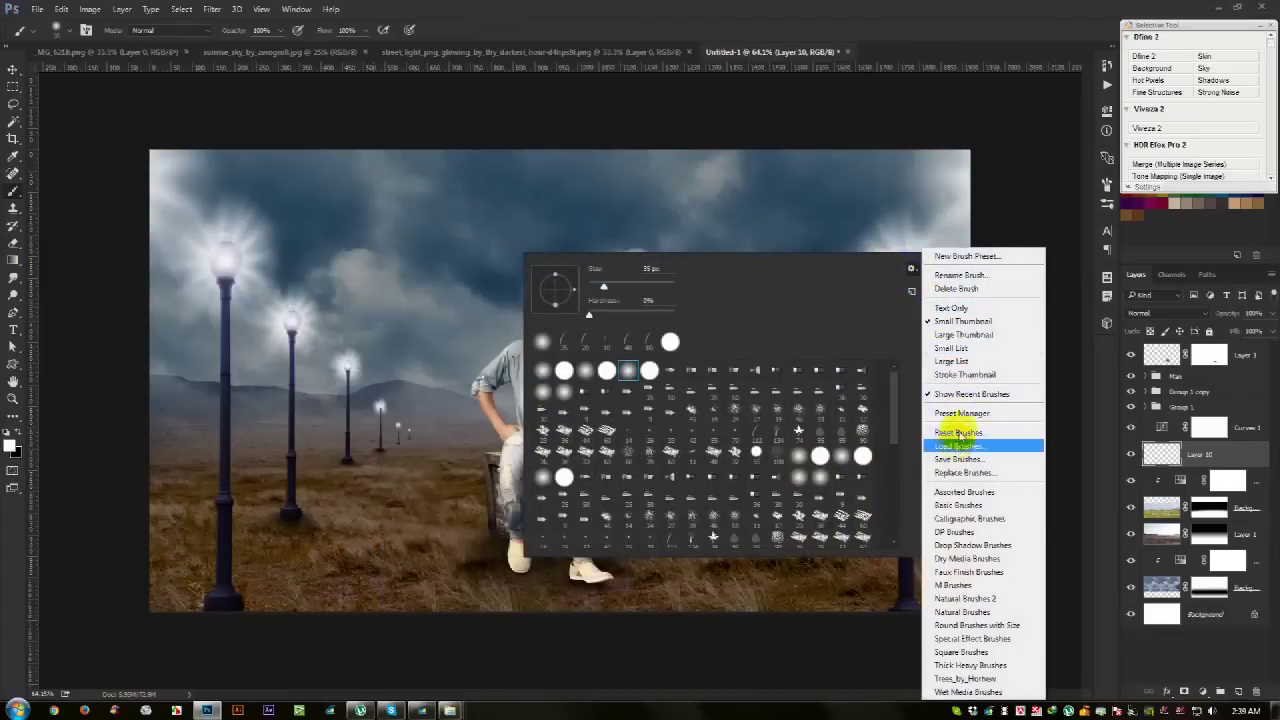
{"action": "left_click", "coordinate": [958, 432]}
{"action": "left_click", "coordinate": [600, 268]}
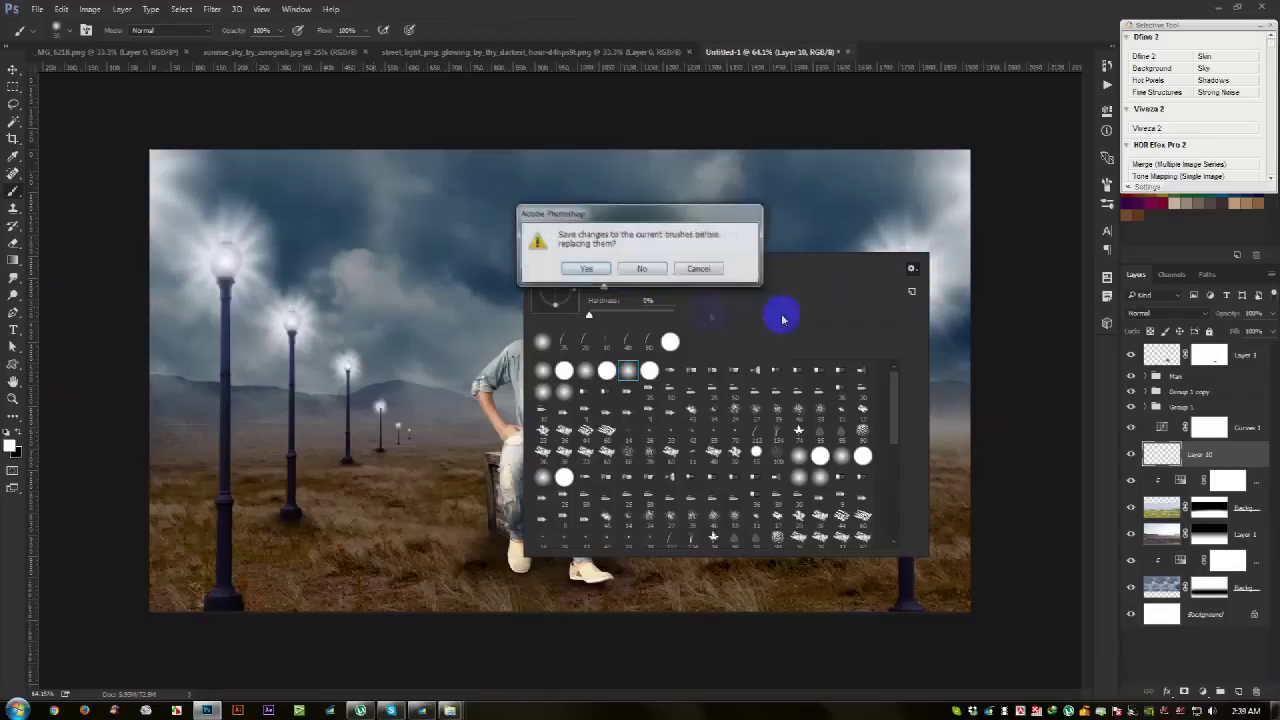
{"action": "left_click", "coordinate": [645, 270]}
Step: Load the ms69_fog_mist brush set from the brush files folder
{"action": "left_click", "coordinate": [911, 268]}
{"action": "left_click", "coordinate": [958, 445]}
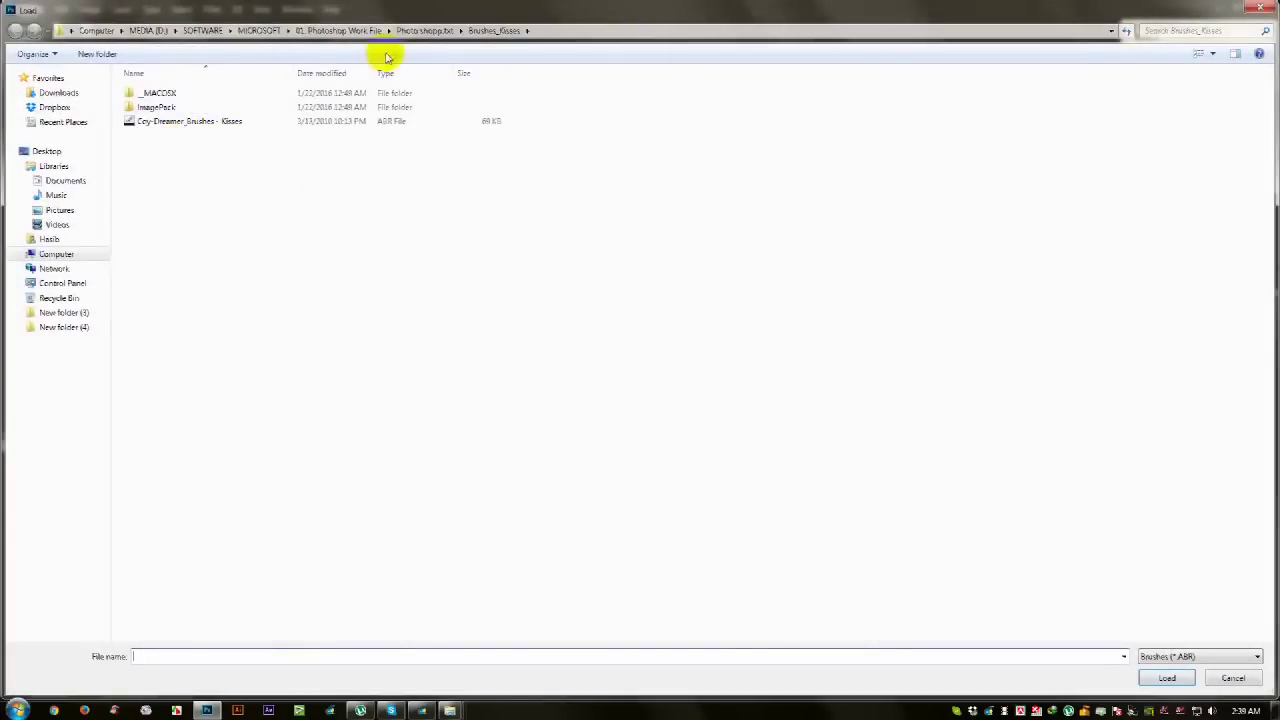
{"action": "left_click", "coordinate": [405, 31]}
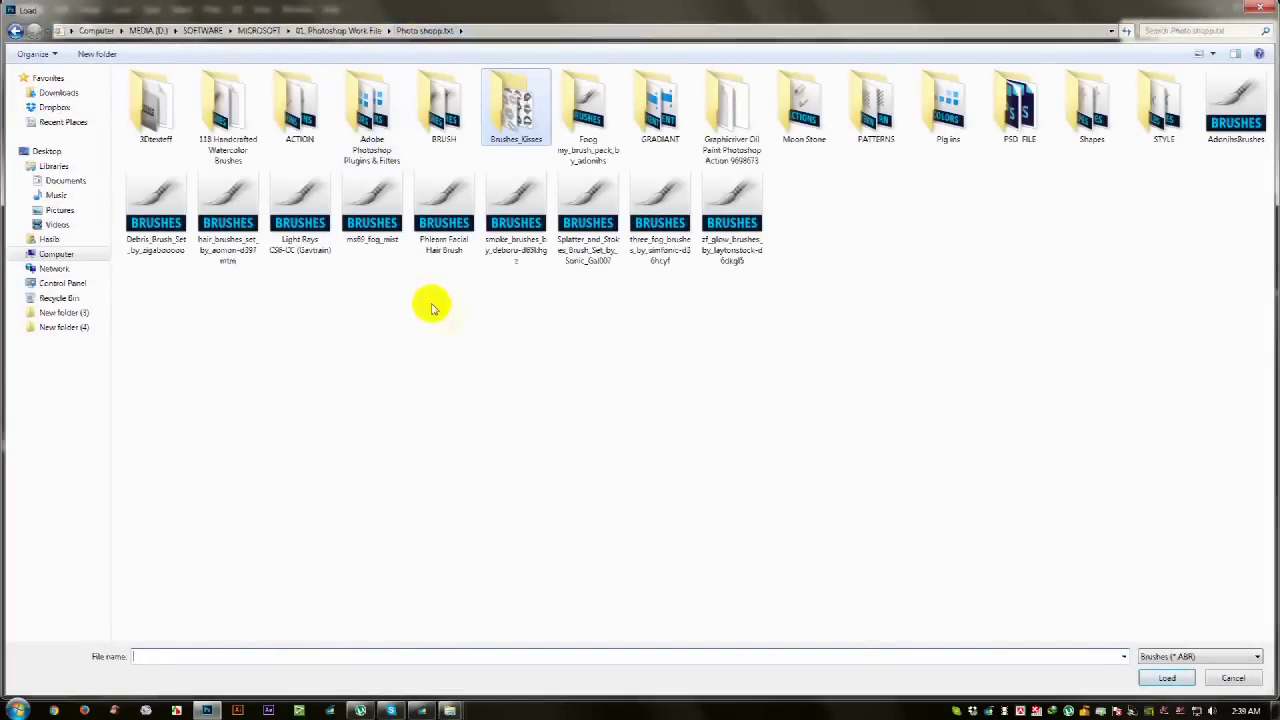
{"action": "double_click", "coordinate": [371, 222]}
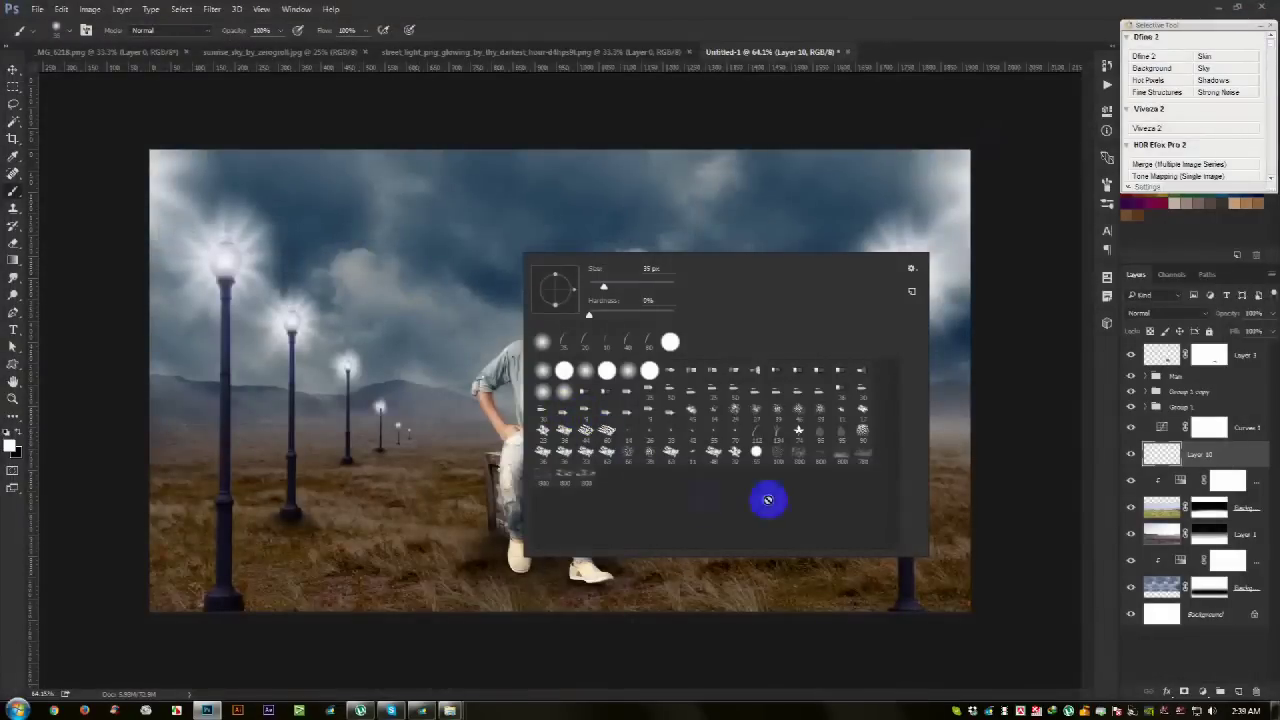
Step: Paint white mist near the left horizon with an 800 px fog brush, then choose another fog brush
{"action": "left_click", "coordinate": [842, 456]}
{"action": "left_click", "coordinate": [232, 357]}
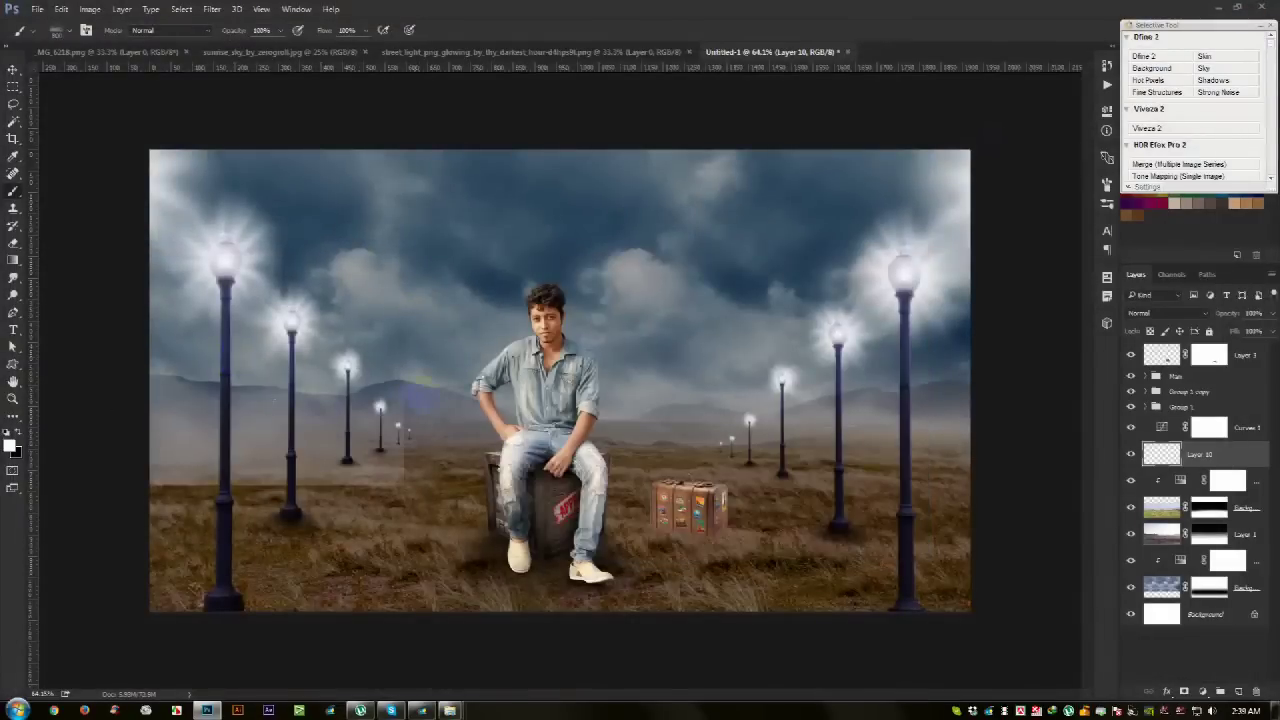
{"action": "right_click", "coordinate": [546, 306]}
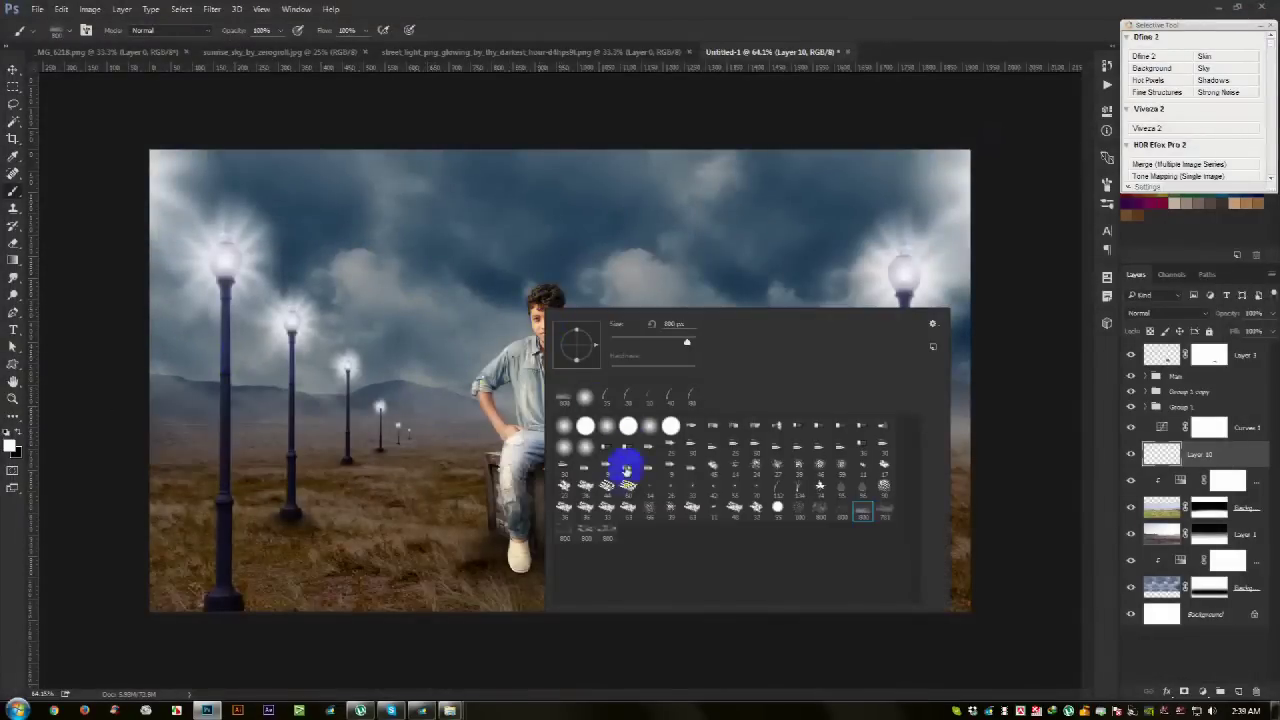
{"action": "double_click", "coordinate": [551, 426]}
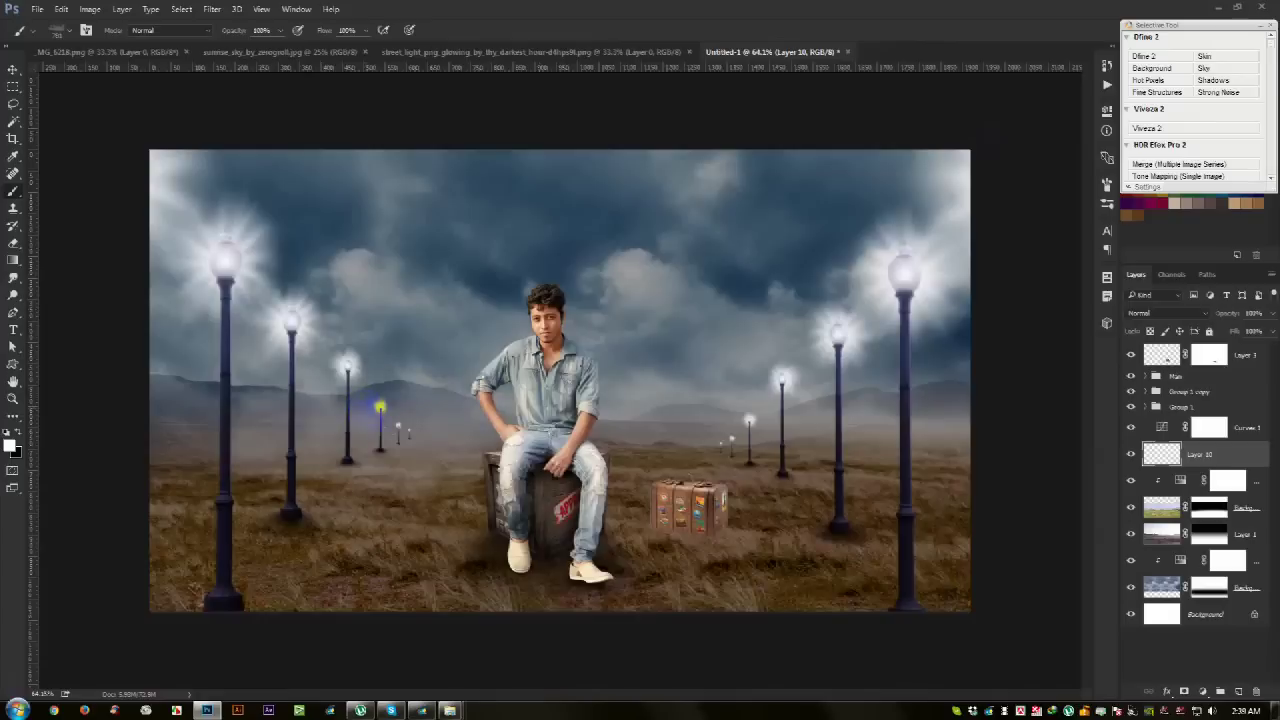
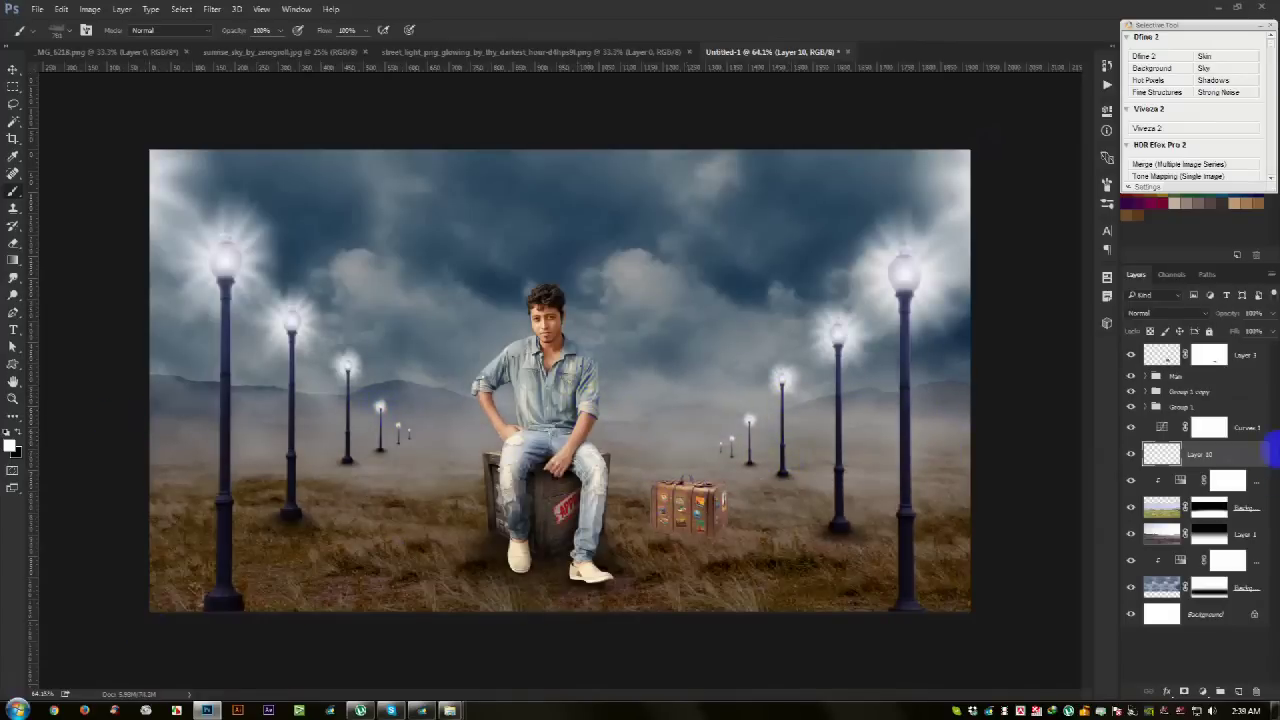
Step: Above Layer 3, brush white fog over both lamp-post bases and the bottom-right grass
{"action": "left_click", "coordinate": [1245, 356]}
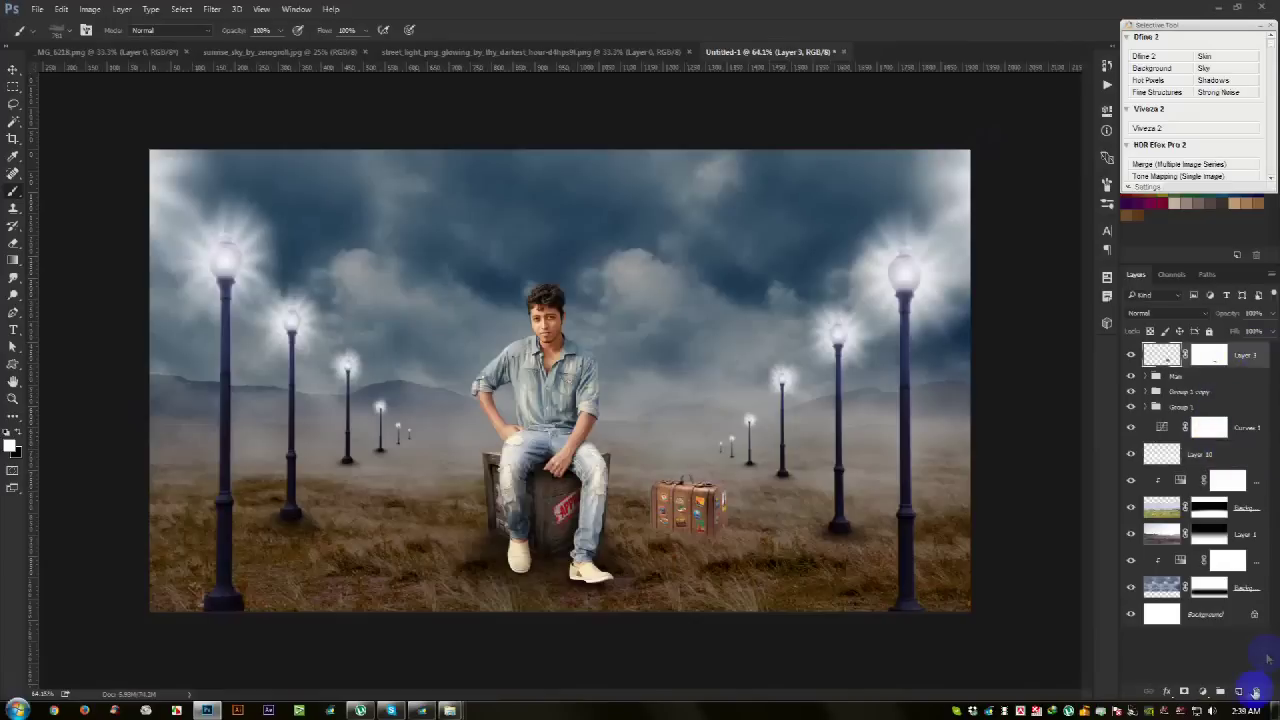
{"action": "mouse_move", "coordinate": [957, 603]}
{"action": "left_mouse_down"}
{"action": "mouse_move", "coordinate": [914, 574]}
{"action": "mouse_move", "coordinate": [951, 523]}
{"action": "mouse_move", "coordinate": [817, 622]}
{"action": "left_mouse_up"}
{"action": "mouse_move", "coordinate": [149, 574]}
{"action": "left_mouse_down"}
{"action": "mouse_move", "coordinate": [129, 509]}
{"action": "mouse_move", "coordinate": [327, 570]}
{"action": "mouse_move", "coordinate": [811, 586]}
{"action": "mouse_move", "coordinate": [543, 482]}
{"action": "mouse_move", "coordinate": [322, 512]}
{"action": "left_mouse_up"}
{"action": "left_click_drag", "start_coordinate": [963, 547], "coordinate": [930, 540]}
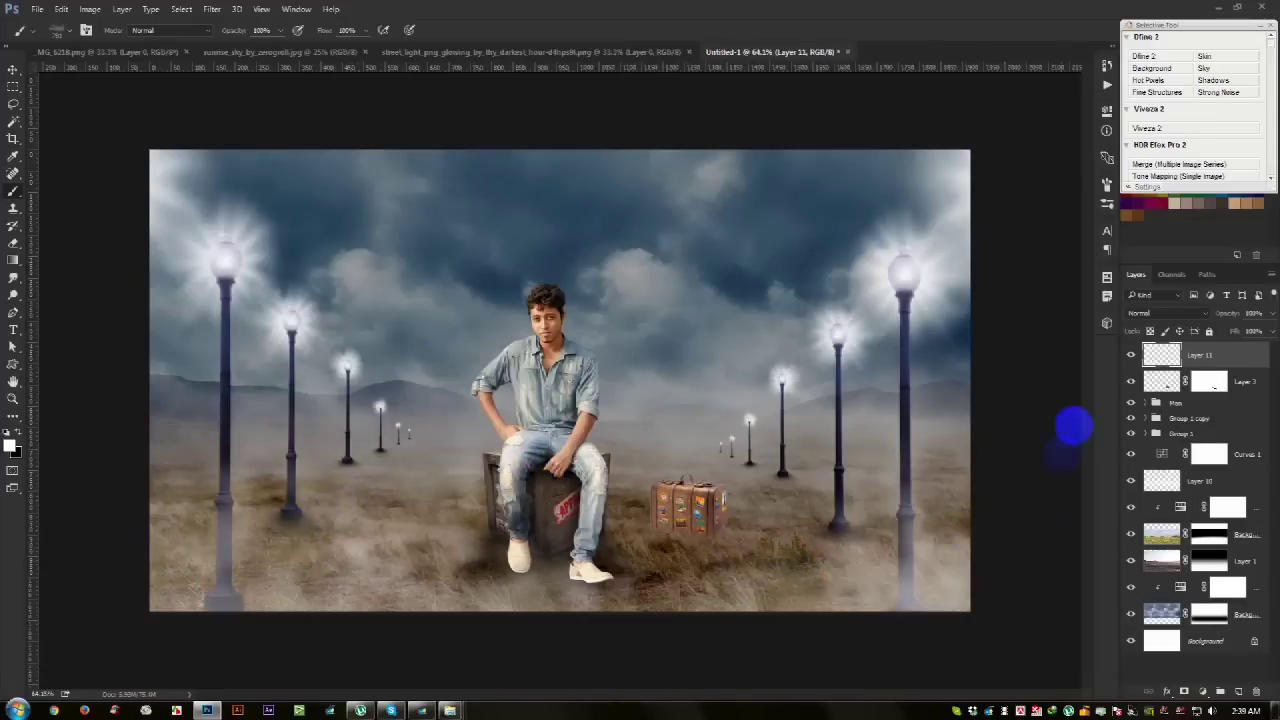
Step: Free-transform the fog layer larger and wider to cover the lower field
{"action": "left_click", "coordinate": [15, 72]}
{"action": "key", "text": "ctrl+t"}
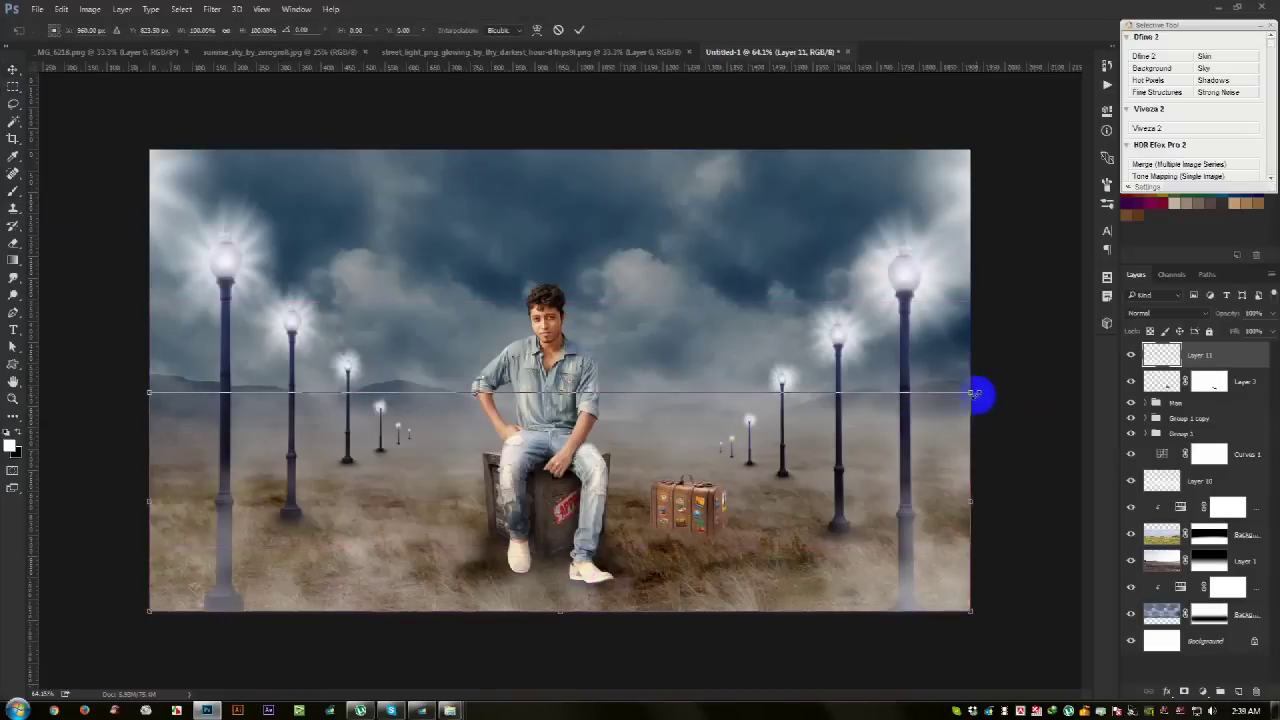
{"action": "left_click_drag", "start_coordinate": [975, 393], "coordinate": [1100, 360]}
{"action": "left_click_drag", "start_coordinate": [914, 414], "coordinate": [849, 437]}
{"action": "key", "text": "Return"}
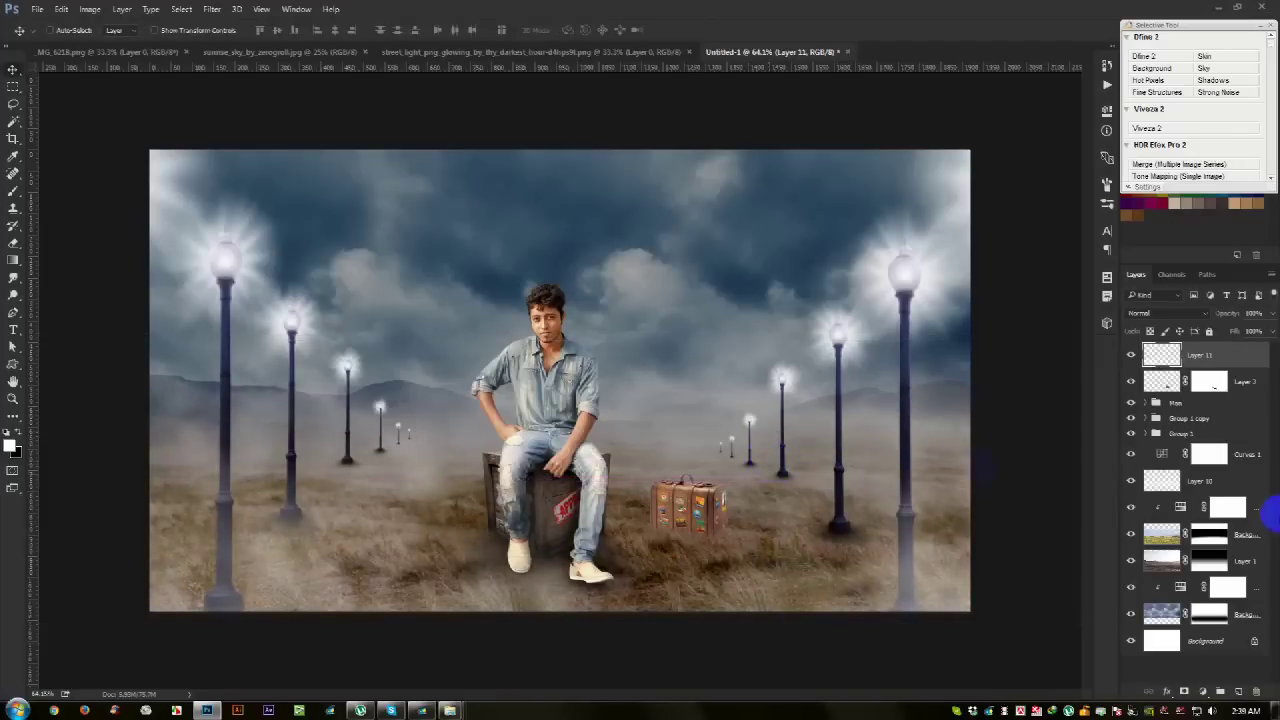
{"action": "left_click", "coordinate": [1260, 532]}
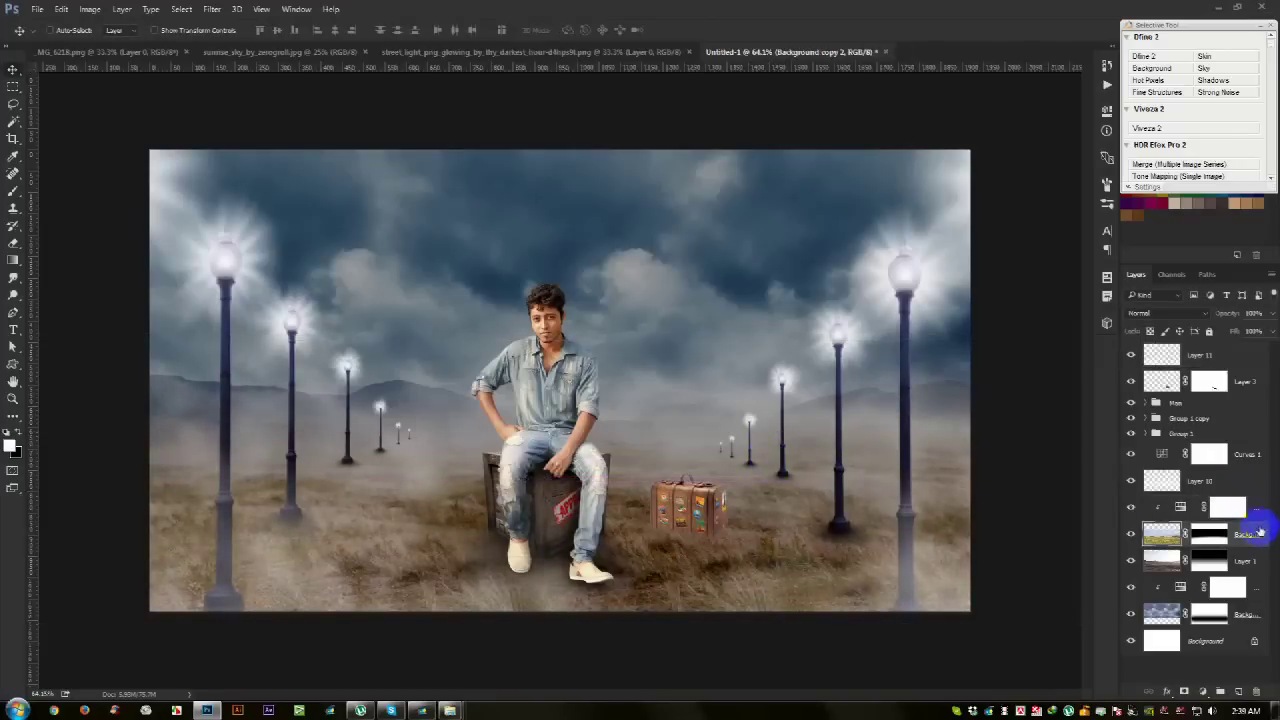
{"action": "left_click", "coordinate": [1253, 510]}
{"action": "left_click", "coordinate": [1205, 692]}
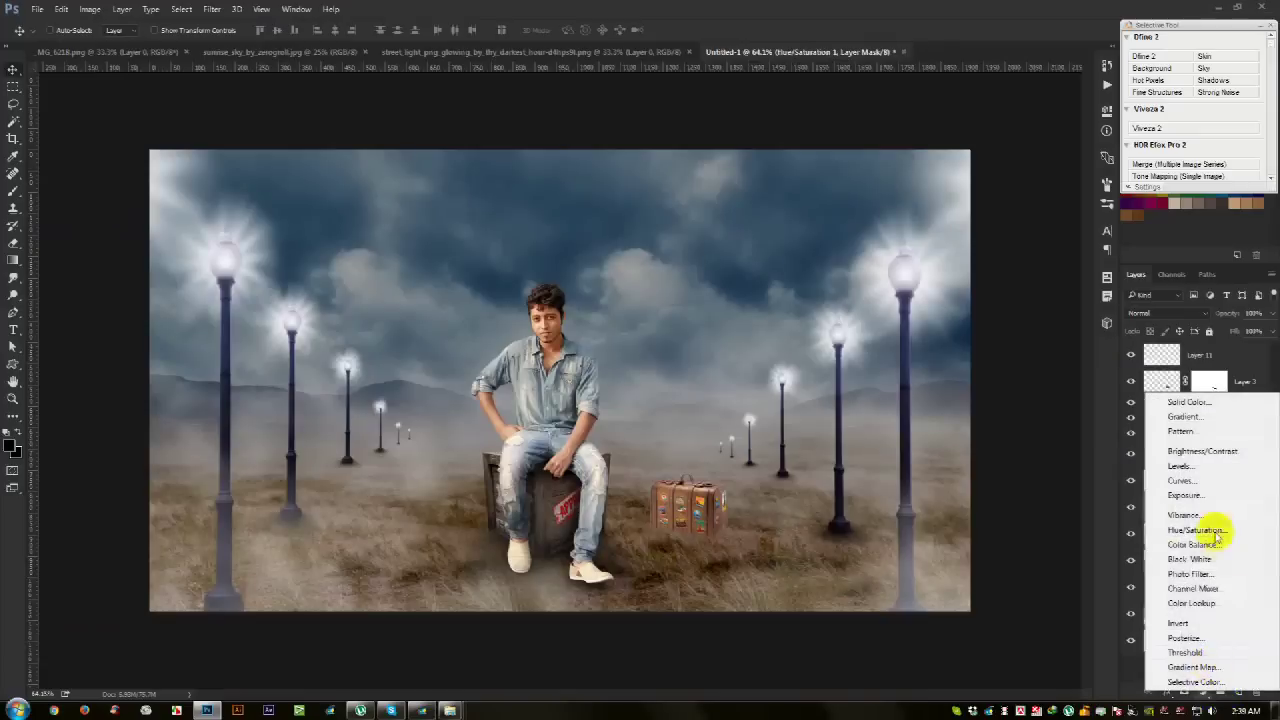
{"action": "left_click", "coordinate": [1095, 497]}
{"action": "left_click", "coordinate": [1246, 458]}
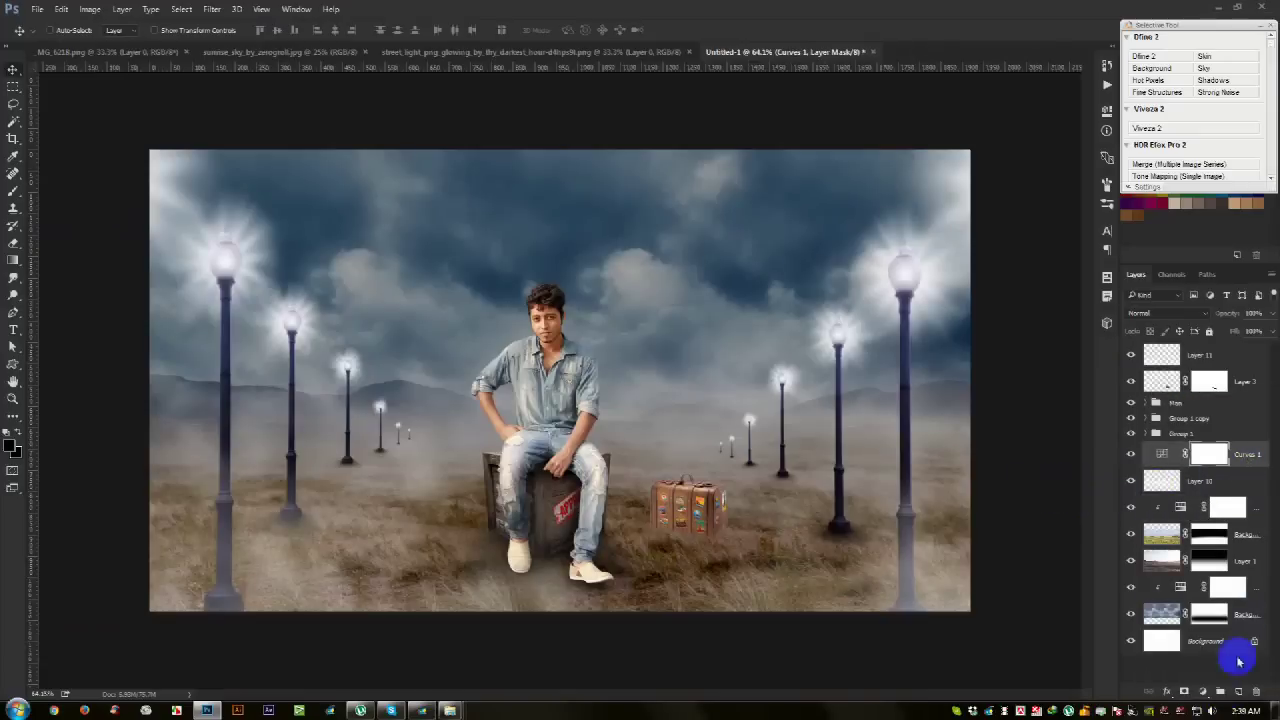
{"action": "left_click", "coordinate": [1205, 692]}
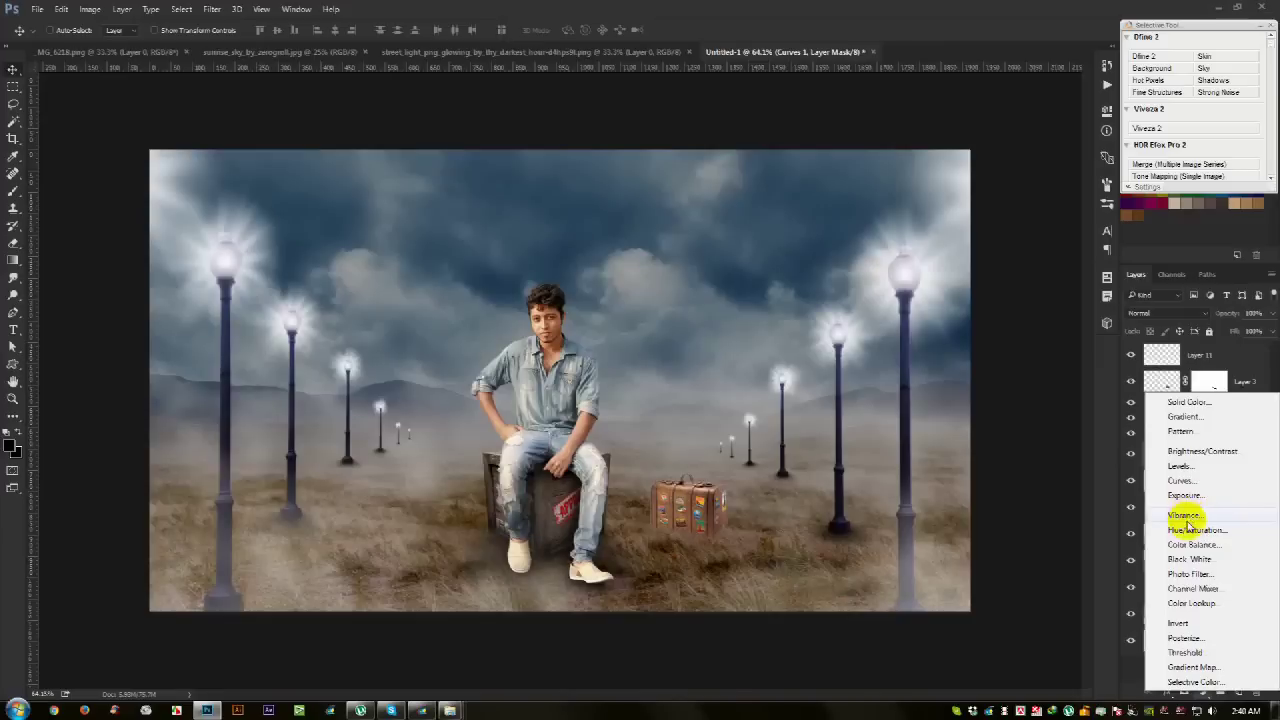
{"action": "left_click", "coordinate": [1180, 480]}
{"action": "left_click", "coordinate": [997, 168]}
{"action": "left_click", "coordinate": [979, 210]}
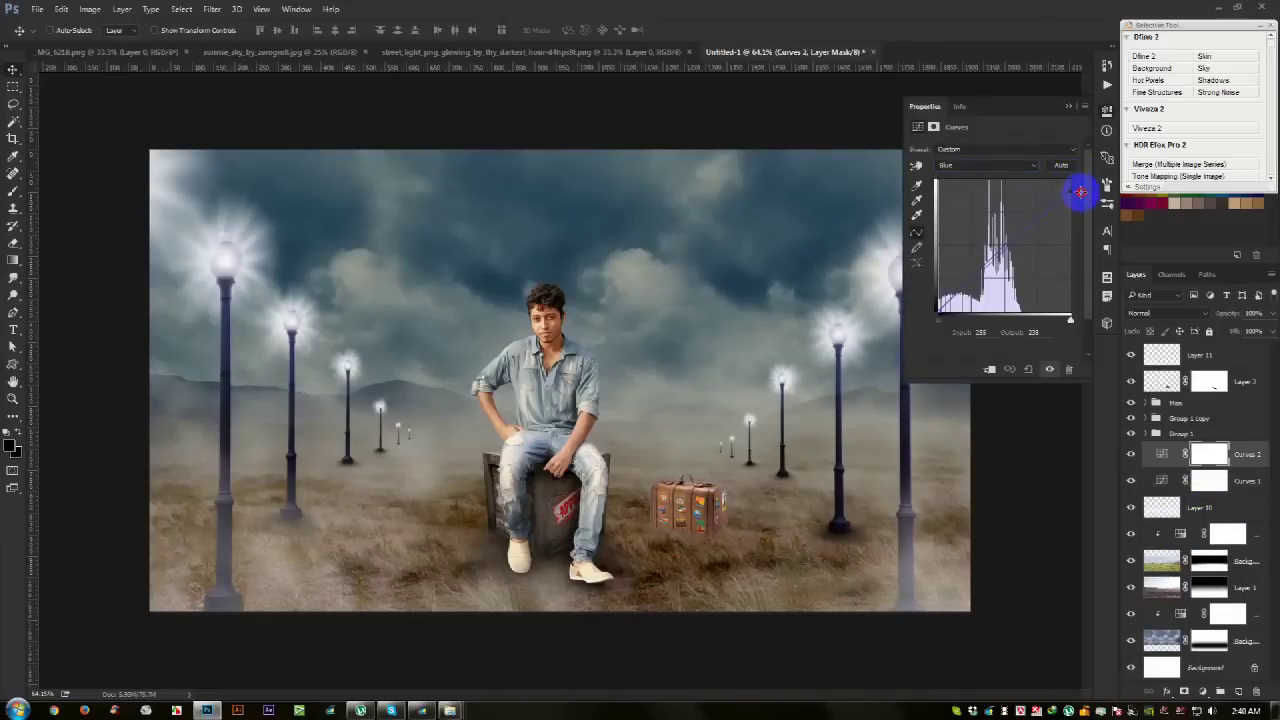
{"action": "left_click_drag", "start_coordinate": [1072, 185], "coordinate": [1057, 168]}
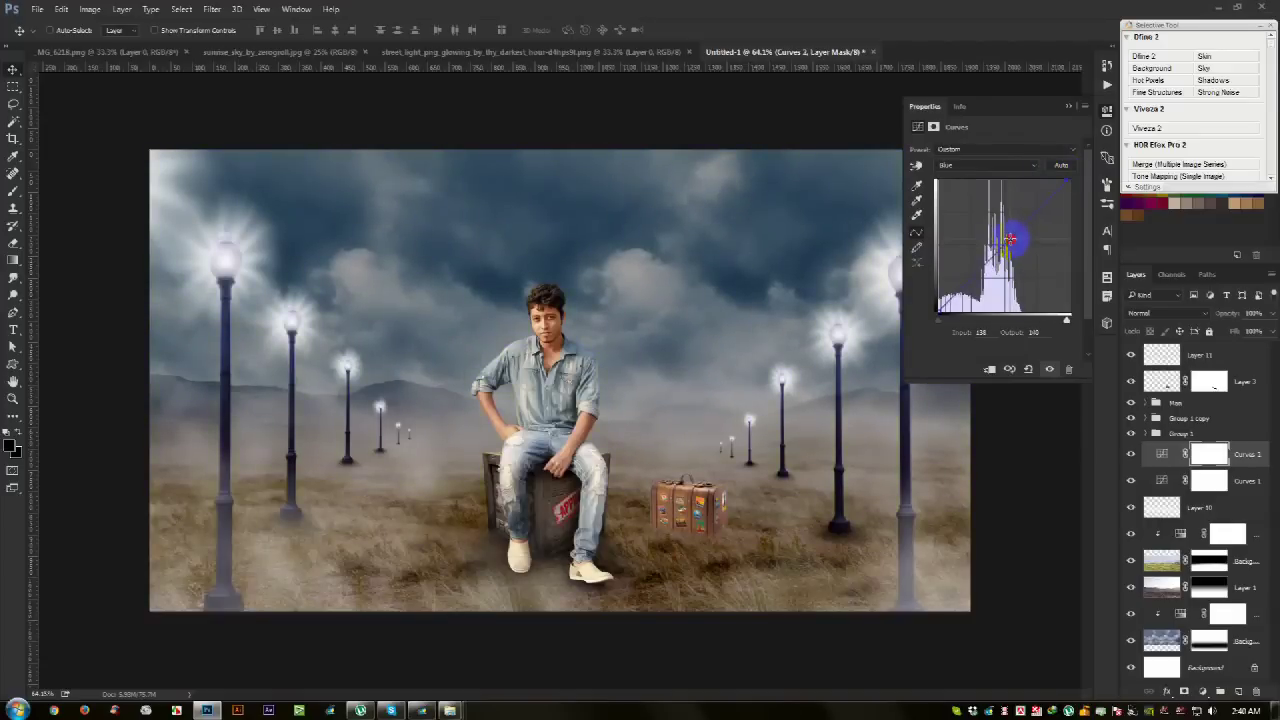
{"action": "left_click_drag", "start_coordinate": [940, 308], "coordinate": [969, 343]}
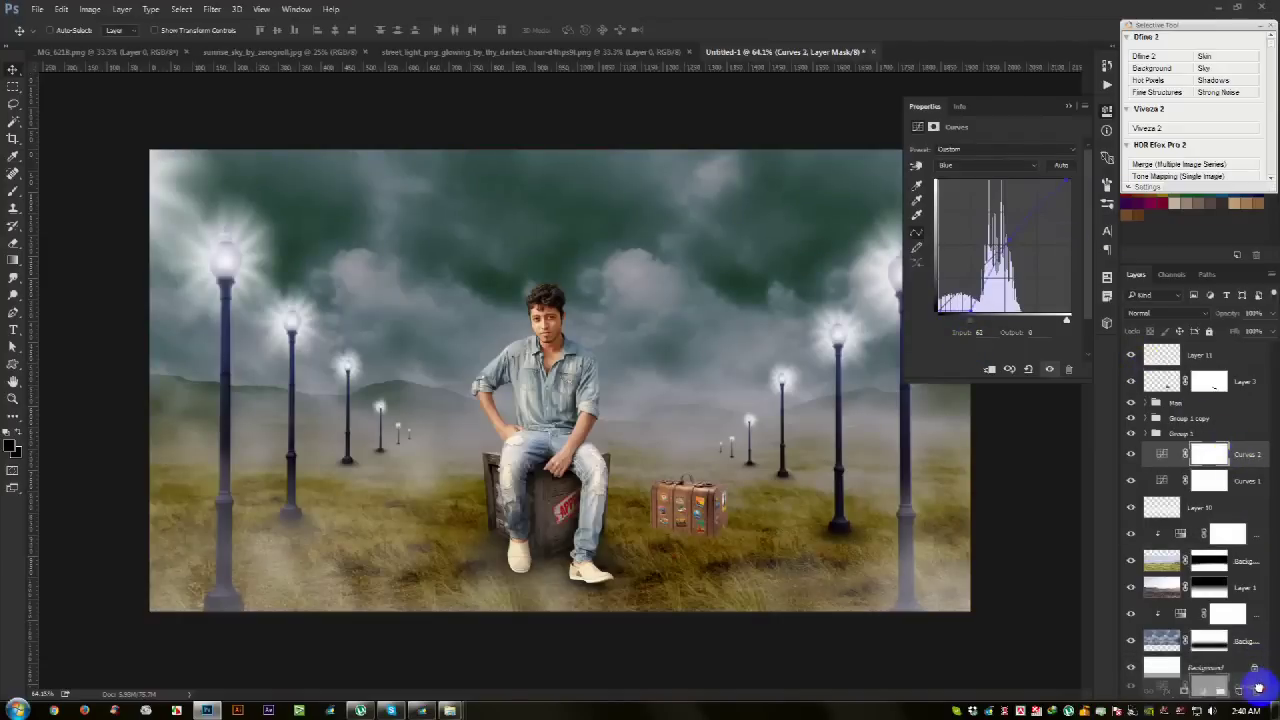
{"action": "left_click_drag", "start_coordinate": [1238, 455], "coordinate": [1256, 691]}
{"action": "left_click_drag", "start_coordinate": [1210, 356], "coordinate": [1228, 697]}
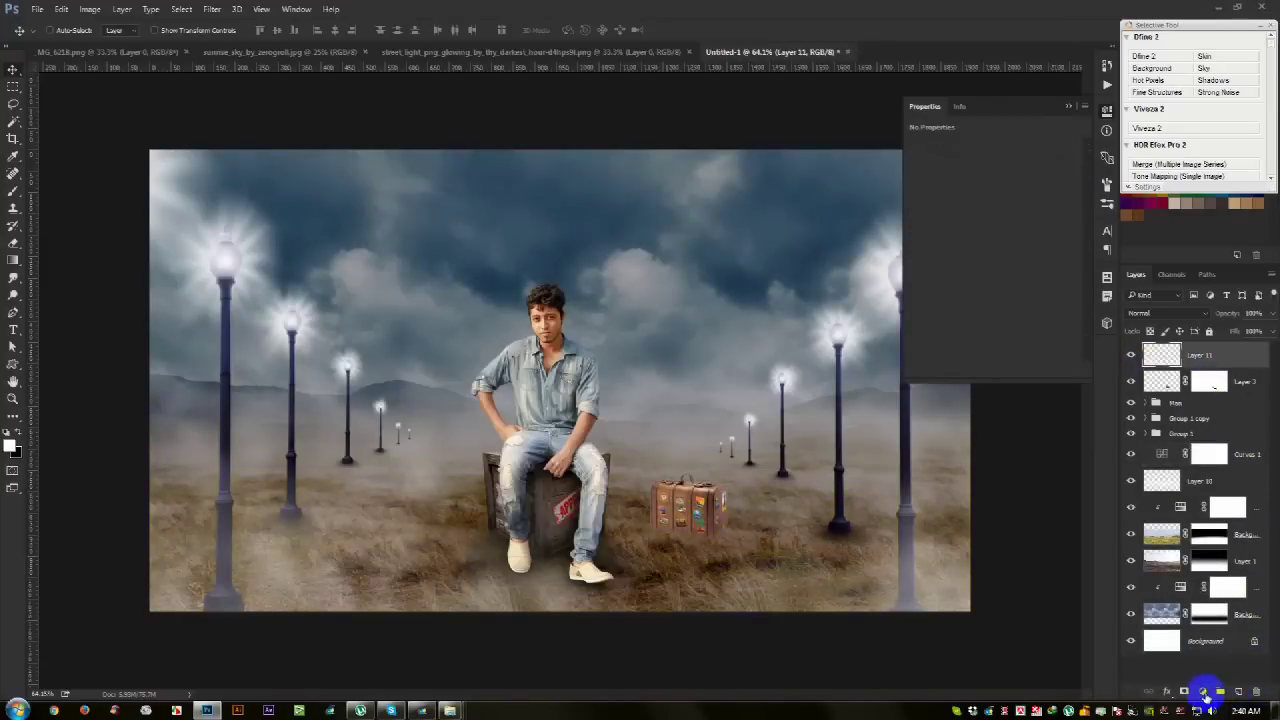
{"action": "left_click", "coordinate": [1205, 692]}
{"action": "left_click", "coordinate": [997, 633]}
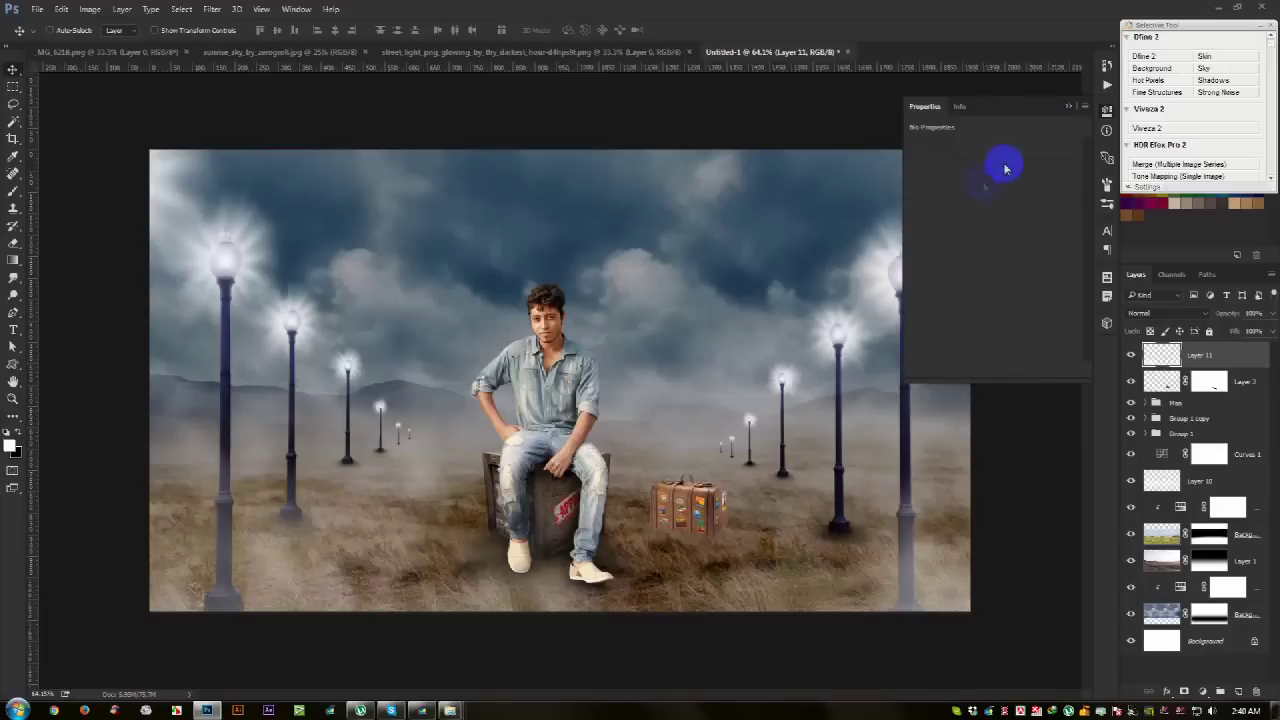
Step: Collapse the Properties panel and toggle the fog to compare the image with and without it
{"action": "left_click", "coordinate": [1069, 106]}
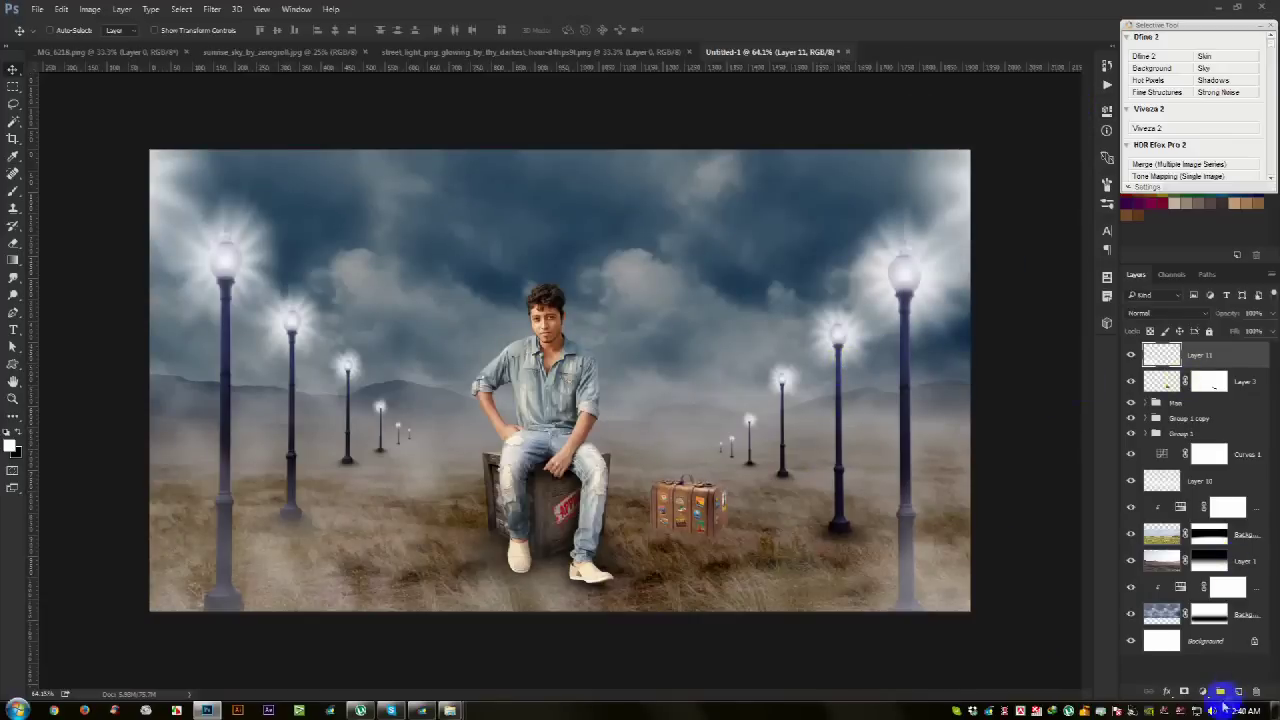
{"action": "left_click", "coordinate": [1166, 333]}
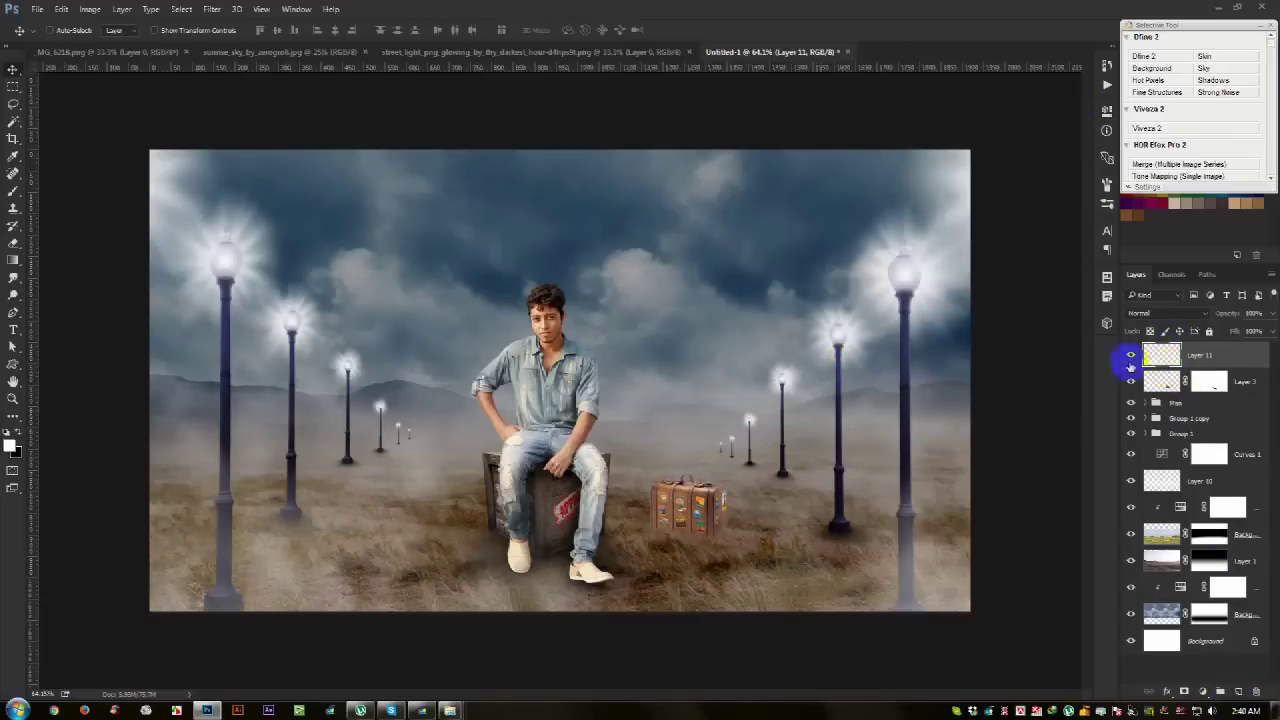
{"action": "left_click", "coordinate": [1131, 355]}
Step: Try a Violet, Orange Gradient Fill layer, then cancel and discard it
{"action": "left_click", "coordinate": [1202, 691]}
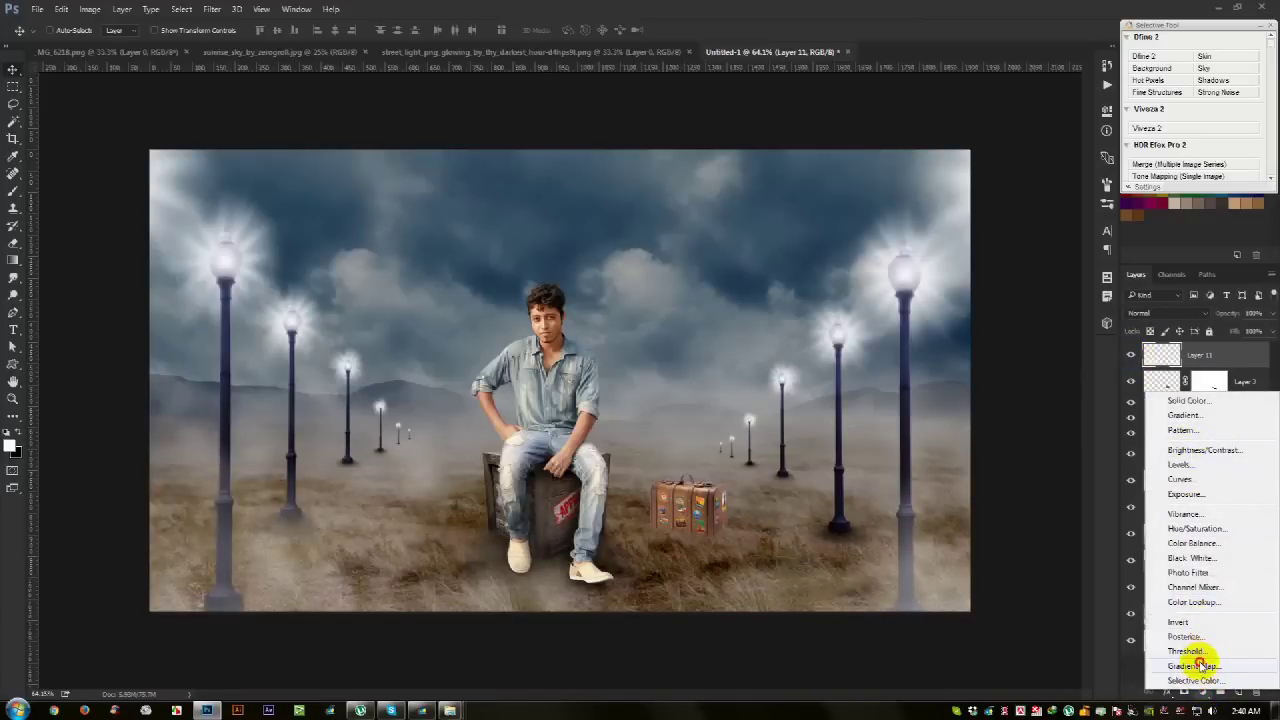
{"action": "left_click", "coordinate": [1181, 415]}
{"action": "left_click", "coordinate": [1000, 249]}
{"action": "left_click", "coordinate": [677, 148]}
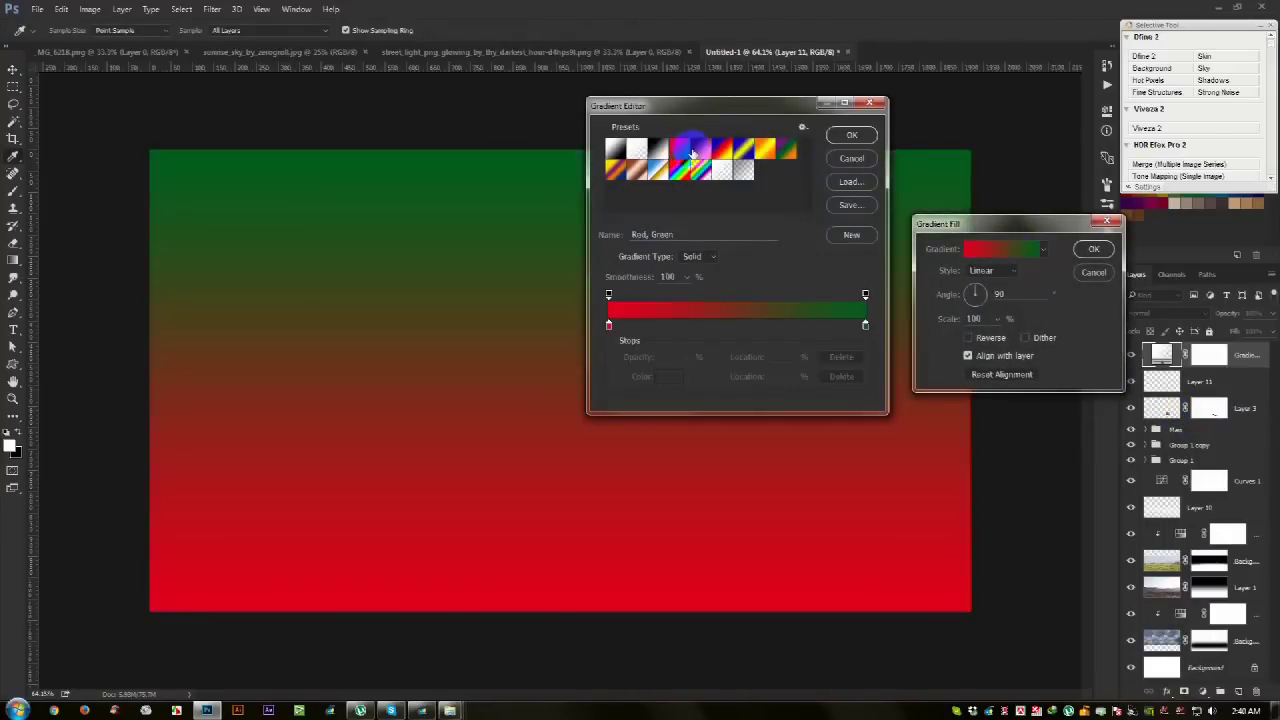
{"action": "left_click", "coordinate": [851, 158]}
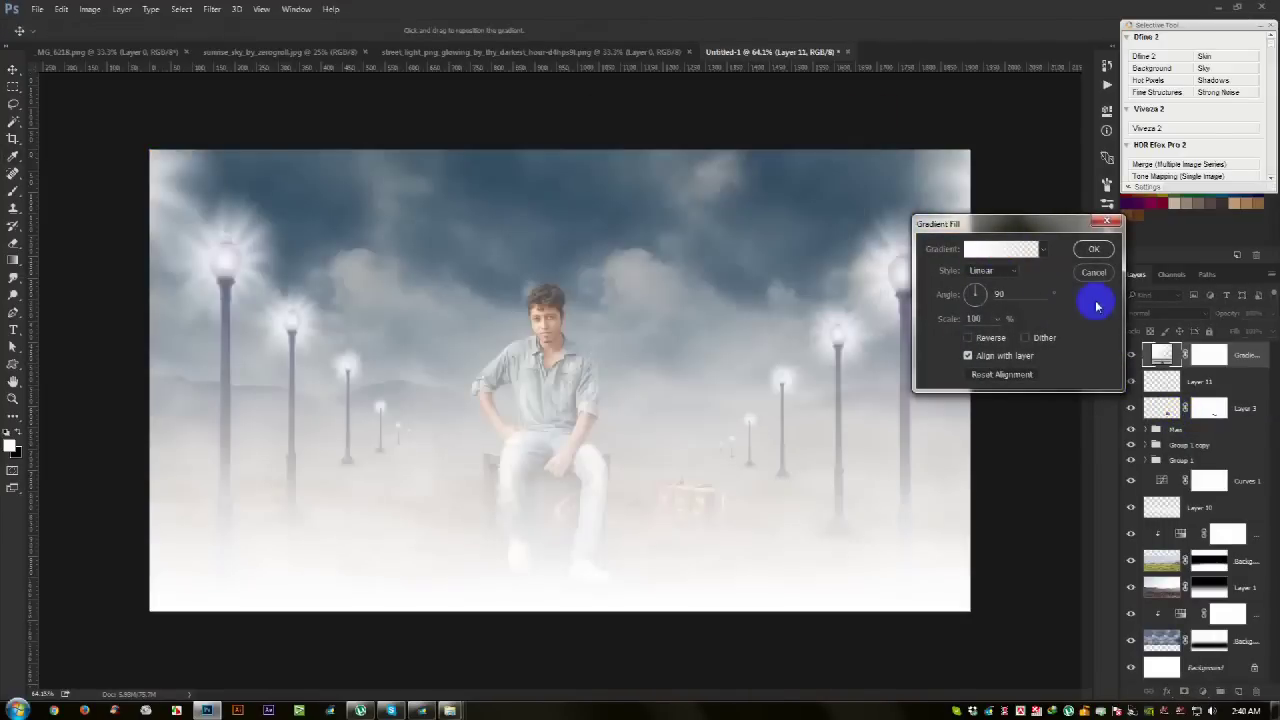
{"action": "left_click", "coordinate": [1093, 272]}
Step: Add a Gradient Map adjustment with the Violet, Orange preset at lowered opacity
{"action": "left_click", "coordinate": [1203, 691]}
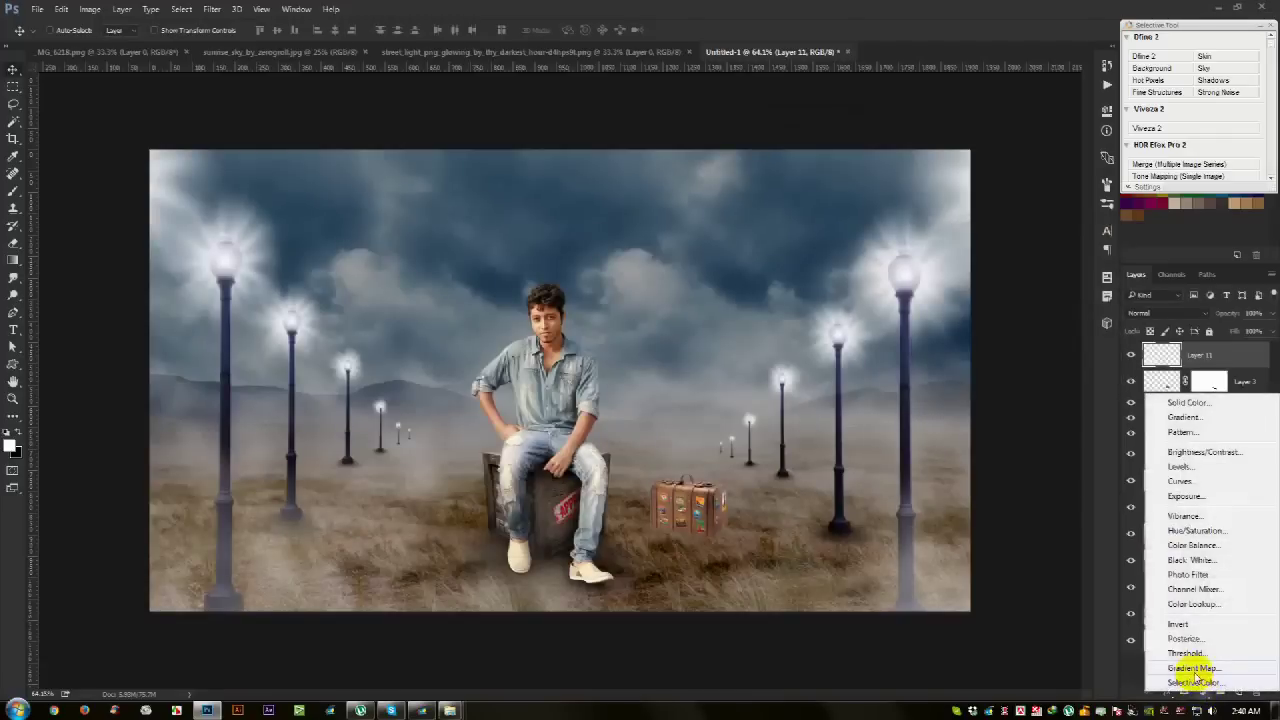
{"action": "left_click", "coordinate": [1195, 672]}
{"action": "left_click", "coordinate": [1072, 153]}
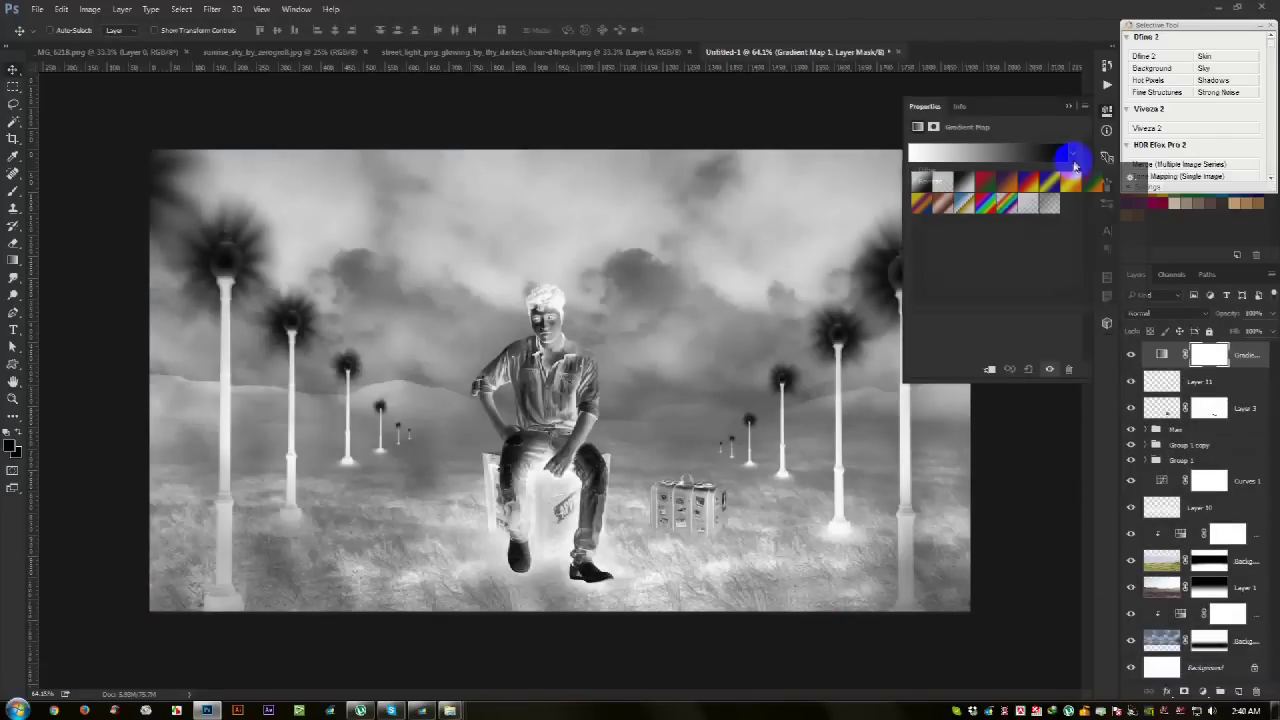
{"action": "left_click", "coordinate": [1008, 183]}
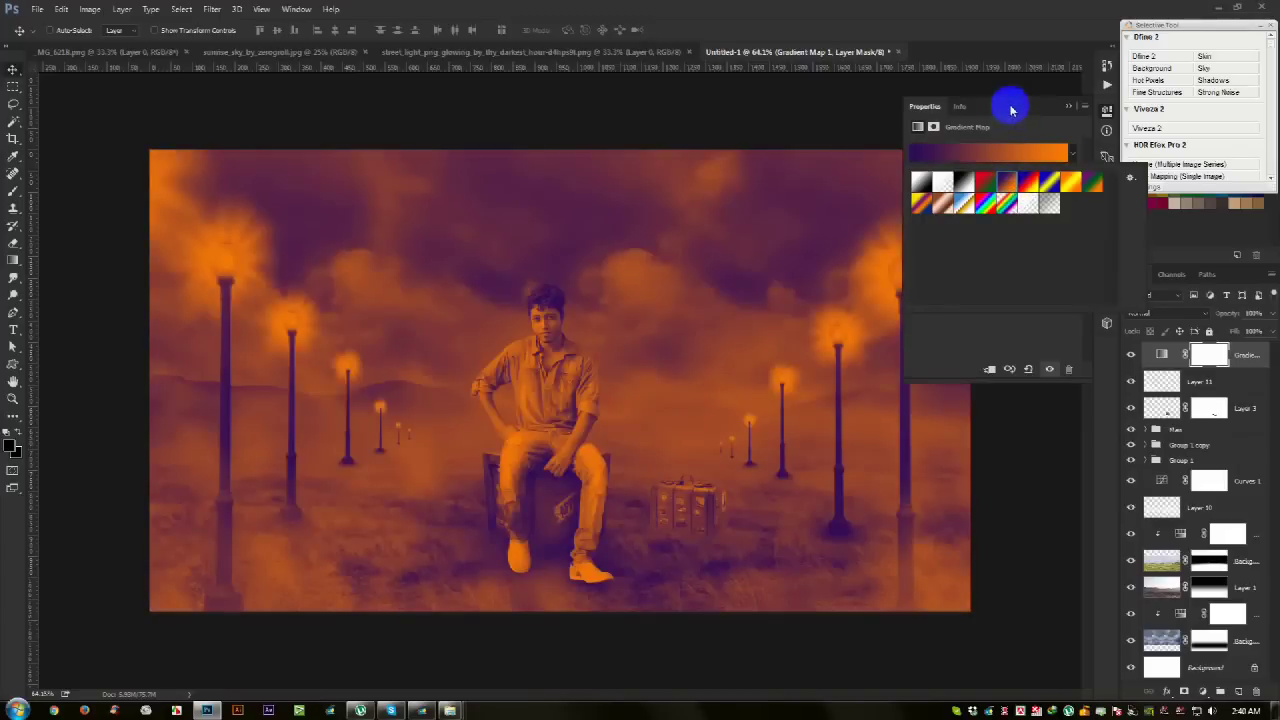
{"action": "left_click", "coordinate": [1010, 108]}
{"action": "left_click", "coordinate": [1068, 106]}
{"action": "mouse_move", "coordinate": [1228, 313]}
{"action": "left_mouse_down"}
{"action": "mouse_move", "coordinate": [1164, 315]}
{"action": "mouse_move", "coordinate": [1181, 314]}
{"action": "left_mouse_up"}
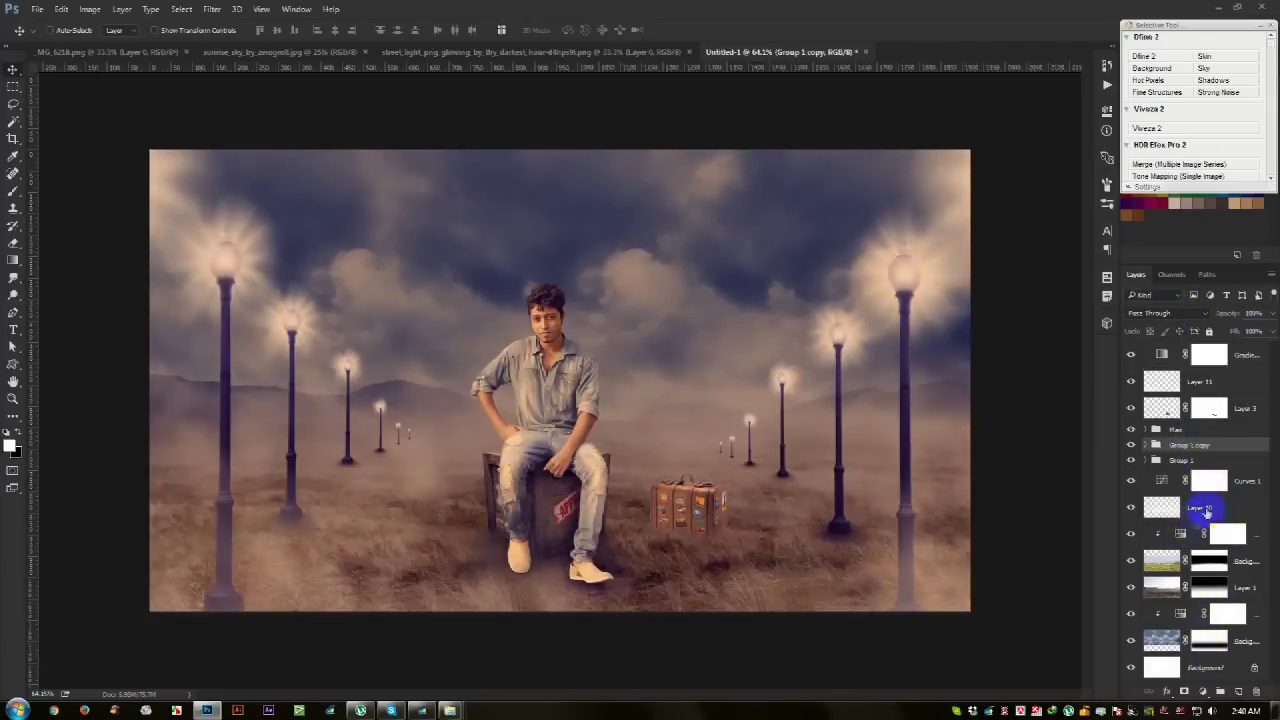
{"action": "left_click", "coordinate": [1210, 481]}
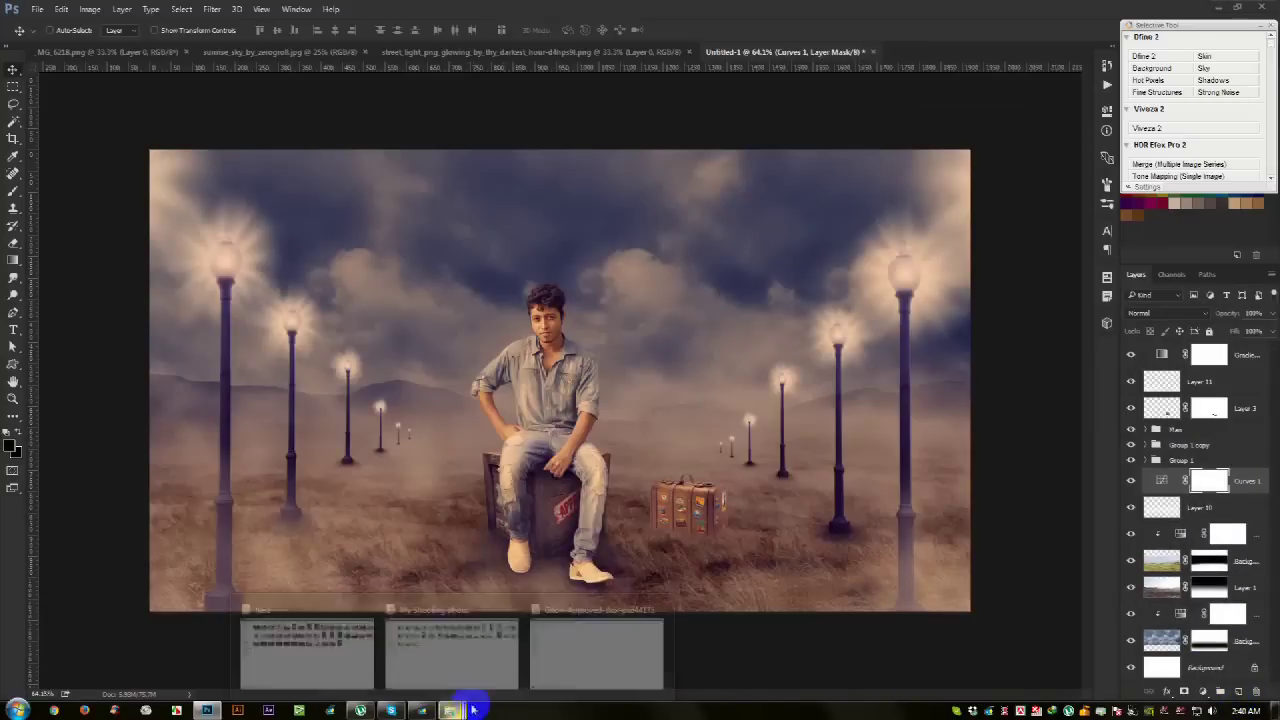
{"action": "mouse_move", "coordinate": [450, 710]}
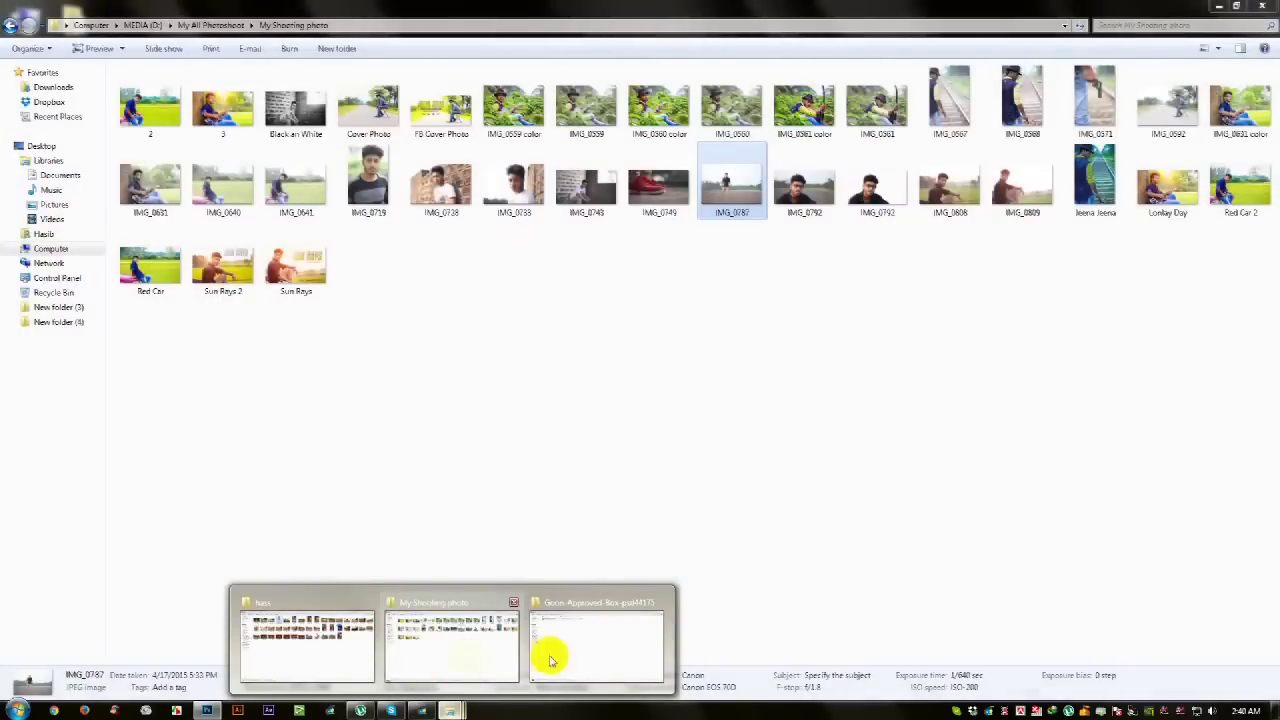
Step: Go up from the Goon-Approved-Box folder to HELP FILE and scroll down through its thumbnails
{"action": "left_click", "coordinate": [558, 658]}
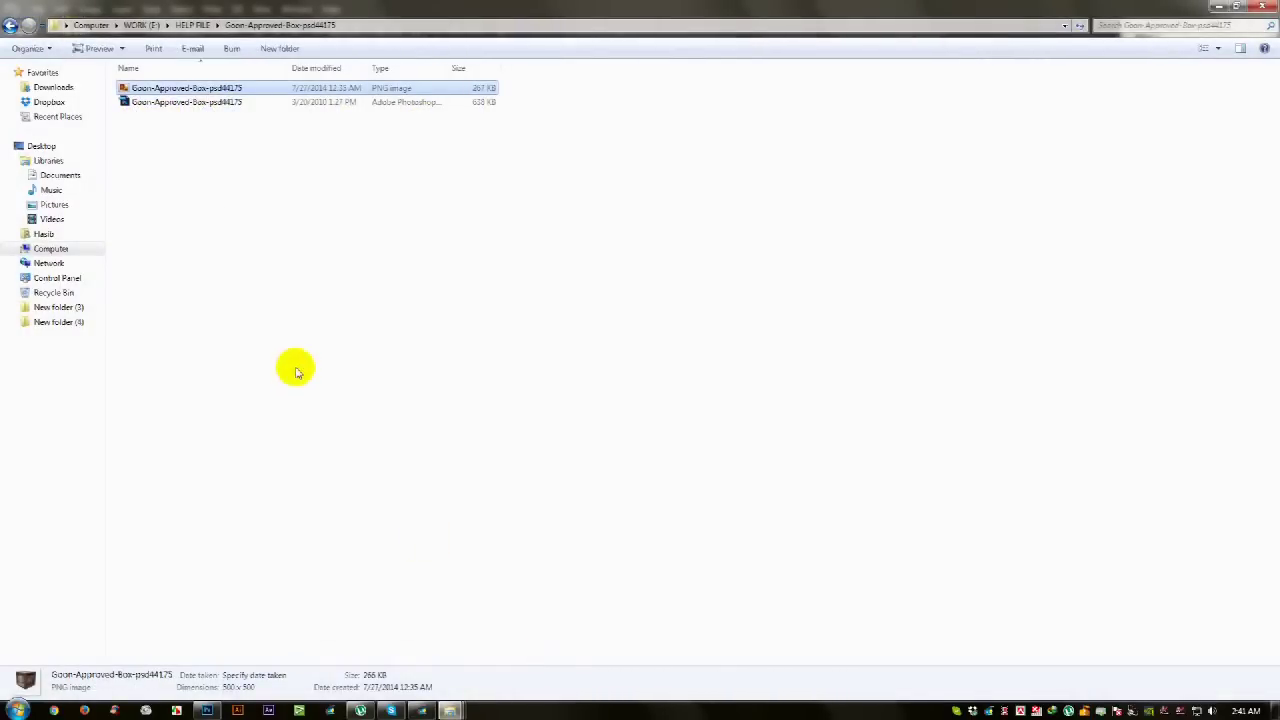
{"action": "left_click", "coordinate": [11, 25]}
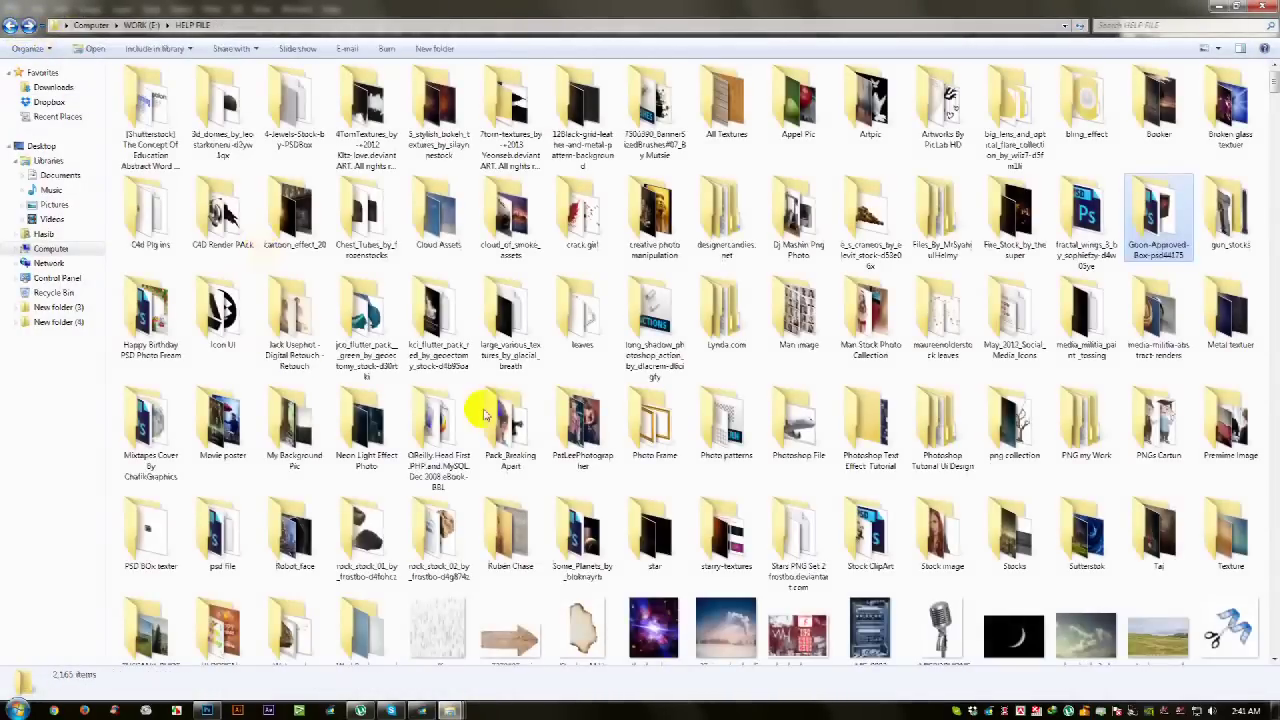
{"action": "scroll", "coordinate": [483, 413], "scroll_direction": "down", "scroll_amount": 10}
{"action": "scroll", "coordinate": [650, 470], "scroll_direction": "down", "scroll_amount": 3}
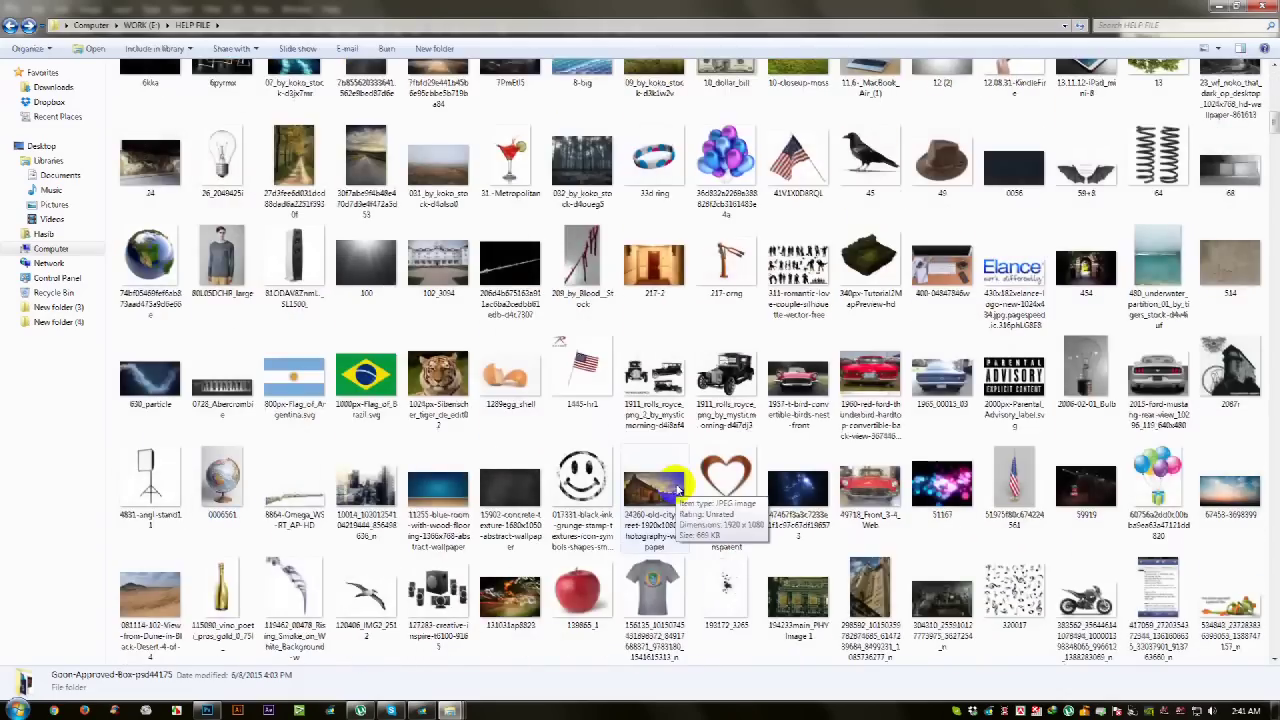
{"action": "scroll", "coordinate": [686, 486], "scroll_direction": "down", "scroll_amount": 3}
{"action": "scroll", "coordinate": [678, 494], "scroll_direction": "down", "scroll_amount": 3}
{"action": "scroll", "coordinate": [678, 494], "scroll_direction": "down", "scroll_amount": 5}
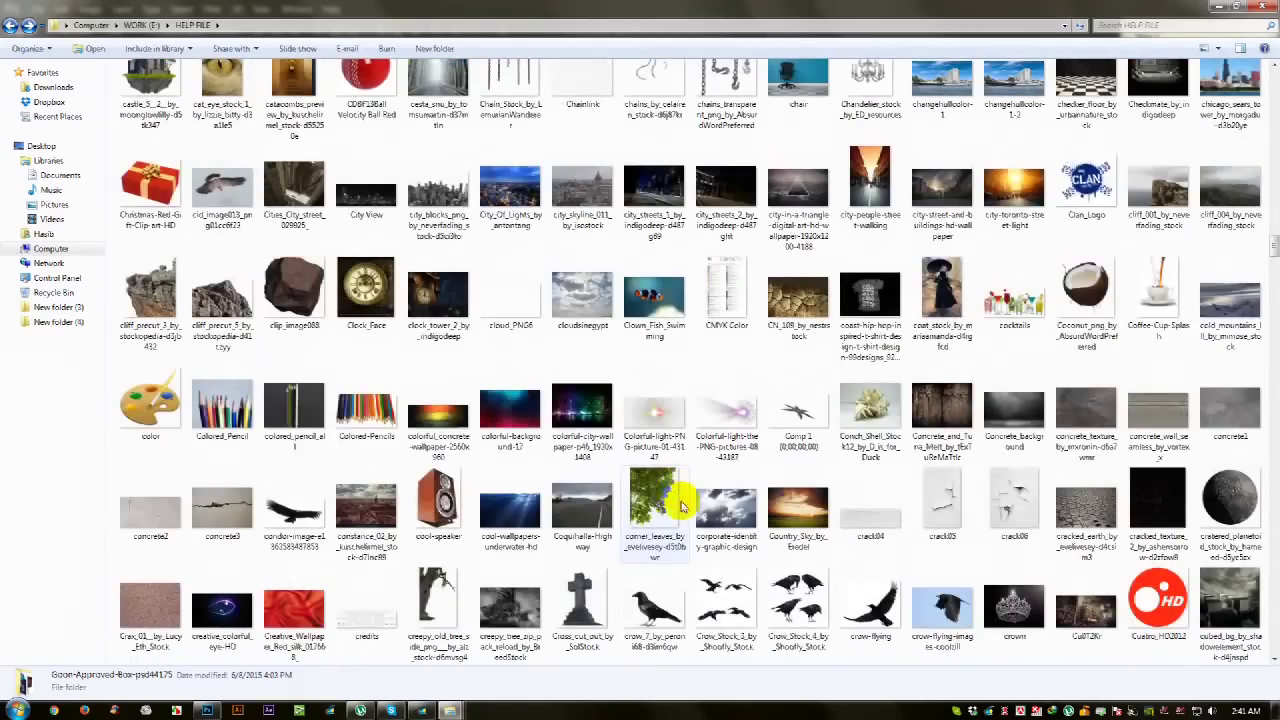
{"action": "scroll", "coordinate": [683, 505], "scroll_direction": "down", "scroll_amount": 5}
{"action": "scroll", "coordinate": [686, 508], "scroll_direction": "down", "scroll_amount": 5}
{"action": "scroll", "coordinate": [688, 510], "scroll_direction": "down", "scroll_amount": 2}
{"action": "scroll", "coordinate": [695, 512], "scroll_direction": "down", "scroll_amount": 5}
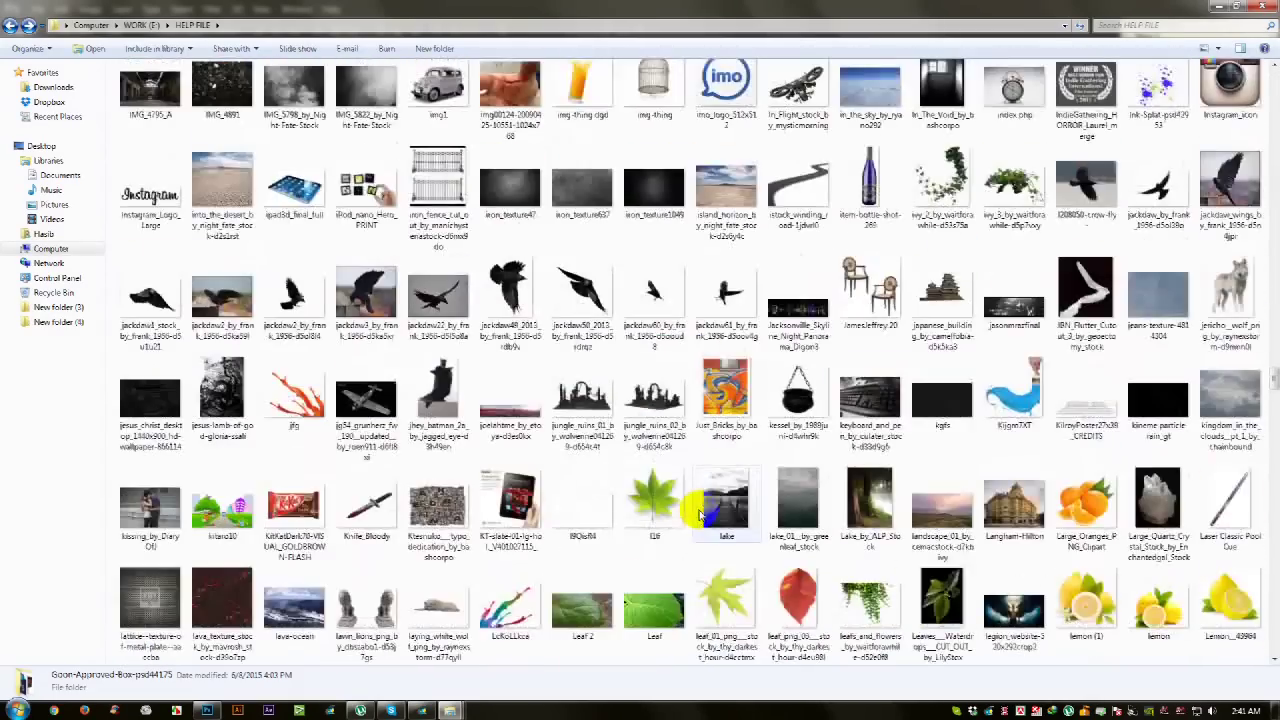
{"action": "scroll", "coordinate": [703, 513], "scroll_direction": "down", "scroll_amount": 5}
{"action": "scroll", "coordinate": [706, 509], "scroll_direction": "down", "scroll_amount": 5}
{"action": "scroll", "coordinate": [706, 517], "scroll_direction": "down", "scroll_amount": 5}
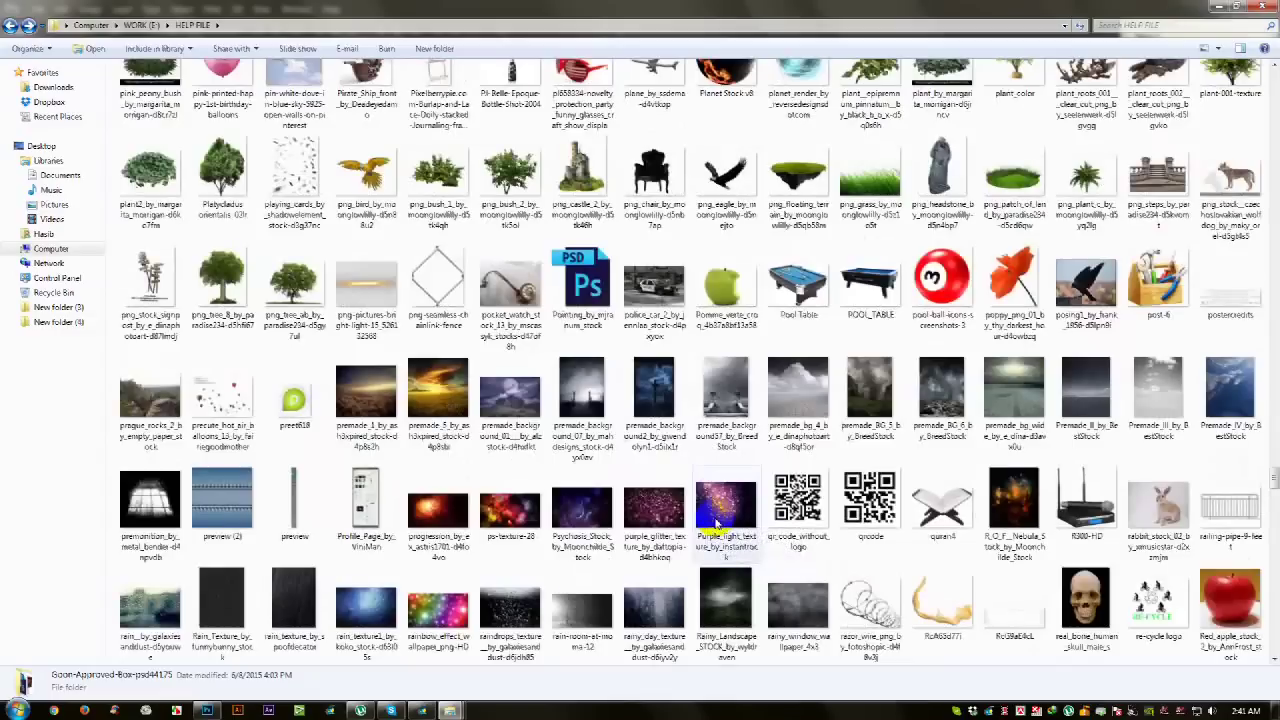
{"action": "scroll", "coordinate": [716, 522], "scroll_direction": "down", "scroll_amount": 5}
{"action": "scroll", "coordinate": [716, 522], "scroll_direction": "down", "scroll_amount": 5}
{"action": "scroll", "coordinate": [716, 522], "scroll_direction": "down", "scroll_amount": 5}
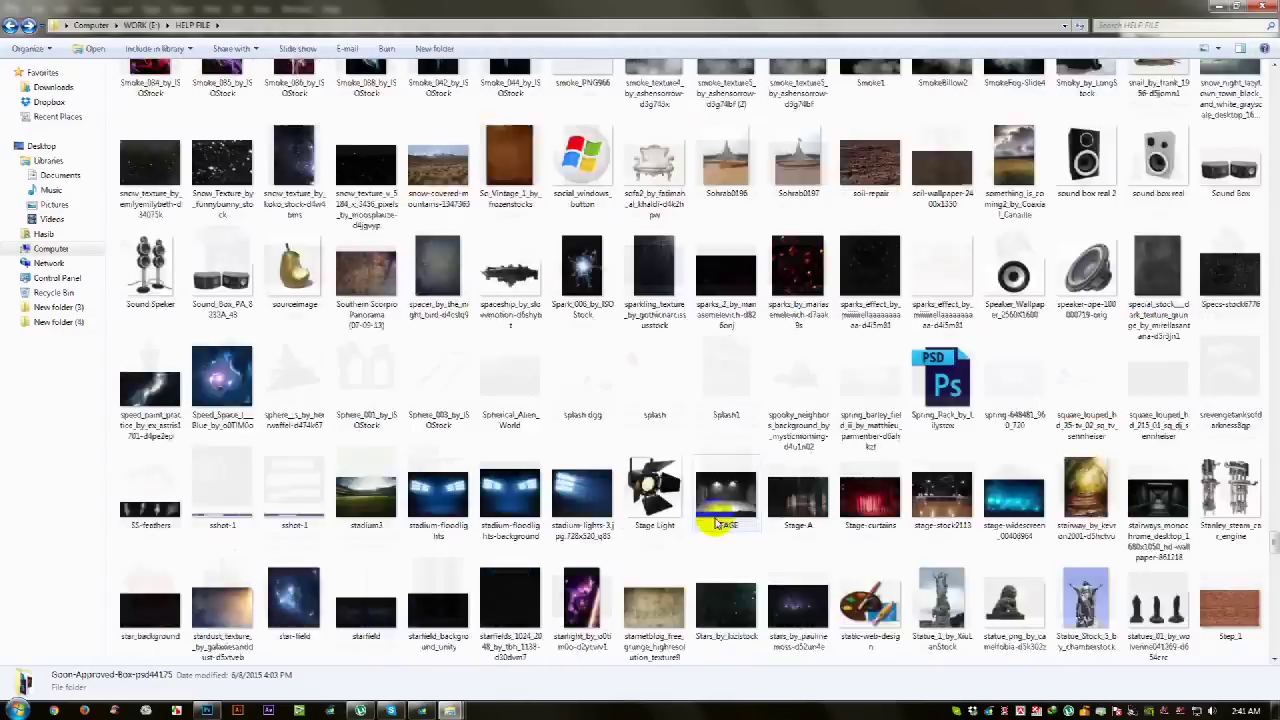
{"action": "scroll", "coordinate": [718, 522], "scroll_direction": "down", "scroll_amount": 5}
{"action": "scroll", "coordinate": [940, 622], "scroll_direction": "down", "scroll_amount": 5}
{"action": "scroll", "coordinate": [940, 622], "scroll_direction": "down", "scroll_amount": 5}
{"action": "scroll", "coordinate": [937, 608], "scroll_direction": "down", "scroll_amount": 5}
Step: Scroll back up to the fire image and pick it up for the composite
{"action": "scroll", "coordinate": [937, 608], "scroll_direction": "up", "scroll_amount": 5}
{"action": "scroll", "coordinate": [937, 612], "scroll_direction": "up", "scroll_amount": 5}
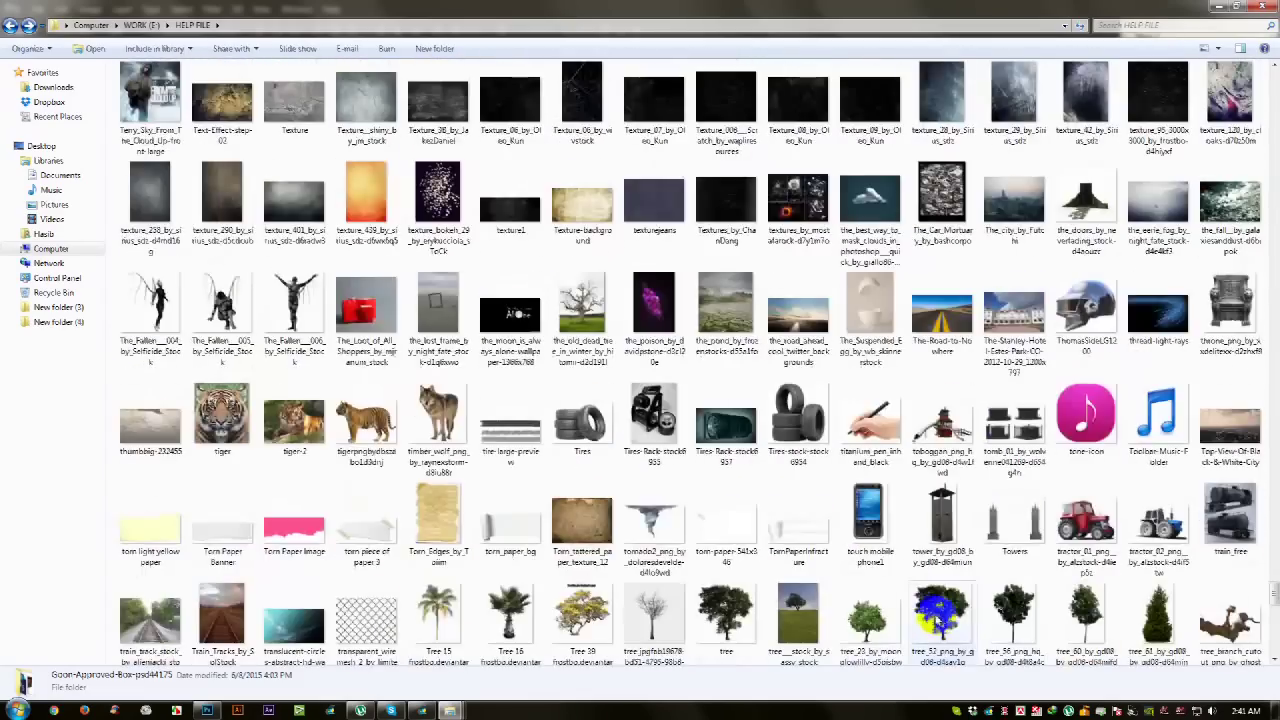
{"action": "scroll", "coordinate": [937, 612], "scroll_direction": "up", "scroll_amount": 10}
{"action": "scroll", "coordinate": [930, 618], "scroll_direction": "up", "scroll_amount": 10}
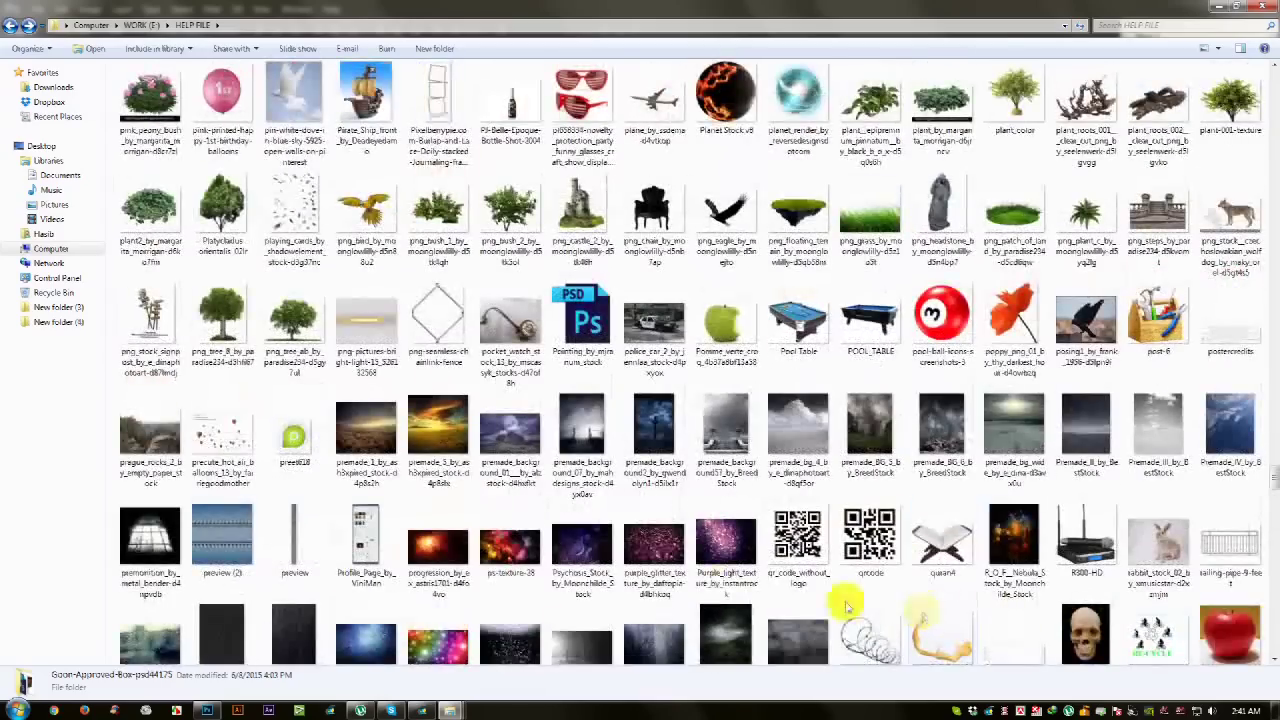
{"action": "scroll", "coordinate": [652, 565], "scroll_direction": "up", "scroll_amount": 10}
{"action": "scroll", "coordinate": [652, 565], "scroll_direction": "up", "scroll_amount": 10}
{"action": "scroll", "coordinate": [663, 566], "scroll_direction": "up", "scroll_amount": 10}
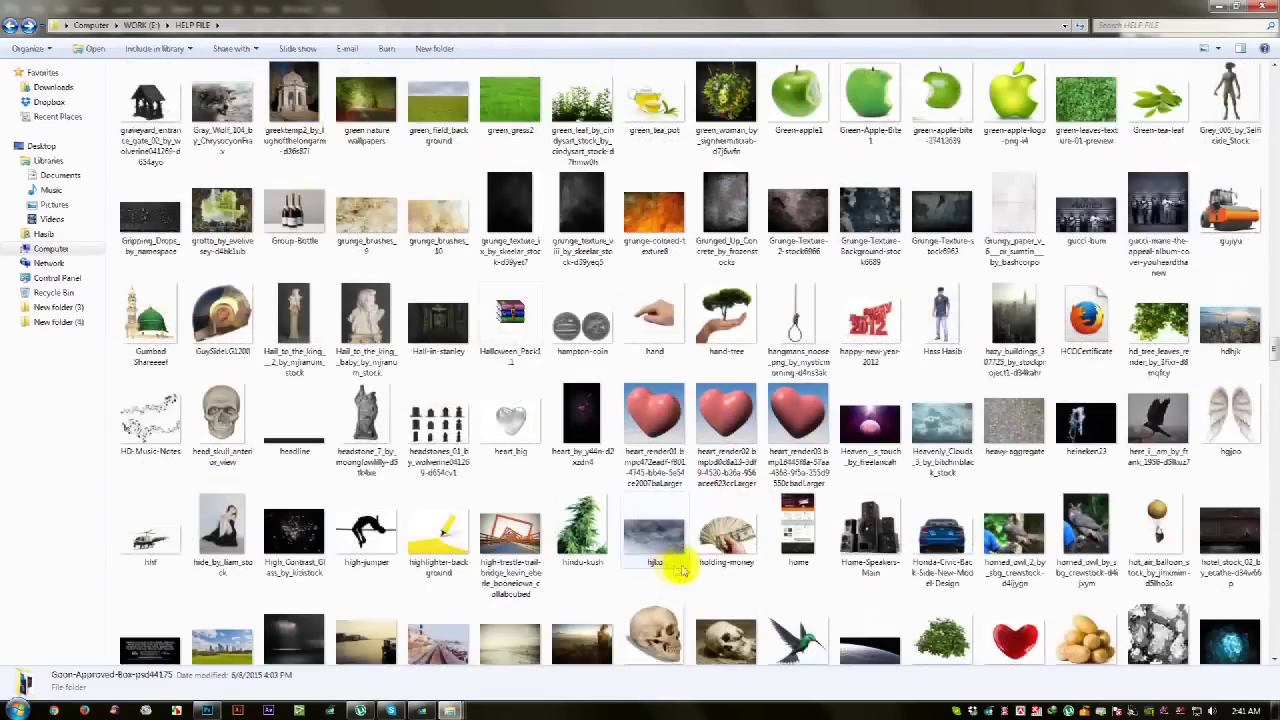
{"action": "scroll", "coordinate": [677, 563], "scroll_direction": "up", "scroll_amount": 10}
{"action": "scroll", "coordinate": [680, 565], "scroll_direction": "up", "scroll_amount": 5}
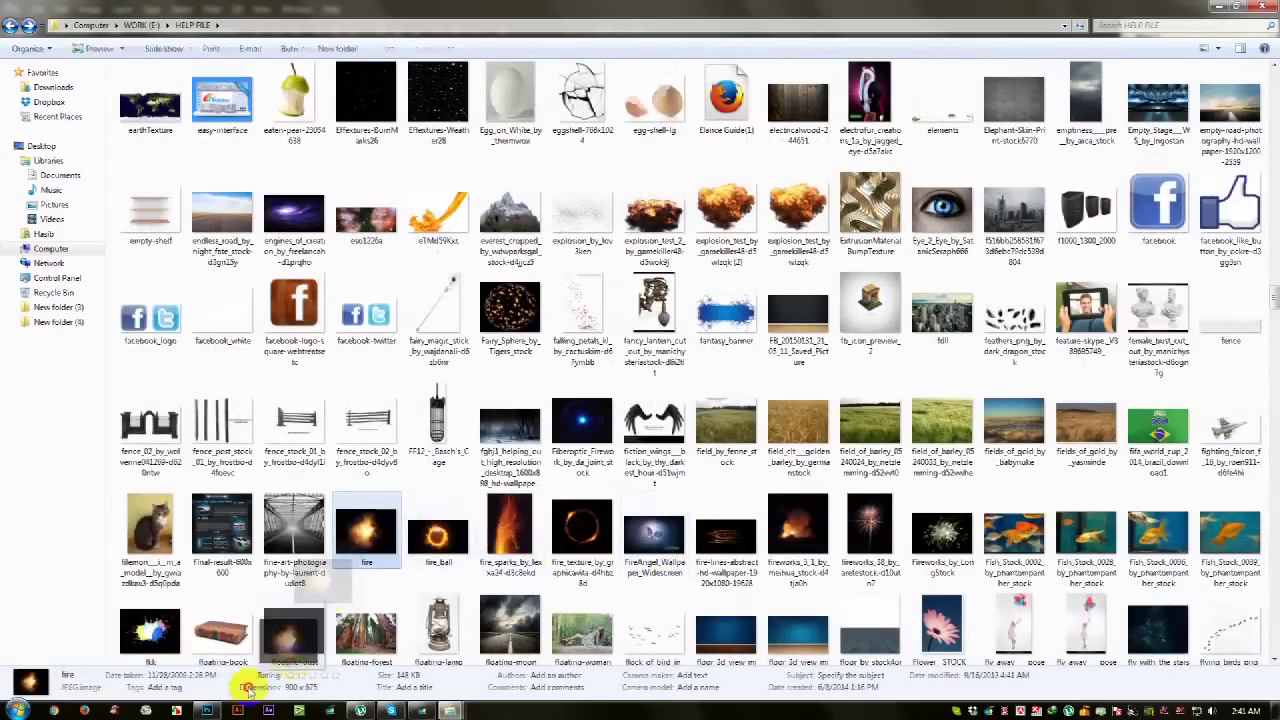
{"action": "scroll", "coordinate": [260, 680], "scroll_direction": "down", "scroll_amount": 1}
{"action": "left_click", "coordinate": [206, 710]}
Step: Place the fire image on the canvas behind the man and set its blend mode to Screen
{"action": "mouse_move", "coordinate": [573, 463]}
{"action": "left_mouse_down"}
{"action": "mouse_move", "coordinate": [600, 408]}
{"action": "mouse_move", "coordinate": [648, 397]}
{"action": "left_mouse_up"}
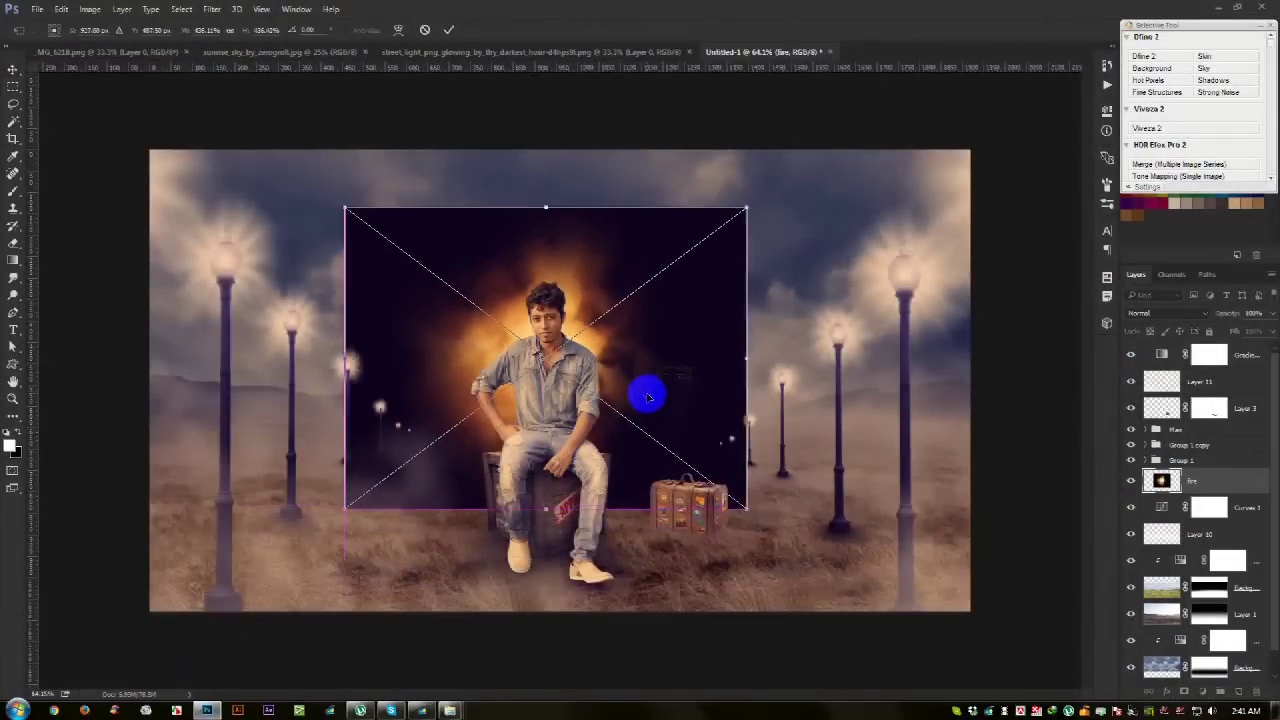
{"action": "left_click_drag", "start_coordinate": [648, 397], "coordinate": [657, 404]}
{"action": "key", "text": "Return"}
{"action": "left_click", "coordinate": [1150, 313]}
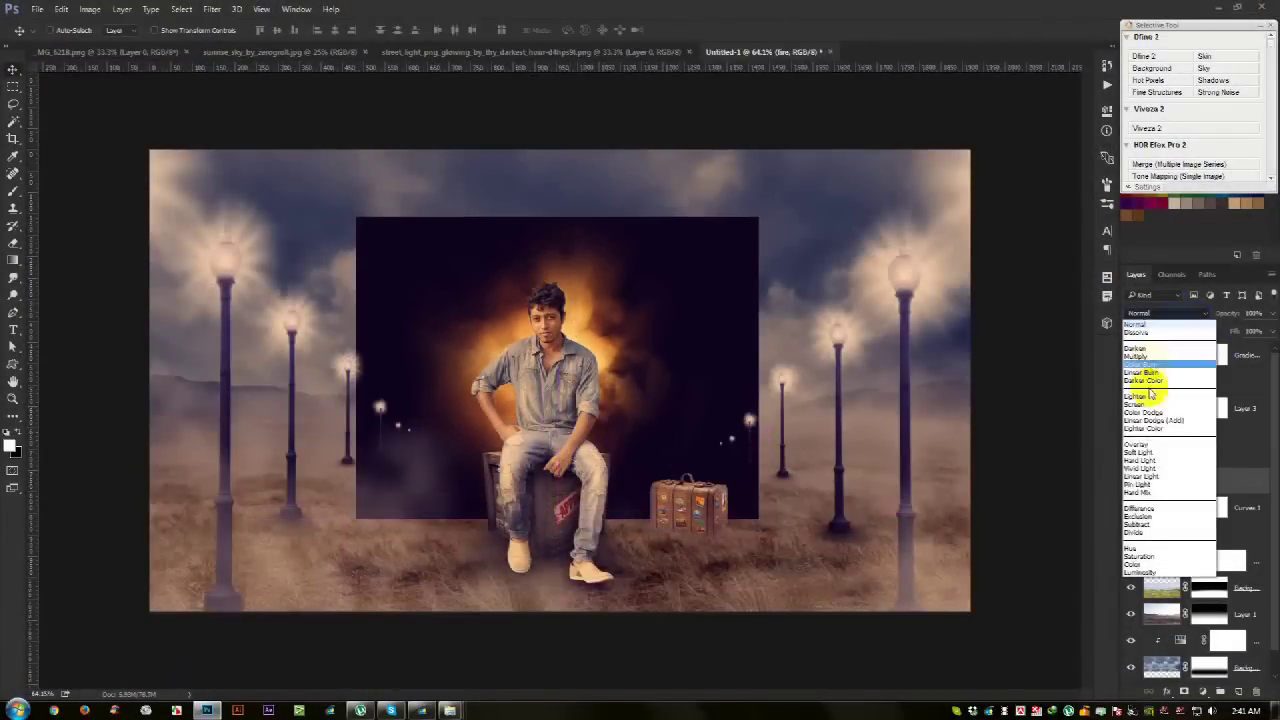
{"action": "left_click", "coordinate": [1145, 404]}
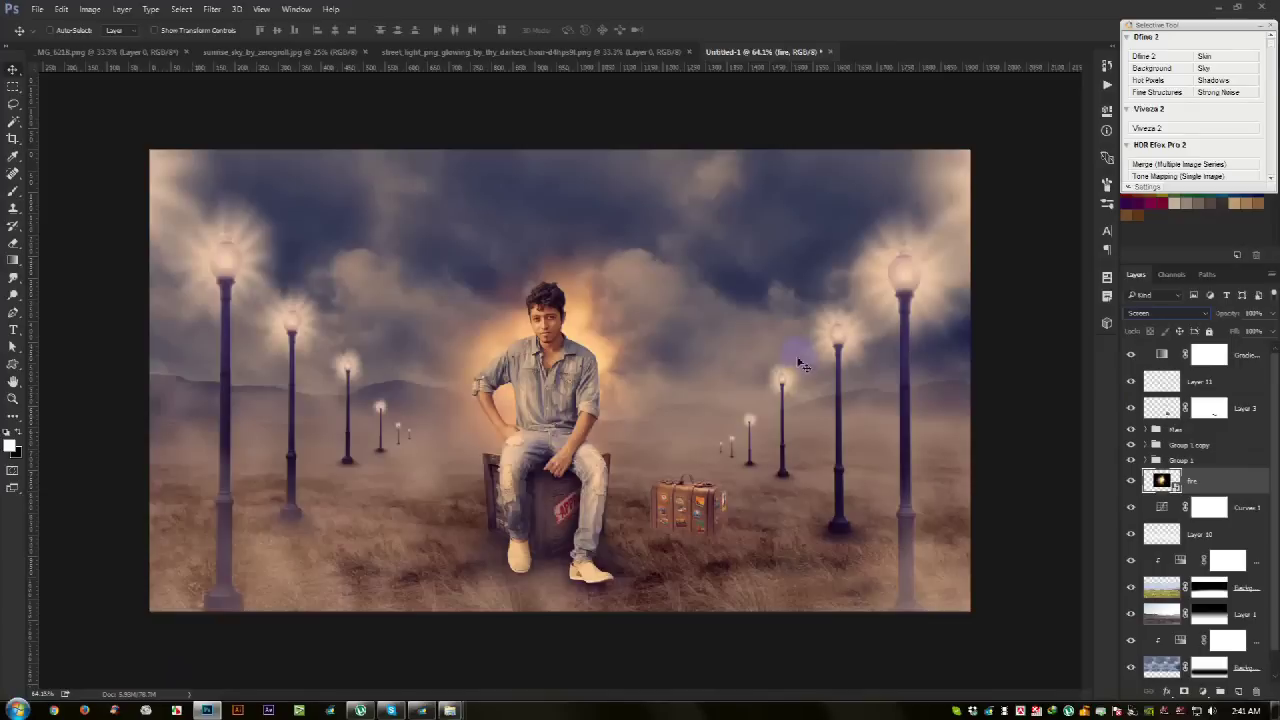
{"action": "mouse_move", "coordinate": [1213, 487]}
{"action": "left_mouse_down"}
{"action": "mouse_move", "coordinate": [1219, 527]}
{"action": "mouse_move", "coordinate": [1130, 476]}
{"action": "left_mouse_up"}
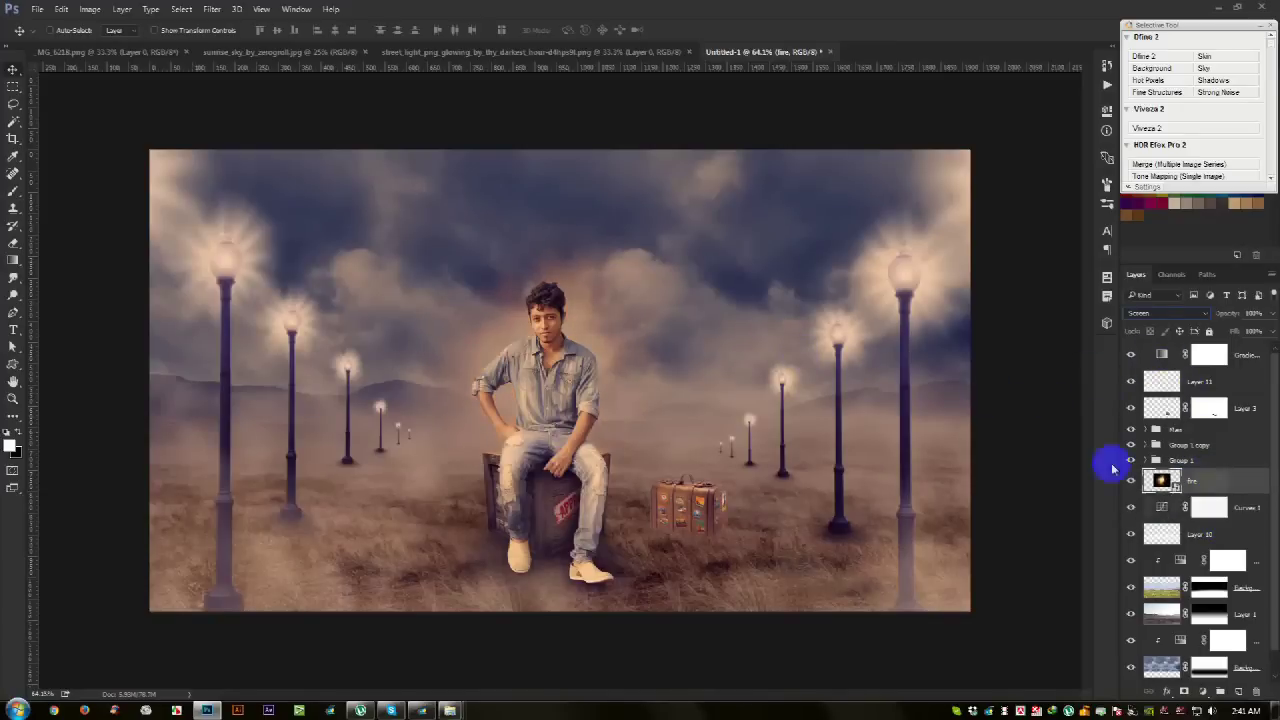
Step: Free-transform the fire layer larger around its centre to enlarge the glow
{"action": "key", "text": "ctrl+t"}
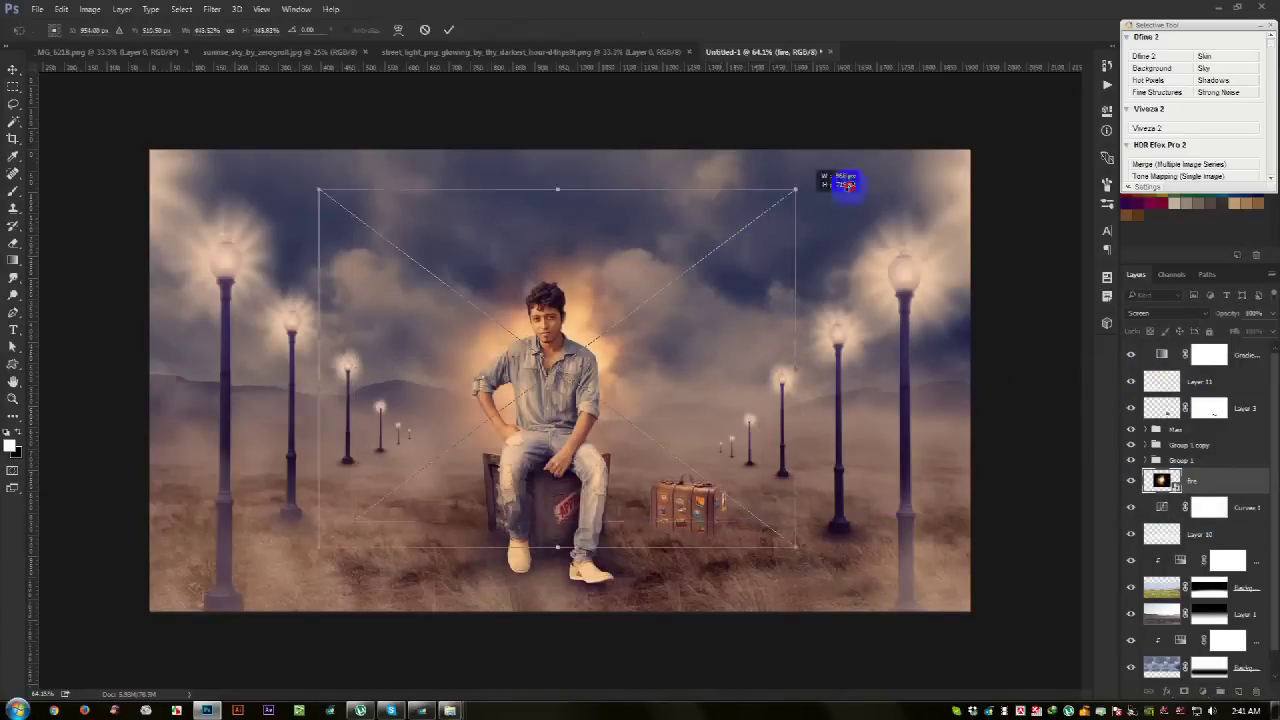
{"action": "left_click_drag", "start_coordinate": [759, 217], "coordinate": [830, 162]}
{"action": "key", "text": "Return"}
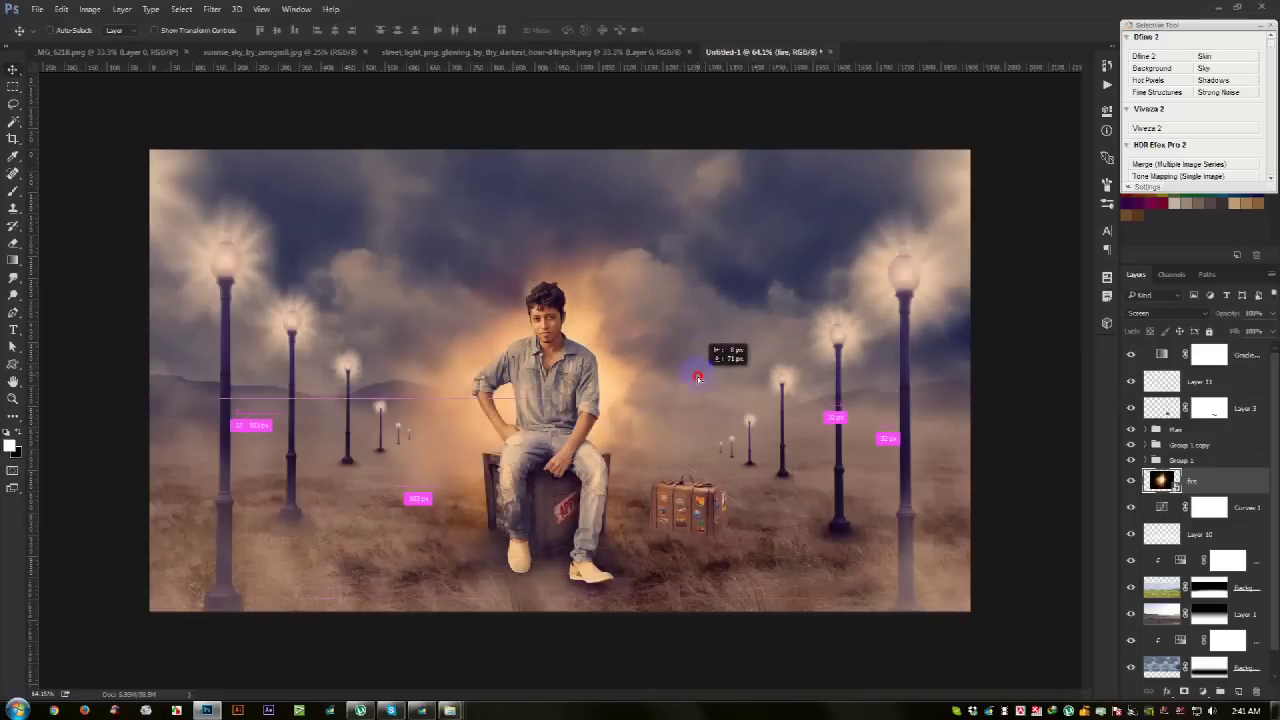
{"action": "left_click", "coordinate": [213, 9]}
{"action": "mouse_move", "coordinate": [218, 163]}
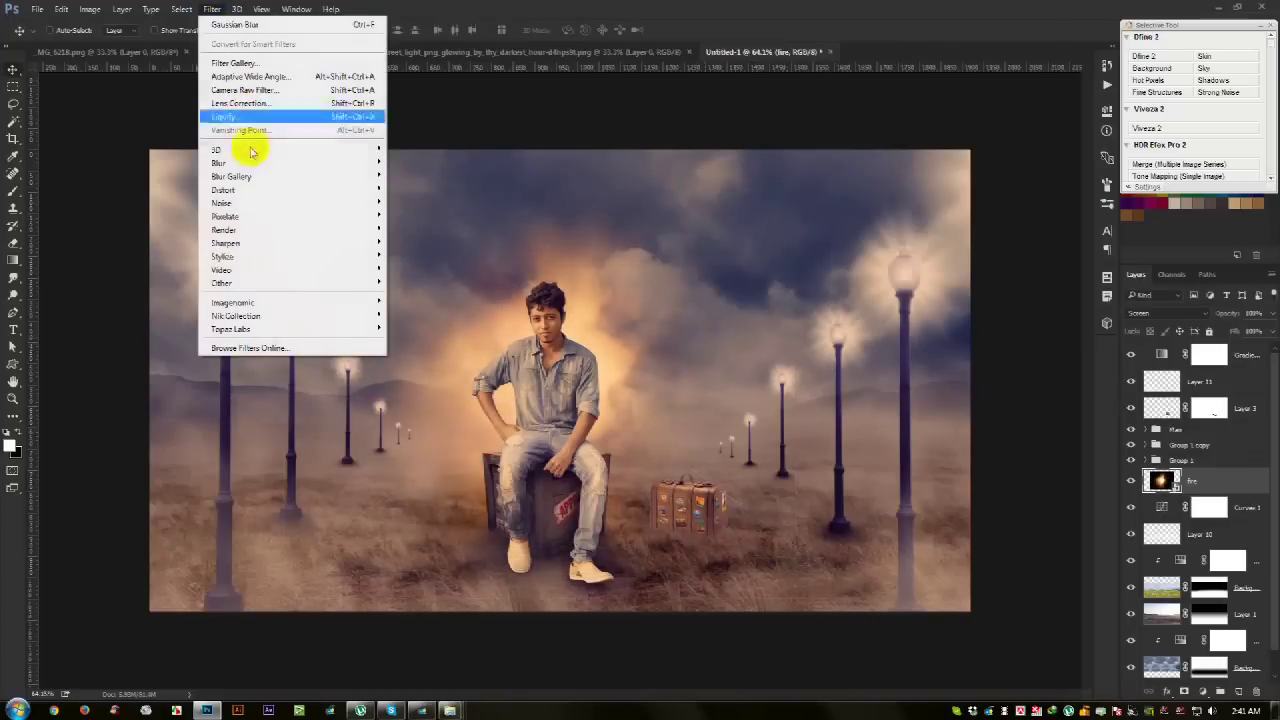
Step: Apply a Gaussian Blur to the fire layer with a fine-tuned radius
{"action": "left_click", "coordinate": [420, 216]}
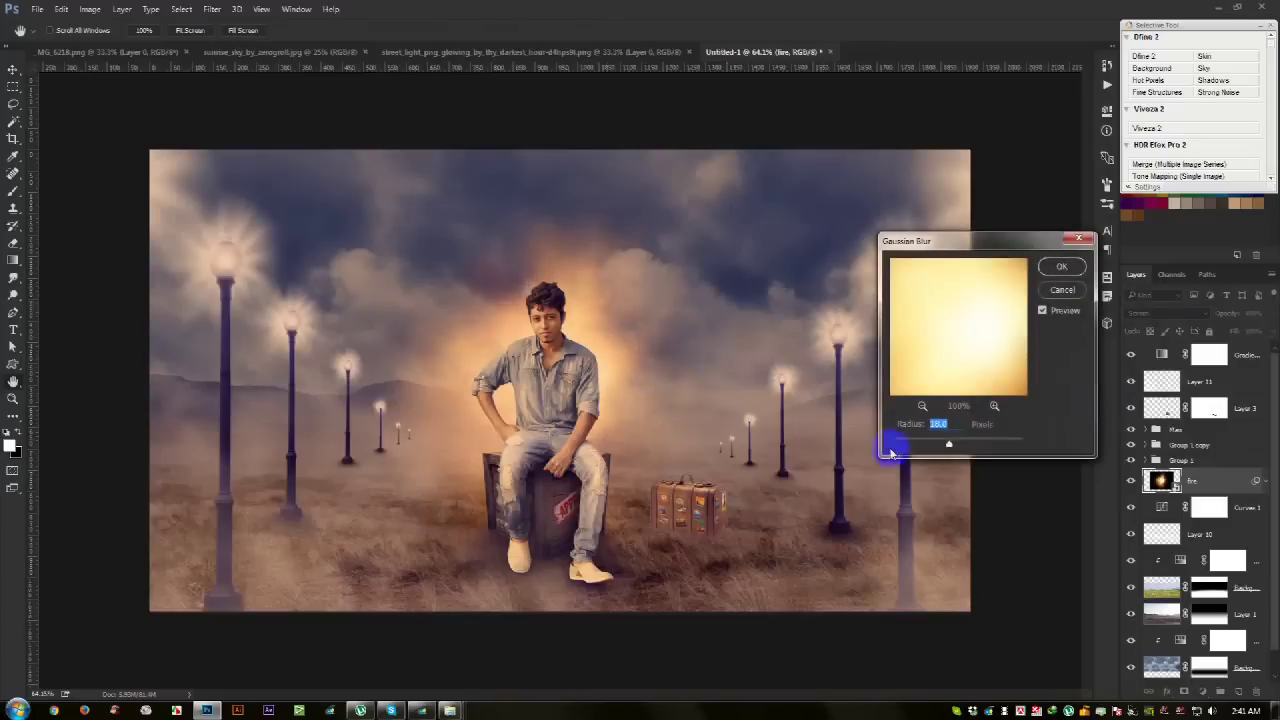
{"action": "left_click_drag", "start_coordinate": [972, 447], "coordinate": [943, 446]}
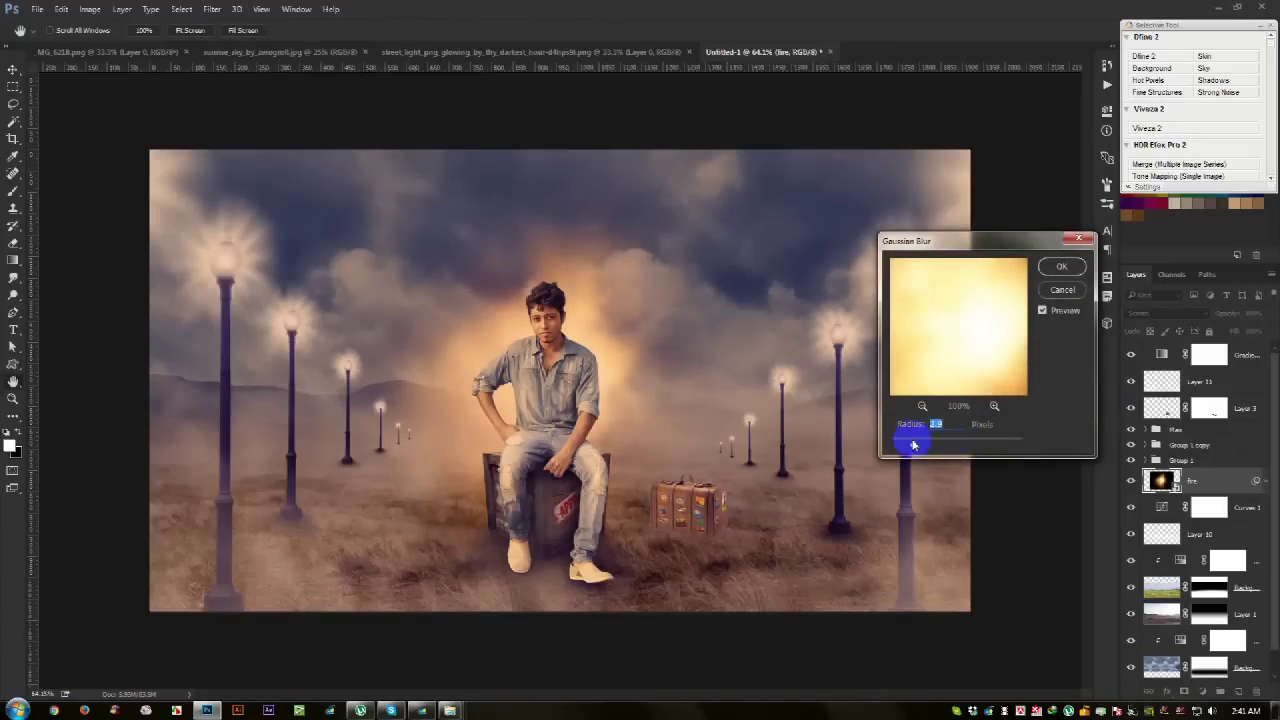
{"action": "left_click_drag", "start_coordinate": [900, 444], "coordinate": [930, 446]}
{"action": "left_click", "coordinate": [1060, 268]}
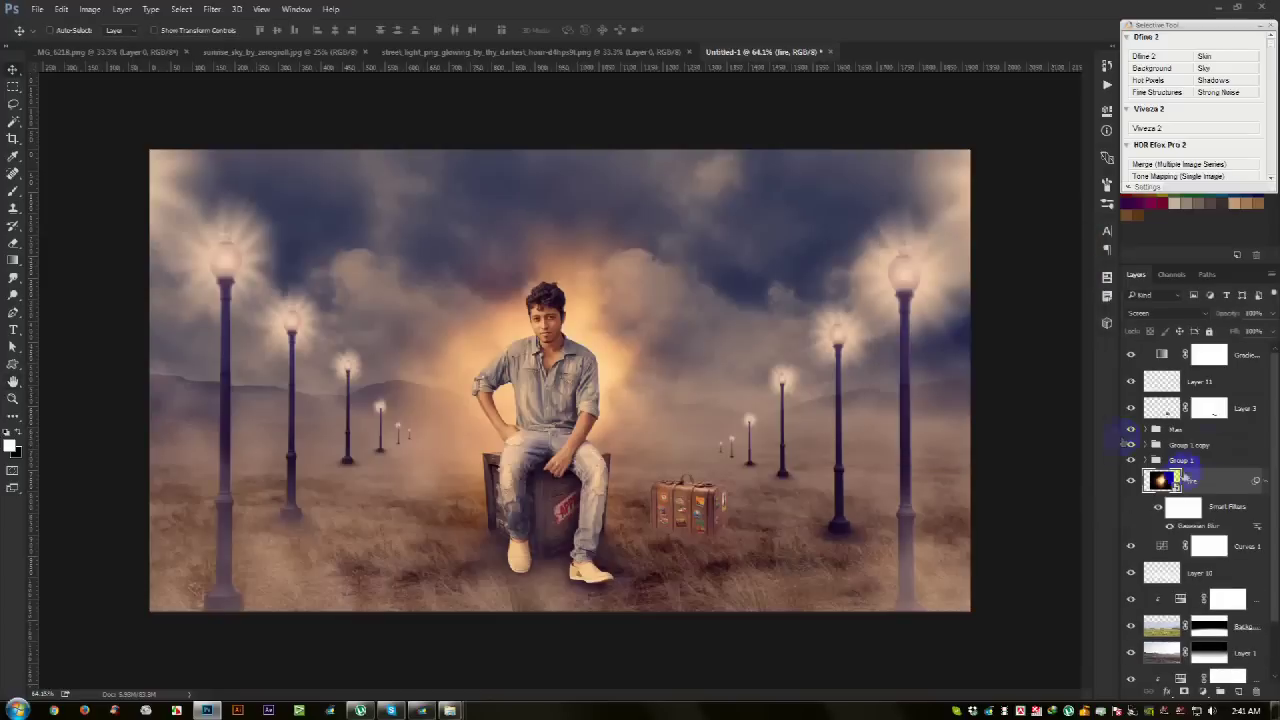
Step: Lower the fire layer's opacity, rasterize it, and move it down the layer stack
{"action": "left_click_drag", "start_coordinate": [1205, 316], "coordinate": [1190, 316]}
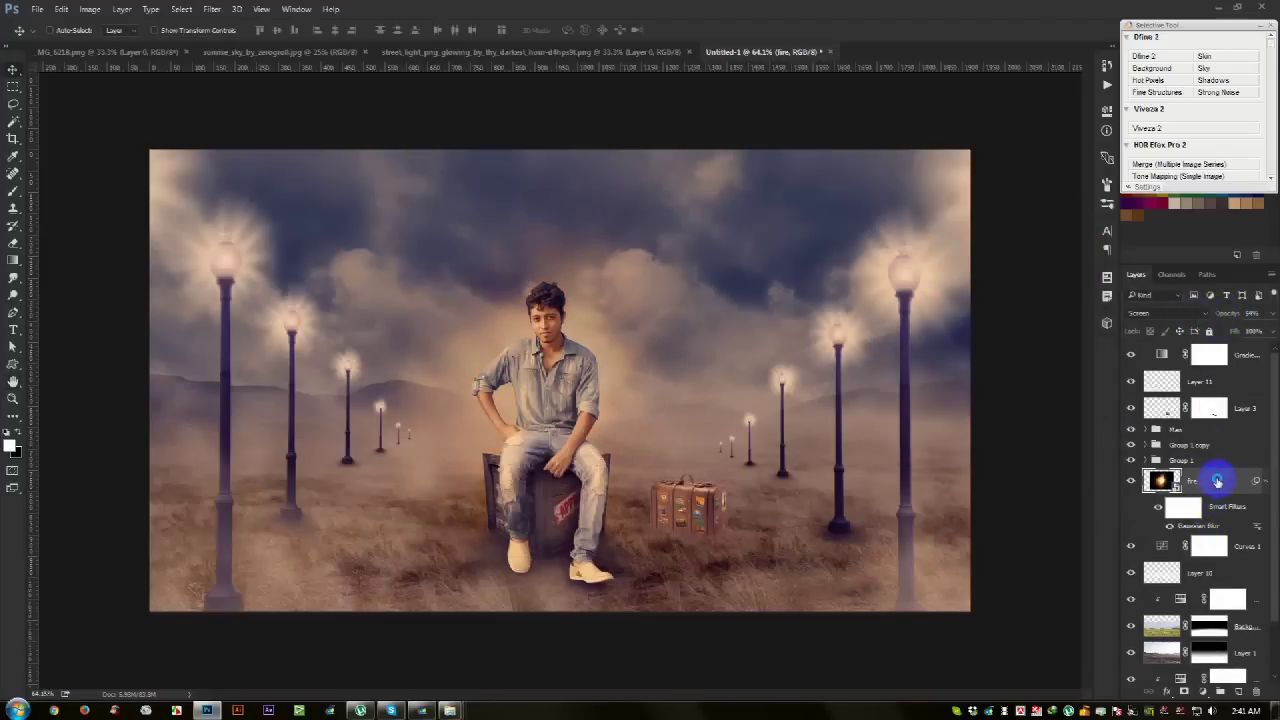
{"action": "right_click", "coordinate": [1217, 481]}
{"action": "left_click", "coordinate": [1068, 286]}
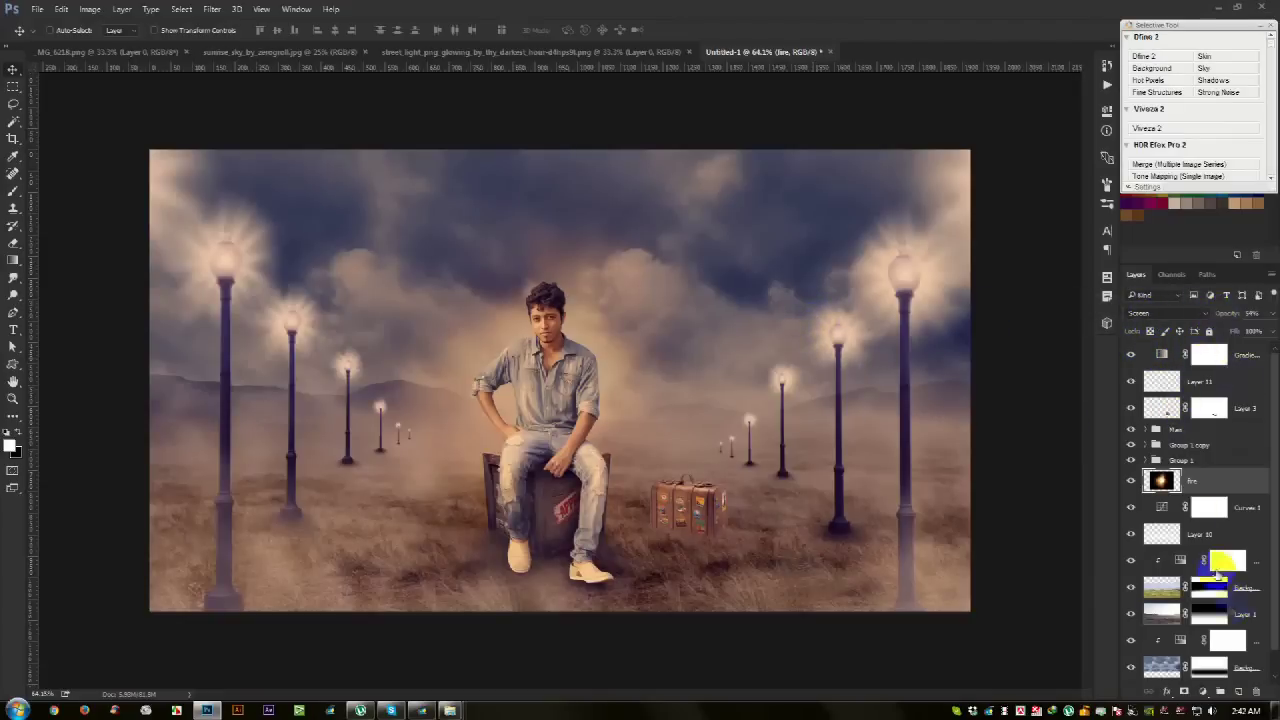
{"action": "mouse_move", "coordinate": [1192, 485]}
{"action": "left_mouse_down"}
{"action": "mouse_move", "coordinate": [1188, 582]}
{"action": "mouse_move", "coordinate": [1177, 522]}
{"action": "mouse_move", "coordinate": [1229, 542]}
{"action": "left_mouse_up"}
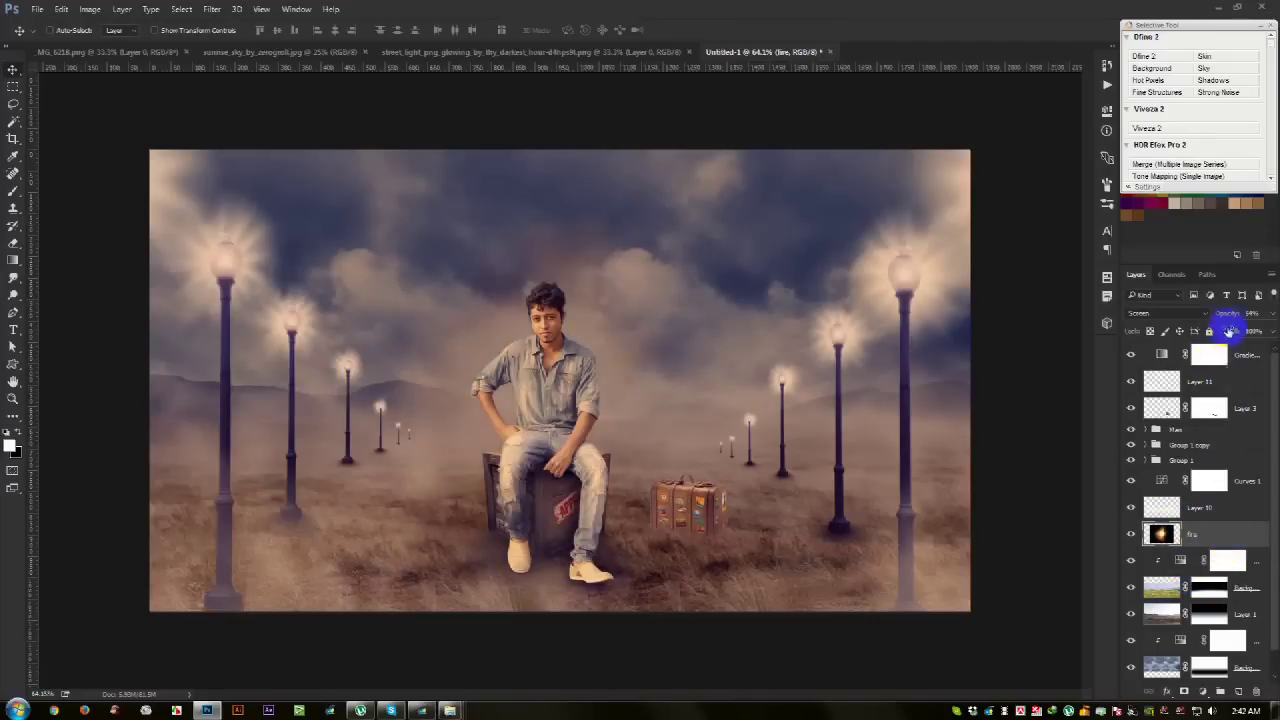
Step: Set the fire layer to 100% opacity, rotate it about 38°, and move it above Curves 1
{"action": "key", "text": "Return"}
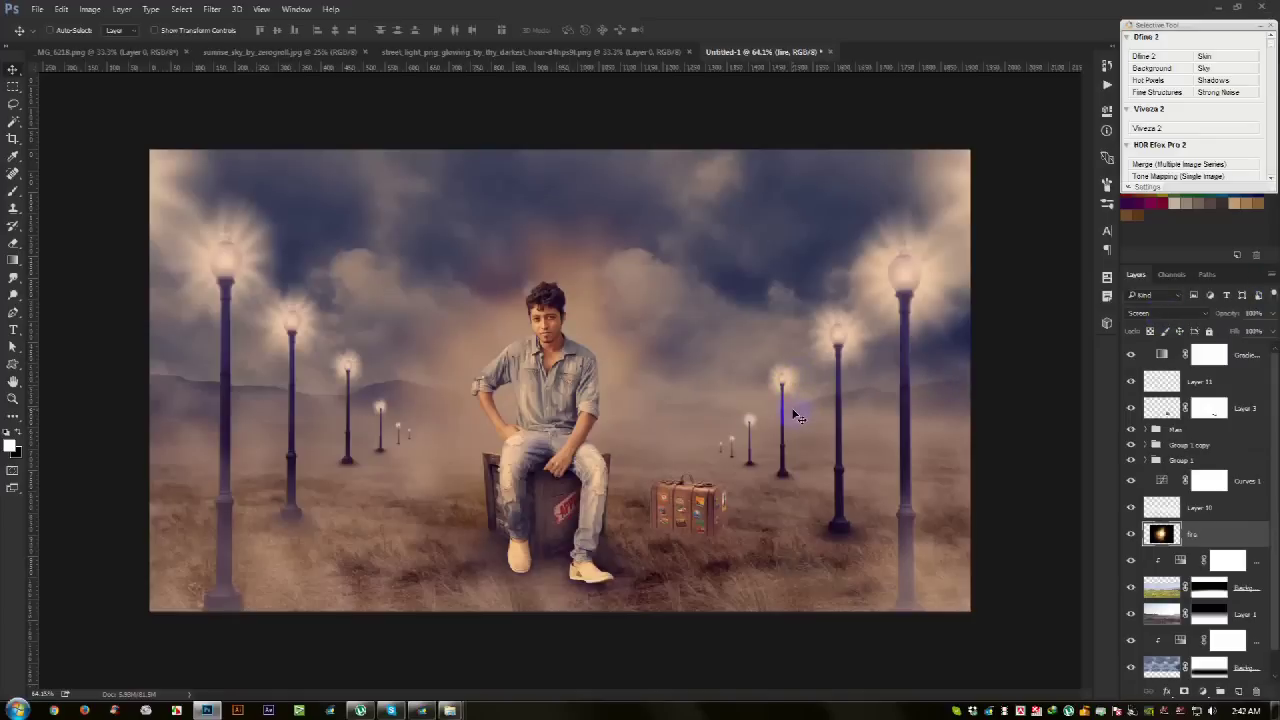
{"action": "key", "text": "ctrl+t"}
{"action": "left_click_drag", "start_coordinate": [962, 558], "coordinate": [1068, 570]}
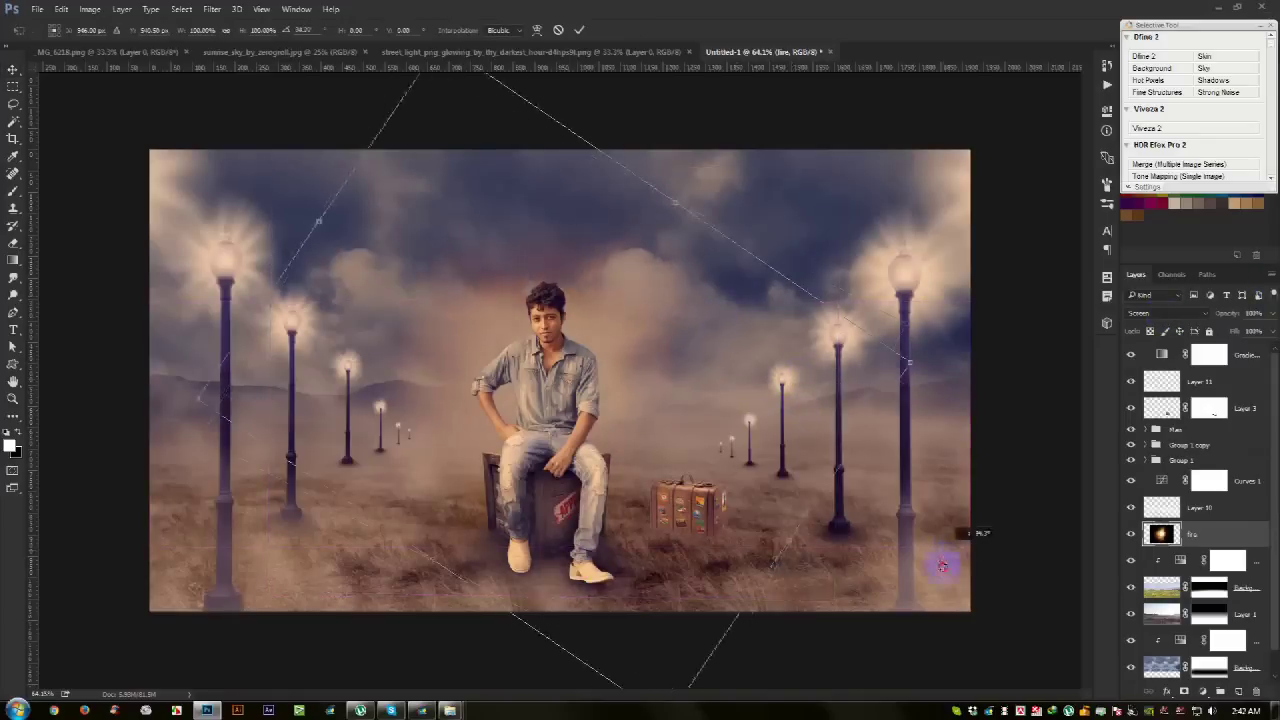
{"action": "key", "text": "Return"}
{"action": "left_click_drag", "start_coordinate": [1190, 532], "coordinate": [1190, 470]}
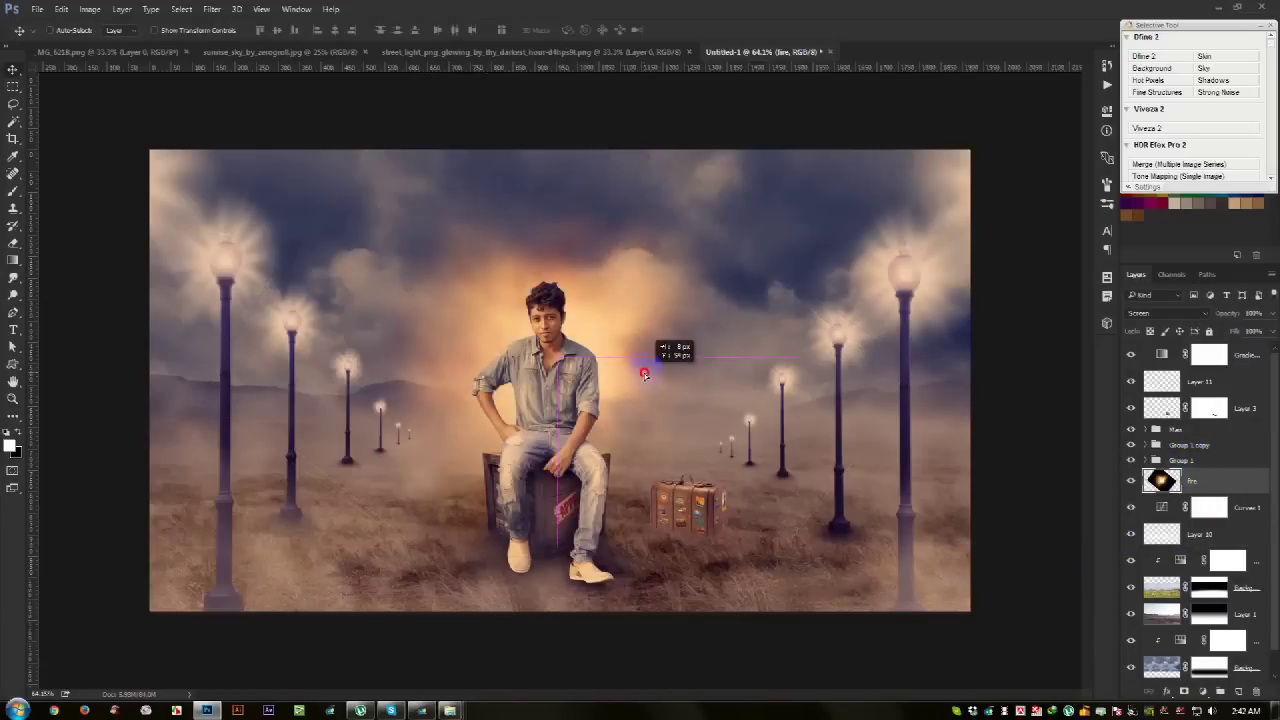
{"action": "scroll", "coordinate": [1165, 640], "scroll_direction": "down", "scroll_amount": 1}
{"action": "left_click", "coordinate": [1175, 650]}
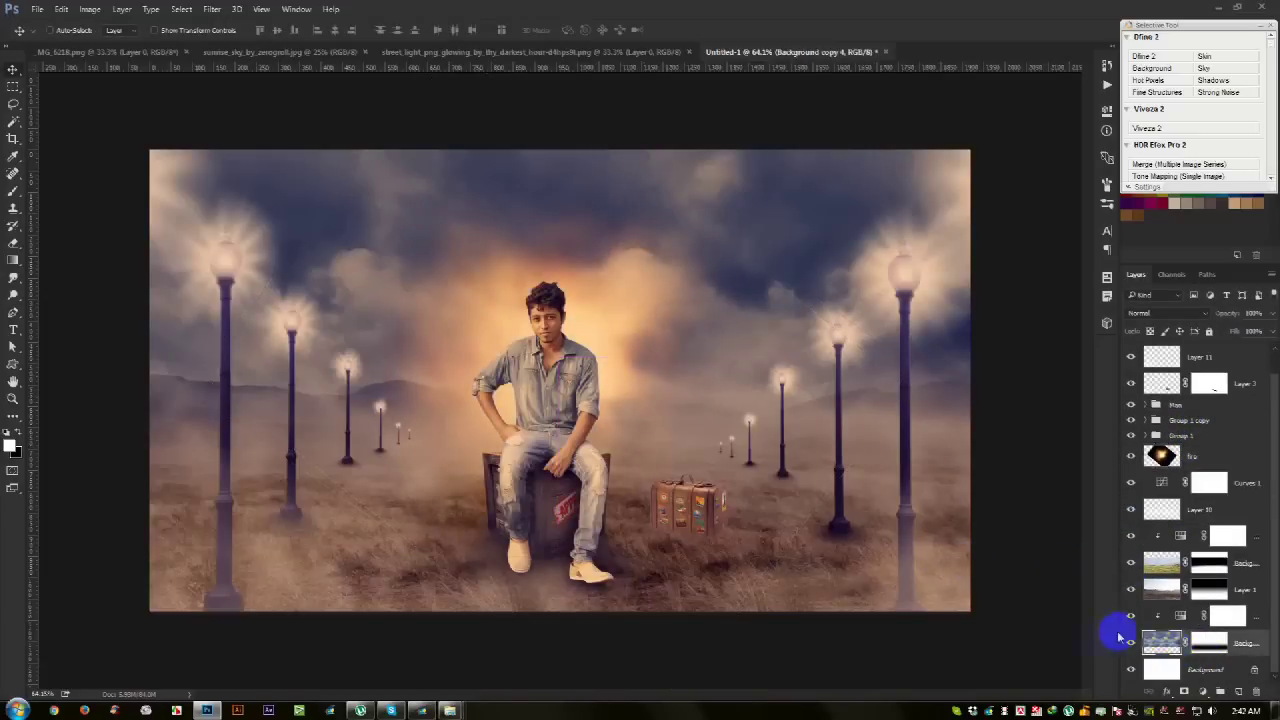
{"action": "key", "text": "ctrl+m"}
{"action": "left_click", "coordinate": [850, 306]}
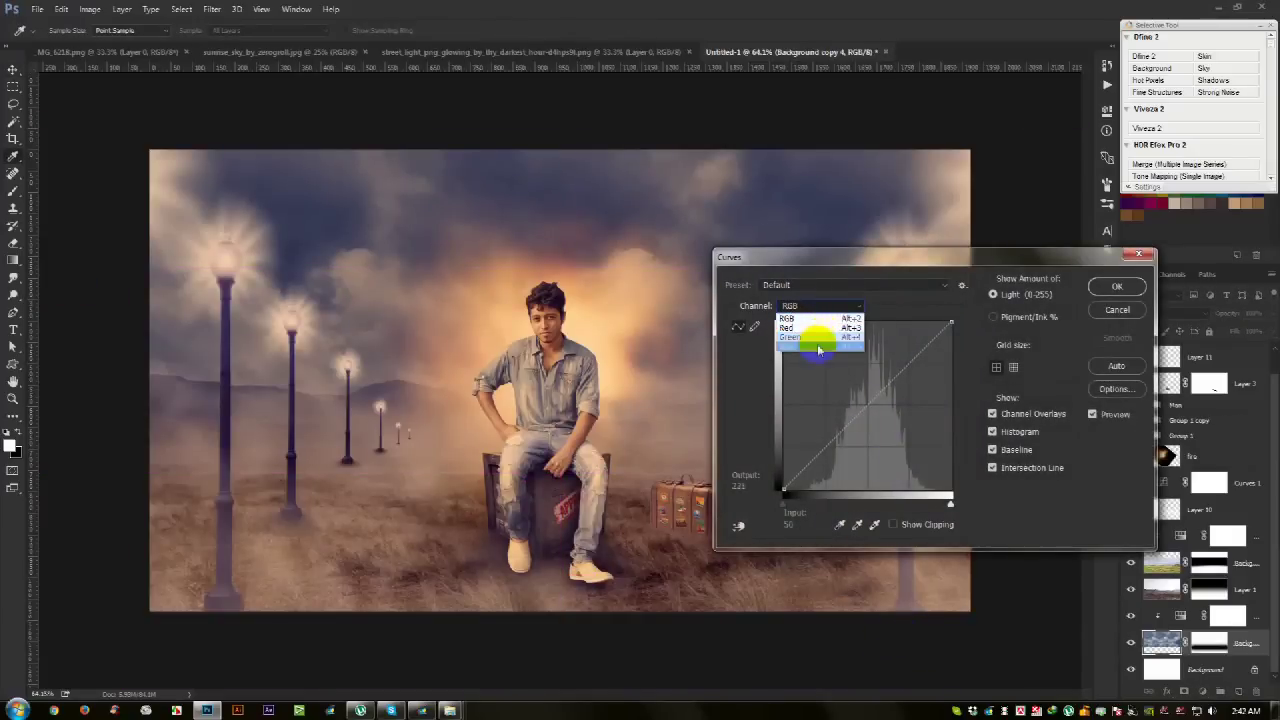
{"action": "left_click", "coordinate": [818, 347]}
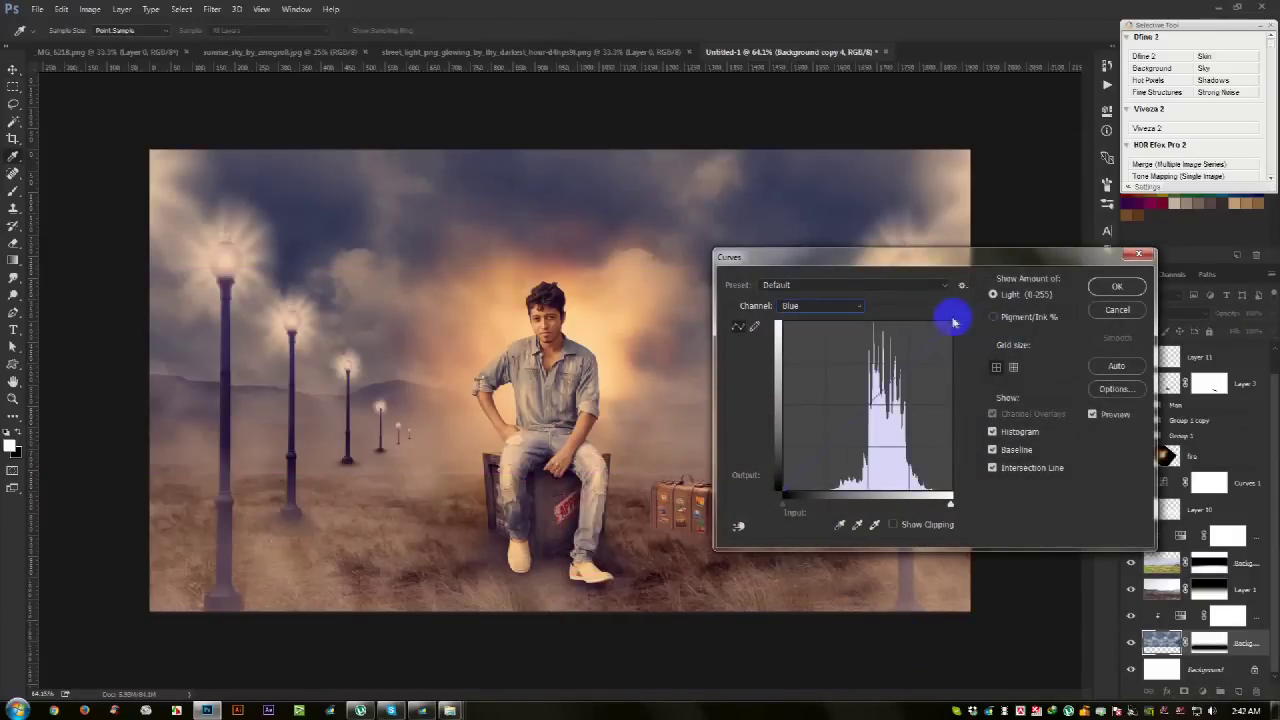
{"action": "left_click", "coordinate": [830, 306]}
{"action": "left_click", "coordinate": [818, 333]}
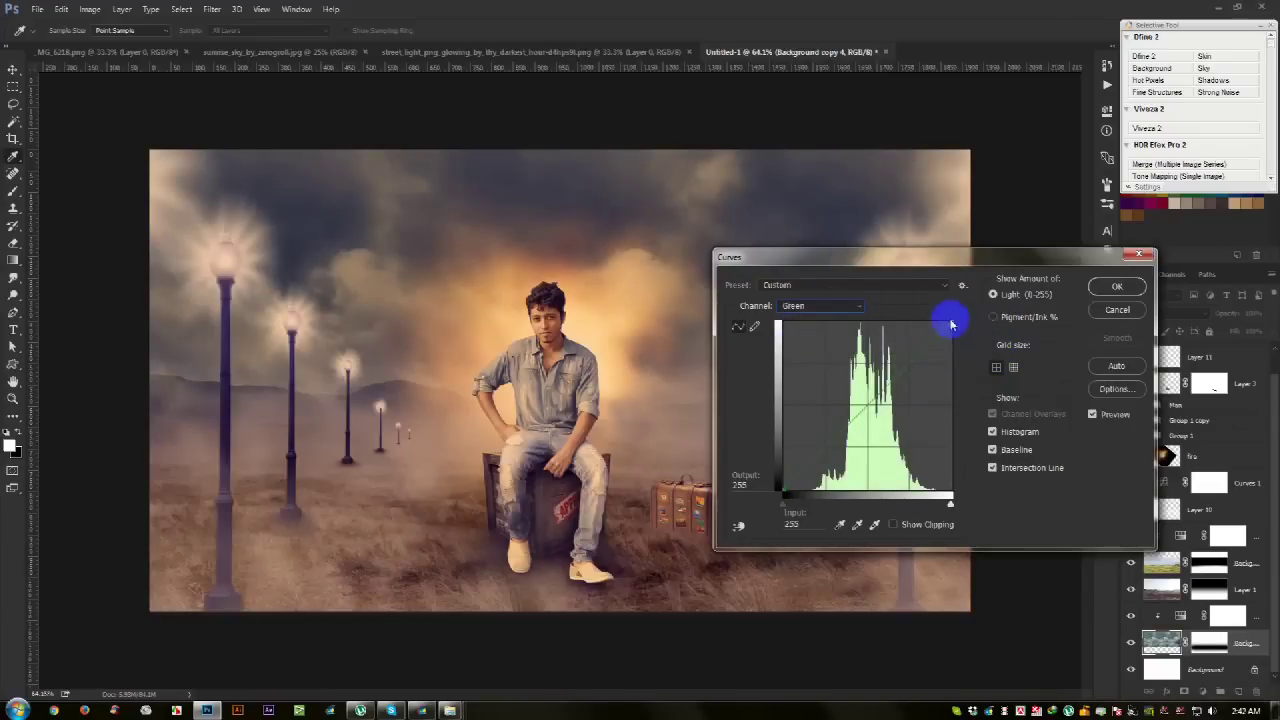
{"action": "left_click_drag", "start_coordinate": [952, 322], "coordinate": [984, 347]}
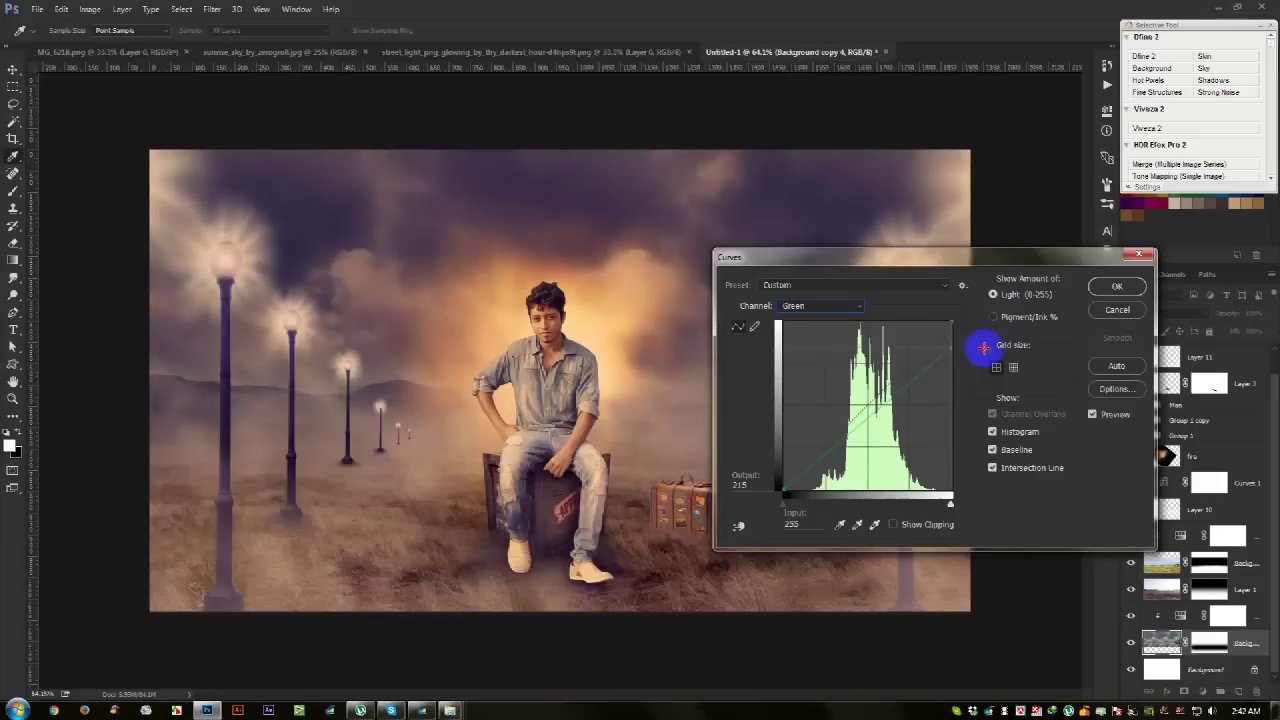
{"action": "left_click", "coordinate": [856, 306]}
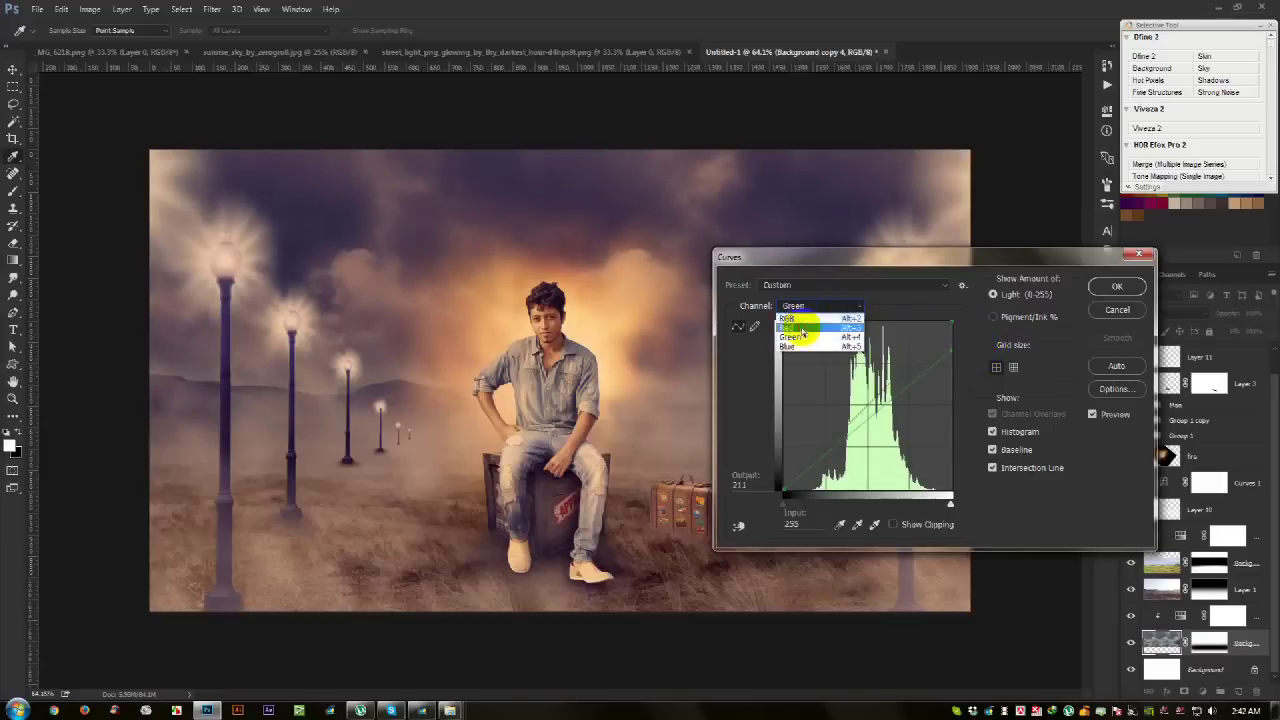
{"action": "left_click", "coordinate": [815, 320]}
{"action": "left_click_drag", "start_coordinate": [948, 322], "coordinate": [918, 306]}
{"action": "mouse_move", "coordinate": [918, 305]}
{"action": "left_mouse_down"}
{"action": "mouse_move", "coordinate": [894, 298]}
{"action": "mouse_move", "coordinate": [945, 314]}
{"action": "left_mouse_up"}
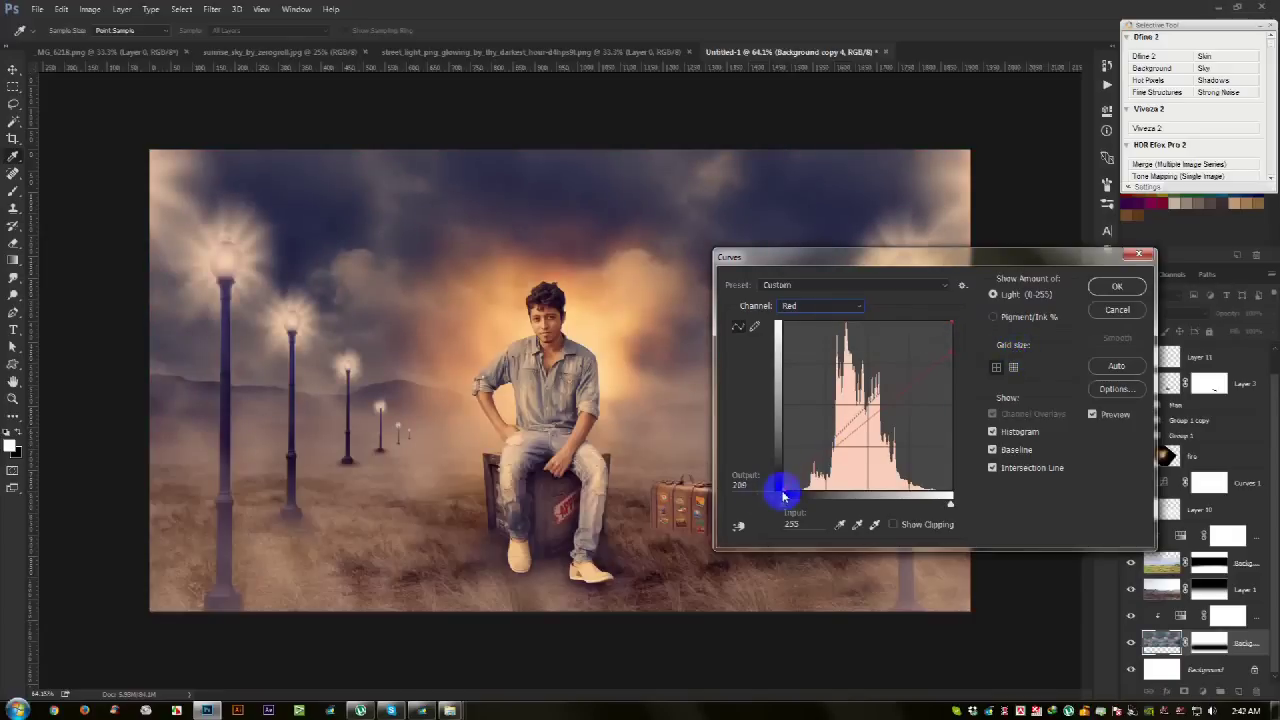
{"action": "mouse_move", "coordinate": [779, 484]}
{"action": "left_mouse_down"}
{"action": "mouse_move", "coordinate": [728, 457]}
{"action": "mouse_move", "coordinate": [806, 571]}
{"action": "left_mouse_up"}
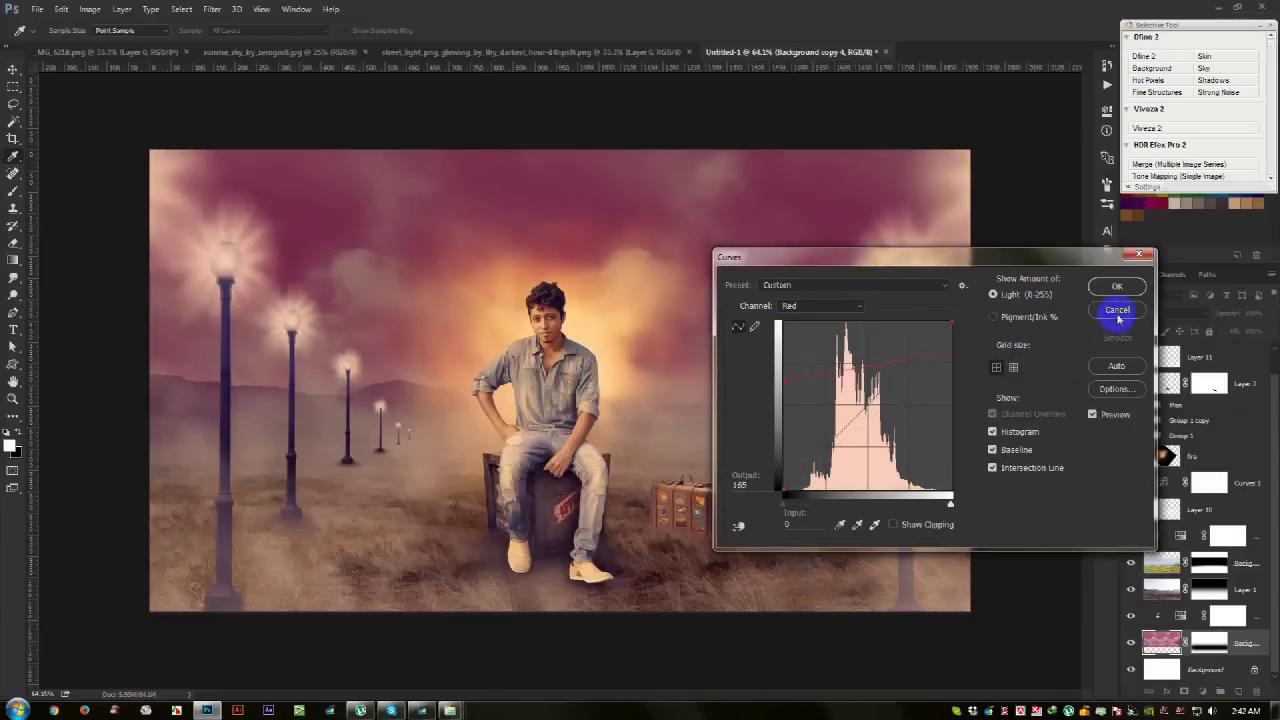
{"action": "left_click", "coordinate": [1115, 312]}
{"action": "left_click", "coordinate": [1200, 457]}
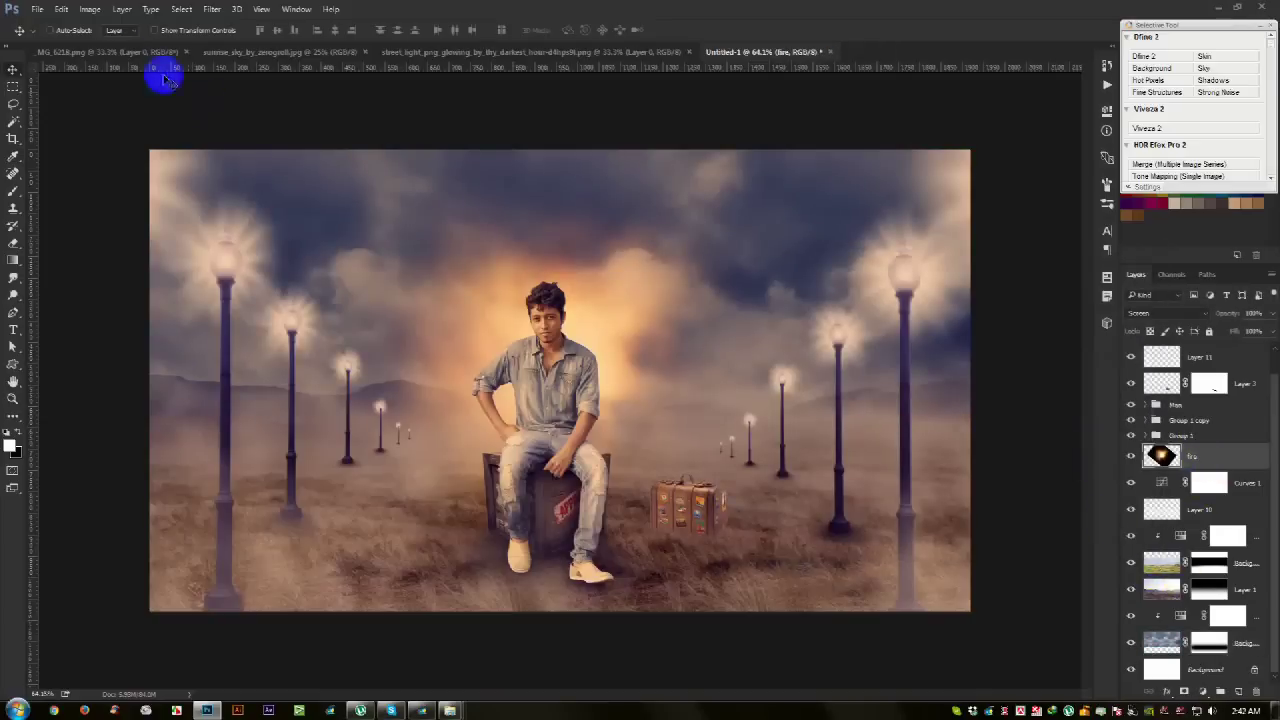
Step: Apply a Black & White image adjustment to the fire layer
{"action": "left_click", "coordinate": [93, 15]}
{"action": "left_click", "coordinate": [332, 137]}
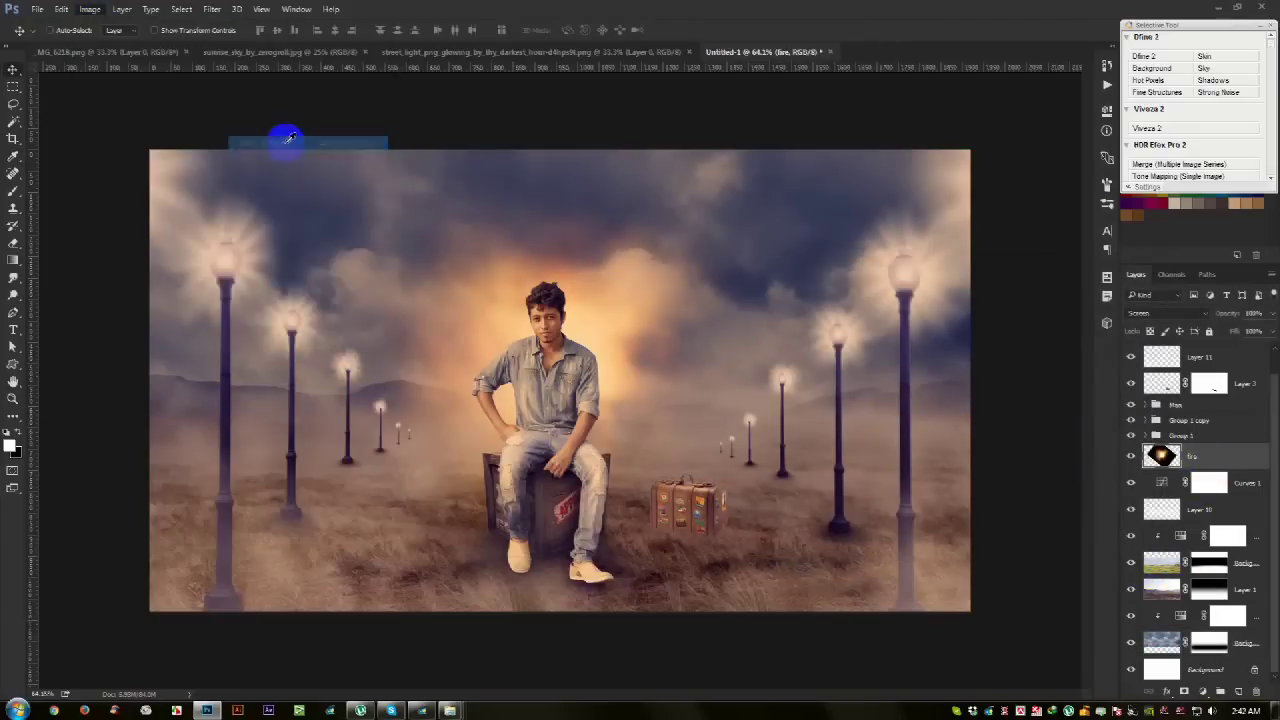
{"action": "left_click", "coordinate": [925, 165]}
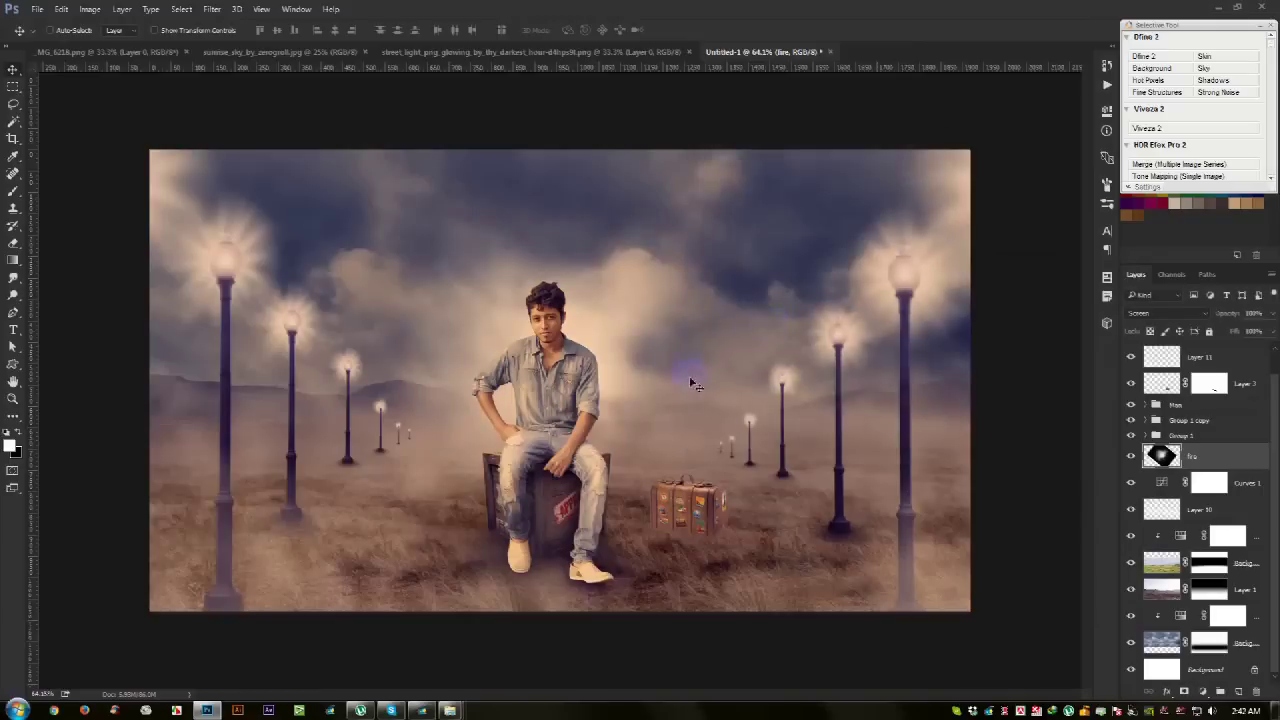
Step: Nudge the fire glow down-left, lower its opacity, and move a Gradient Map adjustment to the top
{"action": "left_click_drag", "start_coordinate": [680, 389], "coordinate": [672, 396]}
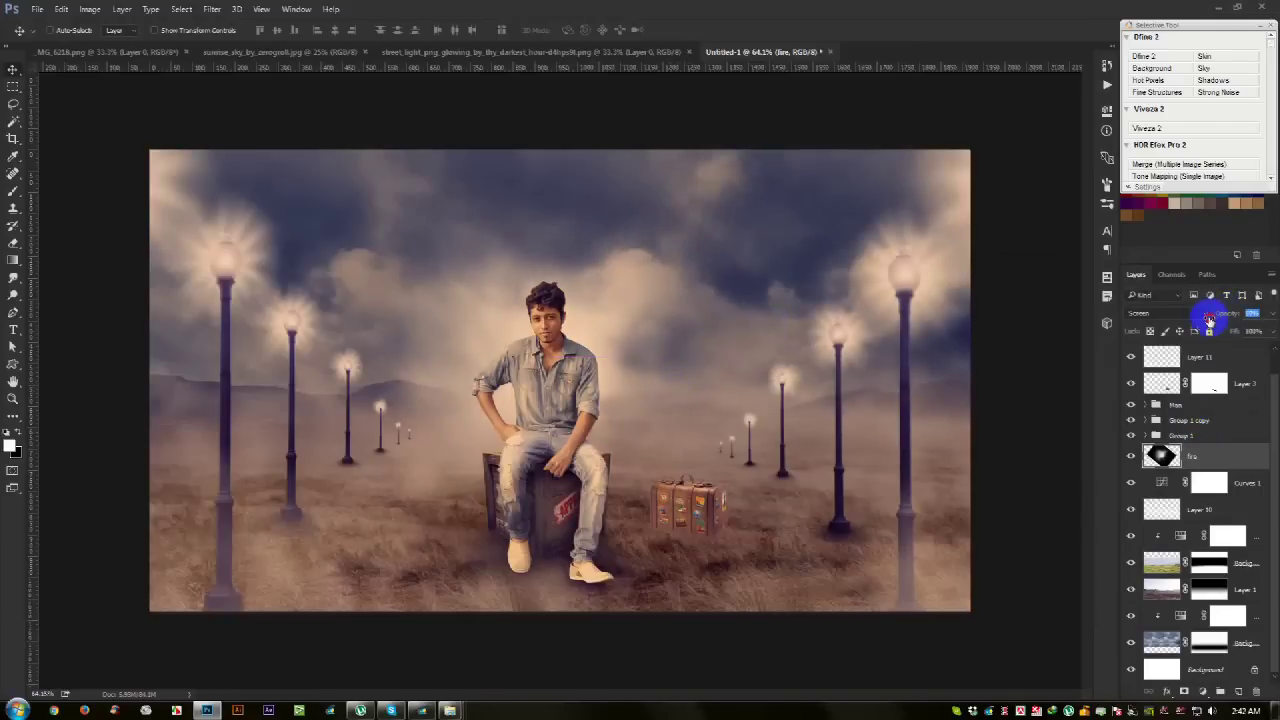
{"action": "left_click_drag", "start_coordinate": [1216, 314], "coordinate": [1210, 318]}
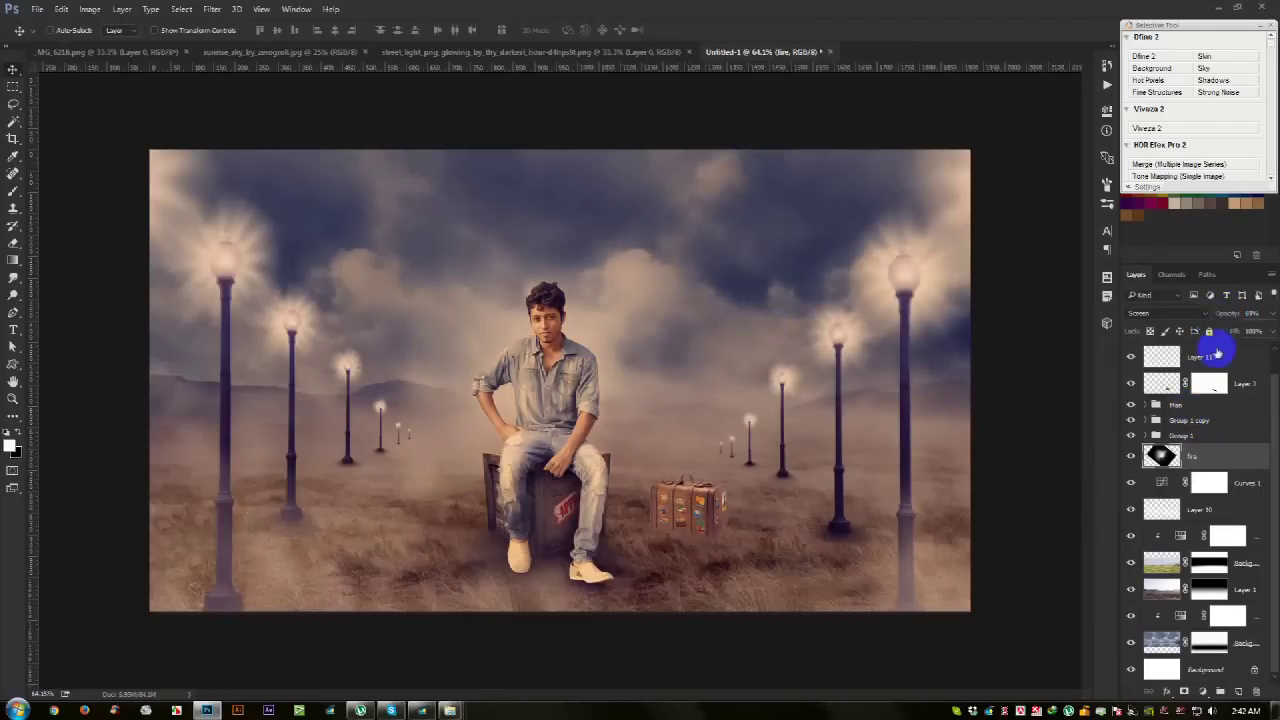
{"action": "left_click", "coordinate": [1217, 349]}
{"action": "left_click_drag", "start_coordinate": [1240, 354], "coordinate": [1195, 645]}
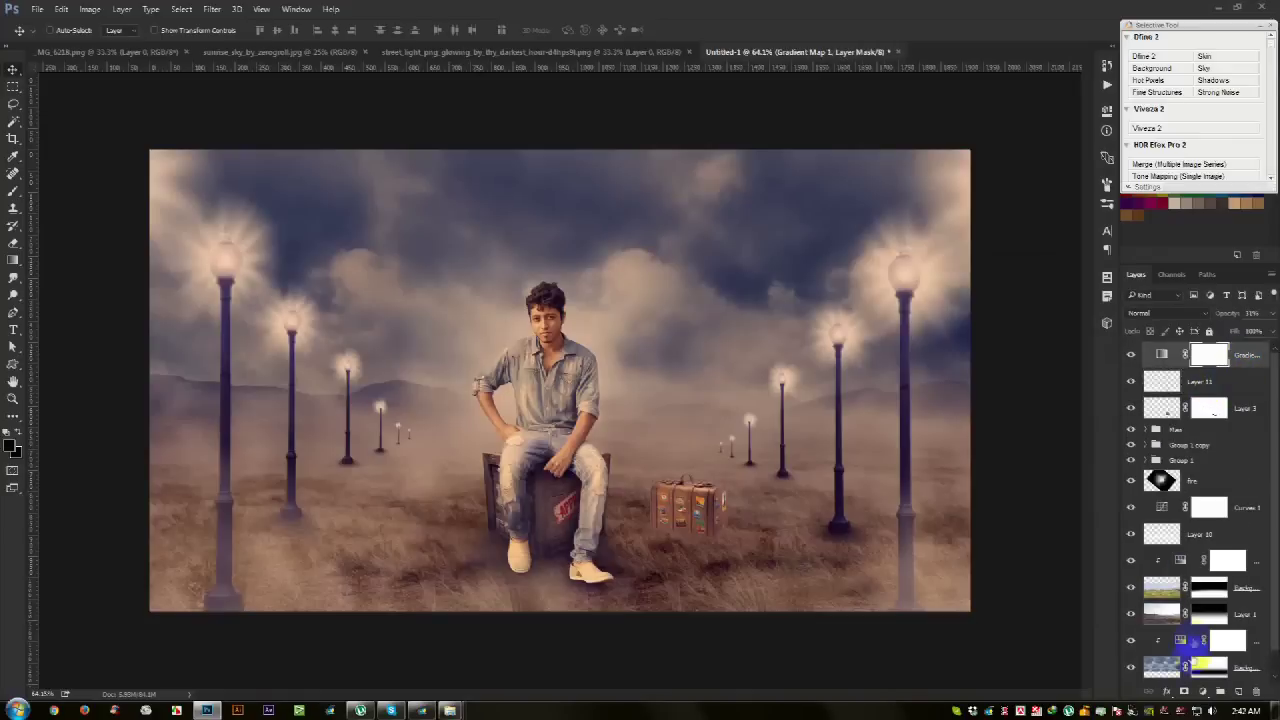
{"action": "left_click", "coordinate": [1044, 526]}
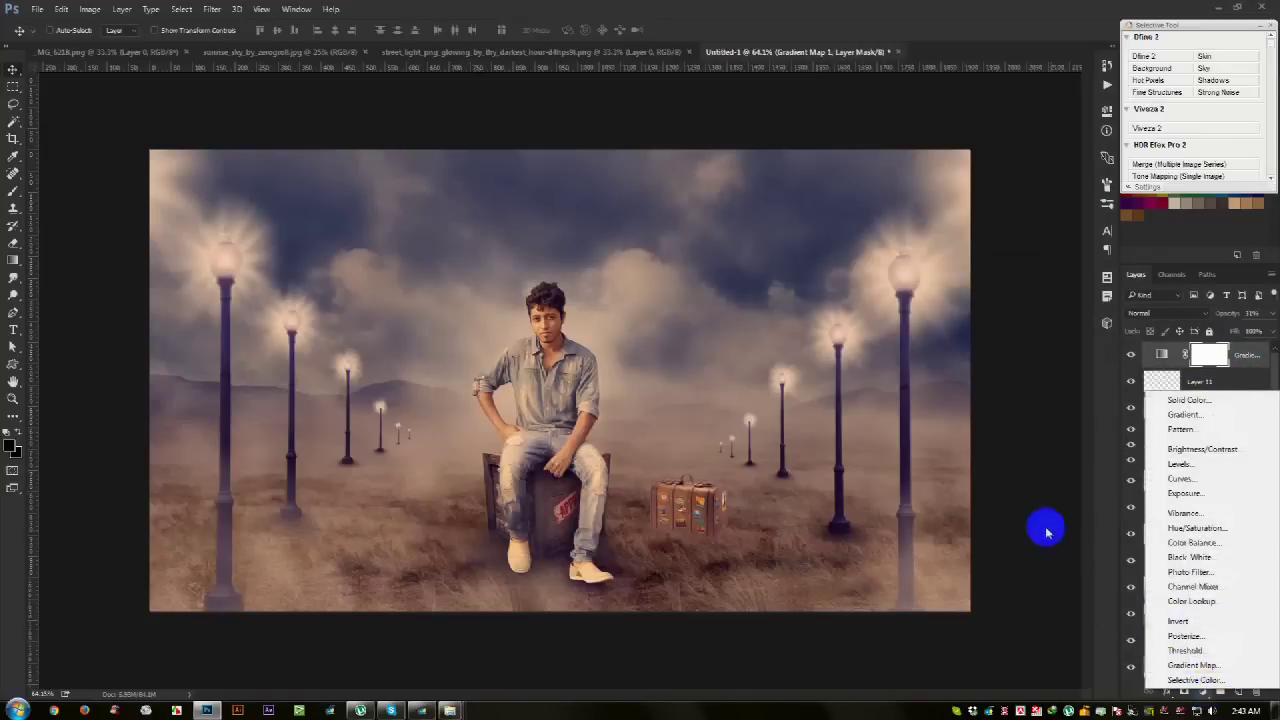
Step: In the Gradient Map's Gradient Editor, set the left stop to a deep blue
{"action": "left_click", "coordinate": [1150, 362]}
{"action": "double_click", "coordinate": [1161, 355]}
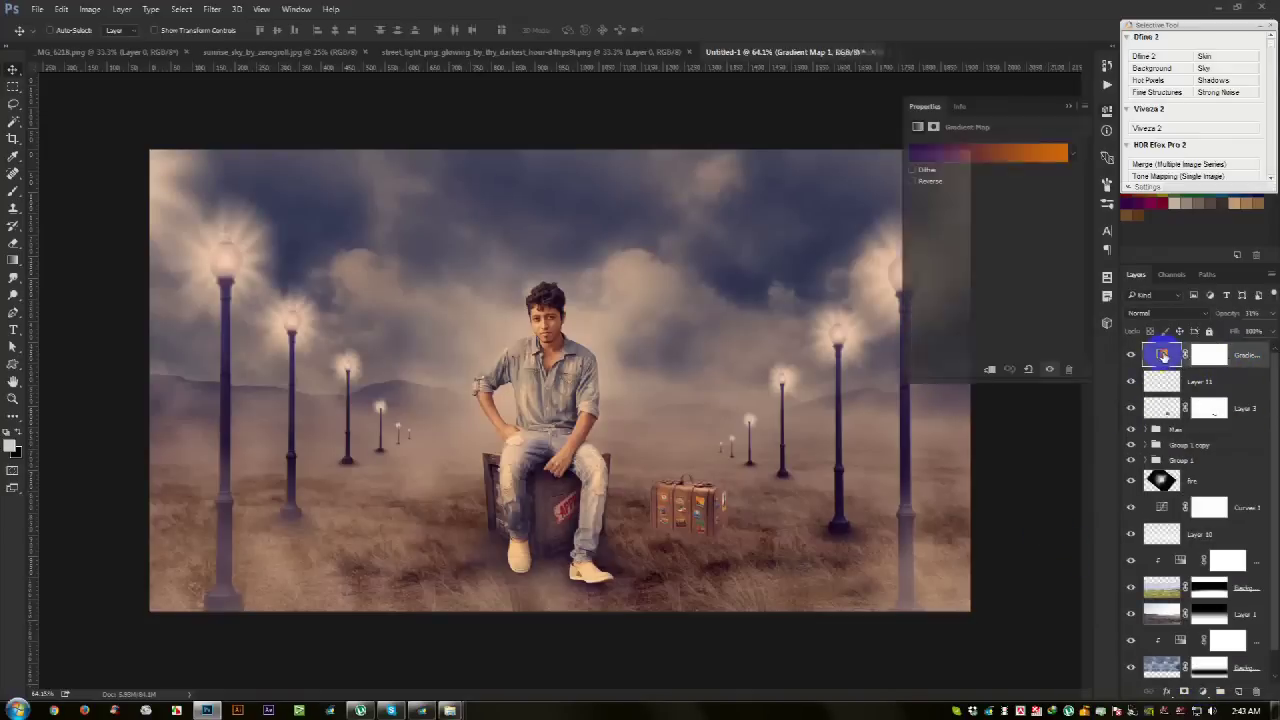
{"action": "left_click", "coordinate": [975, 158]}
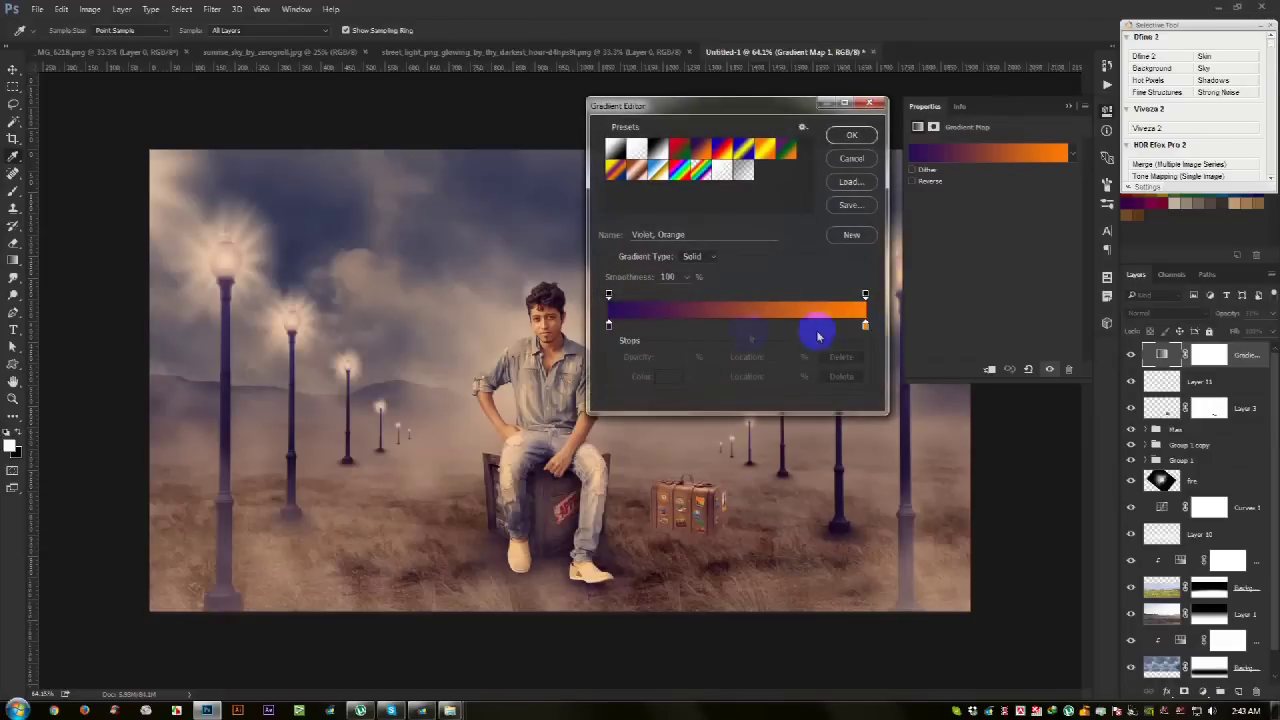
{"action": "double_click", "coordinate": [609, 328]}
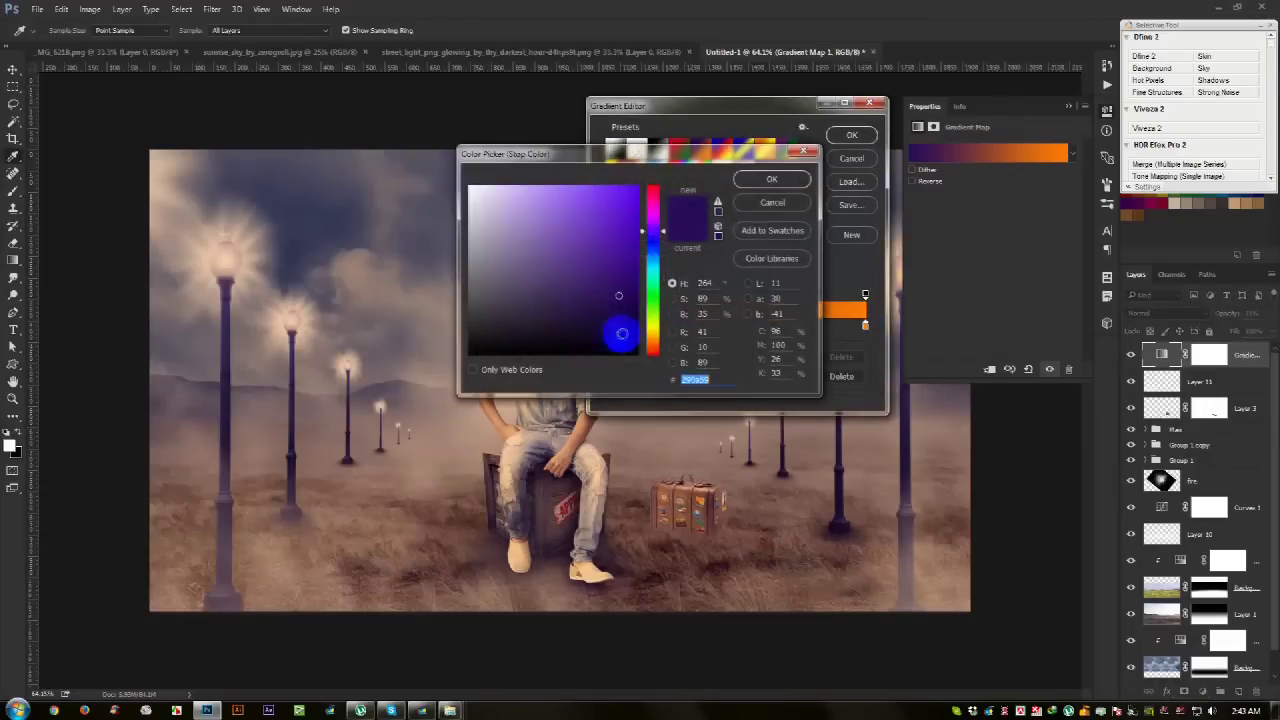
{"action": "left_click_drag", "start_coordinate": [657, 240], "coordinate": [657, 252]}
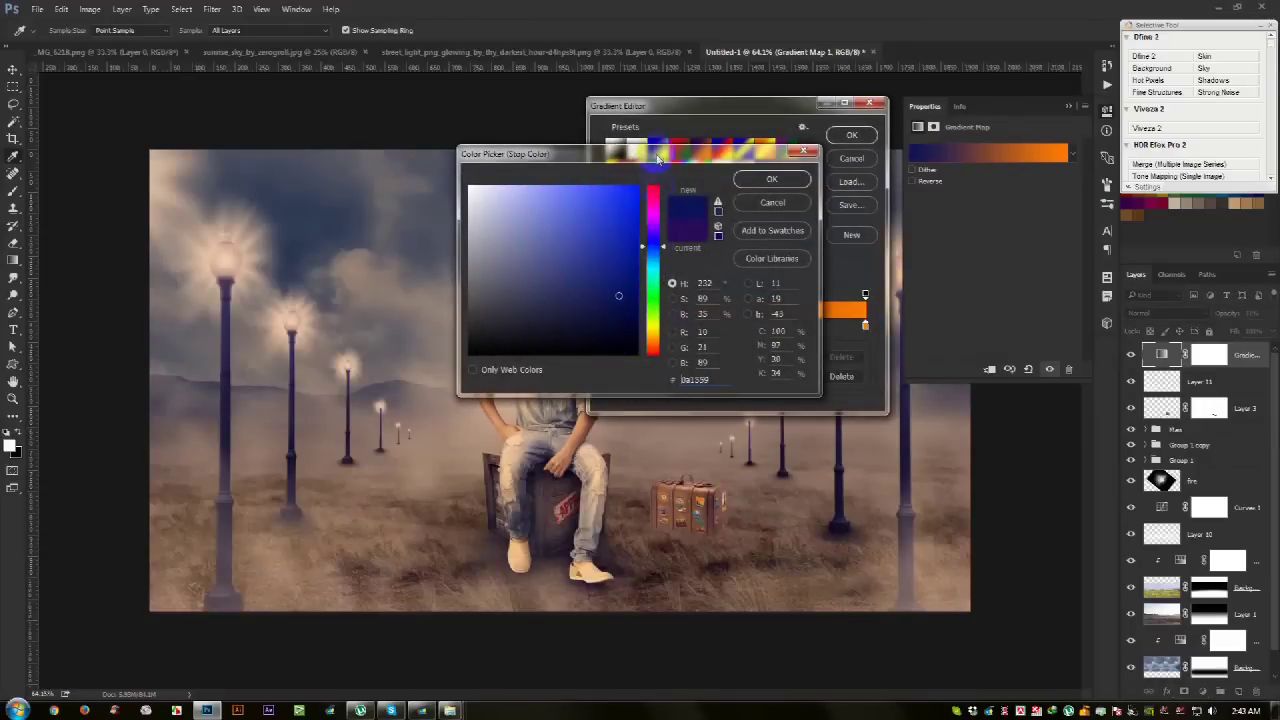
{"action": "left_click_drag", "start_coordinate": [630, 154], "coordinate": [836, 186]}
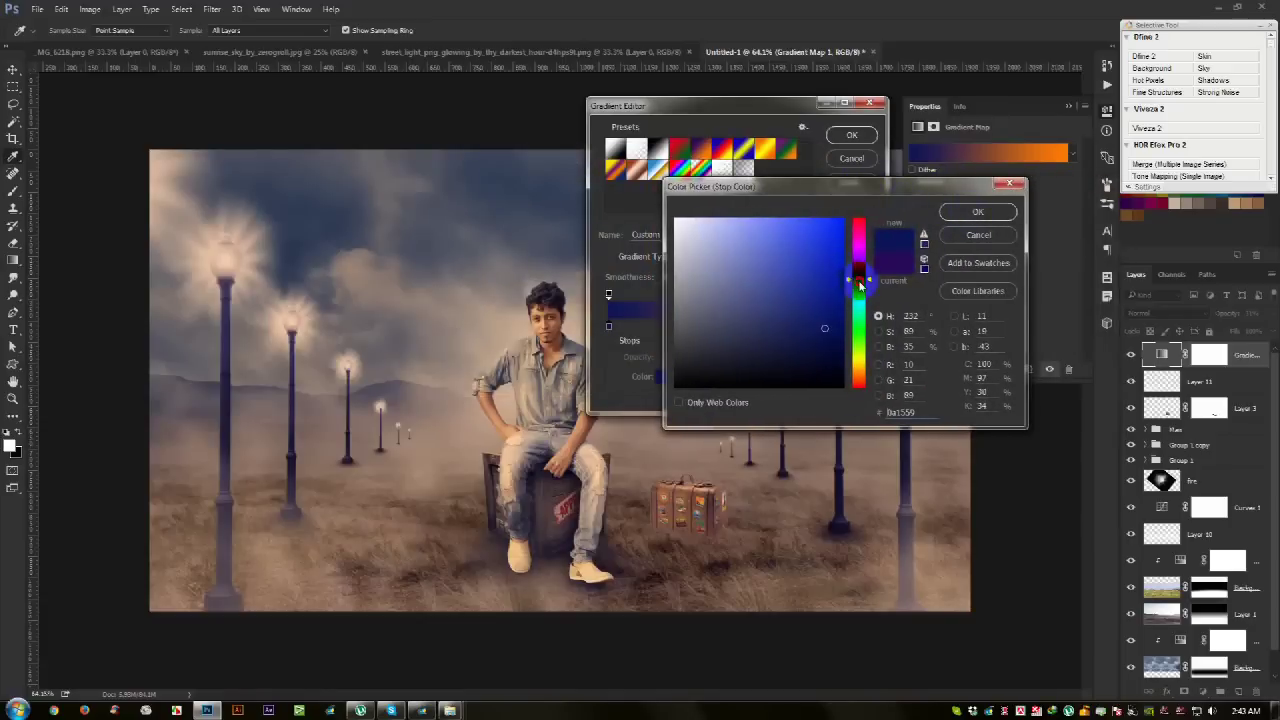
{"action": "mouse_move", "coordinate": [862, 279]}
{"action": "left_mouse_down"}
{"action": "mouse_move", "coordinate": [863, 300]}
{"action": "mouse_move", "coordinate": [863, 281]}
{"action": "left_mouse_up"}
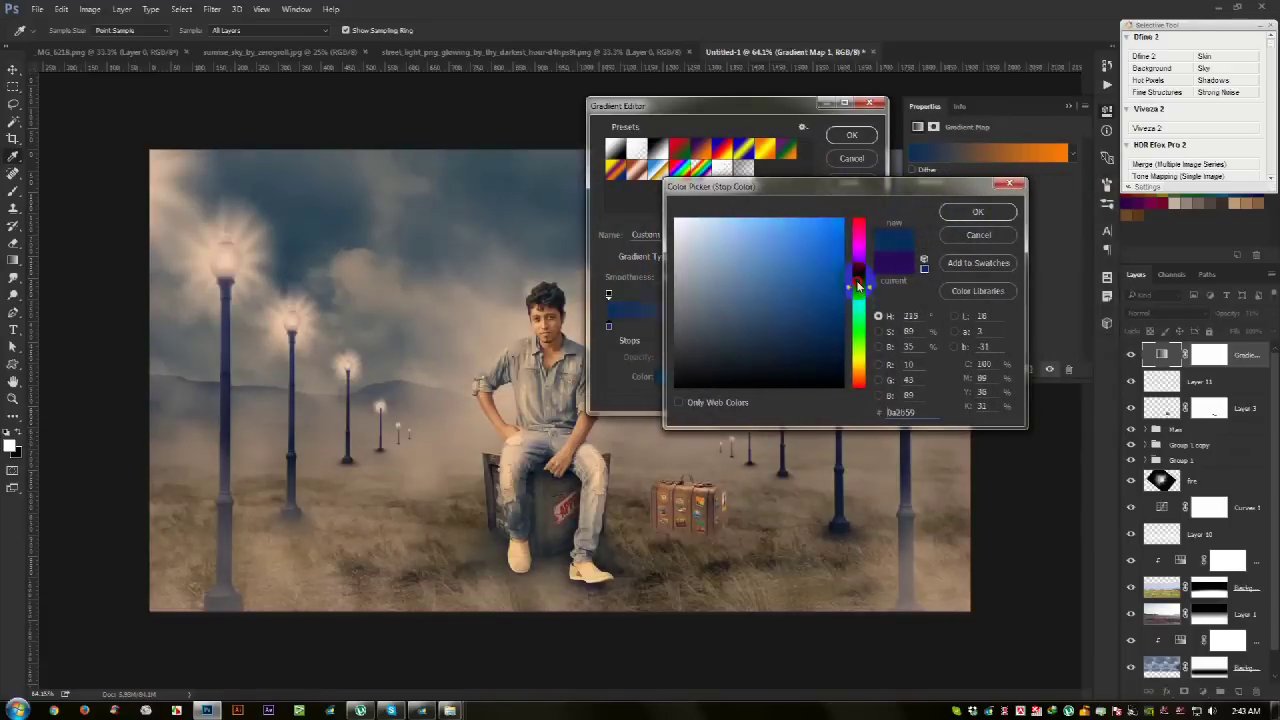
{"action": "left_click", "coordinate": [810, 275]}
{"action": "mouse_move", "coordinate": [810, 275]}
{"action": "left_mouse_down"}
{"action": "mouse_move", "coordinate": [843, 293]}
{"action": "mouse_move", "coordinate": [822, 271]}
{"action": "left_mouse_up"}
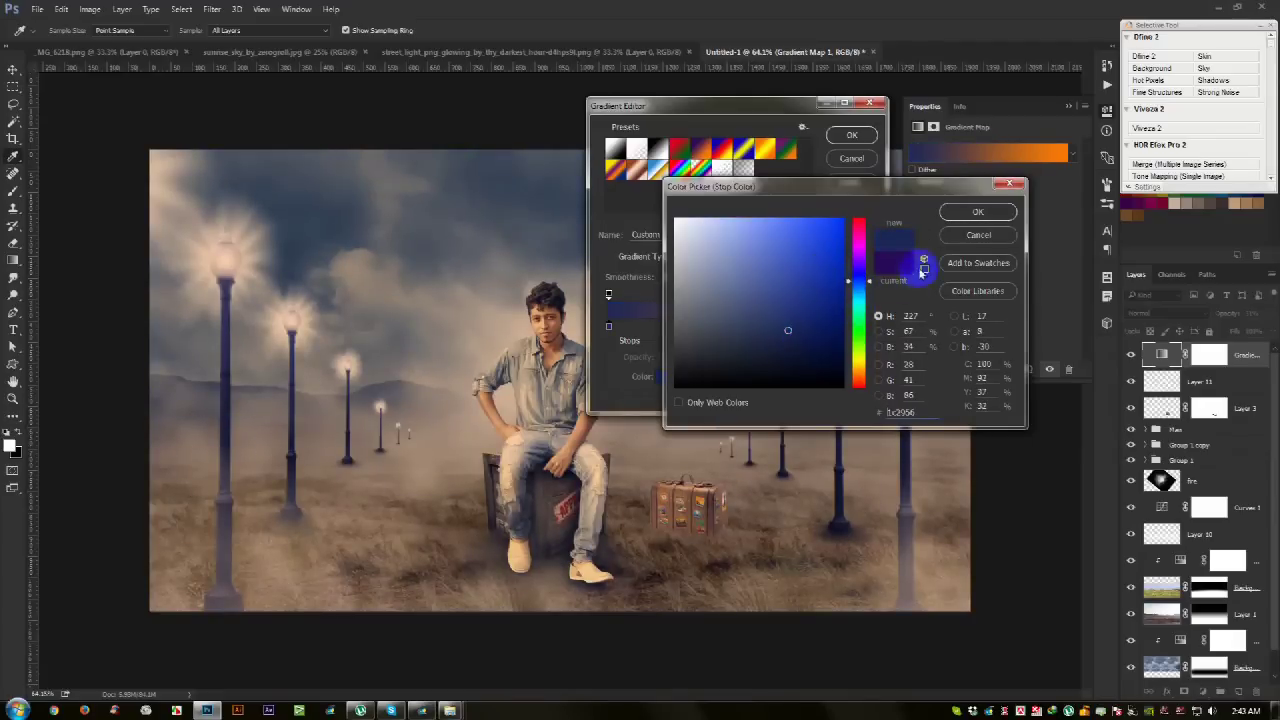
{"action": "left_click", "coordinate": [977, 212]}
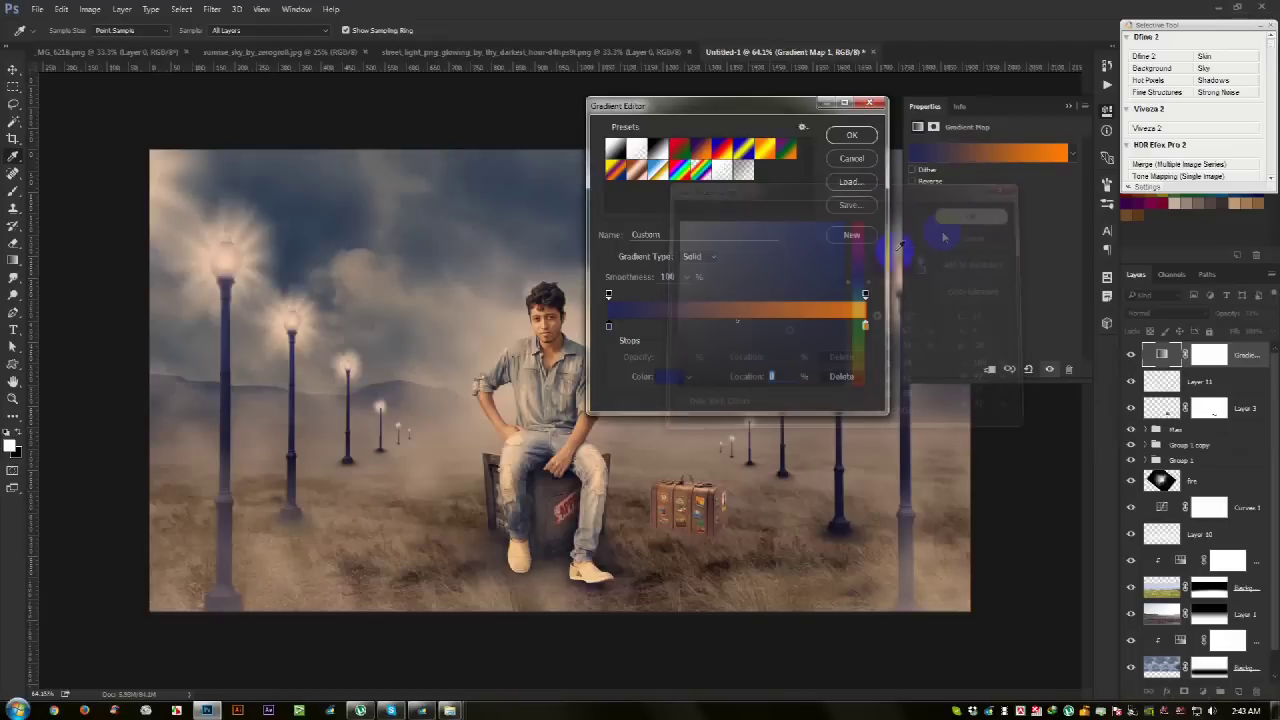
Step: Set the right stop to red-orange #ff6600 and refine the left stop to violet-blue #251761
{"action": "double_click", "coordinate": [866, 328]}
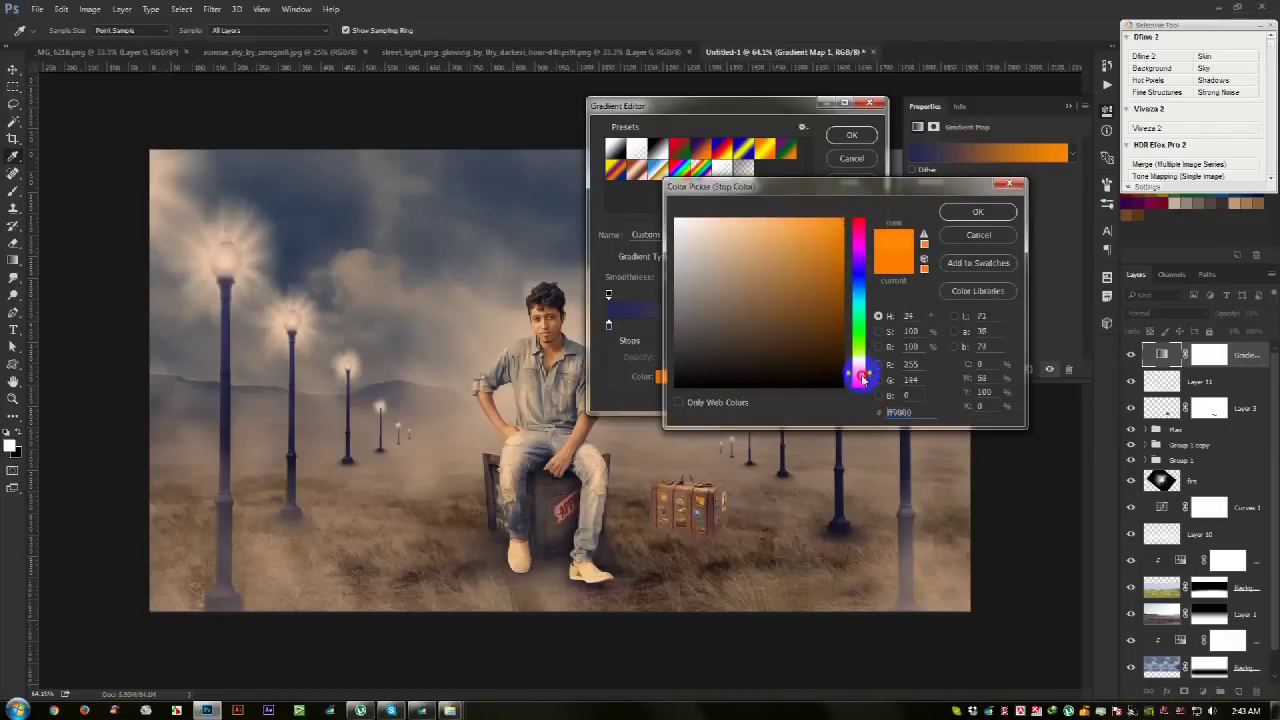
{"action": "left_click_drag", "start_coordinate": [862, 376], "coordinate": [863, 374]}
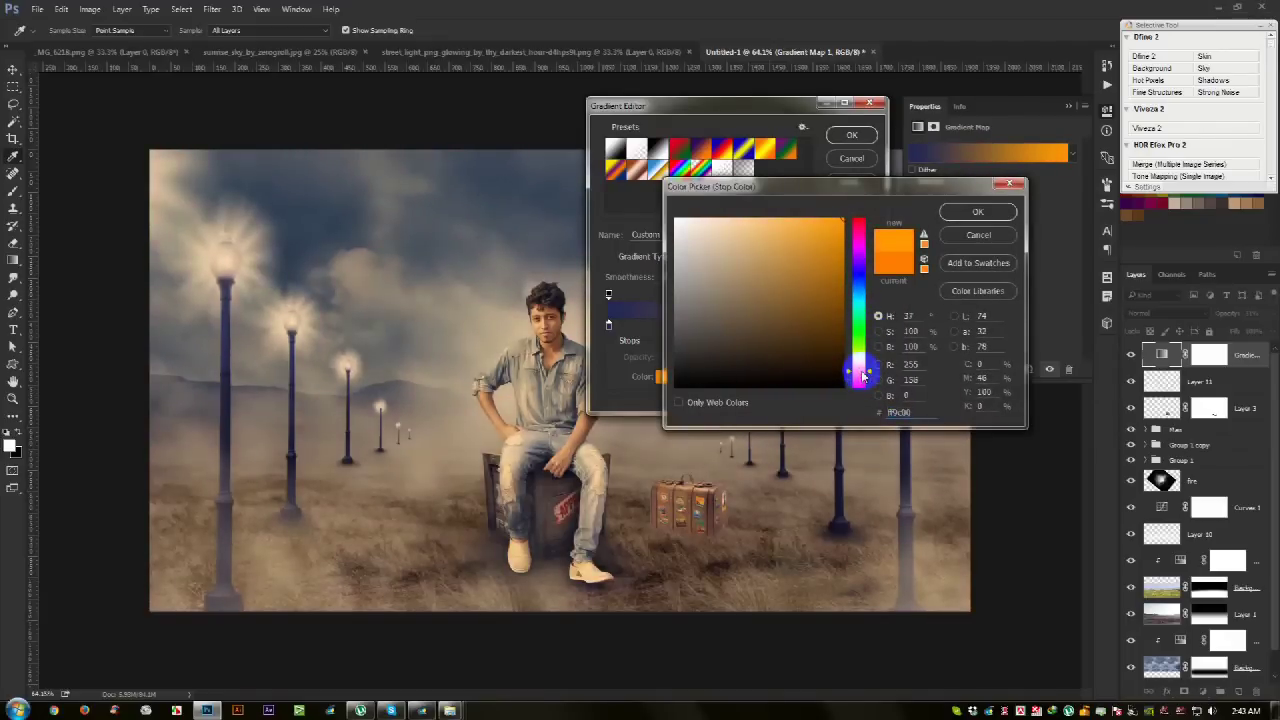
{"action": "left_click_drag", "start_coordinate": [855, 371], "coordinate": [857, 377]}
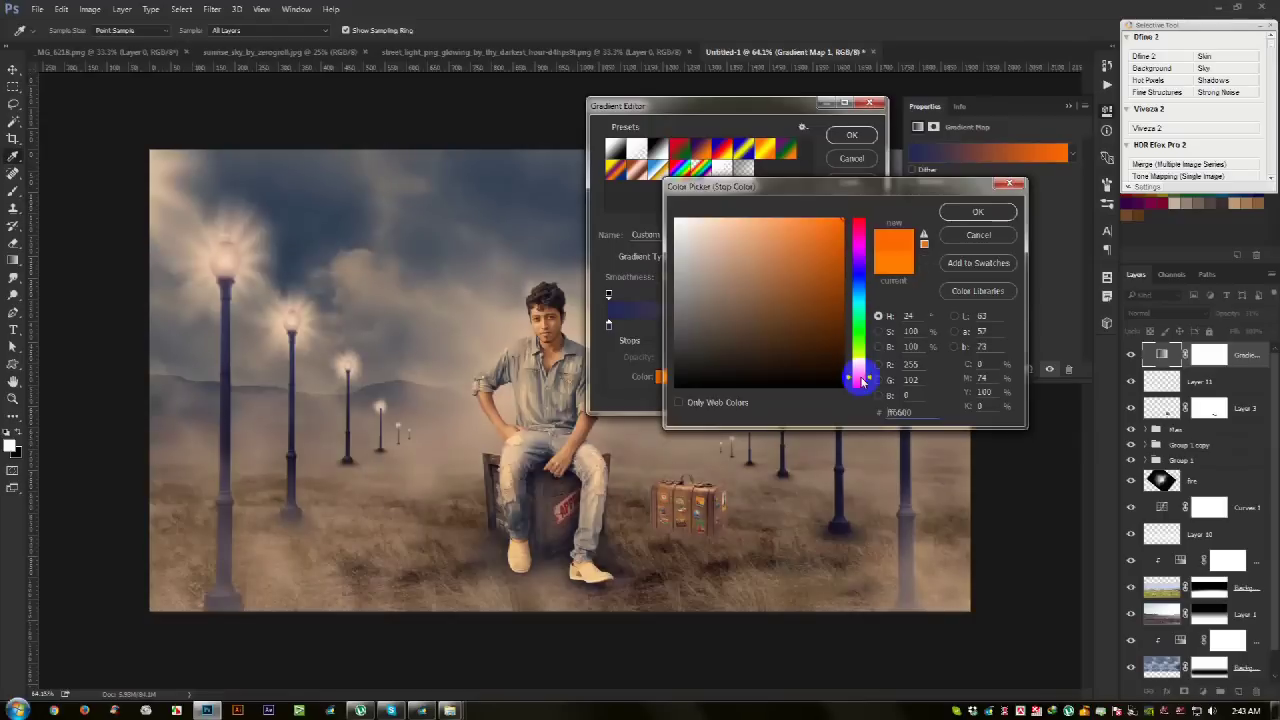
{"action": "left_click", "coordinate": [968, 213]}
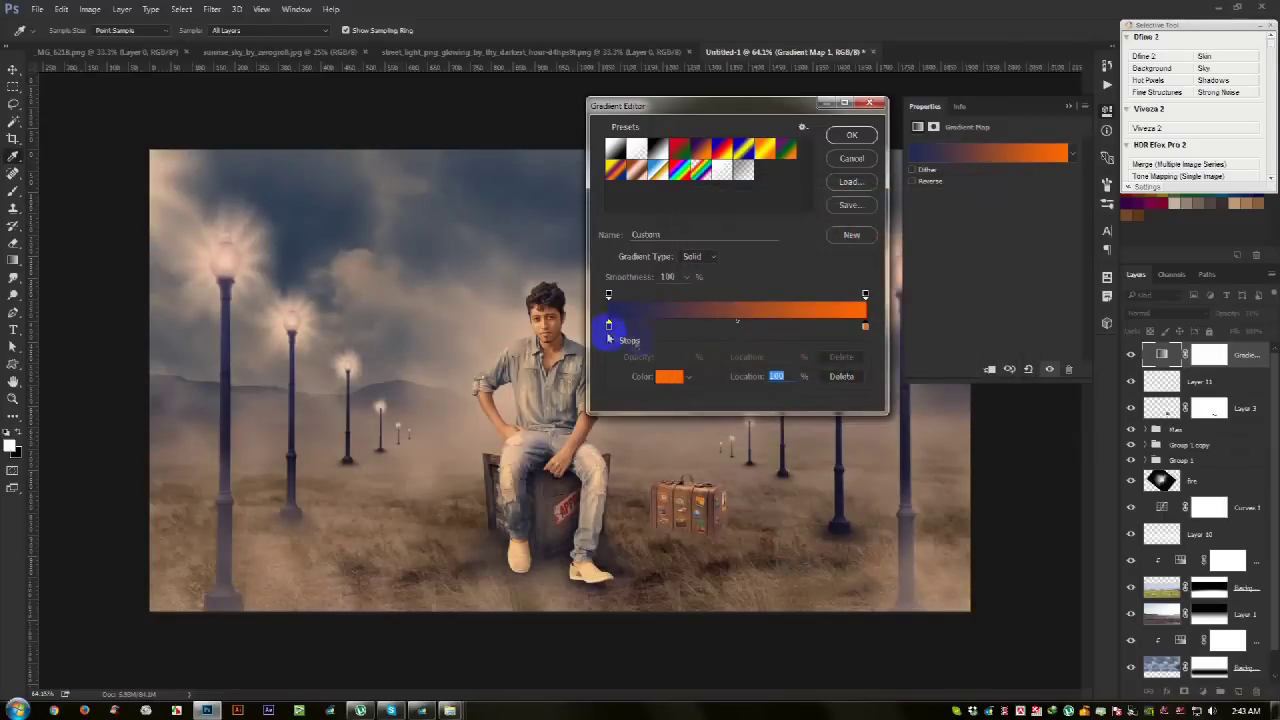
{"action": "left_click", "coordinate": [665, 375]}
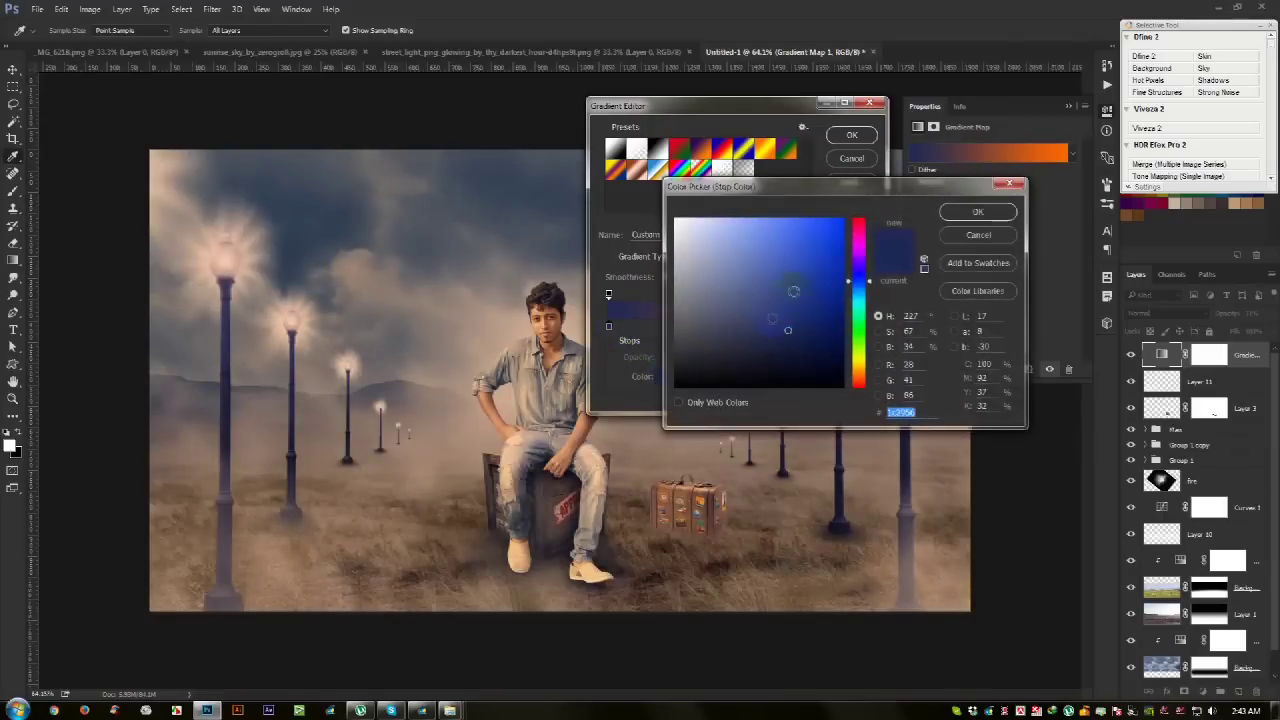
{"action": "left_click", "coordinate": [808, 269]}
{"action": "left_click_drag", "start_coordinate": [807, 269], "coordinate": [795, 319]}
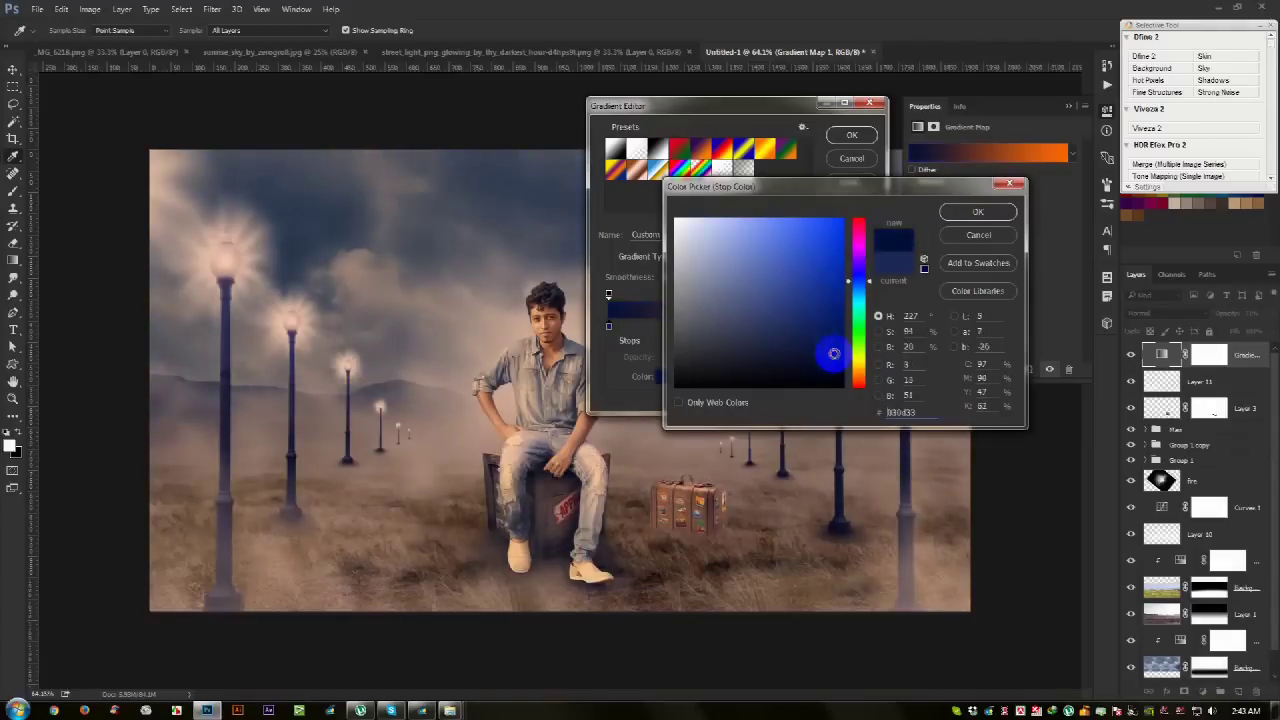
{"action": "left_click_drag", "start_coordinate": [795, 319], "coordinate": [803, 322]}
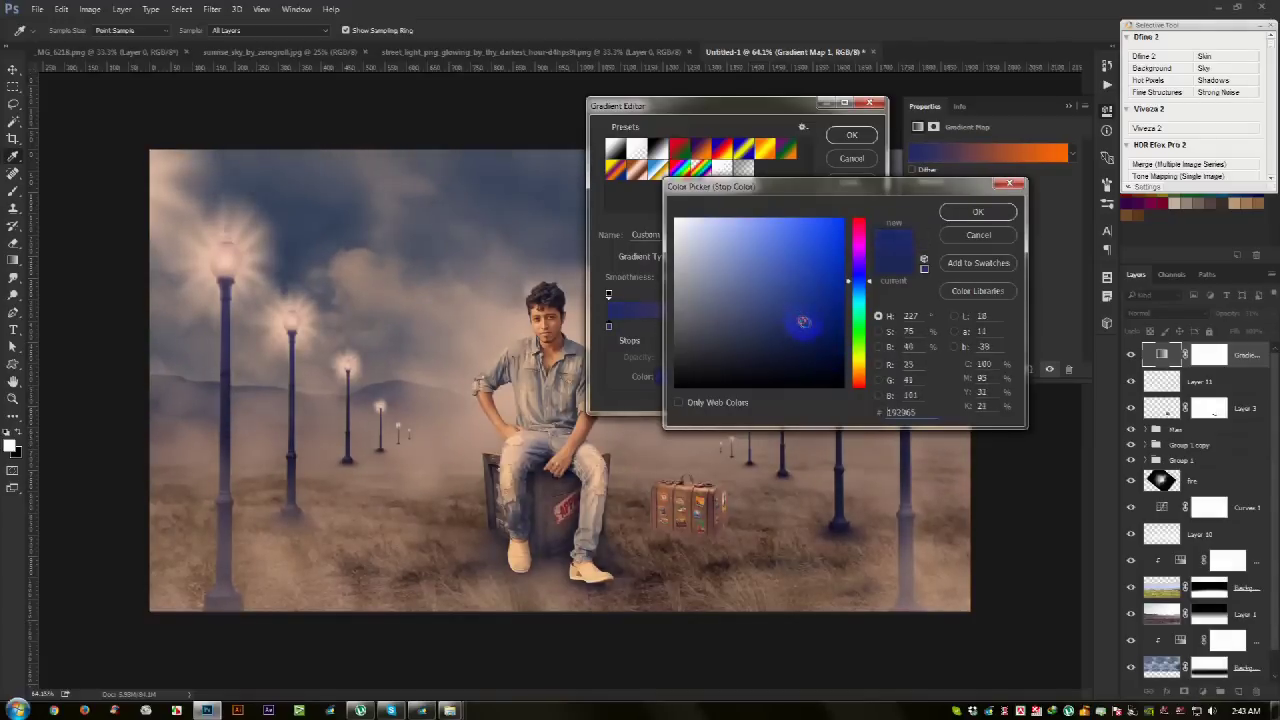
{"action": "left_click_drag", "start_coordinate": [858, 281], "coordinate": [864, 272]}
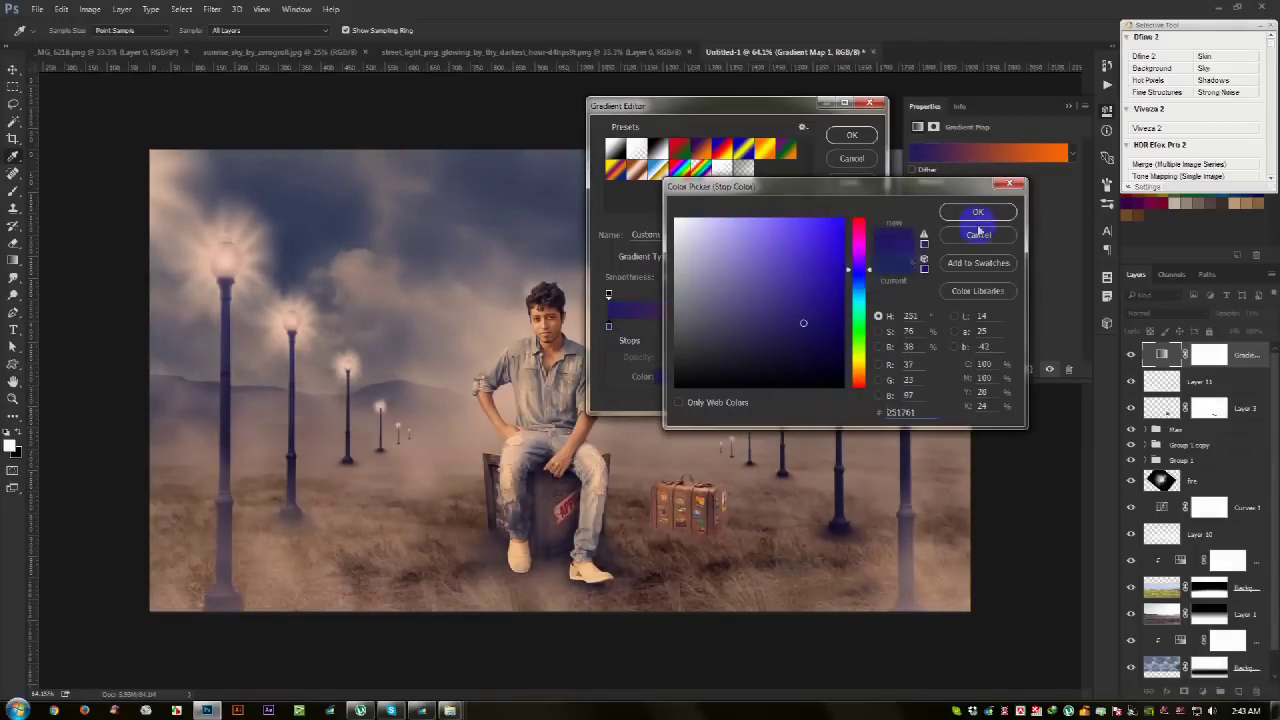
{"action": "left_click", "coordinate": [978, 212]}
Step: Apply the edited gradient and add a new empty Layer 12 at the top of the stack
{"action": "left_click", "coordinate": [851, 135]}
{"action": "left_click", "coordinate": [1253, 592]}
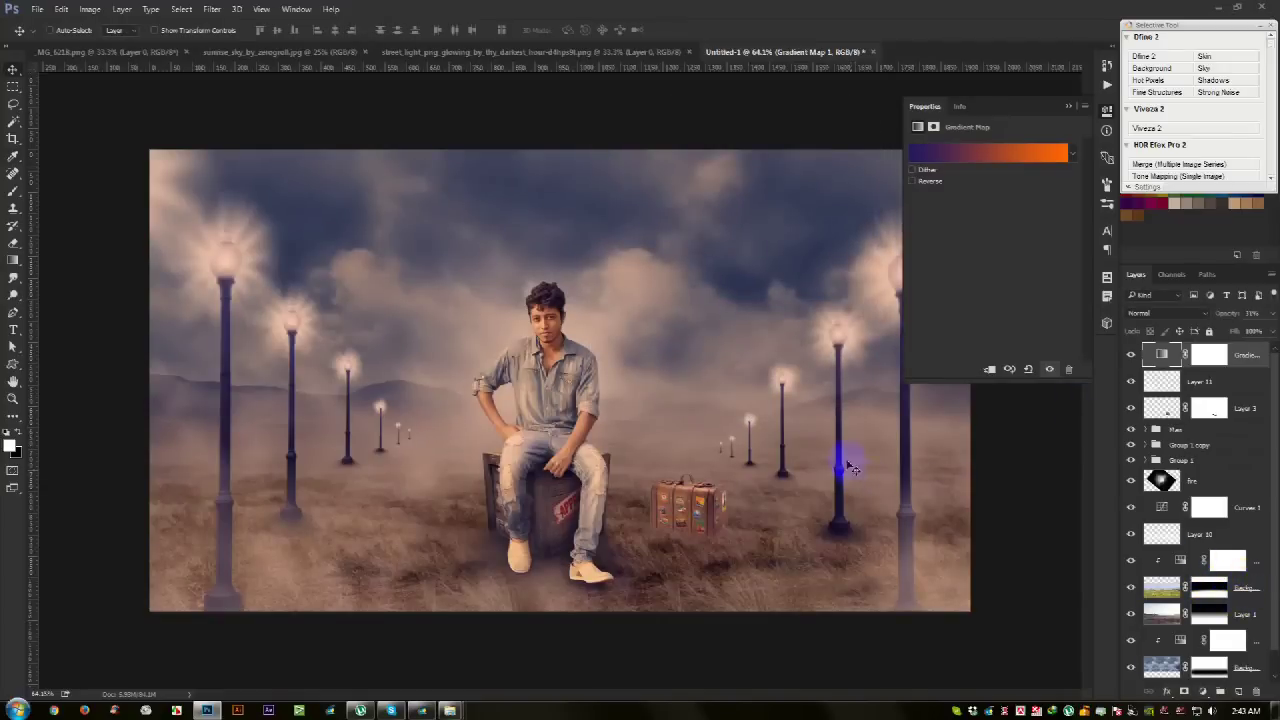
{"action": "left_click", "coordinate": [1071, 108]}
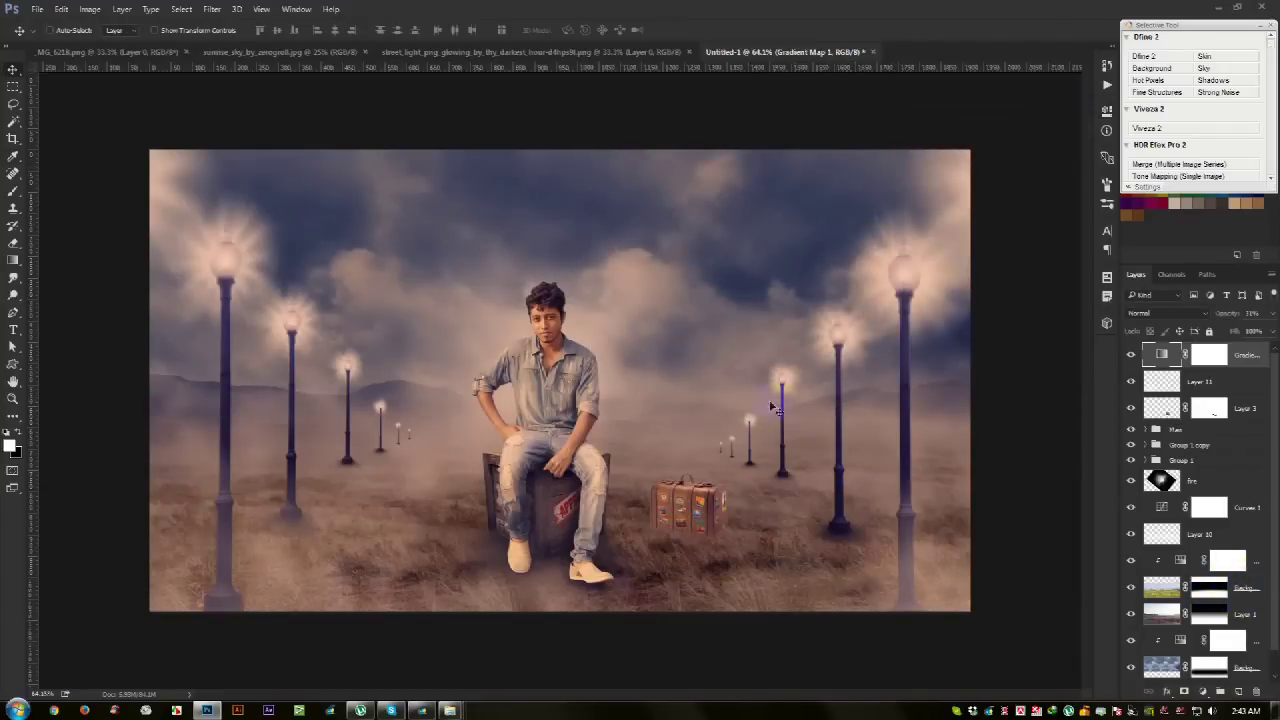
{"action": "key", "text": "ctrl+0"}
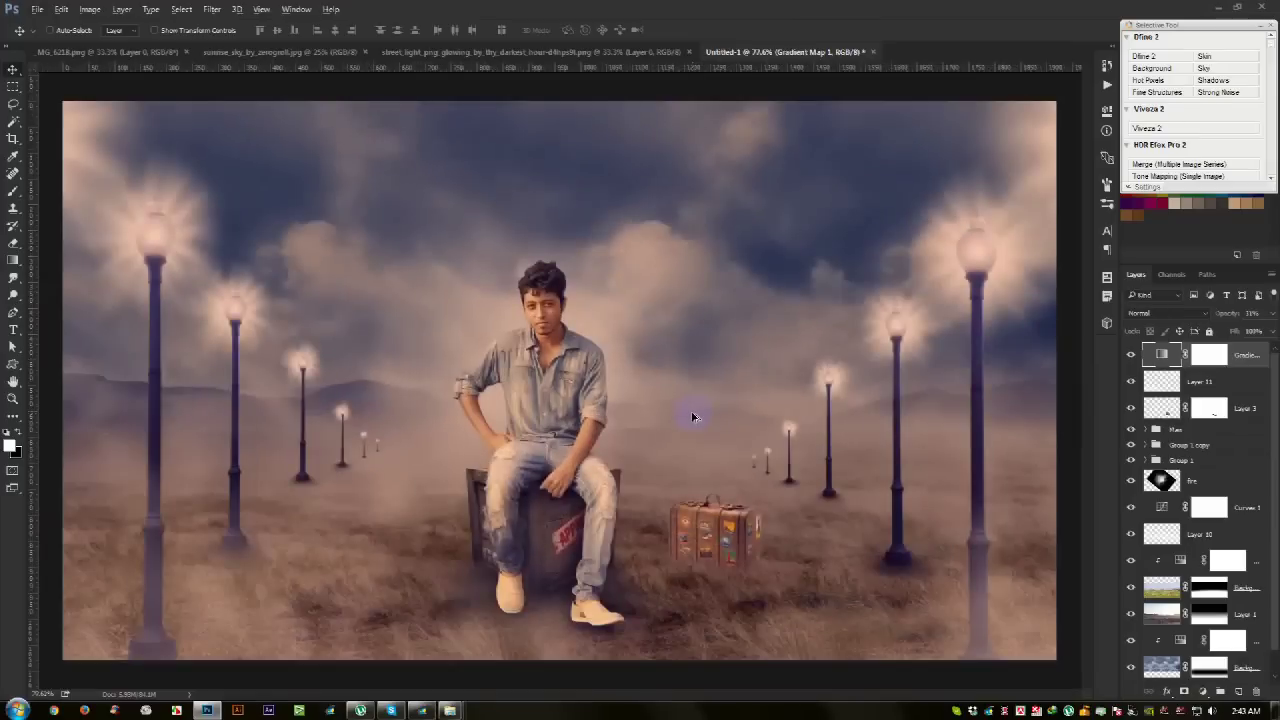
{"action": "key", "text": "ctrl+minus"}
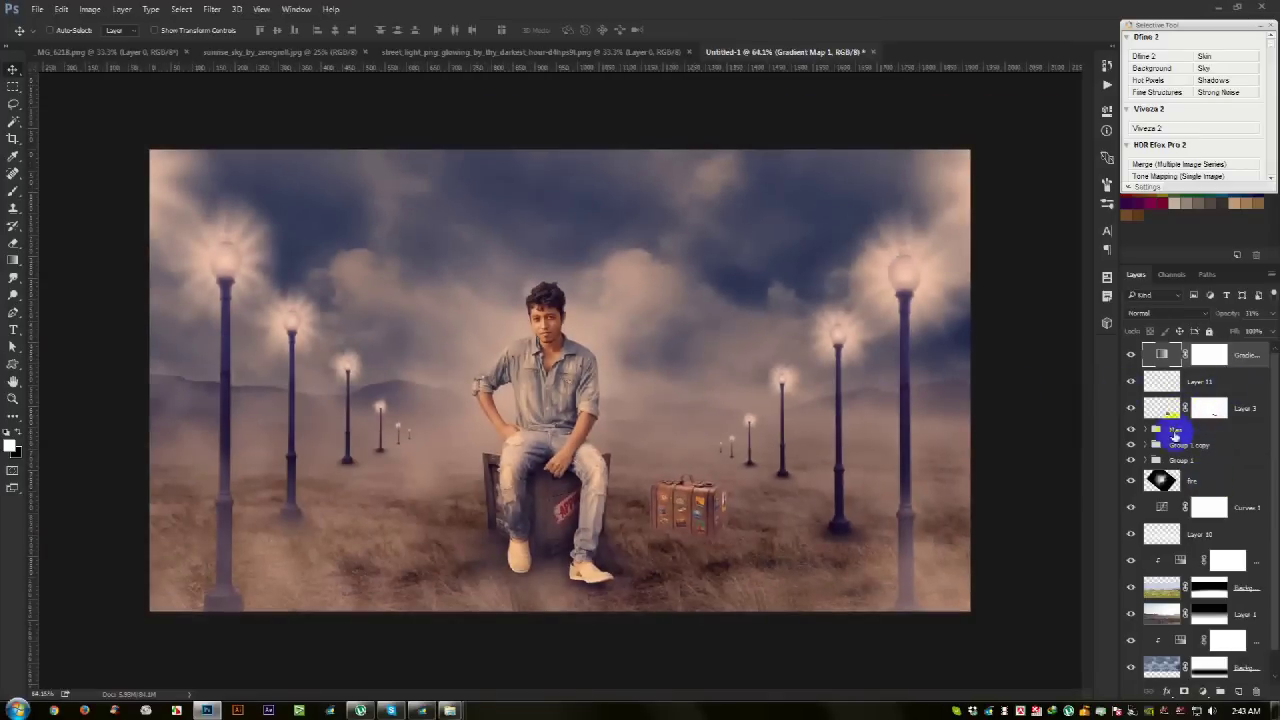
{"action": "left_click_drag", "start_coordinate": [1247, 357], "coordinate": [1237, 685]}
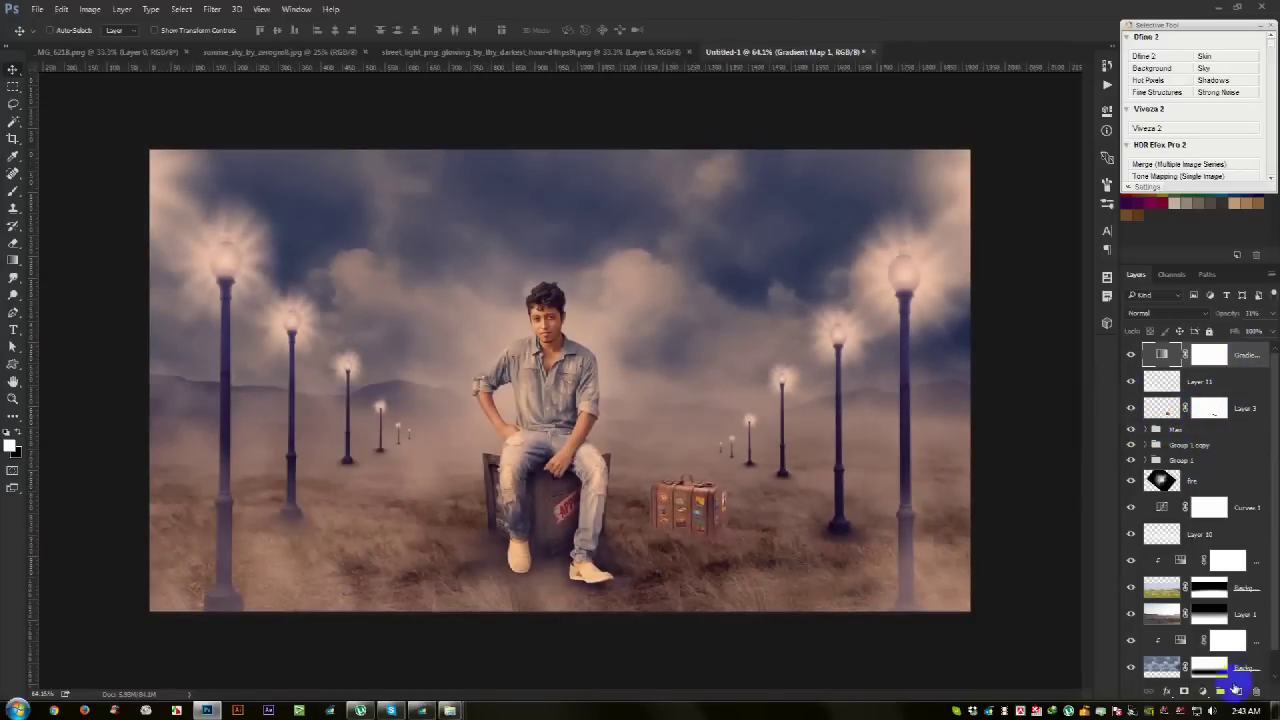
{"action": "left_click", "coordinate": [1238, 691]}
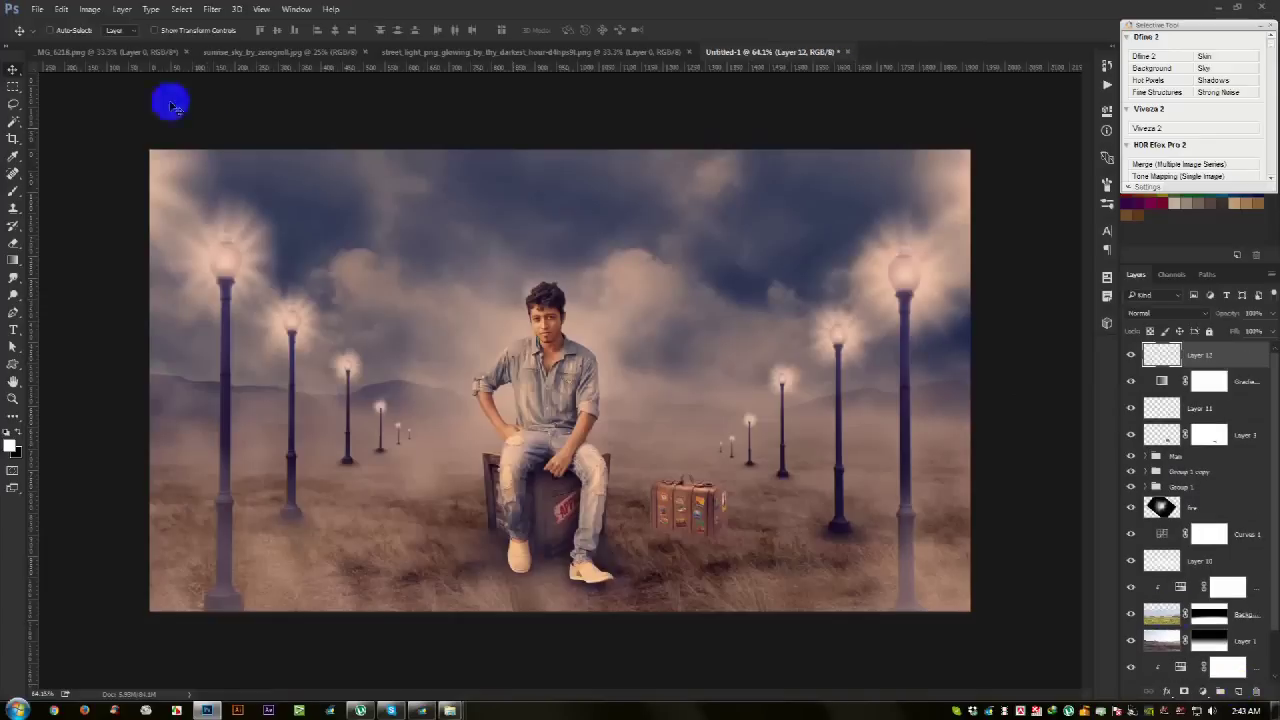
Step: Stamp the merged composite onto Layer 12 using Image > Apply Image
{"action": "left_click", "coordinate": [90, 9]}
{"action": "left_click", "coordinate": [137, 206]}
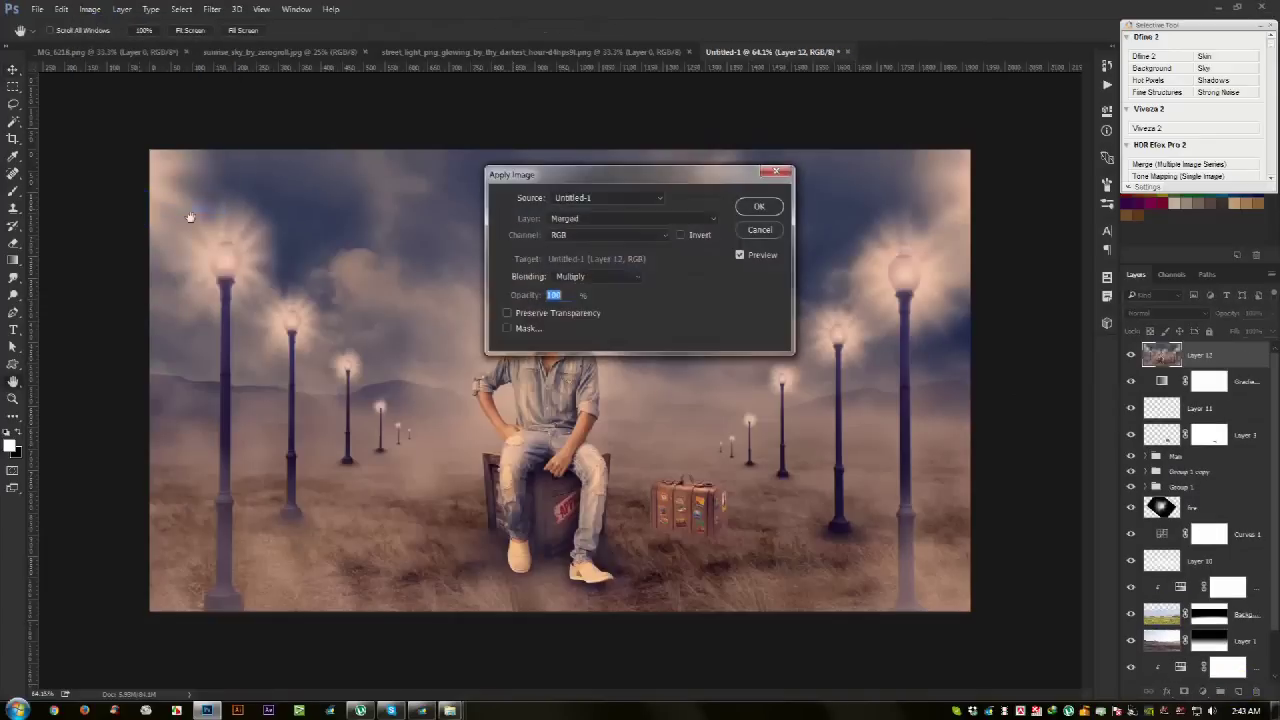
{"action": "left_click", "coordinate": [752, 209]}
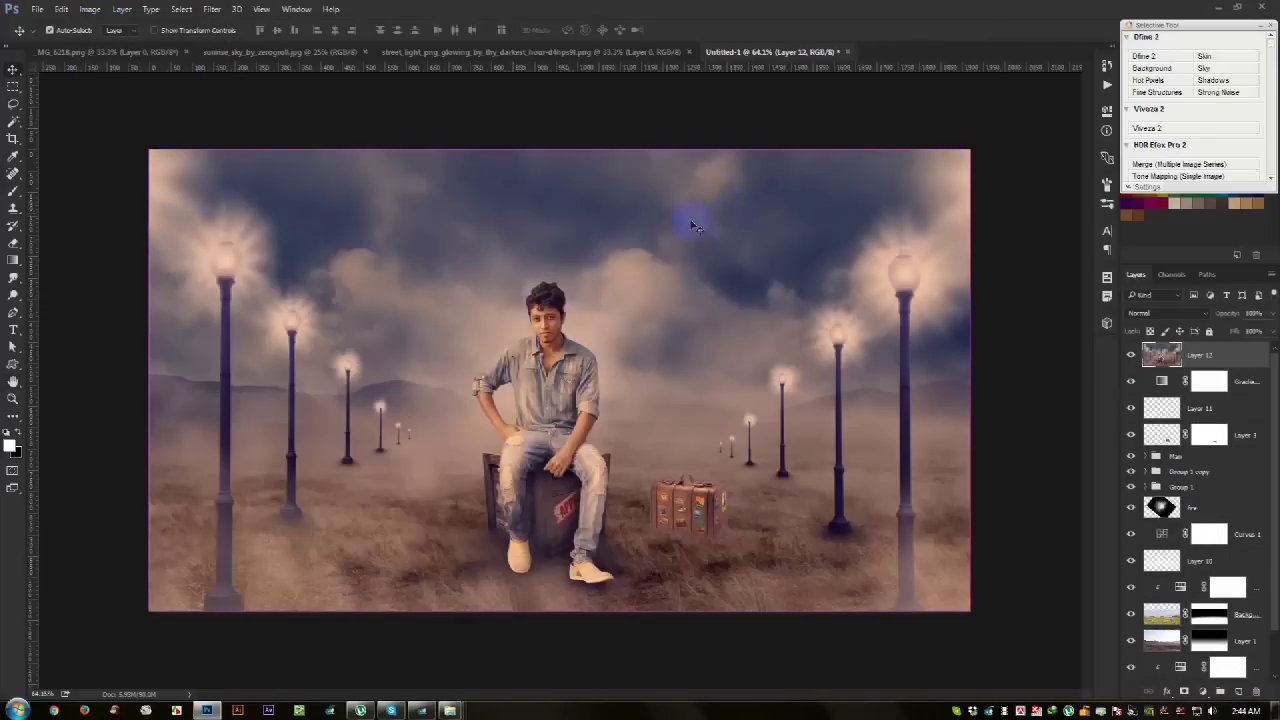
Step: Close the street light, sunrise sky and man source images, then bring up the save dialog
{"action": "left_click", "coordinate": [447, 52]}
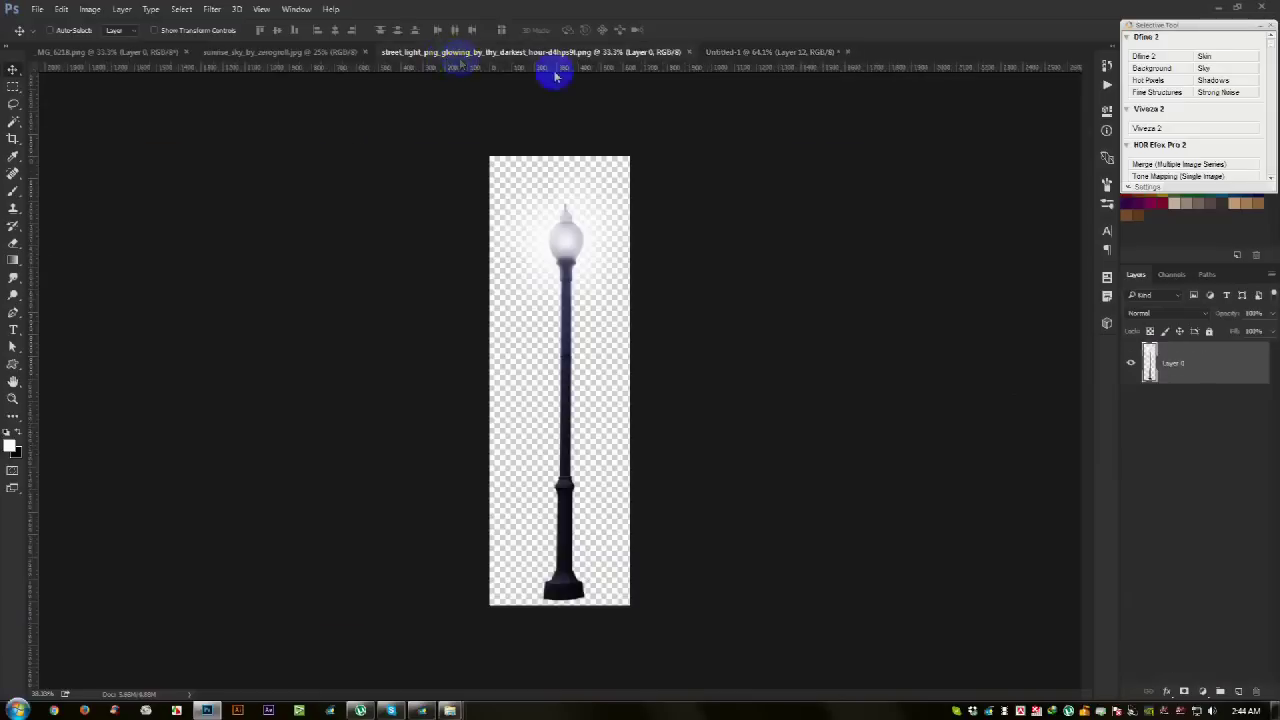
{"action": "left_click", "coordinate": [690, 52]}
{"action": "left_click", "coordinate": [325, 52]}
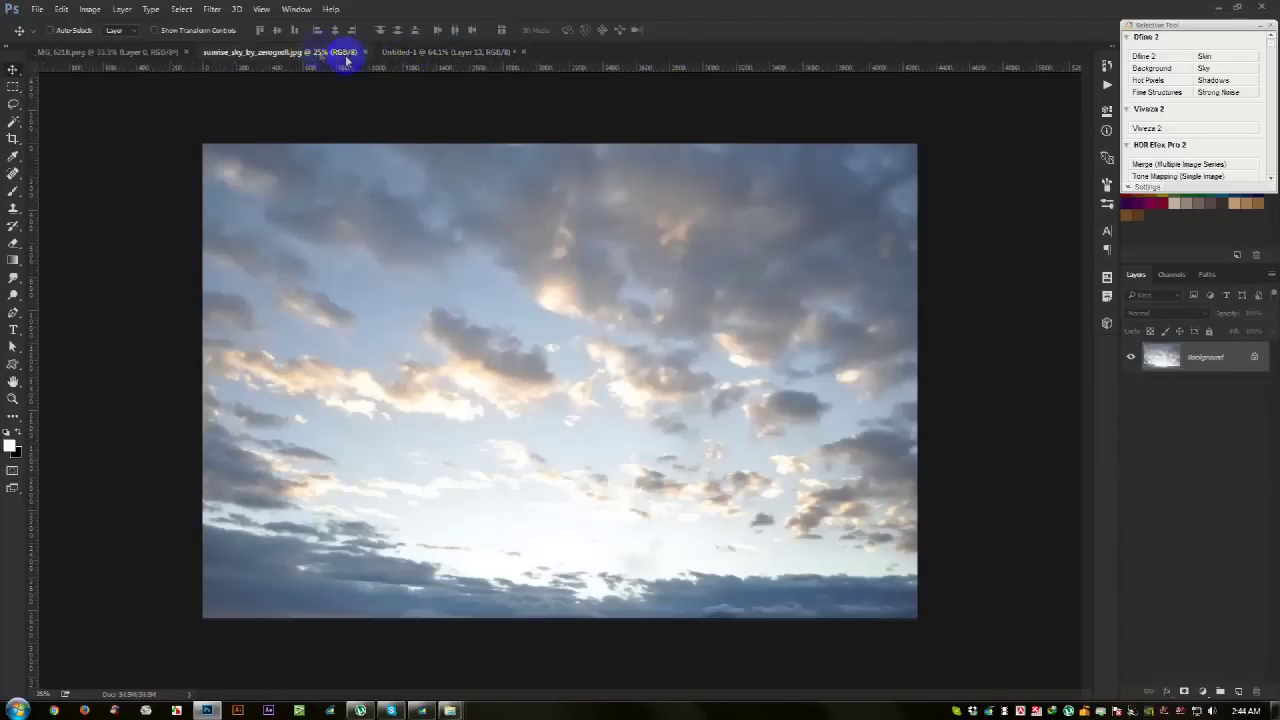
{"action": "left_click", "coordinate": [365, 52]}
{"action": "left_click", "coordinate": [170, 52]}
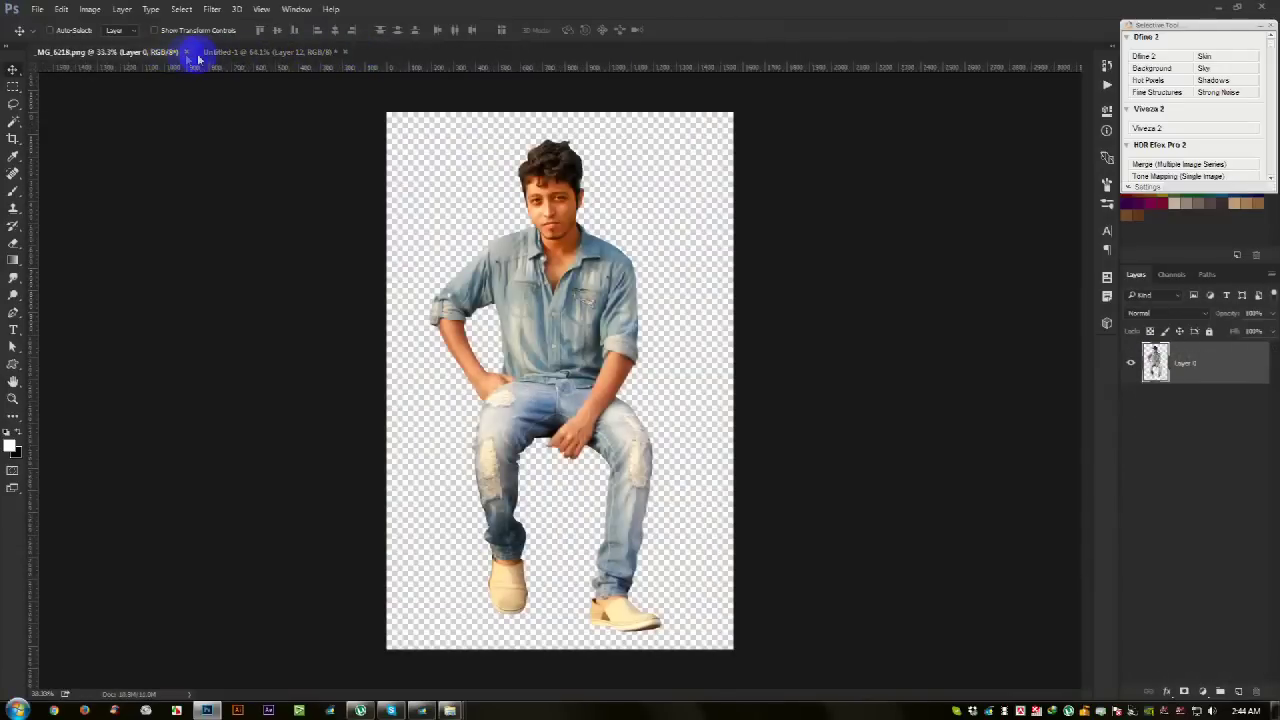
{"action": "left_click", "coordinate": [185, 52]}
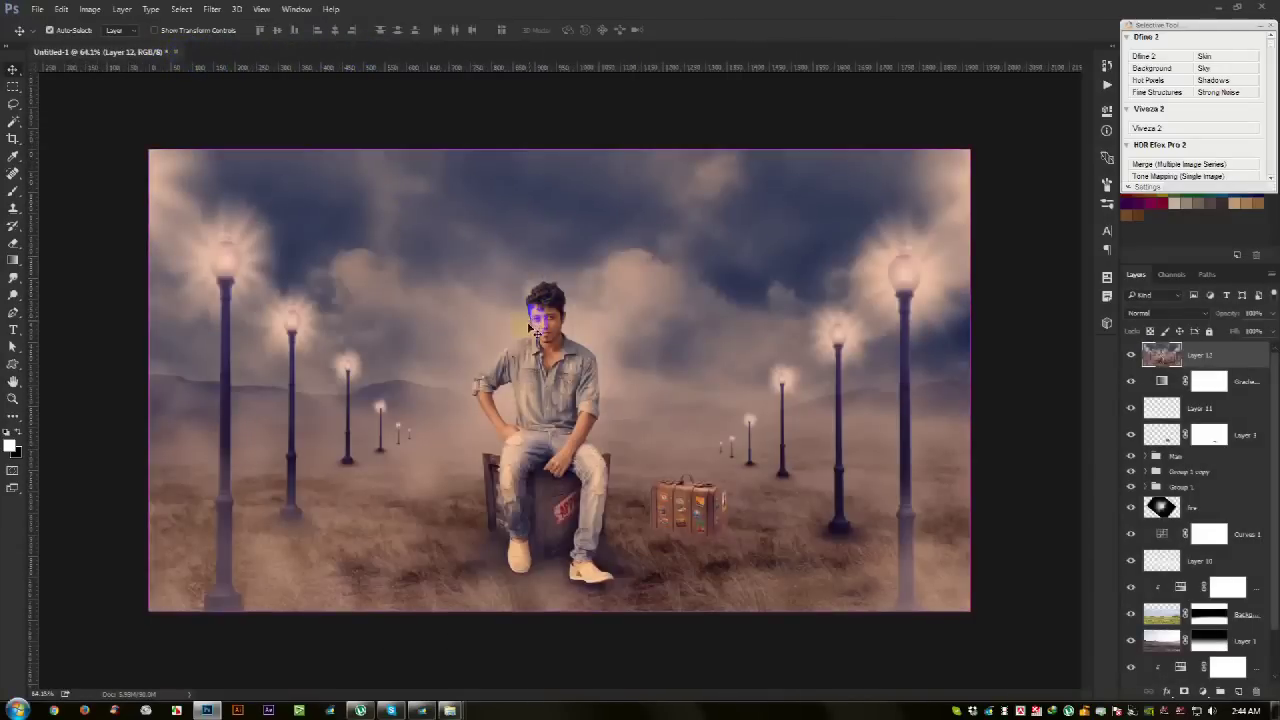
{"action": "key", "text": "ctrl+s"}
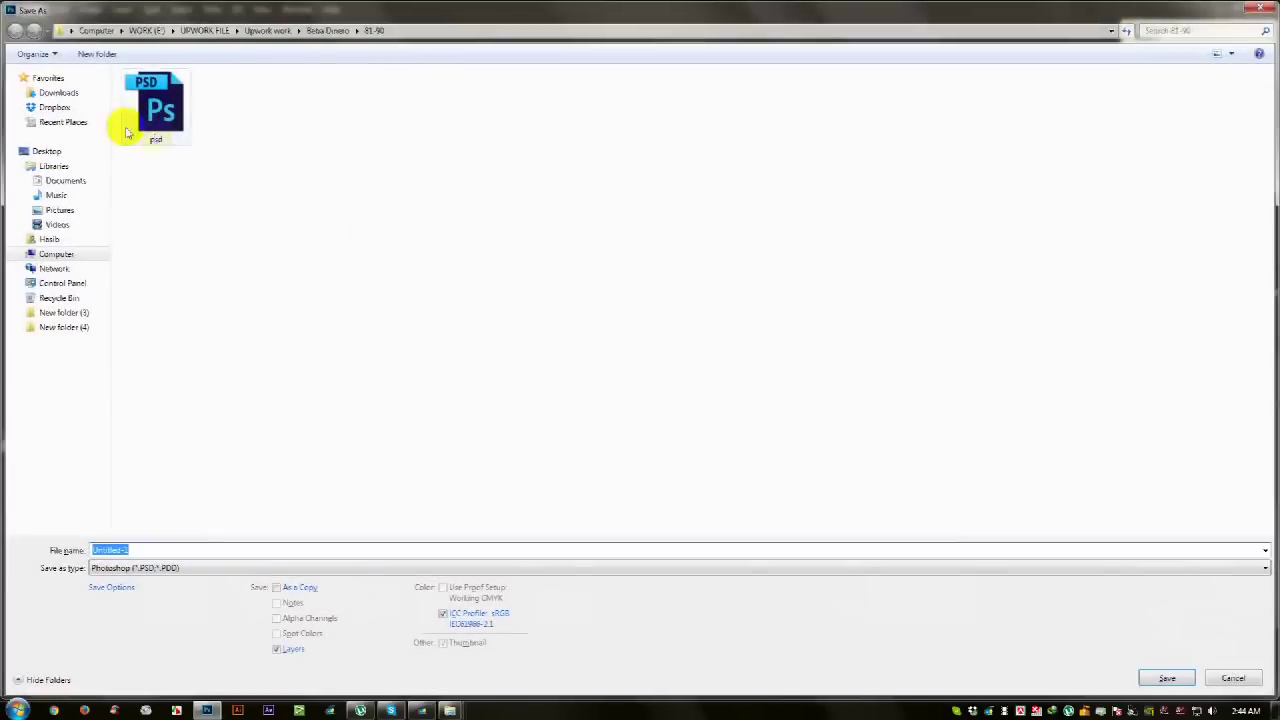
Step: Choose the Desktop, name the file Manipulation and save it in PSD format
{"action": "left_click", "coordinate": [40, 151]}
{"action": "double_click", "coordinate": [236, 551]}
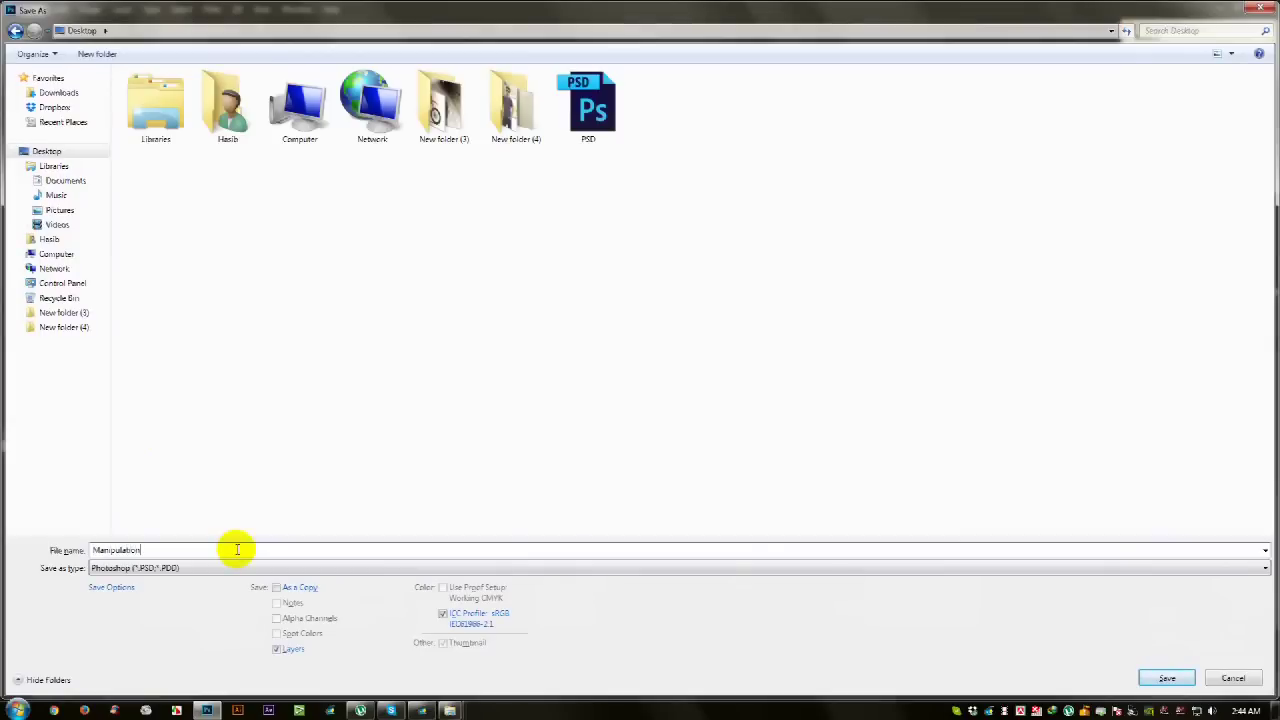
{"action": "key", "text": "Return"}
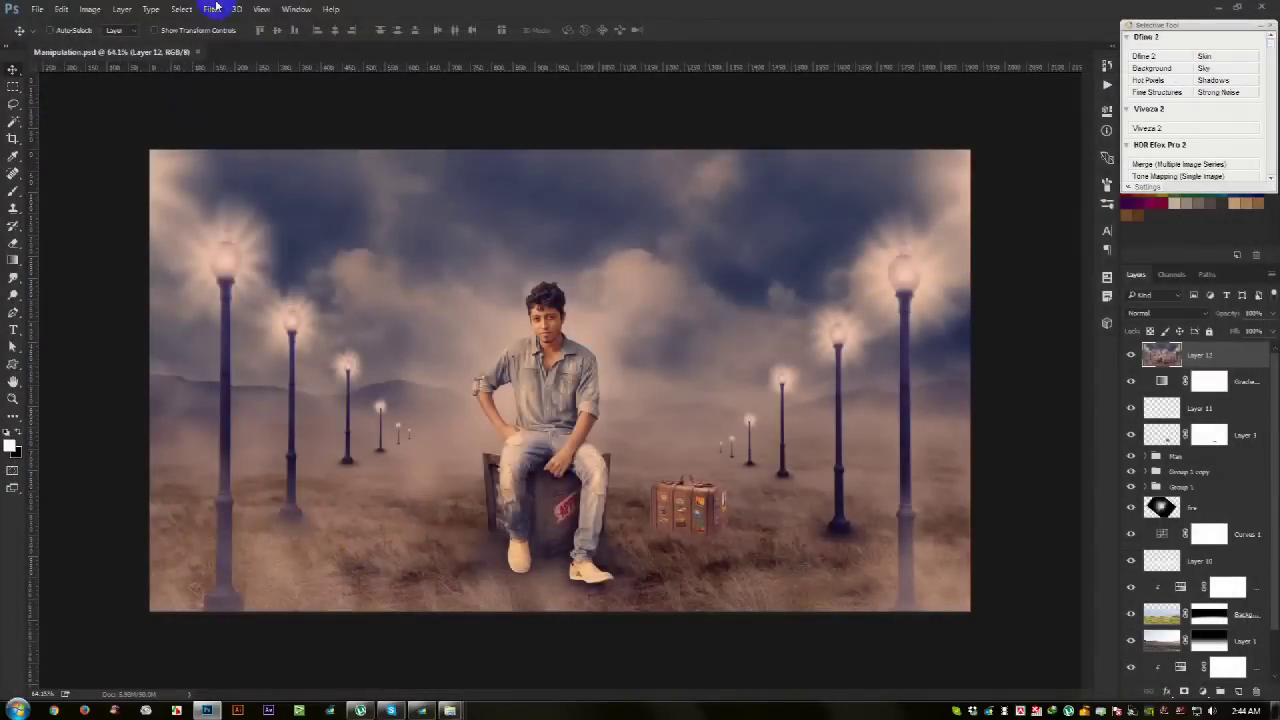
{"action": "left_click", "coordinate": [212, 9]}
Step: Draw a Camera Raw graduated filter from the suitcase up into the sky
{"action": "left_click", "coordinate": [257, 108]}
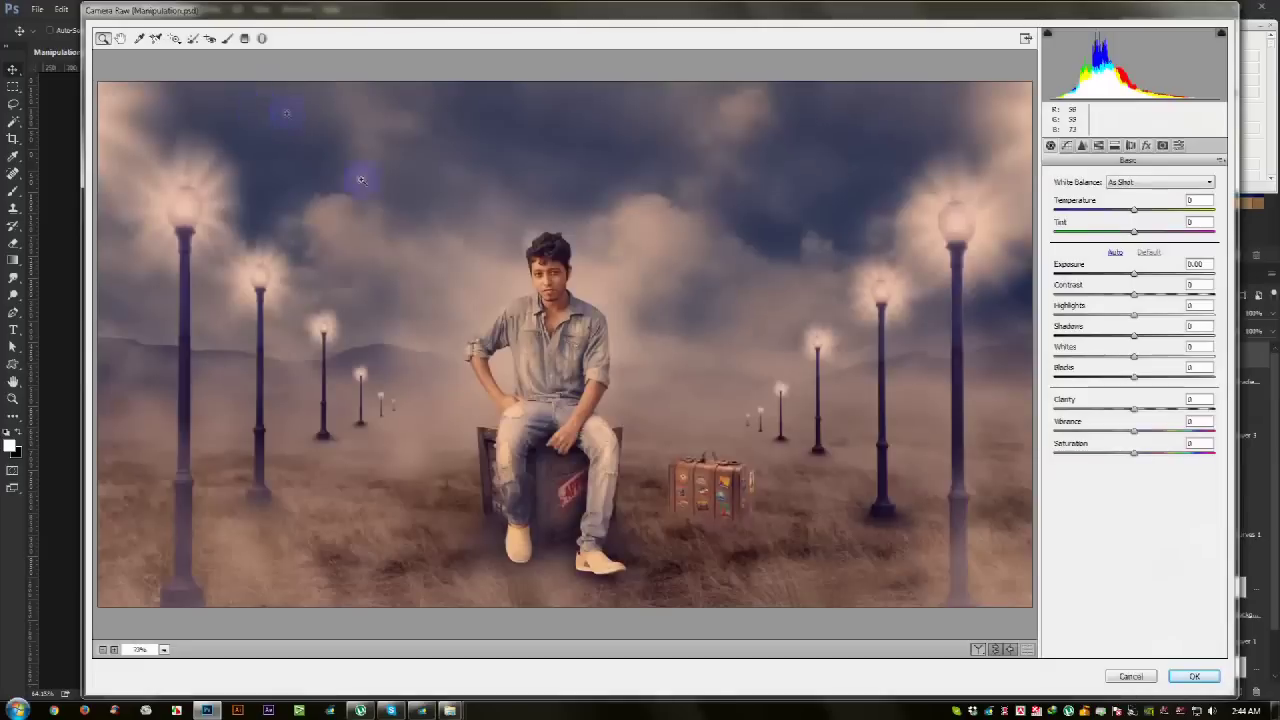
{"action": "left_click", "coordinate": [553, 250]}
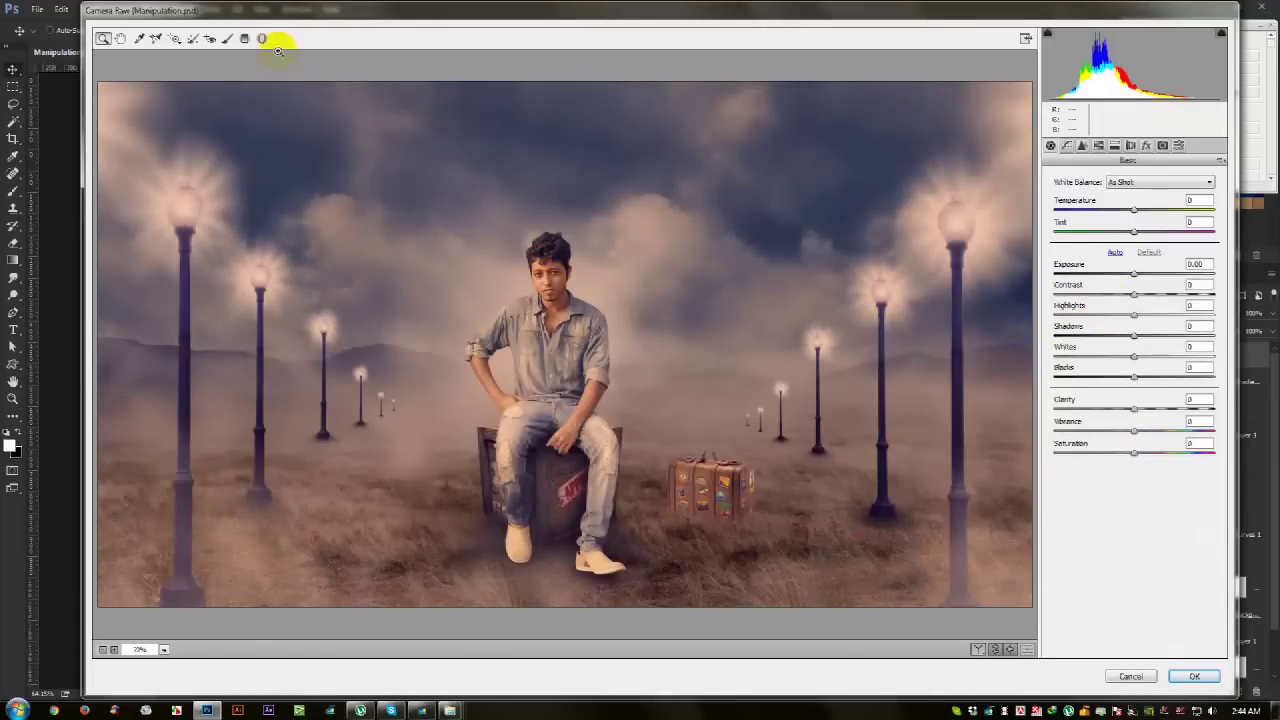
{"action": "left_click", "coordinate": [246, 39]}
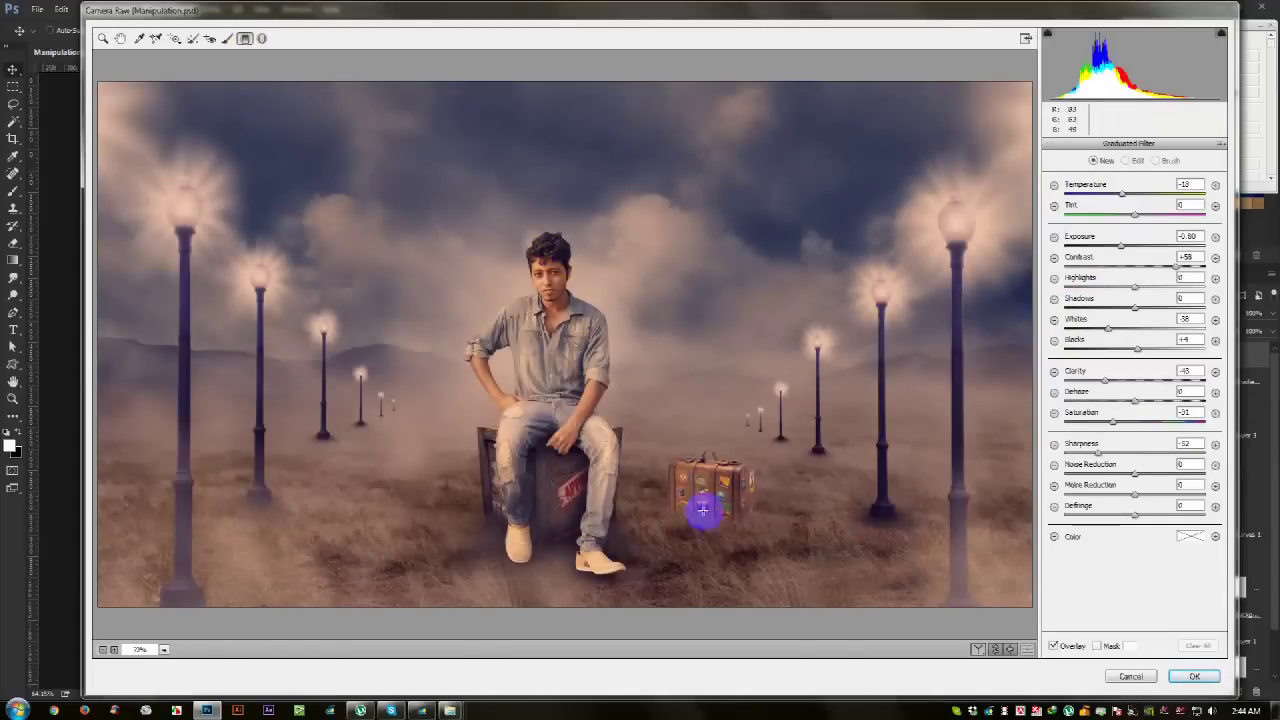
{"action": "mouse_move", "coordinate": [686, 562]}
{"action": "left_mouse_down"}
{"action": "mouse_move", "coordinate": [592, 128]}
{"action": "mouse_move", "coordinate": [656, 94]}
{"action": "left_mouse_up"}
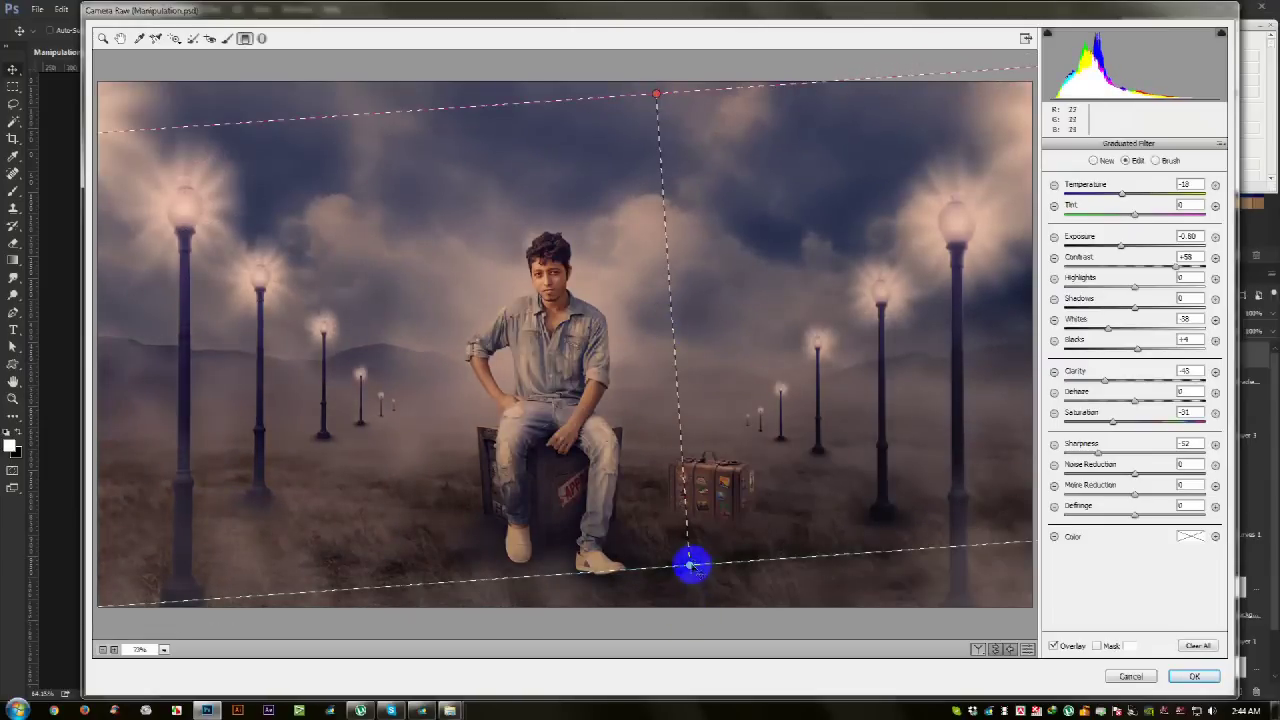
{"action": "left_click_drag", "start_coordinate": [650, 586], "coordinate": [638, 596]}
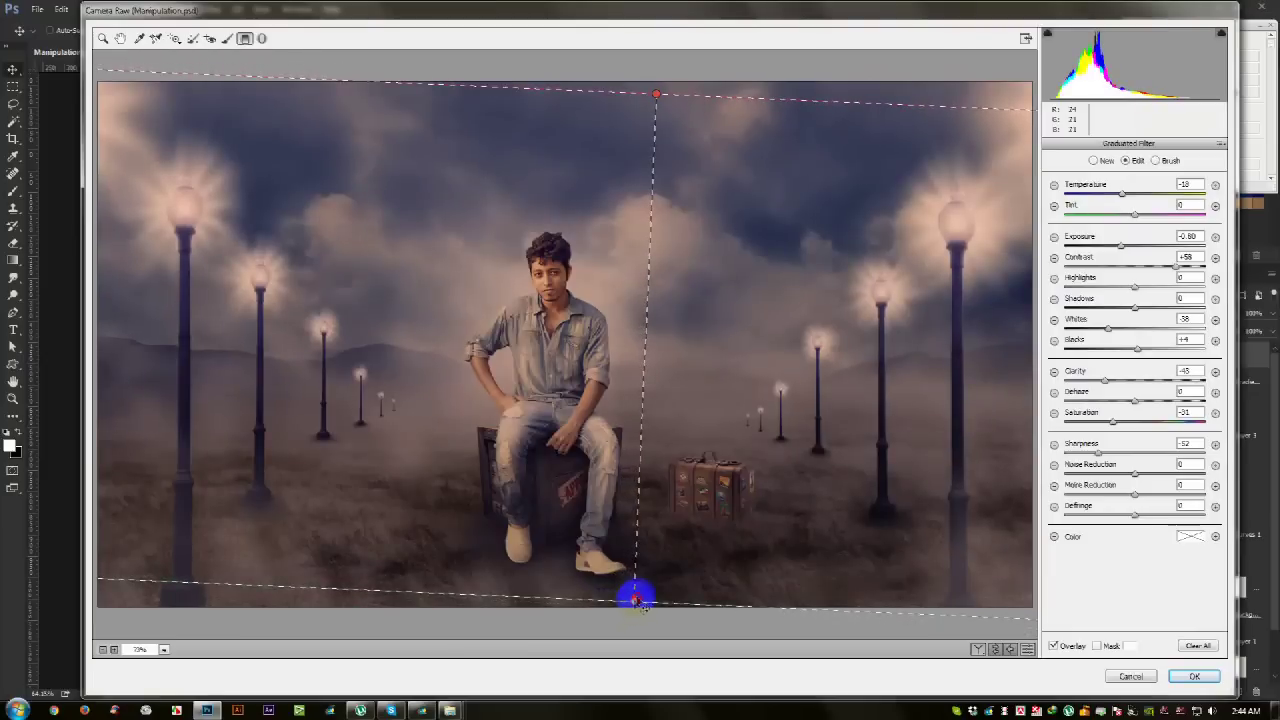
Step: Zero the graduated filter's exposure, contrast, whites, blacks and clarity values
{"action": "type", "text": "0"}
{"action": "double_click", "coordinate": [1186, 236]}
{"action": "type", "text": "0"}
{"action": "double_click", "coordinate": [1186, 257]}
{"action": "type", "text": "0"}
{"action": "double_click", "coordinate": [1186, 318]}
{"action": "type", "text": "0"}
{"action": "double_click", "coordinate": [1186, 340]}
{"action": "type", "text": "0"}
{"action": "double_click", "coordinate": [1186, 371]}
{"action": "type", "text": "0.00"}
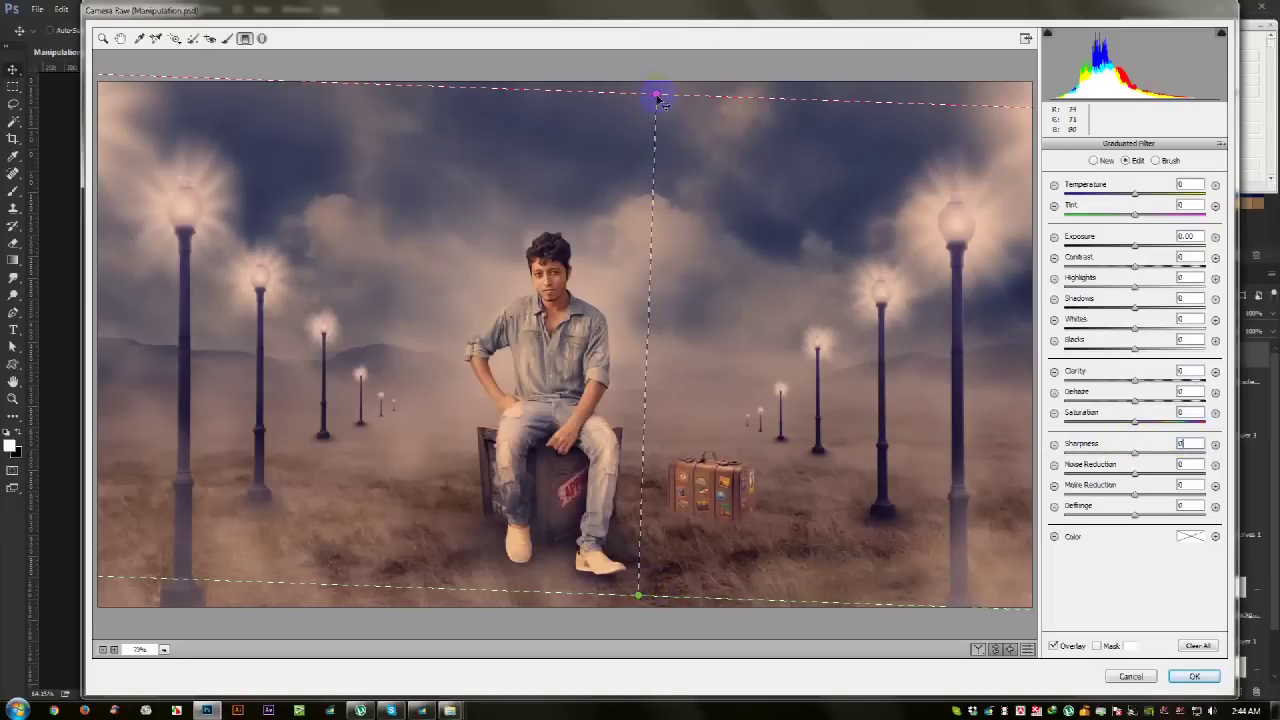
Step: Make the gradient vertical at Exposure -1.30, fading from mid-image to past the bottom edge
{"action": "left_click_drag", "start_coordinate": [655, 98], "coordinate": [573, 90]}
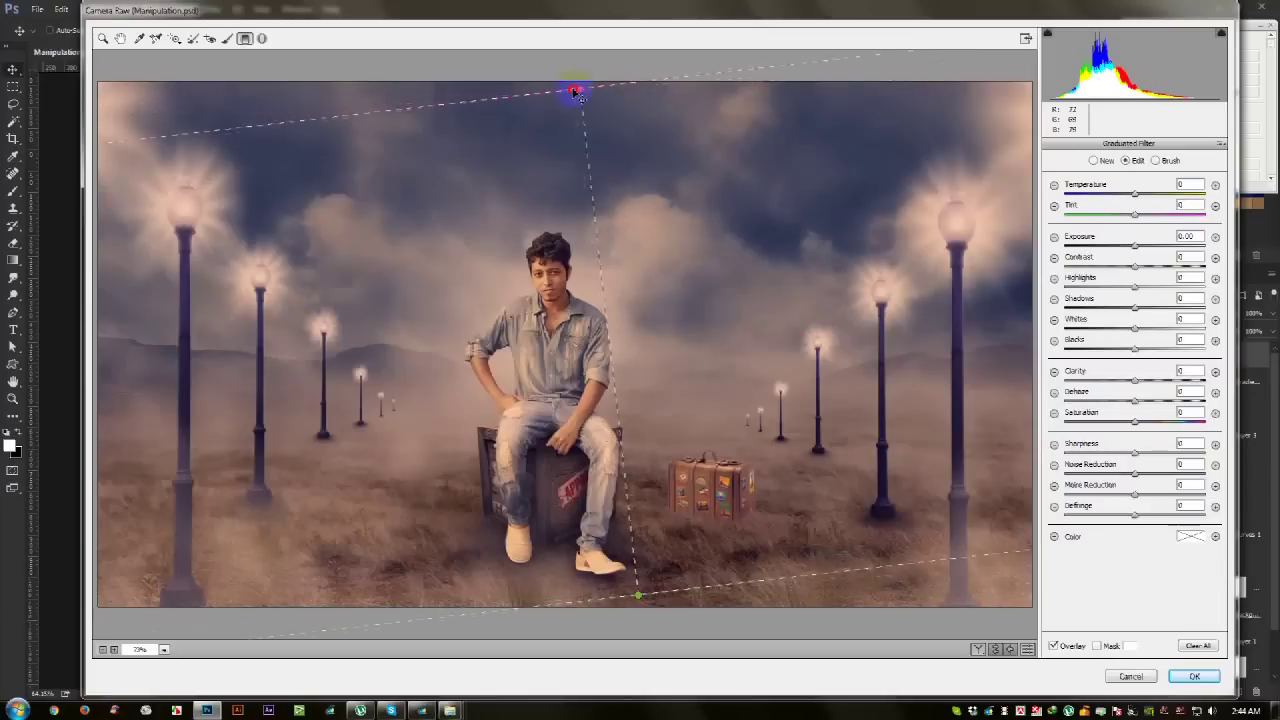
{"action": "left_click_drag", "start_coordinate": [638, 597], "coordinate": [574, 589]}
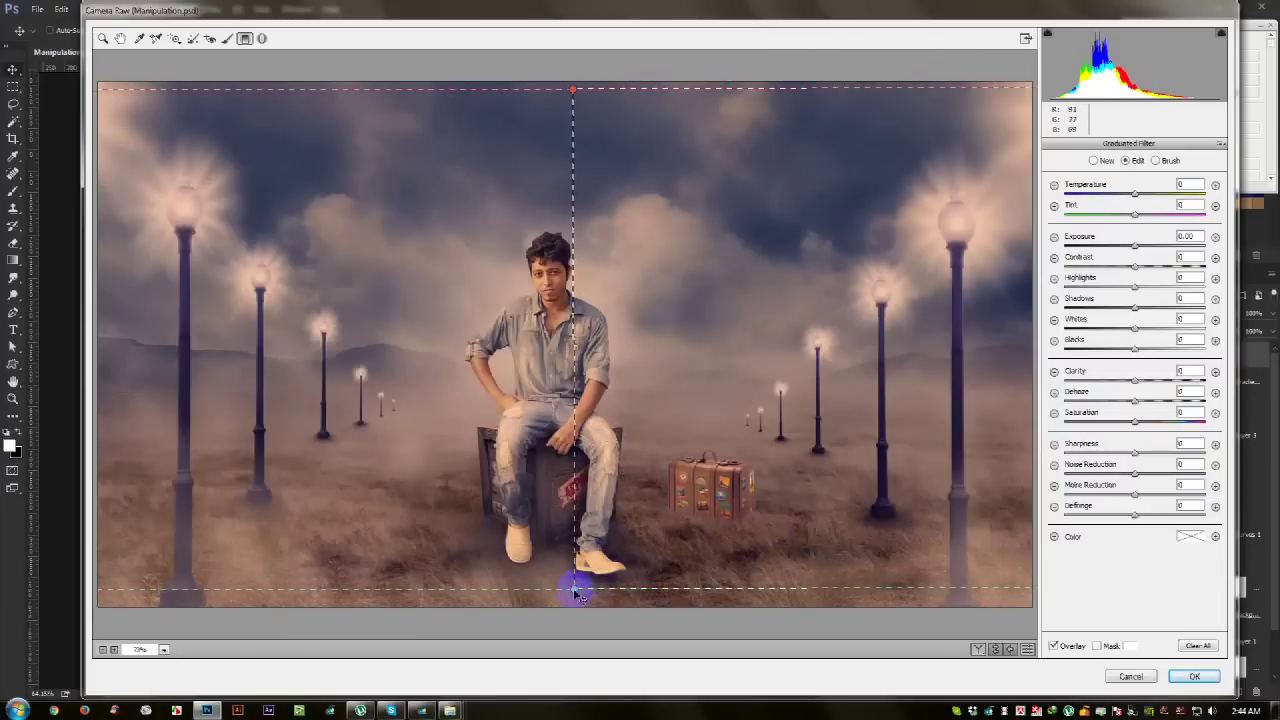
{"action": "left_click_drag", "start_coordinate": [574, 583], "coordinate": [578, 576]}
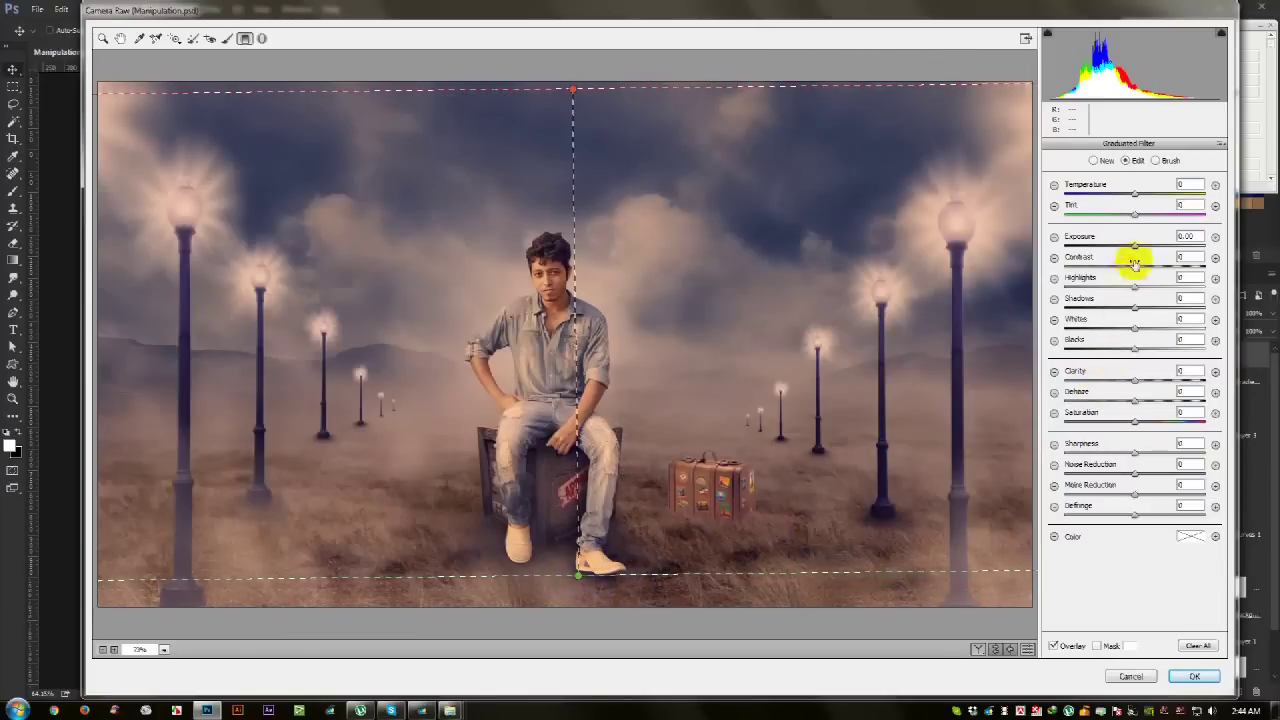
{"action": "left_click_drag", "start_coordinate": [1133, 248], "coordinate": [1113, 250]}
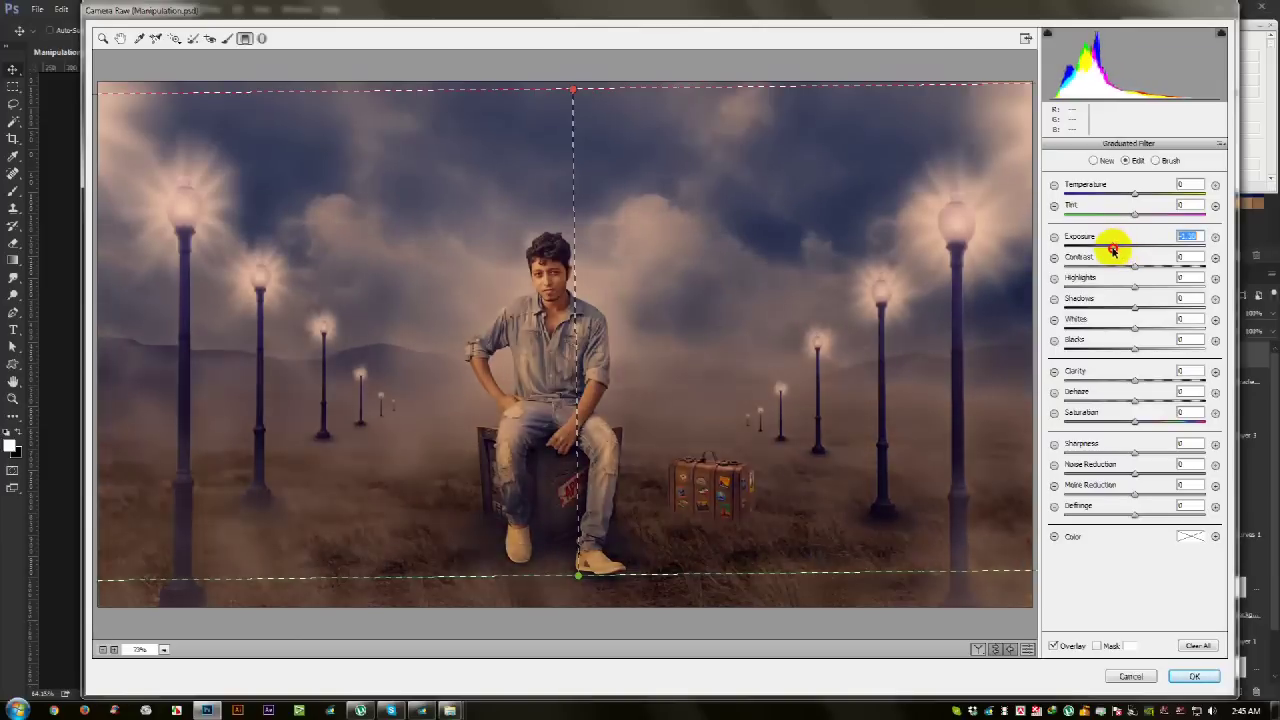
{"action": "left_click_drag", "start_coordinate": [576, 577], "coordinate": [570, 605]}
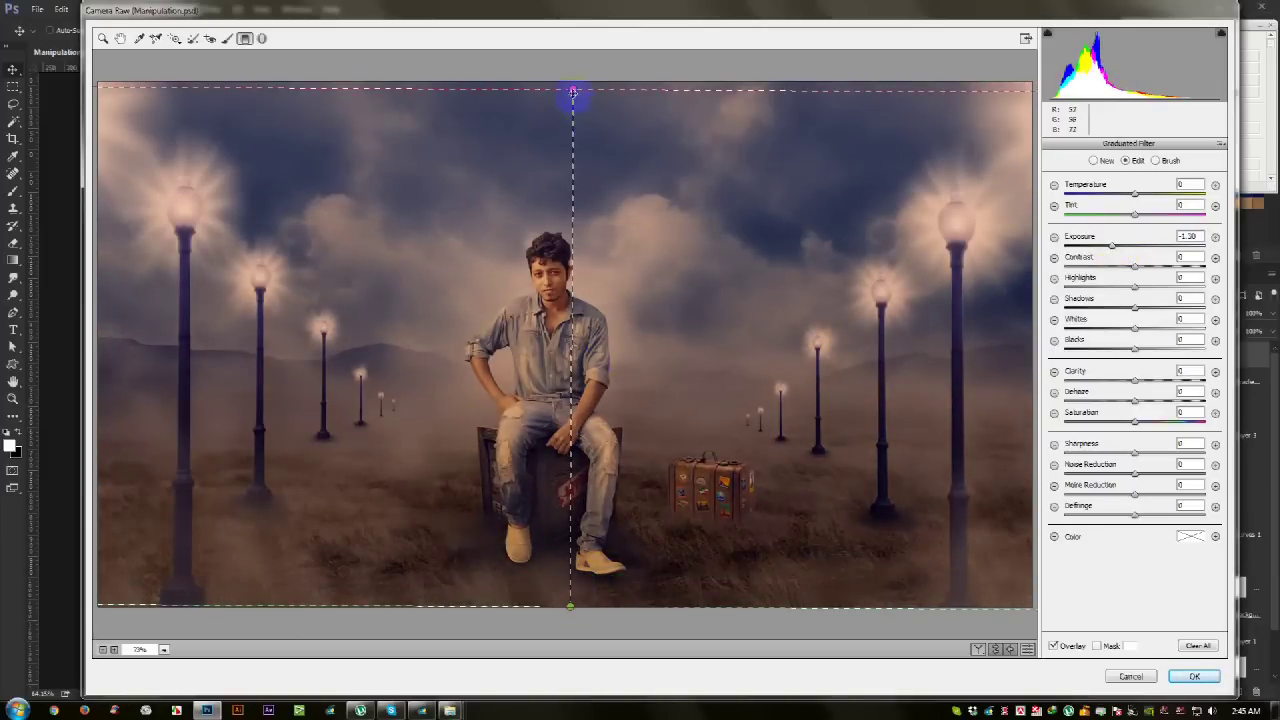
{"action": "left_click_drag", "start_coordinate": [575, 157], "coordinate": [578, 420]}
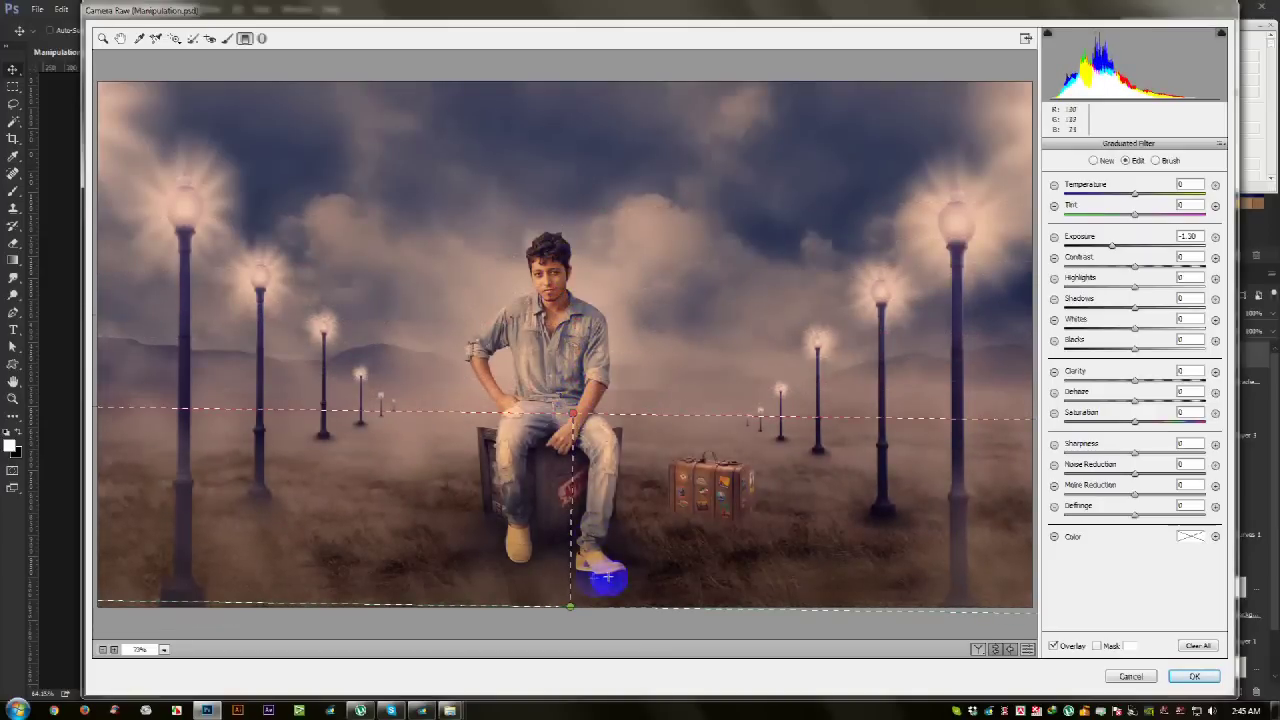
{"action": "left_click_drag", "start_coordinate": [571, 606], "coordinate": [574, 638]}
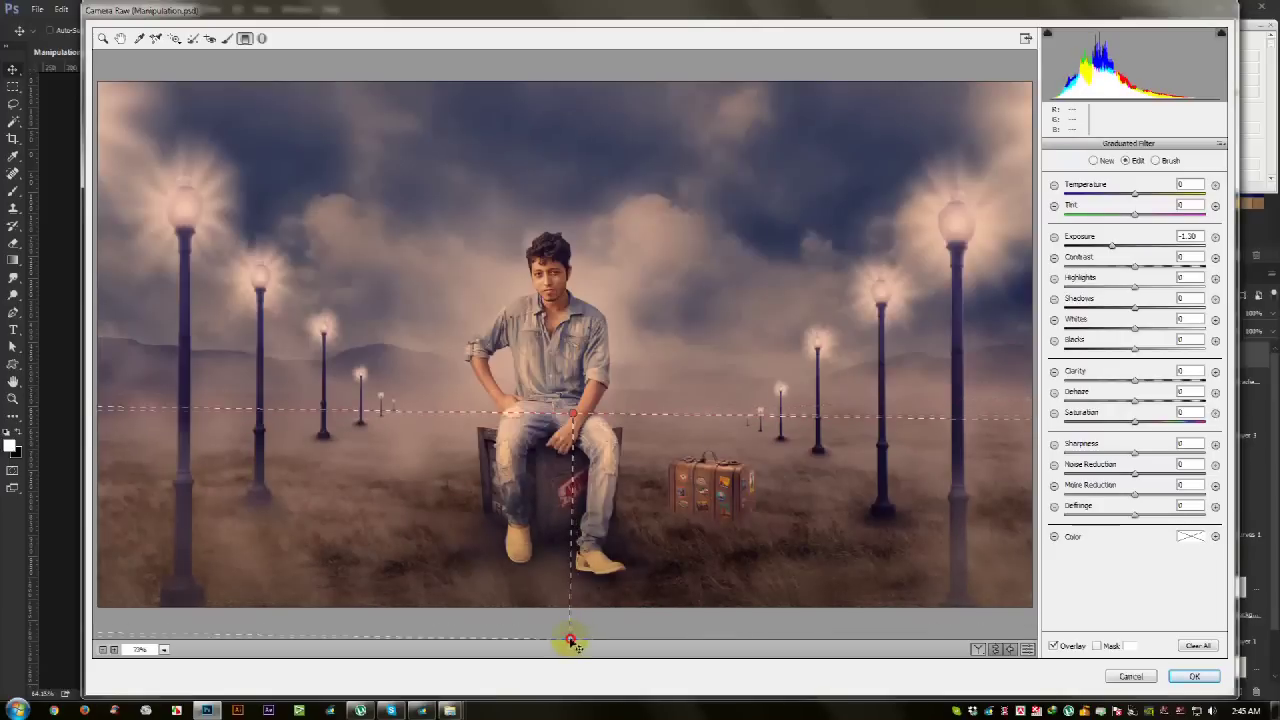
{"action": "left_click", "coordinate": [1105, 246]}
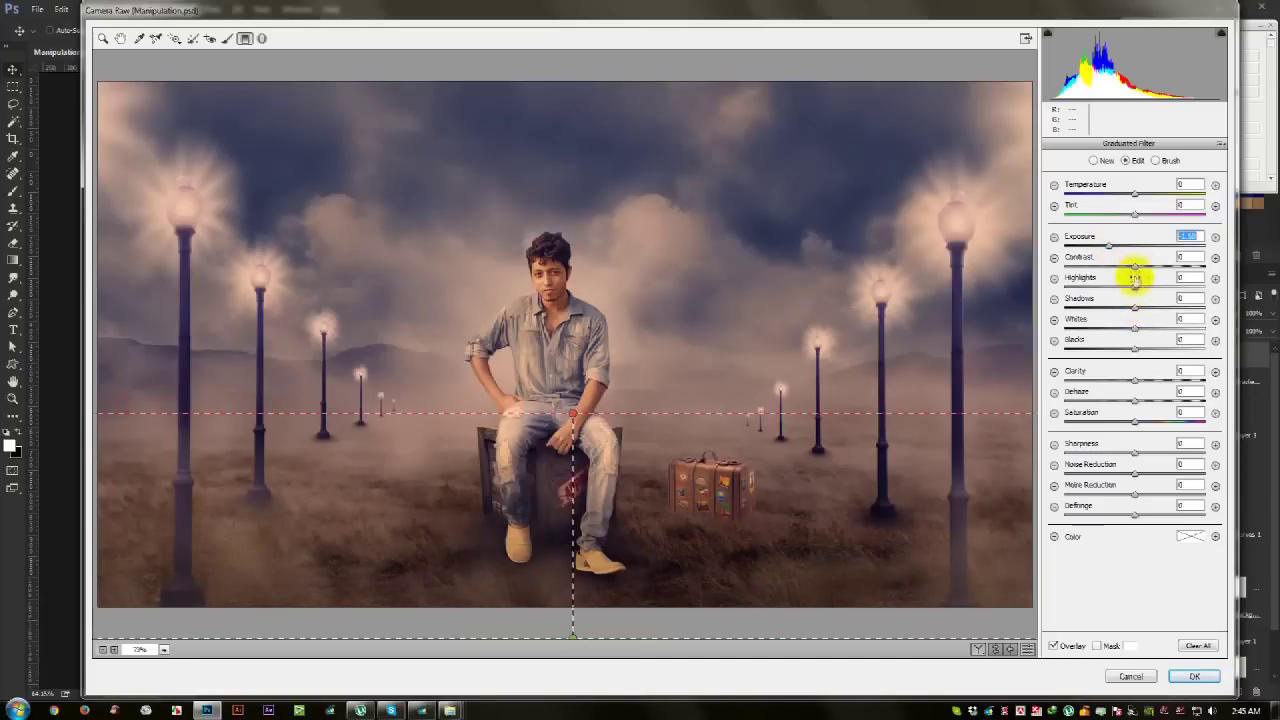
Step: Set the gradient to Highlights -73, Shadows -94, Whites -100, Clarity -50, Sharpness -72, Temperature -11
{"action": "left_click_drag", "start_coordinate": [1133, 289], "coordinate": [1077, 289]}
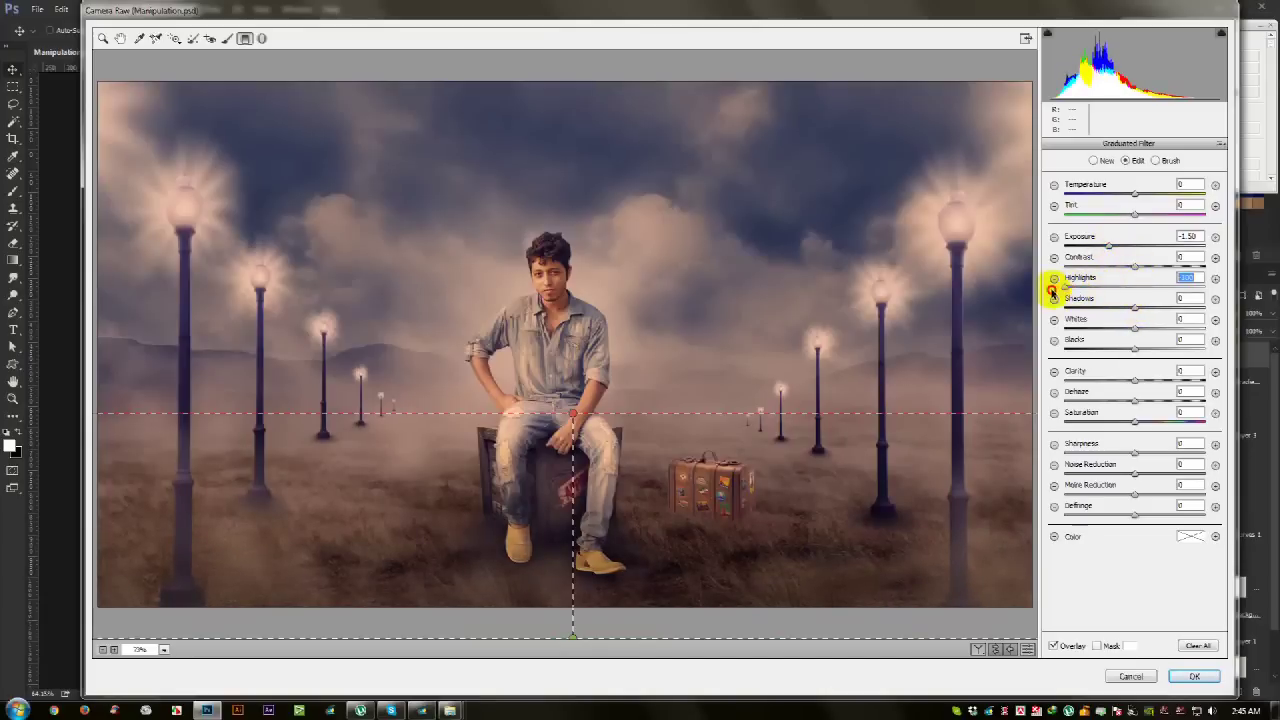
{"action": "mouse_move", "coordinate": [1131, 306]}
{"action": "left_mouse_down"}
{"action": "mouse_move", "coordinate": [1145, 306]}
{"action": "mouse_move", "coordinate": [1065, 306]}
{"action": "left_mouse_up"}
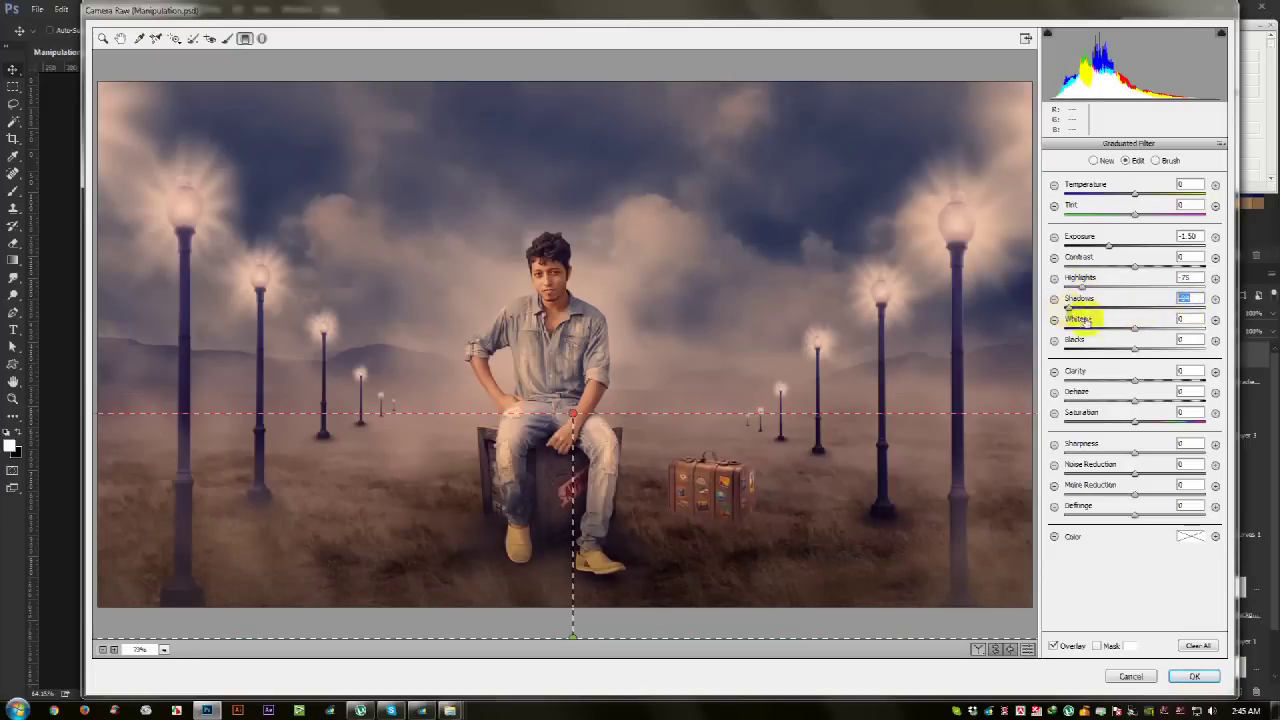
{"action": "left_click_drag", "start_coordinate": [1134, 329], "coordinate": [1059, 328]}
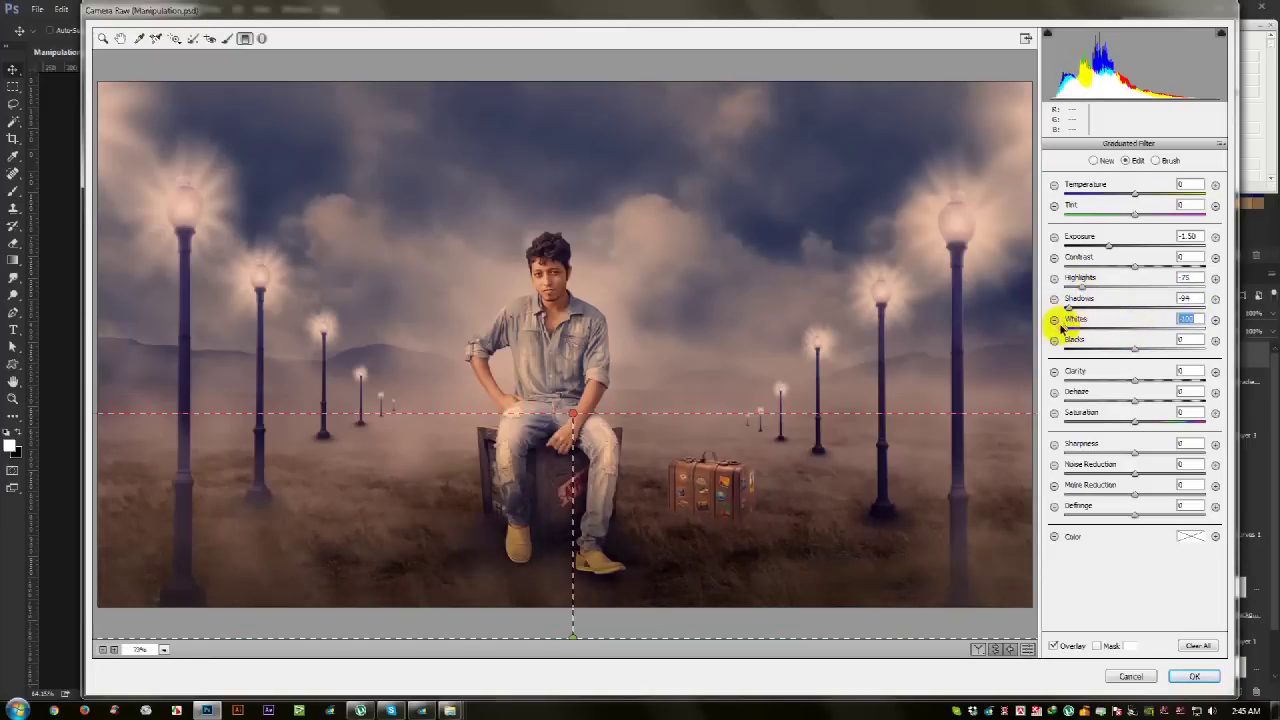
{"action": "mouse_move", "coordinate": [1128, 348]}
{"action": "left_mouse_down"}
{"action": "mouse_move", "coordinate": [1145, 350]}
{"action": "mouse_move", "coordinate": [1133, 351]}
{"action": "left_mouse_up"}
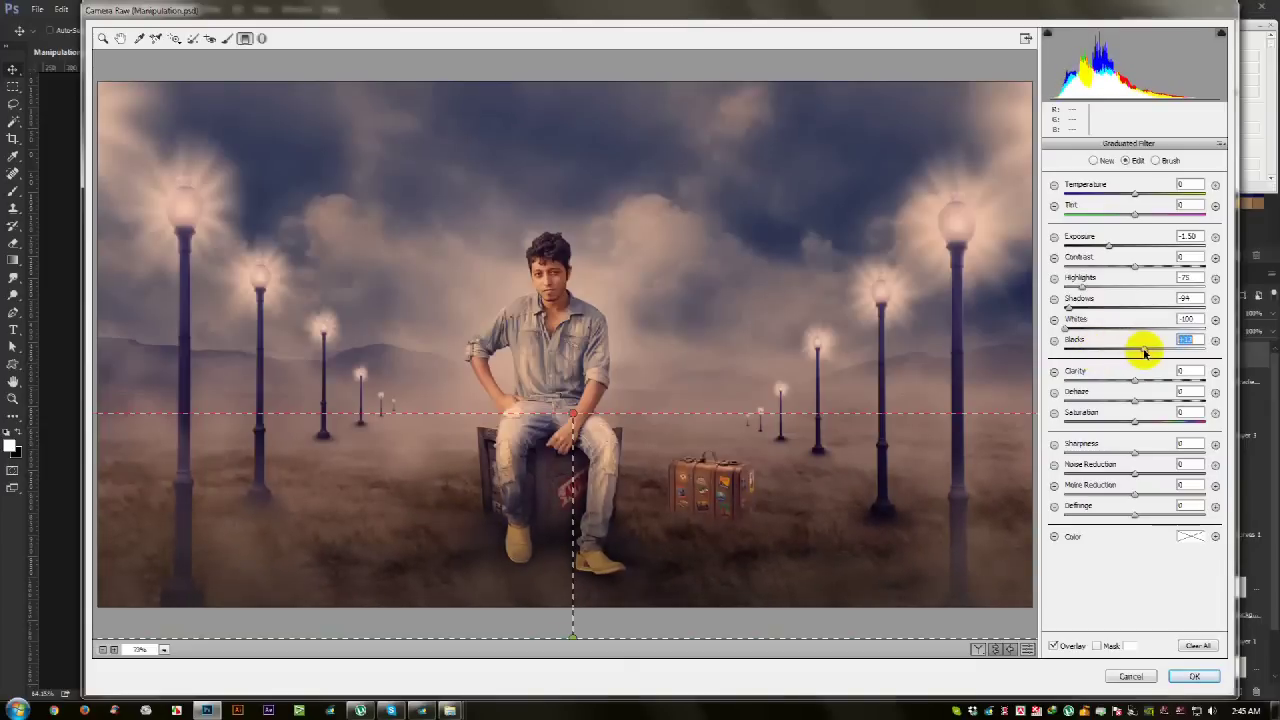
{"action": "mouse_move", "coordinate": [1134, 379]}
{"action": "left_mouse_down"}
{"action": "mouse_move", "coordinate": [1076, 384]}
{"action": "mouse_move", "coordinate": [1095, 383]}
{"action": "left_mouse_up"}
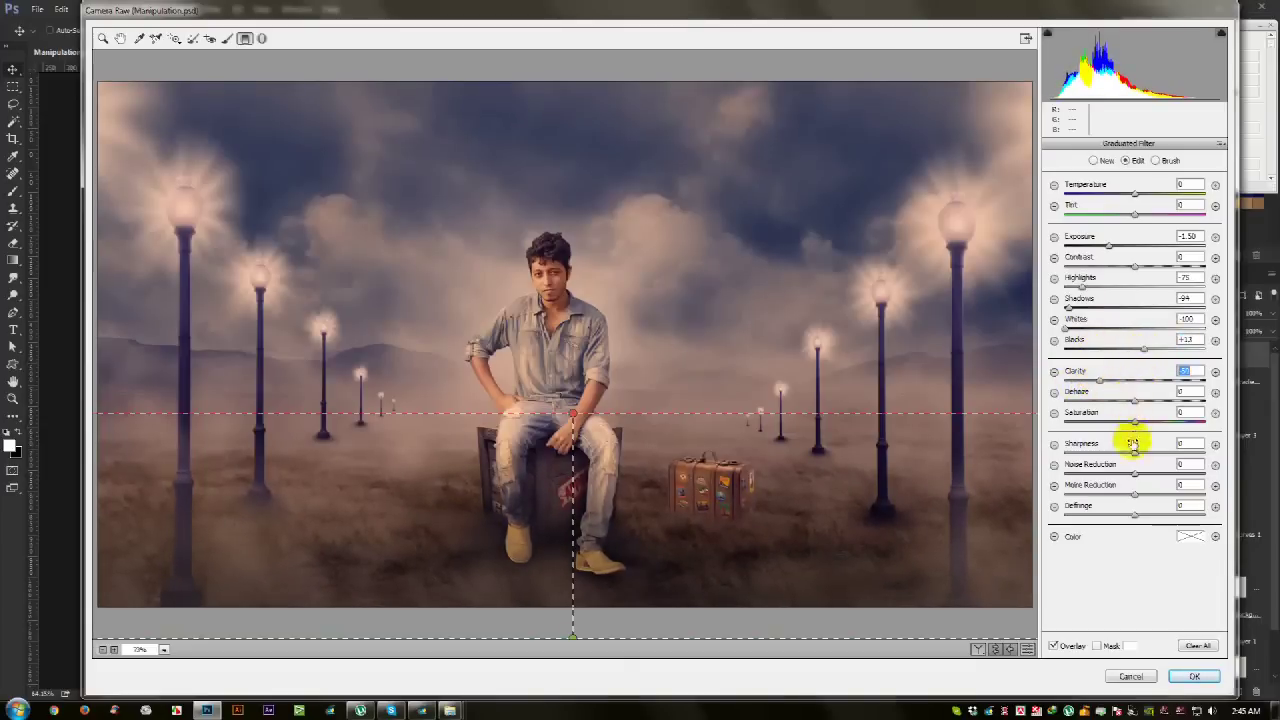
{"action": "left_click_drag", "start_coordinate": [1136, 450], "coordinate": [1098, 455]}
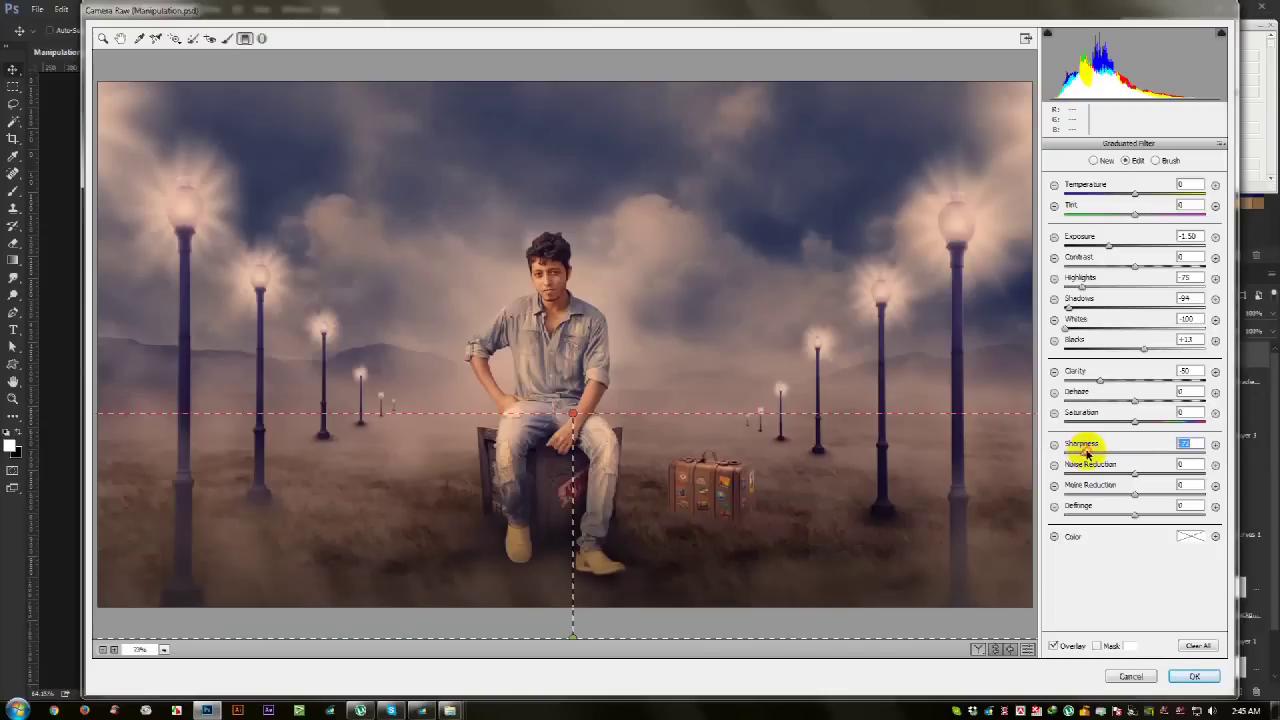
{"action": "left_click_drag", "start_coordinate": [573, 418], "coordinate": [576, 403]}
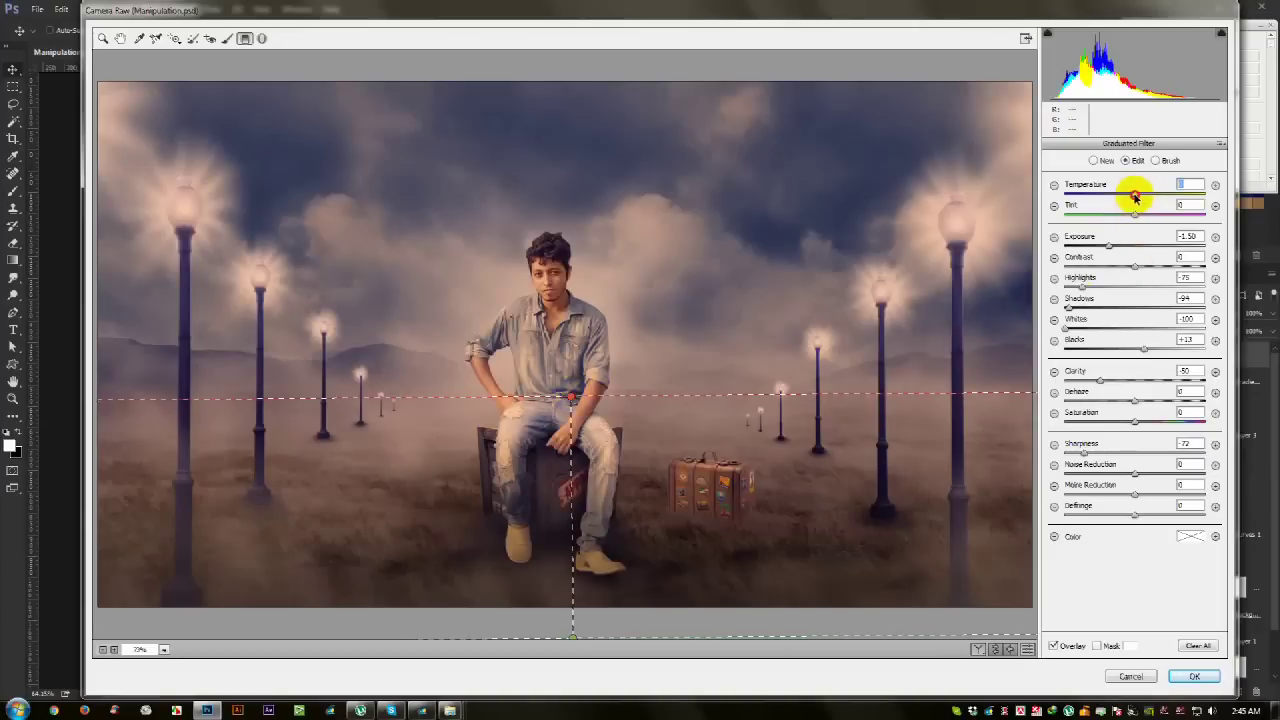
{"action": "mouse_move", "coordinate": [1145, 195]}
{"action": "left_mouse_down"}
{"action": "mouse_move", "coordinate": [1128, 195]}
{"action": "mouse_move", "coordinate": [1143, 216]}
{"action": "mouse_move", "coordinate": [1131, 218]}
{"action": "left_mouse_up"}
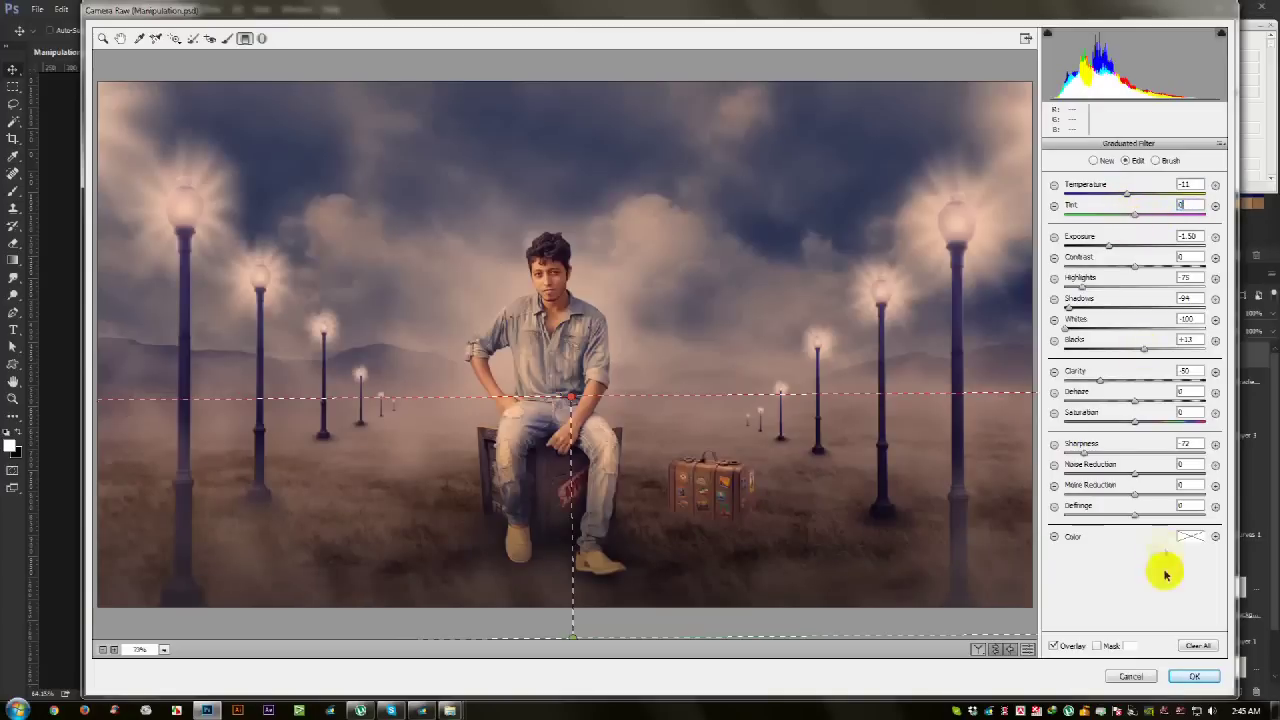
Step: Commit the graduated filter and place a new Camera Raw radial oval over the scene
{"action": "left_click", "coordinate": [1194, 679]}
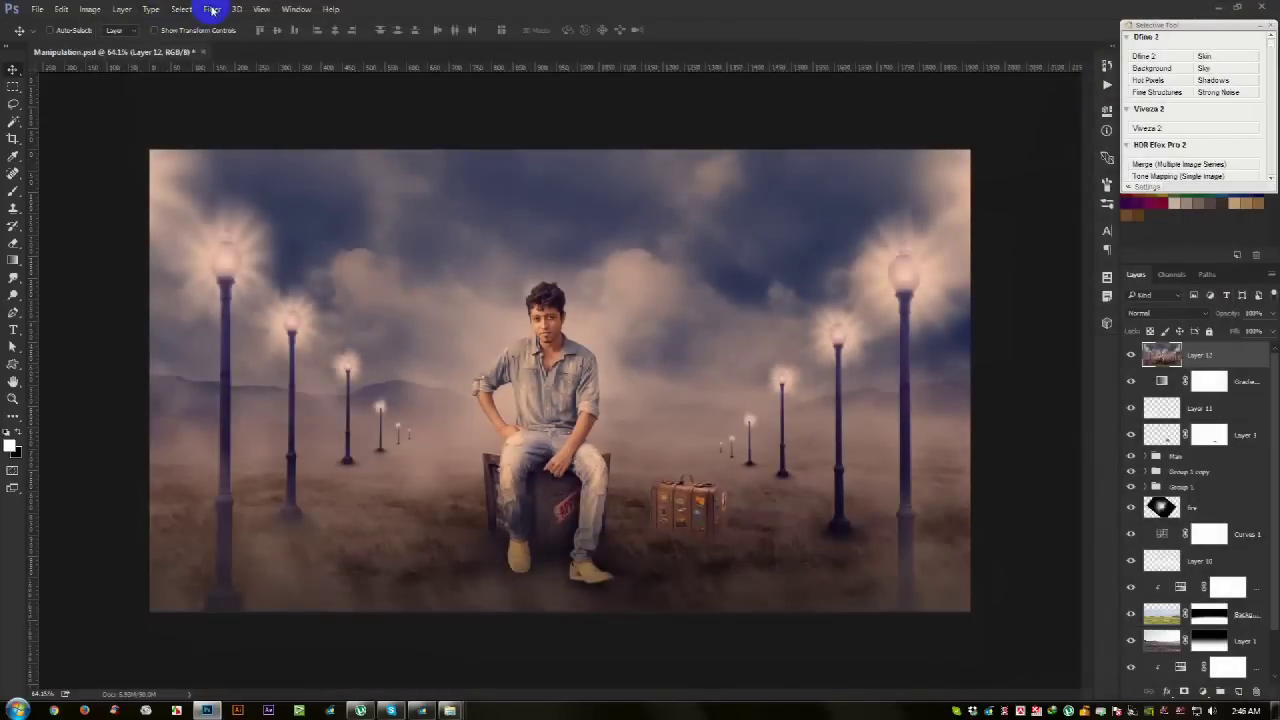
{"action": "left_click", "coordinate": [212, 9]}
{"action": "left_click", "coordinate": [228, 86]}
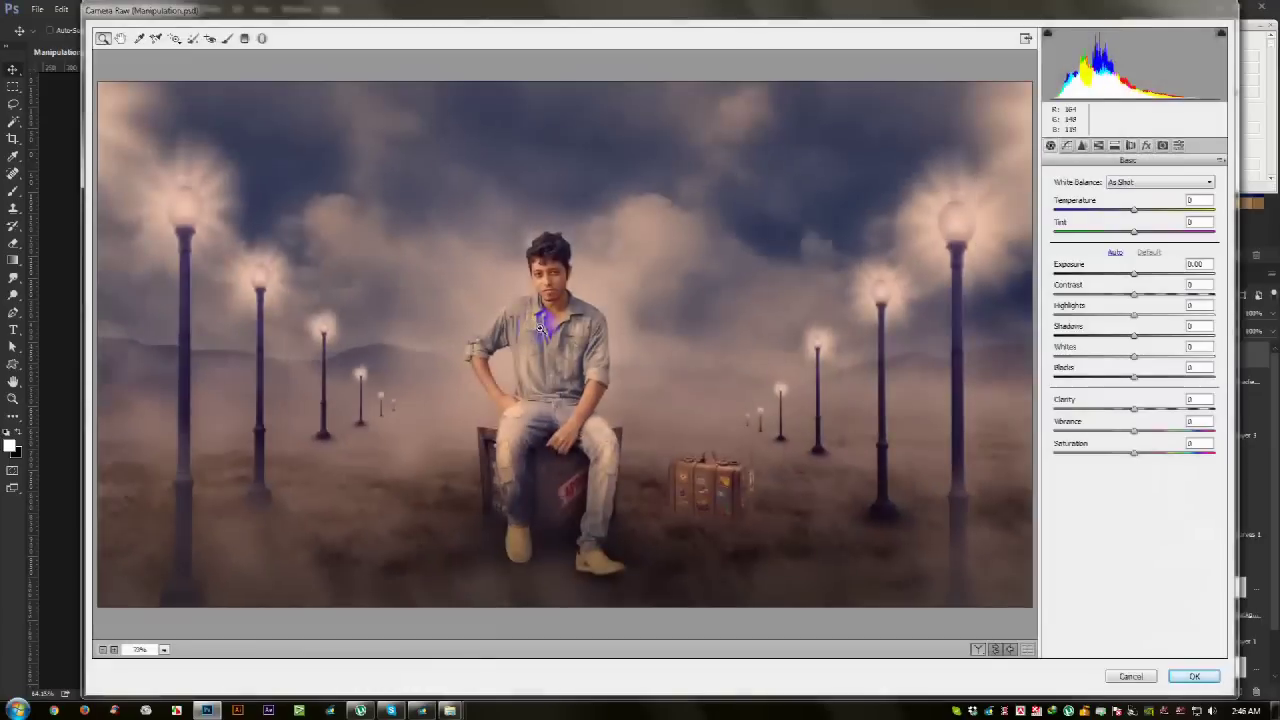
{"action": "left_click", "coordinate": [263, 39]}
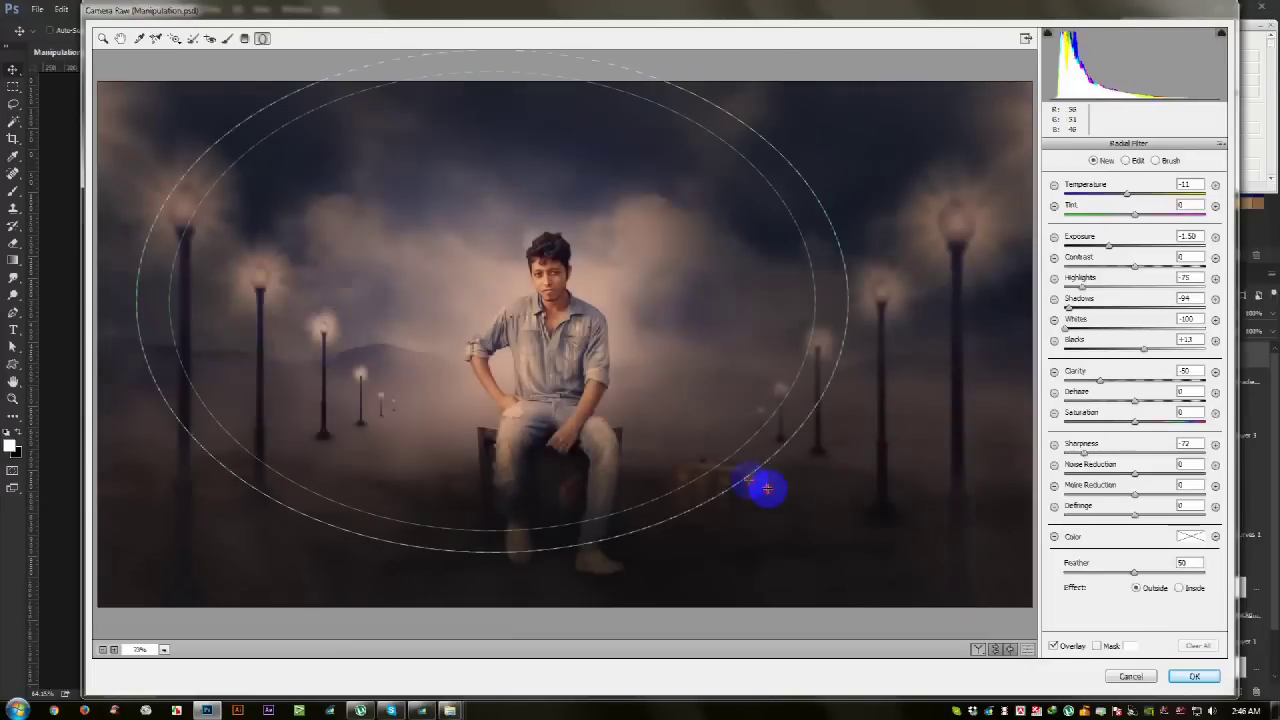
{"action": "left_click_drag", "start_coordinate": [590, 374], "coordinate": [777, 494]}
{"action": "left_click_drag", "start_coordinate": [657, 399], "coordinate": [736, 420]}
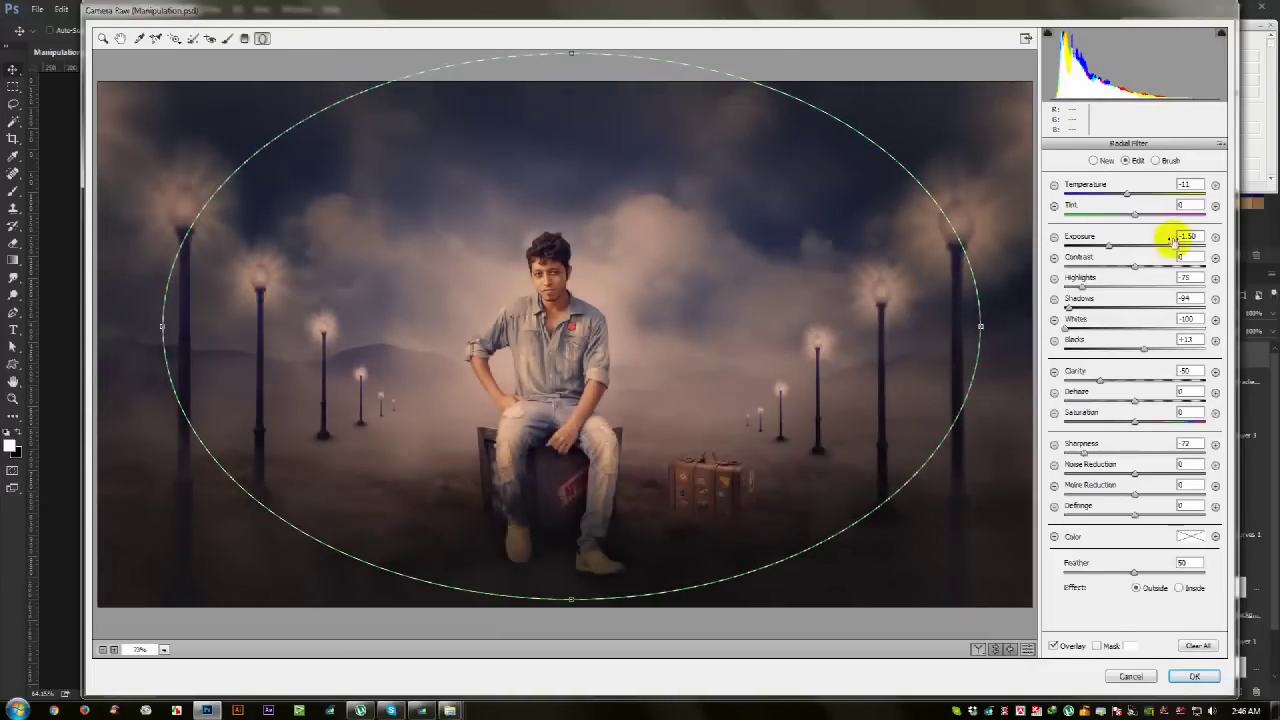
Step: Reset the radial filter's exposure, tone, whites, clarity and sharpness values to 0
{"action": "type", "text": "0"}
{"action": "left_click", "coordinate": [1182, 184]}
{"action": "type", "text": "0"}
{"action": "key", "text": "Tab"}
{"action": "key", "text": "Tab"}
{"action": "key", "text": "Tab"}
{"action": "type", "text": "0"}
{"action": "key", "text": "Tab"}
{"action": "type", "text": "0"}
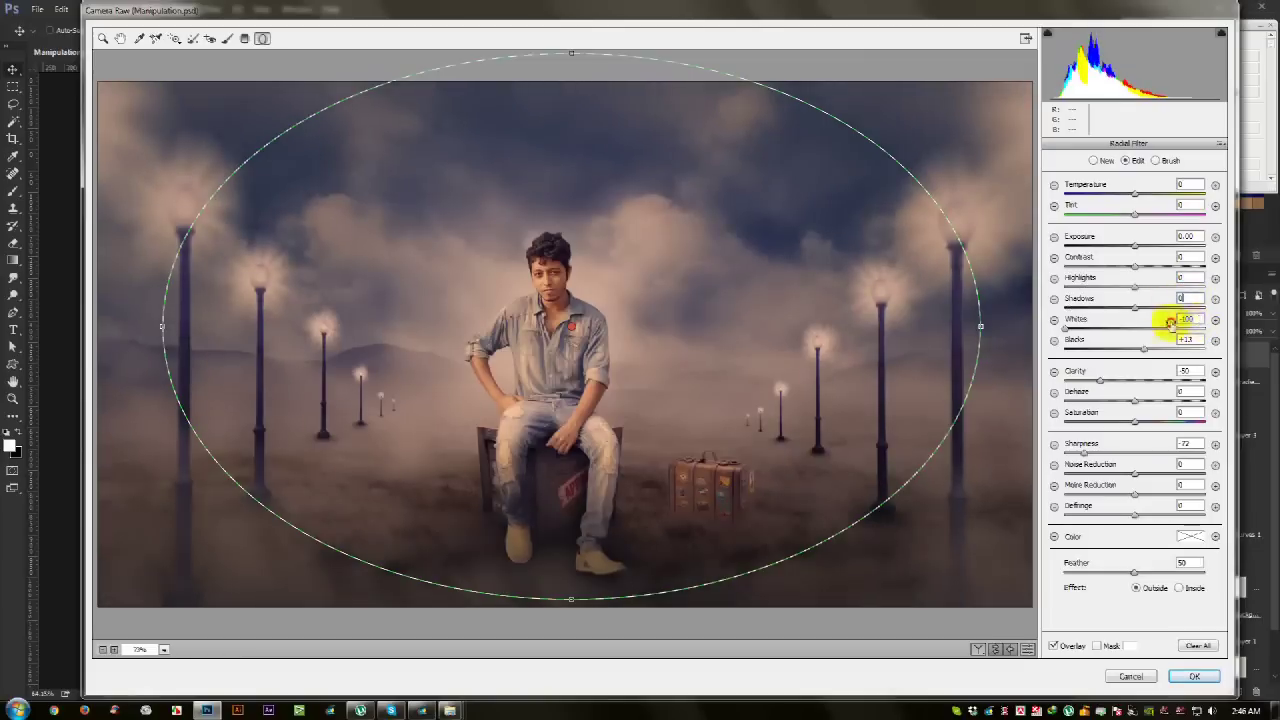
{"action": "type", "text": "0"}
{"action": "left_click", "coordinate": [1188, 339]}
{"action": "type", "text": "0"}
{"action": "left_click", "coordinate": [1192, 371]}
{"action": "type", "text": "0"}
{"action": "left_click", "coordinate": [1188, 443]}
{"action": "type", "text": "0"}
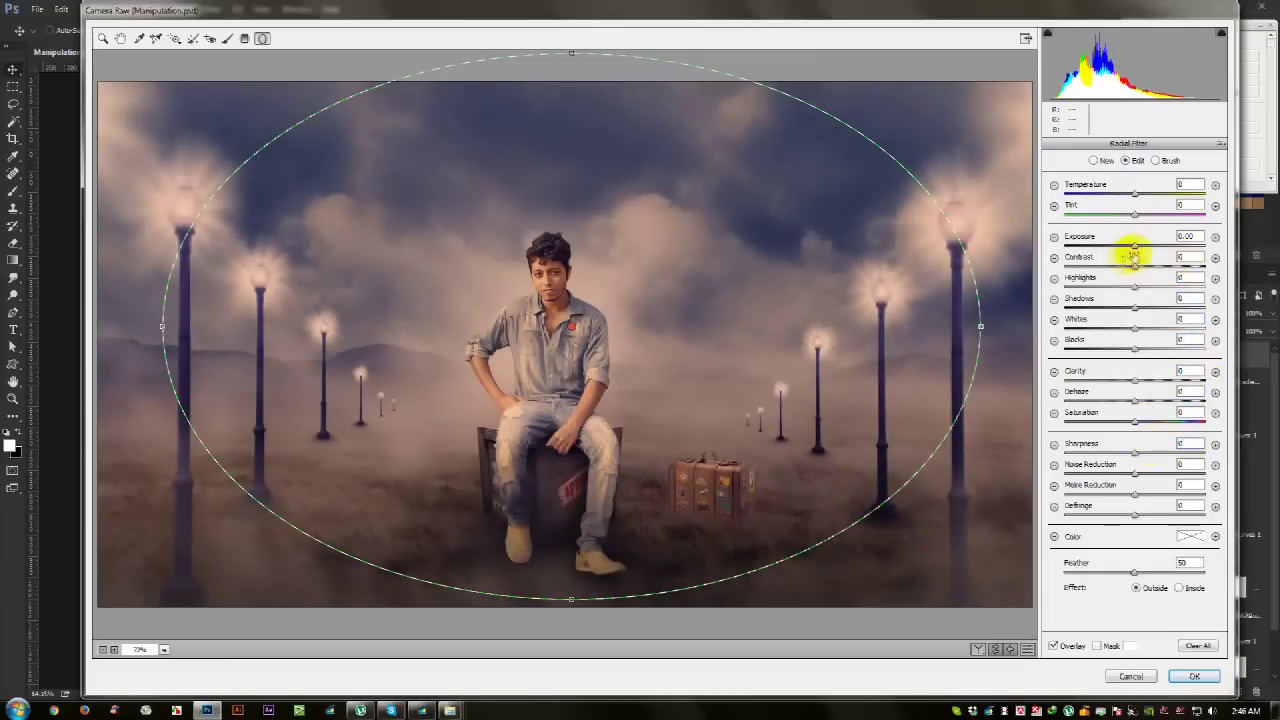
Step: Darken outside the oval, widen it past the image edges and lower its top toward the man
{"action": "left_click_drag", "start_coordinate": [1133, 250], "coordinate": [1108, 252]}
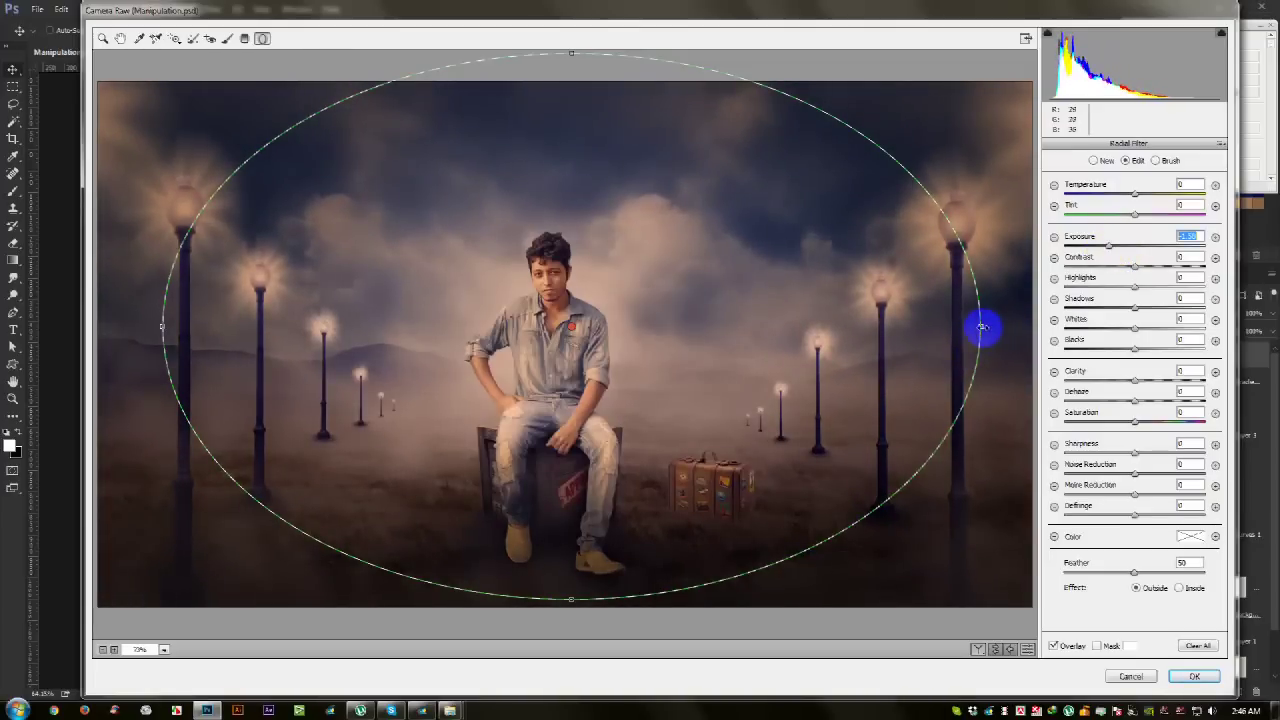
{"action": "left_click_drag", "start_coordinate": [983, 327], "coordinate": [1050, 325]}
{"action": "left_click", "coordinate": [444, 115]}
{"action": "mouse_move", "coordinate": [571, 57]}
{"action": "left_mouse_down"}
{"action": "mouse_move", "coordinate": [565, 76]}
{"action": "mouse_move", "coordinate": [736, 273]}
{"action": "left_mouse_up"}
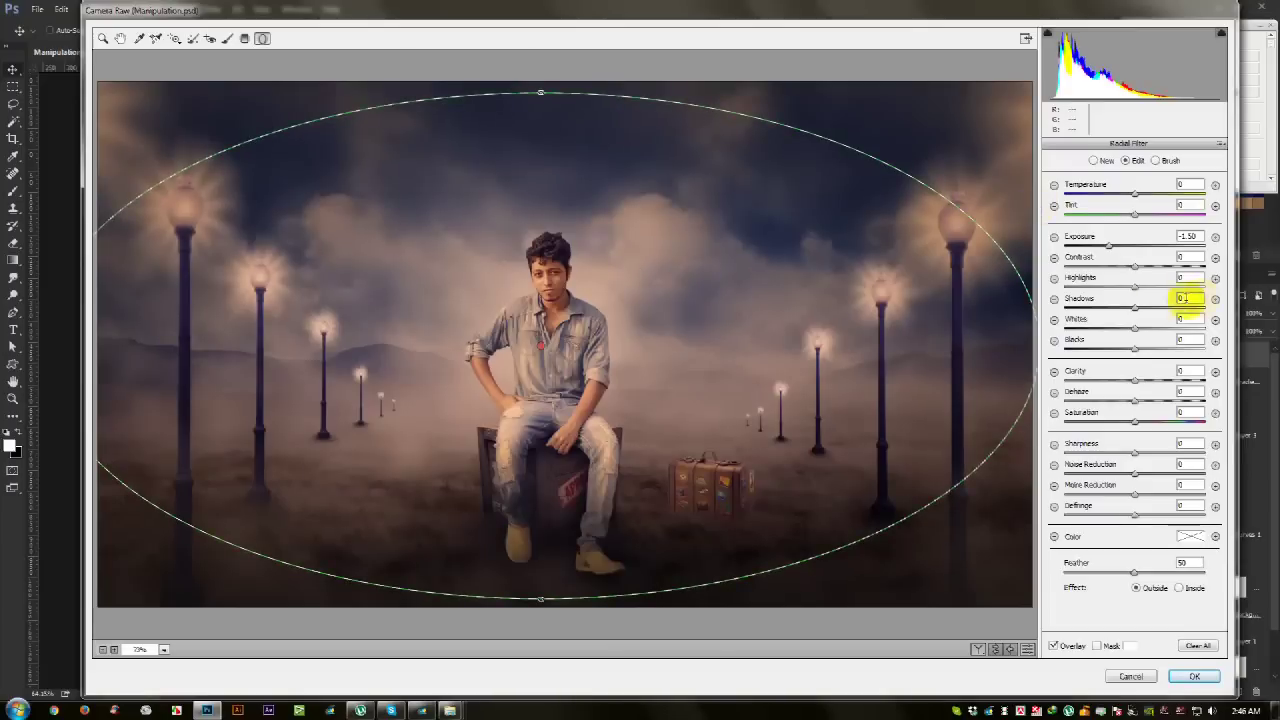
{"action": "left_click_drag", "start_coordinate": [1108, 247], "coordinate": [1117, 249]}
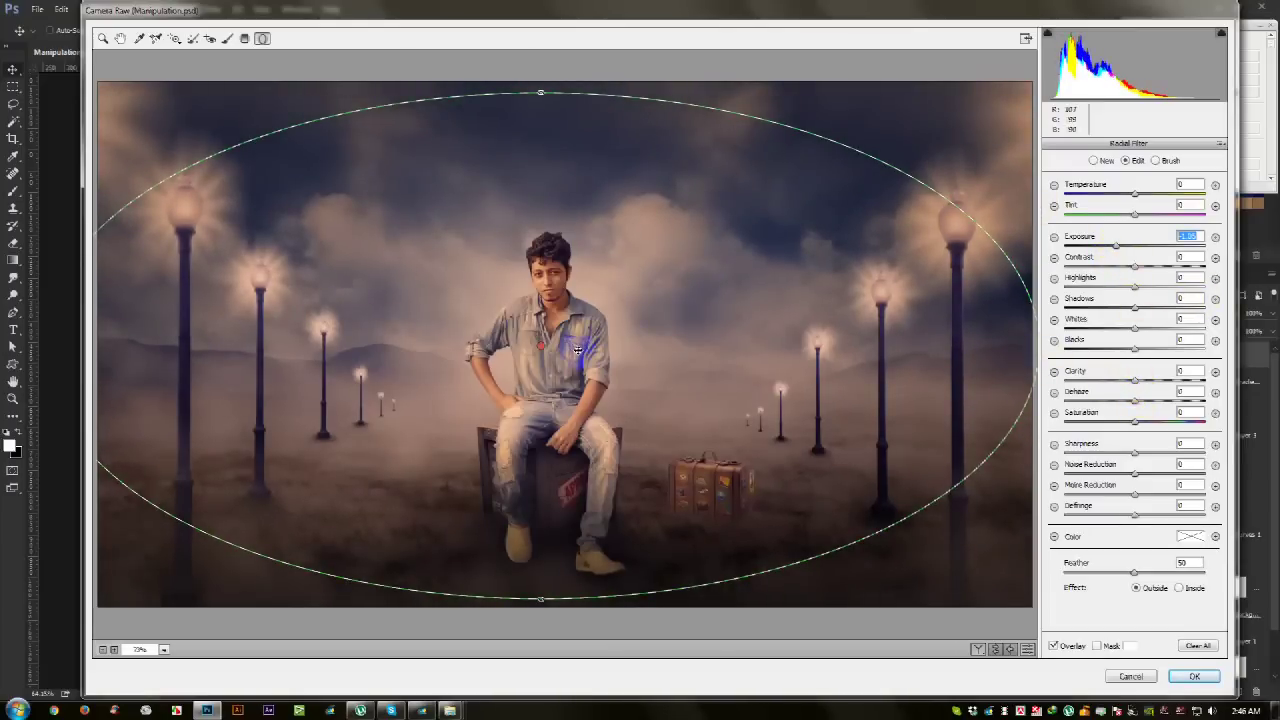
Step: Tighten the oval around the man with Exposure -0.85, Clarity -58, Sharpness -62, and apply it
{"action": "key", "text": "ctrl+minus"}
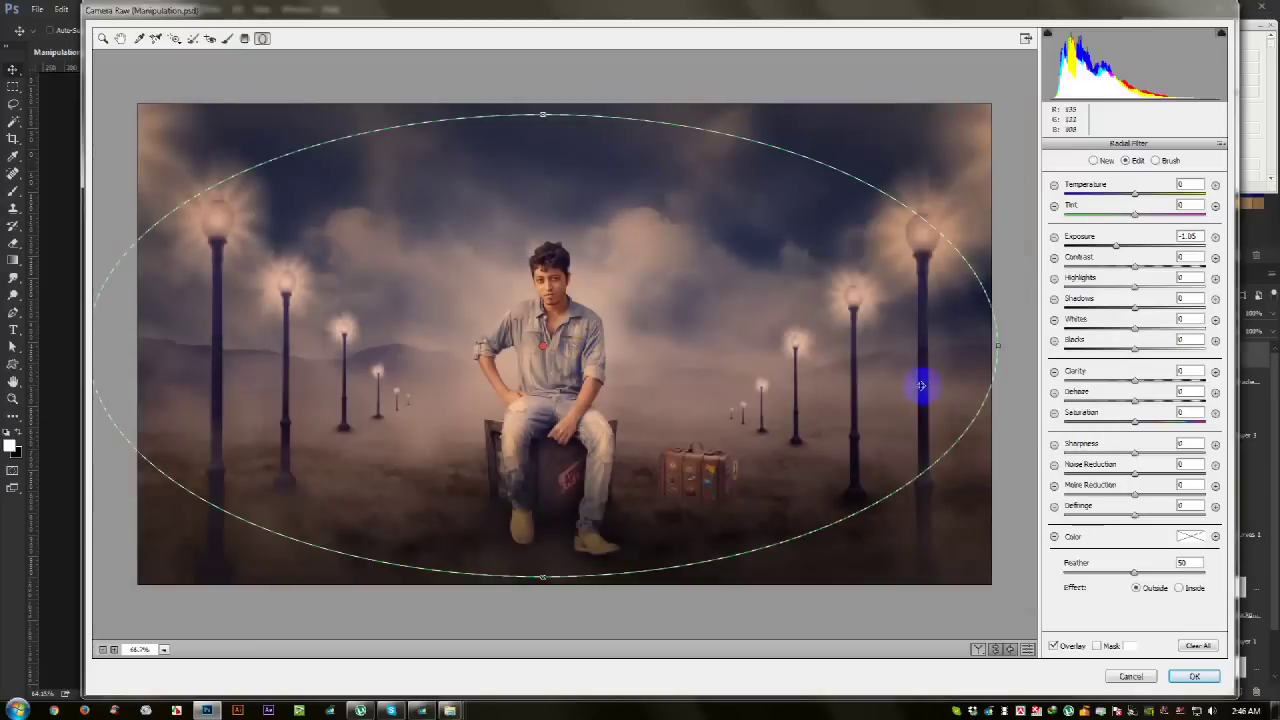
{"action": "left_click_drag", "start_coordinate": [996, 345], "coordinate": [942, 347]}
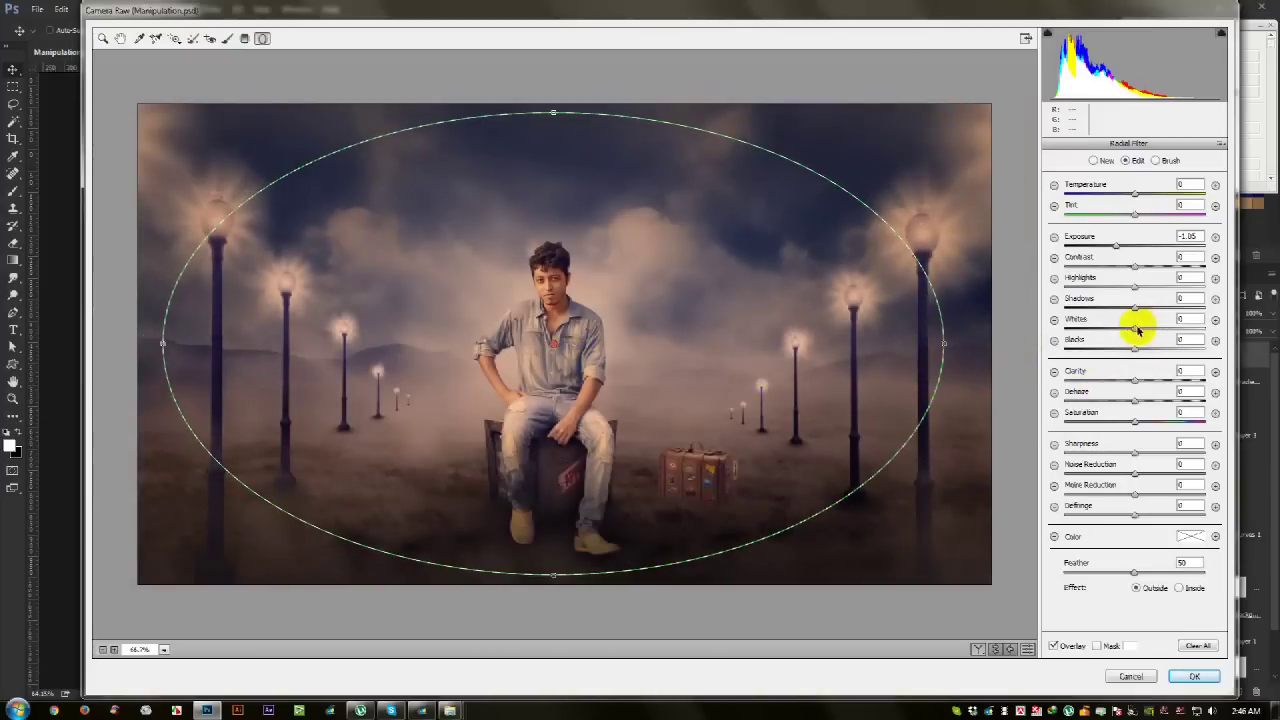
{"action": "left_click", "coordinate": [1110, 380]}
{"action": "left_click_drag", "start_coordinate": [1110, 380], "coordinate": [1093, 378]}
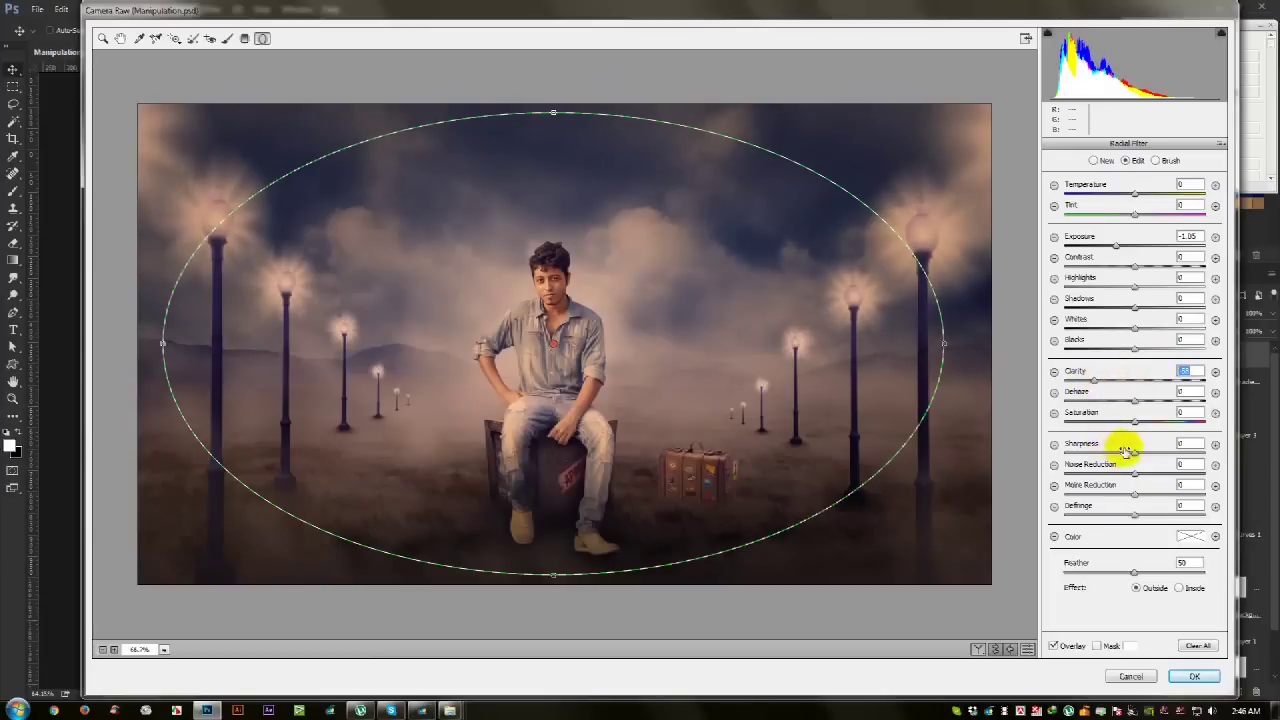
{"action": "left_click_drag", "start_coordinate": [1131, 456], "coordinate": [1112, 455]}
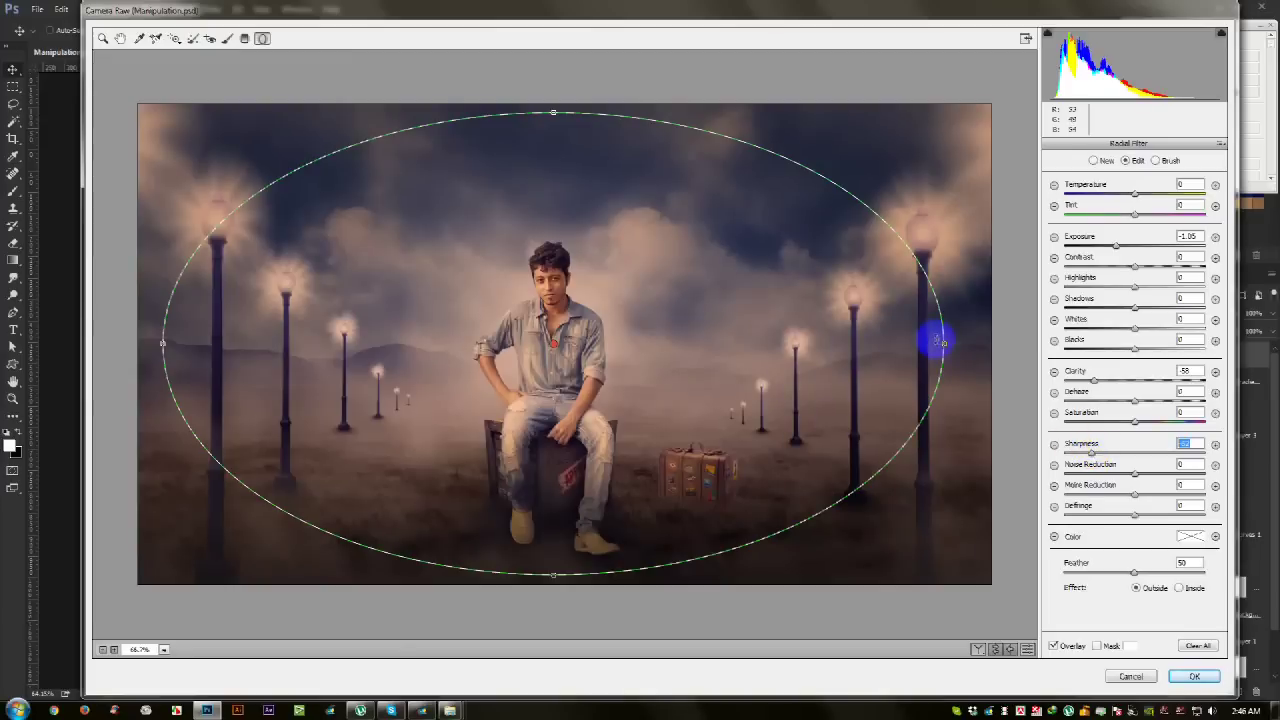
{"action": "left_click_drag", "start_coordinate": [918, 347], "coordinate": [901, 342]}
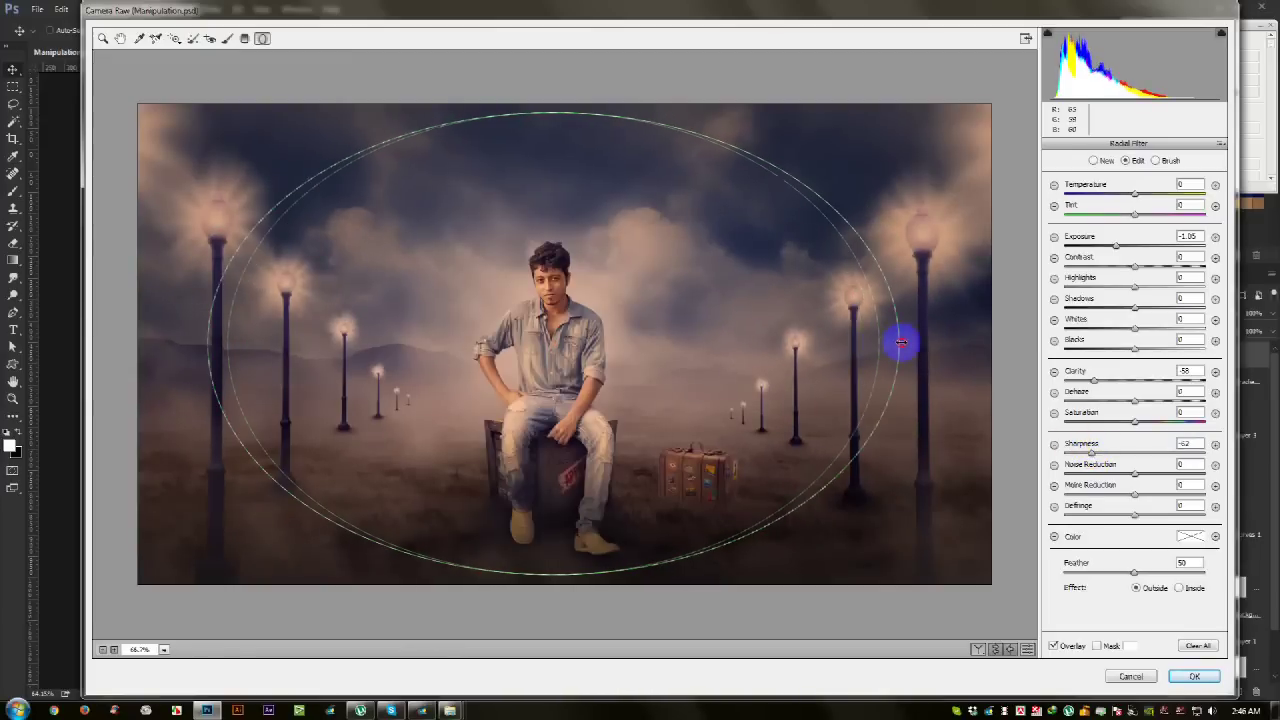
{"action": "left_click_drag", "start_coordinate": [553, 113], "coordinate": [554, 145]}
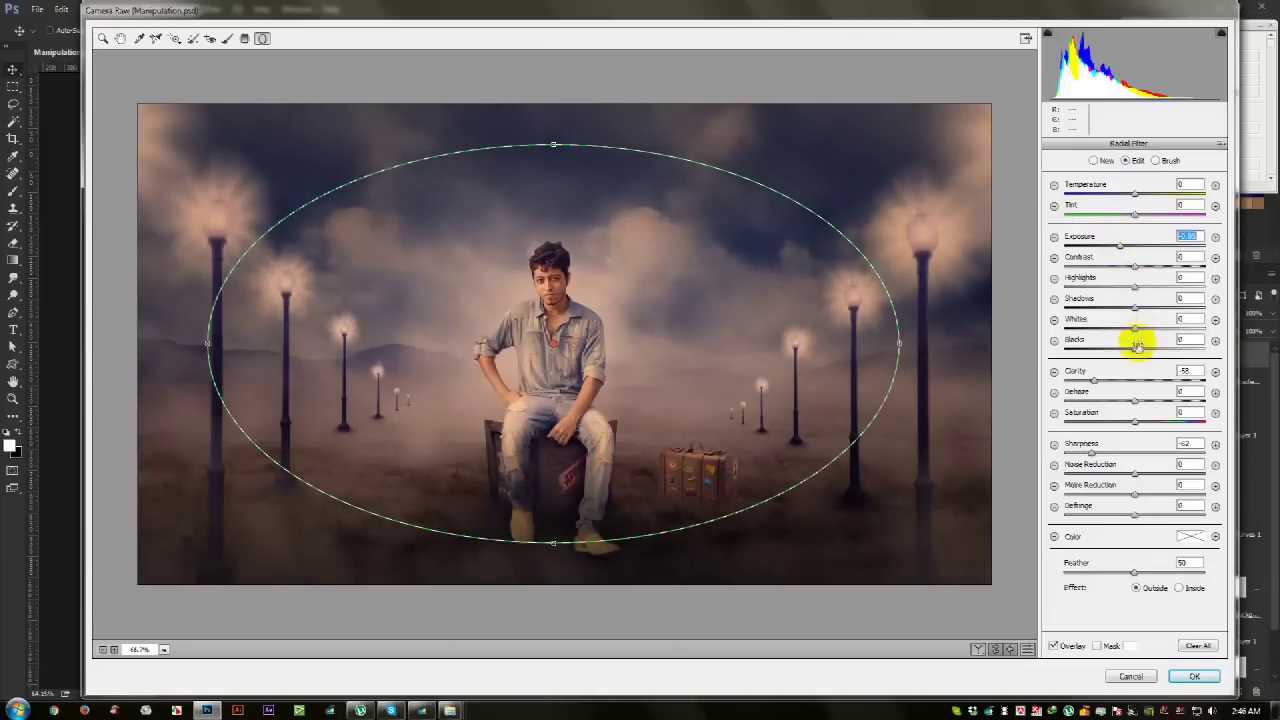
{"action": "left_click_drag", "start_coordinate": [1137, 345], "coordinate": [1145, 347]}
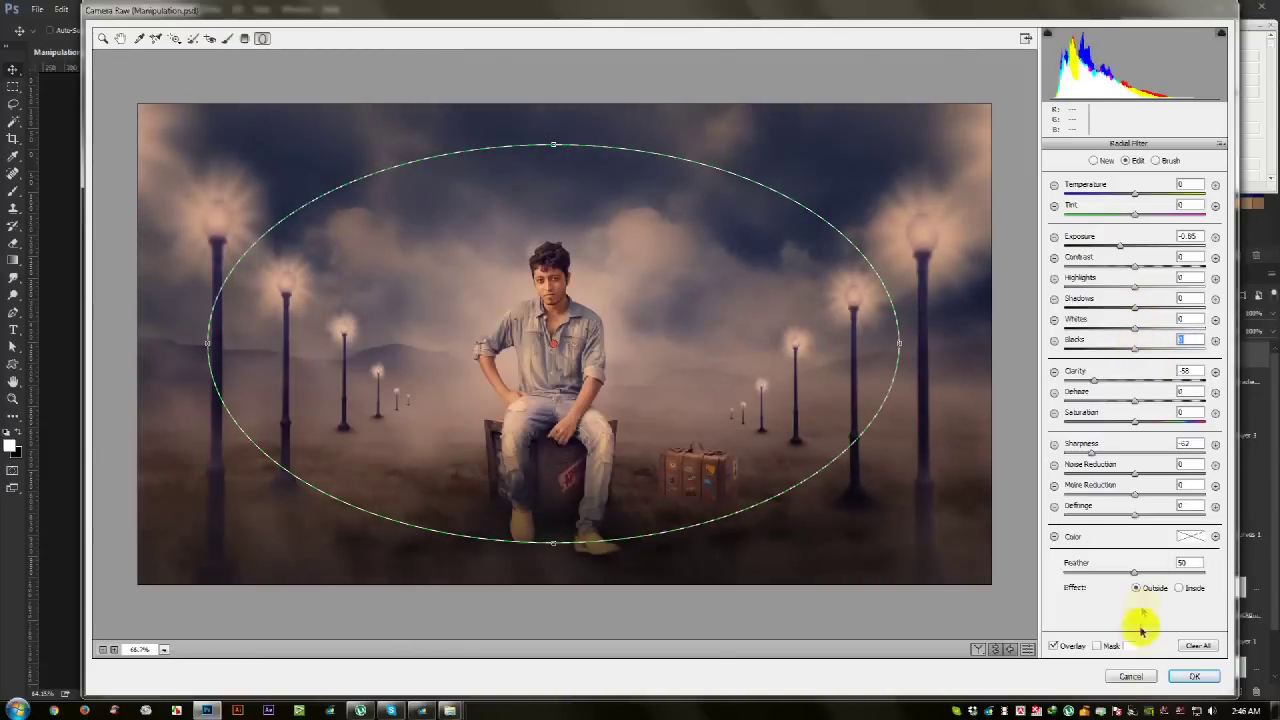
{"action": "left_click", "coordinate": [1194, 678]}
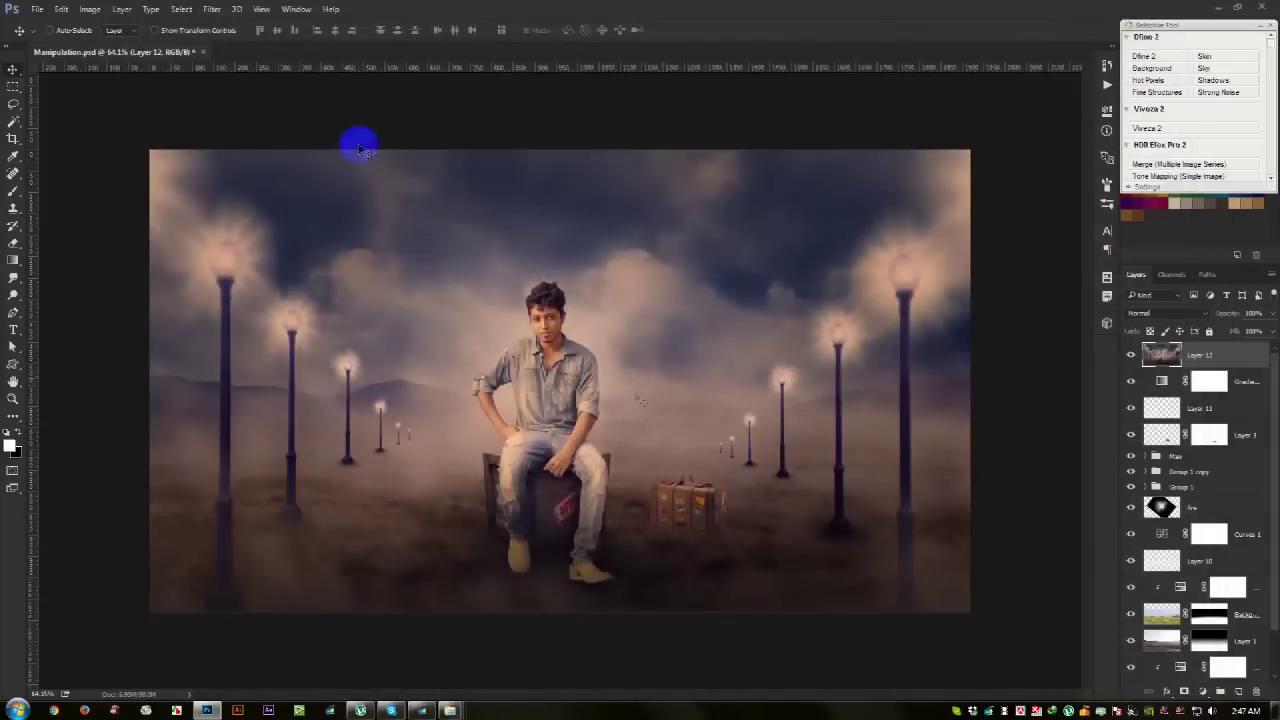
Step: Apply a Camera Raw pass with Highlights +57, Shadows +13, Whites +15, more vibrance and warmer temperature
{"action": "left_click", "coordinate": [212, 9]}
{"action": "left_click", "coordinate": [240, 89]}
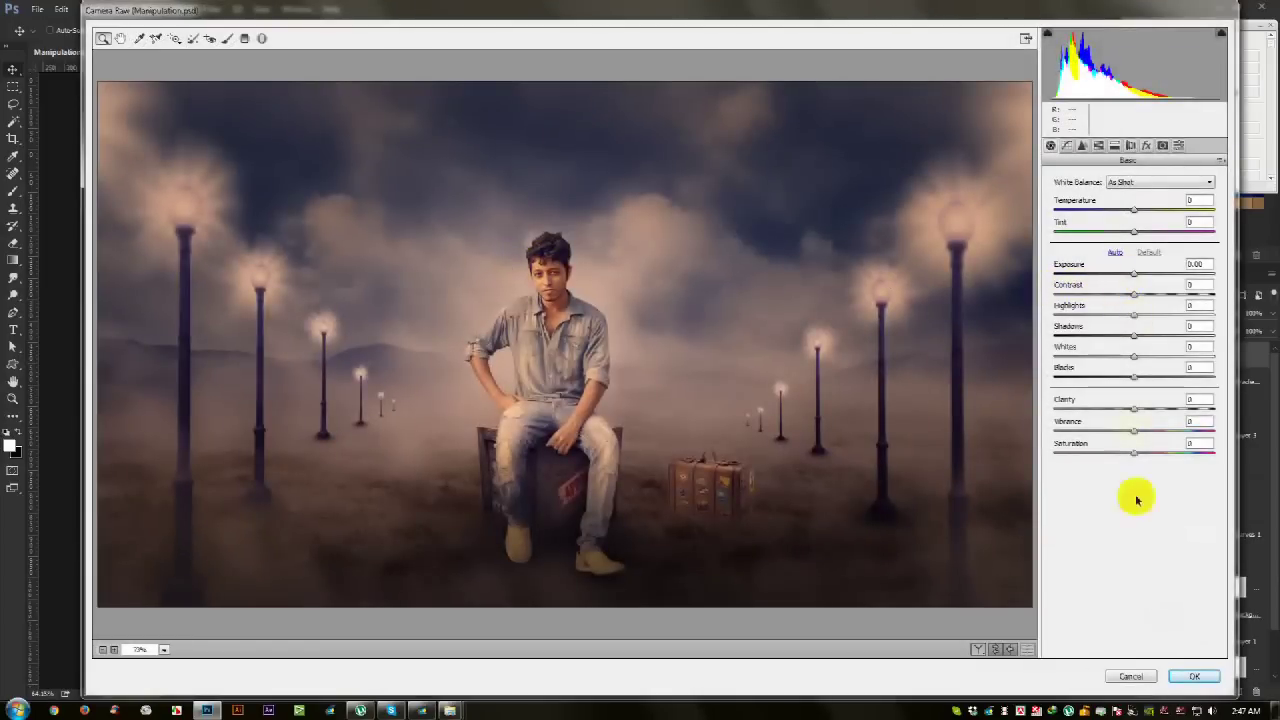
{"action": "mouse_move", "coordinate": [1137, 430]}
{"action": "left_mouse_down"}
{"action": "mouse_move", "coordinate": [1189, 430]}
{"action": "mouse_move", "coordinate": [1114, 430]}
{"action": "mouse_move", "coordinate": [1160, 411]}
{"action": "left_mouse_up"}
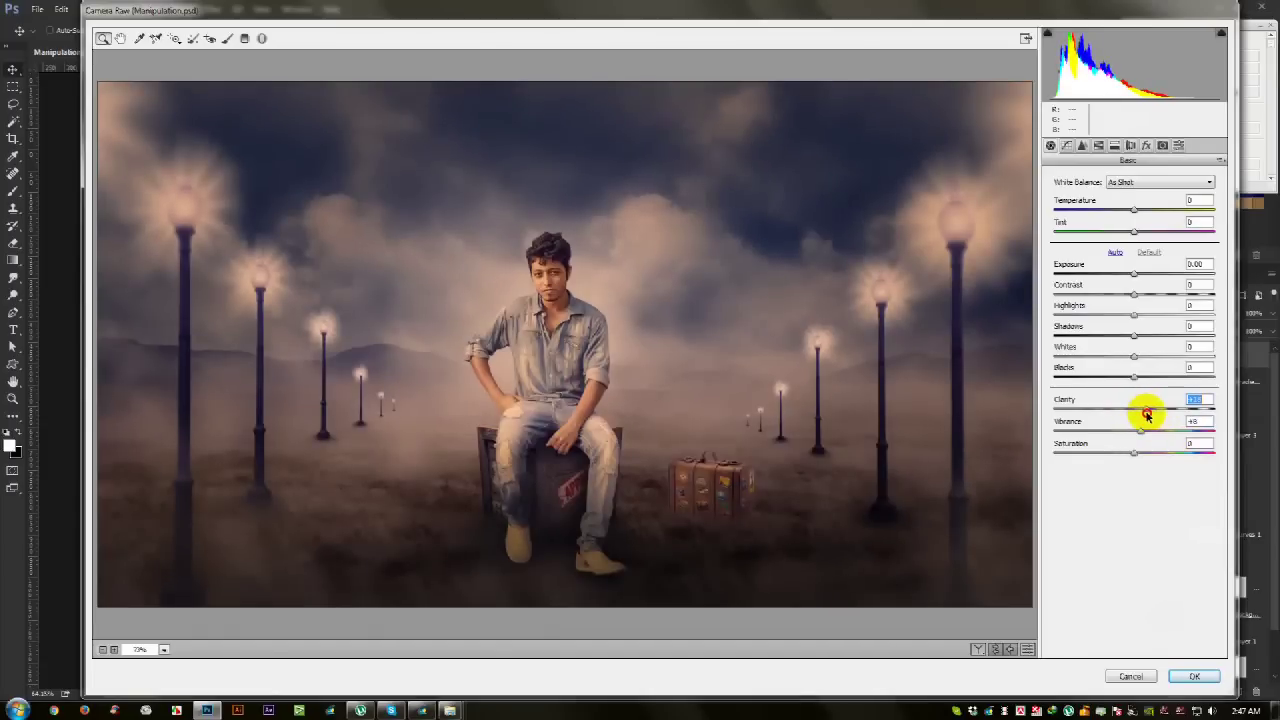
{"action": "left_click_drag", "start_coordinate": [1134, 314], "coordinate": [1164, 318]}
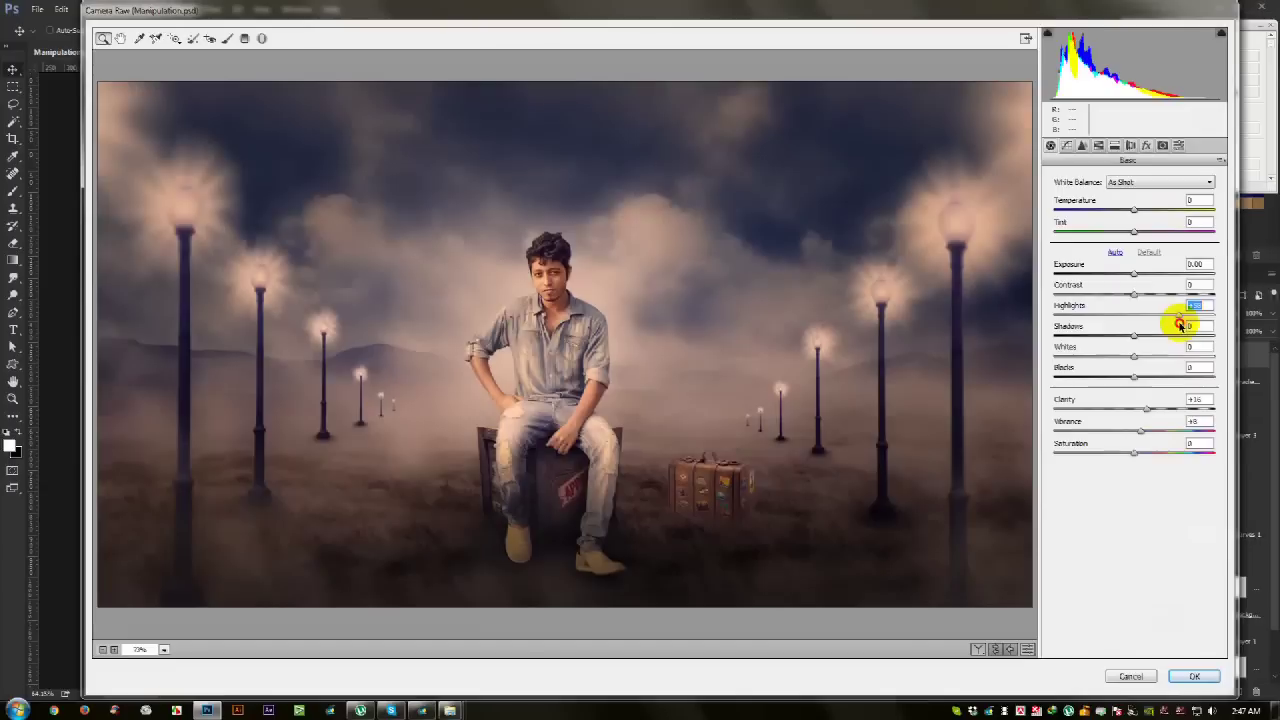
{"action": "left_click_drag", "start_coordinate": [1134, 337], "coordinate": [1148, 333]}
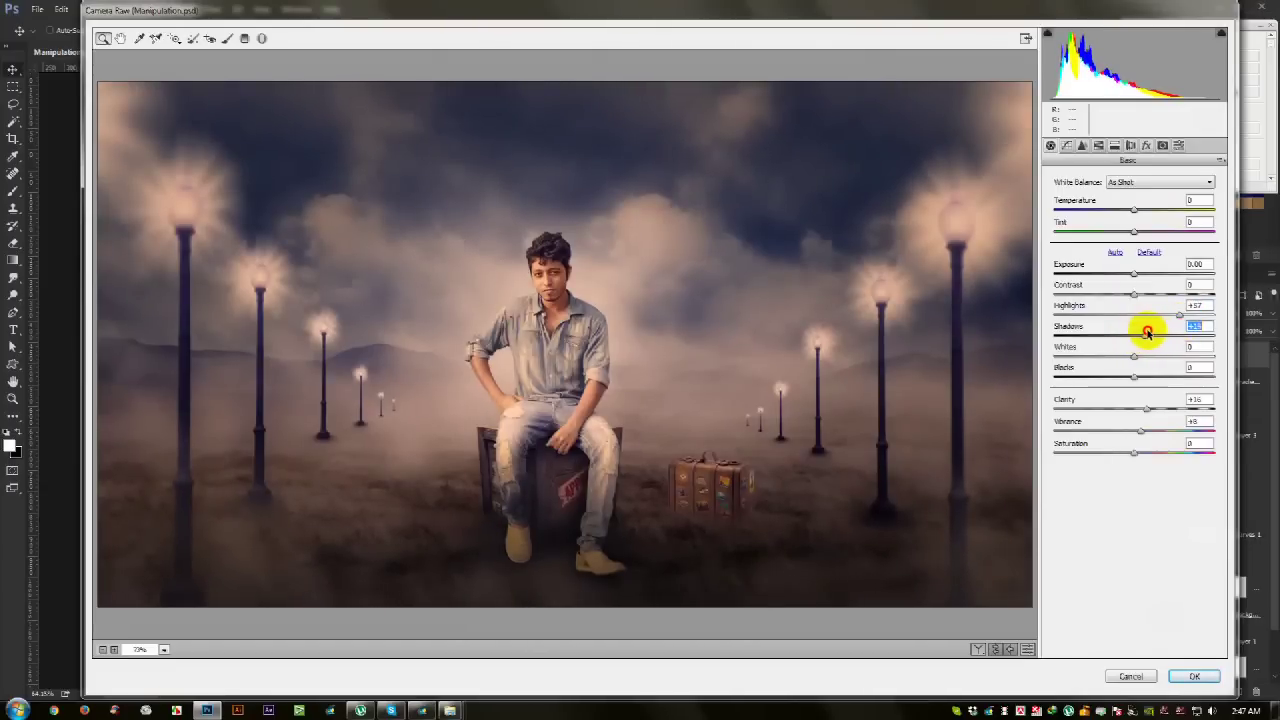
{"action": "left_click_drag", "start_coordinate": [1135, 357], "coordinate": [1145, 352]}
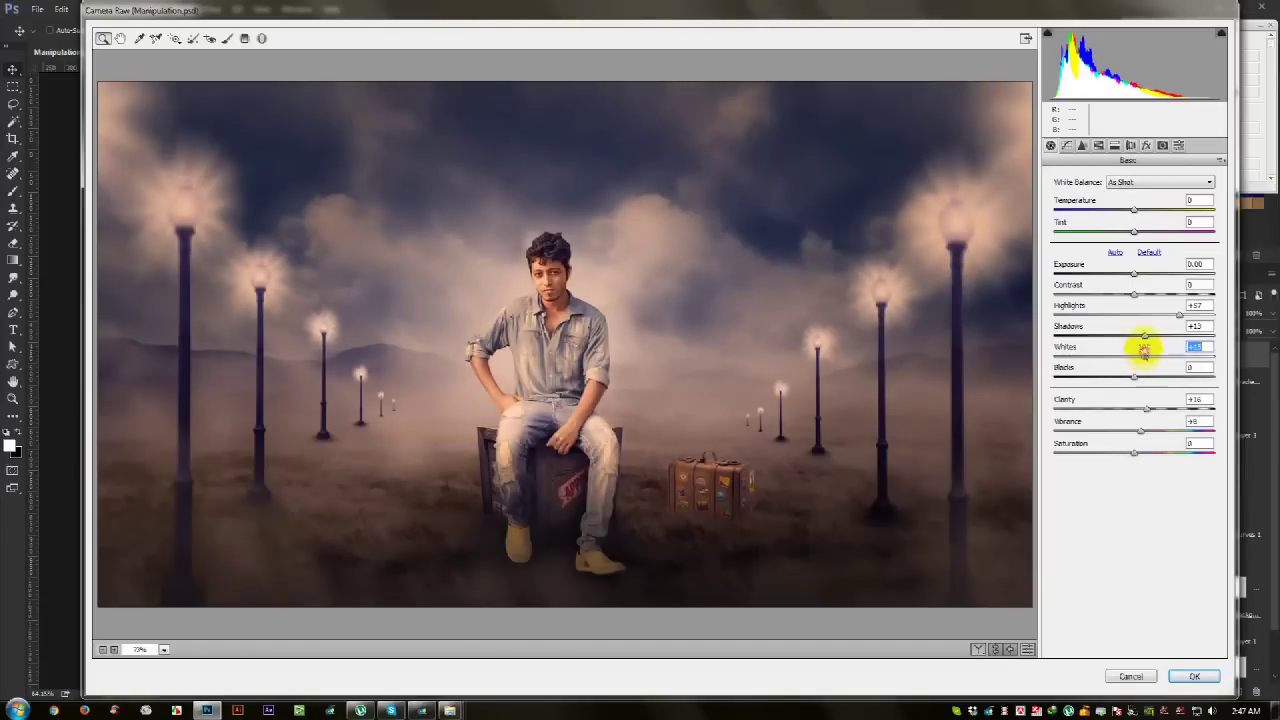
{"action": "left_click_drag", "start_coordinate": [1133, 210], "coordinate": [1141, 214]}
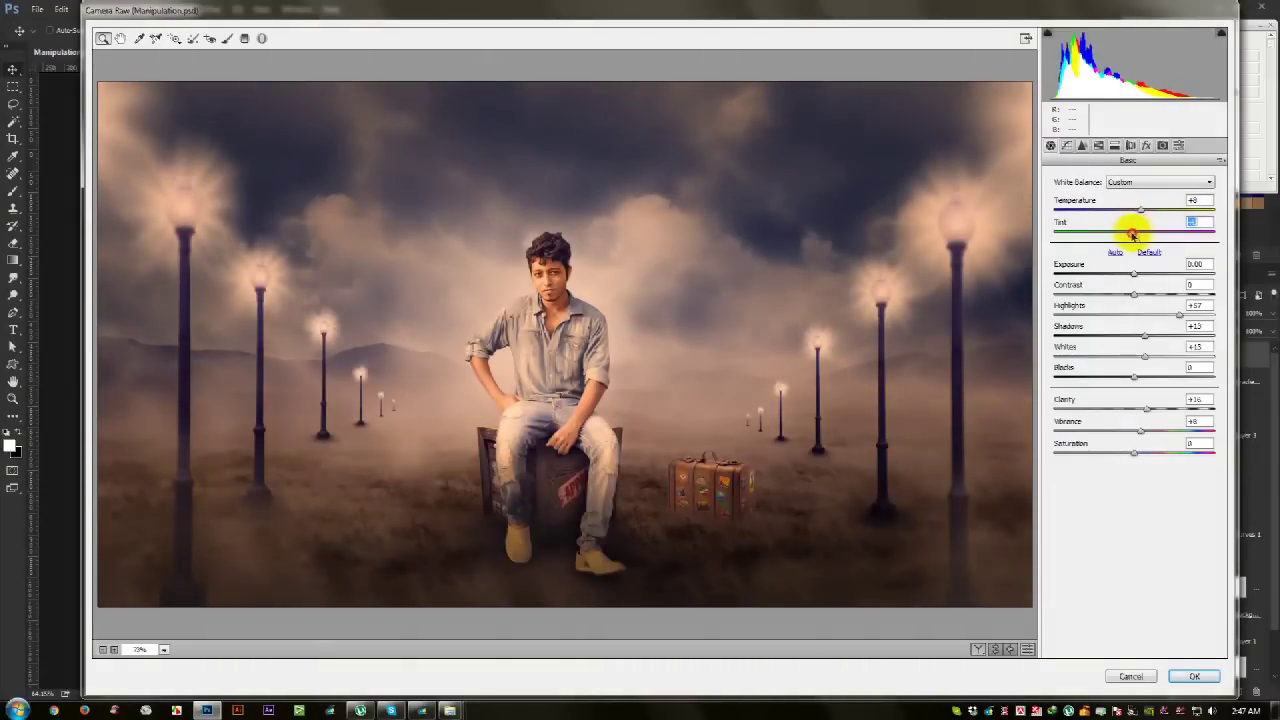
{"action": "left_click", "coordinate": [1192, 676]}
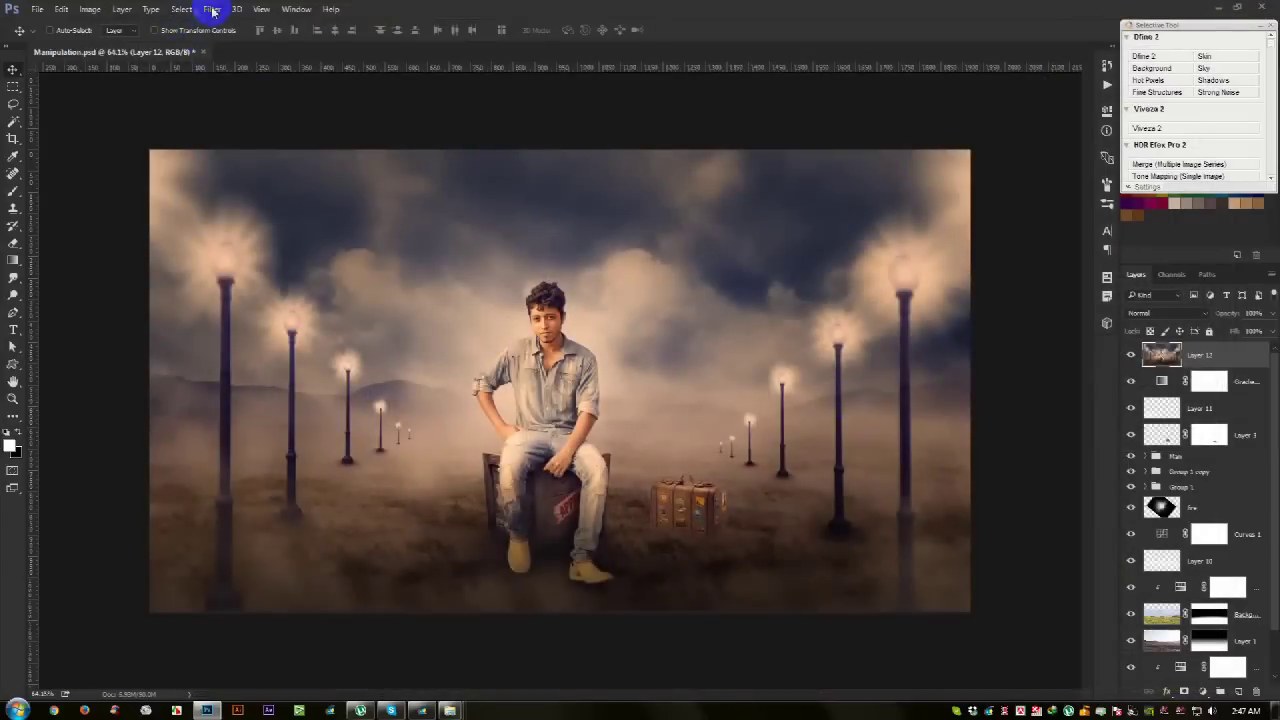
Step: Apply a Camera Raw pass with tone-curve highlights, sharpening Amount 33 and a darkening post-crop vignette
{"action": "left_click", "coordinate": [213, 10]}
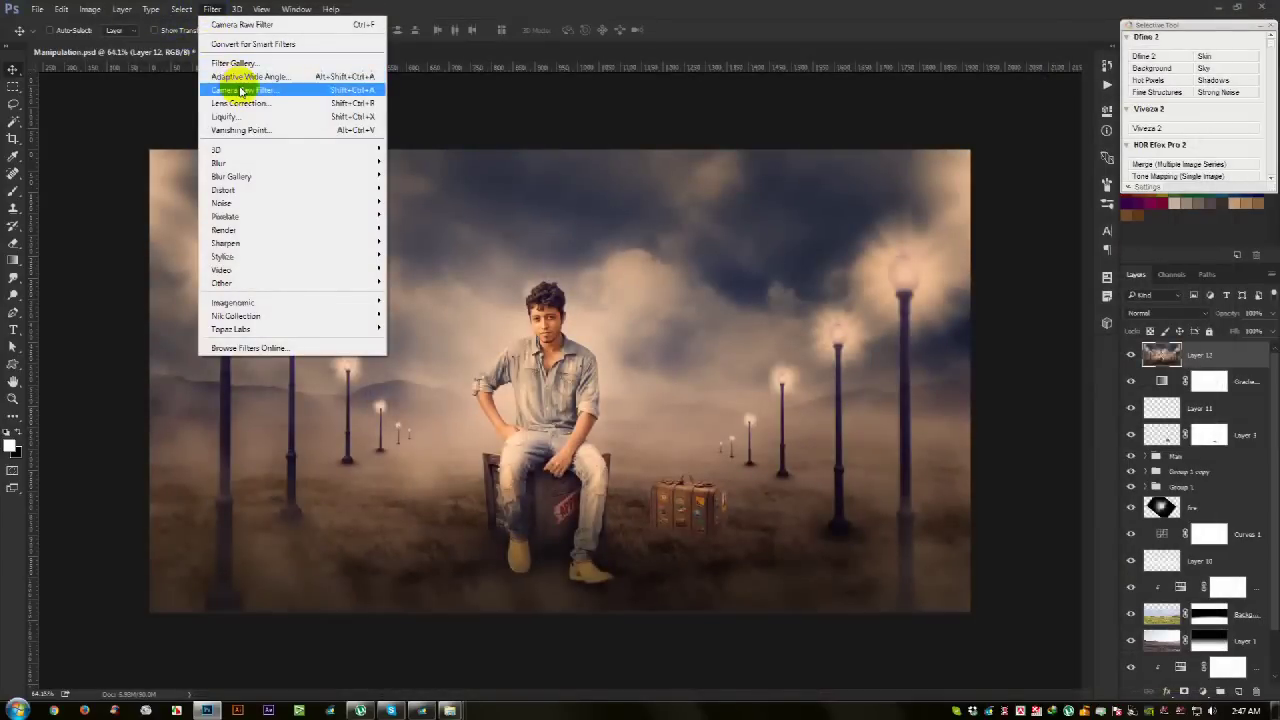
{"action": "left_click", "coordinate": [235, 89]}
{"action": "left_click", "coordinate": [1066, 145]}
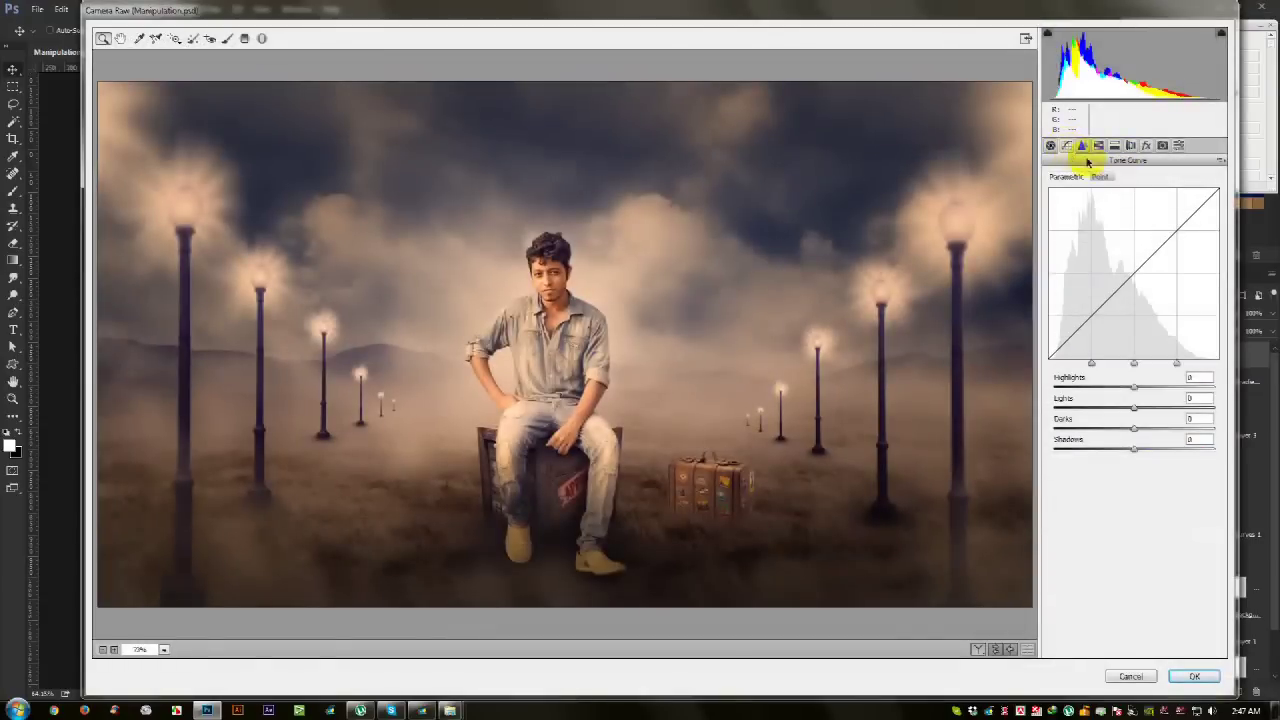
{"action": "left_click_drag", "start_coordinate": [1137, 392], "coordinate": [1140, 381]}
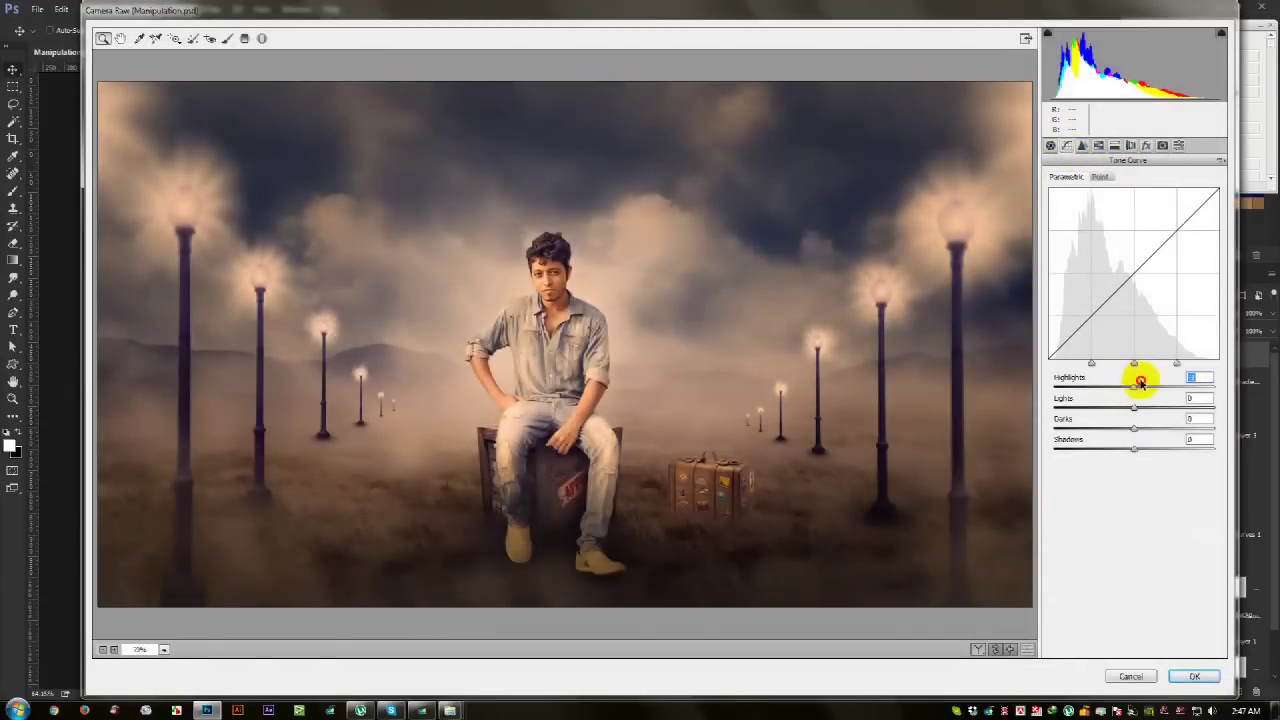
{"action": "left_click", "coordinate": [1082, 145]}
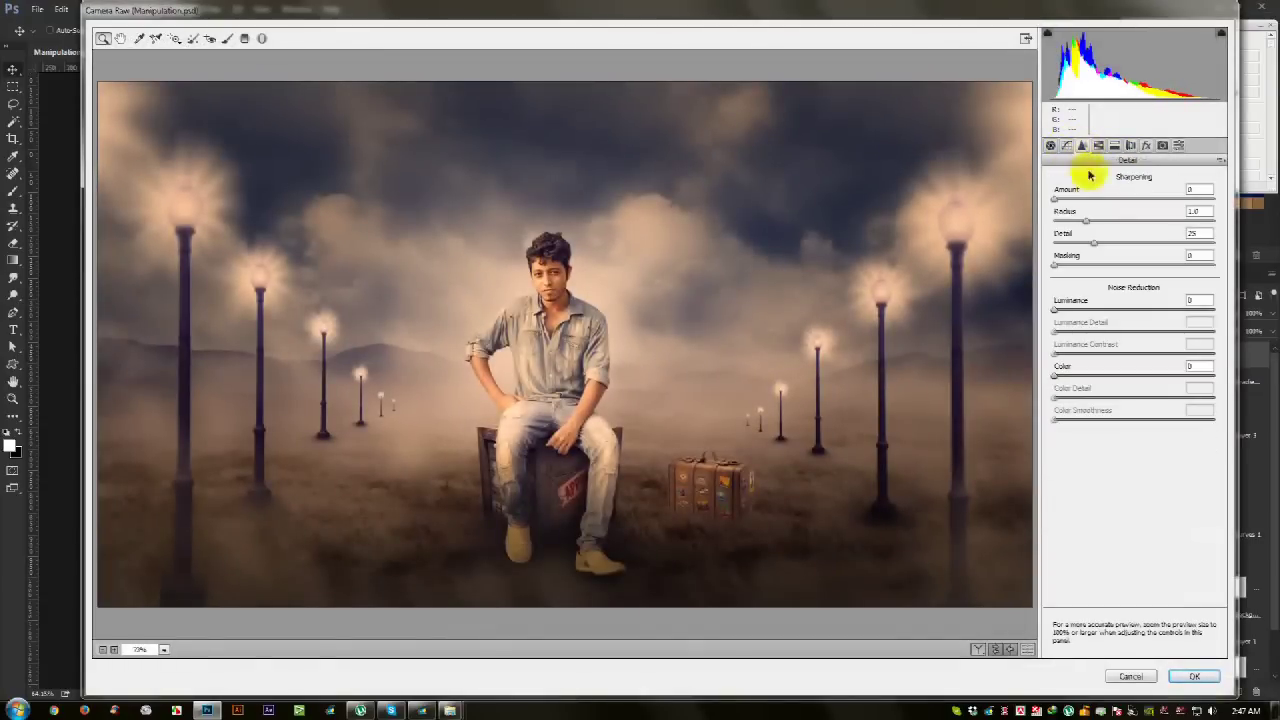
{"action": "left_click_drag", "start_coordinate": [1080, 208], "coordinate": [1131, 244]}
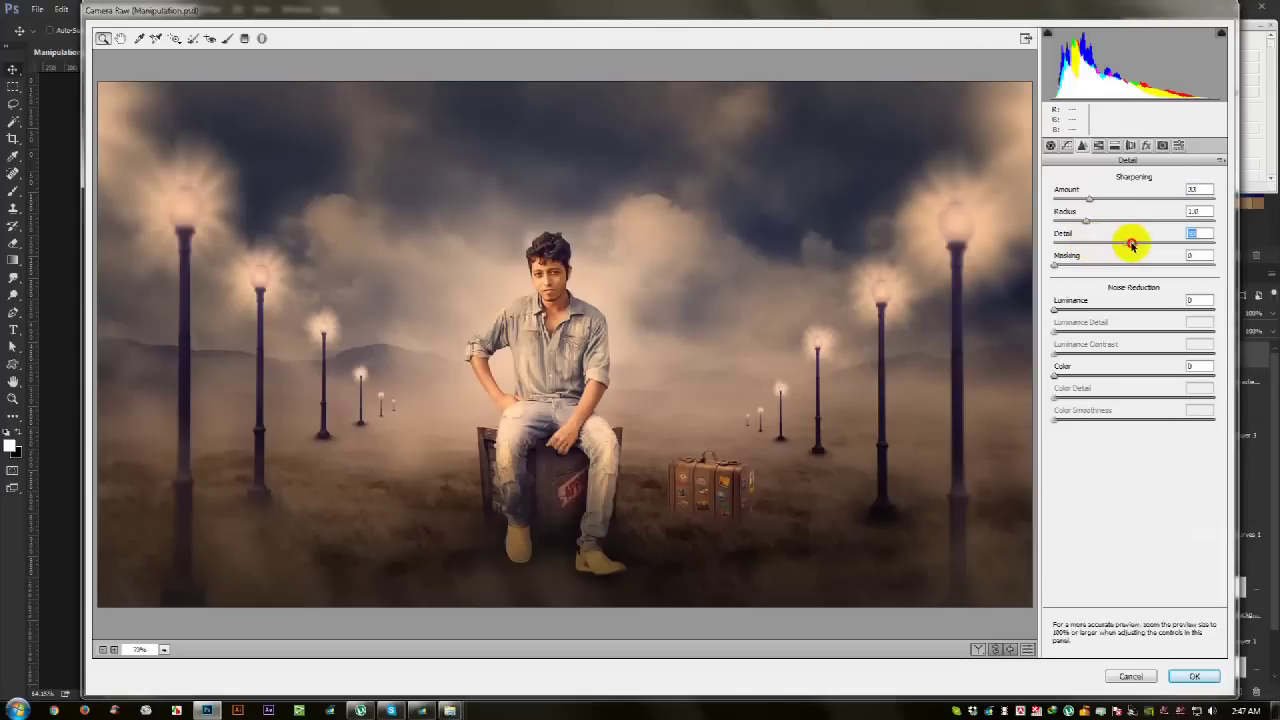
{"action": "left_click", "coordinate": [1146, 145]}
{"action": "left_click_drag", "start_coordinate": [1133, 366], "coordinate": [1116, 366]}
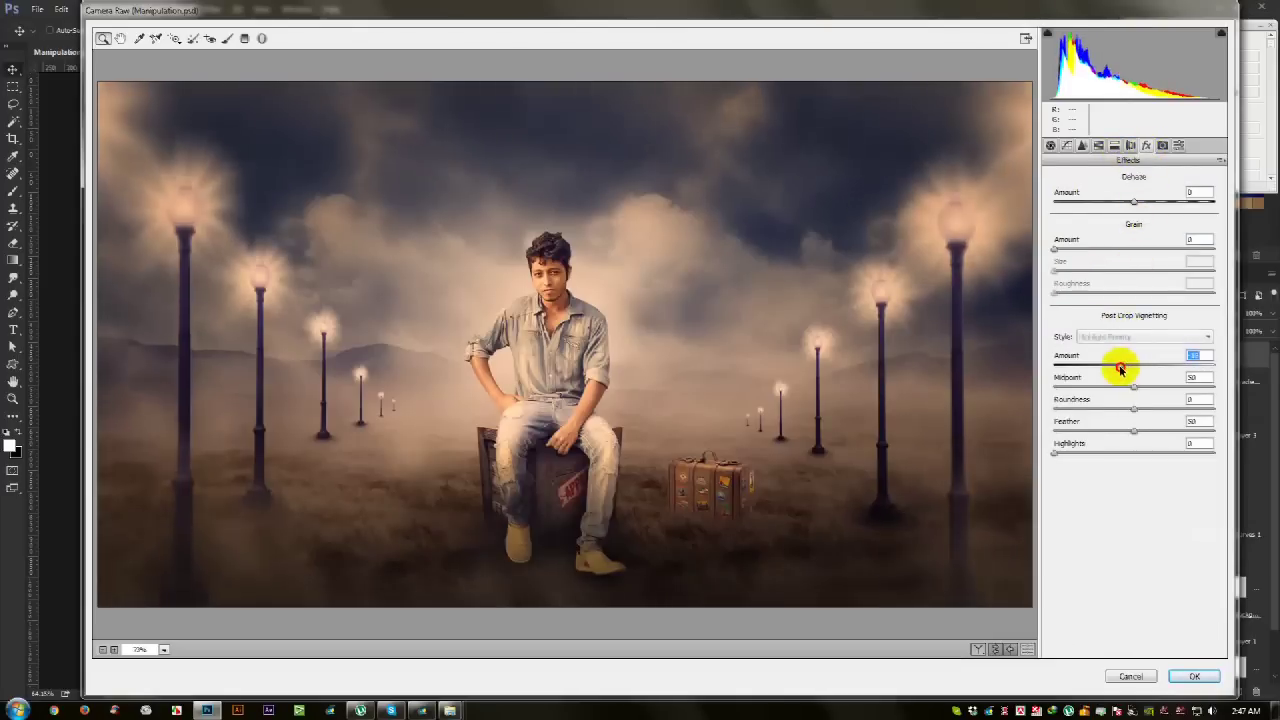
{"action": "left_click", "coordinate": [1192, 676]}
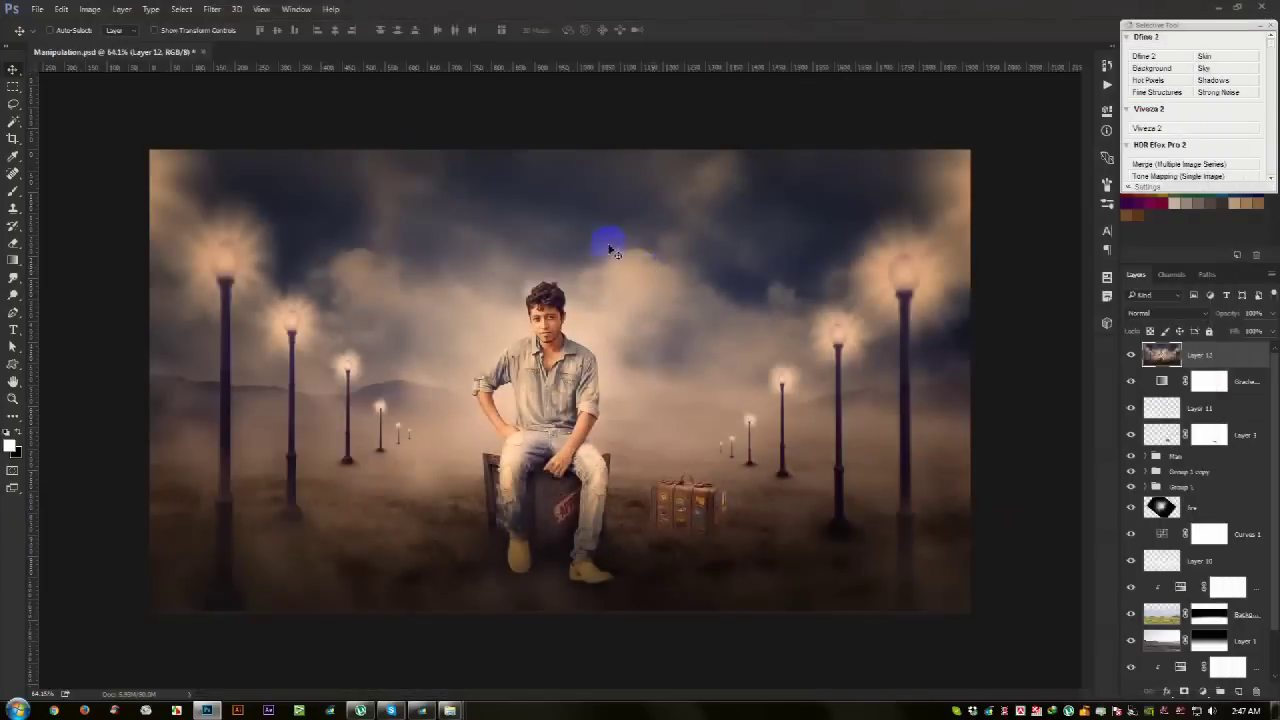
Step: Launch Color Efex Pro 4 from the Nik Collection filter menu
{"action": "left_click", "coordinate": [215, 10]}
{"action": "mouse_move", "coordinate": [236, 316]}
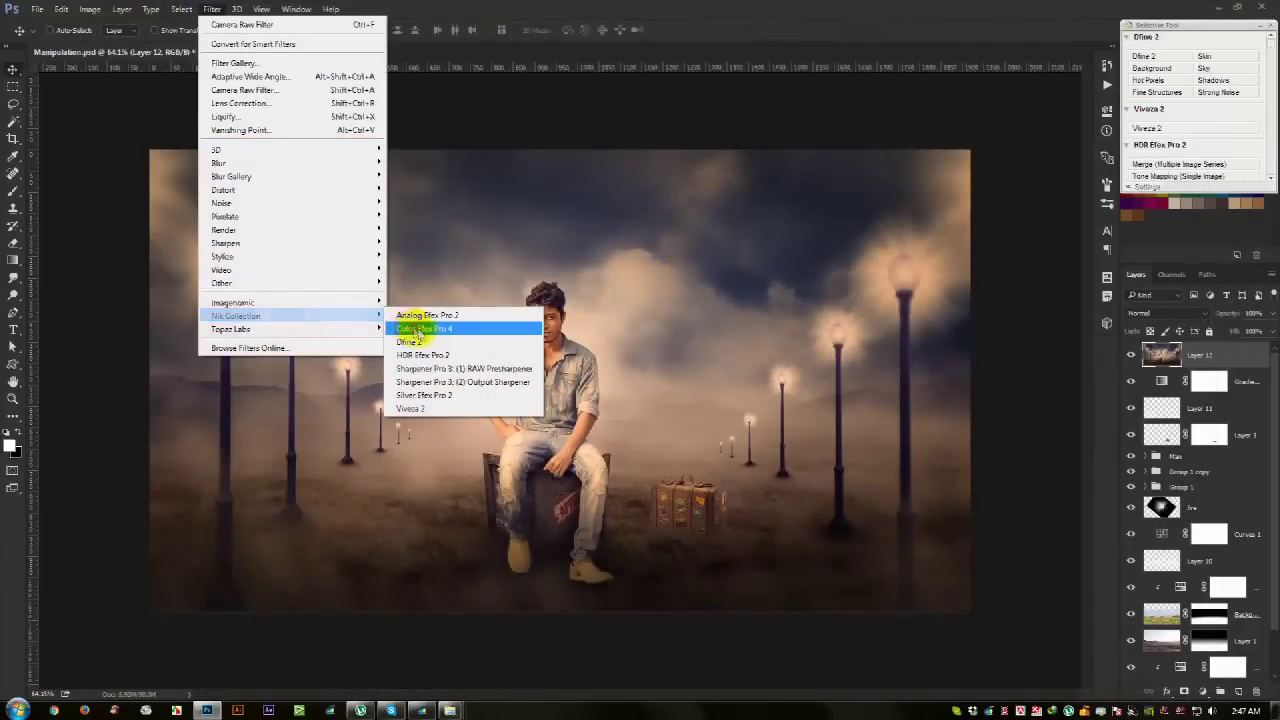
{"action": "left_click", "coordinate": [425, 331]}
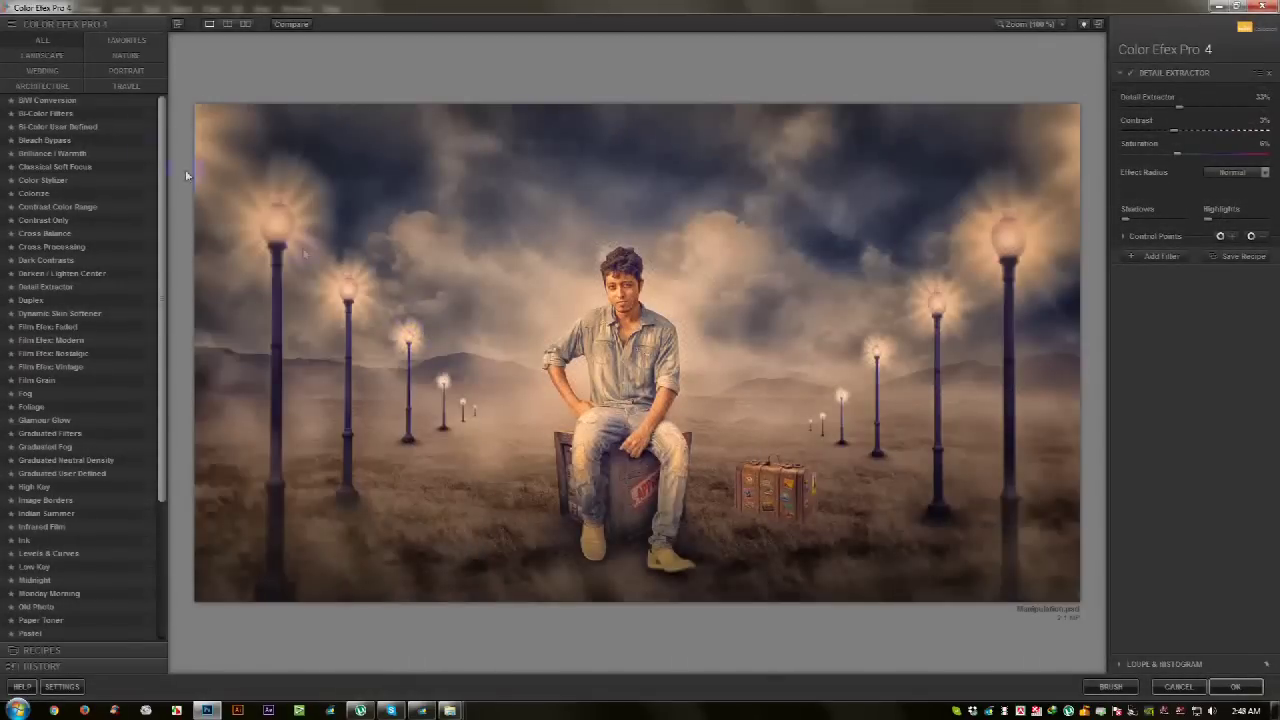
Step: Preview several Color Efex filters and settle on Contrast Only as the first filter
{"action": "left_click", "coordinate": [55, 100]}
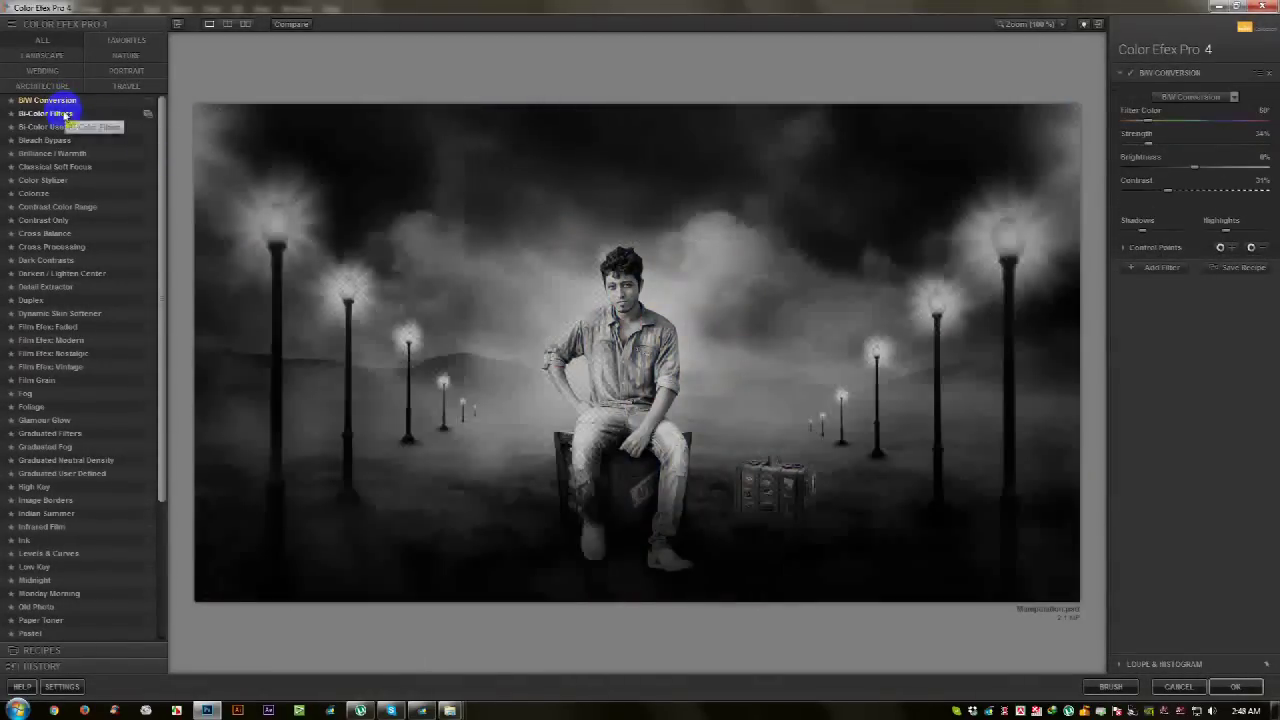
{"action": "left_click", "coordinate": [60, 114]}
{"action": "left_click", "coordinate": [60, 127]}
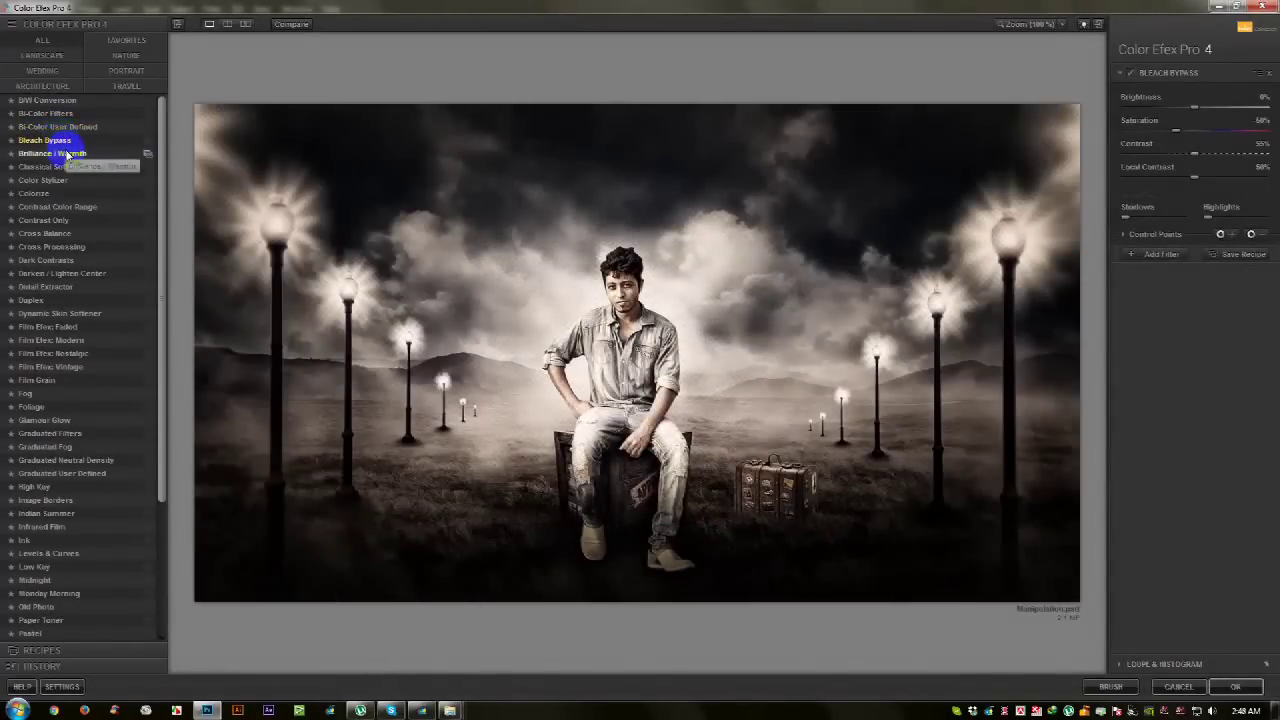
{"action": "left_click", "coordinate": [60, 153]}
{"action": "left_click", "coordinate": [70, 167]}
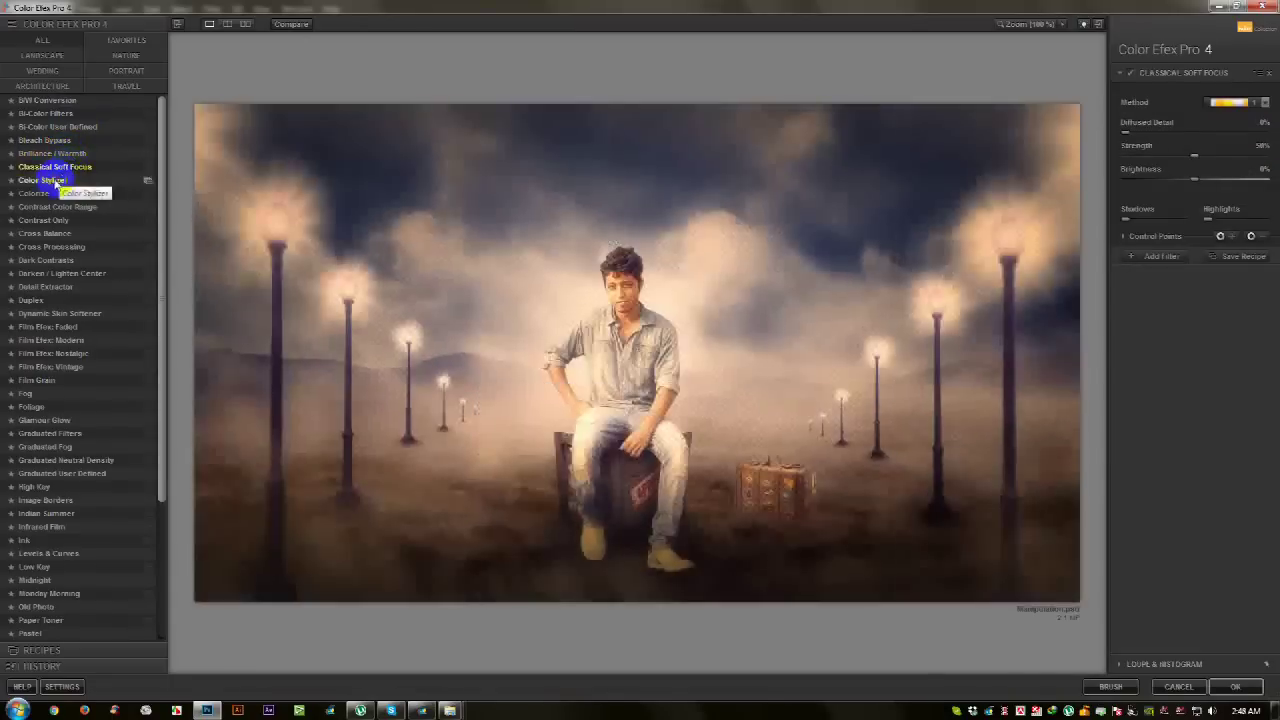
{"action": "left_click", "coordinate": [53, 181]}
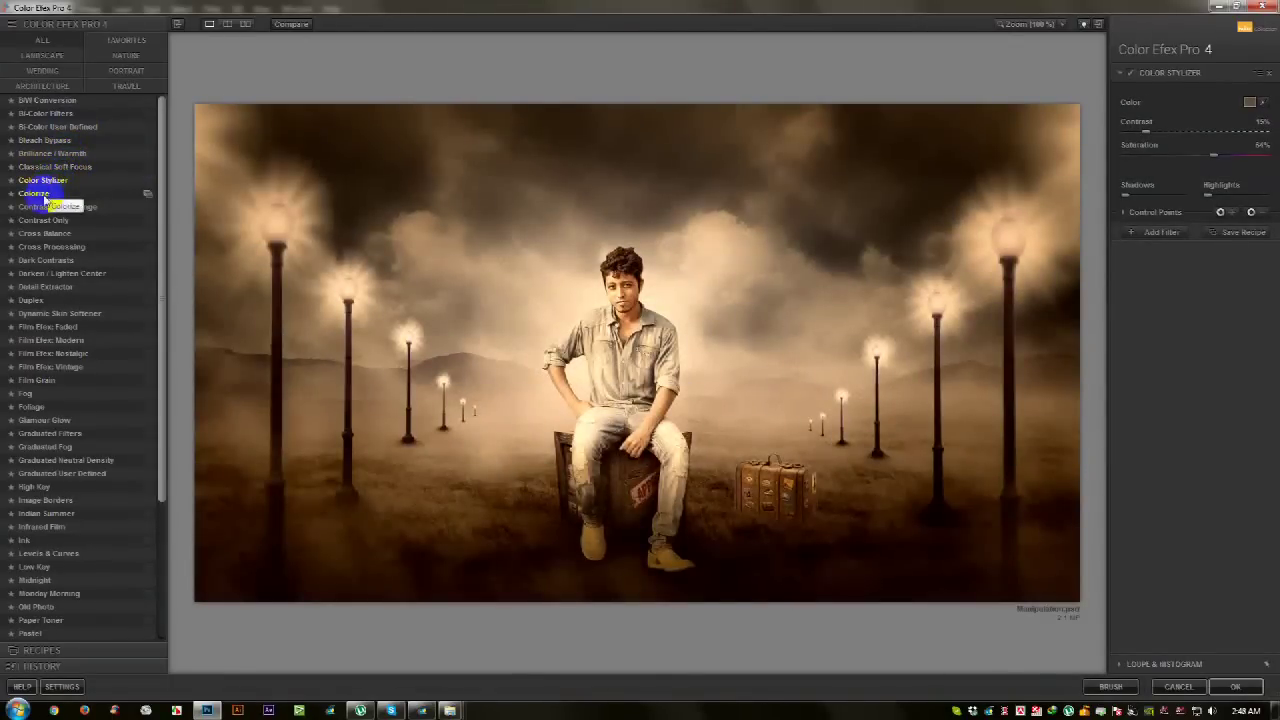
{"action": "left_click", "coordinate": [44, 194]}
{"action": "left_click", "coordinate": [45, 207]}
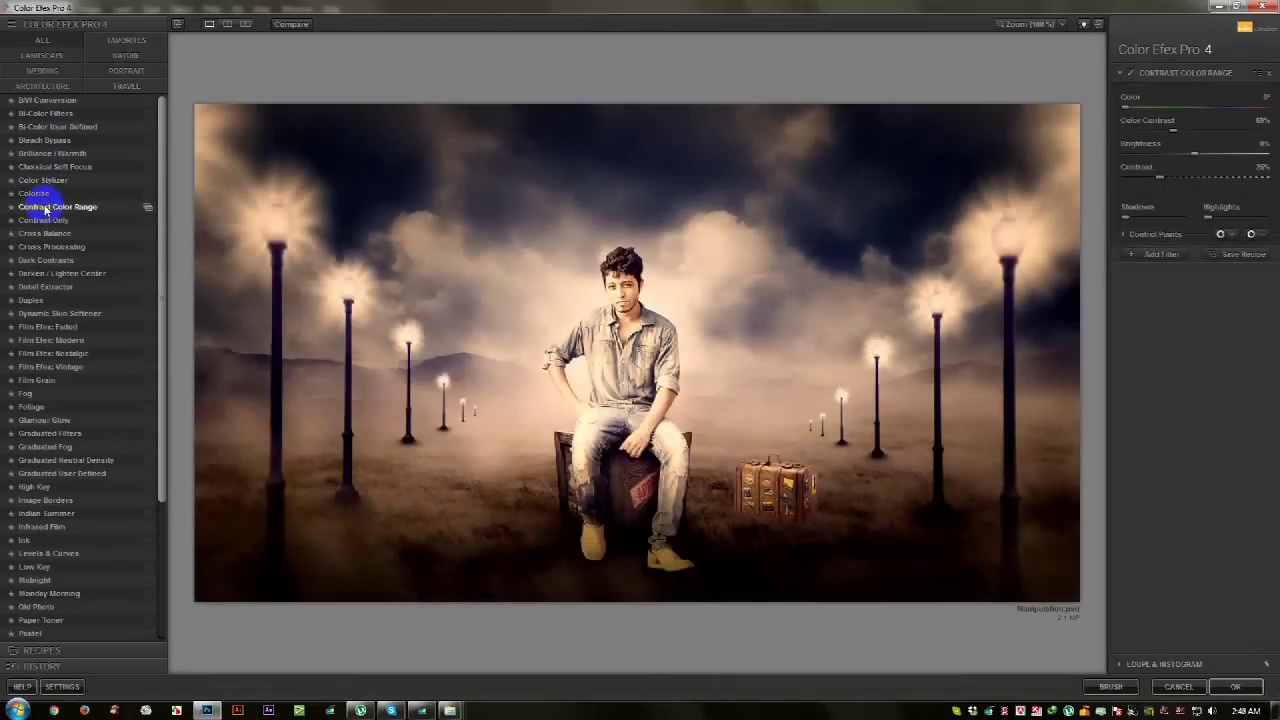
{"action": "left_click", "coordinate": [46, 220]}
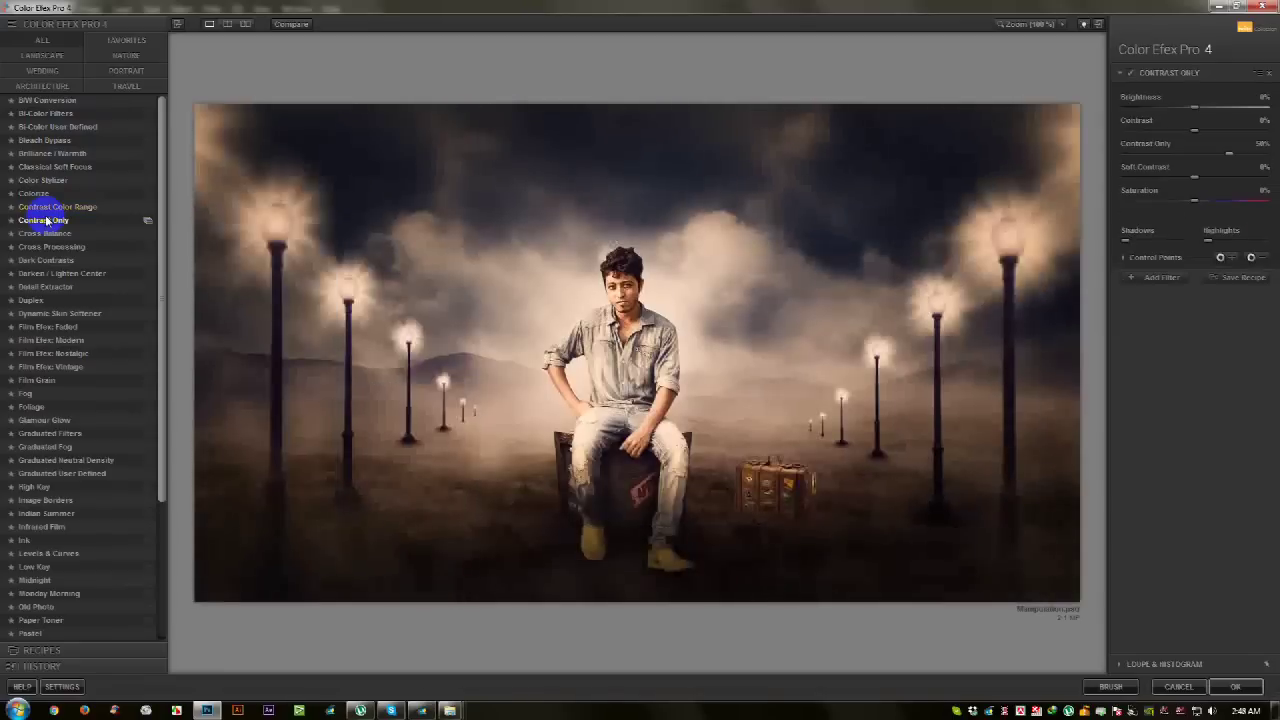
{"action": "left_click", "coordinate": [1131, 74]}
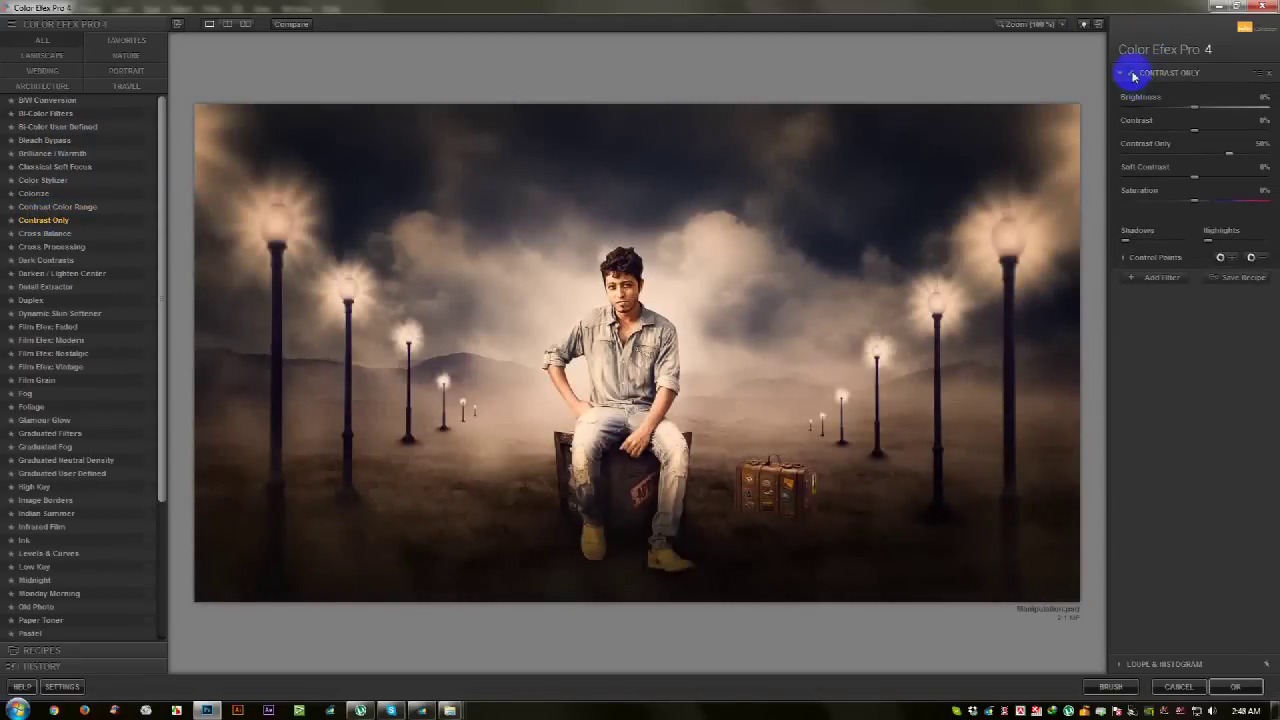
{"action": "left_click", "coordinate": [1133, 75]}
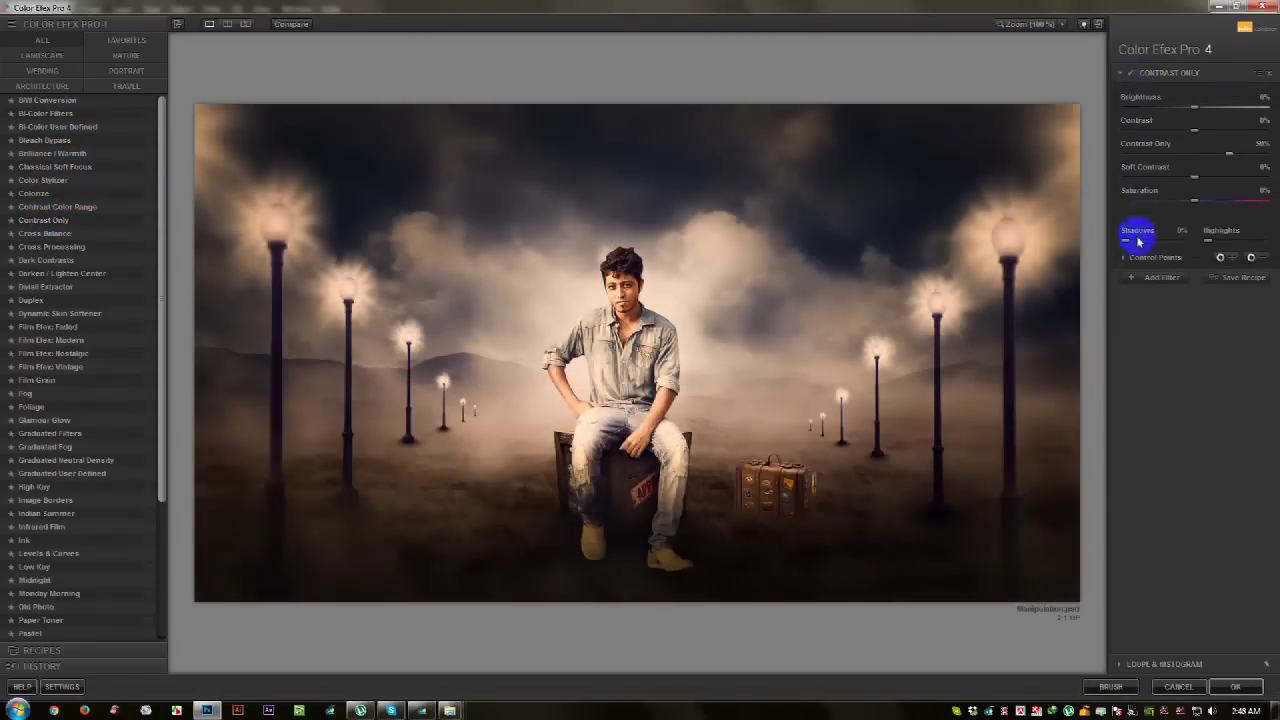
Step: Add Bleach Bypass to the stack with lowered saturation
{"action": "left_click", "coordinate": [1145, 277]}
{"action": "left_click", "coordinate": [52, 140]}
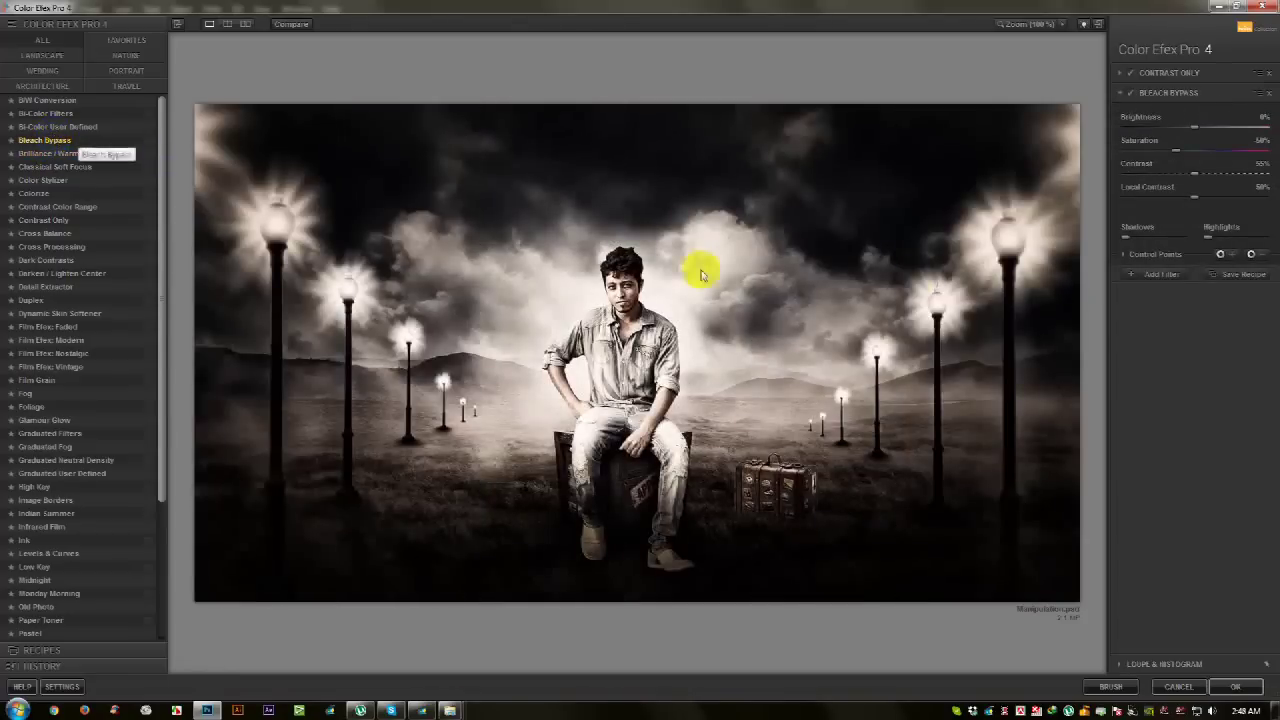
{"action": "left_click", "coordinate": [1130, 75]}
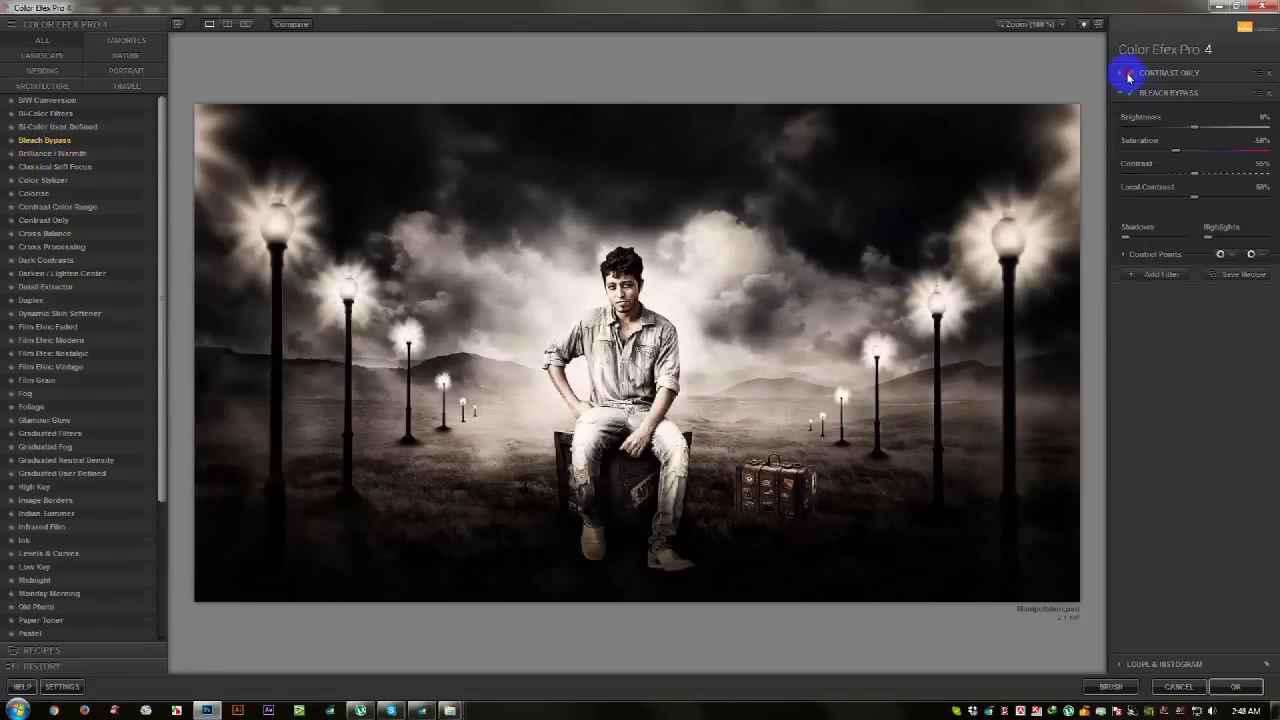
{"action": "left_click", "coordinate": [1130, 75]}
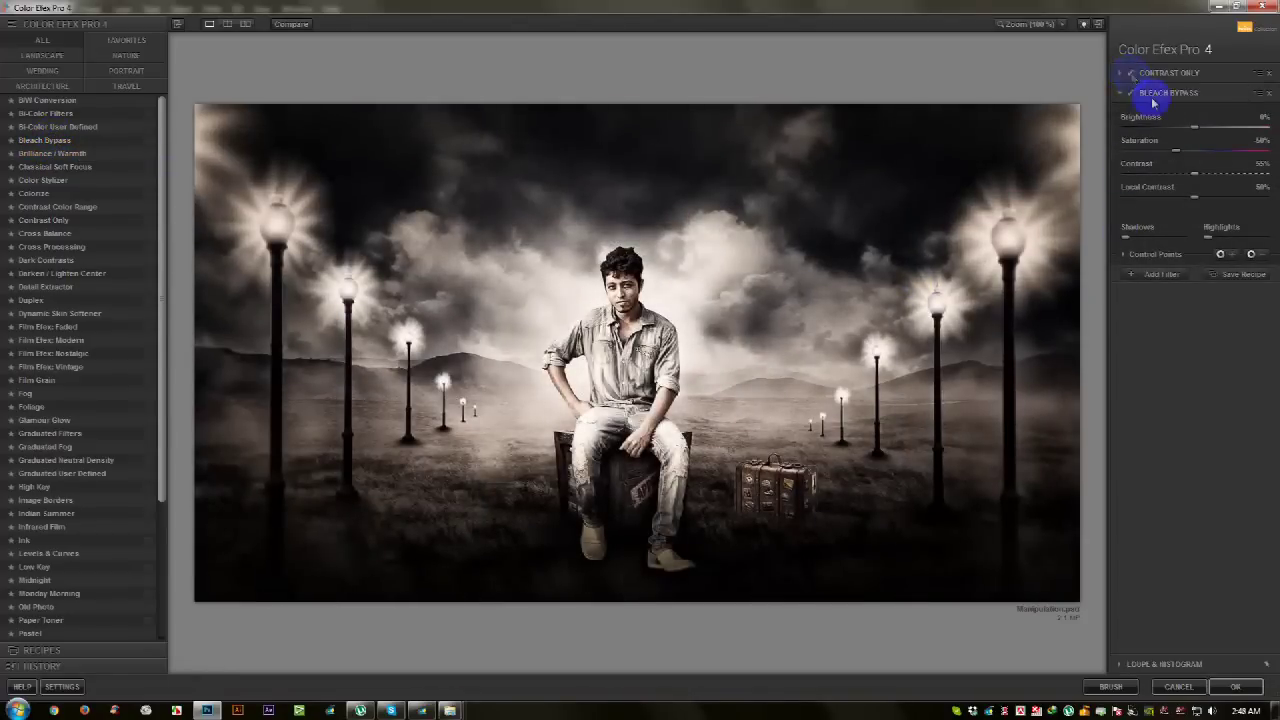
{"action": "mouse_move", "coordinate": [1180, 151]}
{"action": "left_mouse_down"}
{"action": "mouse_move", "coordinate": [1228, 157]}
{"action": "mouse_move", "coordinate": [1158, 177]}
{"action": "left_mouse_up"}
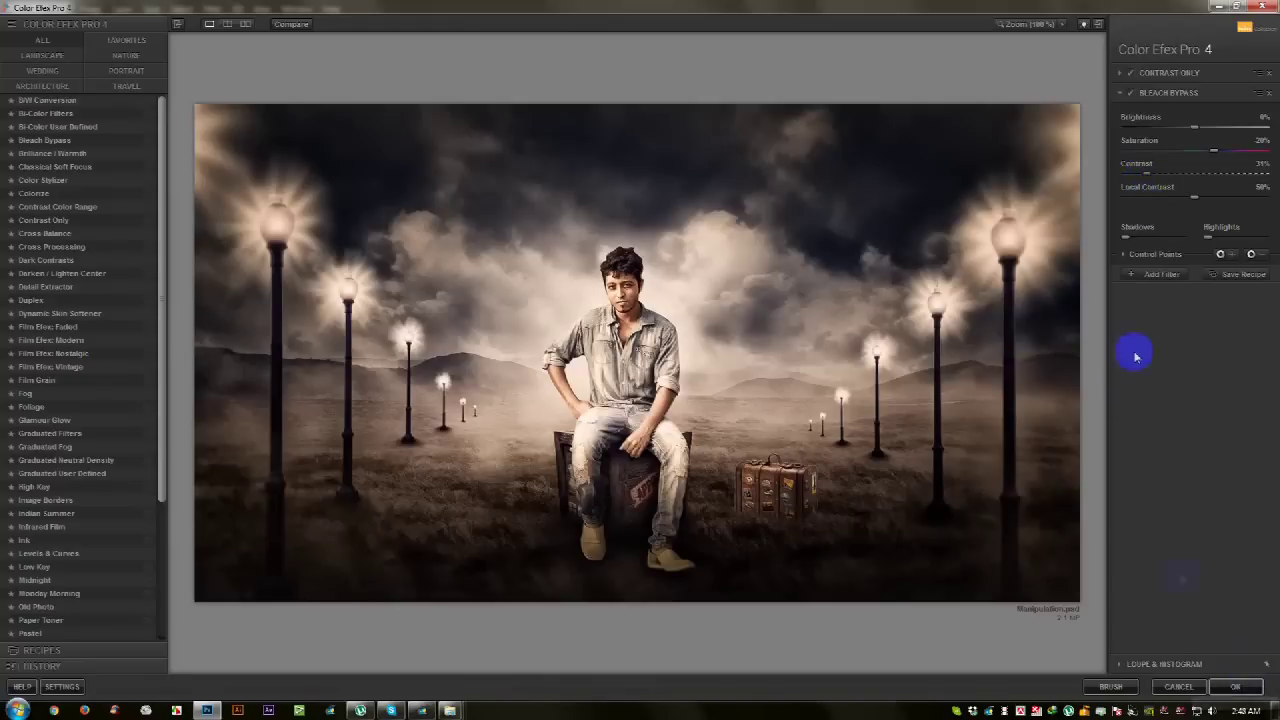
Step: Add an Ink filter at about 12% strength and apply the filter stack
{"action": "left_click", "coordinate": [1158, 273]}
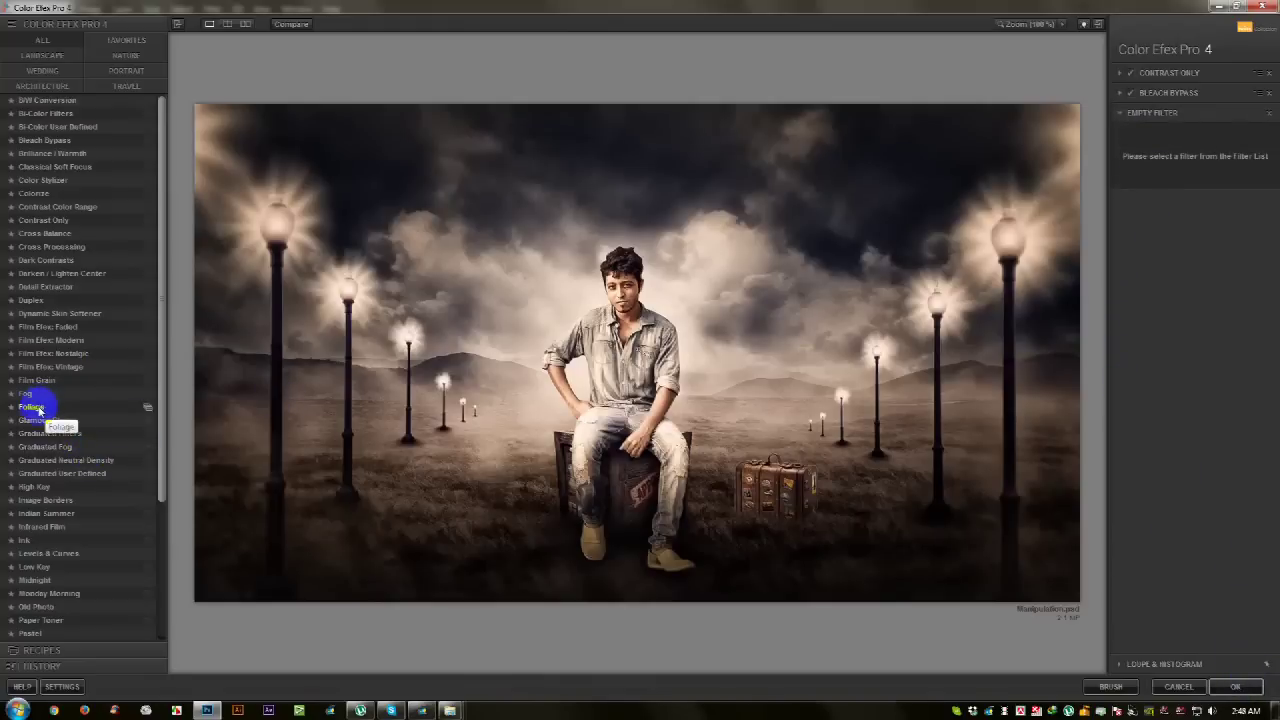
{"action": "left_click", "coordinate": [36, 314]}
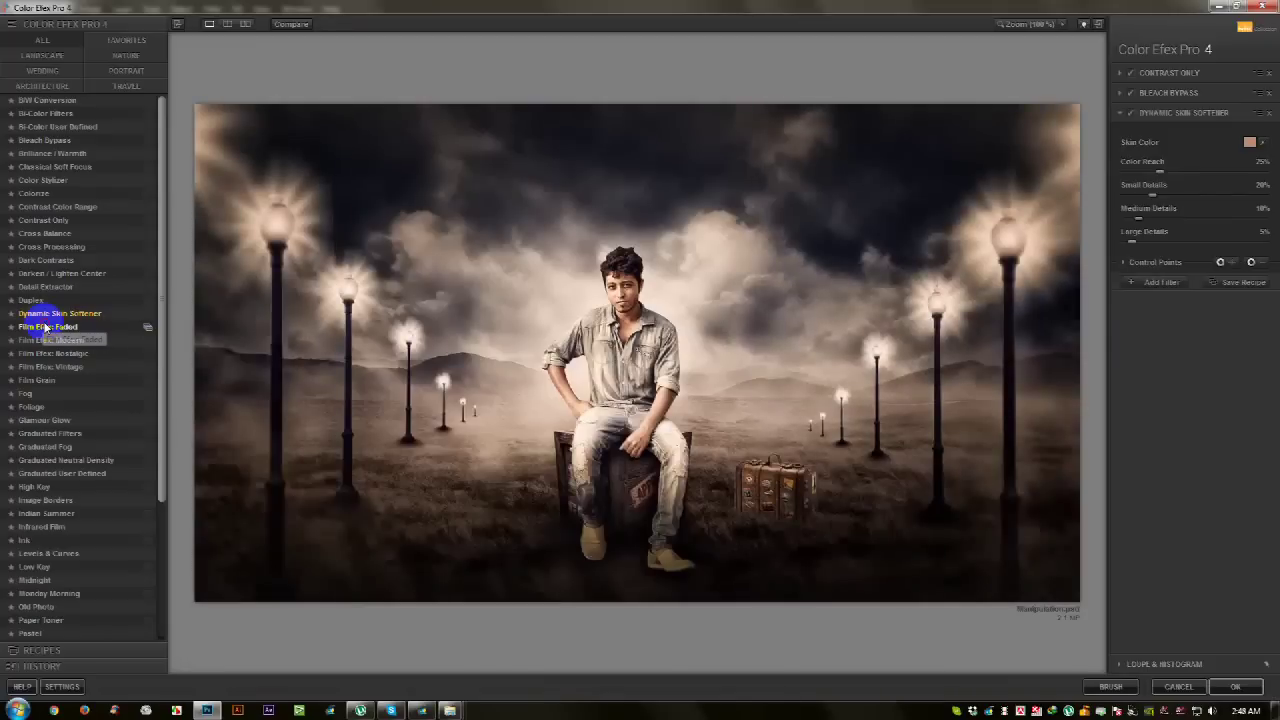
{"action": "left_click", "coordinate": [45, 327]}
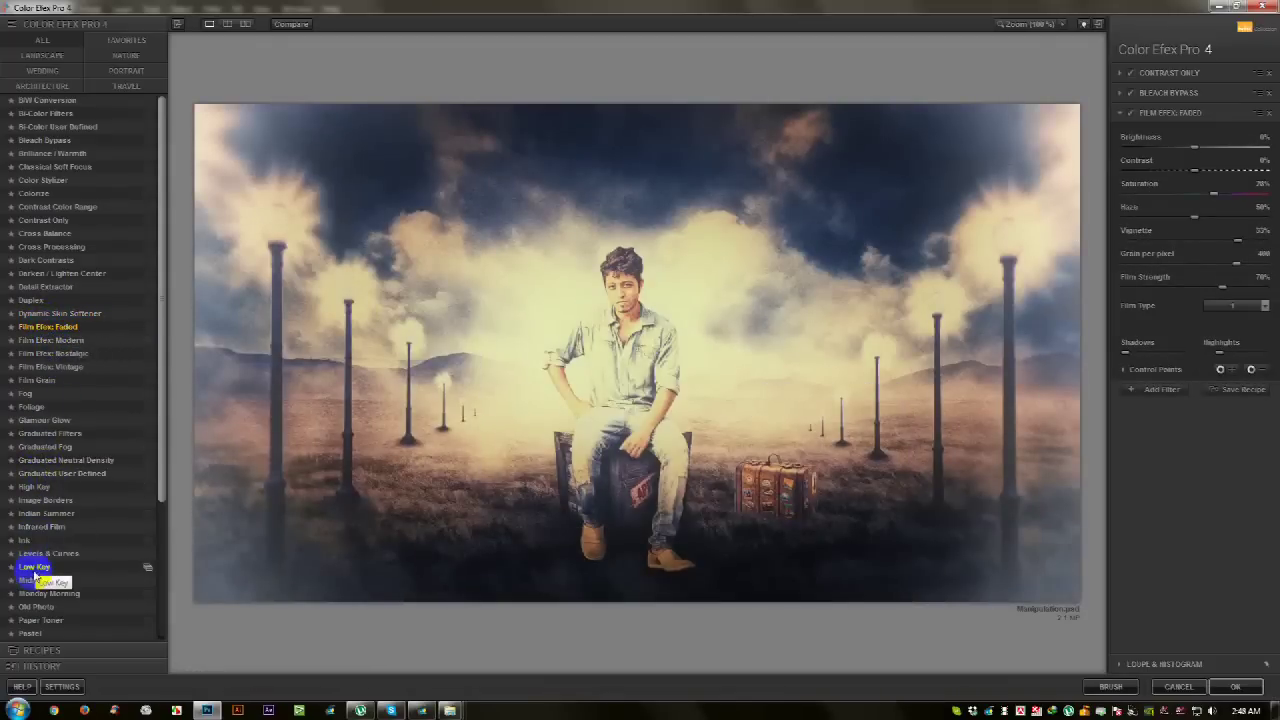
{"action": "left_click", "coordinate": [28, 540]}
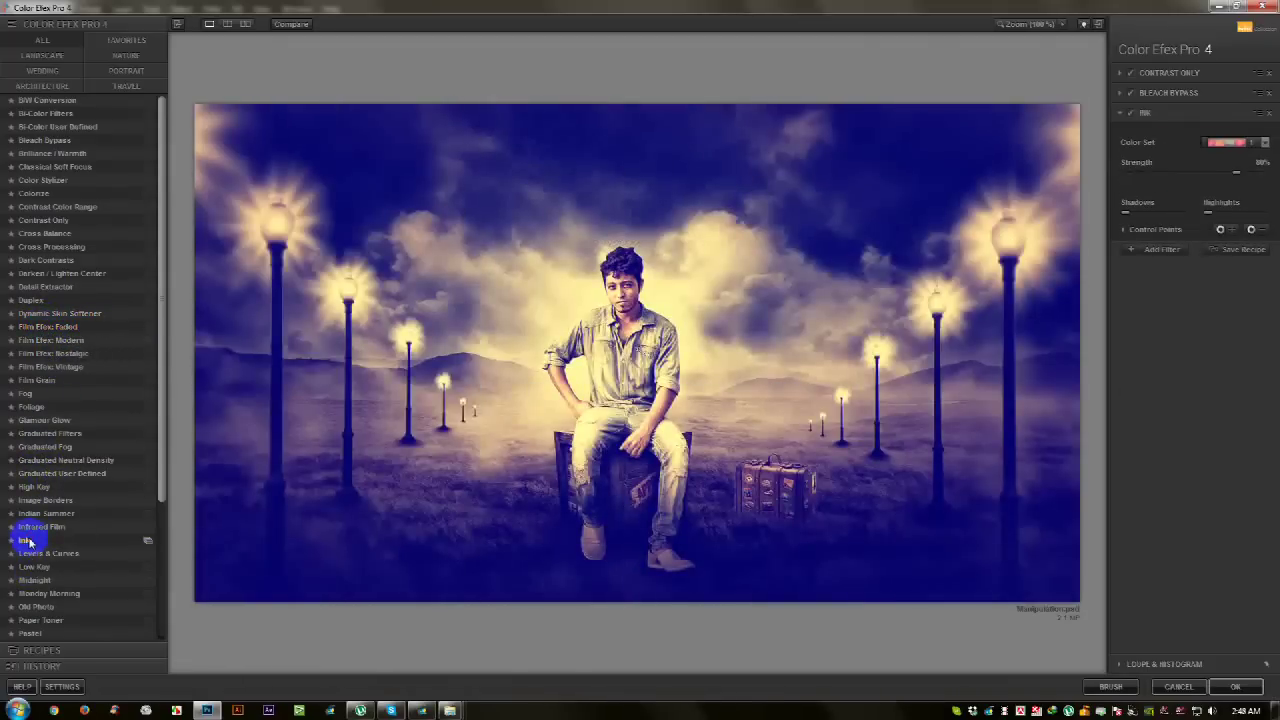
{"action": "left_click_drag", "start_coordinate": [1236, 172], "coordinate": [1137, 175]}
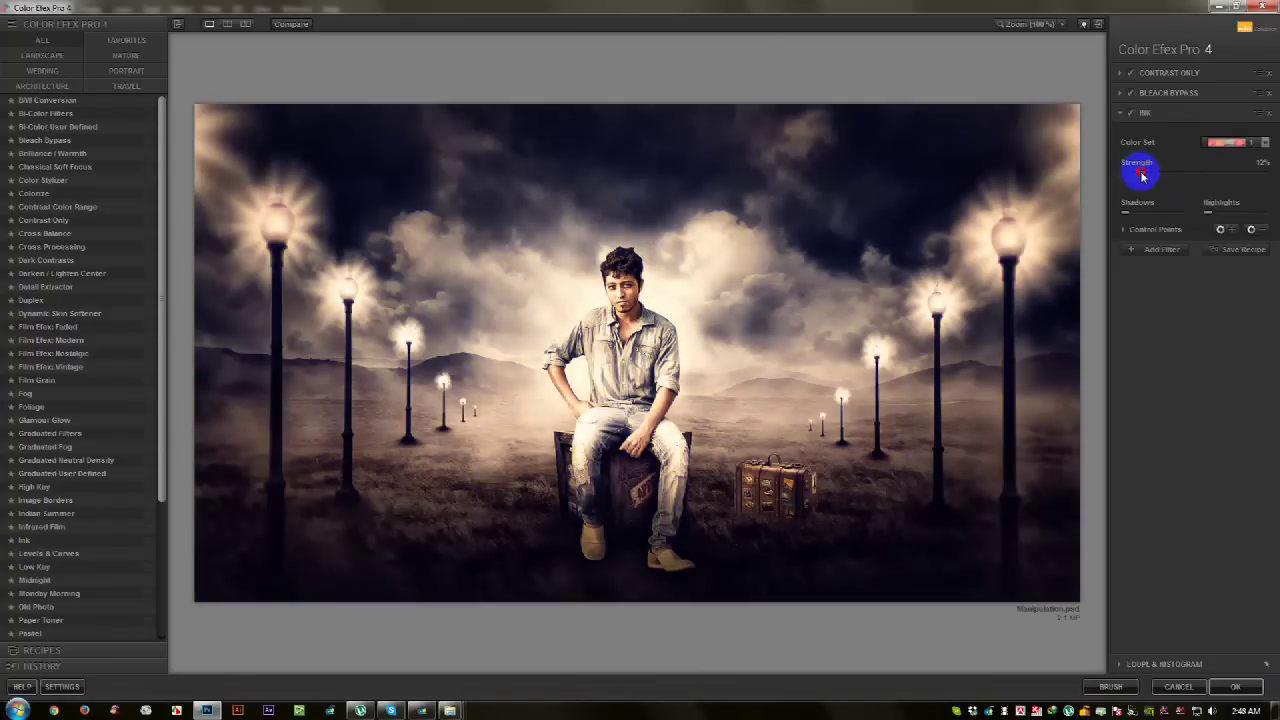
{"action": "left_click", "coordinate": [1131, 95]}
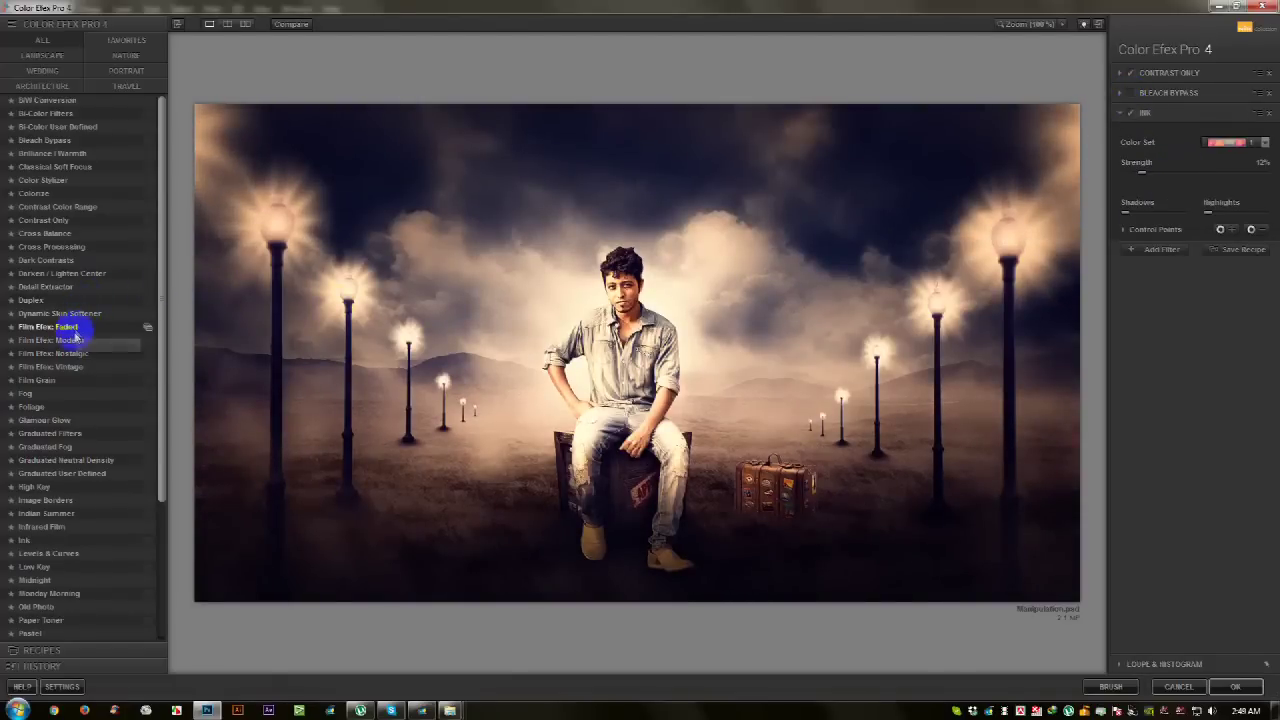
{"action": "left_click", "coordinate": [1237, 688]}
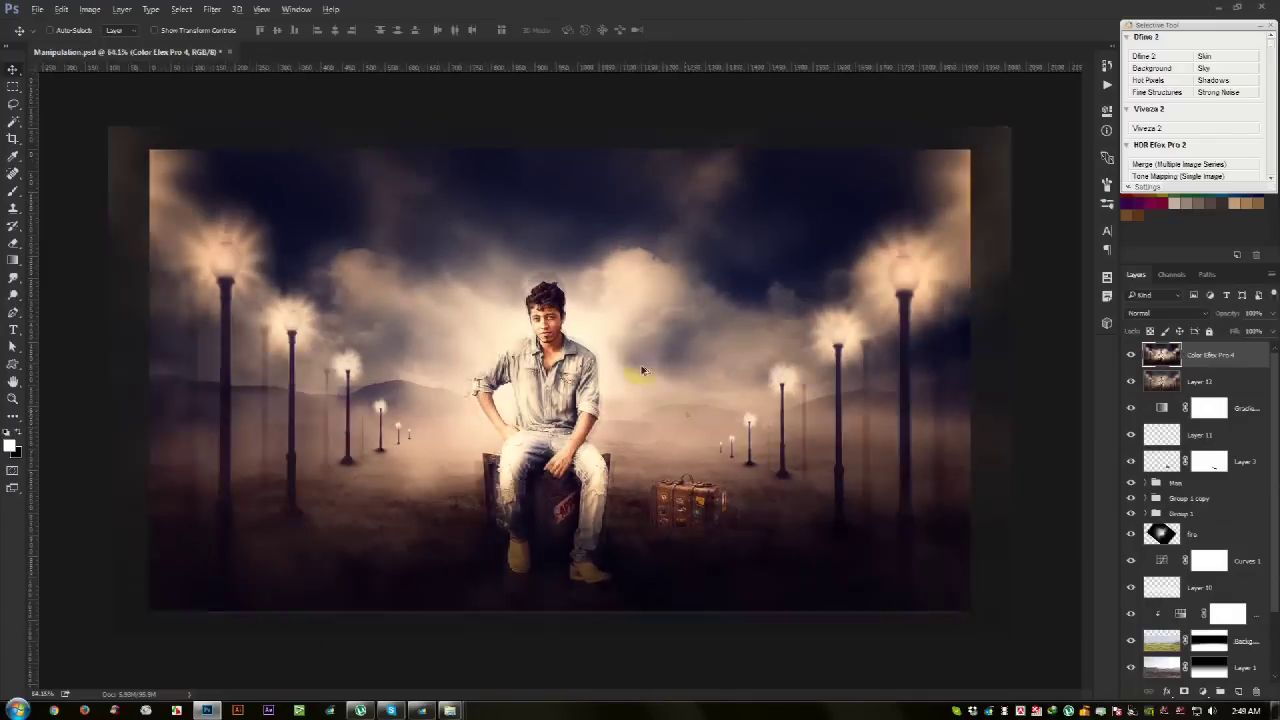
{"action": "left_click", "coordinate": [480, 693]}
Step: Drag fence_stock_02 from the HELP FILE folder into the Photoshop composite
{"action": "left_click", "coordinate": [575, 648]}
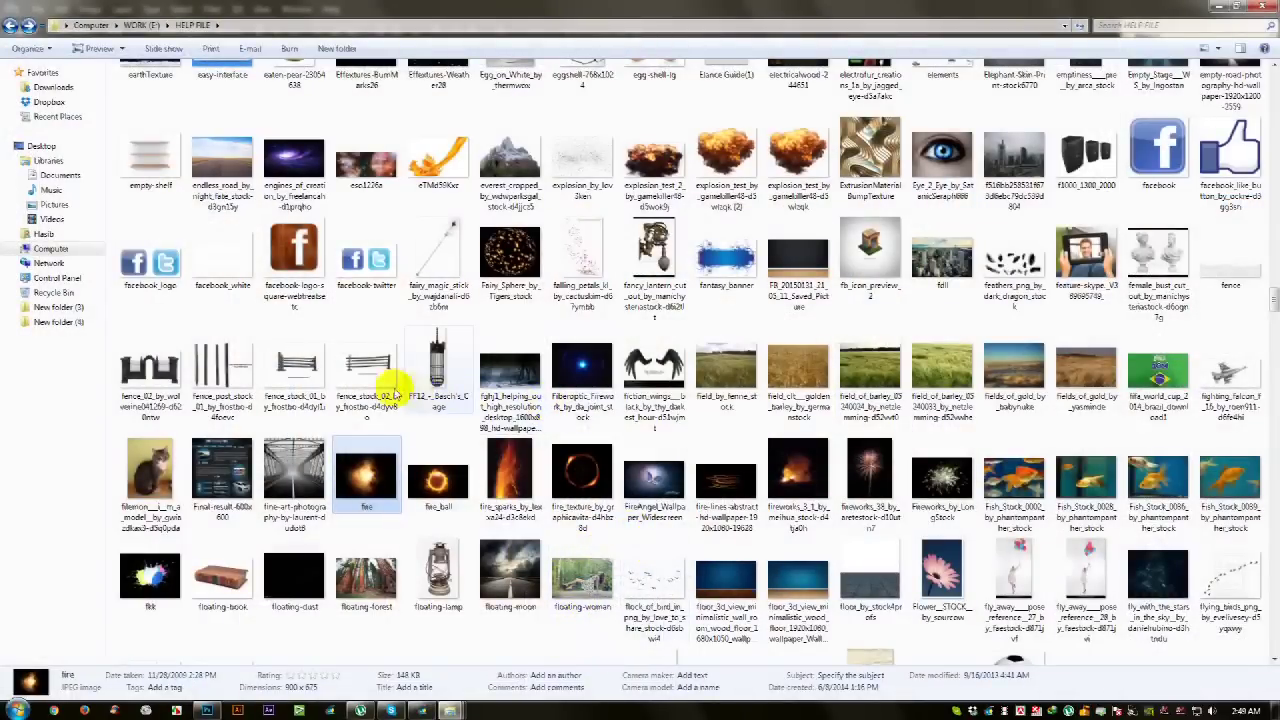
{"action": "left_click_drag", "start_coordinate": [366, 388], "coordinate": [325, 578]}
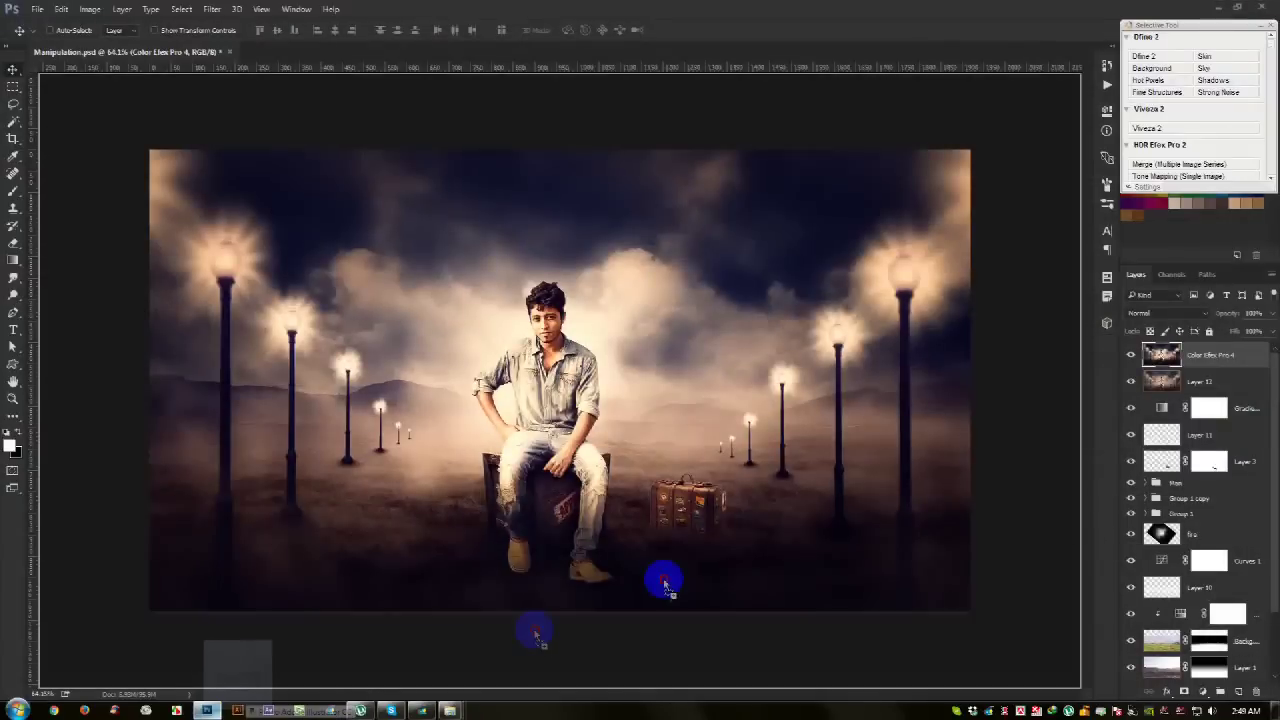
{"action": "left_click_drag", "start_coordinate": [325, 578], "coordinate": [668, 568]}
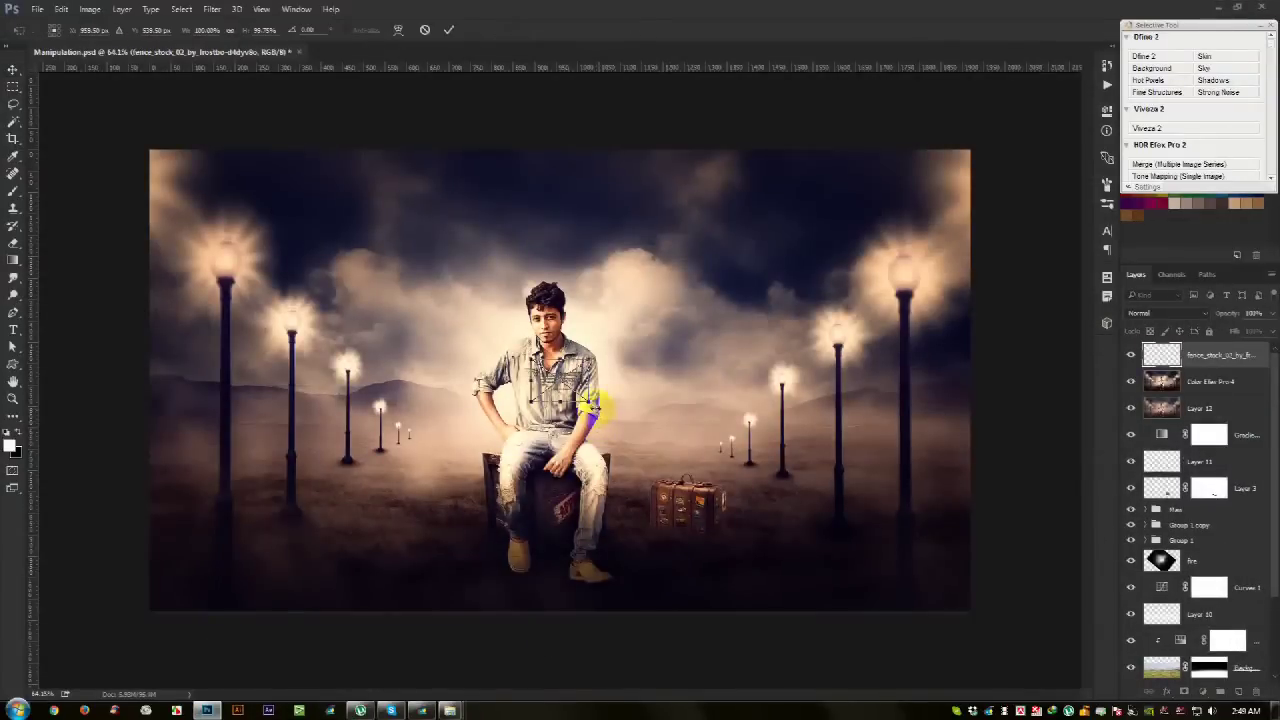
Step: Commit the placed fence, rasterize its layer, and erase the watermark text
{"action": "key", "text": "Return"}
{"action": "left_click", "coordinate": [12, 178]}
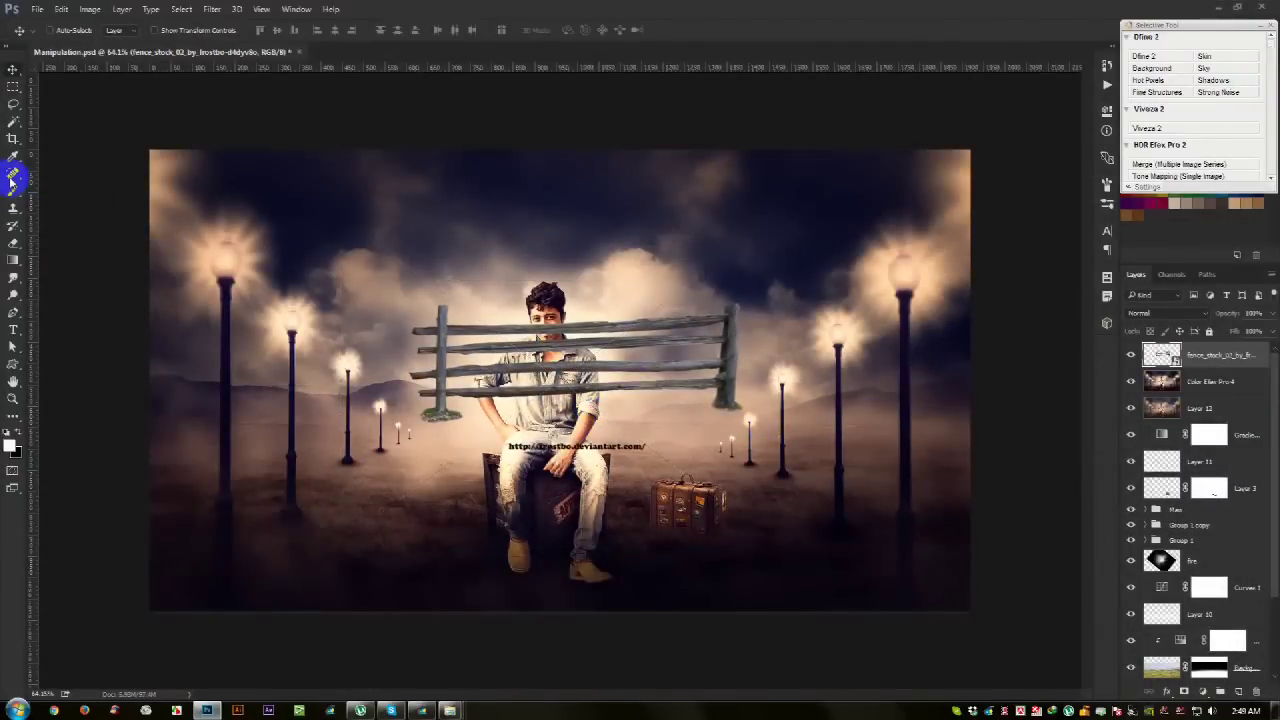
{"action": "left_click", "coordinate": [13, 243]}
{"action": "left_click", "coordinate": [575, 510]}
{"action": "key", "text": "Return"}
{"action": "left_click", "coordinate": [637, 487]}
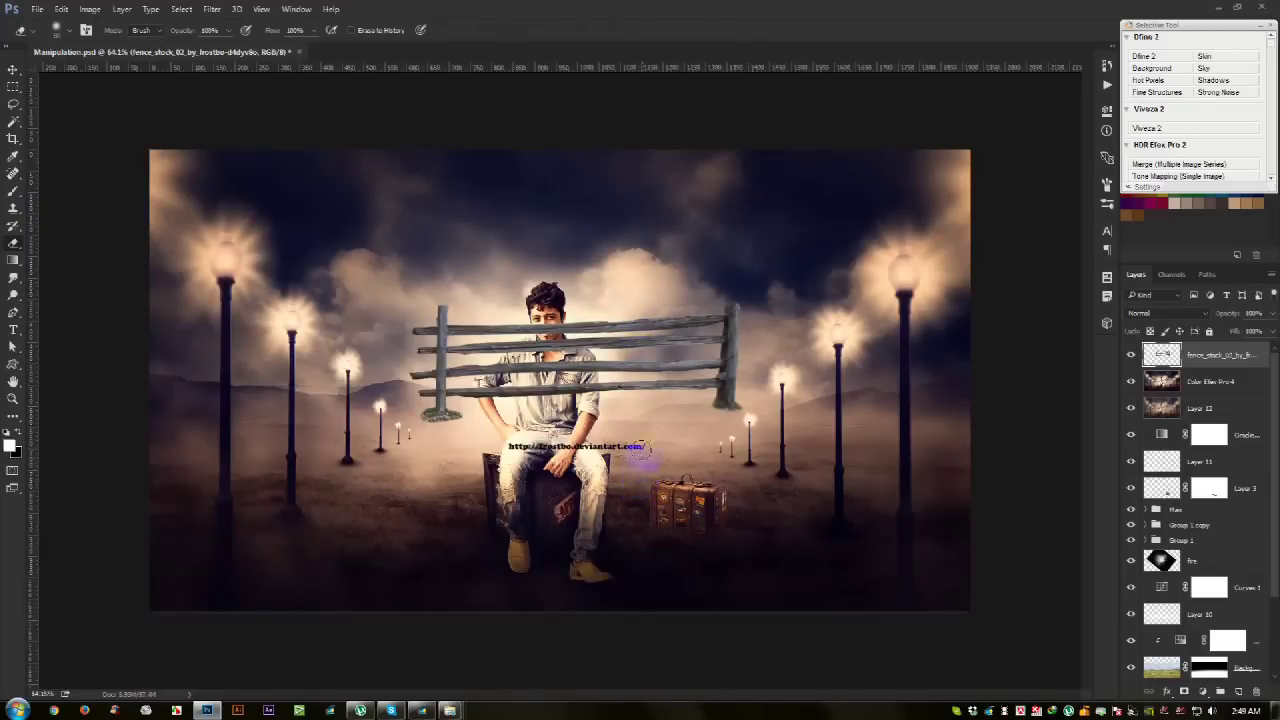
{"action": "left_click_drag", "start_coordinate": [585, 455], "coordinate": [477, 443]}
Step: Move the fence to the image bottom and enlarge it across the lower frame
{"action": "left_click", "coordinate": [13, 68]}
{"action": "left_click_drag", "start_coordinate": [645, 367], "coordinate": [727, 582]}
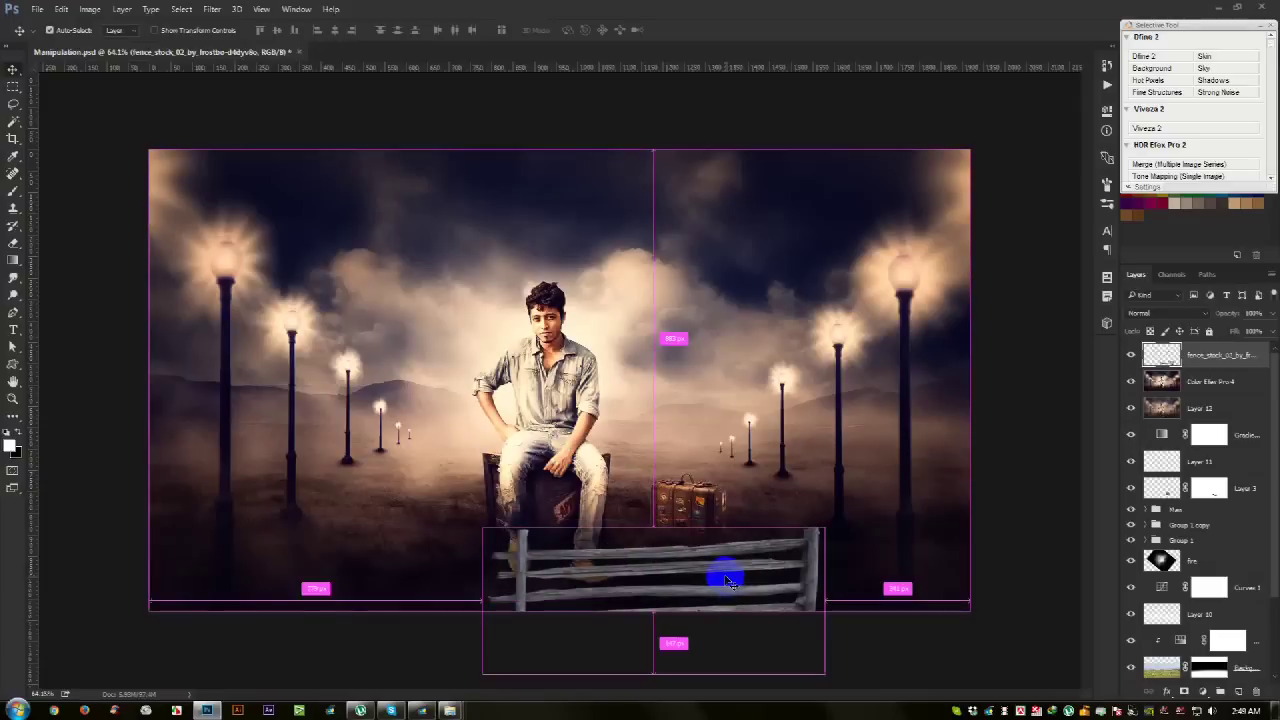
{"action": "key", "text": "ctrl+t"}
{"action": "mouse_move", "coordinate": [825, 530]}
{"action": "left_mouse_down"}
{"action": "mouse_move", "coordinate": [943, 523]}
{"action": "mouse_move", "coordinate": [955, 577]}
{"action": "left_mouse_up"}
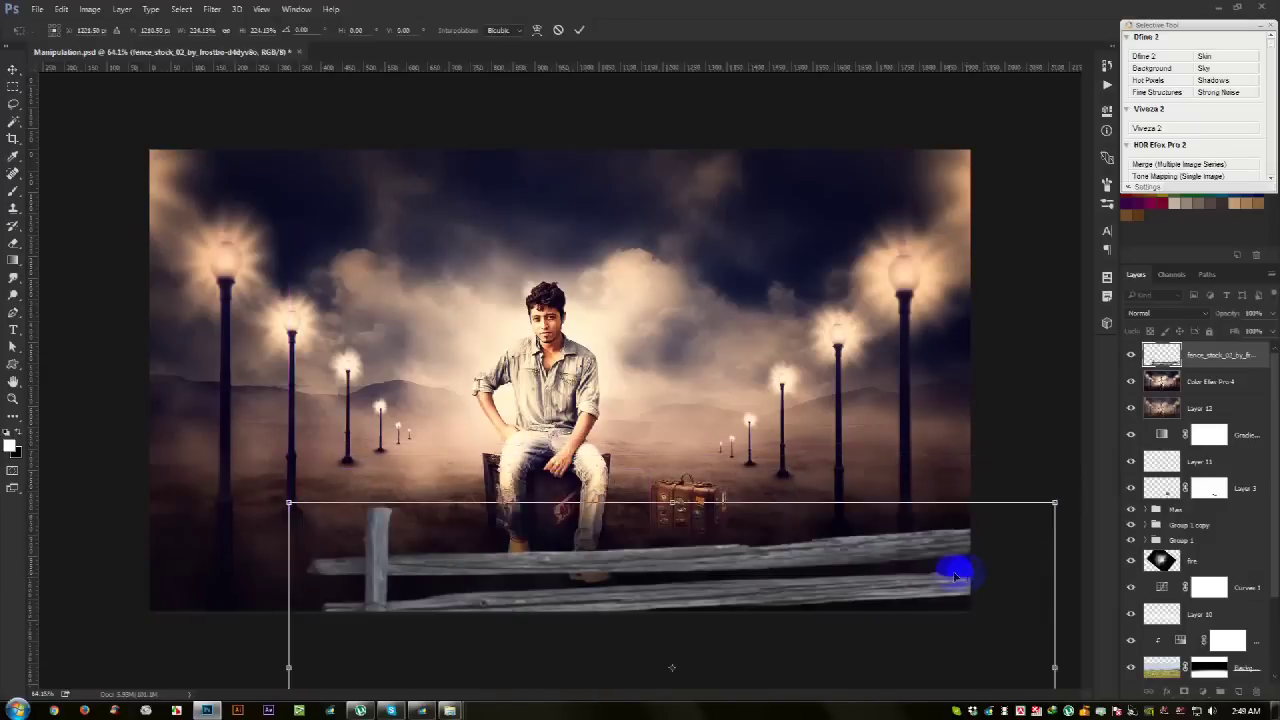
{"action": "left_click_drag", "start_coordinate": [289, 503], "coordinate": [300, 397]}
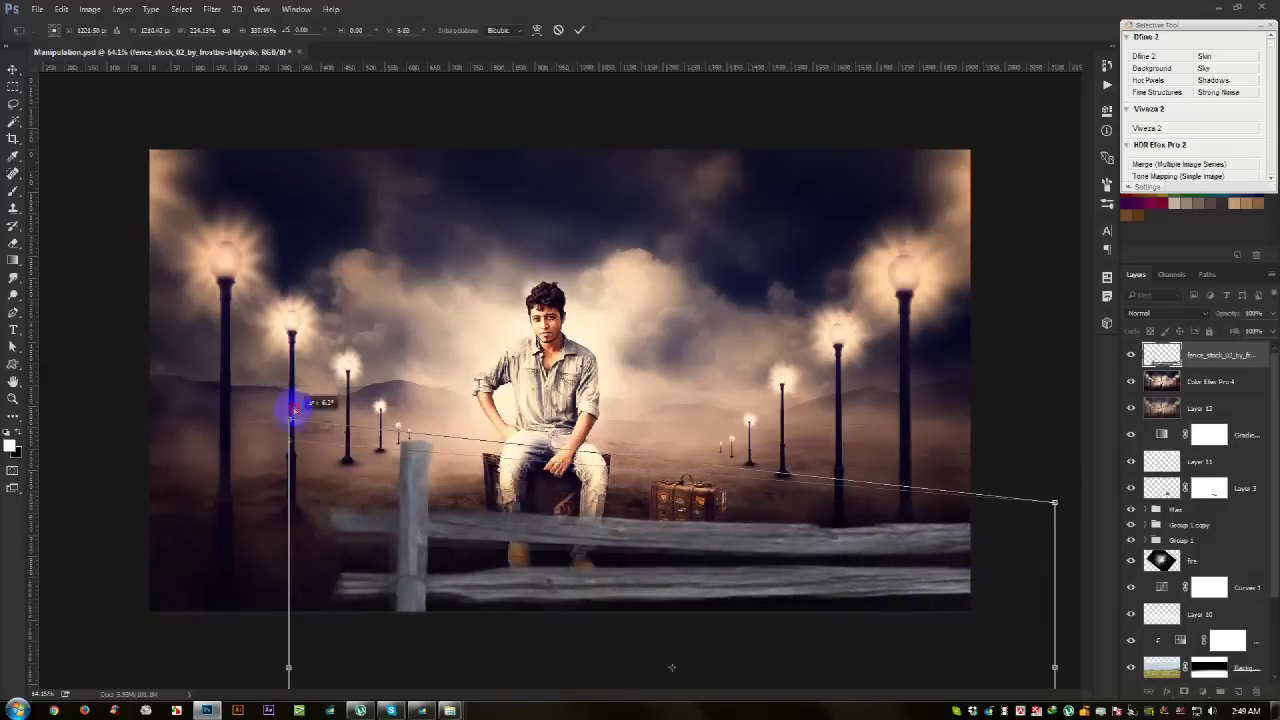
{"action": "mouse_move", "coordinate": [543, 529]}
{"action": "left_mouse_down"}
{"action": "mouse_move", "coordinate": [659, 511]}
{"action": "mouse_move", "coordinate": [414, 508]}
{"action": "mouse_move", "coordinate": [352, 521]}
{"action": "mouse_move", "coordinate": [406, 531]}
{"action": "mouse_move", "coordinate": [403, 509]}
{"action": "left_mouse_up"}
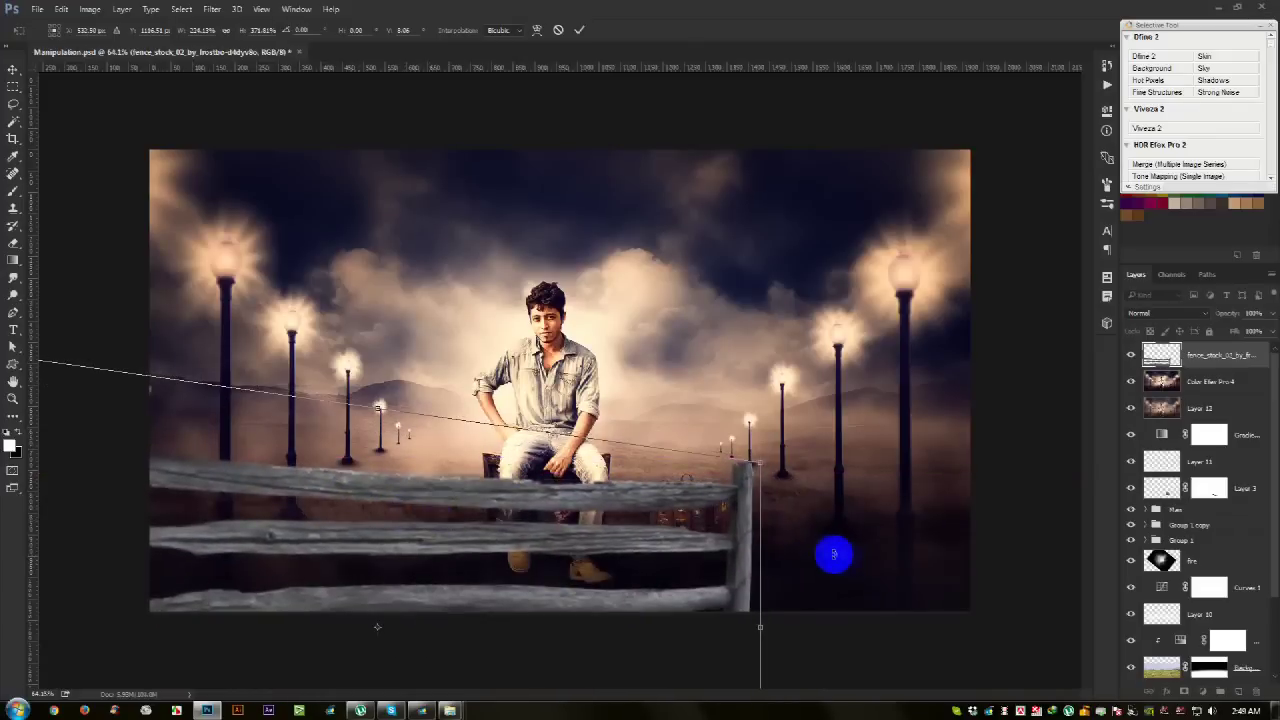
Step: Flip the fence horizontally, skew it into perspective at lower left, and commit
{"action": "right_click", "coordinate": [718, 549]}
{"action": "left_click", "coordinate": [766, 520]}
{"action": "mouse_move", "coordinate": [663, 551]}
{"action": "left_mouse_down"}
{"action": "mouse_move", "coordinate": [700, 605]}
{"action": "mouse_move", "coordinate": [806, 600]}
{"action": "mouse_move", "coordinate": [786, 594]}
{"action": "left_mouse_up"}
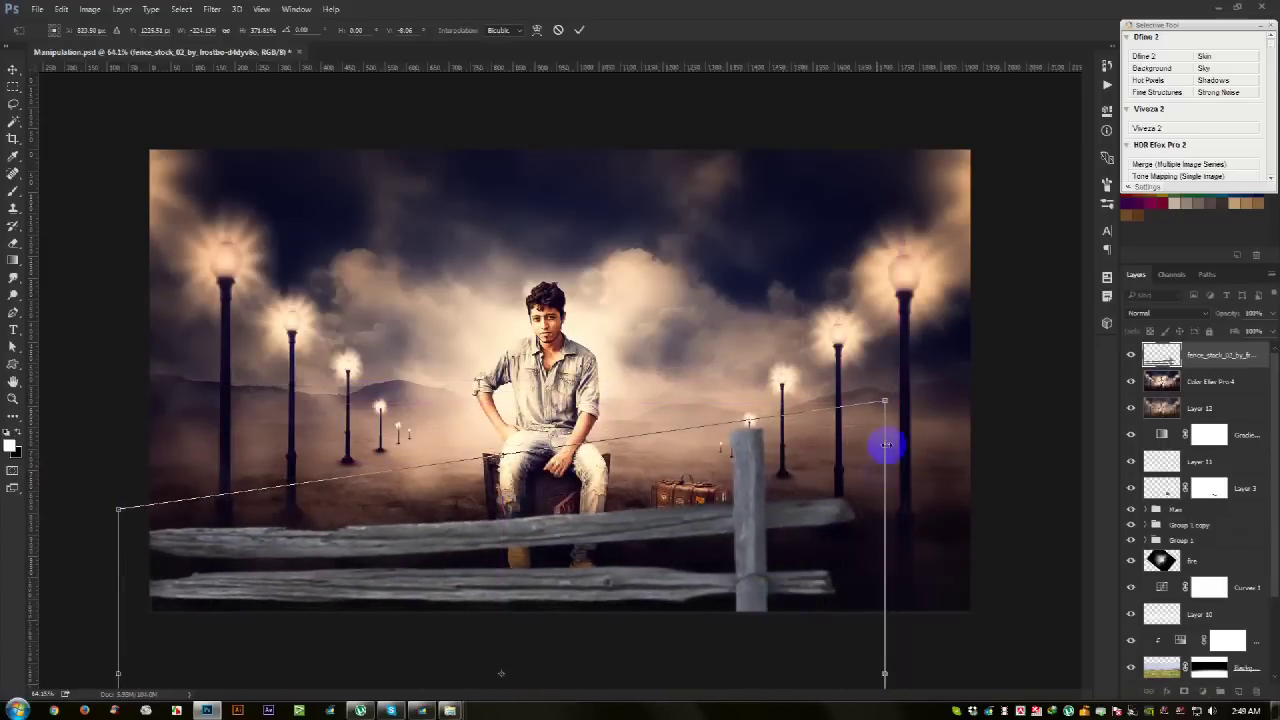
{"action": "mouse_move", "coordinate": [884, 402]}
{"action": "left_mouse_down"}
{"action": "mouse_move", "coordinate": [700, 543]}
{"action": "mouse_move", "coordinate": [651, 549]}
{"action": "mouse_move", "coordinate": [694, 509]}
{"action": "mouse_move", "coordinate": [759, 500]}
{"action": "mouse_move", "coordinate": [443, 514]}
{"action": "mouse_move", "coordinate": [427, 512]}
{"action": "mouse_move", "coordinate": [424, 462]}
{"action": "mouse_move", "coordinate": [447, 491]}
{"action": "left_mouse_up"}
{"action": "double_click", "coordinate": [442, 490]}
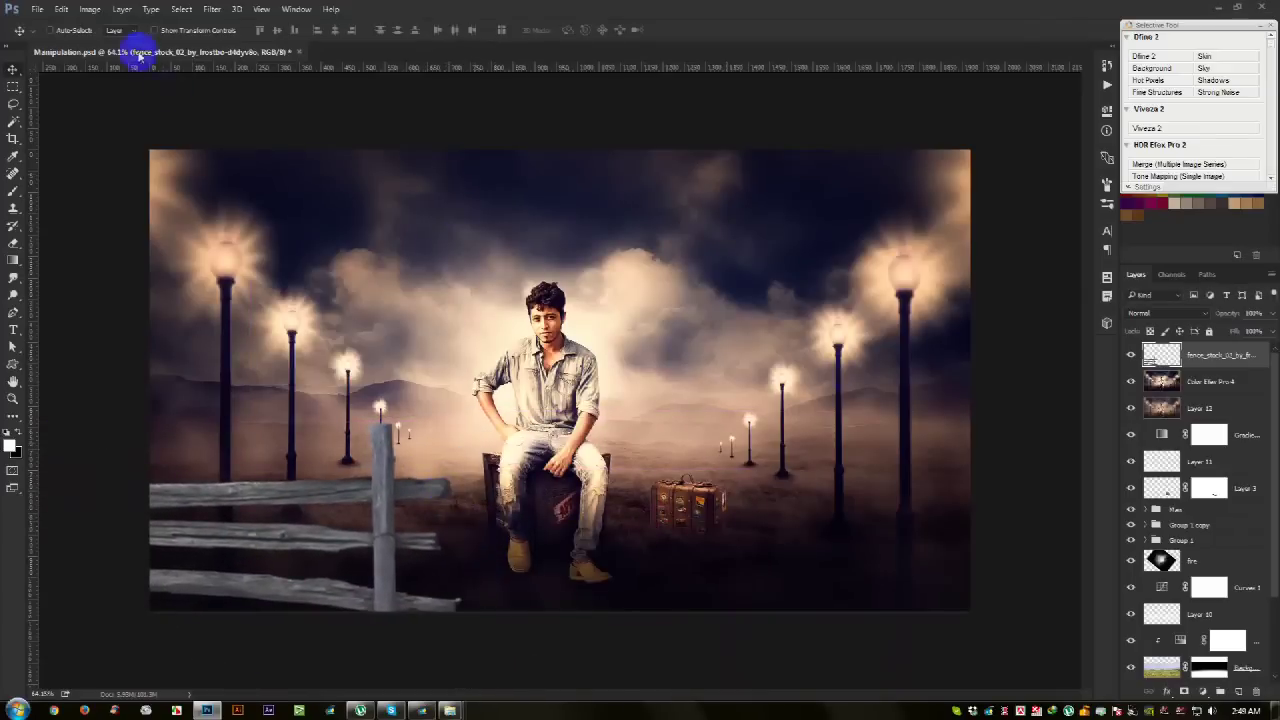
{"action": "left_click", "coordinate": [216, 10]}
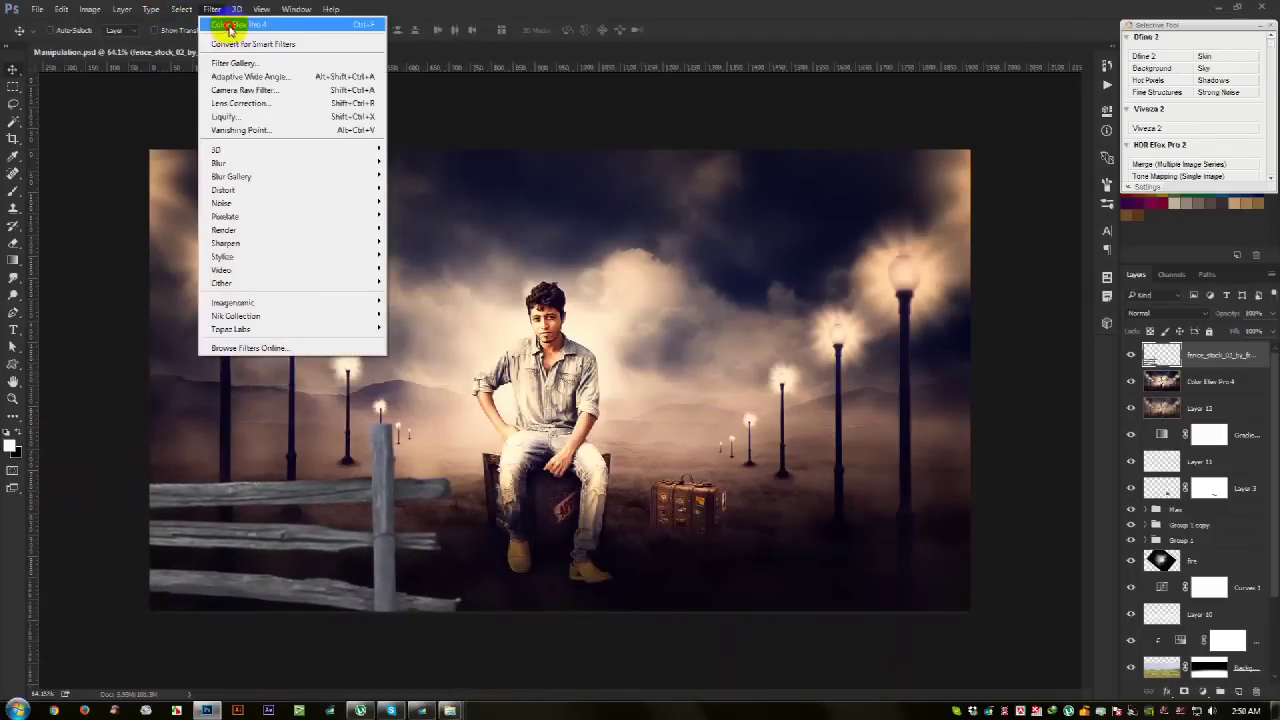
Step: Give the left fence a slight Gaussian Blur, then duplicate it and drag the copy right
{"action": "left_click", "coordinate": [229, 26]}
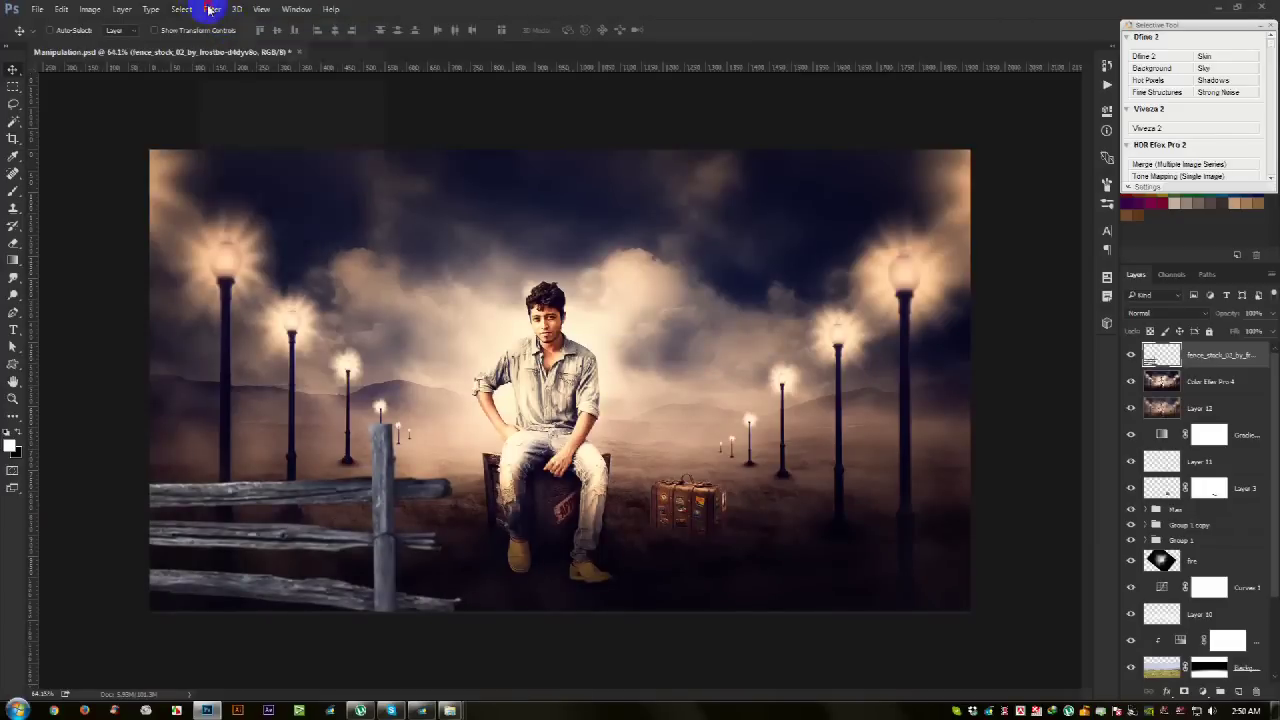
{"action": "left_click", "coordinate": [211, 9]}
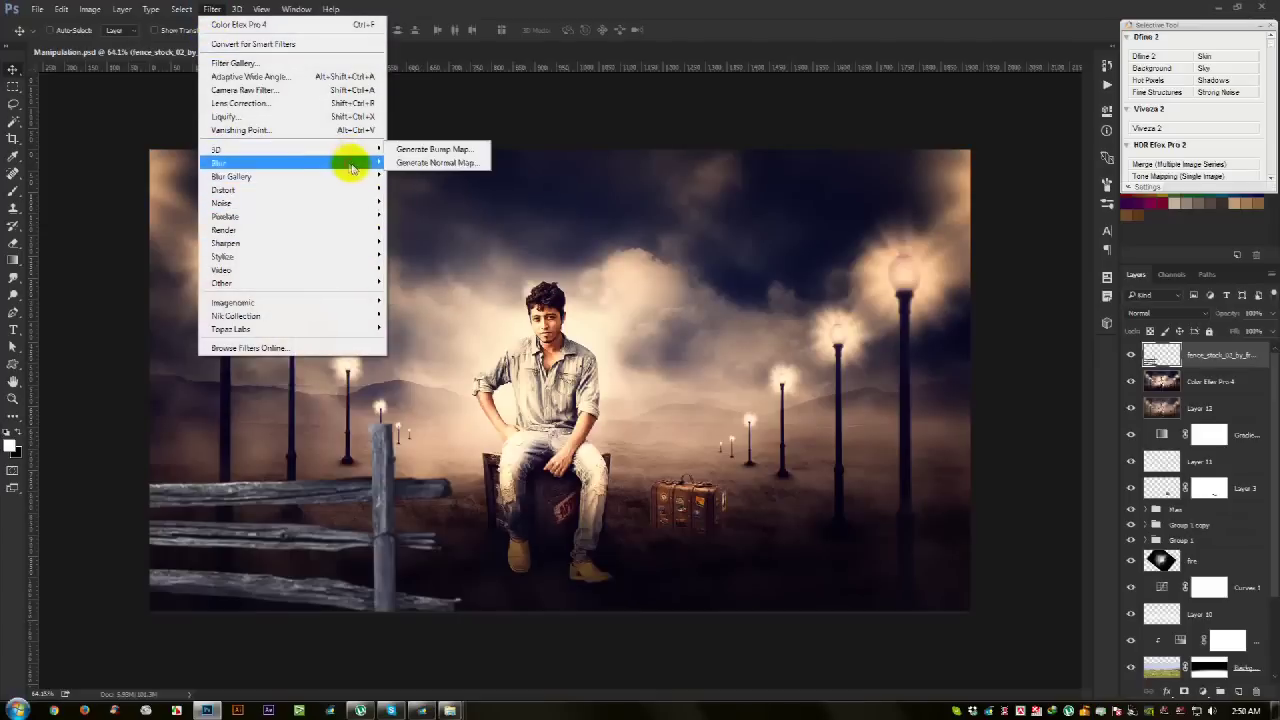
{"action": "mouse_move", "coordinate": [290, 162]}
{"action": "left_click", "coordinate": [420, 203]}
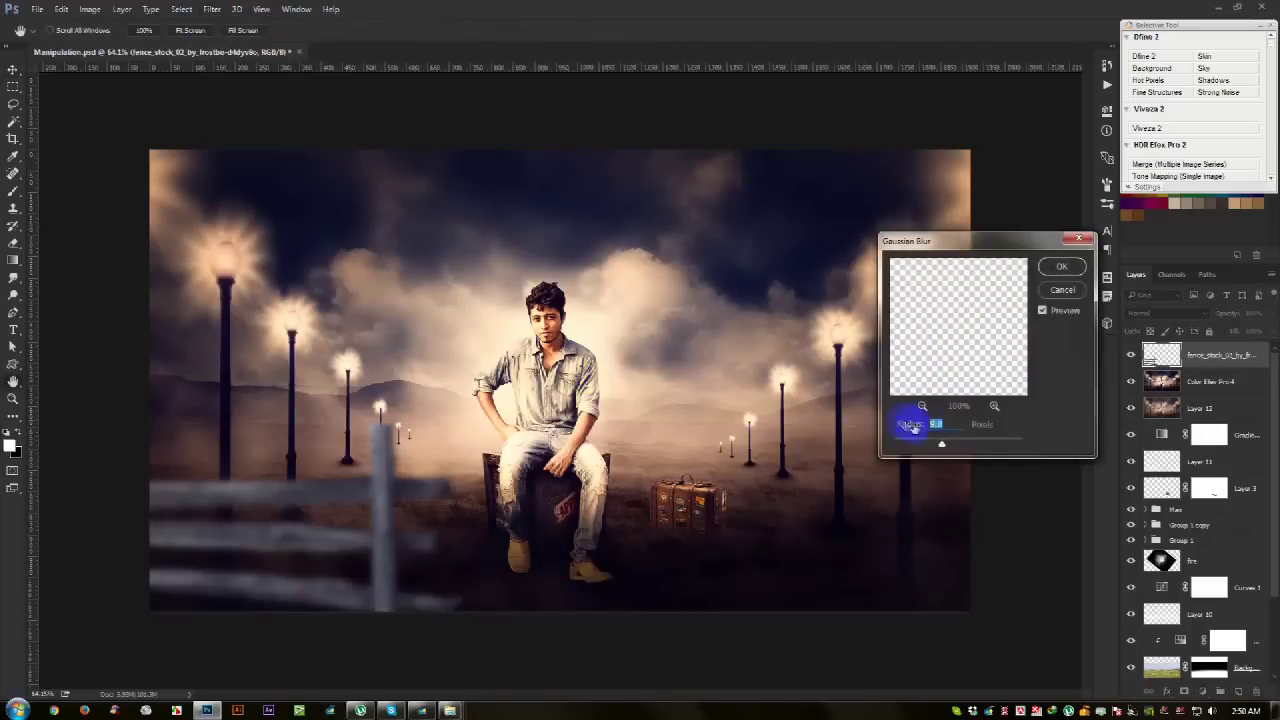
{"action": "left_click_drag", "start_coordinate": [933, 446], "coordinate": [926, 446]}
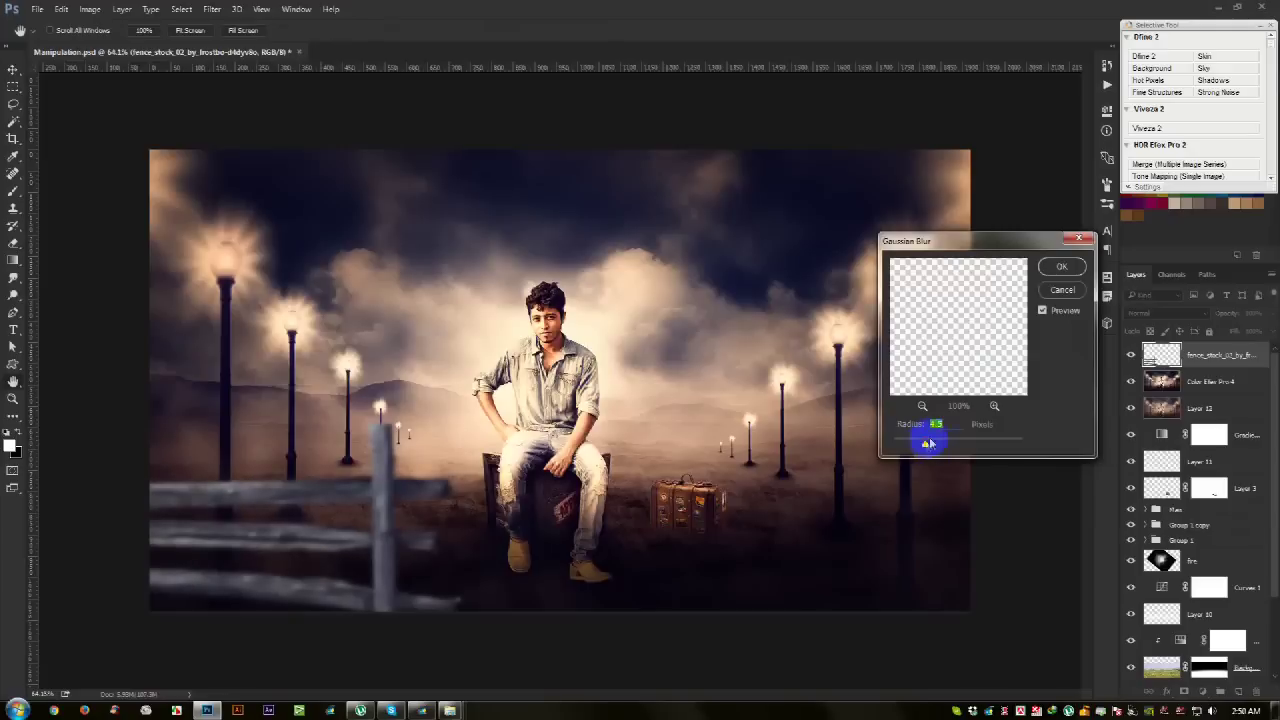
{"action": "left_click", "coordinate": [1062, 266]}
{"action": "key", "text": "v"}
{"action": "mouse_move", "coordinate": [428, 494]}
{"action": "left_mouse_down"}
{"action": "mouse_move", "coordinate": [390, 460]}
{"action": "mouse_move", "coordinate": [634, 519]}
{"action": "left_mouse_up"}
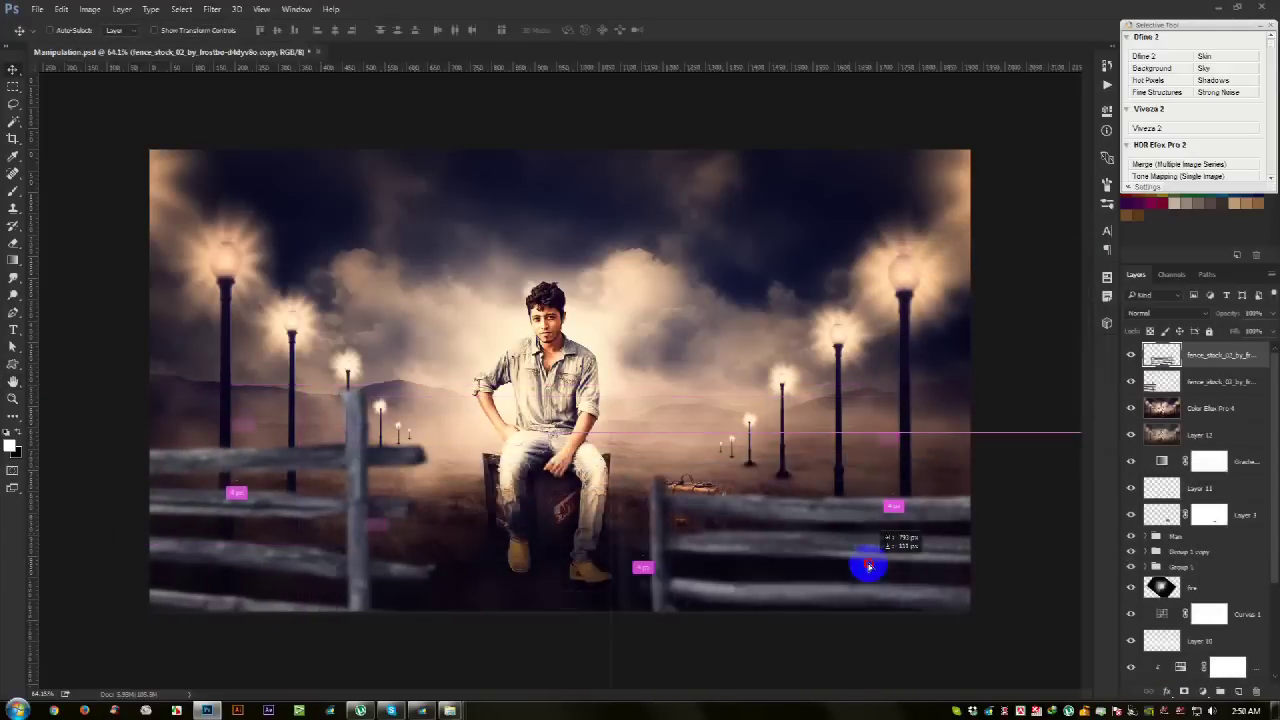
Step: Flip the fence copy horizontally and place it in the lower-right corner
{"action": "left_click_drag", "start_coordinate": [634, 519], "coordinate": [566, 515]}
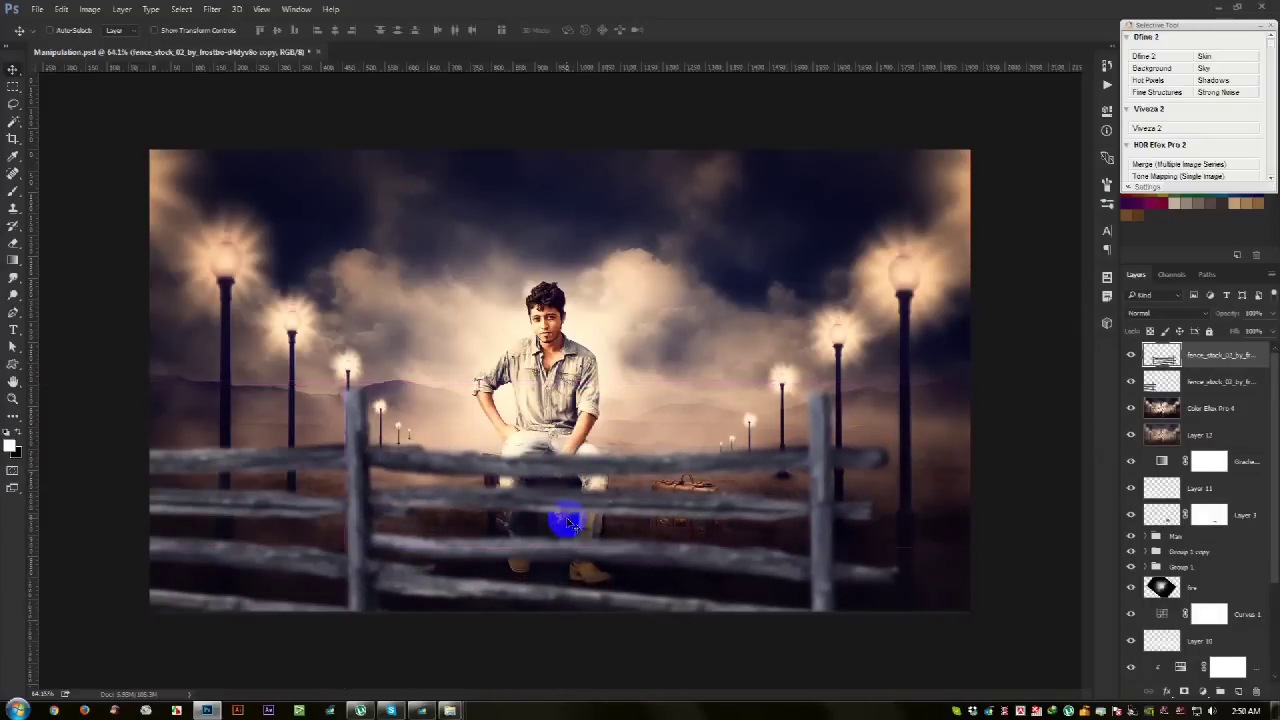
{"action": "left_click_drag", "start_coordinate": [566, 515], "coordinate": [980, 534]}
{"action": "key", "text": "ctrl+t"}
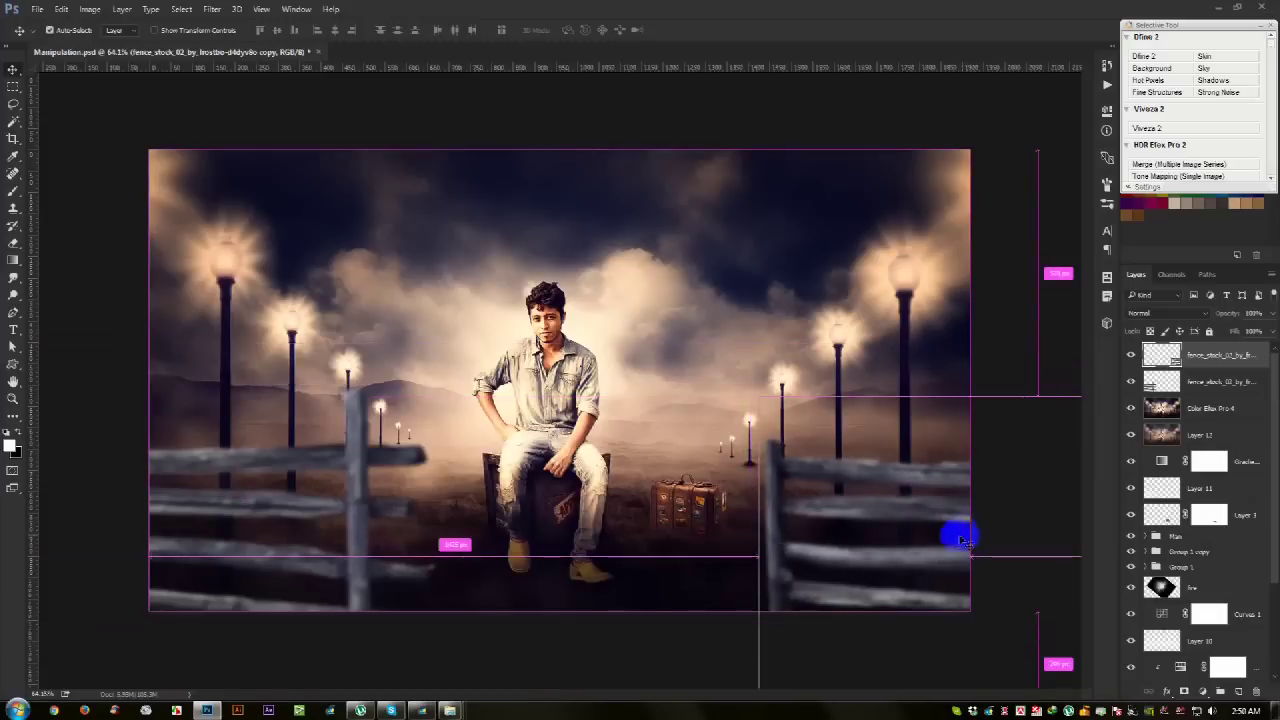
{"action": "right_click", "coordinate": [924, 535]}
{"action": "left_click", "coordinate": [975, 515]}
{"action": "mouse_move", "coordinate": [929, 514]}
{"action": "left_mouse_down"}
{"action": "mouse_move", "coordinate": [842, 609]}
{"action": "mouse_move", "coordinate": [700, 523]}
{"action": "mouse_move", "coordinate": [740, 512]}
{"action": "mouse_move", "coordinate": [749, 491]}
{"action": "left_mouse_up"}
{"action": "key", "text": "Return"}
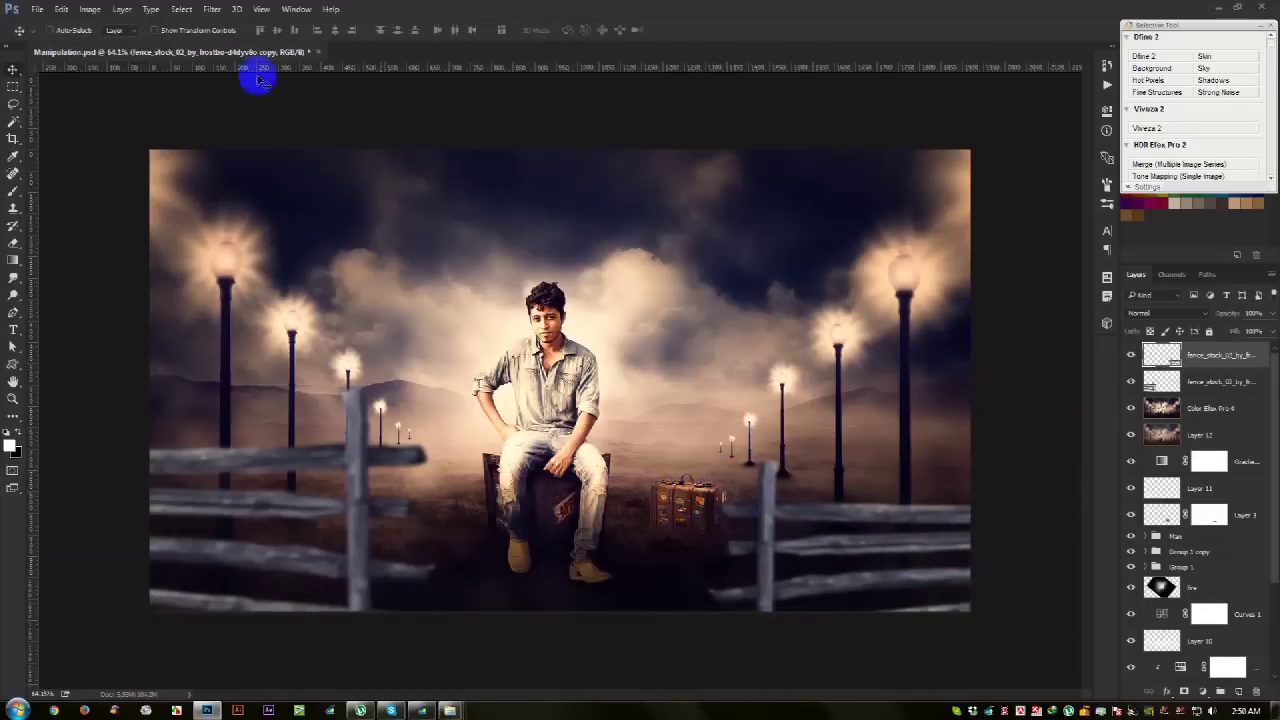
Step: Apply a Gaussian Blur to the right fence copy
{"action": "left_click", "coordinate": [212, 9]}
{"action": "mouse_move", "coordinate": [290, 163]}
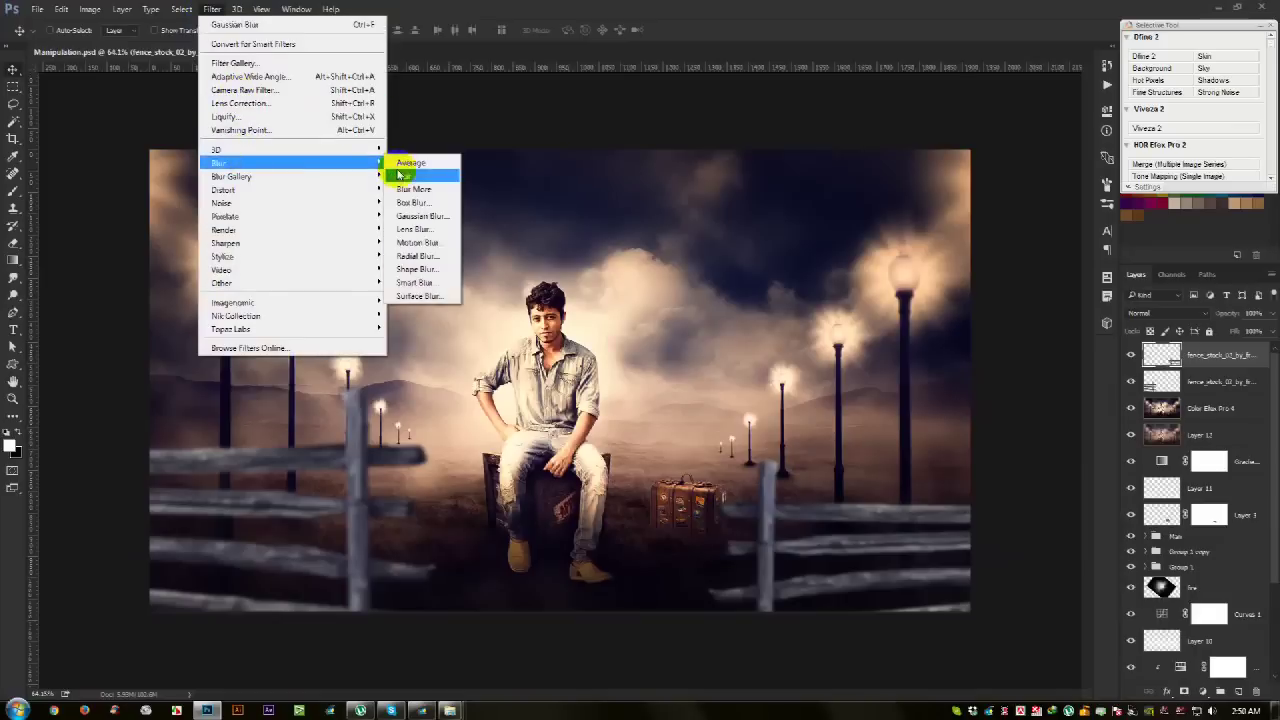
{"action": "left_click", "coordinate": [418, 216]}
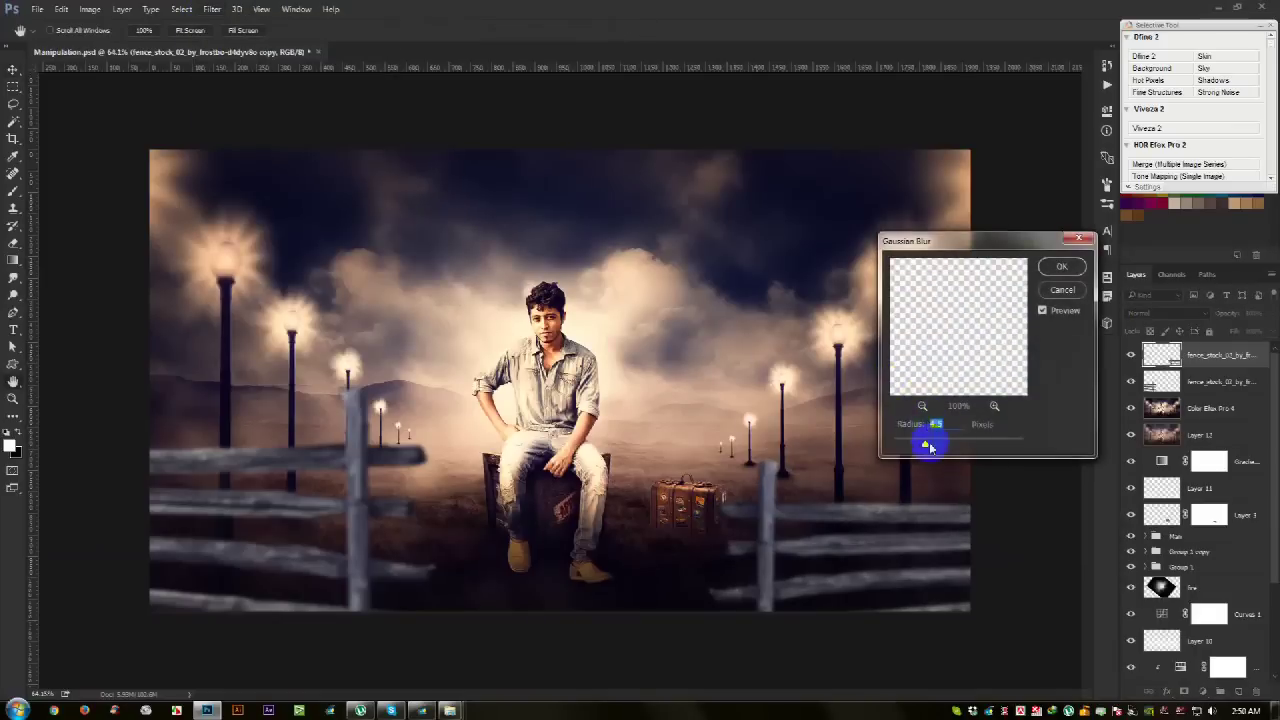
{"action": "left_click", "coordinate": [1062, 266]}
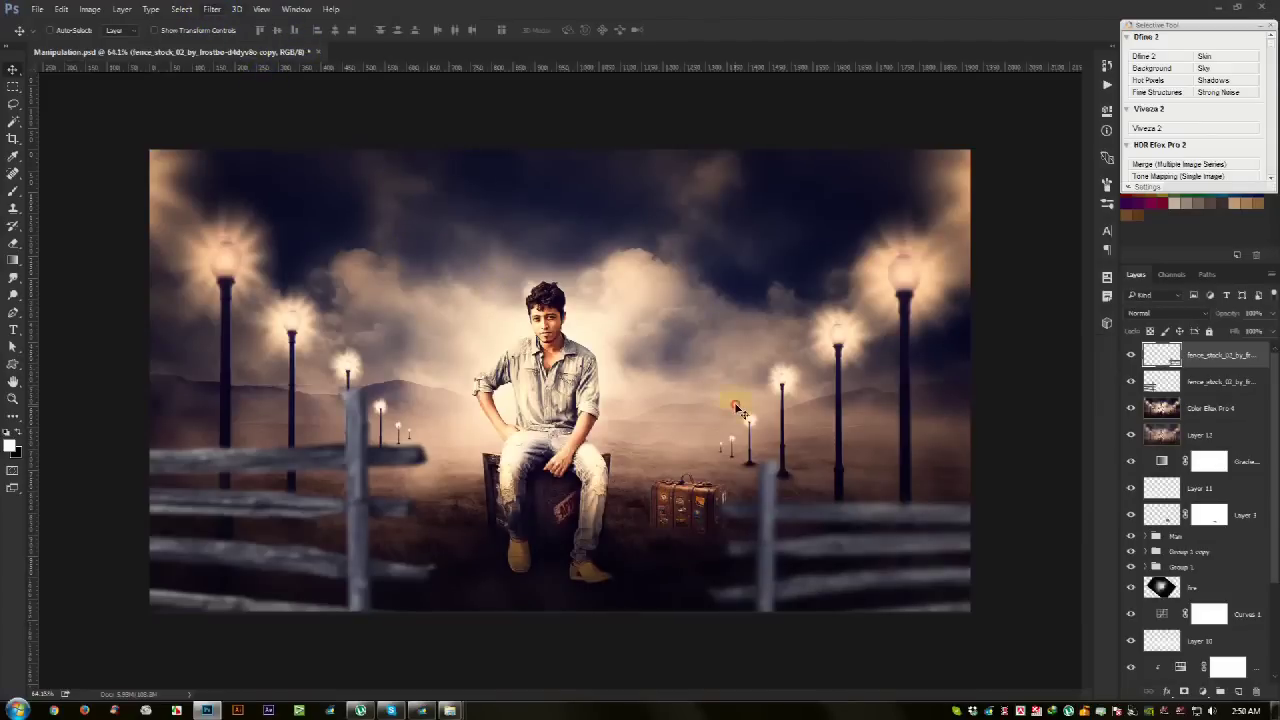
Step: Tint the right fence bluer with a Blue-channel Curves adjustment, highlights lowered to 245
{"action": "key", "text": "ctrl+m"}
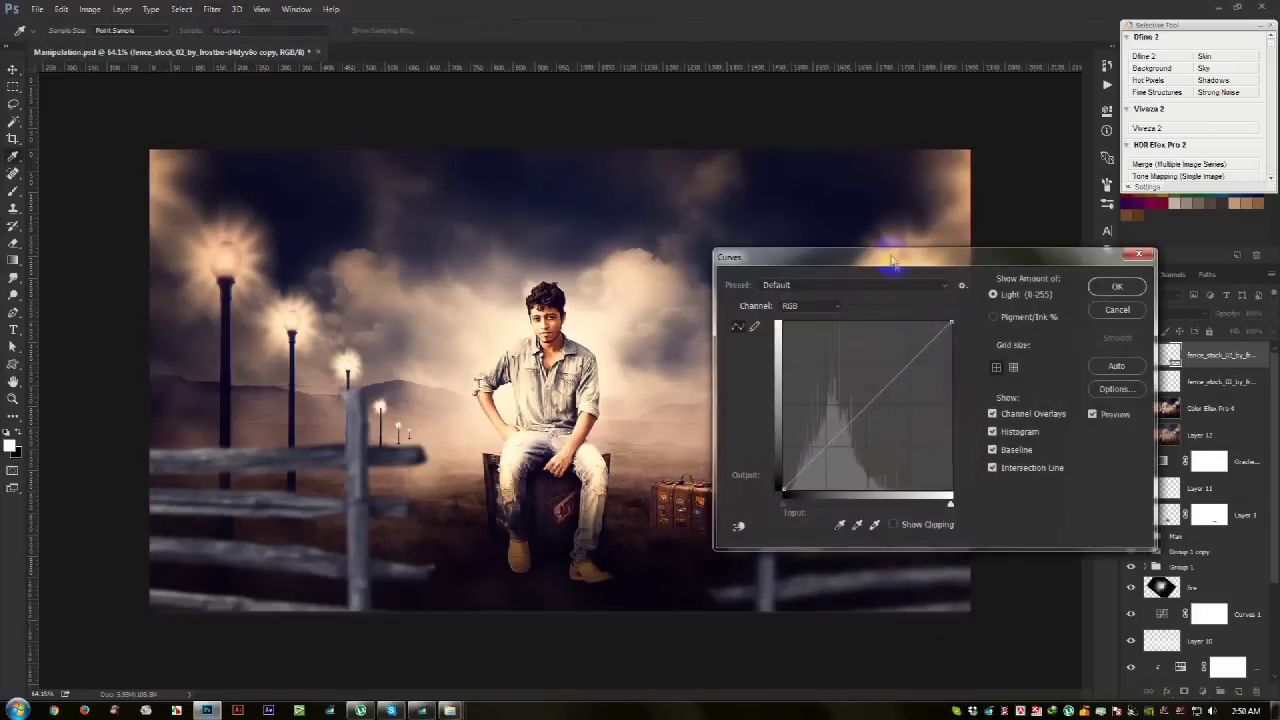
{"action": "left_click_drag", "start_coordinate": [886, 263], "coordinate": [885, 107]}
{"action": "left_click", "coordinate": [805, 156]}
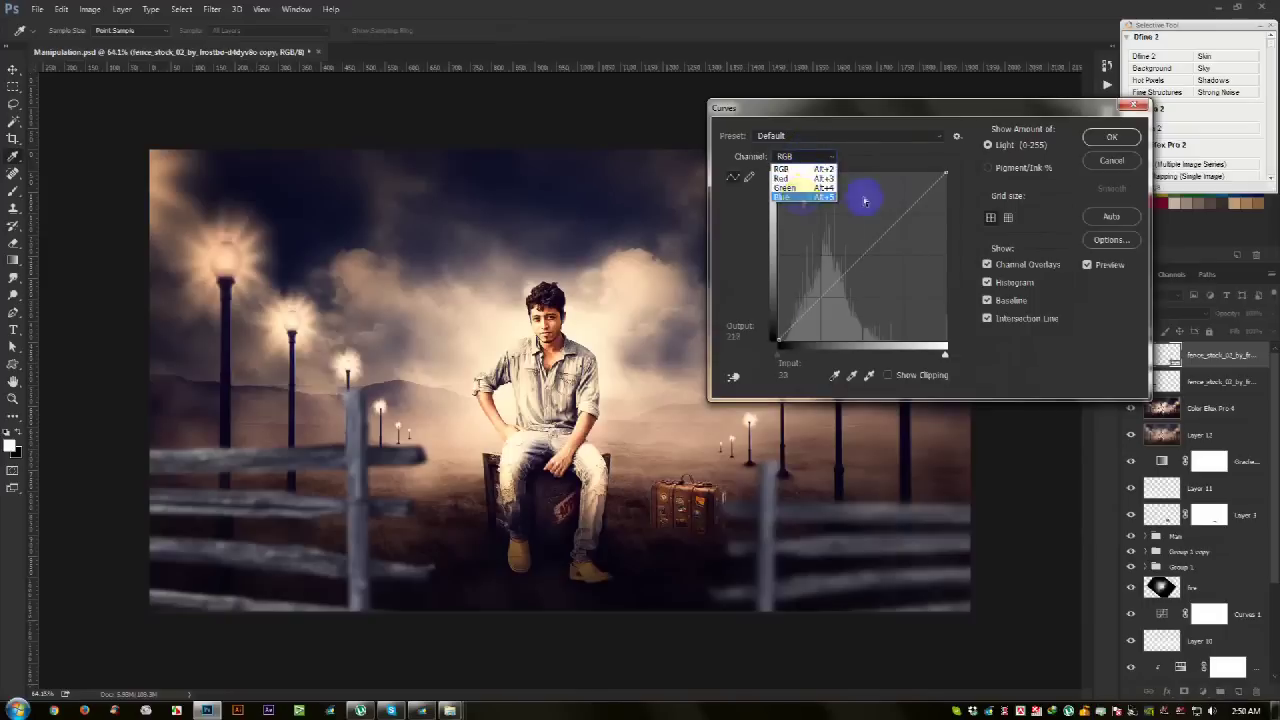
{"action": "left_click", "coordinate": [812, 196]}
{"action": "left_click_drag", "start_coordinate": [945, 175], "coordinate": [974, 192]}
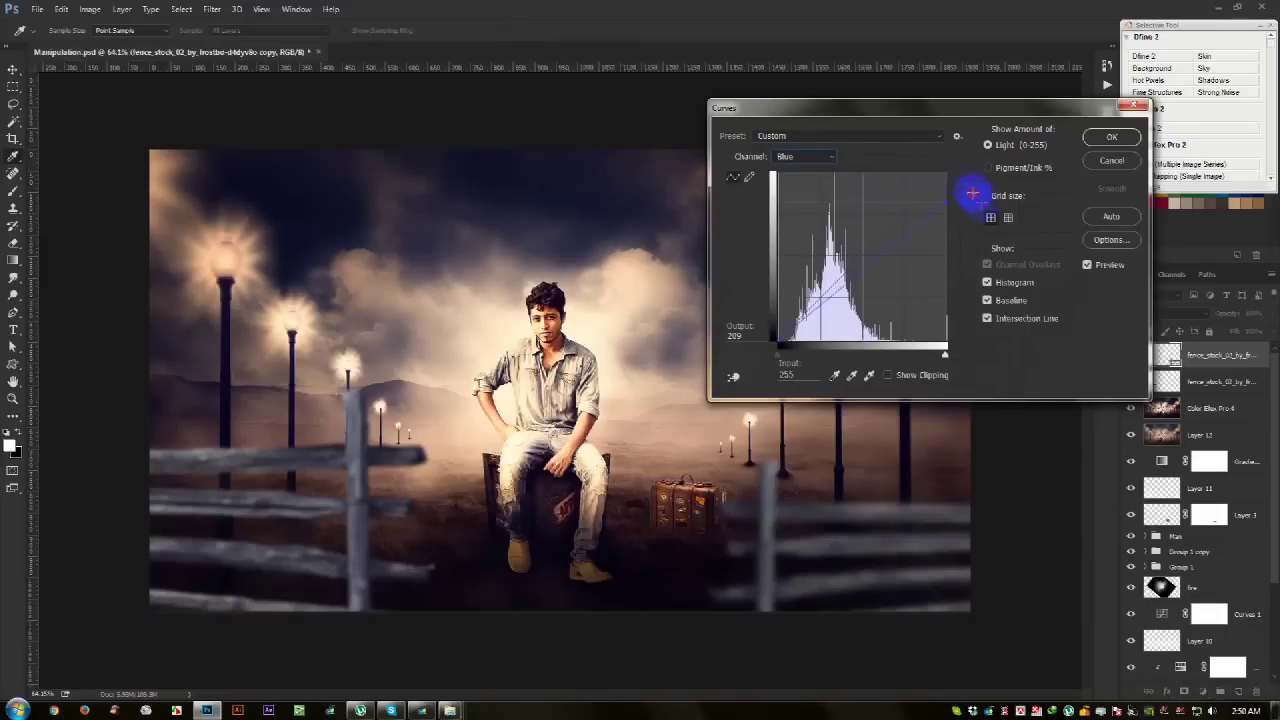
{"action": "mouse_move", "coordinate": [780, 337]}
{"action": "left_mouse_down"}
{"action": "mouse_move", "coordinate": [759, 323]}
{"action": "mouse_move", "coordinate": [765, 356]}
{"action": "left_mouse_up"}
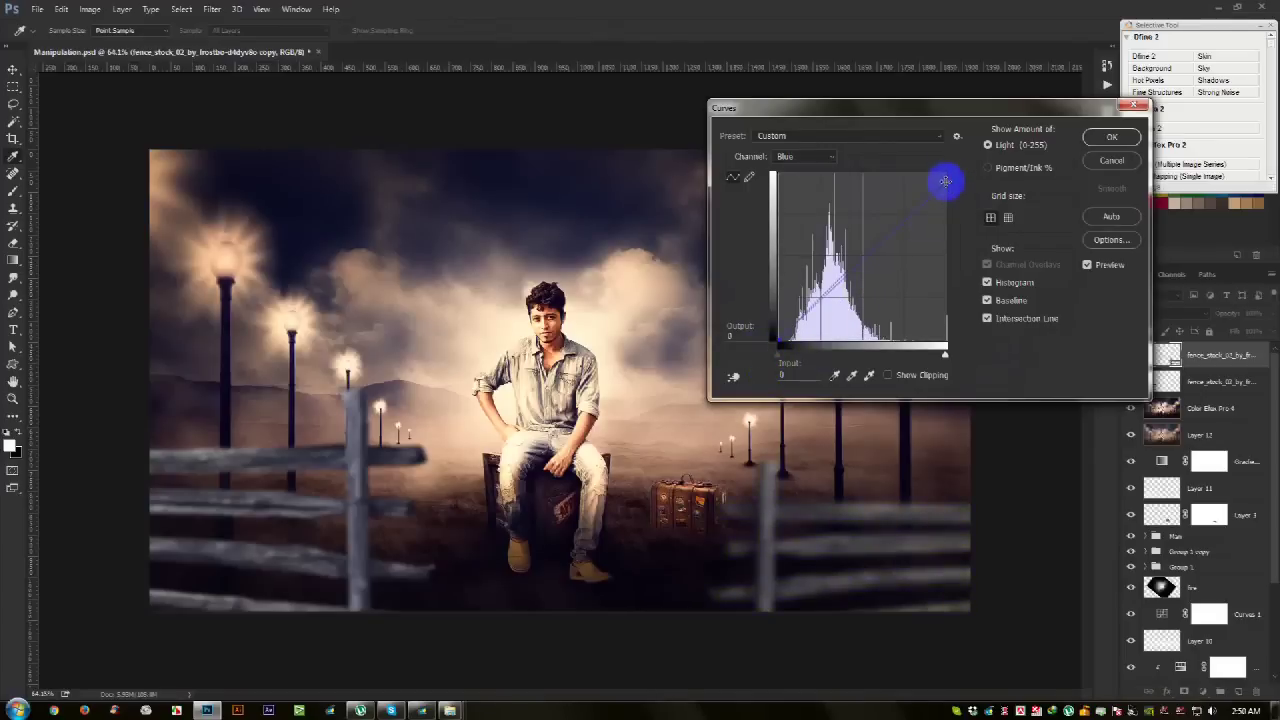
{"action": "left_click_drag", "start_coordinate": [944, 180], "coordinate": [935, 155]}
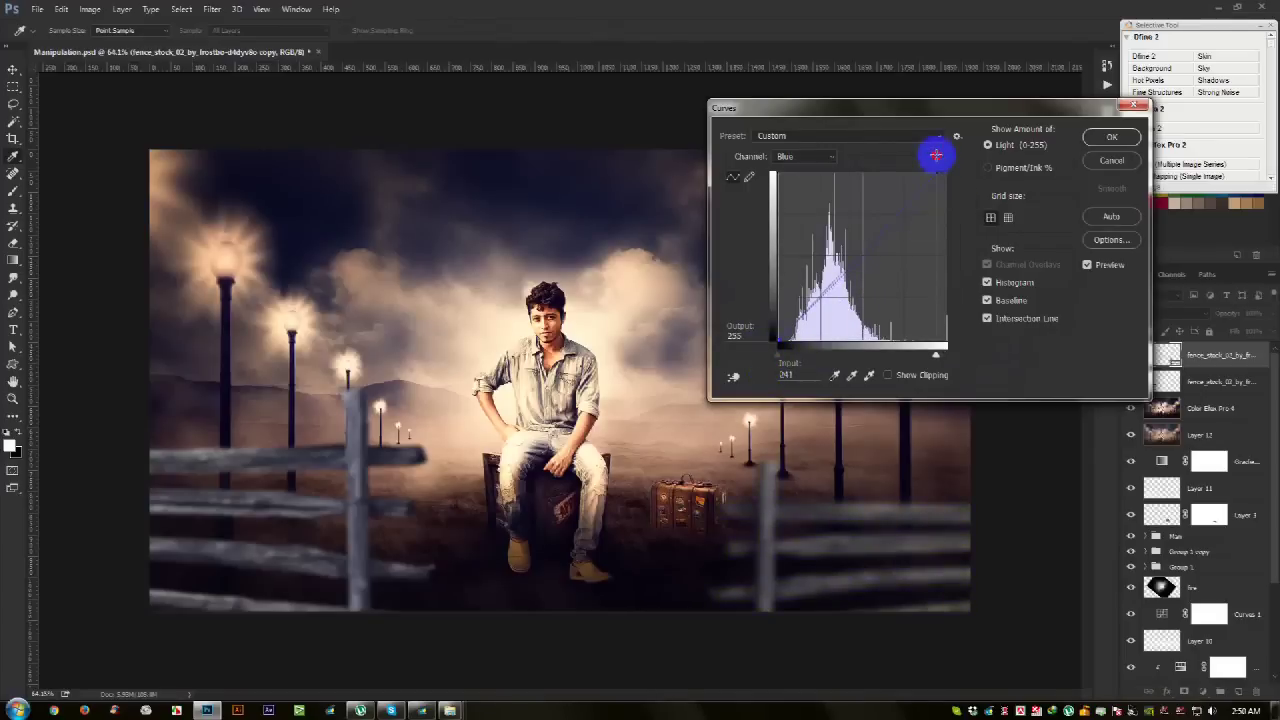
{"action": "left_click", "coordinate": [1095, 140]}
Step: Apply a matching Blue-channel Curves adjustment to the left fence
{"action": "left_click", "coordinate": [1200, 381]}
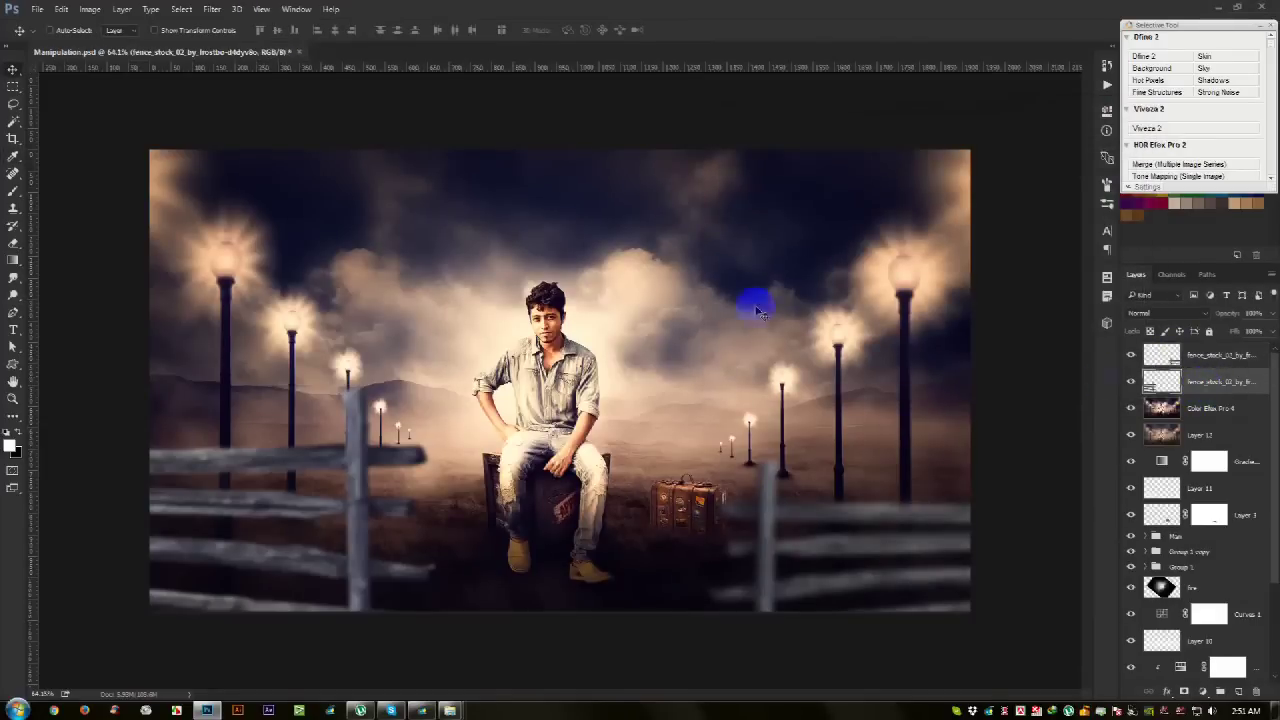
{"action": "key", "text": "ctrl+m"}
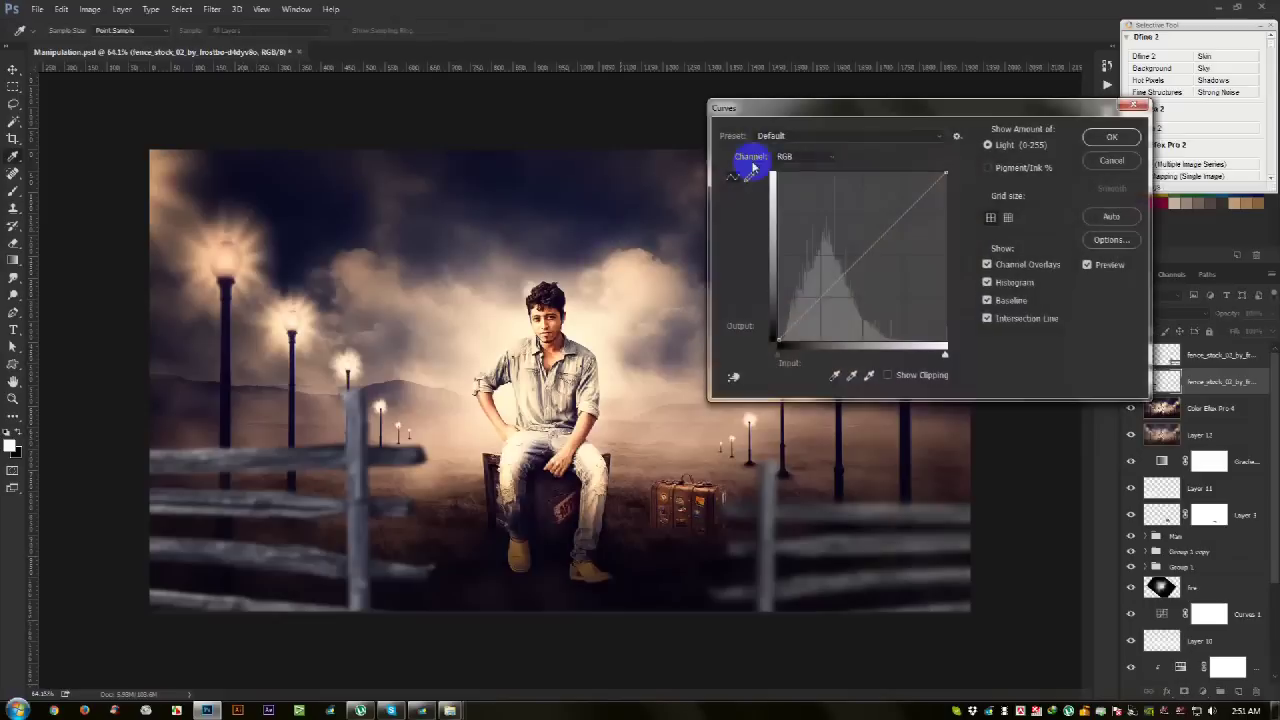
{"action": "left_click", "coordinate": [785, 157]}
{"action": "left_click", "coordinate": [803, 197]}
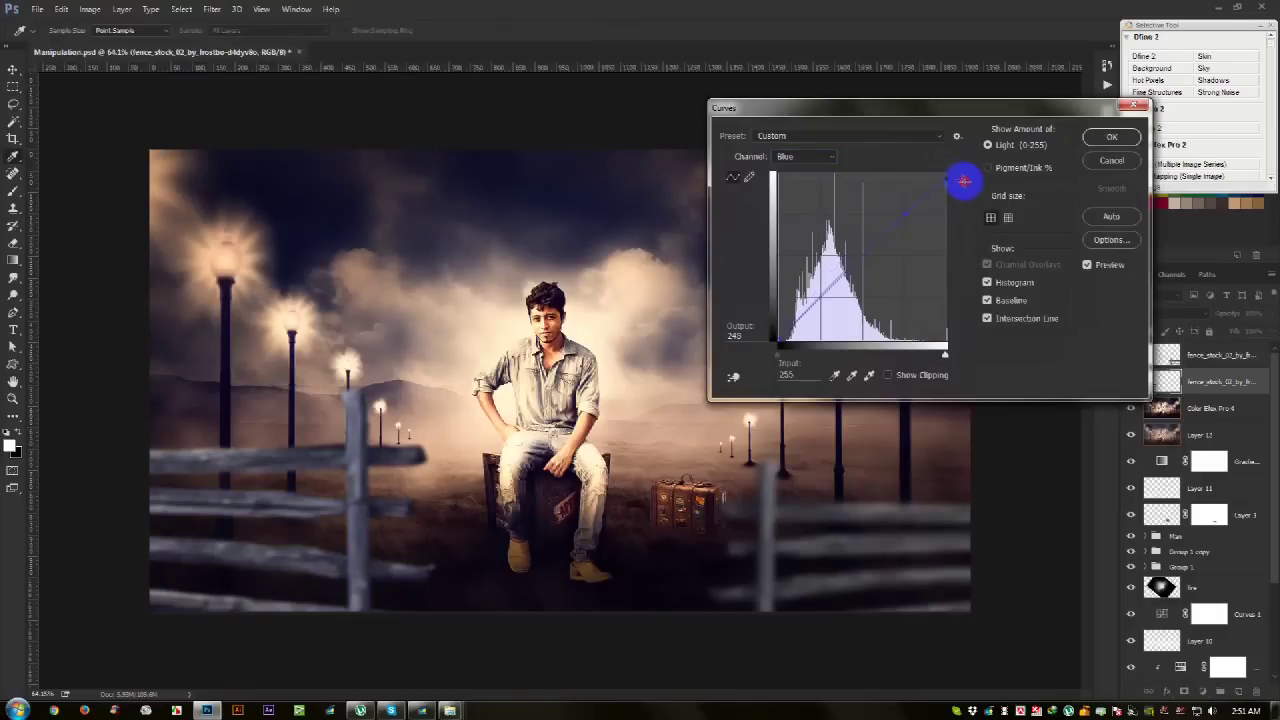
{"action": "left_click", "coordinate": [1105, 138]}
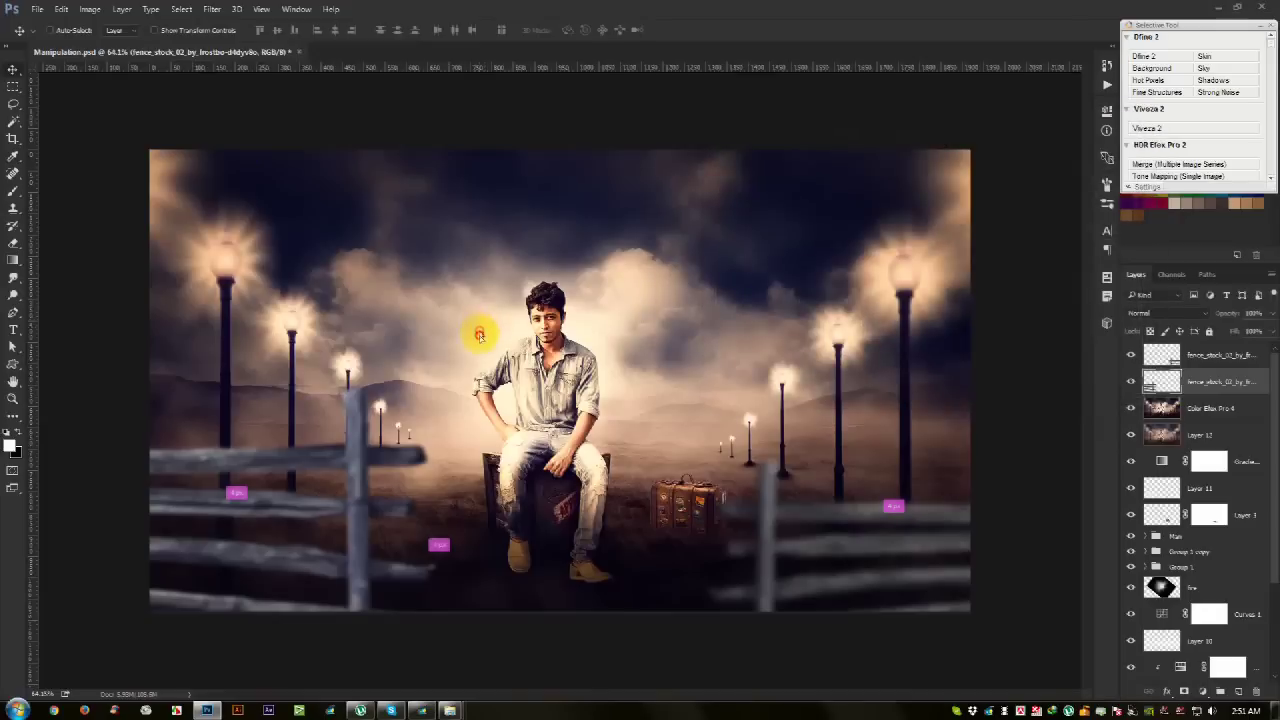
Step: Move the left fence lower and shift the right fence closer to the man
{"action": "key", "text": "v"}
{"action": "left_click_drag", "start_coordinate": [480, 344], "coordinate": [510, 325]}
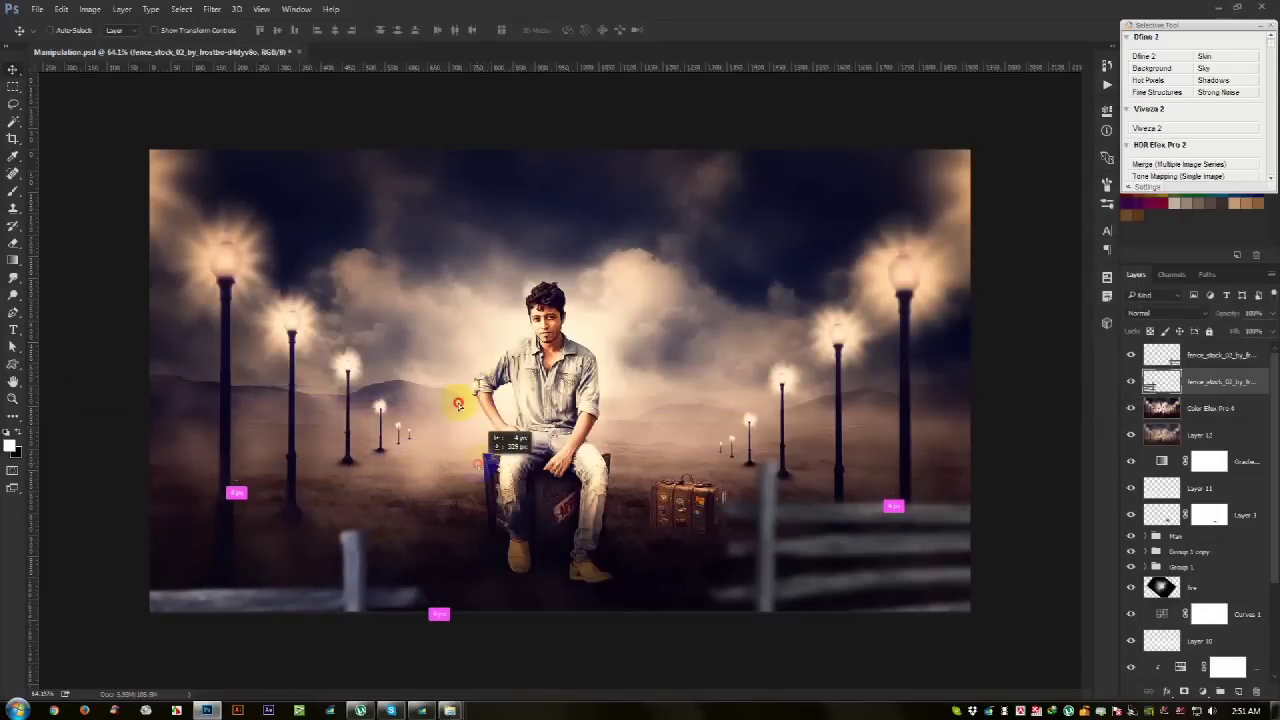
{"action": "left_click_drag", "start_coordinate": [510, 325], "coordinate": [514, 330]}
{"action": "left_click", "coordinate": [1205, 362]}
{"action": "mouse_move", "coordinate": [929, 391]}
{"action": "left_mouse_down"}
{"action": "mouse_move", "coordinate": [940, 383]}
{"action": "mouse_move", "coordinate": [910, 380]}
{"action": "left_mouse_up"}
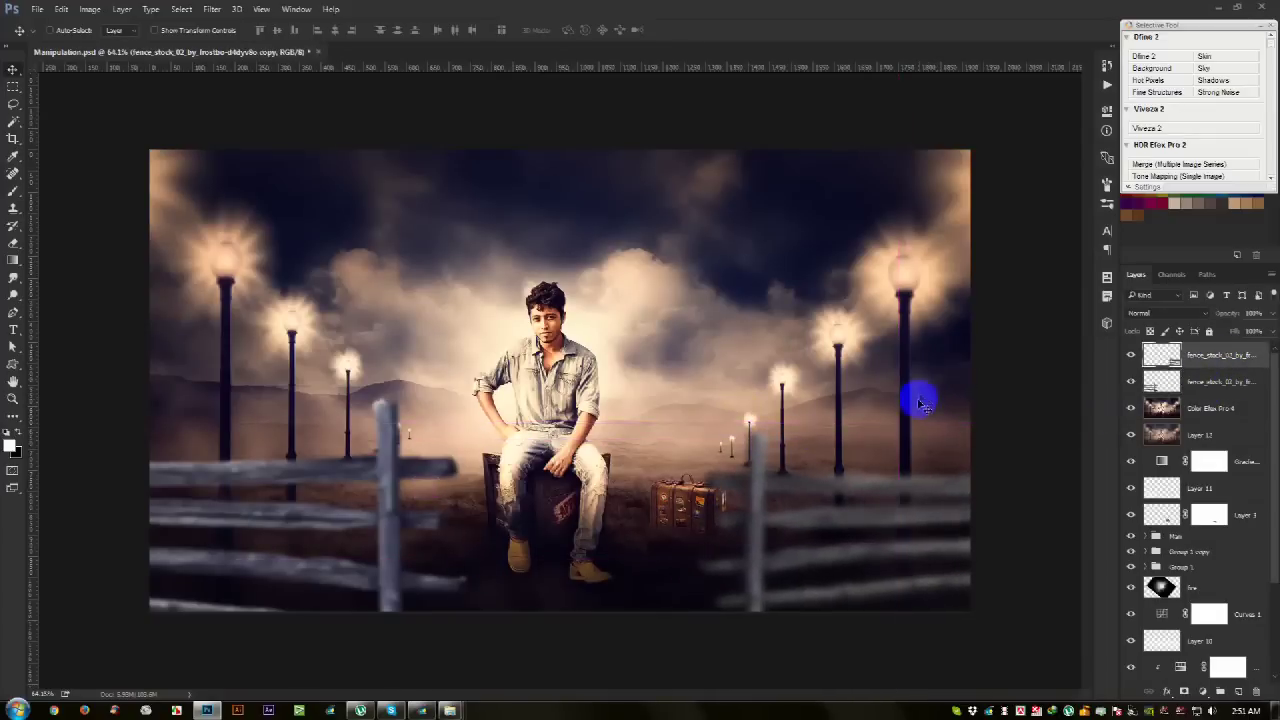
{"action": "left_click_drag", "start_coordinate": [918, 432], "coordinate": [866, 469]}
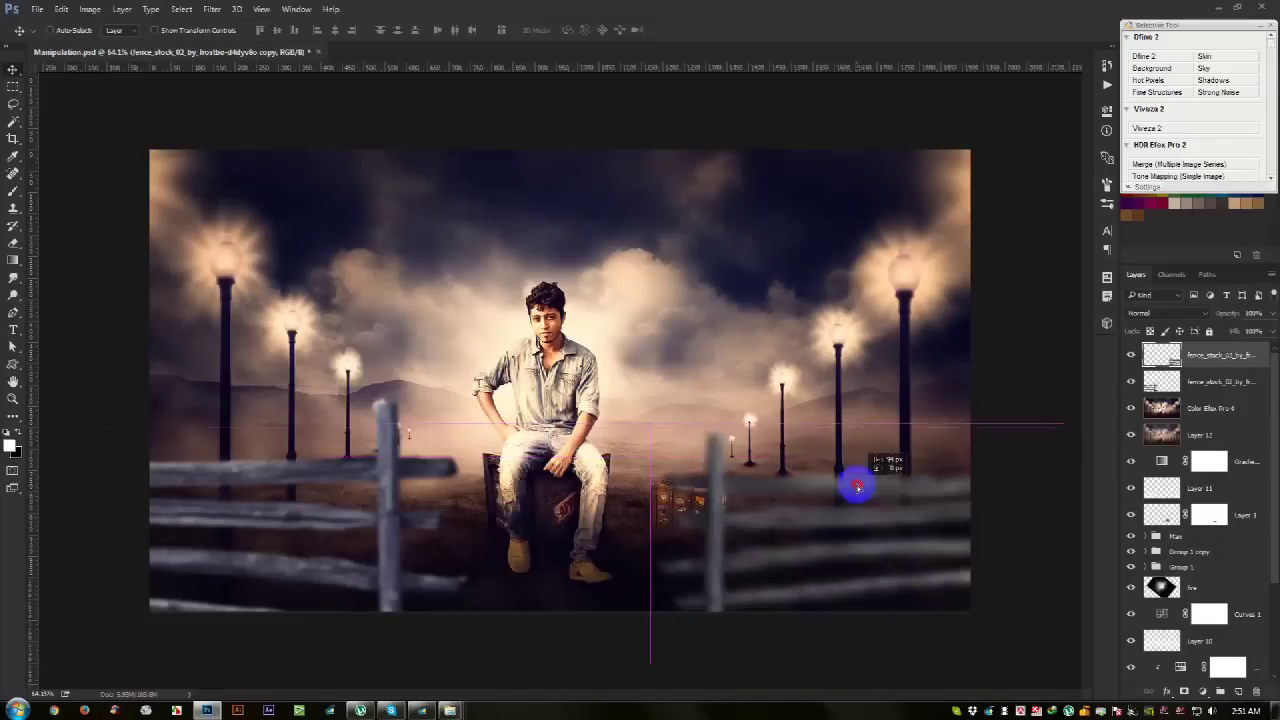
{"action": "left_click_drag", "start_coordinate": [866, 469], "coordinate": [863, 480]}
Step: Fine-tune both fence positions, then stamp all visible layers into a new Layer 13
{"action": "left_click", "coordinate": [1167, 393], "text": "shift"}
{"action": "mouse_move", "coordinate": [809, 443]}
{"action": "left_mouse_down"}
{"action": "mouse_move", "coordinate": [778, 440]}
{"action": "mouse_move", "coordinate": [774, 483]}
{"action": "left_mouse_up"}
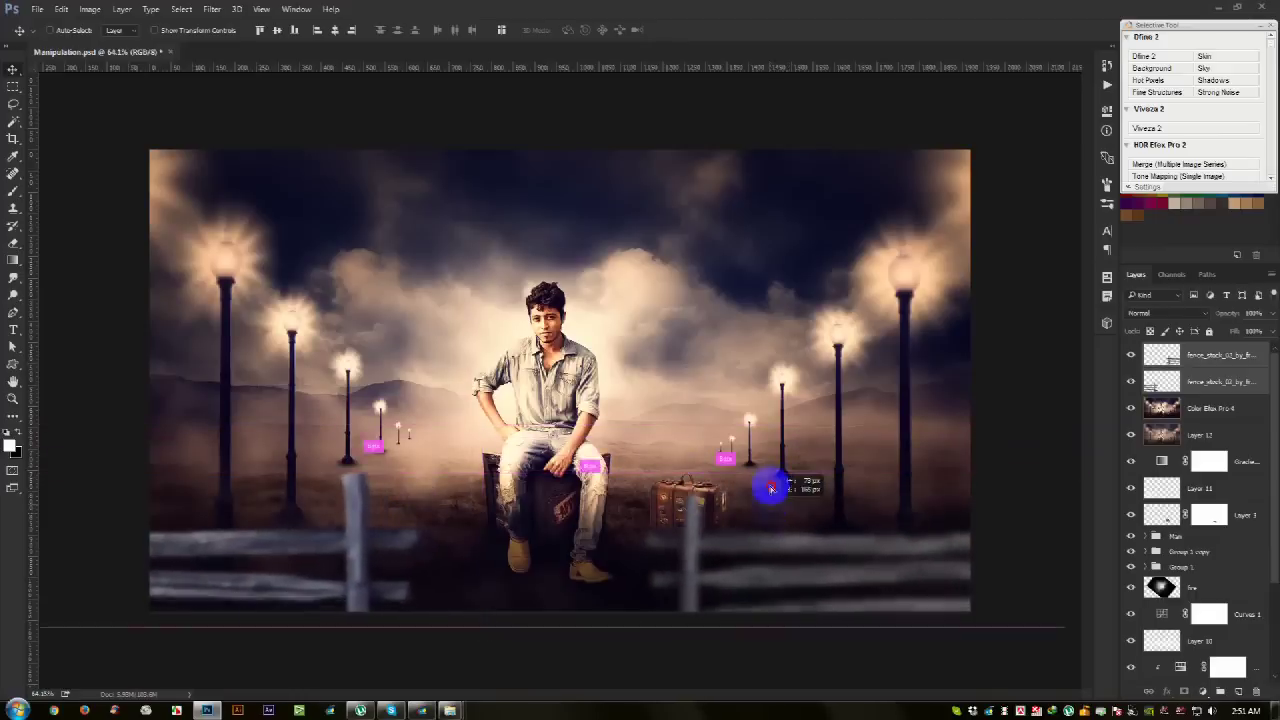
{"action": "left_click_drag", "start_coordinate": [774, 483], "coordinate": [778, 472]}
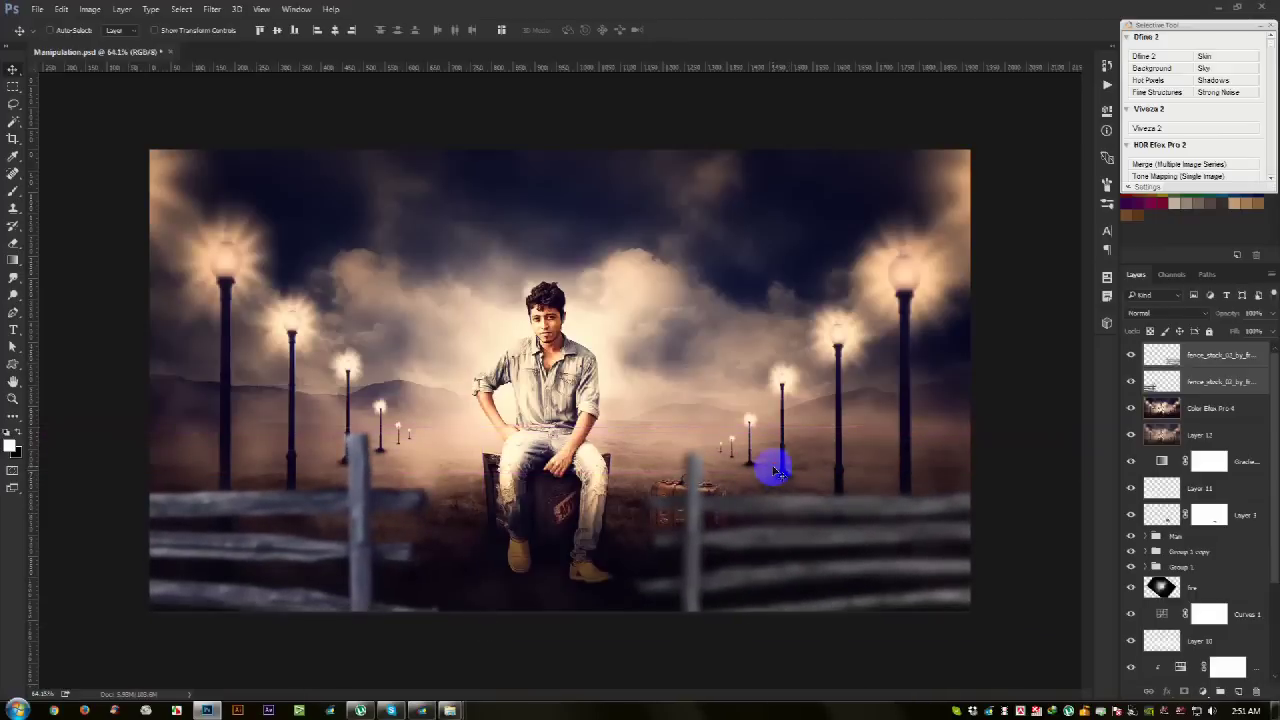
{"action": "left_click", "coordinate": [1155, 382]}
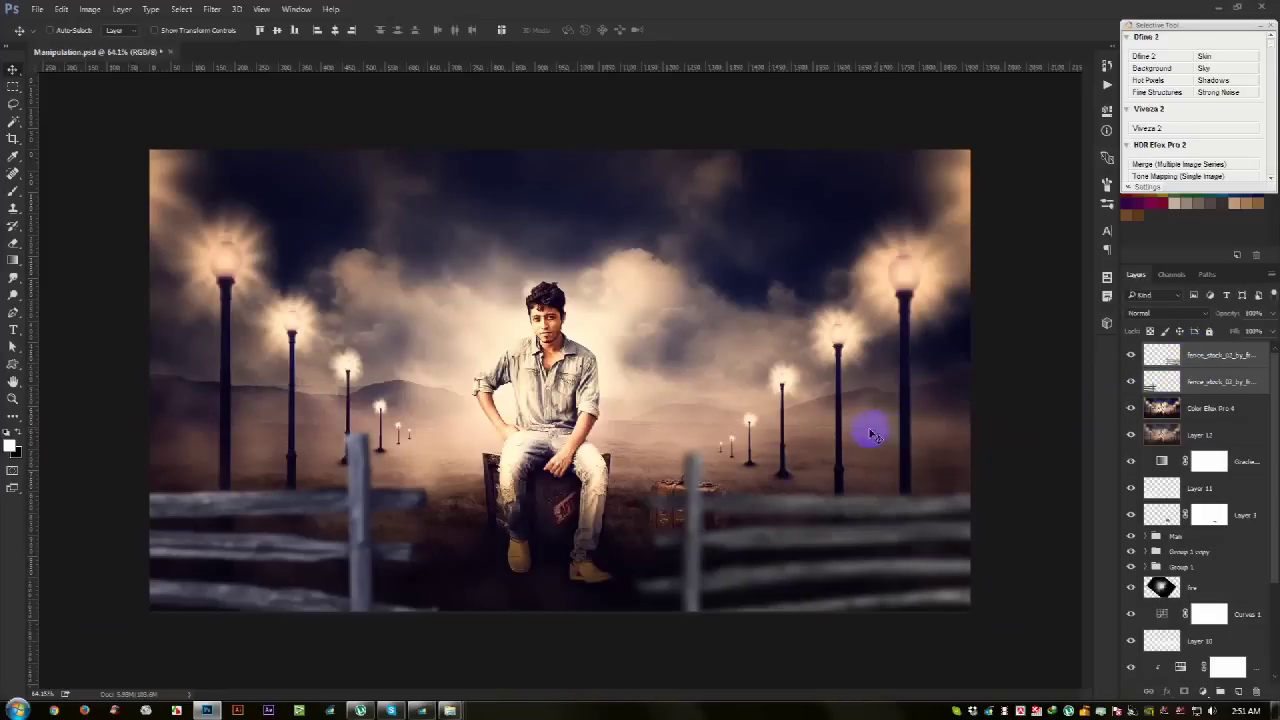
{"action": "left_click_drag", "start_coordinate": [905, 425], "coordinate": [913, 432]}
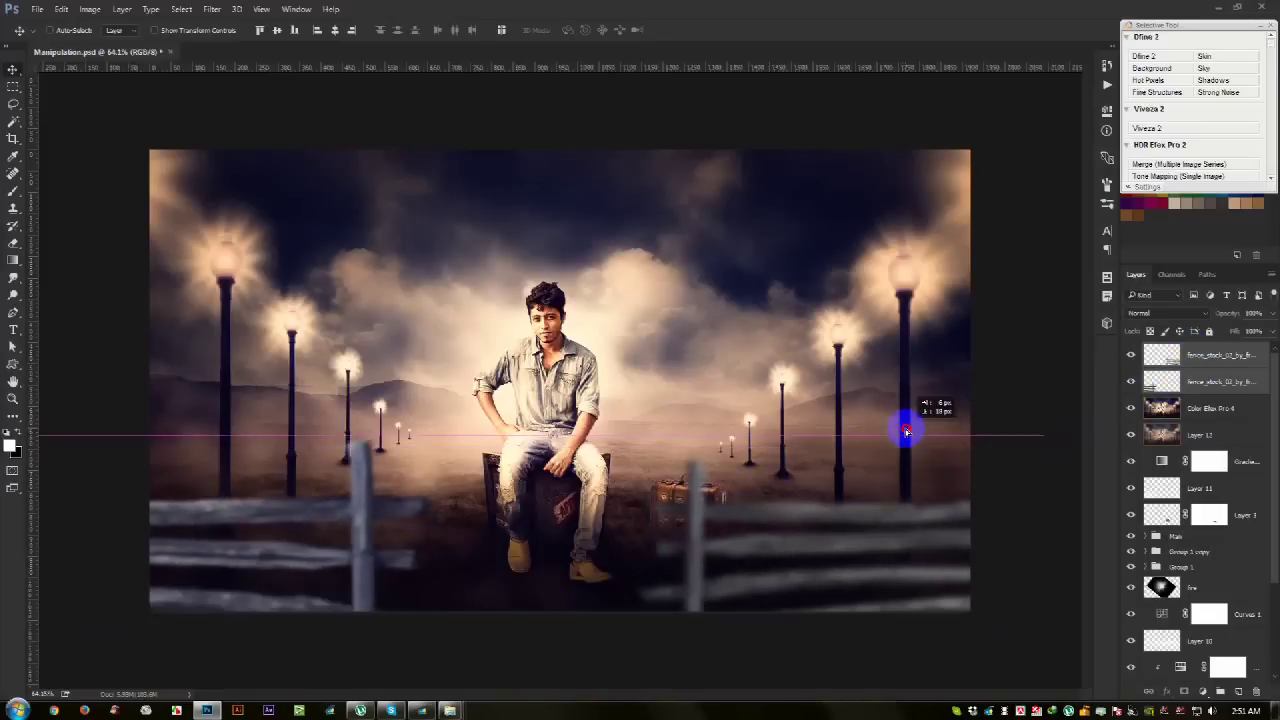
{"action": "left_click", "coordinate": [1251, 356]}
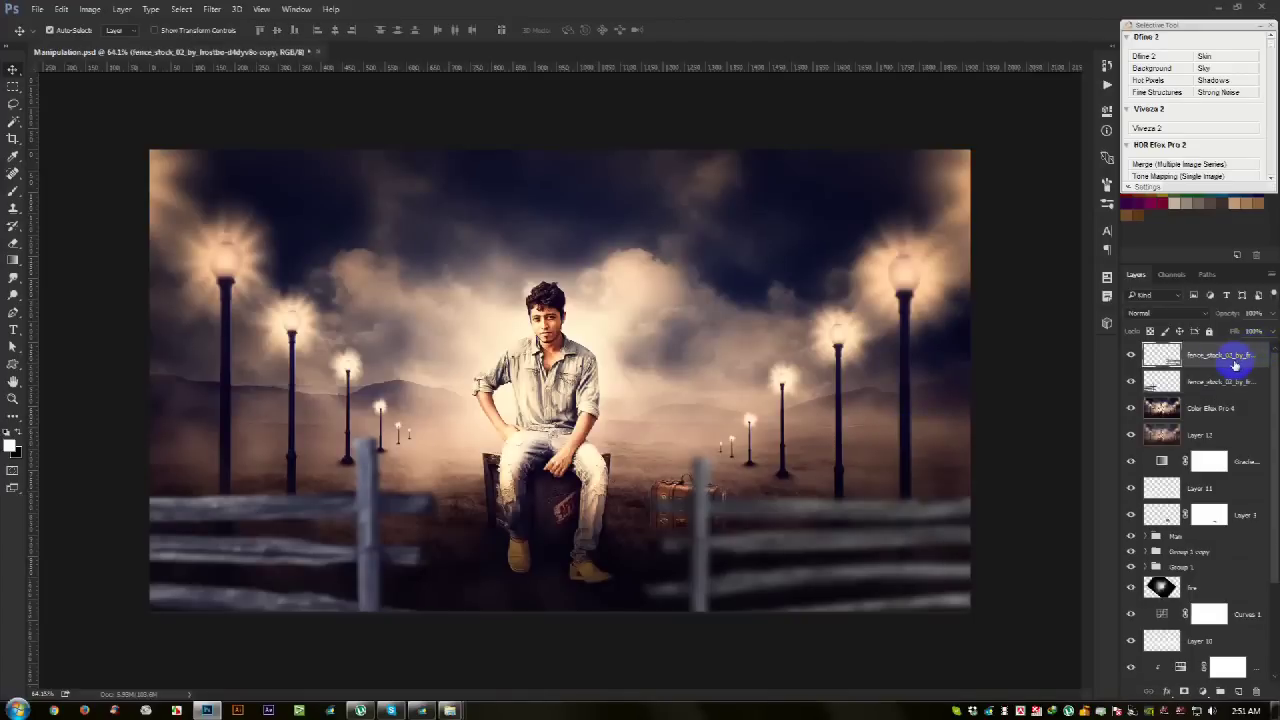
{"action": "key", "text": "ctrl+shift+alt+e"}
Step: Duplicate the merged layer and apply High Pass then Gaussian Blur to the copy
{"action": "key", "text": "ctrl"}
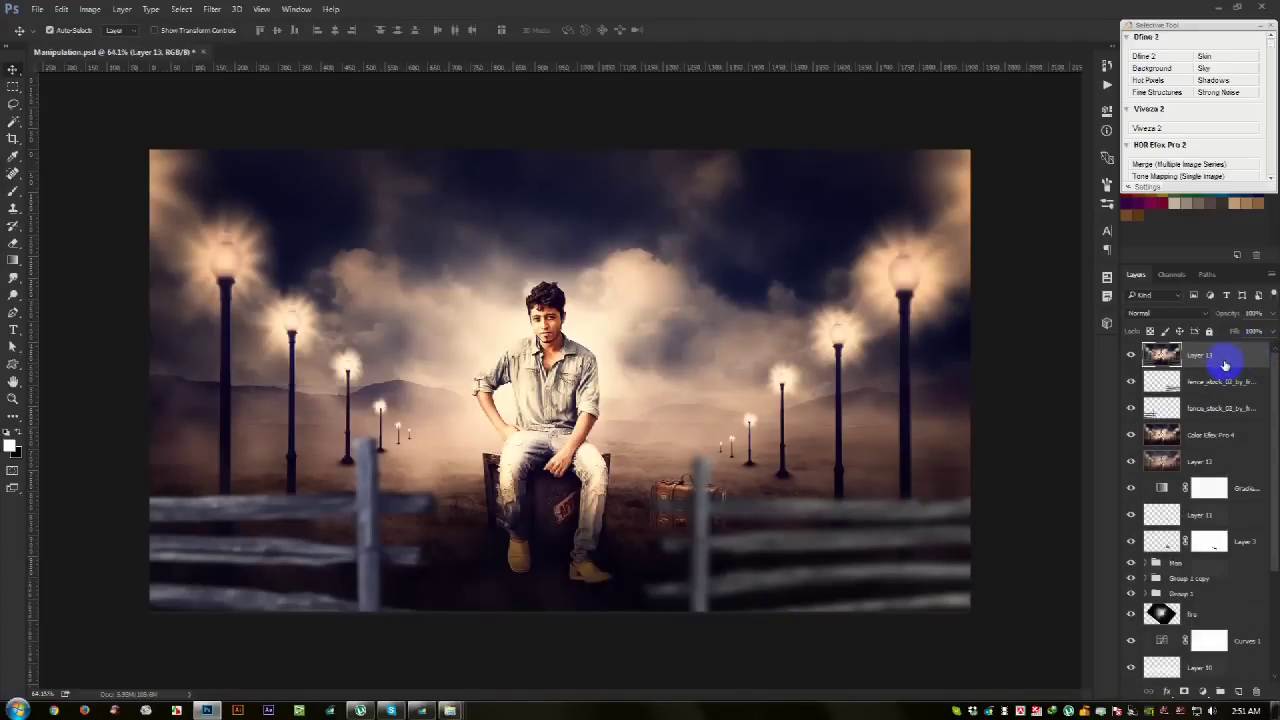
{"action": "key", "text": "ctrl+j"}
{"action": "left_click", "coordinate": [213, 9]}
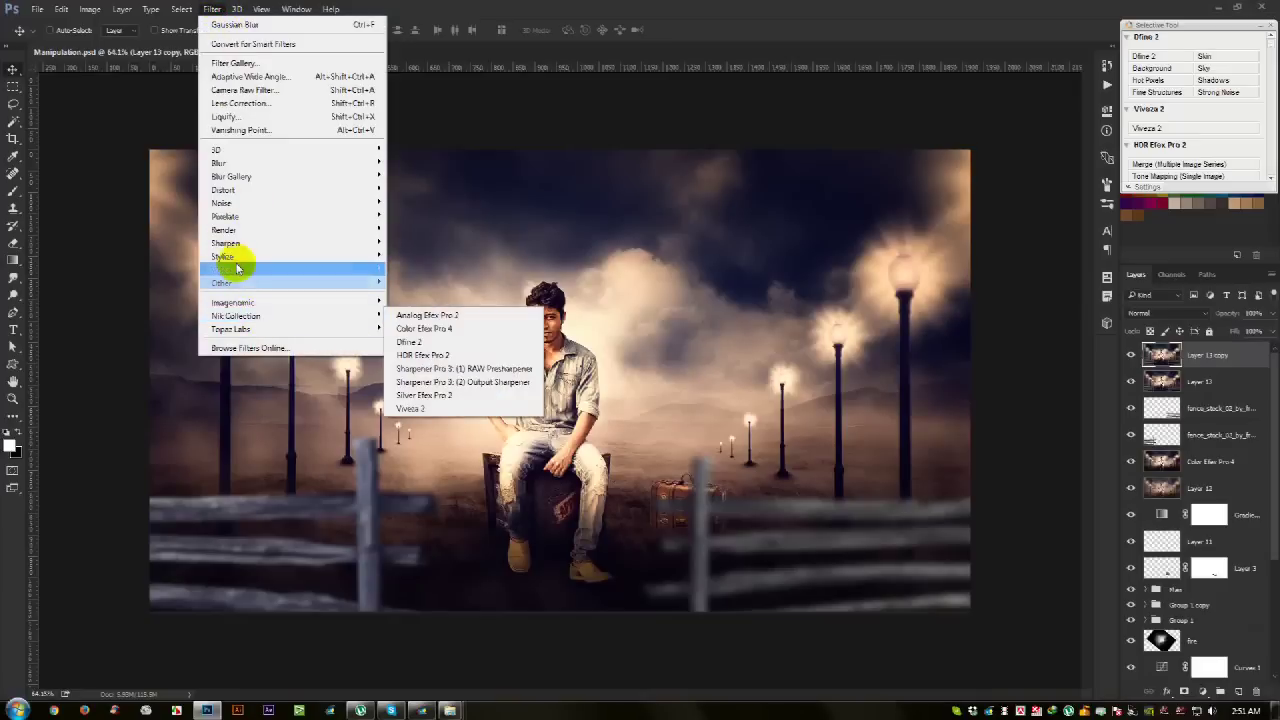
{"action": "left_click", "coordinate": [417, 295]}
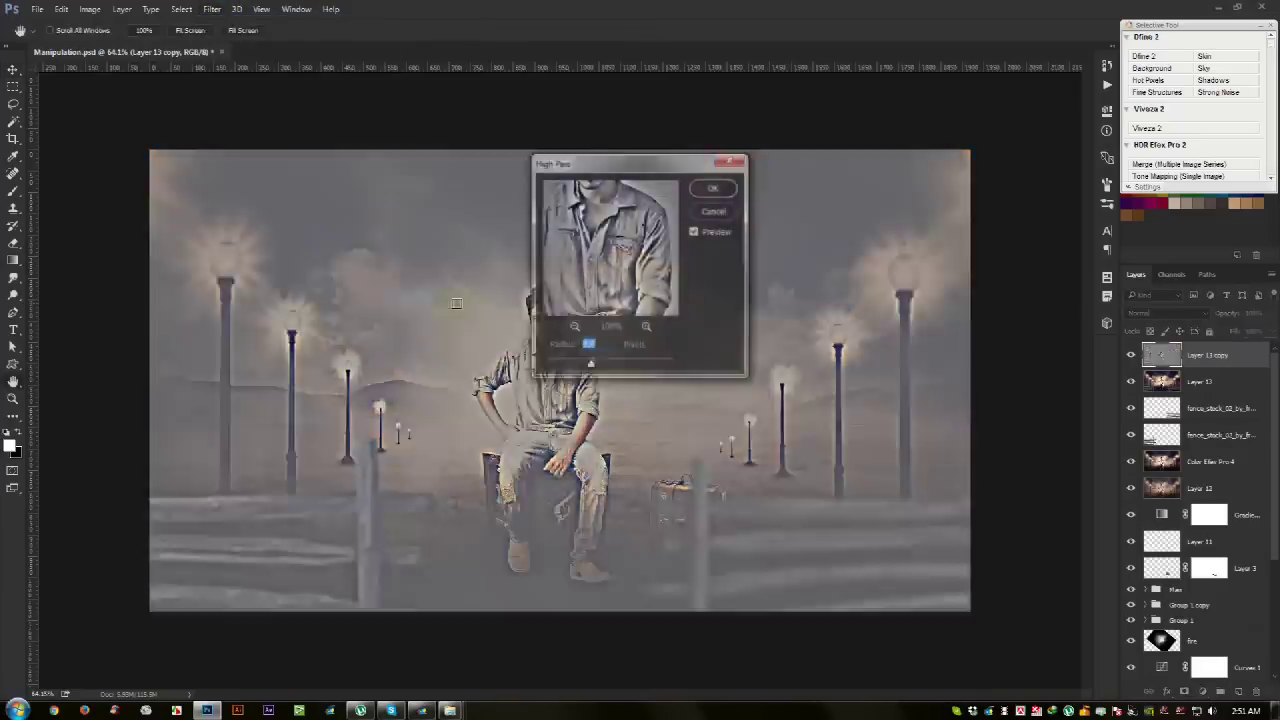
{"action": "left_click", "coordinate": [716, 190]}
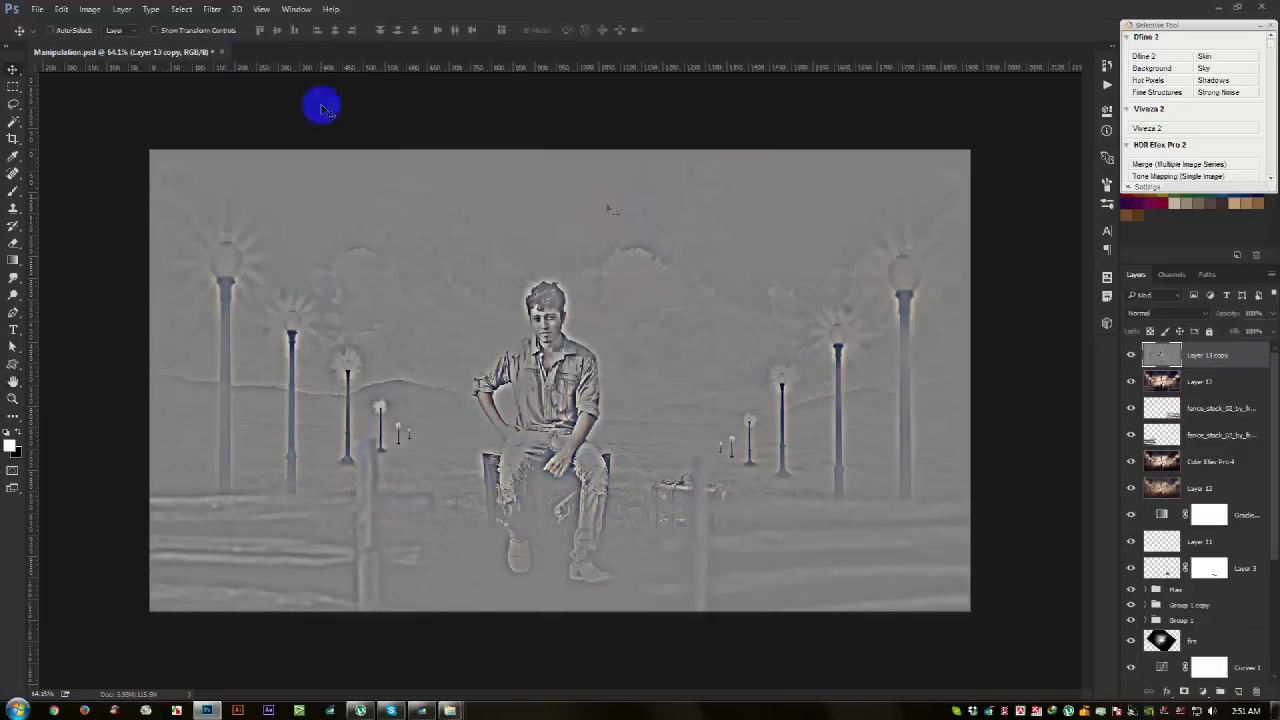
{"action": "left_click", "coordinate": [212, 9]}
{"action": "left_click", "coordinate": [420, 216]}
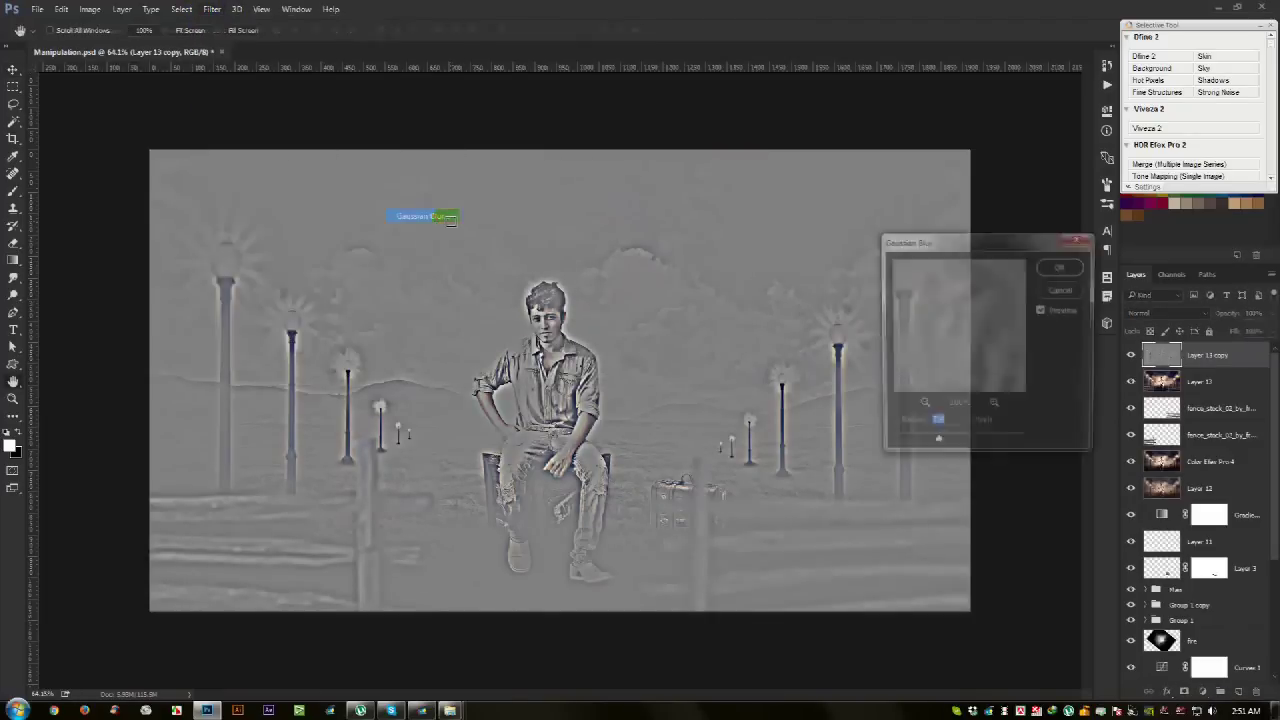
{"action": "left_click_drag", "start_coordinate": [912, 444], "coordinate": [950, 447]}
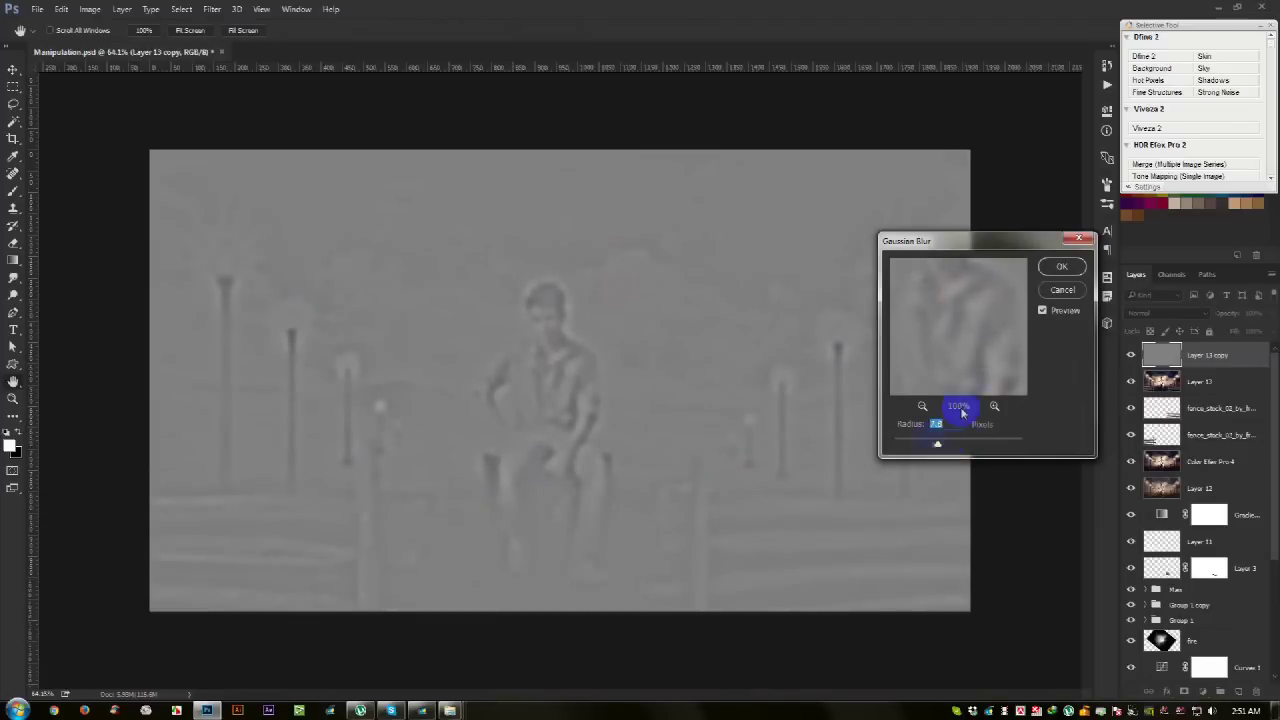
{"action": "left_click", "coordinate": [1060, 266]}
Step: Set the grey layer to Overlay, delete both fence layers, and stamp visible on top
{"action": "left_click", "coordinate": [1150, 313]}
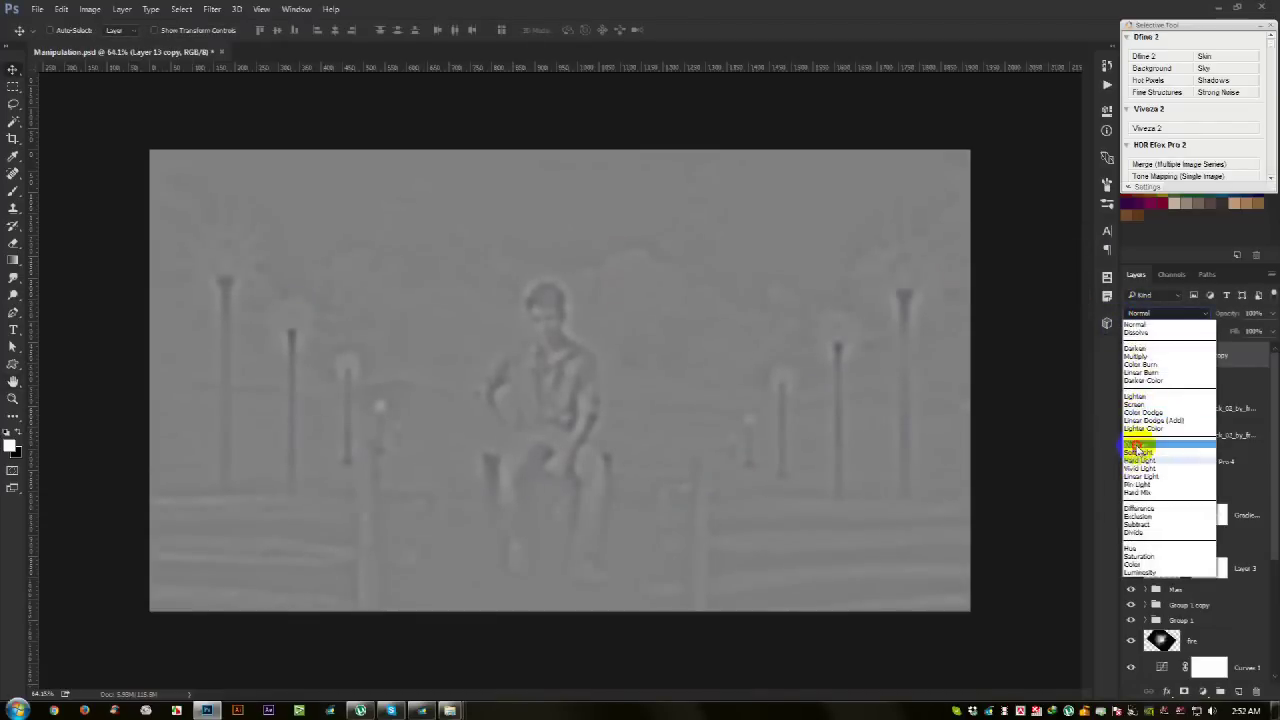
{"action": "left_click", "coordinate": [1137, 444]}
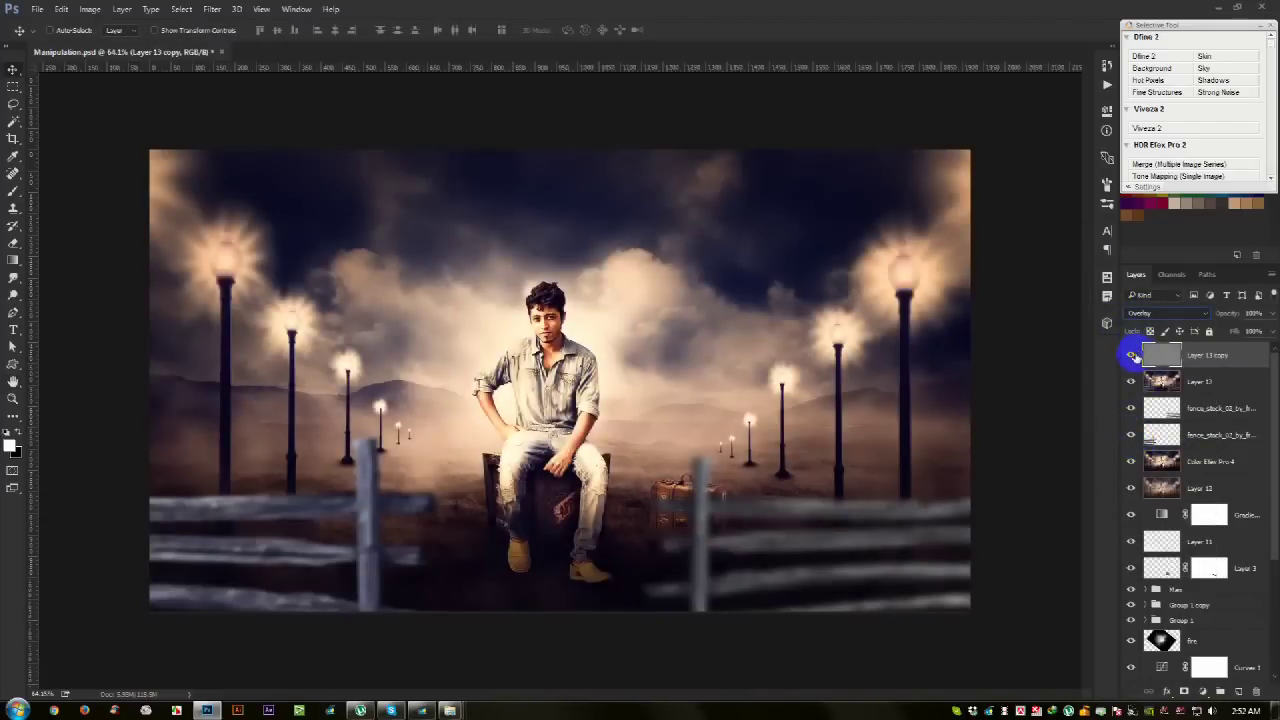
{"action": "left_click", "coordinate": [1133, 356]}
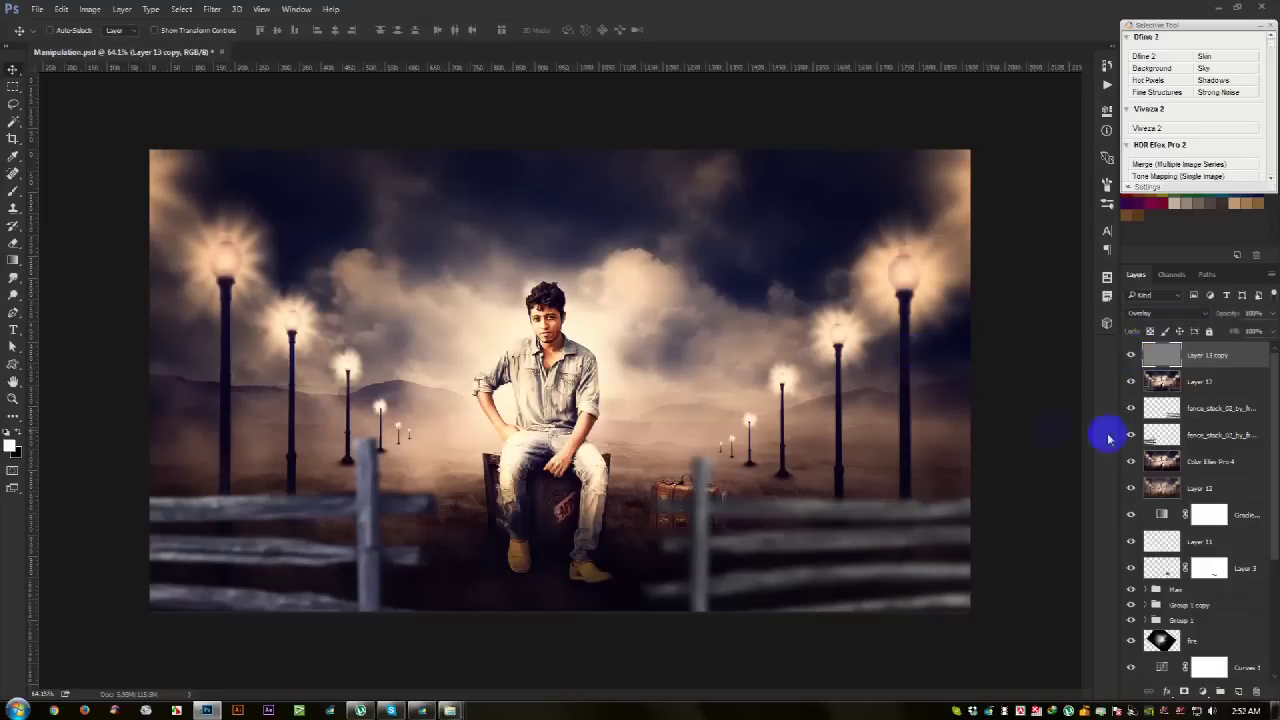
{"action": "left_click", "coordinate": [1203, 412]}
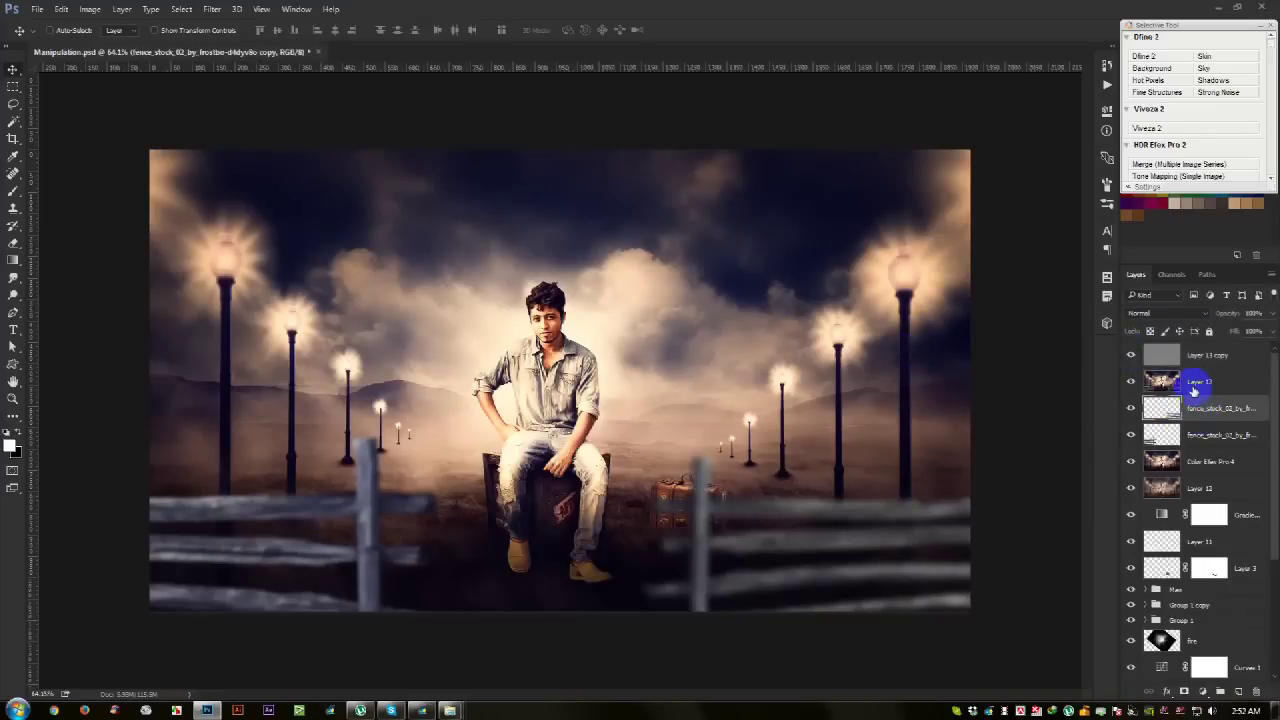
{"action": "key", "text": "Delete"}
{"action": "key", "text": "Delete"}
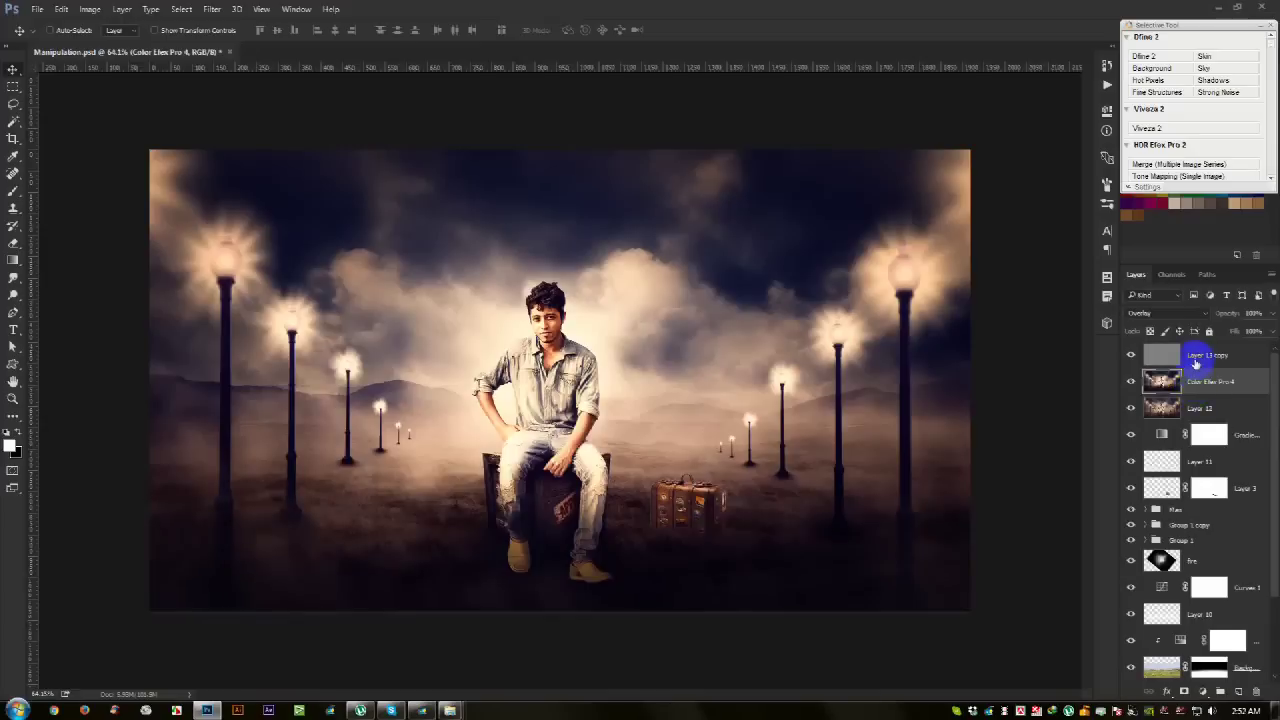
{"action": "left_click", "coordinate": [1196, 360]}
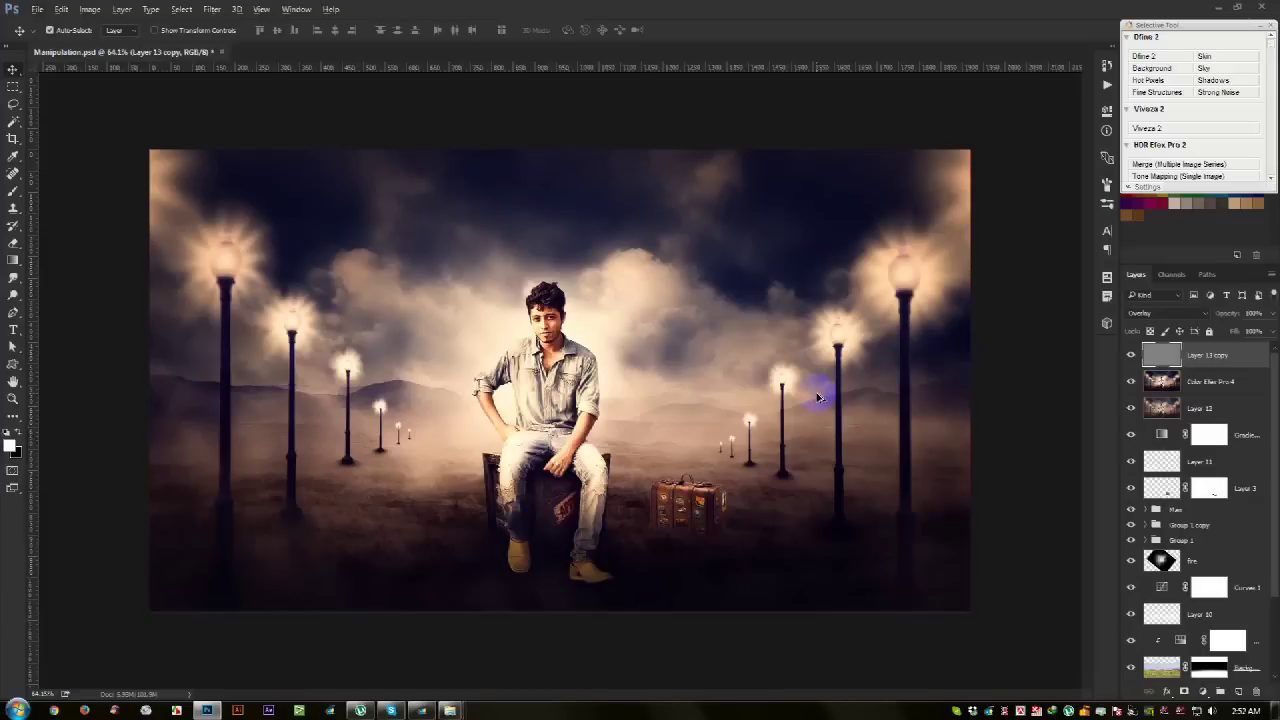
{"action": "key", "text": "ctrl+alt+shift+e"}
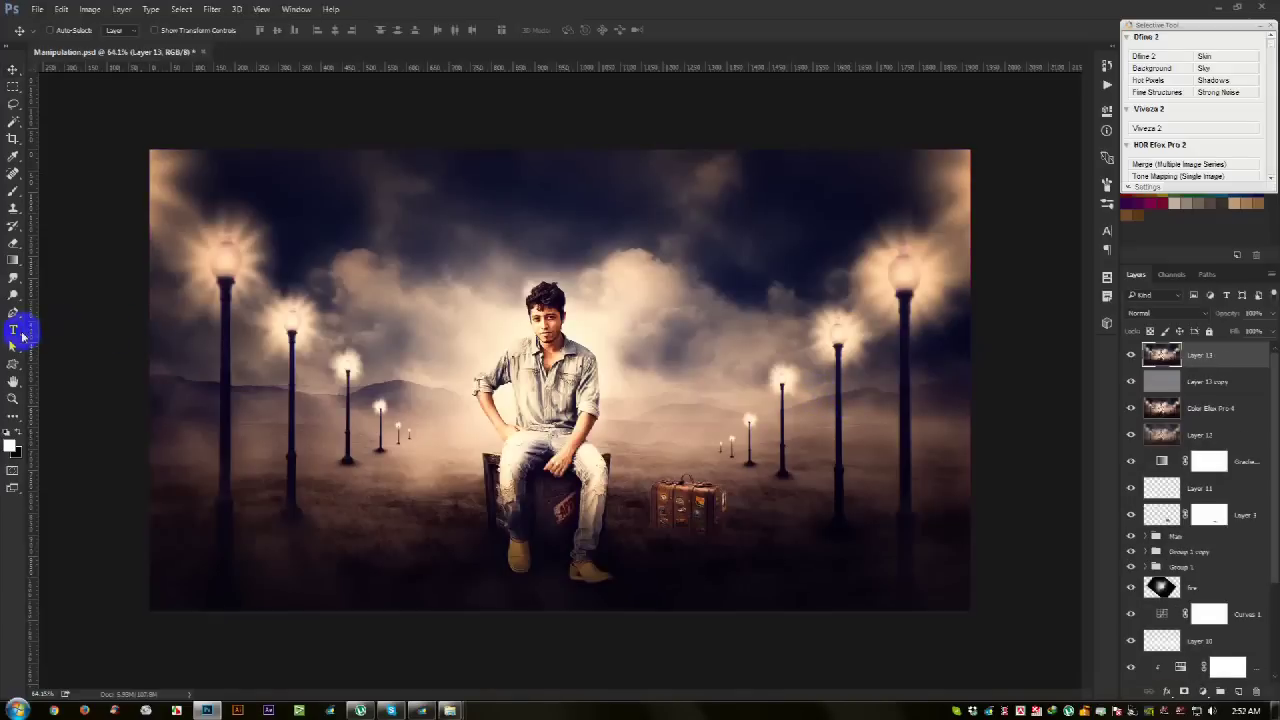
Step: Add the 'HASS HASIB / CREATIVE MANIPULATION' title above the man and preview fonts on it
{"action": "left_click", "coordinate": [13, 330]}
{"action": "left_click", "coordinate": [502, 201]}
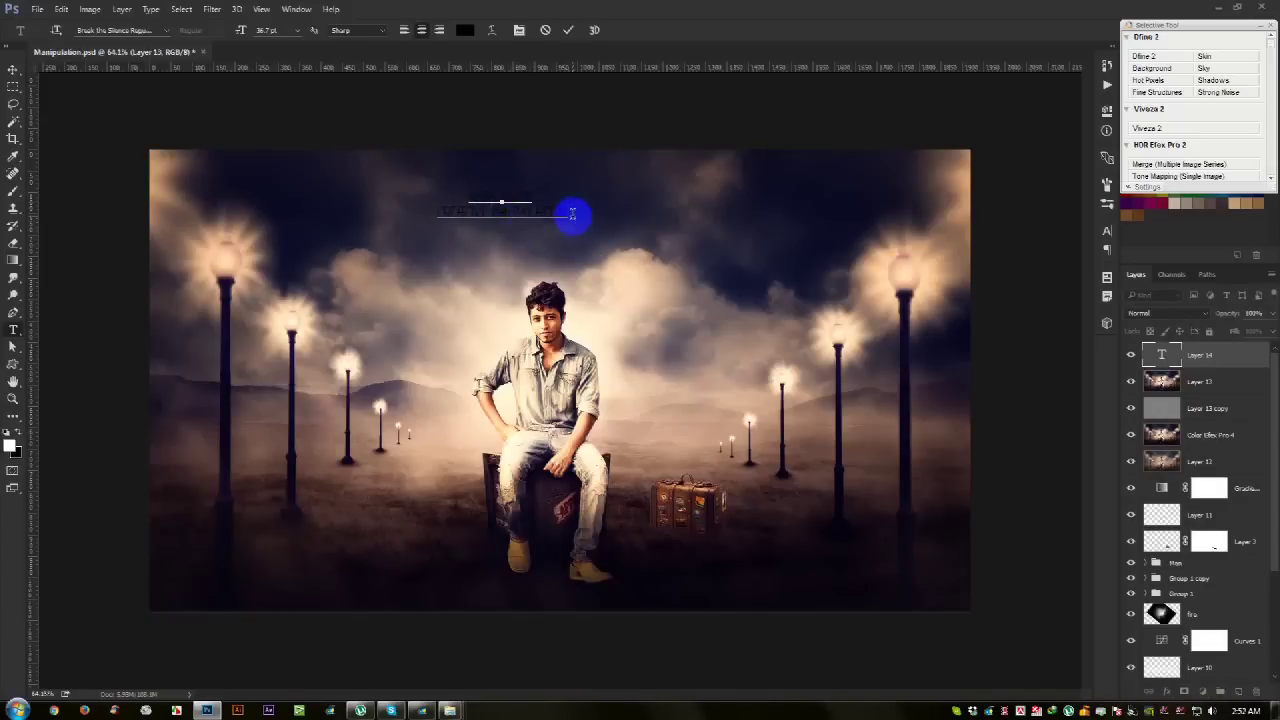
{"action": "key", "text": "ctrl+plus"}
{"action": "key", "text": "ctrl+a"}
{"action": "left_click", "coordinate": [153, 29]}
{"action": "key", "text": "Down"}
{"action": "key", "text": "Down"}
{"action": "key", "text": "Down"}
{"action": "key", "text": "Down"}
{"action": "key", "text": "Down"}
{"action": "key", "text": "Down"}
{"action": "key", "text": "Down"}
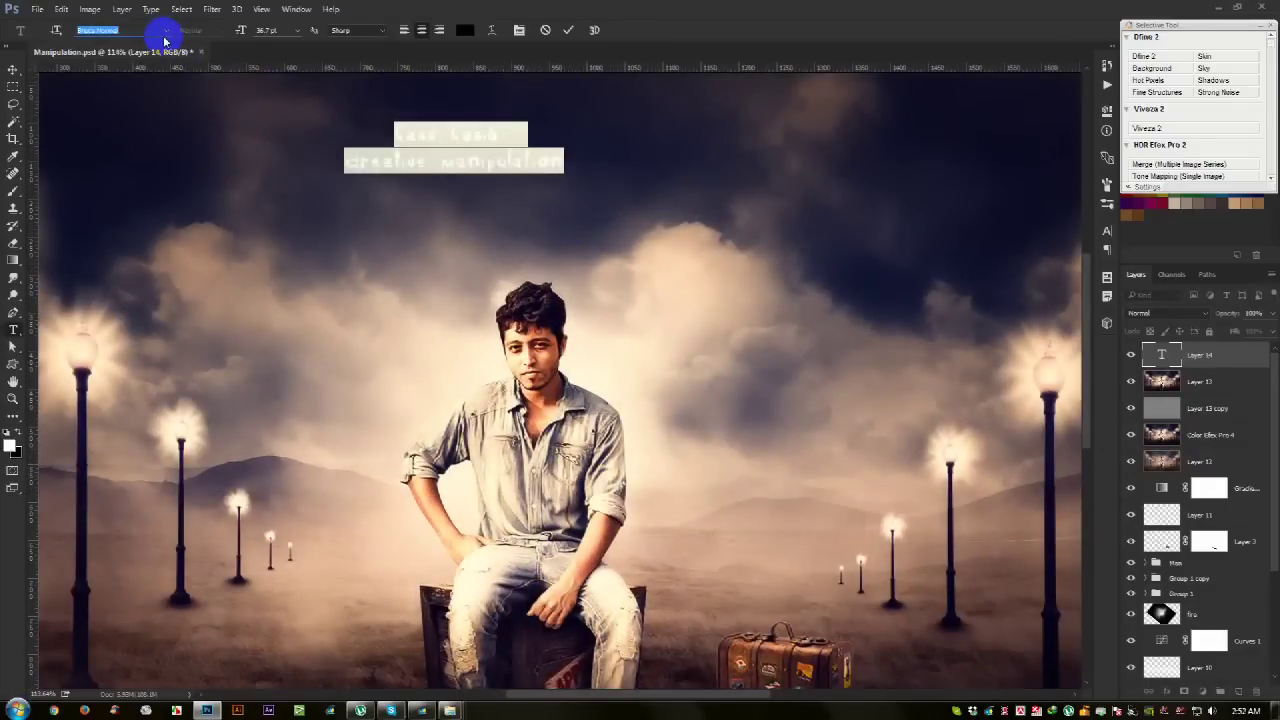
{"action": "key", "text": "Down"}
{"action": "key", "text": "Down"}
{"action": "key", "text": "Down"}
{"action": "key", "text": "Down"}
{"action": "key", "text": "Down"}
{"action": "key", "text": "Down"}
{"action": "key", "text": "Down"}
{"action": "key", "text": "Down"}
{"action": "key", "text": "Down"}
{"action": "key", "text": "Down"}
{"action": "key", "text": "Down"}
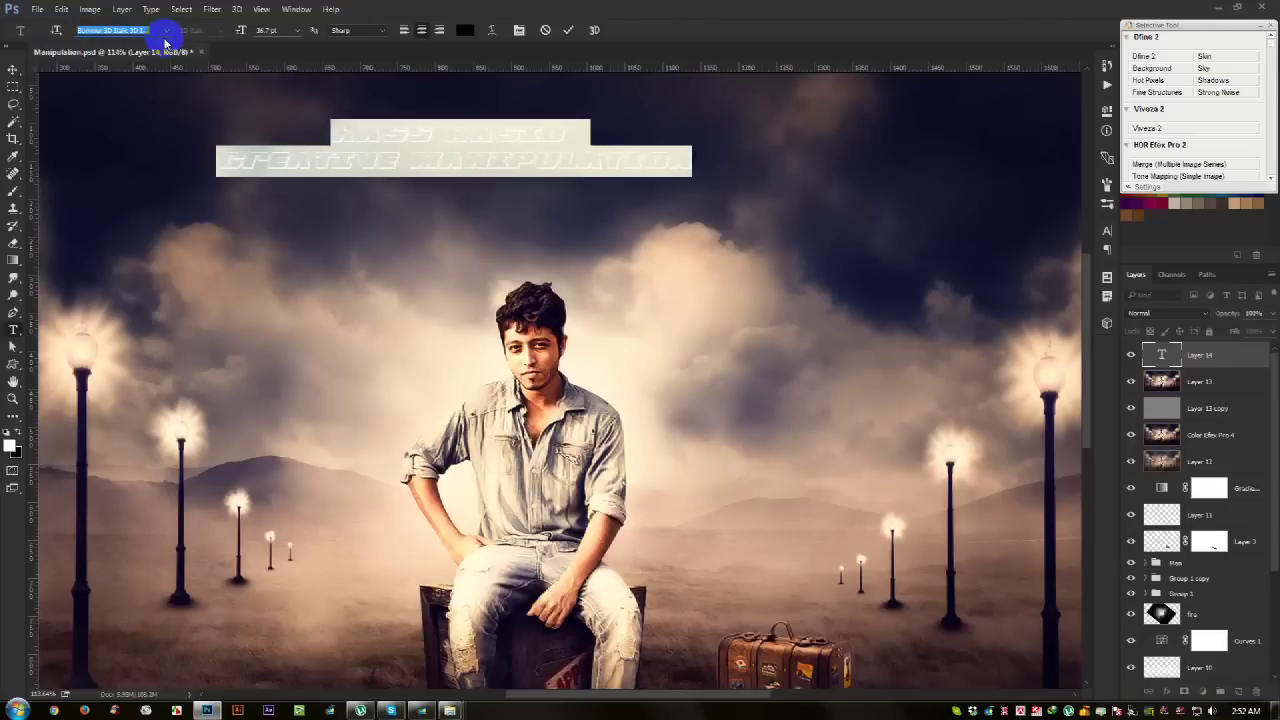
Step: Set the title font to Geared Slab Thin and shrink the CREATIVE MANIPULATION line to 17.7 pt
{"action": "left_click", "coordinate": [170, 31]}
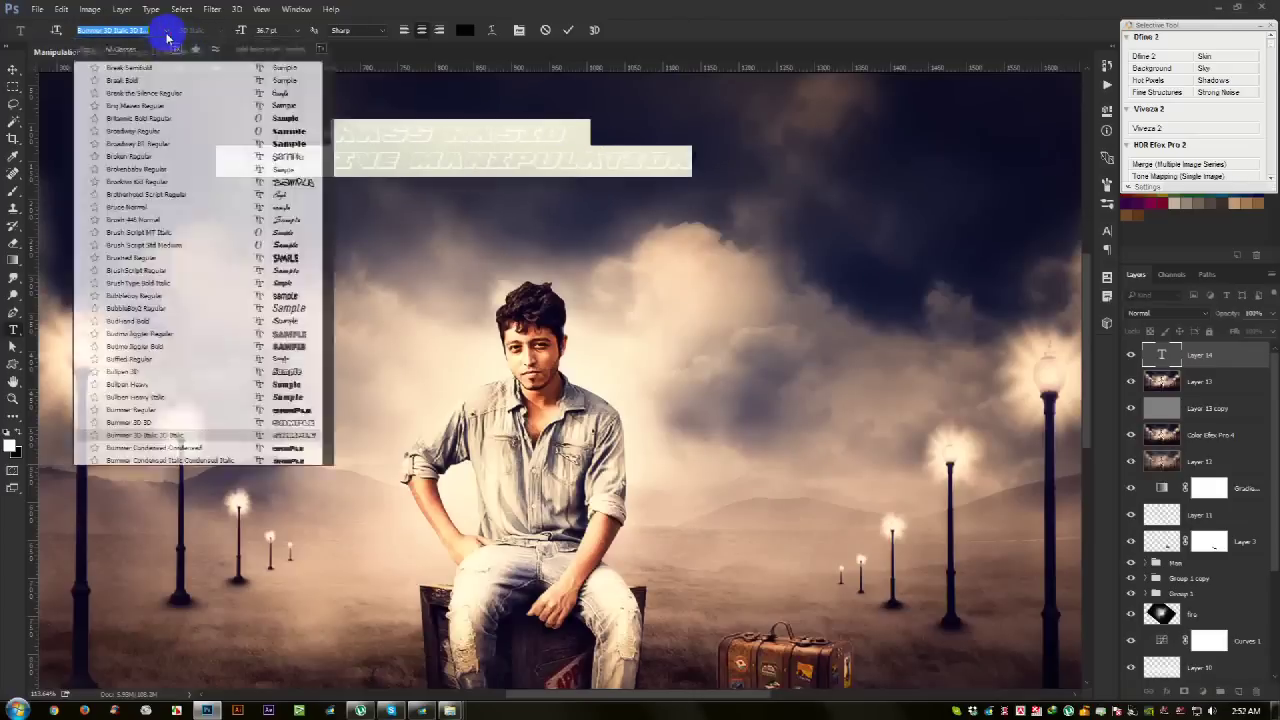
{"action": "scroll", "coordinate": [270, 300], "scroll_direction": "down", "scroll_amount": 8}
{"action": "scroll", "coordinate": [287, 275], "scroll_direction": "down", "scroll_amount": 4}
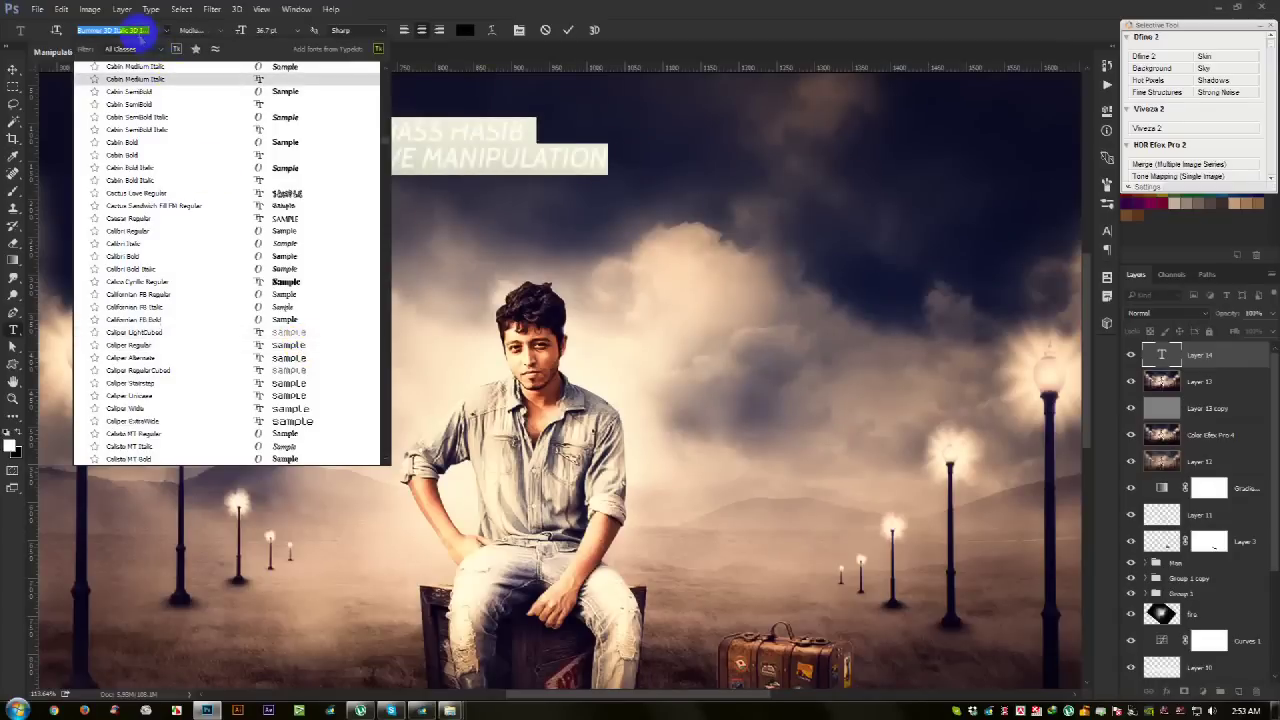
{"action": "left_click", "coordinate": [153, 30]}
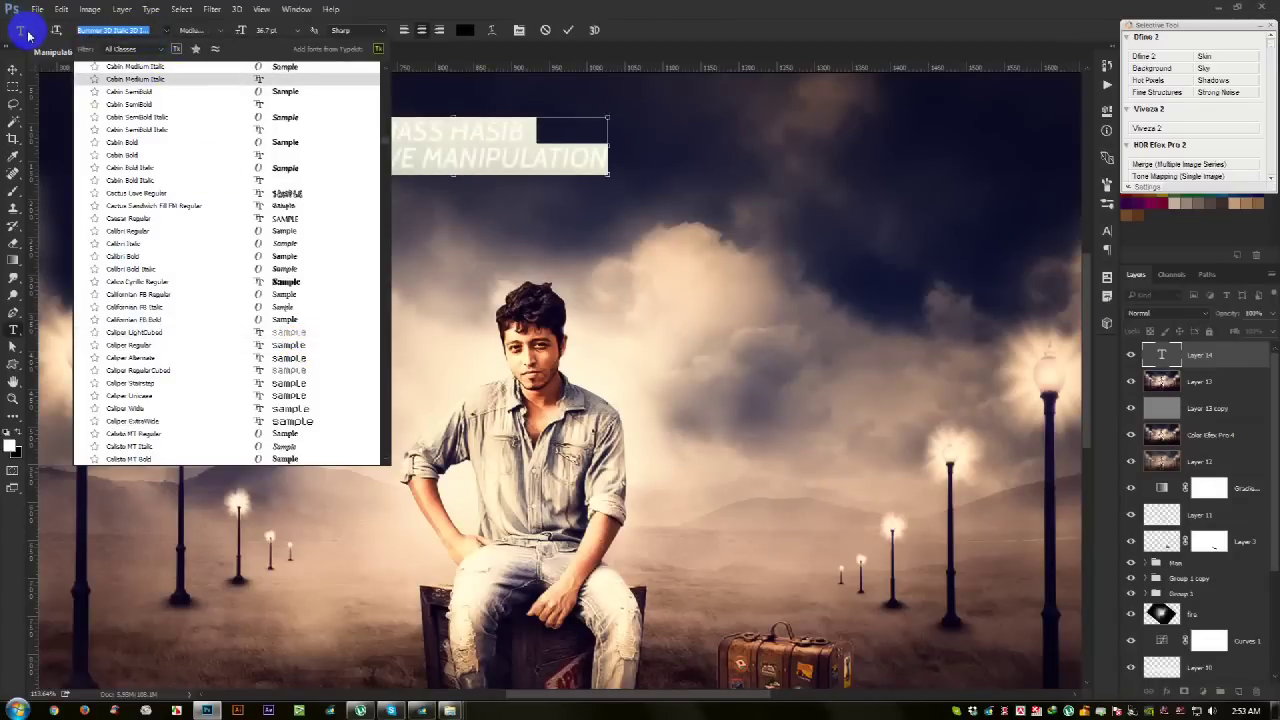
{"action": "type", "text": "c"}
{"action": "type", "text": "gea"}
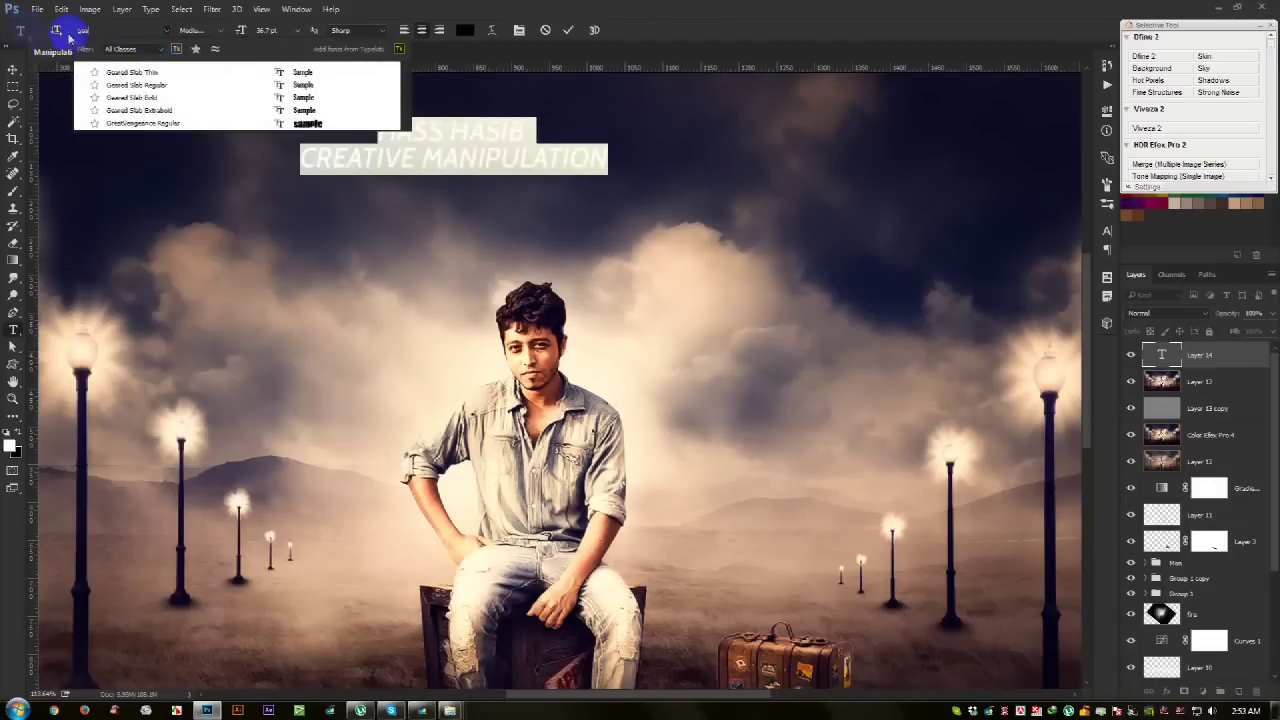
{"action": "left_click", "coordinate": [184, 76]}
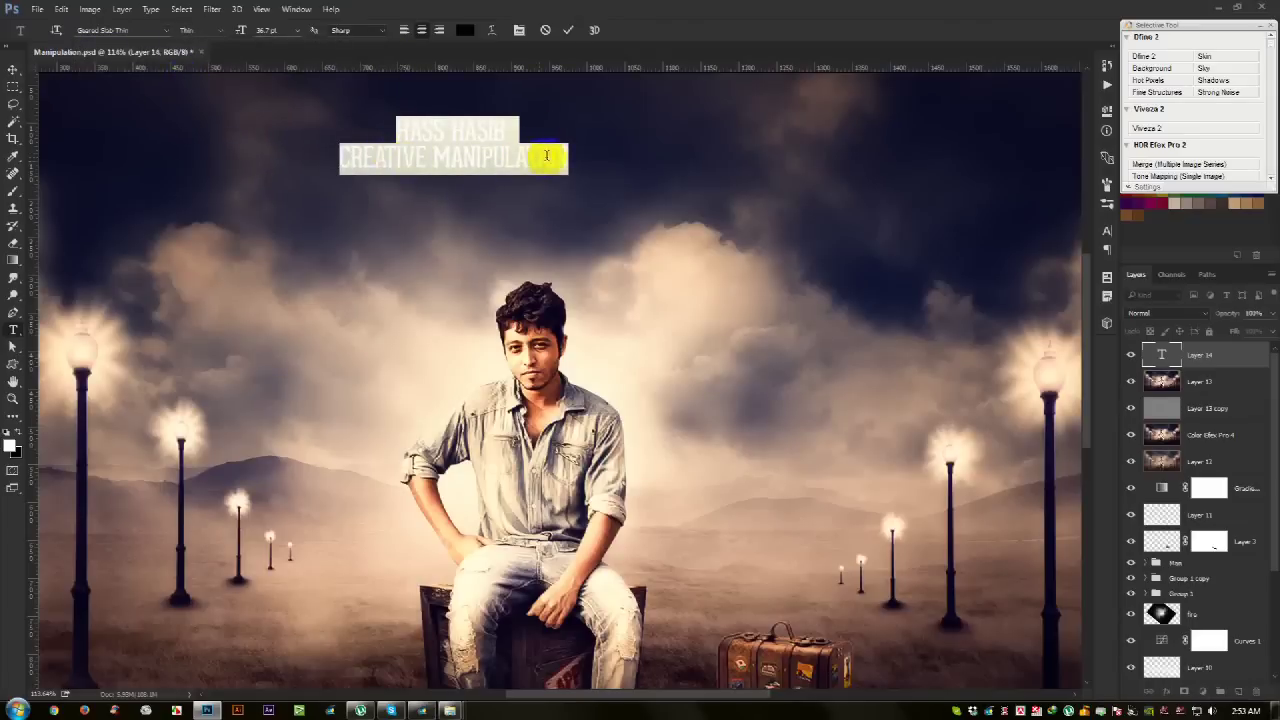
{"action": "left_click_drag", "start_coordinate": [563, 155], "coordinate": [243, 157]}
{"action": "left_click_drag", "start_coordinate": [242, 35], "coordinate": [232, 37]}
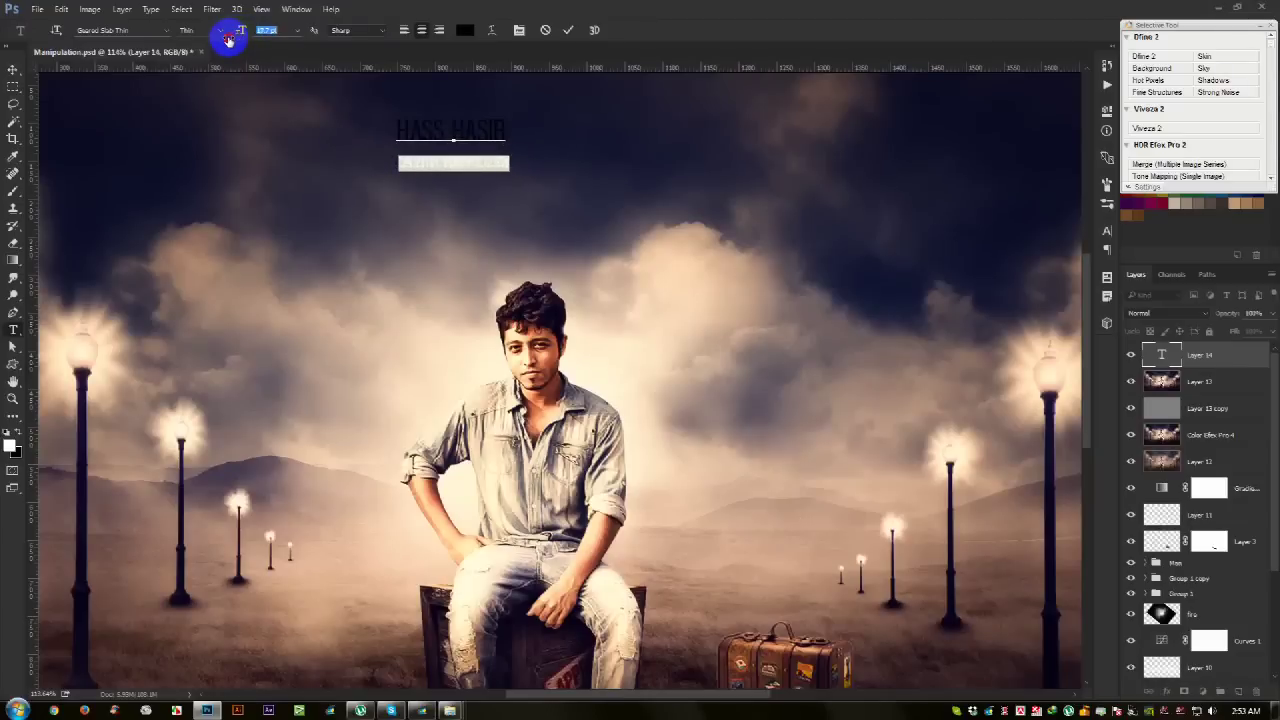
Step: Set the title's leading to Auto and its colour to white, then commit the text
{"action": "left_click", "coordinate": [1106, 230]}
{"action": "left_click", "coordinate": [1076, 264]}
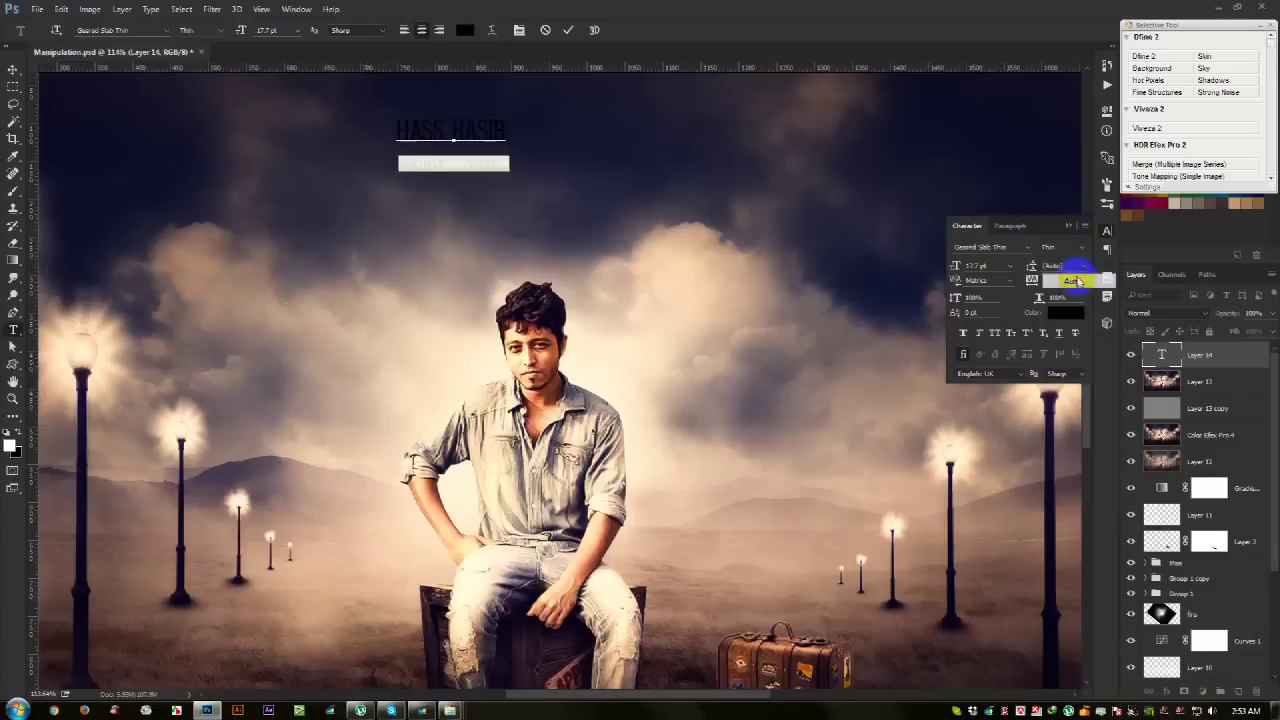
{"action": "left_click", "coordinate": [1062, 277]}
{"action": "left_click", "coordinate": [511, 133]}
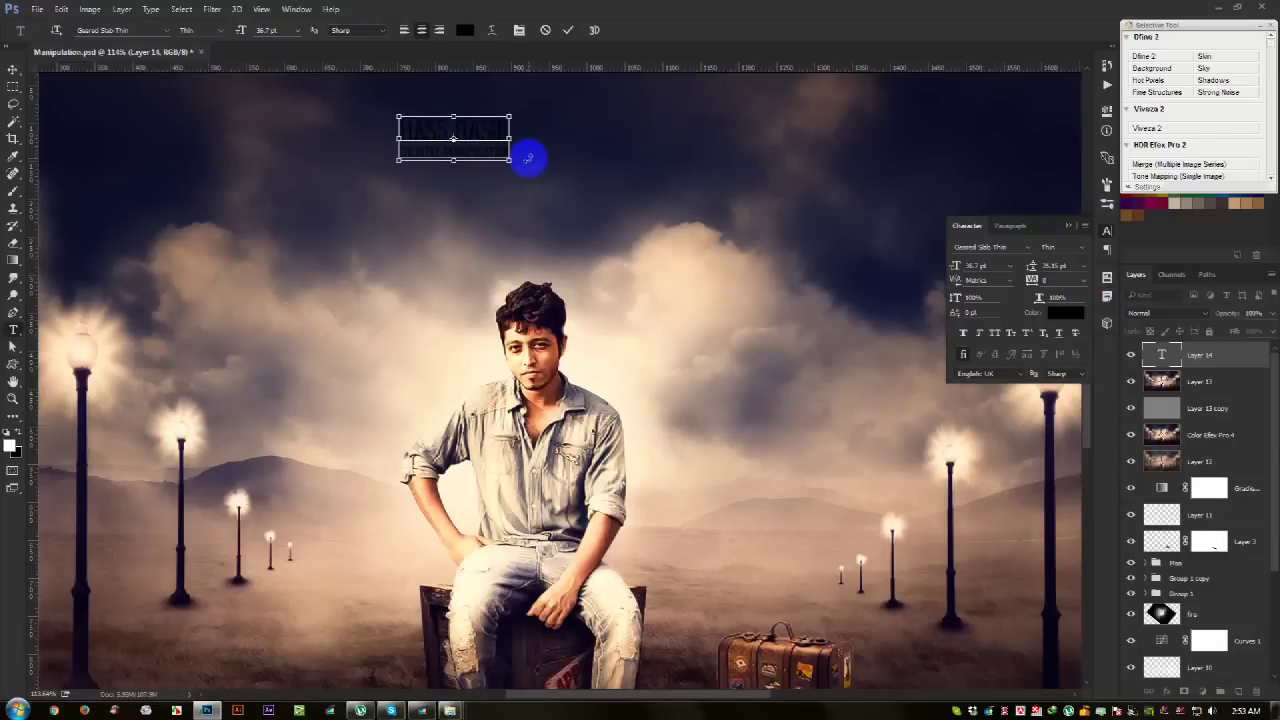
{"action": "left_click", "coordinate": [528, 157]}
{"action": "left_click", "coordinate": [463, 31]}
{"action": "left_click_drag", "start_coordinate": [700, 240], "coordinate": [608, 131]}
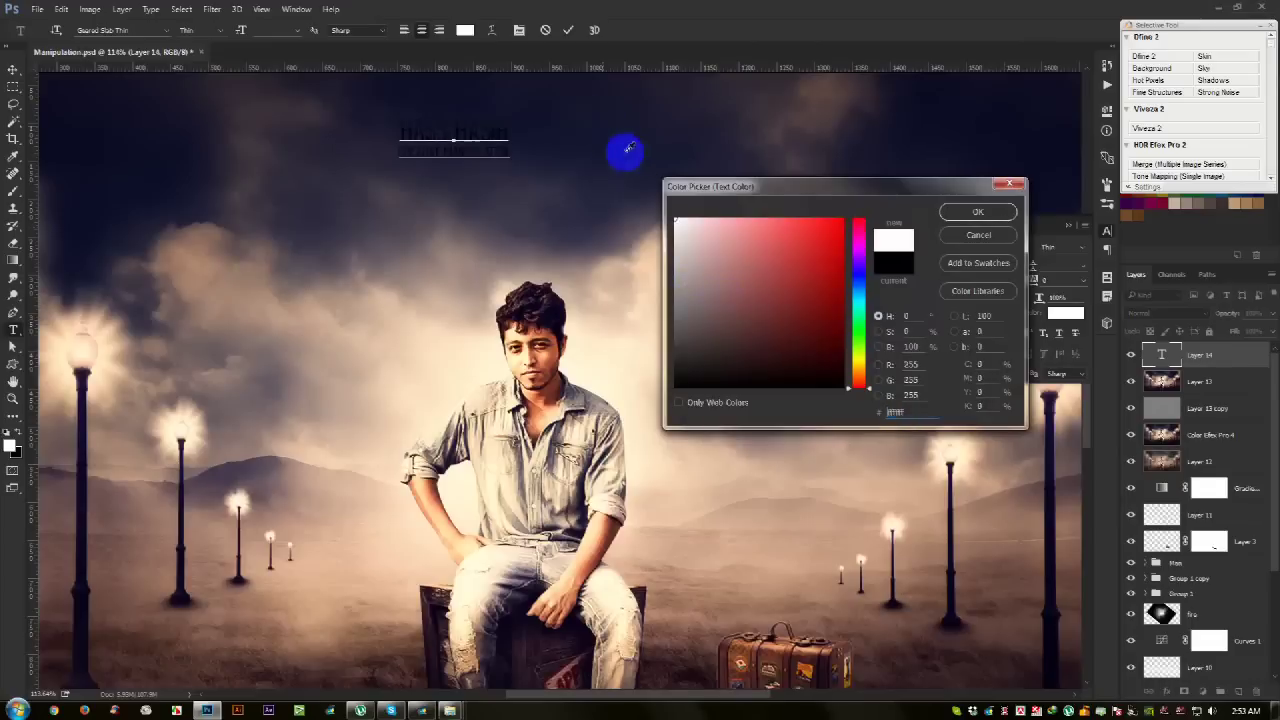
{"action": "key", "text": "Return"}
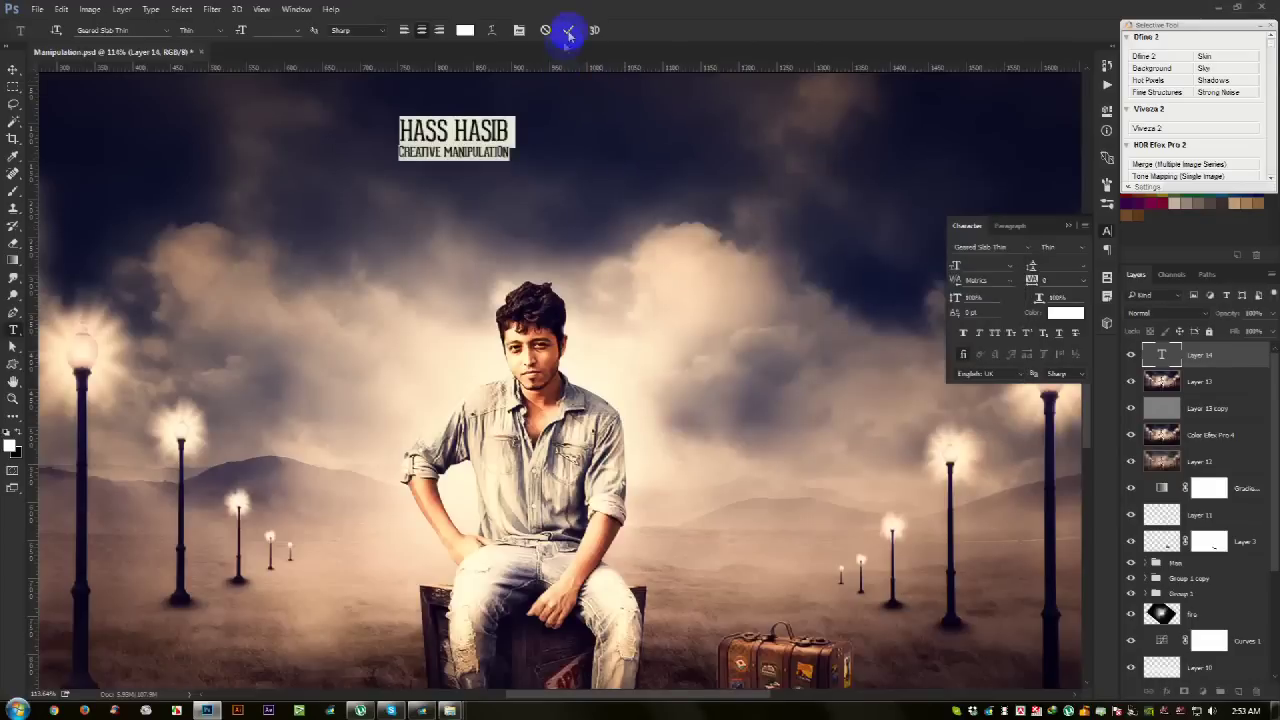
{"action": "left_click", "coordinate": [568, 30]}
Step: Centre the title on the canvas and move it up near the top
{"action": "left_click", "coordinate": [13, 69]}
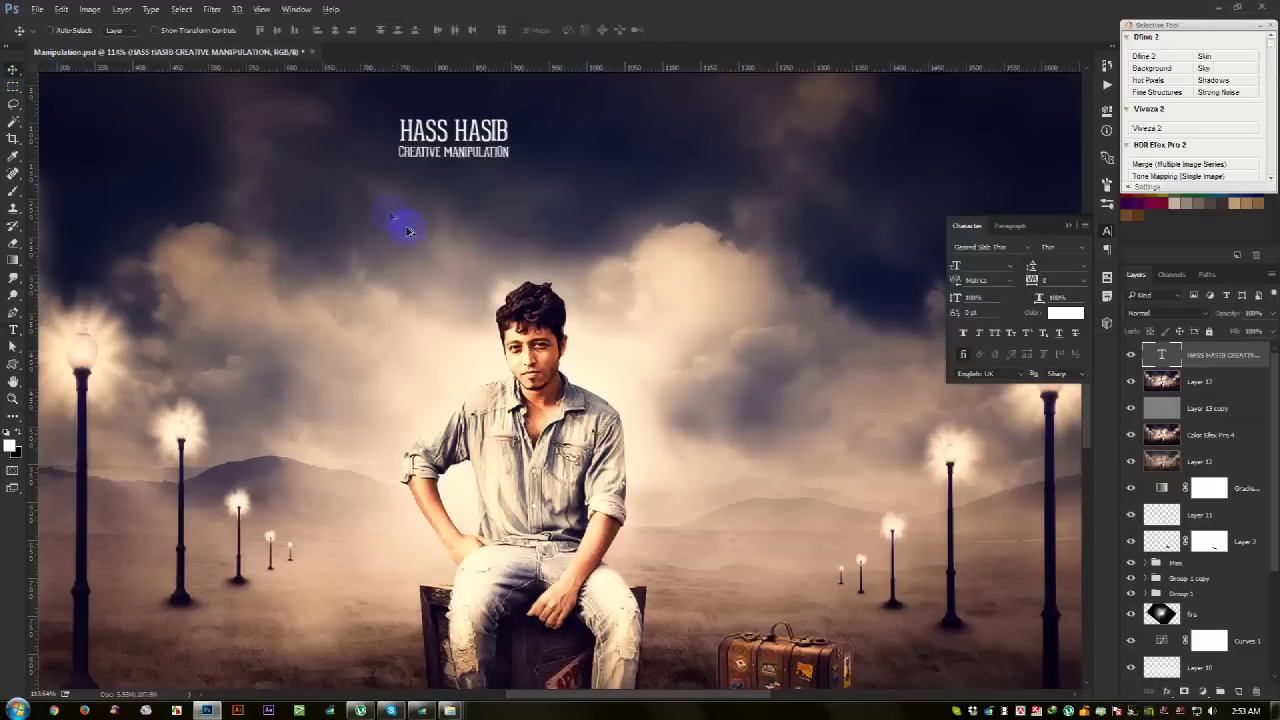
{"action": "key", "text": "ctrl+0"}
{"action": "left_click_drag", "start_coordinate": [587, 227], "coordinate": [605, 199]}
{"action": "key", "text": "ctrl+a"}
{"action": "left_click", "coordinate": [335, 30]}
{"action": "left_click", "coordinate": [277, 30]}
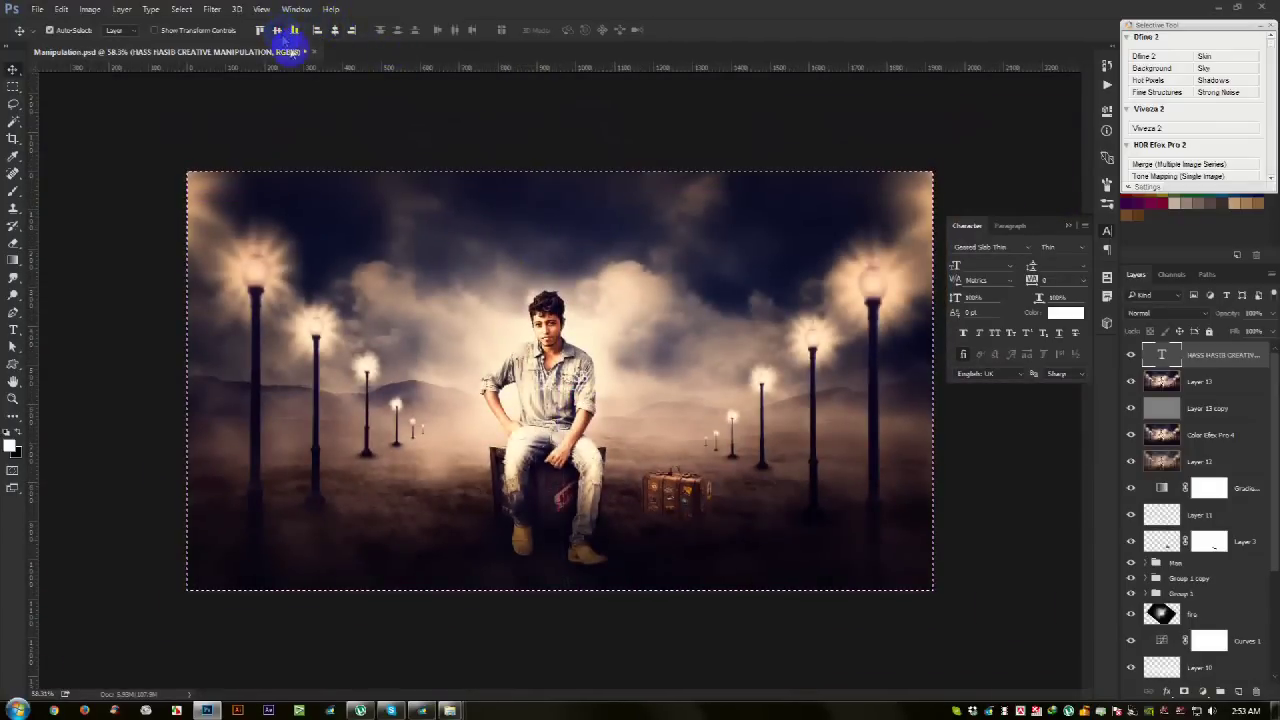
{"action": "mouse_move", "coordinate": [624, 408]}
{"action": "left_mouse_down"}
{"action": "mouse_move", "coordinate": [640, 537]}
{"action": "mouse_move", "coordinate": [640, 190]}
{"action": "left_mouse_up"}
{"action": "scroll", "coordinate": [615, 195], "scroll_direction": "up", "scroll_amount": 5}
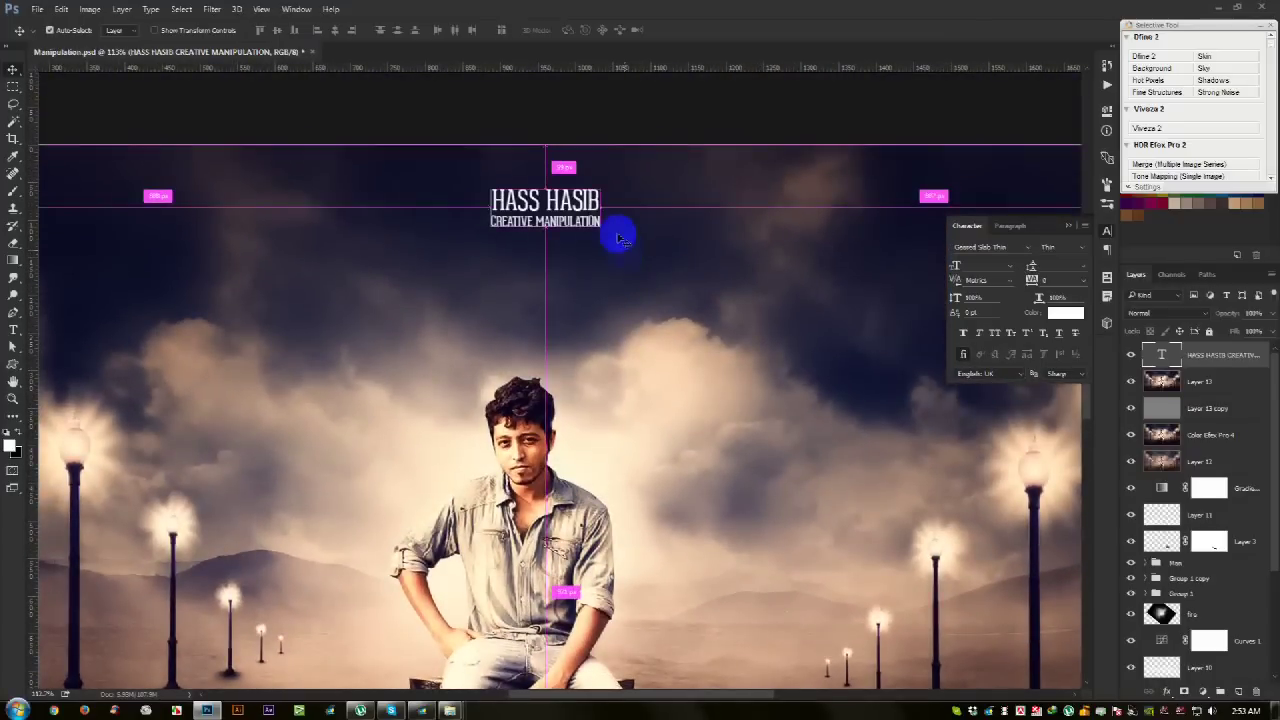
Step: Resize the title, nudge it into place above the man, and close the Character panel
{"action": "key", "text": "ctrl+t"}
{"action": "mouse_move", "coordinate": [601, 227]}
{"action": "left_mouse_down"}
{"action": "mouse_move", "coordinate": [634, 226]}
{"action": "mouse_move", "coordinate": [587, 220]}
{"action": "left_mouse_up"}
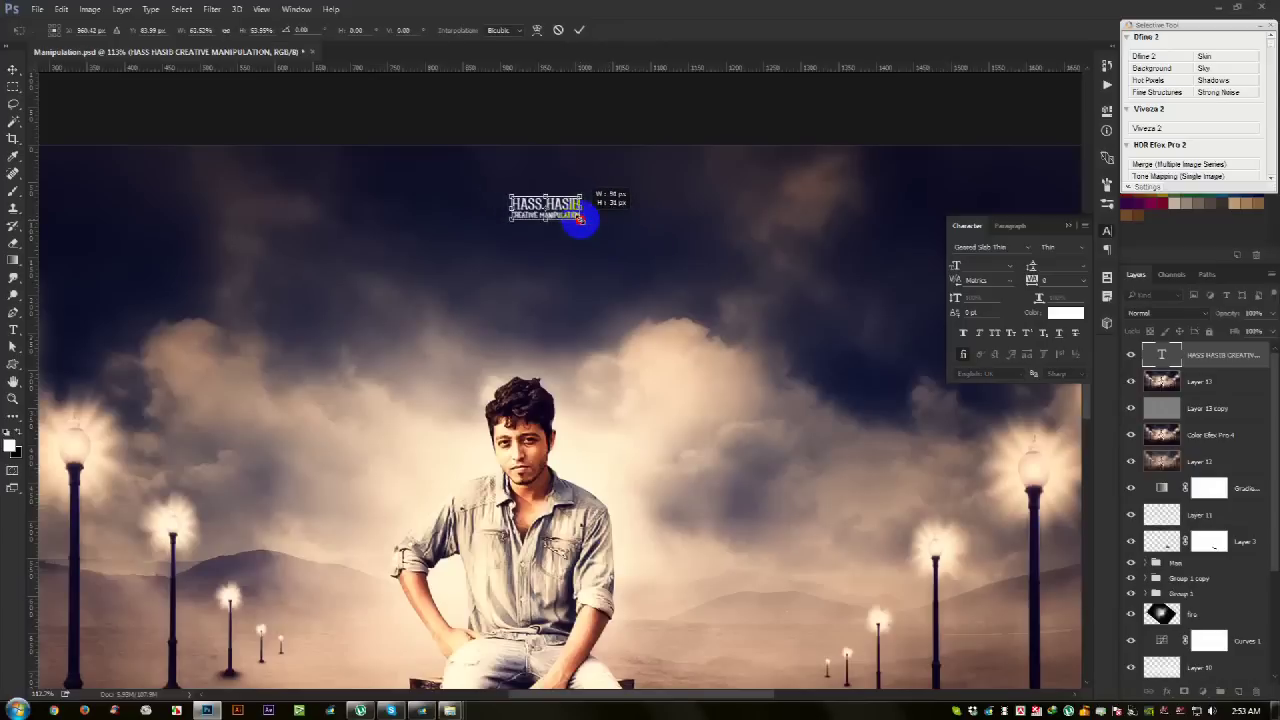
{"action": "key", "text": "Return"}
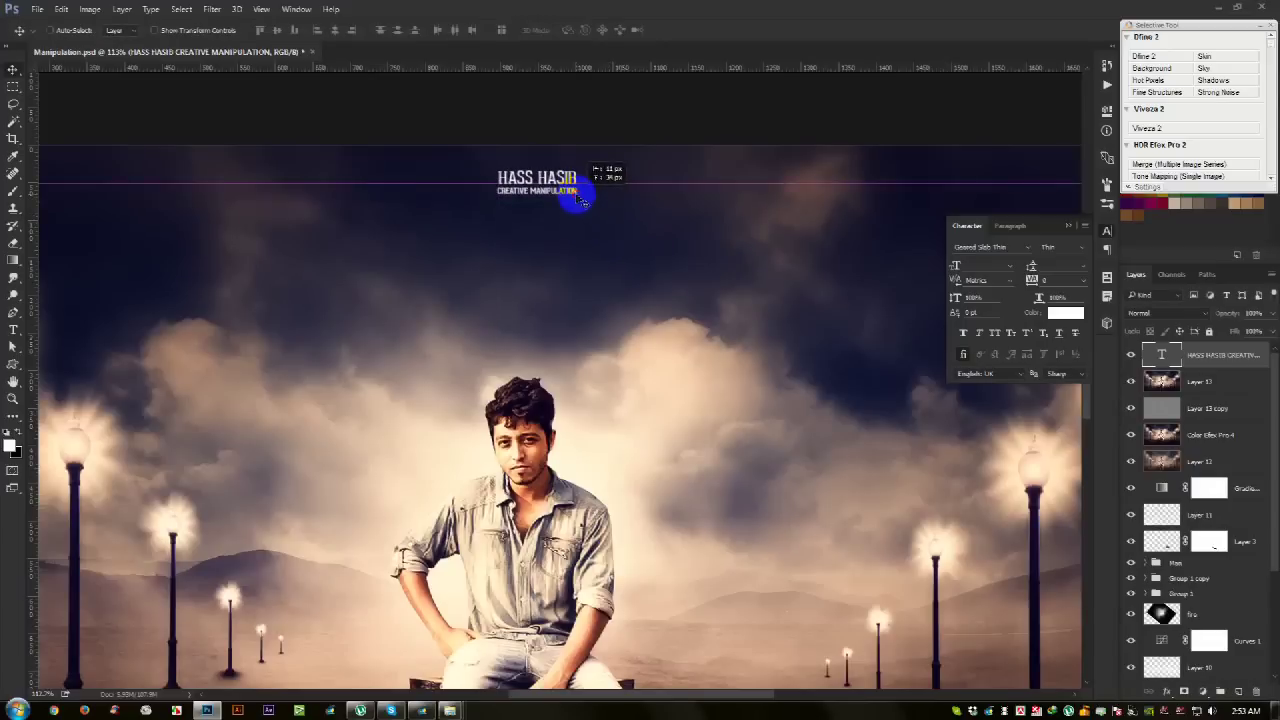
{"action": "scroll", "coordinate": [585, 220], "scroll_direction": "down", "scroll_amount": 4}
{"action": "left_click_drag", "start_coordinate": [585, 220], "coordinate": [585, 228]}
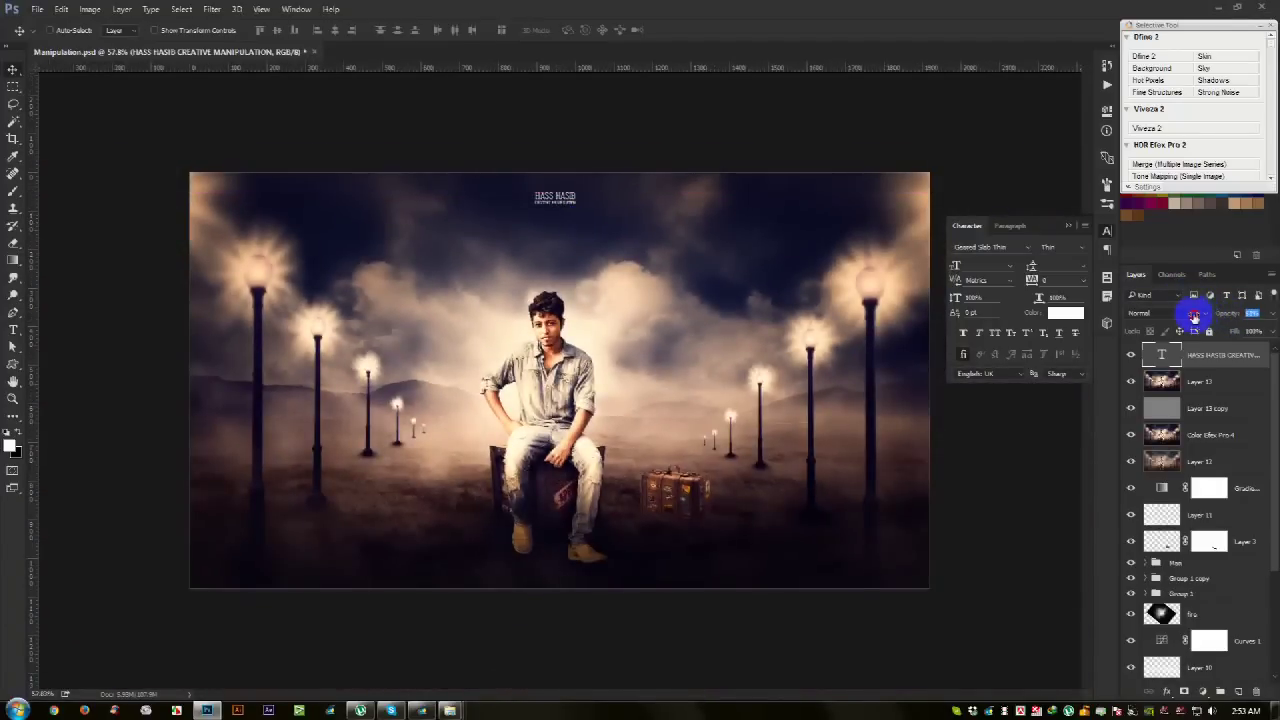
{"action": "left_click", "coordinate": [1068, 226]}
{"action": "scroll", "coordinate": [775, 255], "scroll_direction": "up", "scroll_amount": 3}
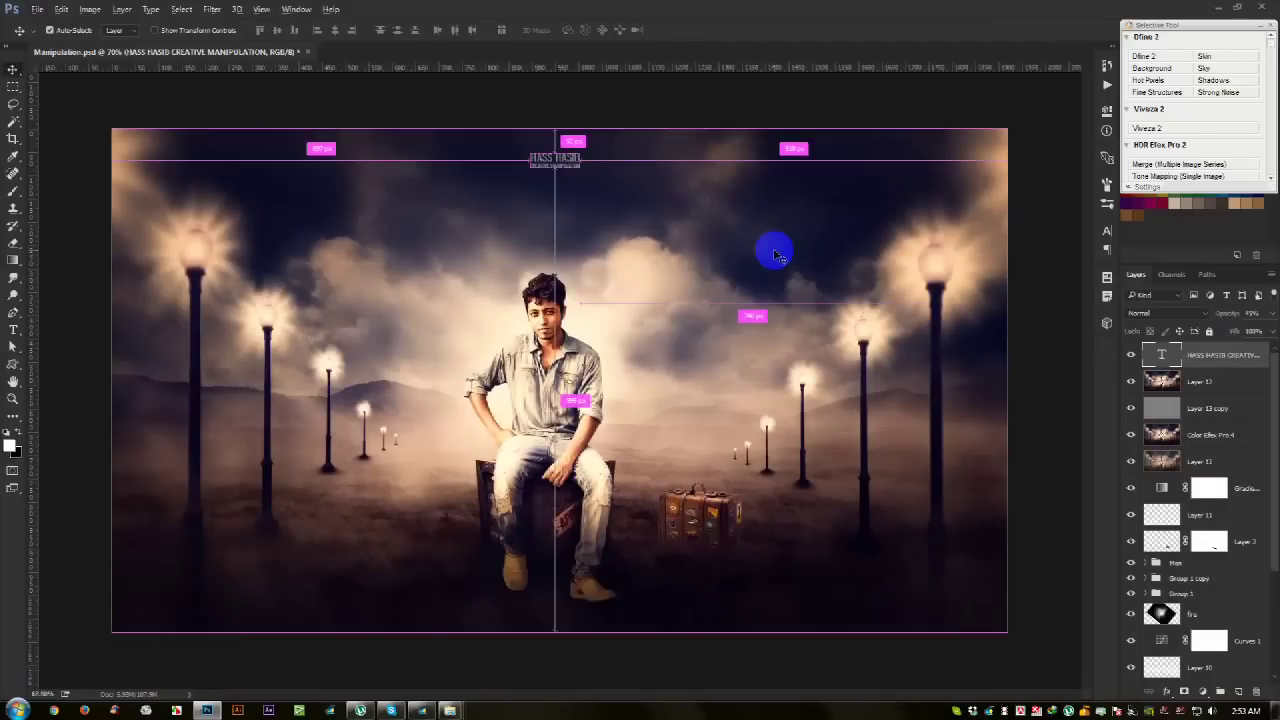